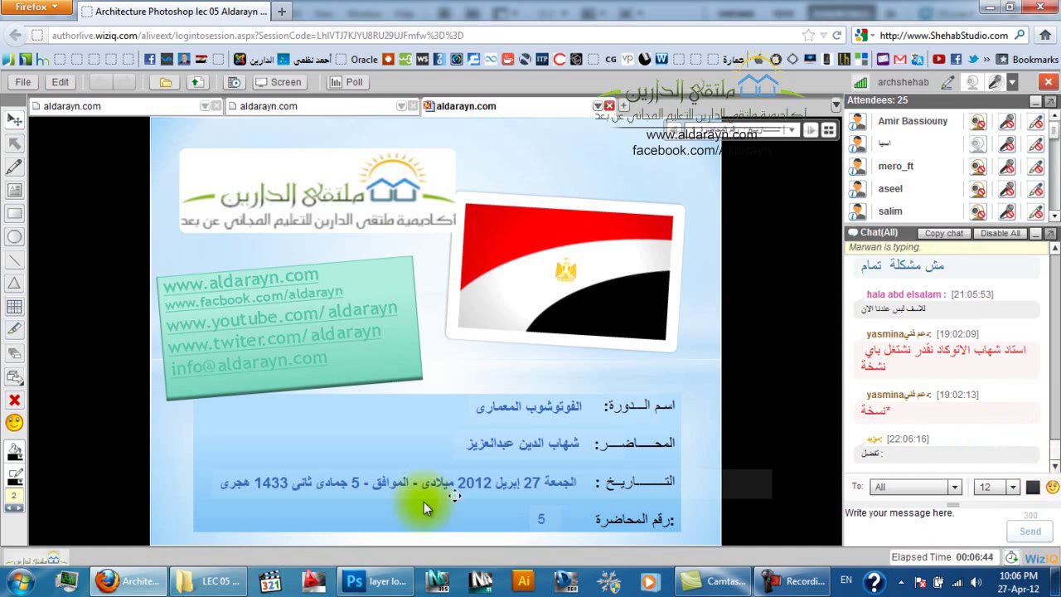
Start sharing the screen with the online class attendees and switch to Photoshop
left_click(282, 82)
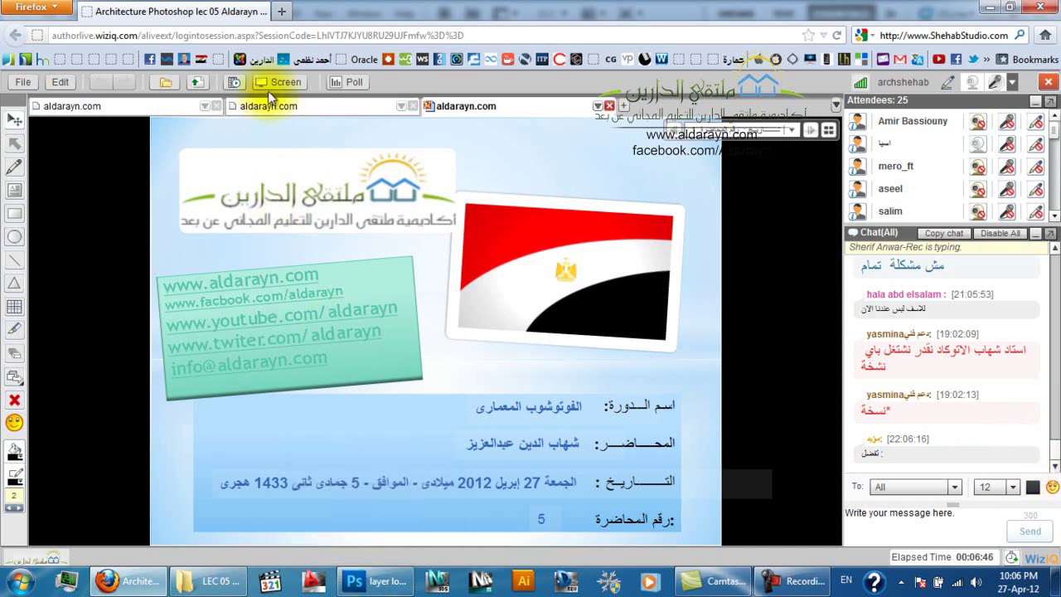
left_click(473, 331)
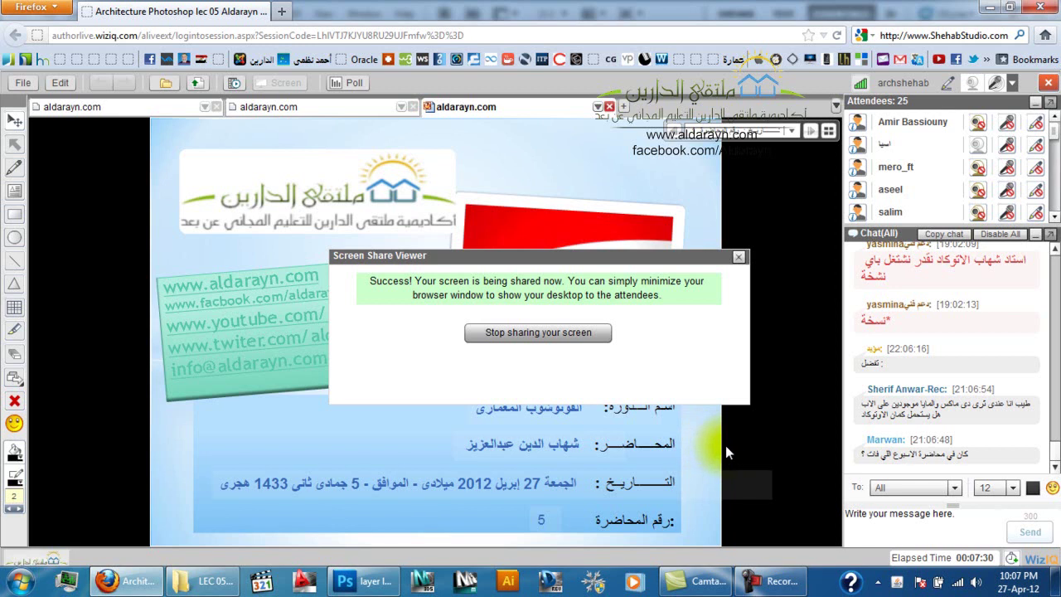
left_click(375, 582)
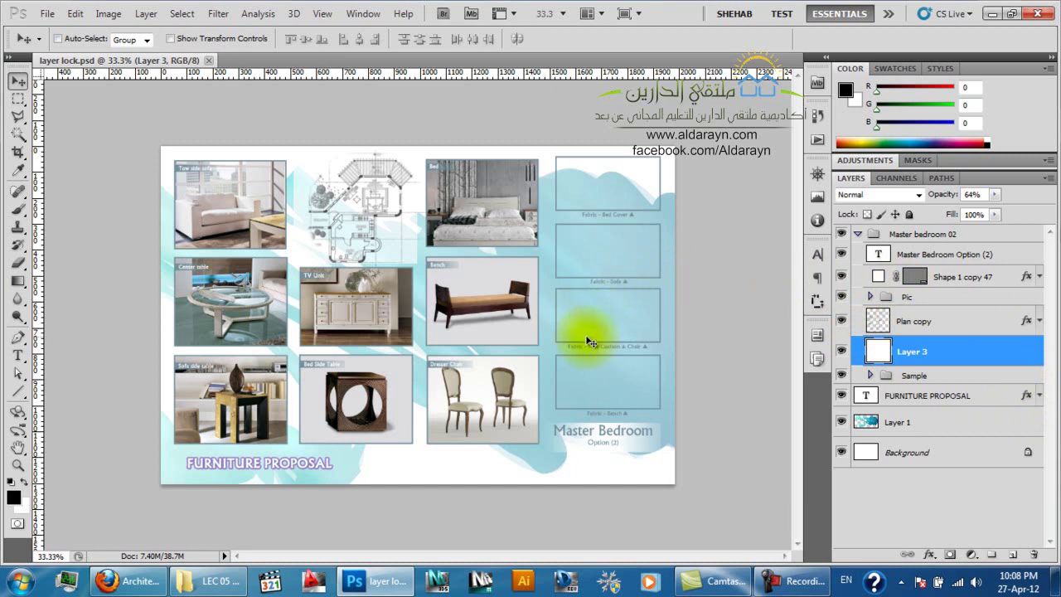
Select the bench picture's layer, move the picture up and to the right on the canvas, and undo the move
right_click(519, 310)
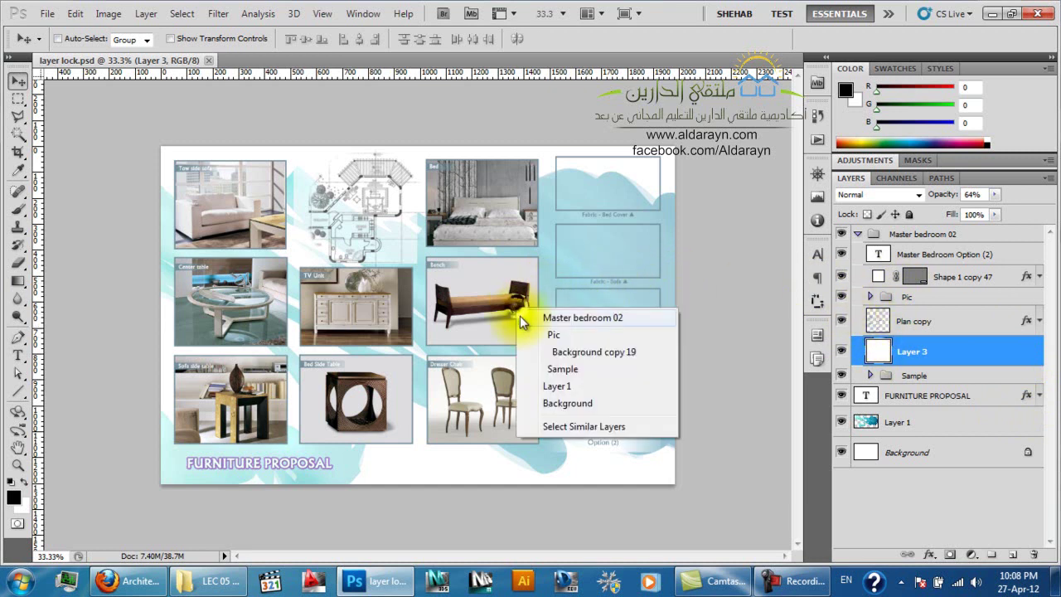
left_click(540, 352)
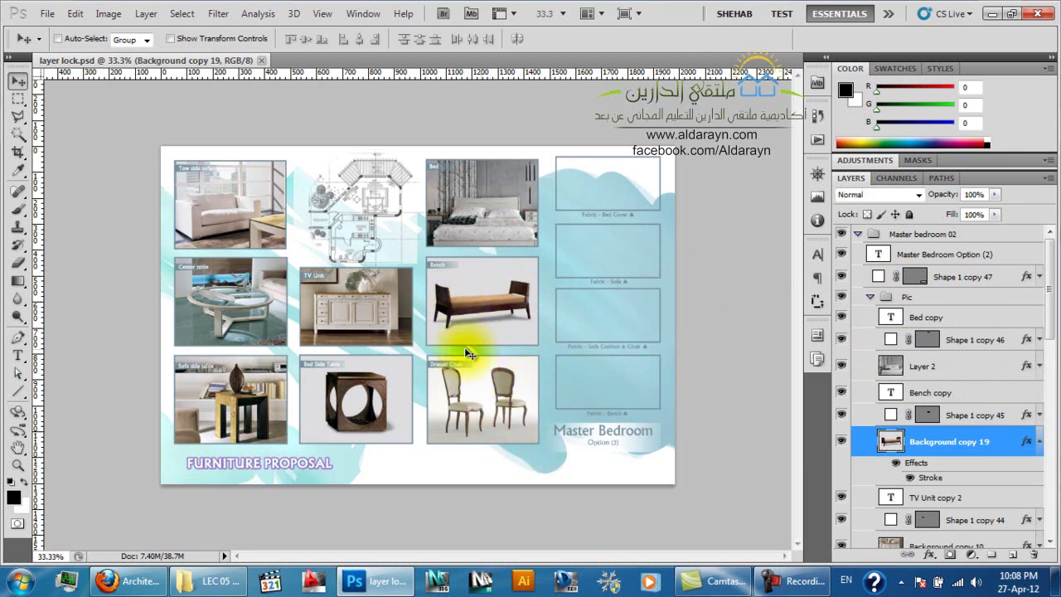
left_click_drag(466, 331, 540, 292)
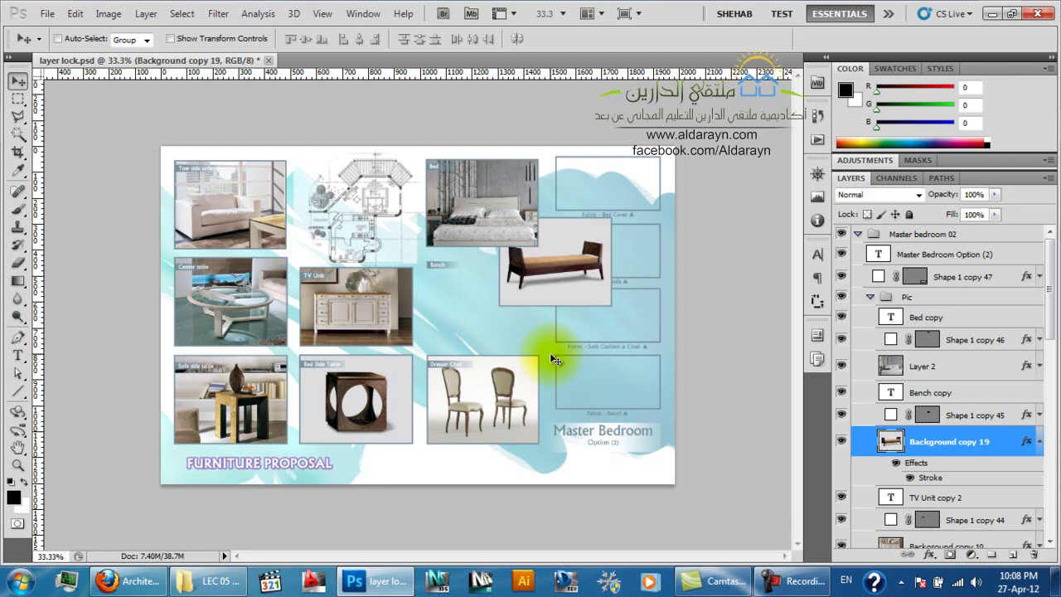
key("ctrl+z")
Delete a rectangular marquee area from the bench picture's lower-right corner, undo the deletion, deselect, and return to the Move tool
key("m")
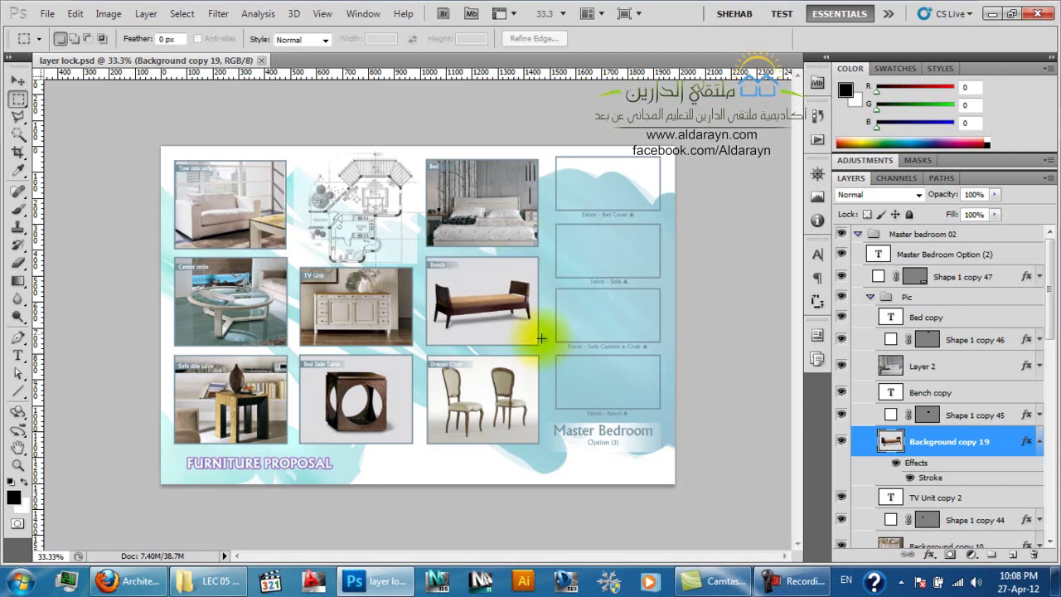
left_click_drag(515, 309, 595, 401)
key("Delete")
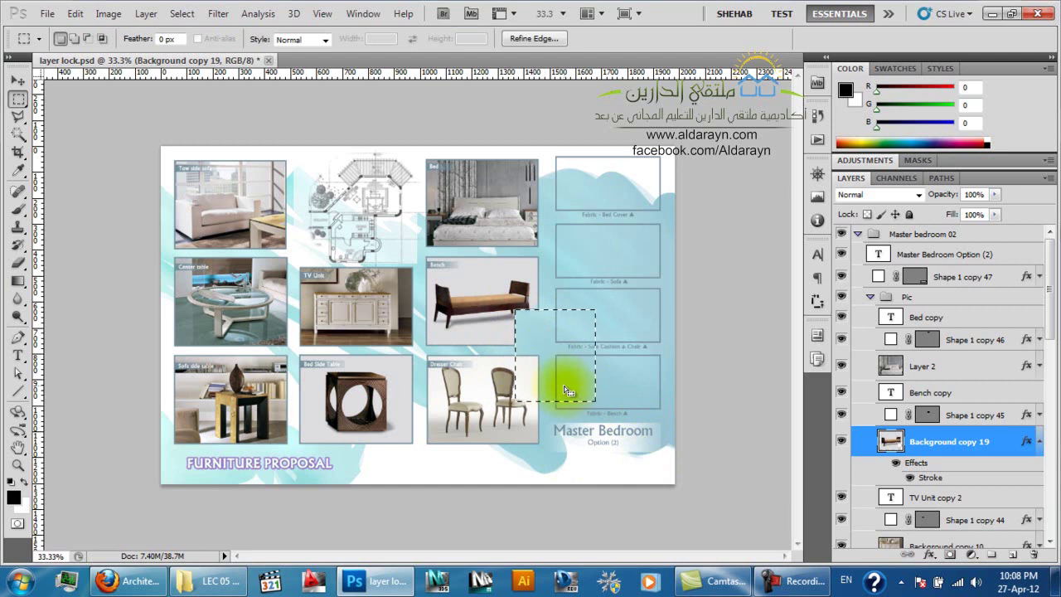
key("ctrl+d")
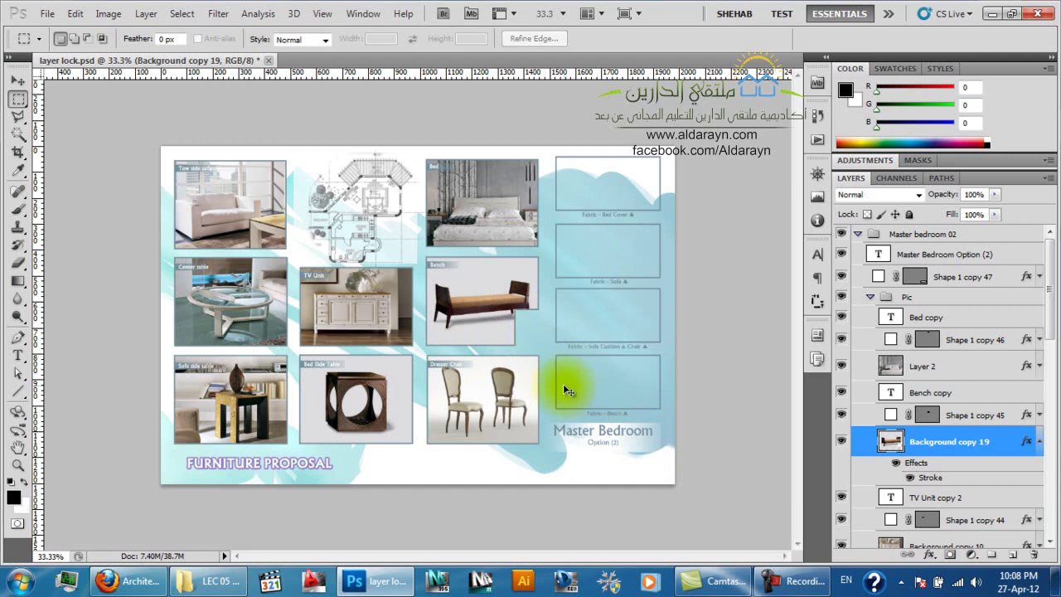
key("ctrl+shift+d")
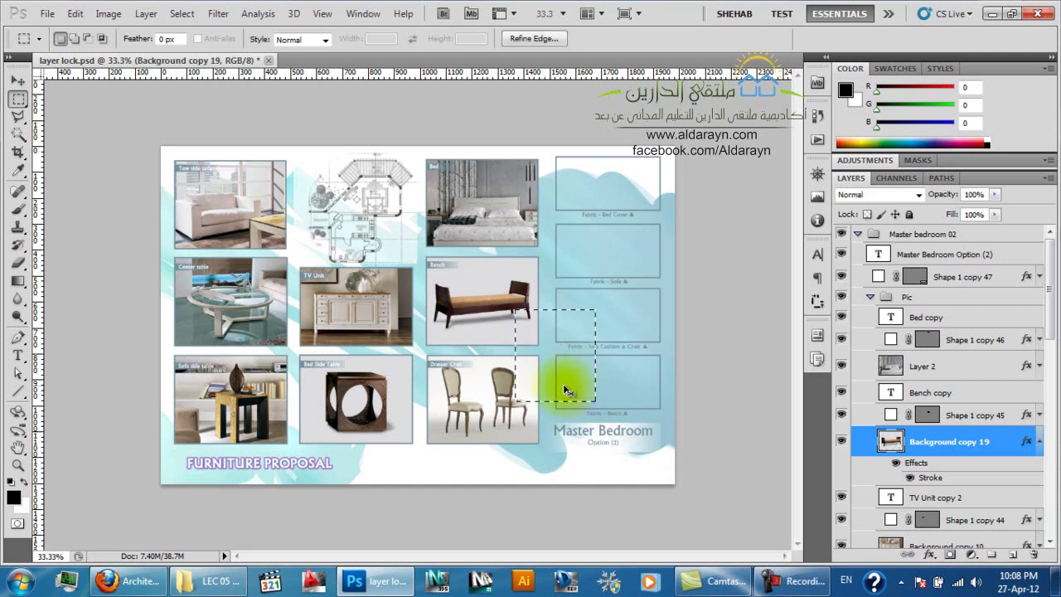
key("ctrl+d")
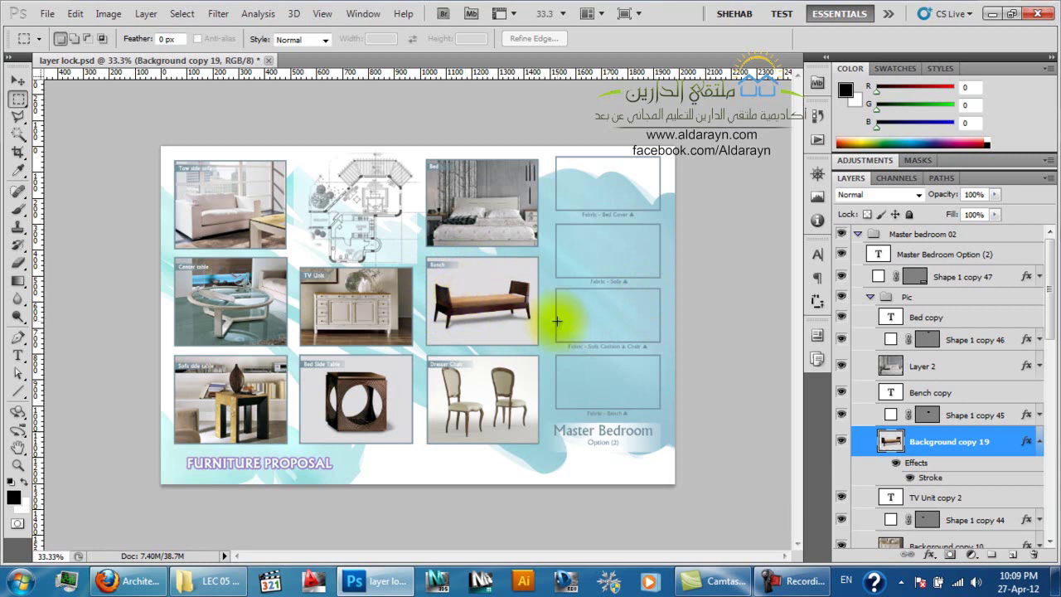
key("v")
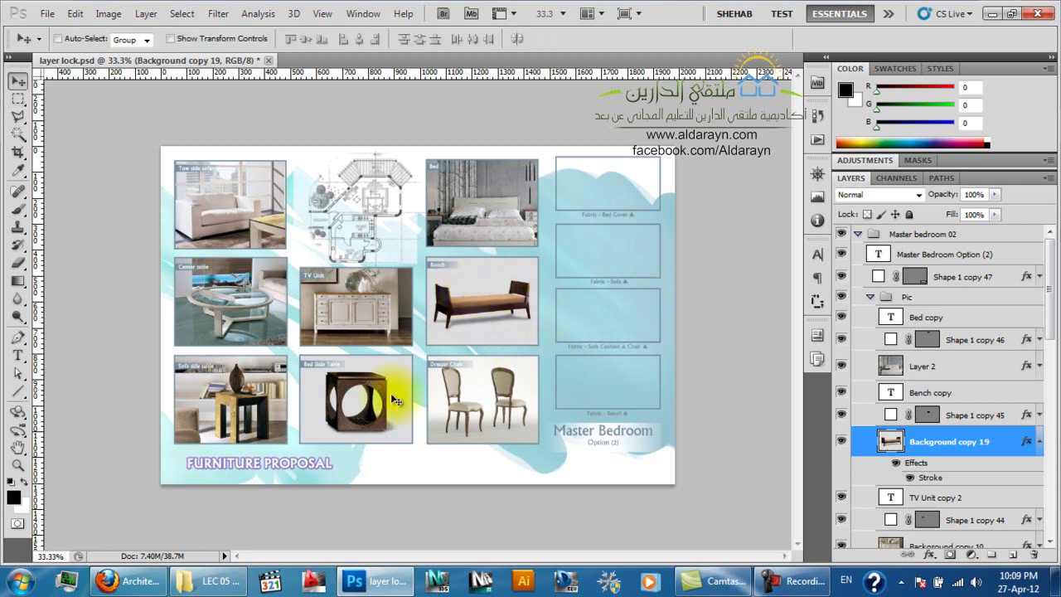
Check the class session in Firefox, return to Photoshop, and collapse the effects list of the Background copy 19 layer
left_click(132, 585)
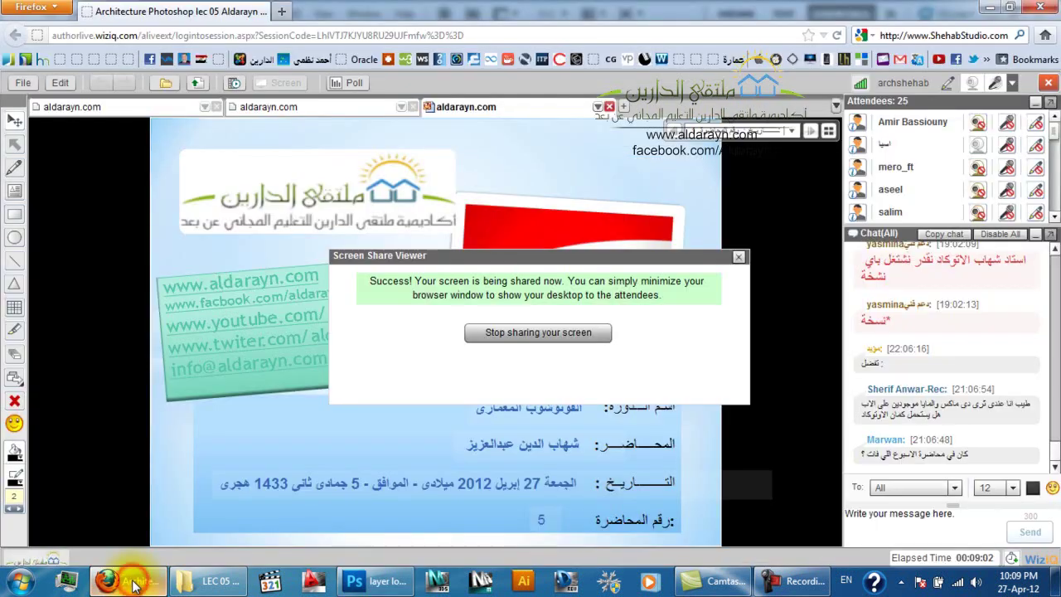
left_click(131, 581)
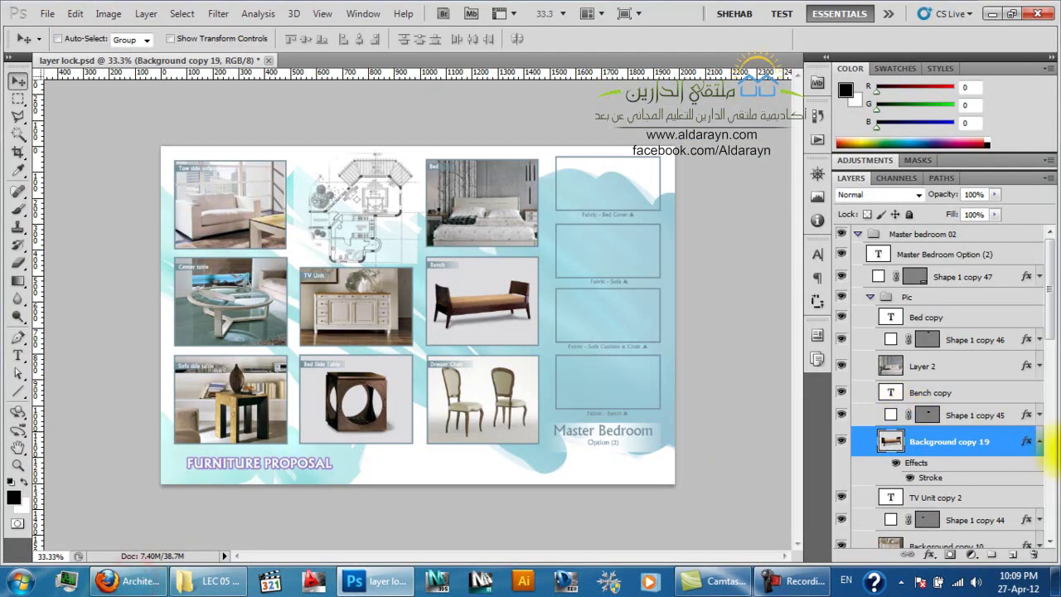
left_click(1040, 441)
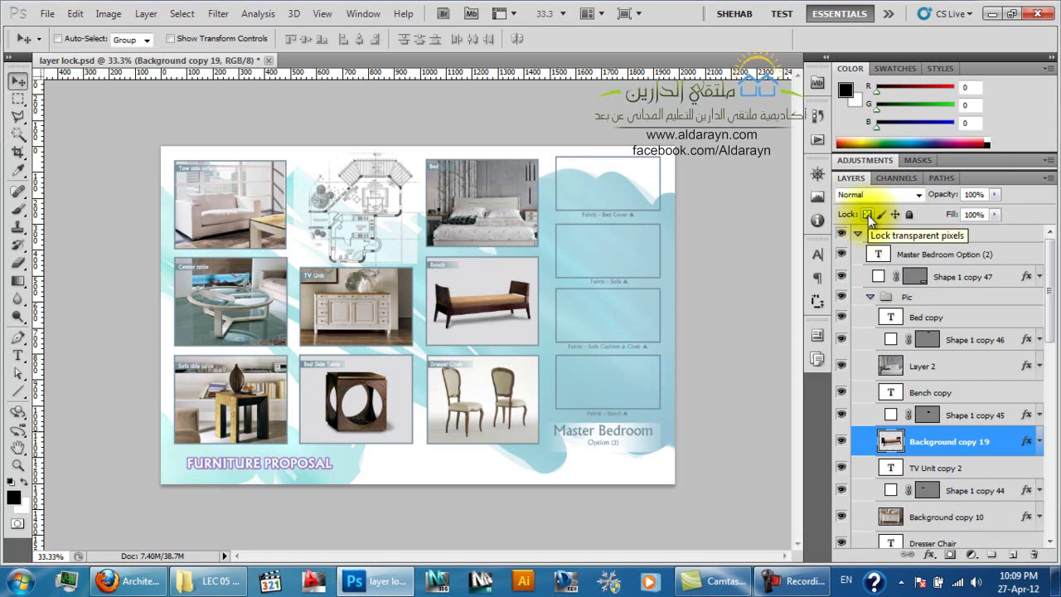
Toggle the transparent pixels, image pixels and position locks on Background copy 19, and lock the layer completely
left_click(869, 215)
left_click(868, 215)
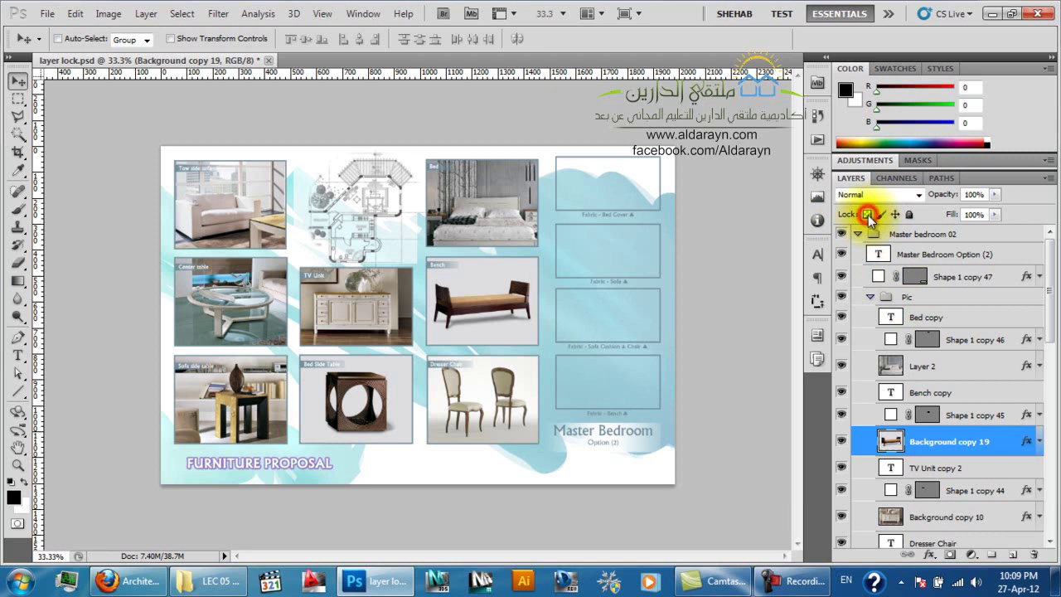
left_click(873, 216)
left_click(880, 214)
left_click(895, 215)
left_click(895, 214)
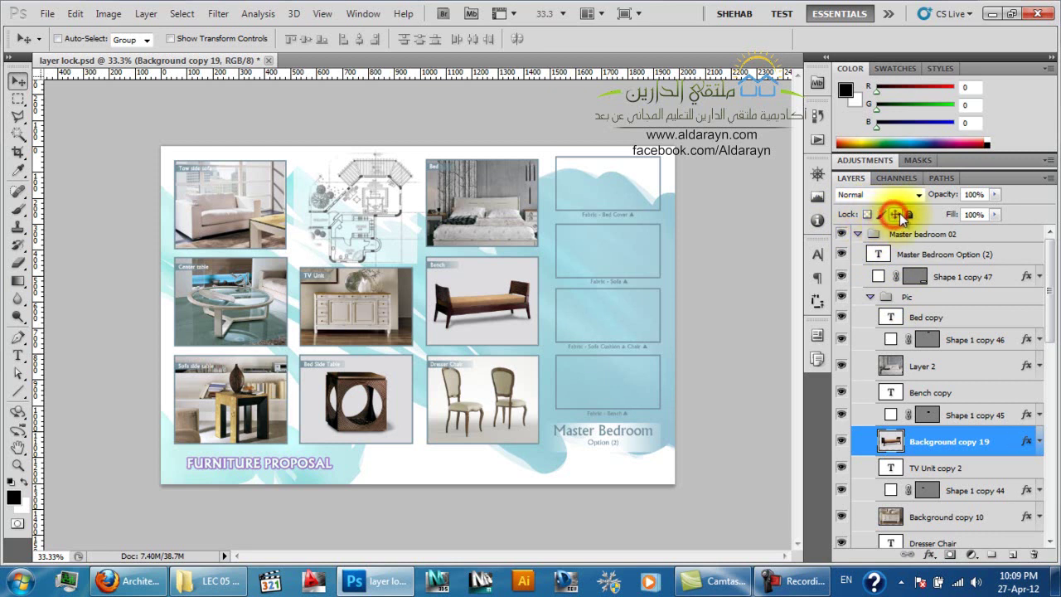
left_click(909, 215)
left_click(880, 215)
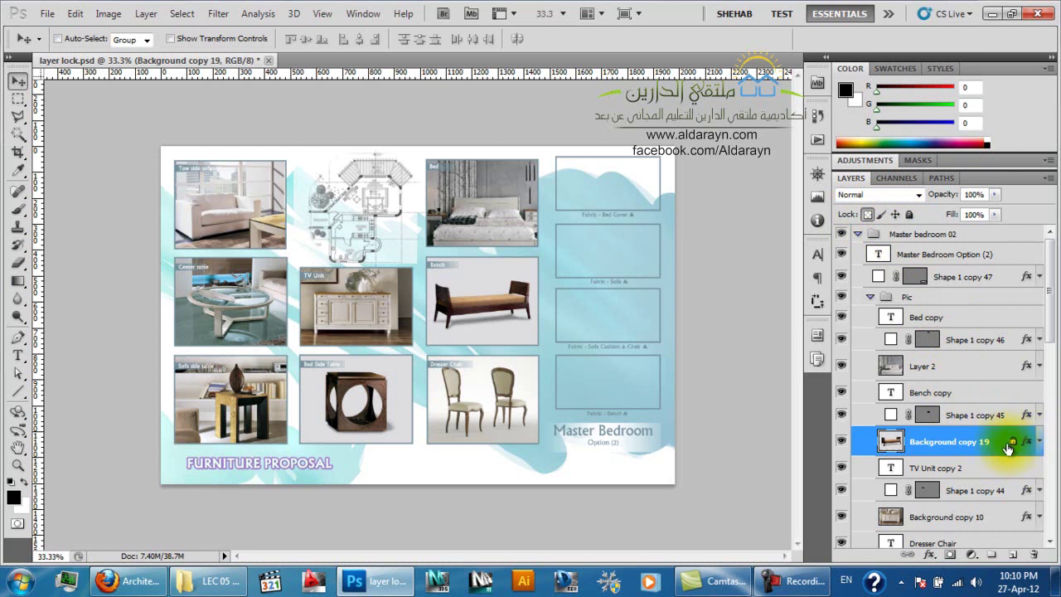
left_click(910, 216)
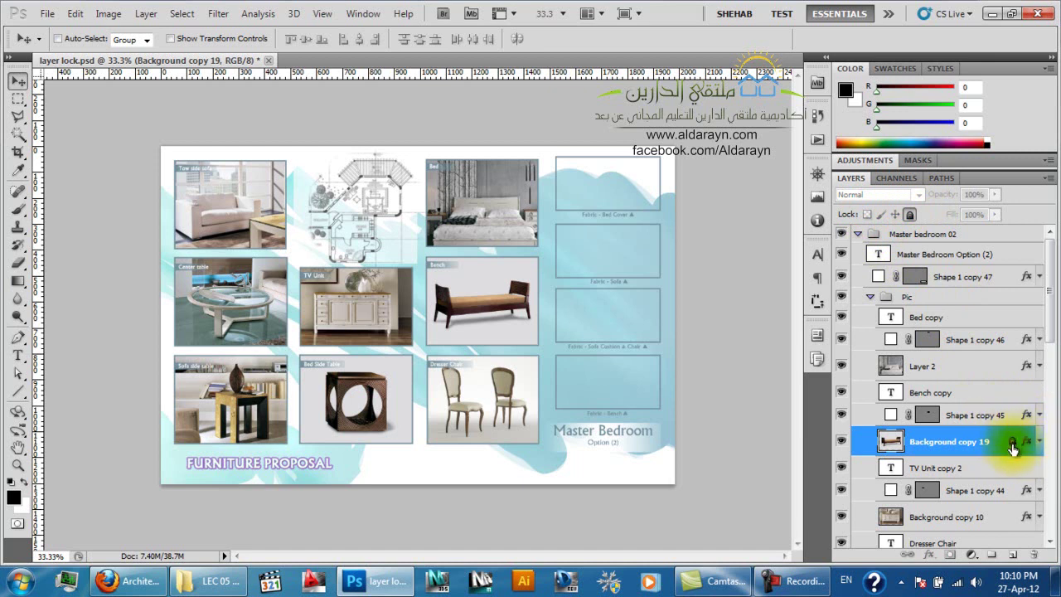
Collapse the Pic group, lock the entire Master bedroom 02 group, and unlock it again
left_click(871, 297)
left_click(893, 235)
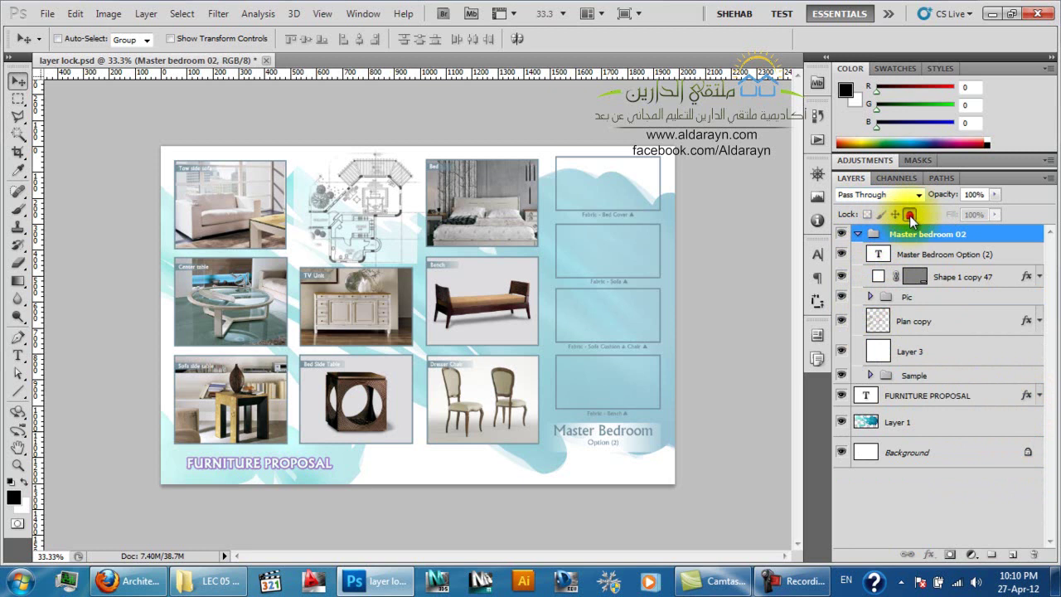
left_click(910, 215)
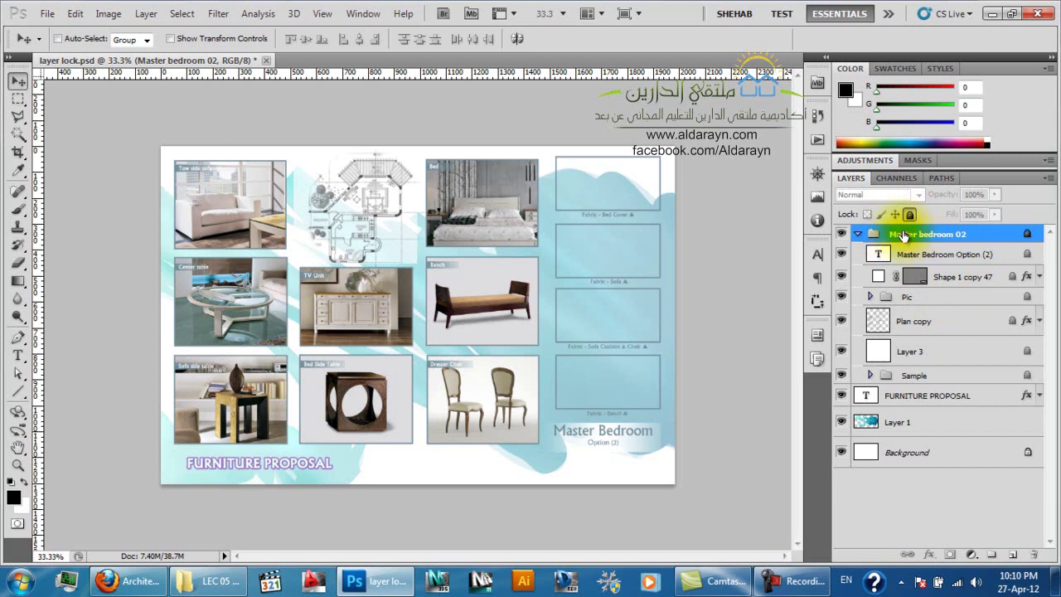
left_click(910, 215)
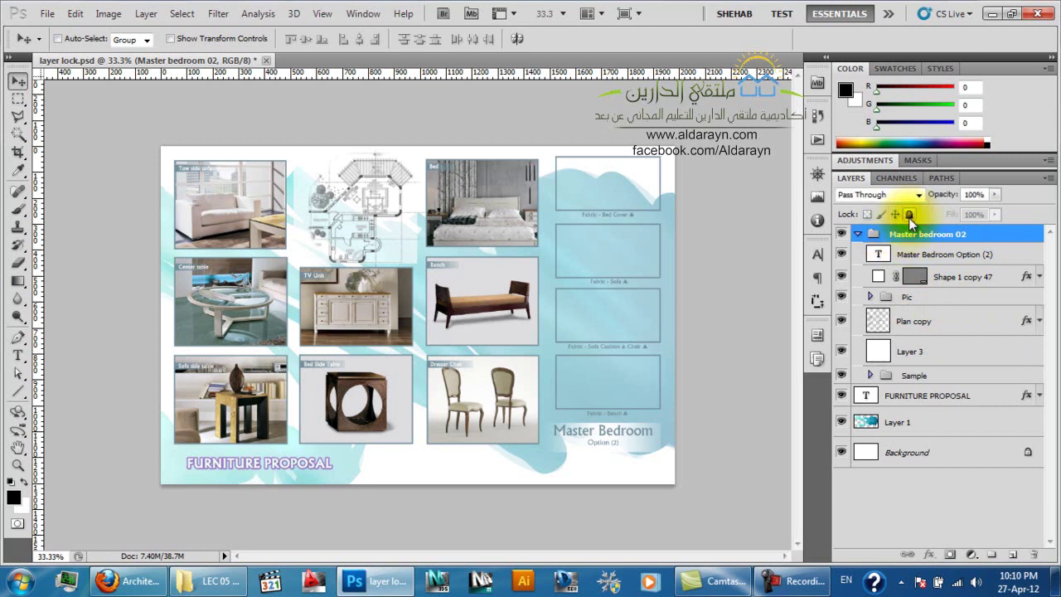
Remove the full lock from Background copy 19 inside the Pic group and toggle its transparent pixels lock
left_click(870, 297)
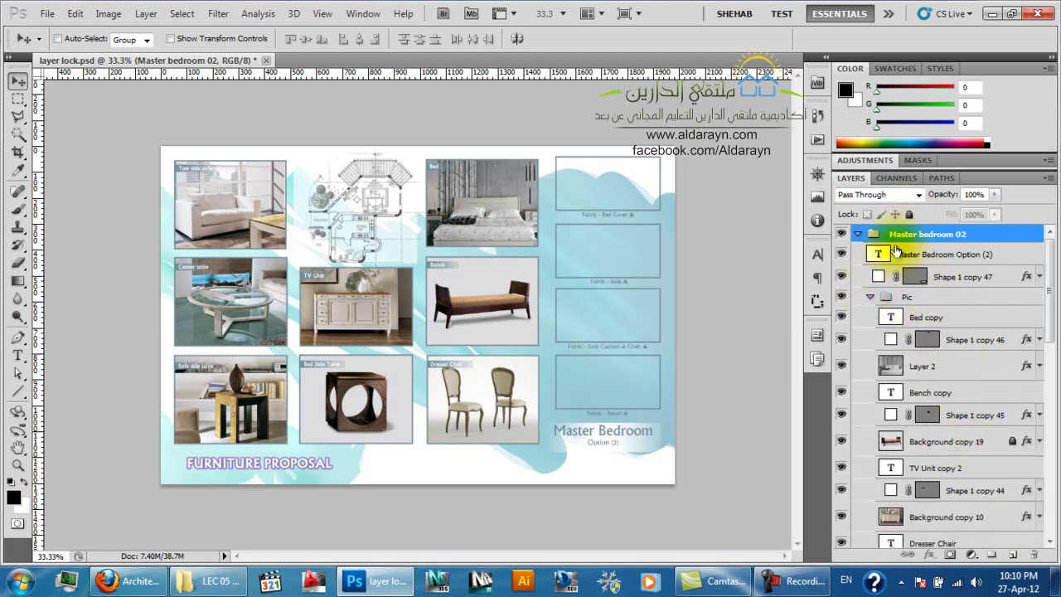
left_click(933, 440)
left_click(909, 214)
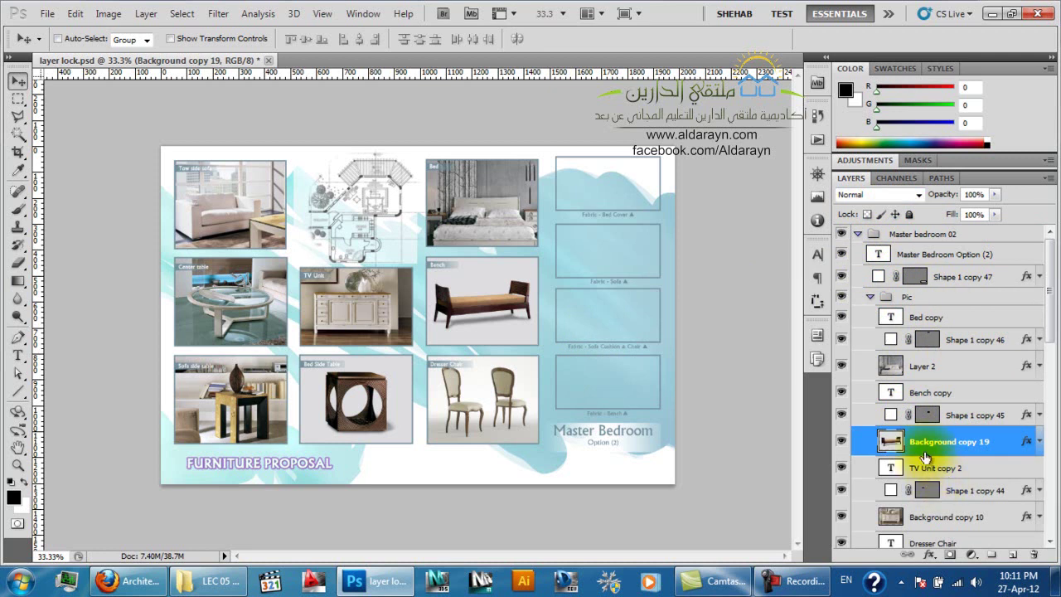
left_click(868, 214)
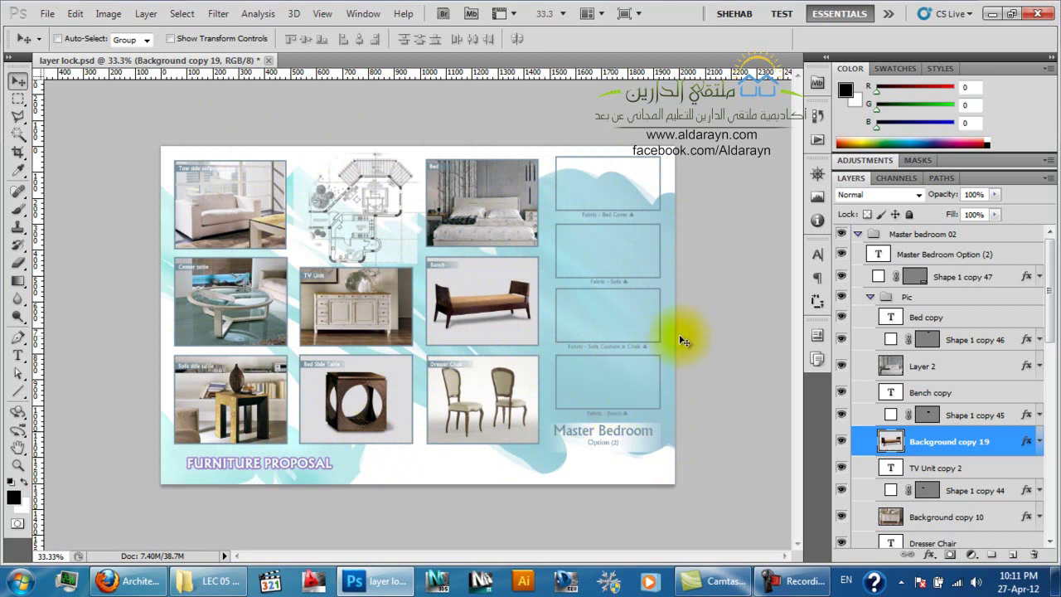
Activate the Brush tool with a hard round 27 px tip at 100% hardness
left_click(18, 209)
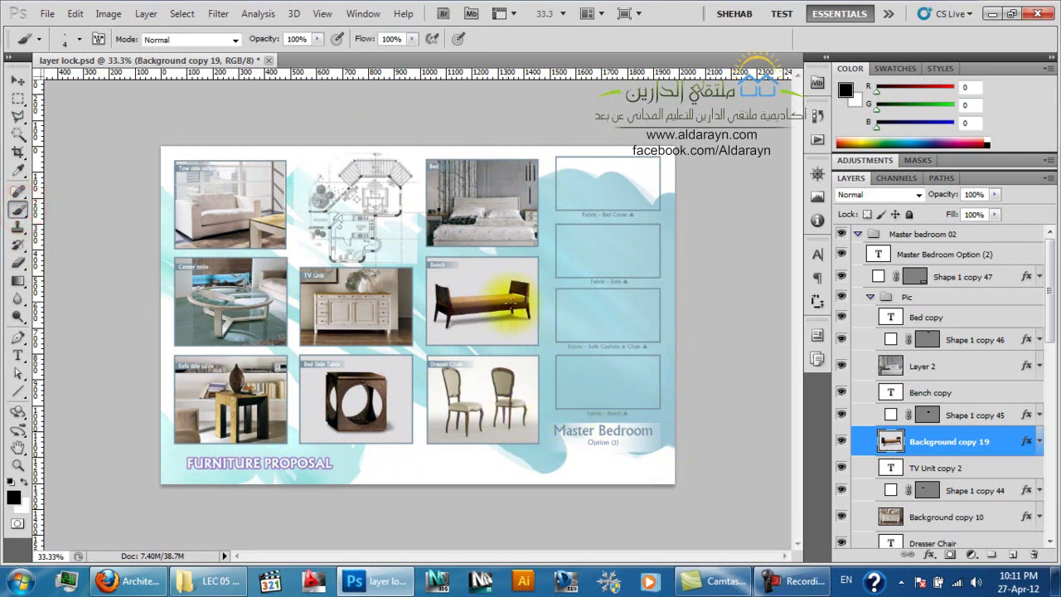
right_click(508, 298)
left_click(545, 383)
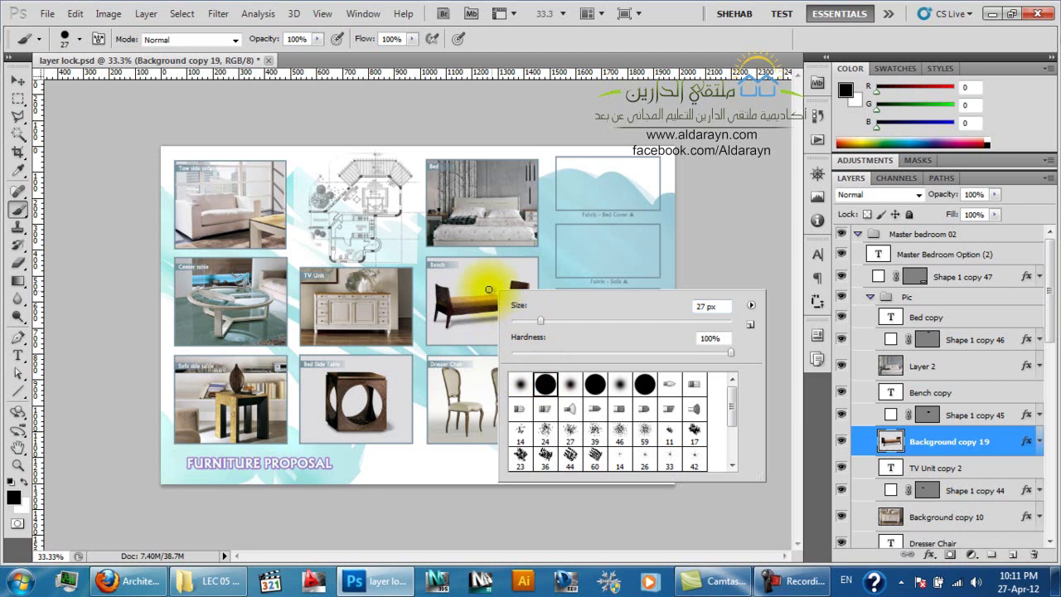
Paint a winding black stroke across the bench picture and beyond its edge, toggle the layer's visibility, and undo the stroke
mouse_move(477, 282)
left_mouse_down()
mouse_move(569, 279)
mouse_move(538, 292)
mouse_move(537, 311)
mouse_move(565, 317)
mouse_move(555, 333)
mouse_move(476, 338)
left_mouse_up()
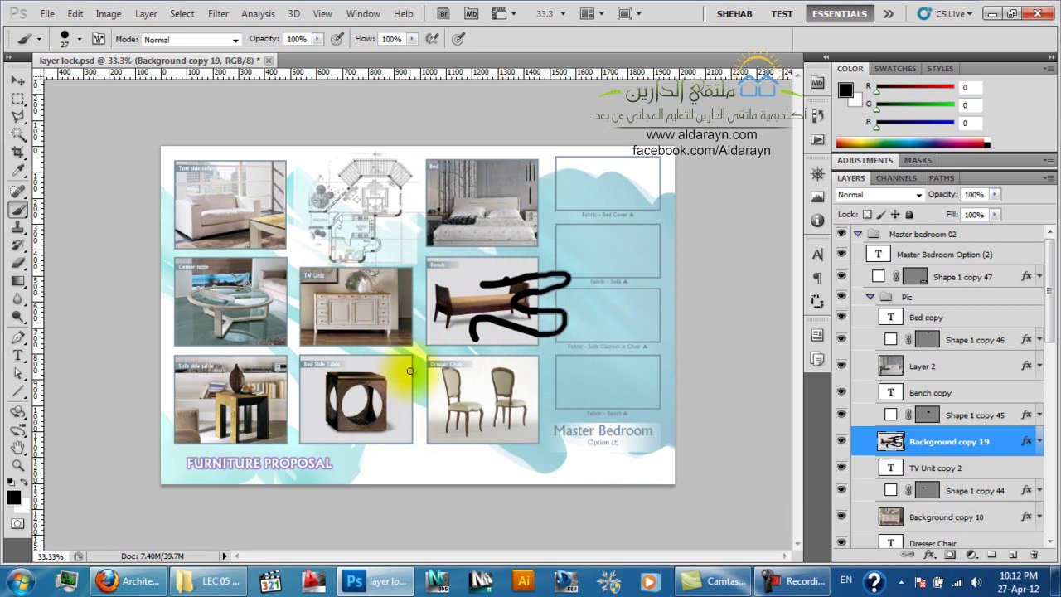
left_click(840, 442)
left_click(840, 446)
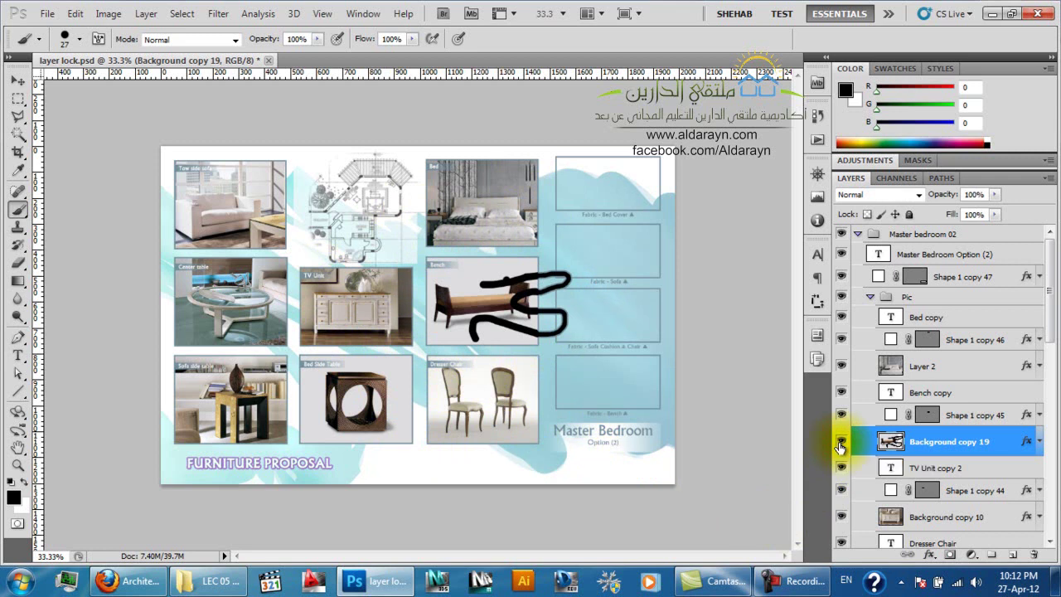
key("ctrl+z")
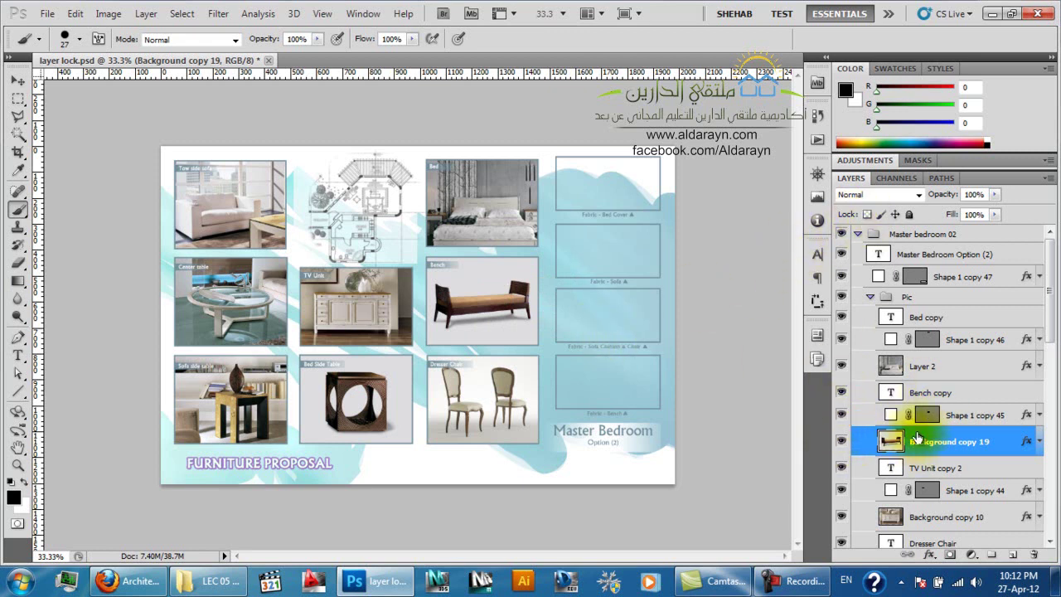
Lock the transparent pixels of Background copy 19 and paint several black strokes across the bench picture and past its edges
left_click(869, 215)
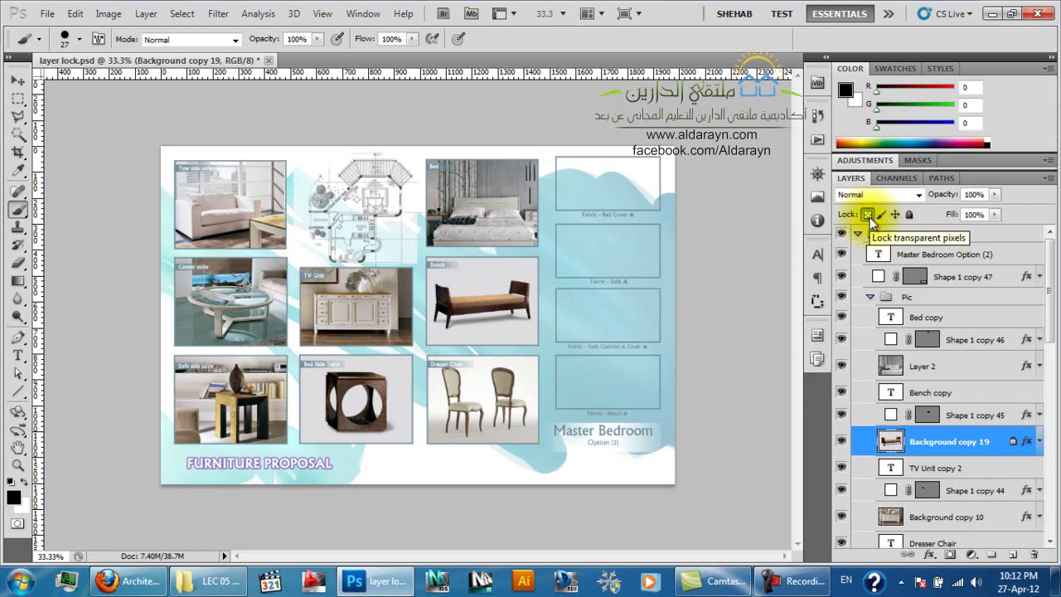
left_click_drag(499, 312, 568, 286)
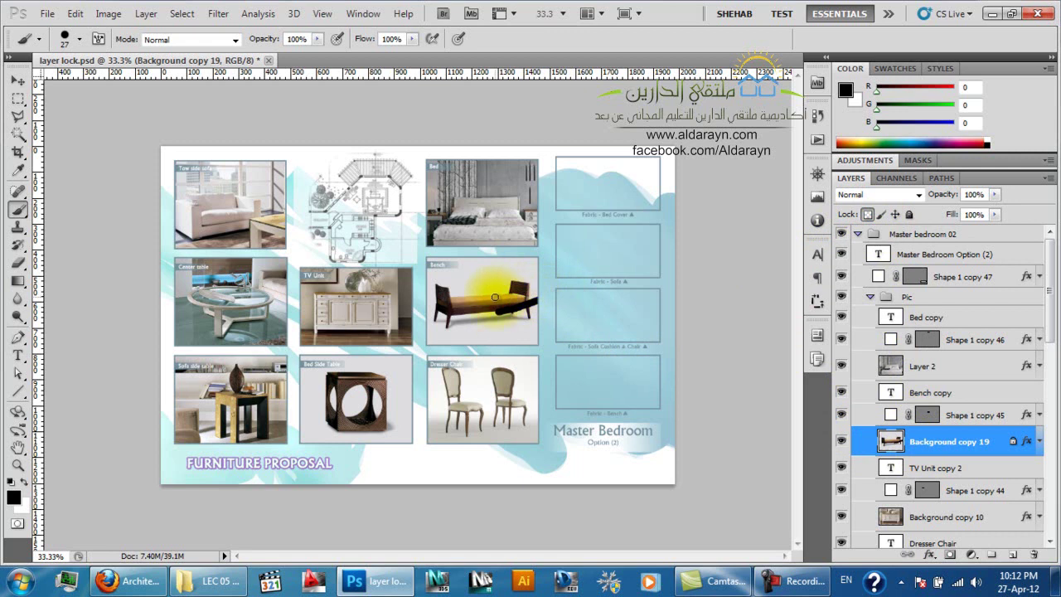
left_click_drag(453, 302, 565, 264)
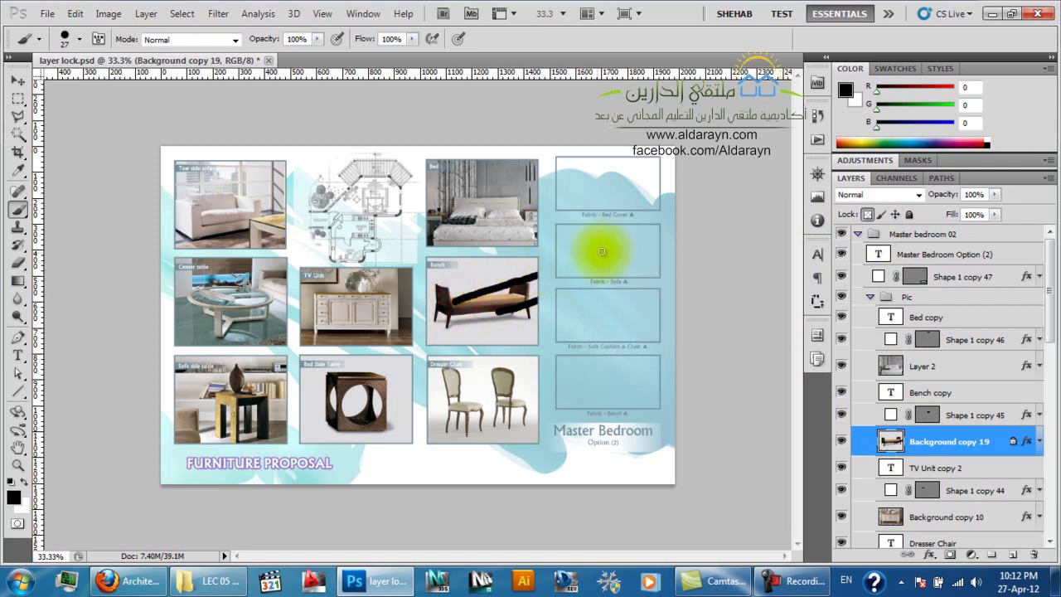
left_click_drag(452, 317, 533, 308)
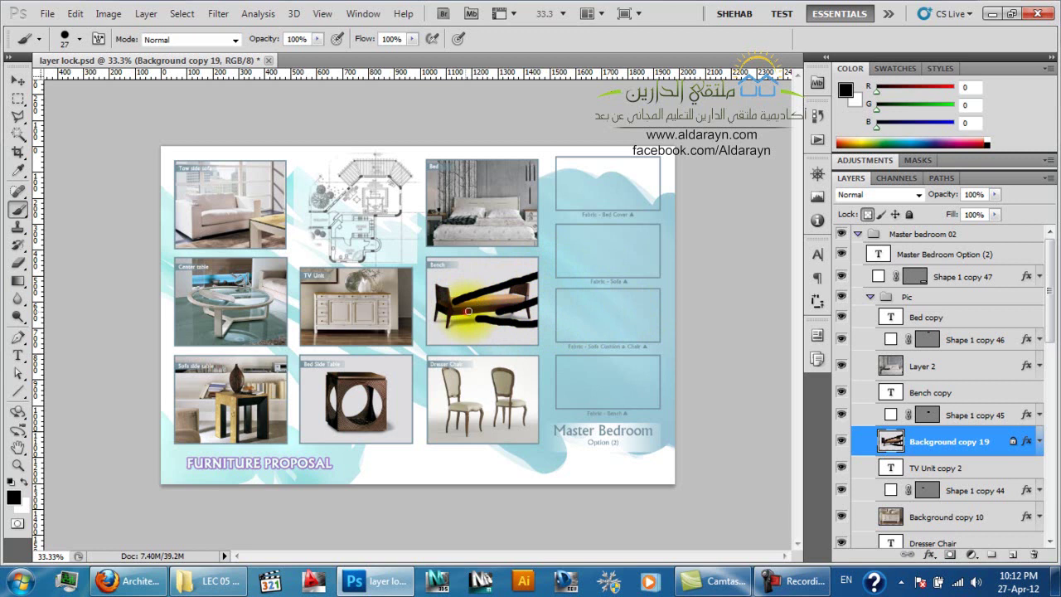
left_click_drag(479, 309, 501, 241)
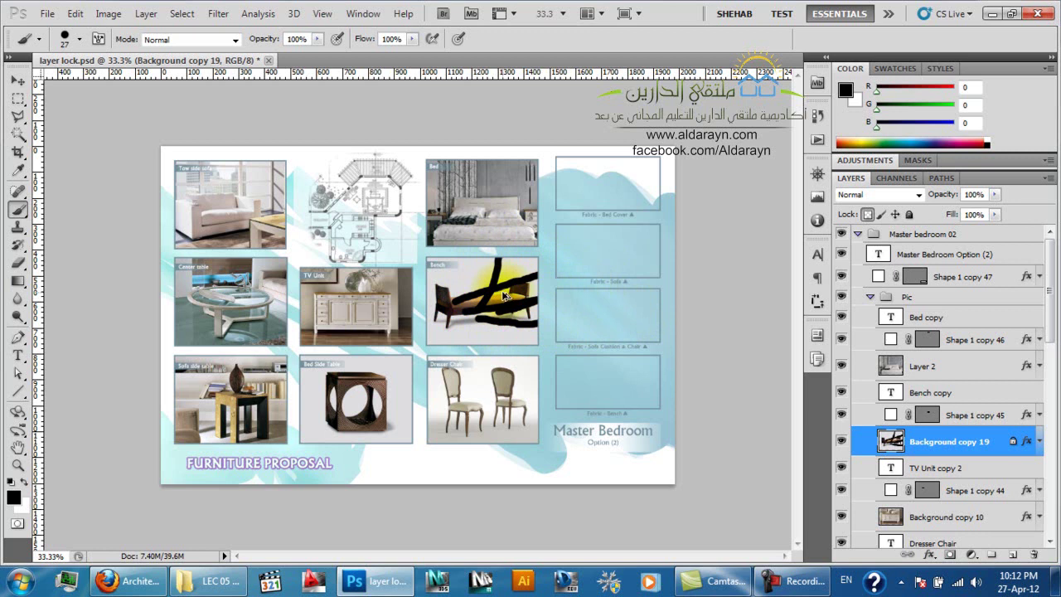
Undo the black strokes on the bench picture and hide every layer except Background copy 19
key("ctrl+alt+z")
key("ctrl+alt+z")
key("ctrl+alt+z")
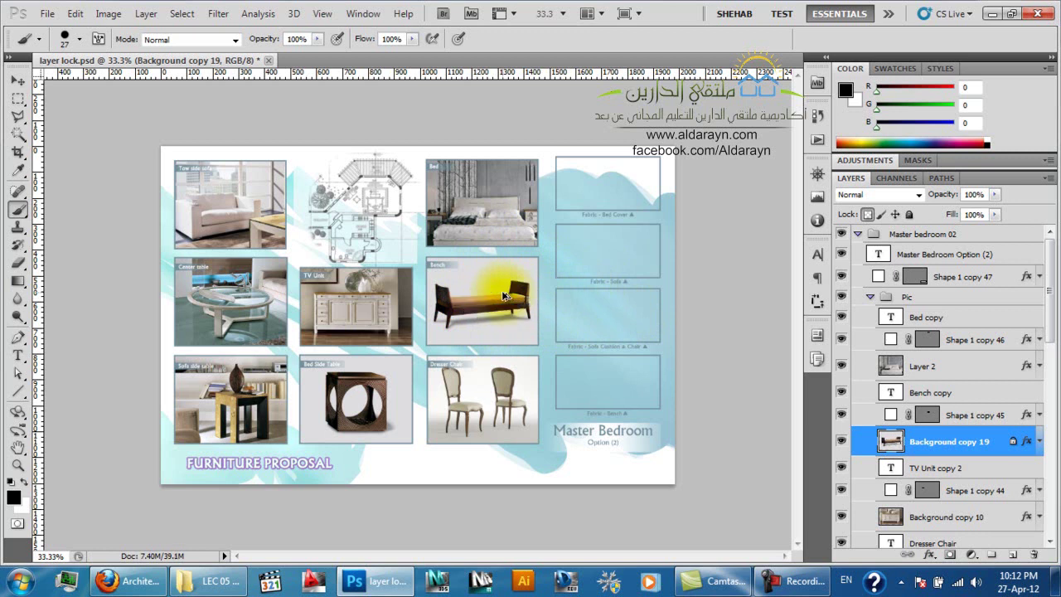
left_click(841, 443, "alt")
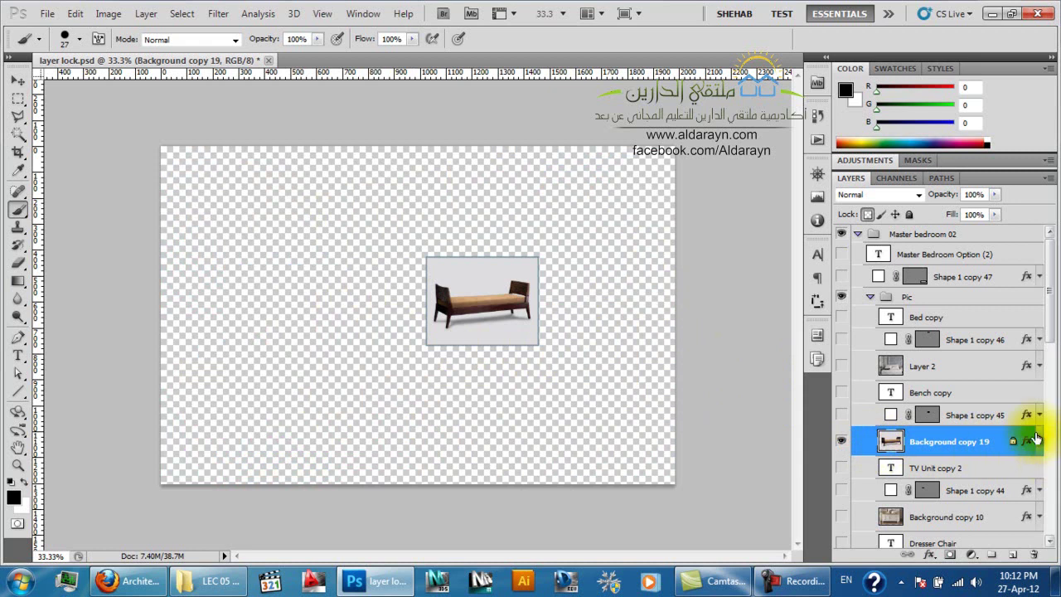
Paint two black strokes over the bench with transparent pixels locked, then unlock them and paint three strokes past the picture's edges
left_click_drag(483, 297, 536, 296)
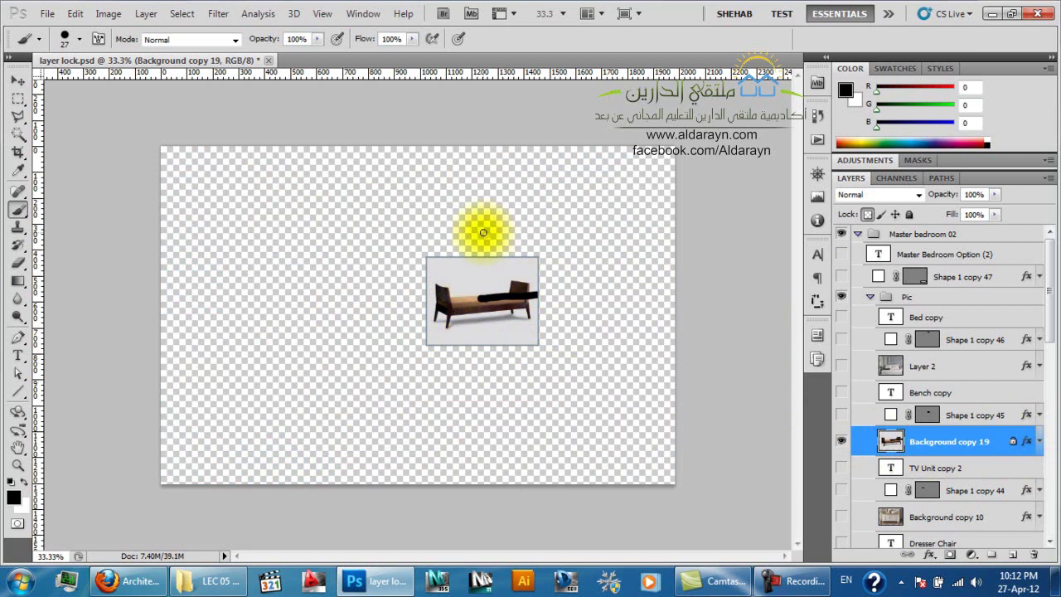
left_click_drag(472, 319, 552, 315)
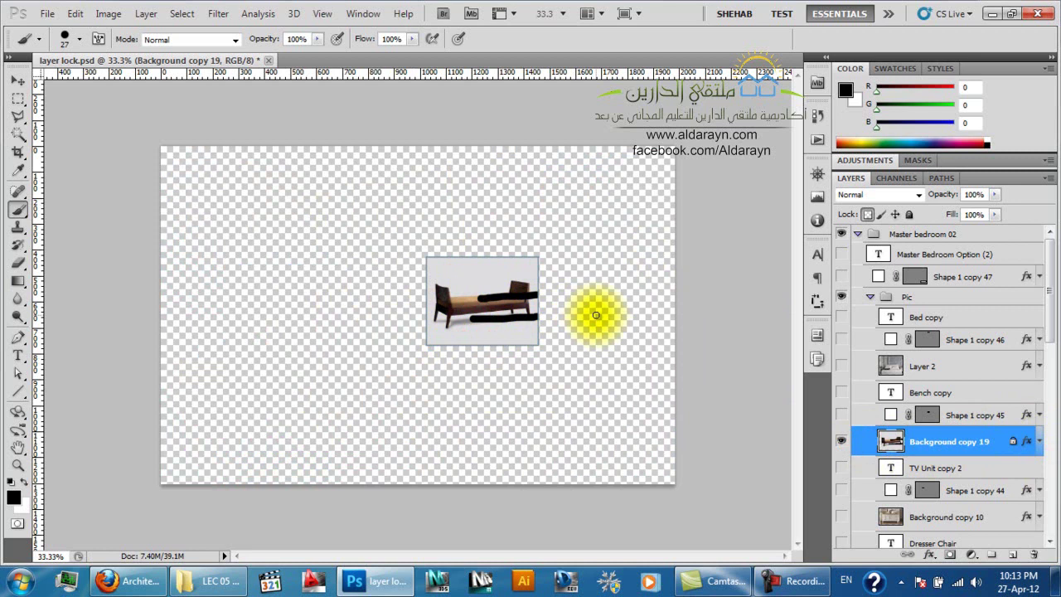
left_click(866, 214)
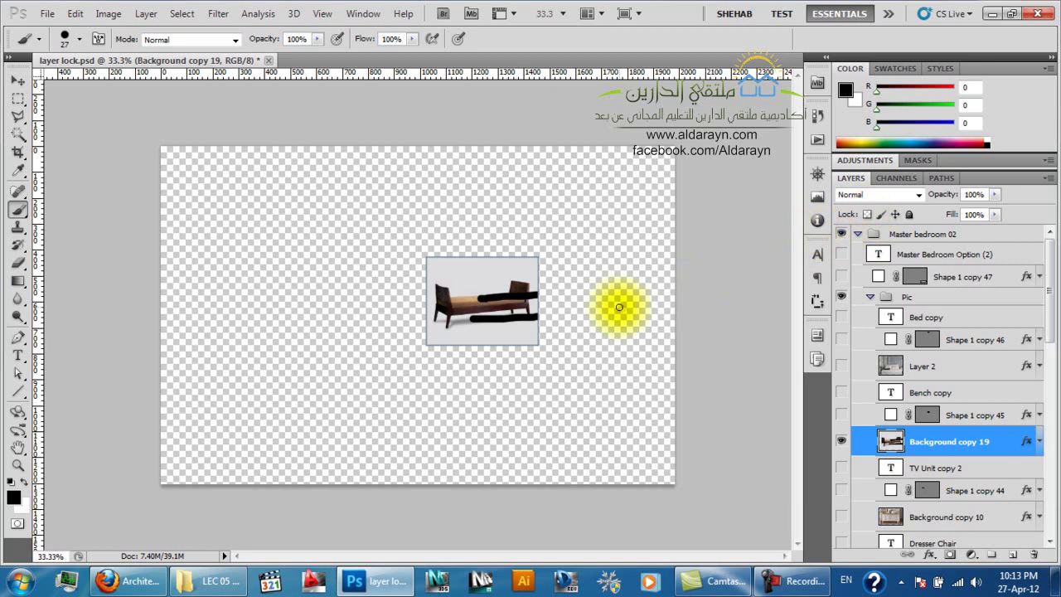
left_click_drag(455, 313, 487, 193)
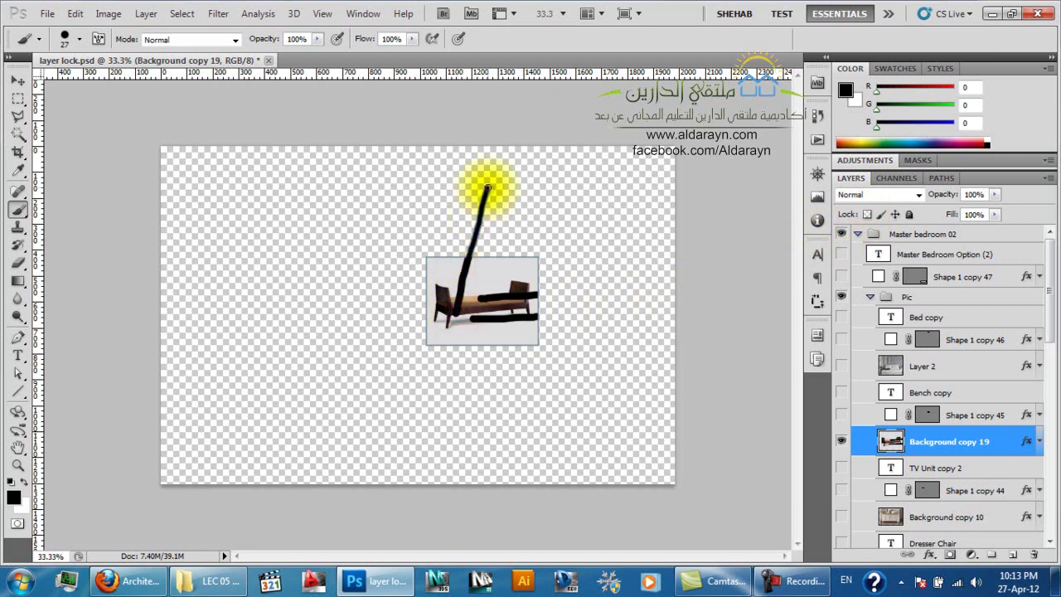
left_click_drag(486, 312, 525, 199)
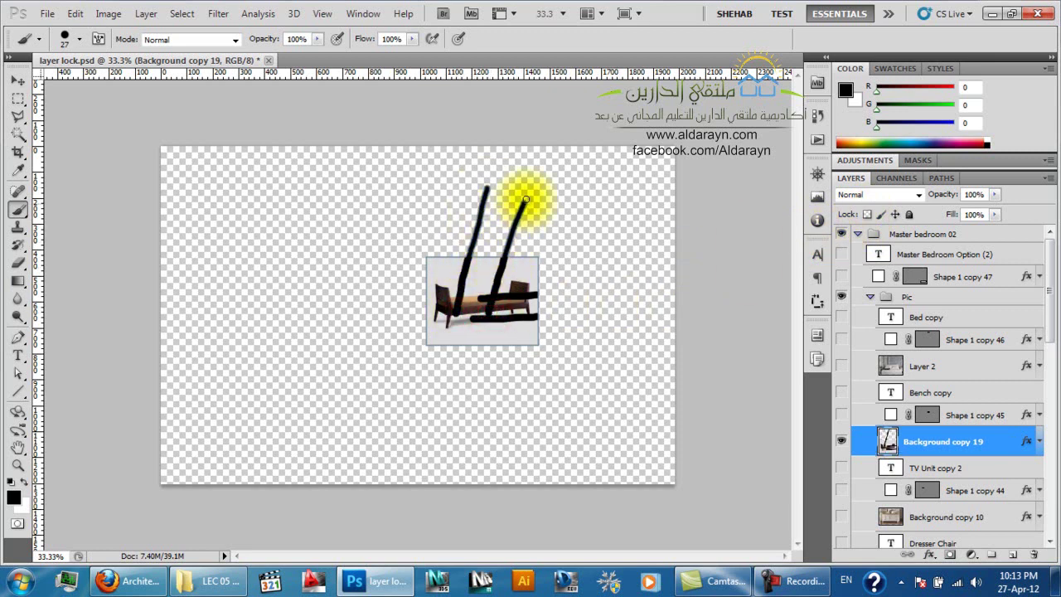
left_click_drag(443, 280, 335, 265)
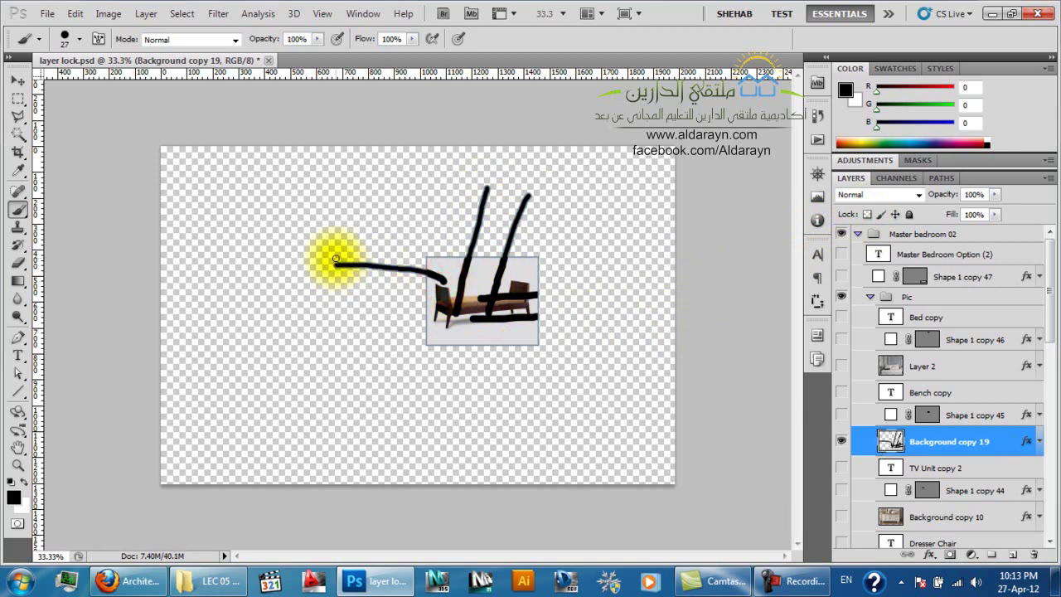
Undo all five black strokes and restore the transparent pixels lock on Background copy 19
key("ctrl+alt+z")
key("ctrl+alt+z")
key("ctrl+alt+z")
key("ctrl+alt+z")
key("ctrl+alt+z")
key("slash")
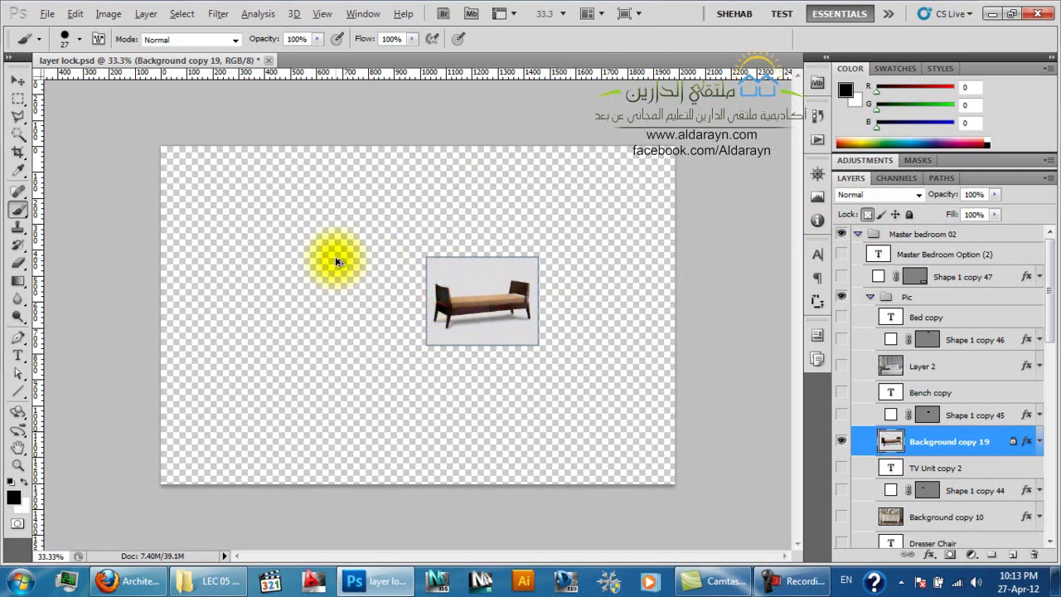
Replace the transparent pixels lock on Background copy 19 with the image pixels lock and try to brush over the bench picture
left_click(866, 216)
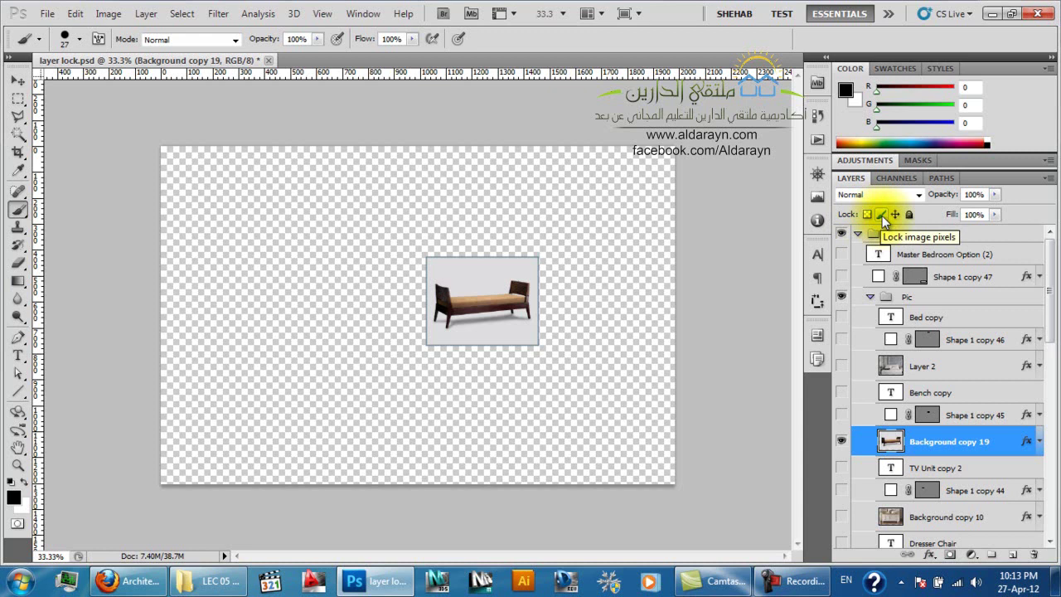
left_click(883, 215)
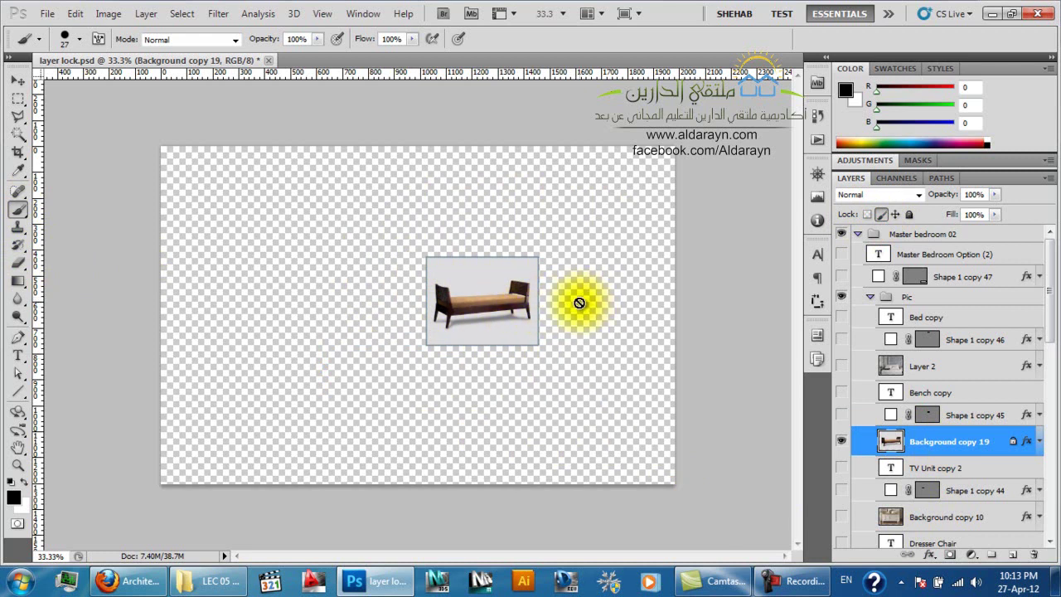
left_click(497, 296)
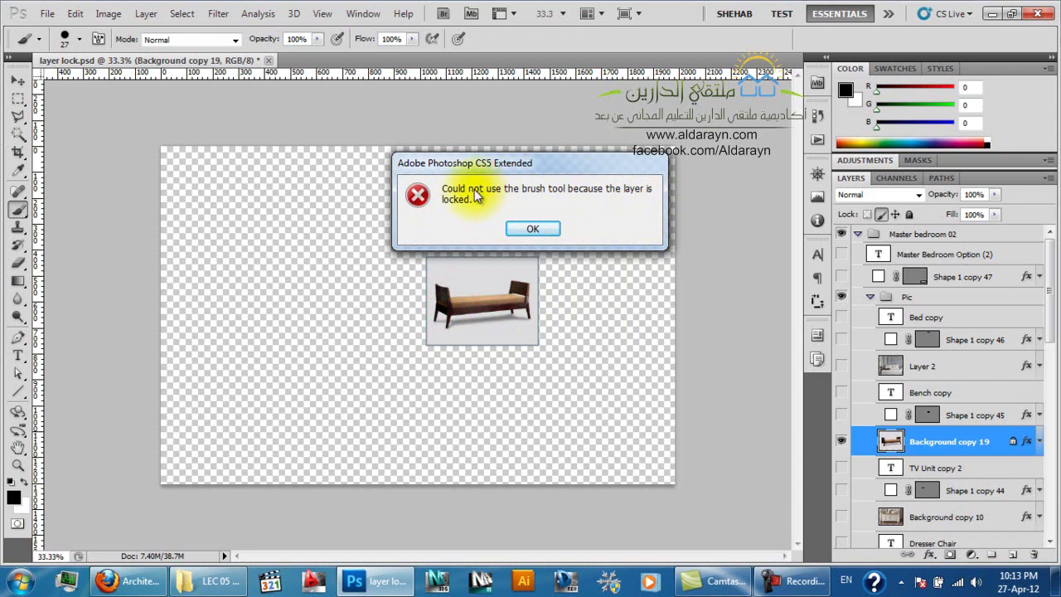
left_click(544, 230)
left_click(497, 284)
left_click(527, 229)
left_click(480, 357)
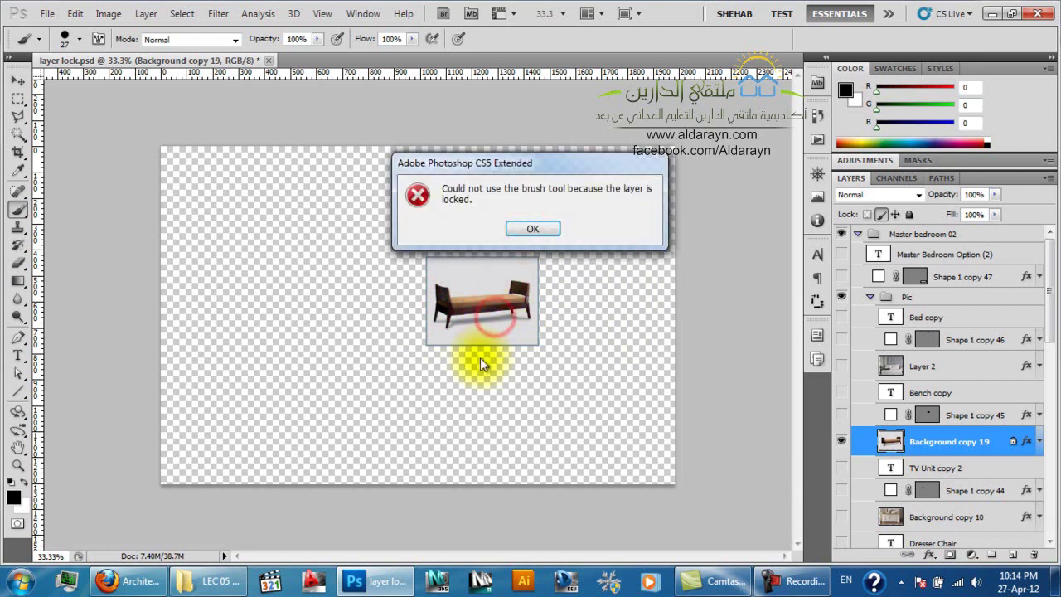
left_click(534, 228)
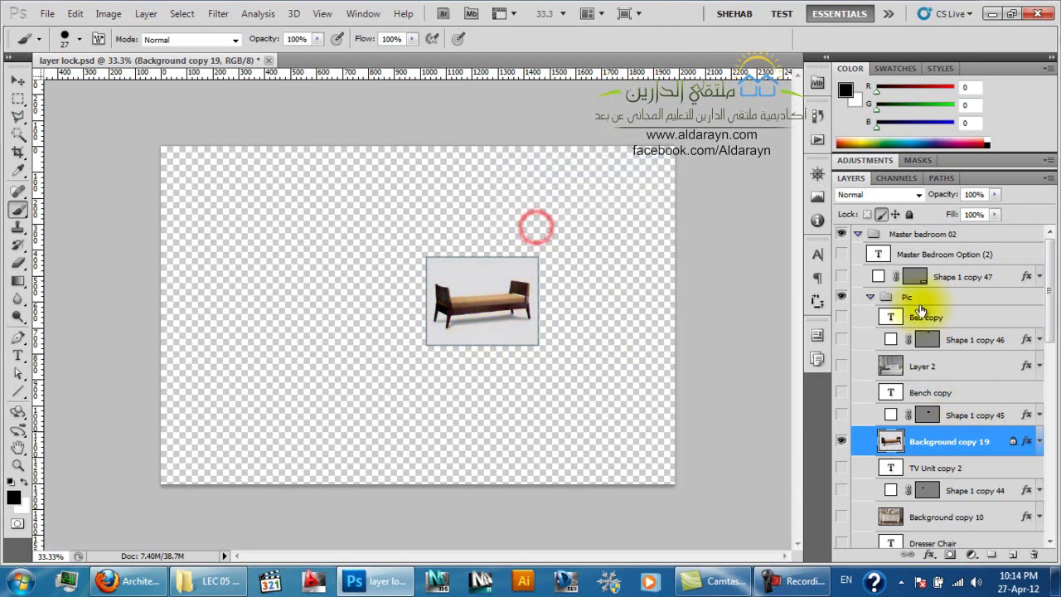
Remove the image pixels lock, and paint and undo two black strokes running past the bench picture's edges
left_click(881, 215)
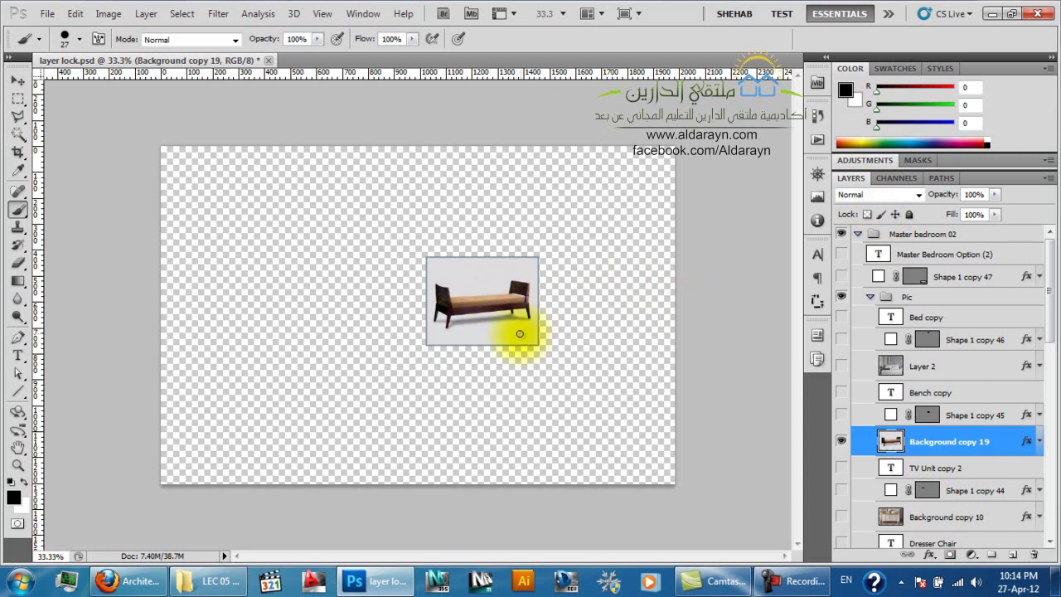
left_click_drag(514, 335, 583, 327)
left_click_drag(470, 333, 457, 387)
key("ctrl+z")
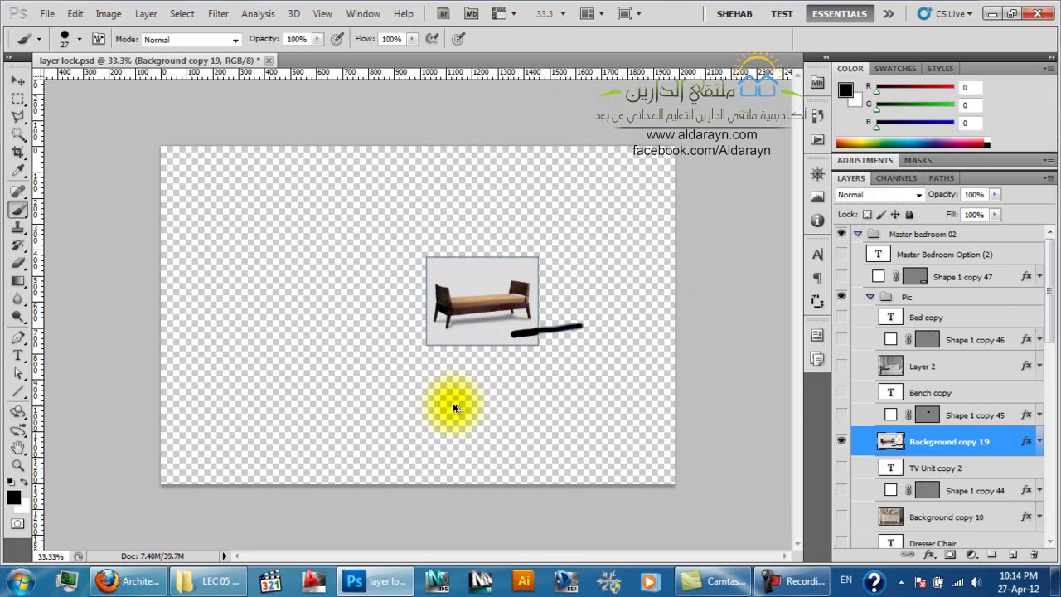
key("ctrl+alt+z")
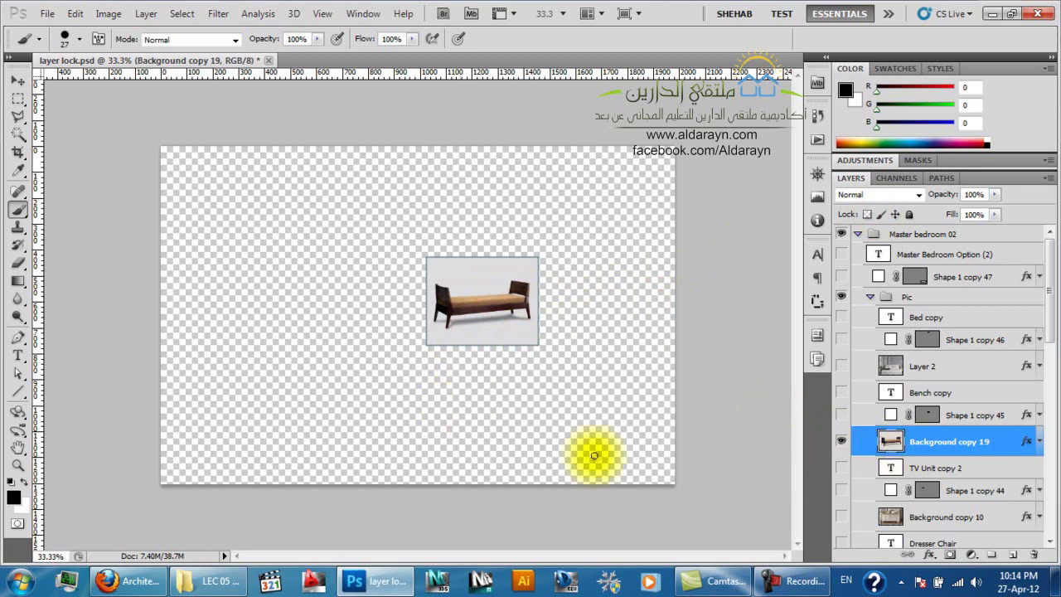
Check the online class session in Firefox and return to the layer lock.psd document in Photoshop
left_click(150, 586)
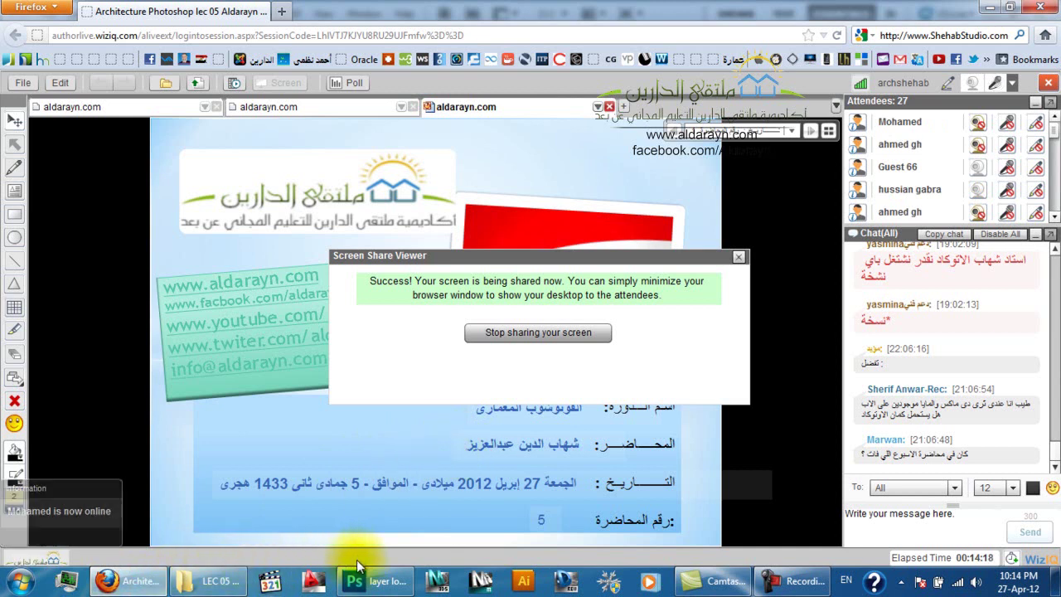
mouse_move(362, 590)
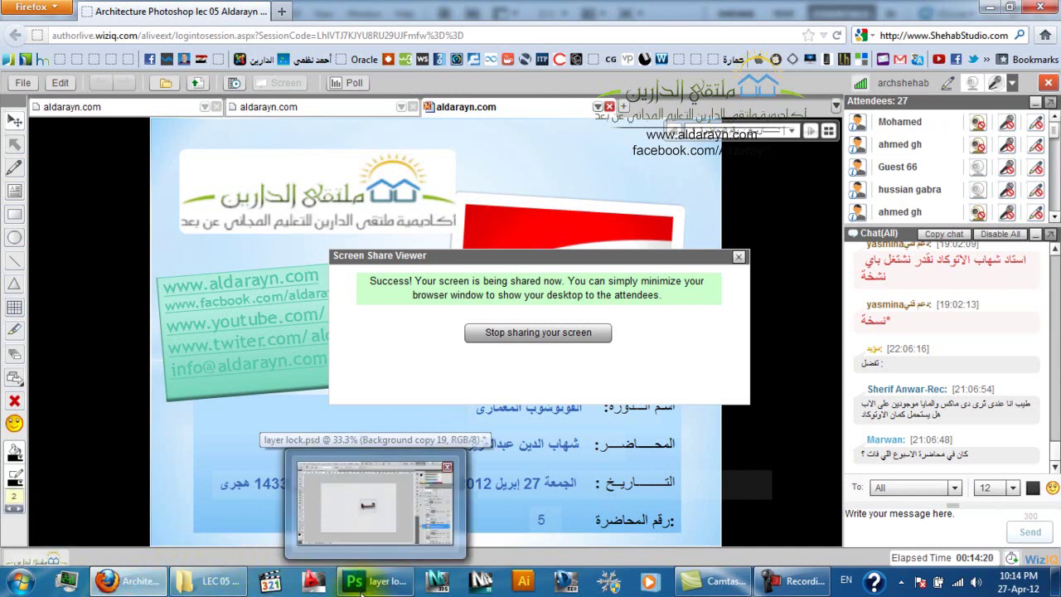
left_click(362, 591)
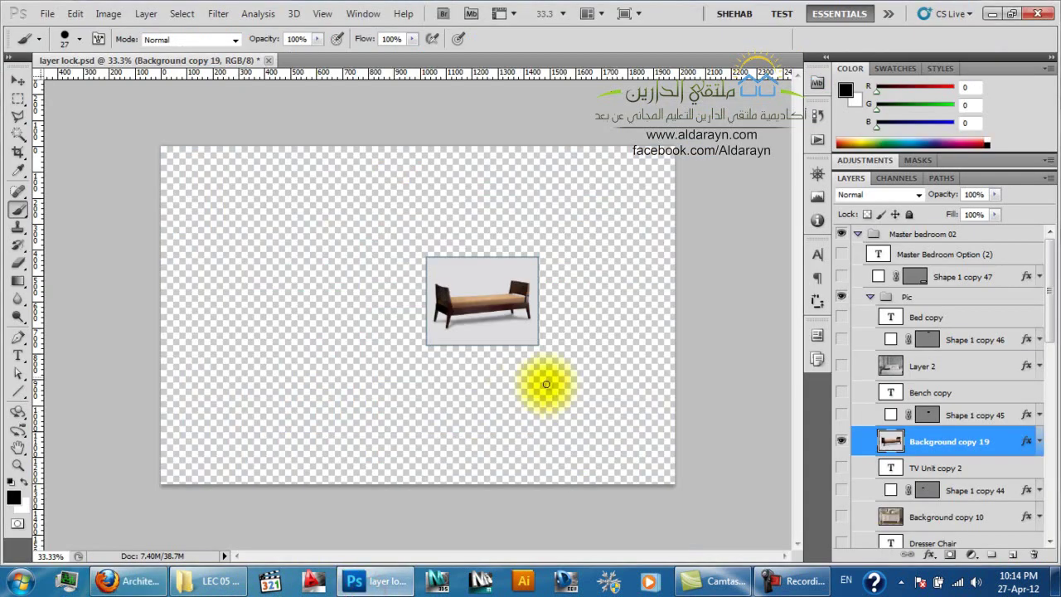
Lock the position of Background copy 19 and try to shift the bench picture with the Move tool
left_click(898, 214)
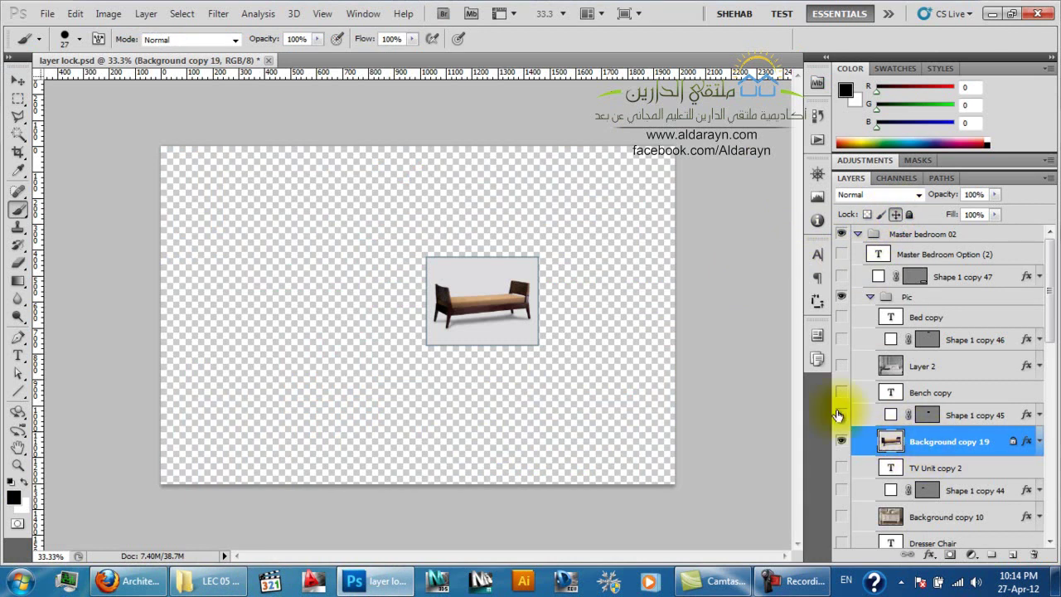
key("v")
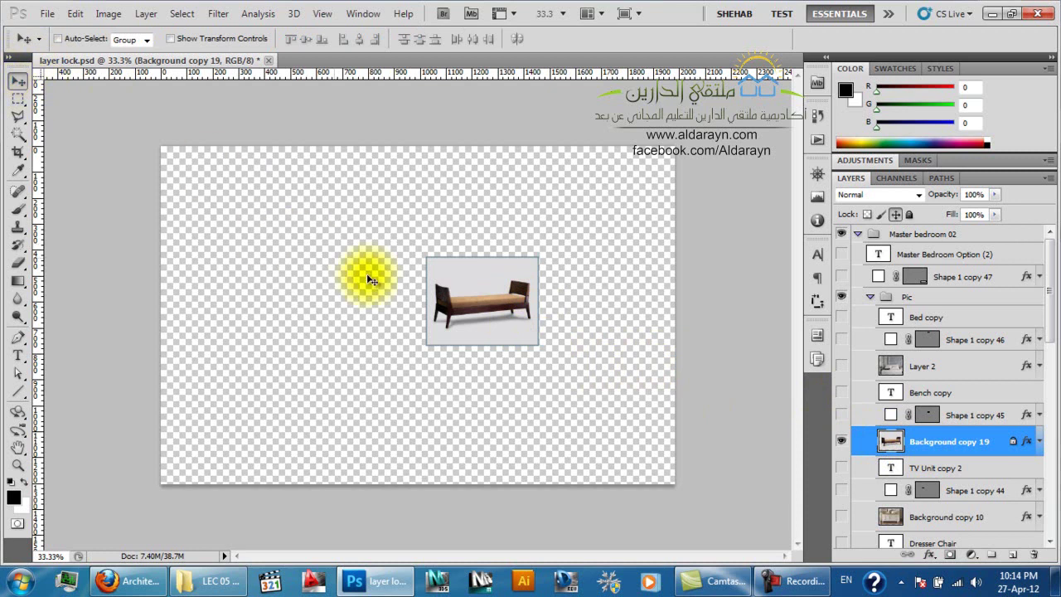
left_click(494, 322)
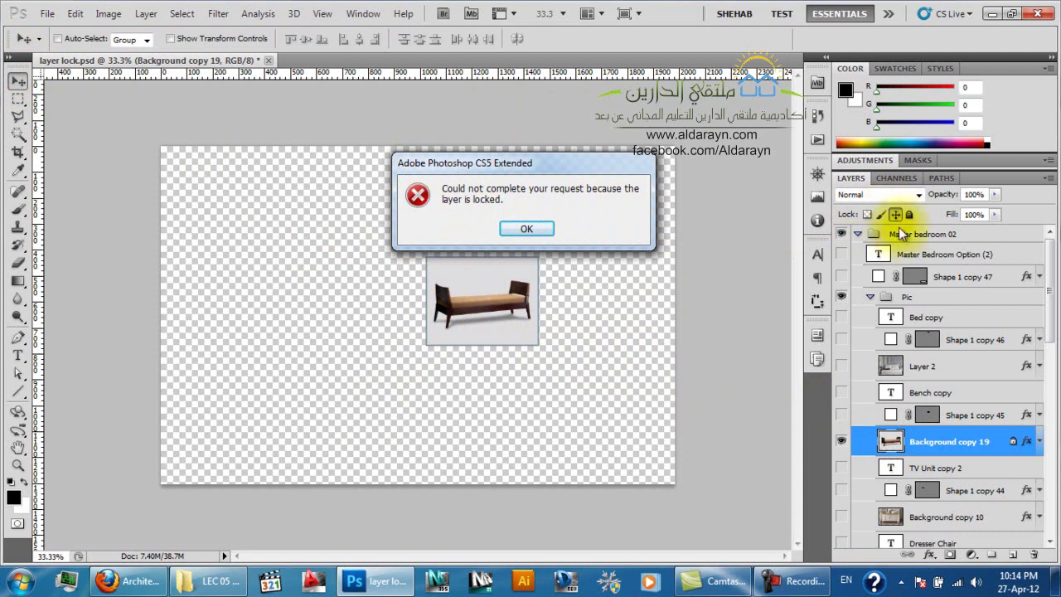
left_click(543, 230)
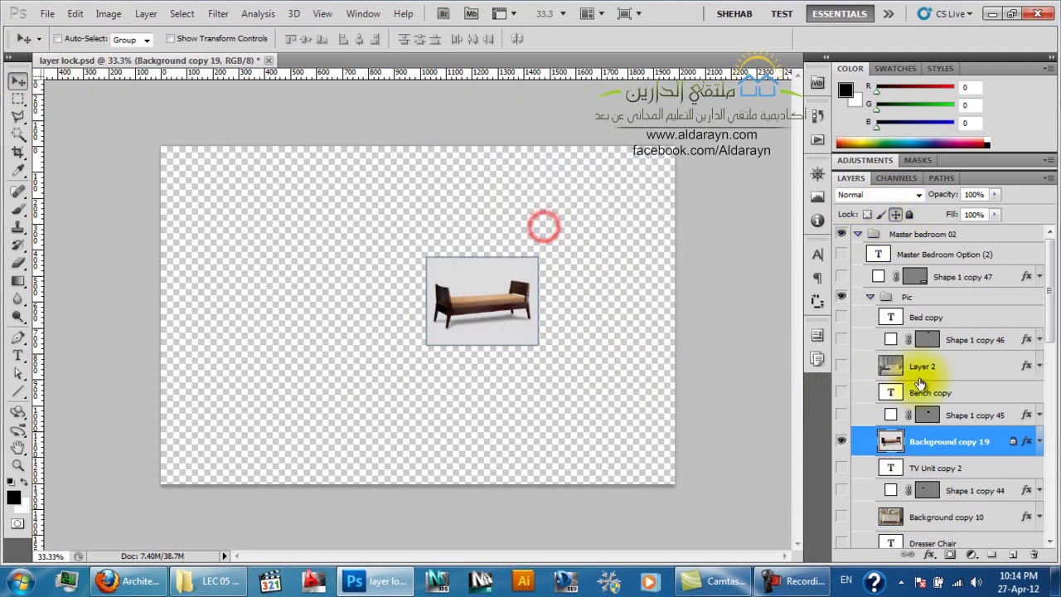
Show all the layers again and move the bed picture on Layer 2 slightly right and down
left_click(840, 441, "alt")
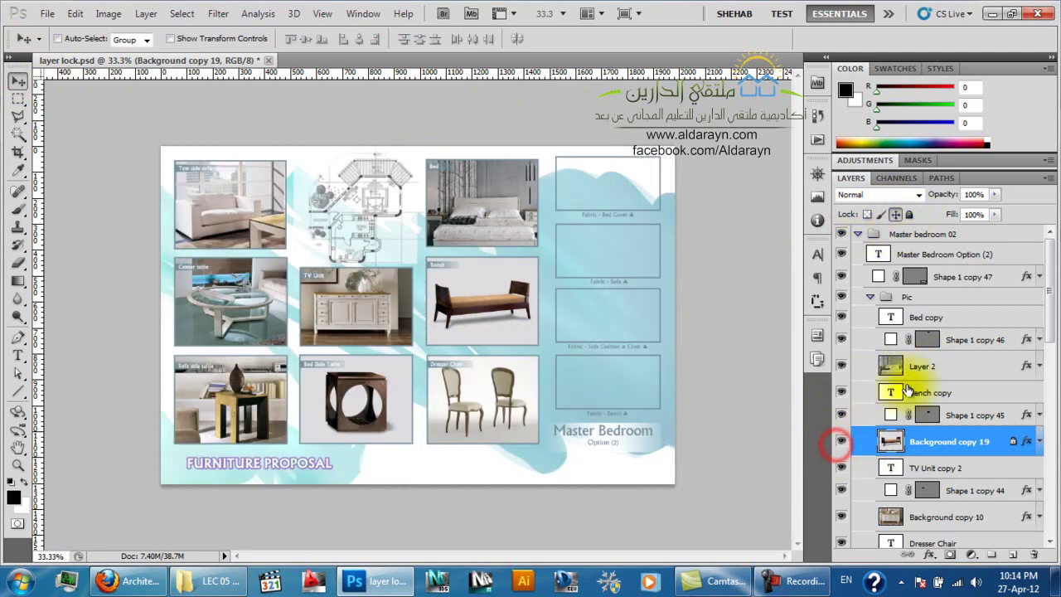
left_click(933, 367)
mouse_move(493, 329)
left_mouse_down()
mouse_move(481, 295)
mouse_move(521, 320)
mouse_move(513, 320)
left_mouse_up()
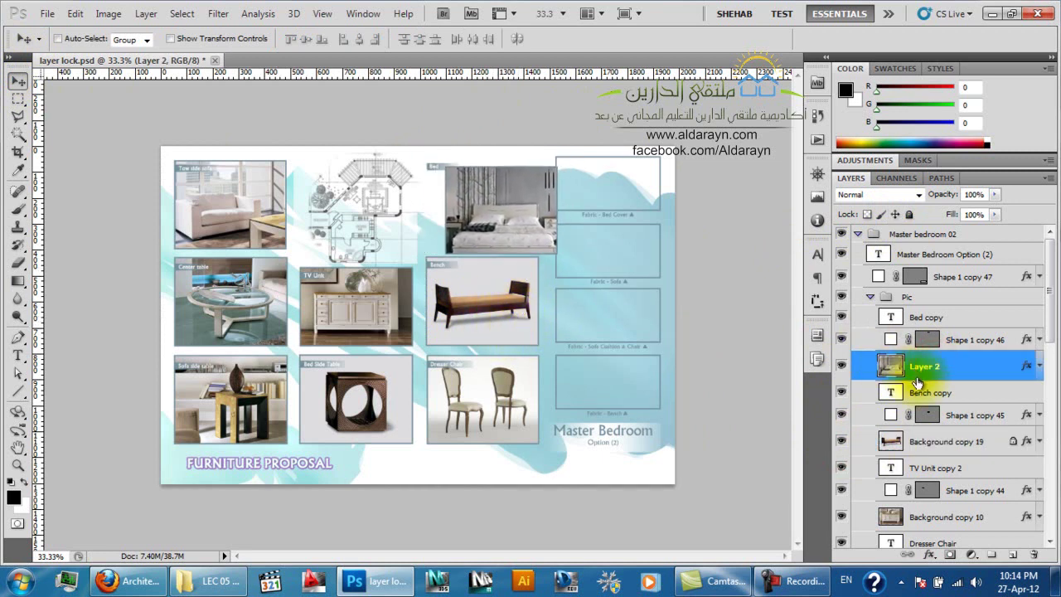
Select Background copy 19 and try to move the position-locked bench picture on the full board
left_click(943, 440)
left_click(481, 309)
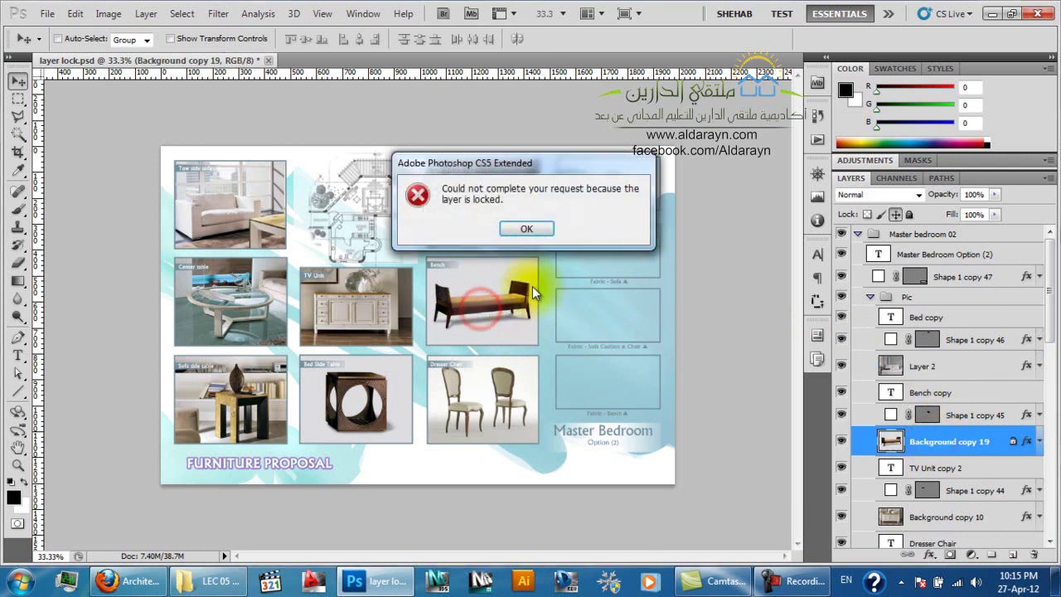
left_click(537, 231)
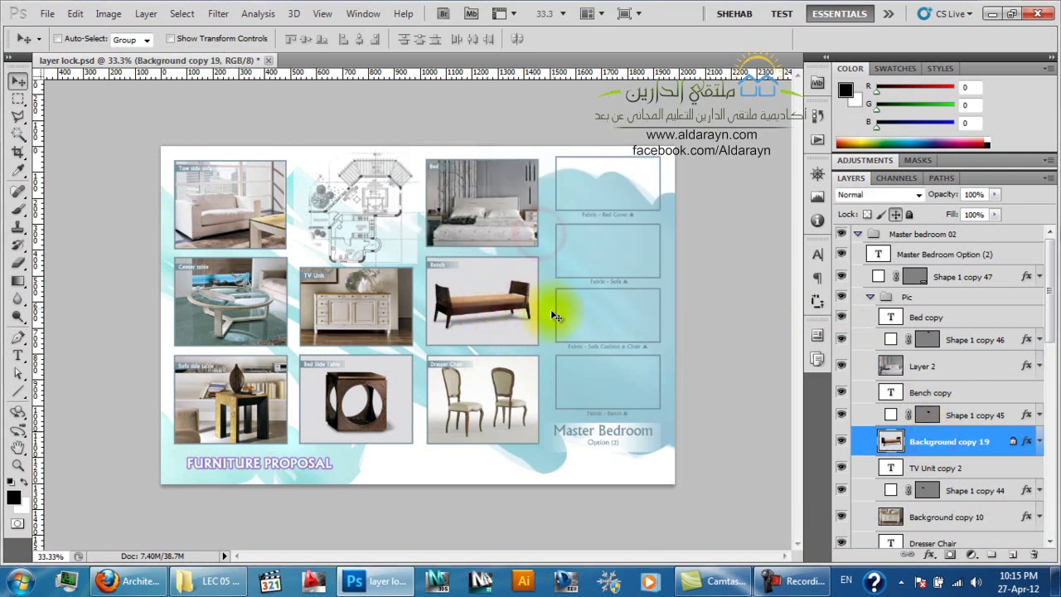
Brush two black strokes across the bench picture and past its edge, and try to move the layer with them
key("b")
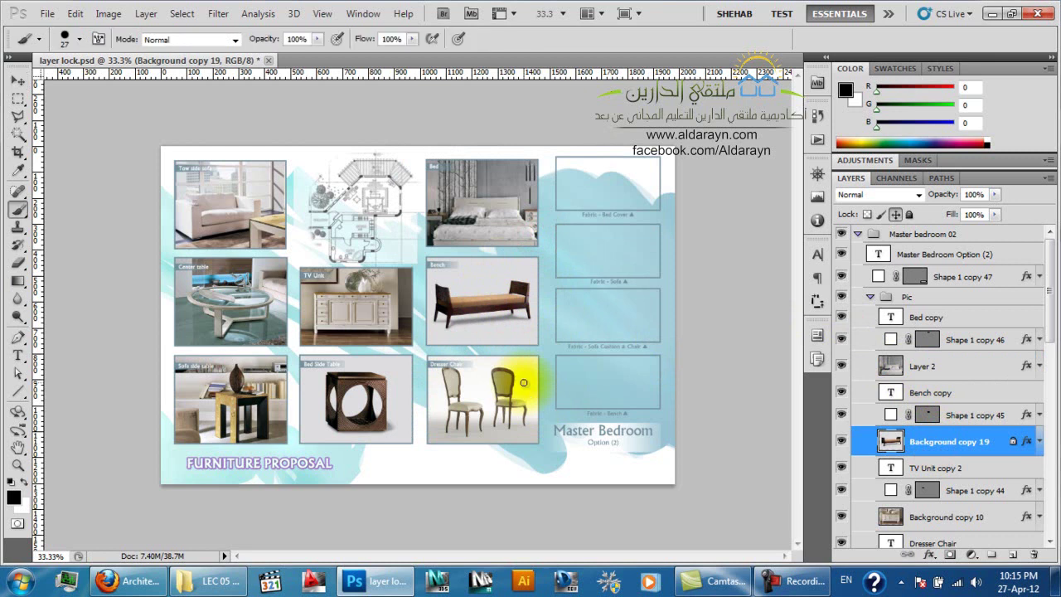
left_click_drag(440, 324, 601, 298)
left_click_drag(471, 315, 594, 286)
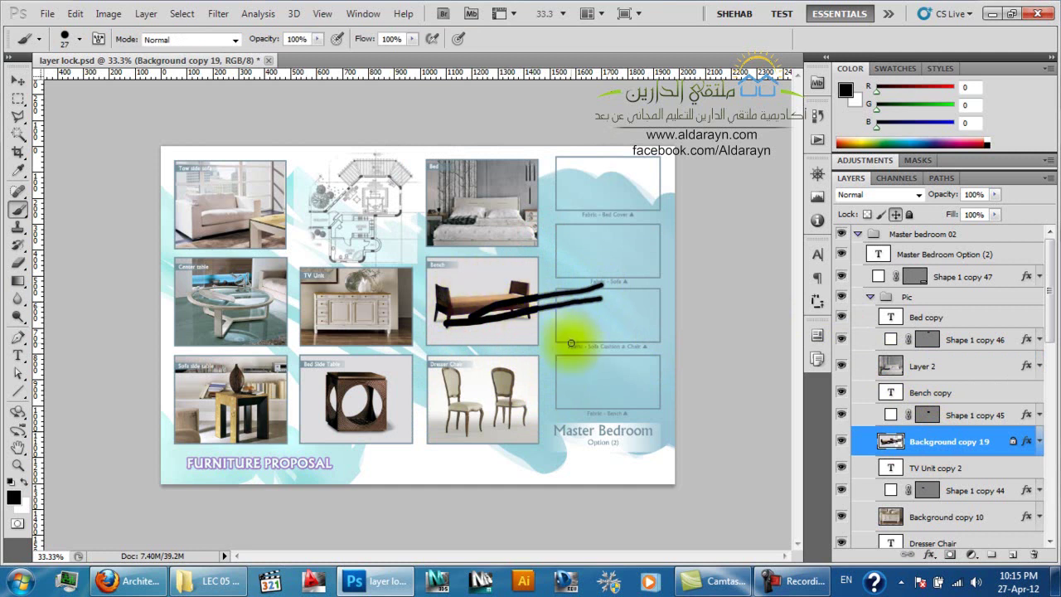
key("v")
left_click(511, 326)
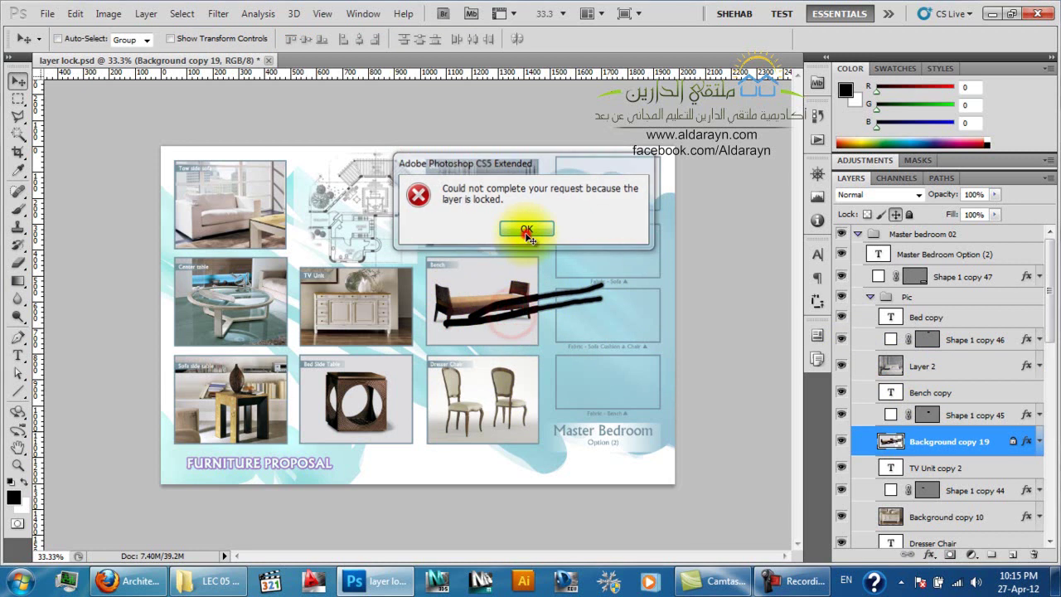
left_click(527, 232)
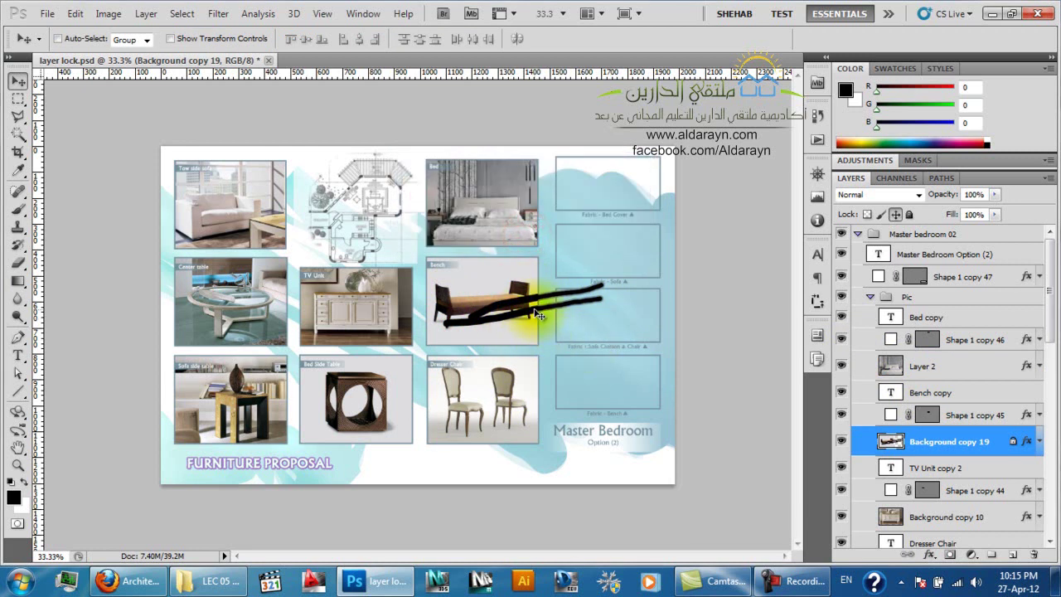
Undo the two black strokes and remove the position lock from Background copy 19
key("ctrl+alt+z")
key("ctrl+alt+z")
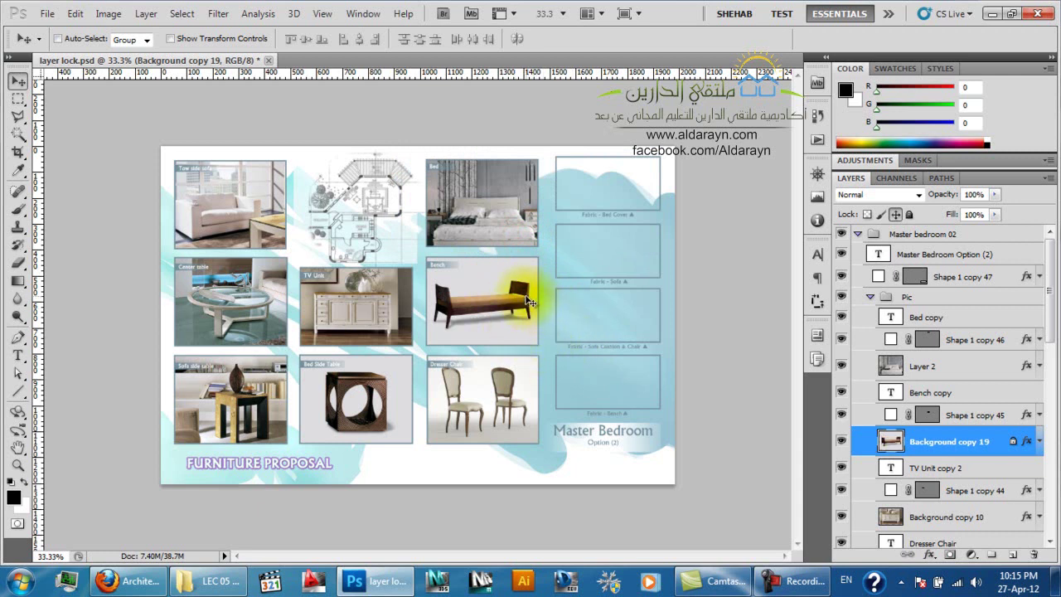
left_click(896, 215)
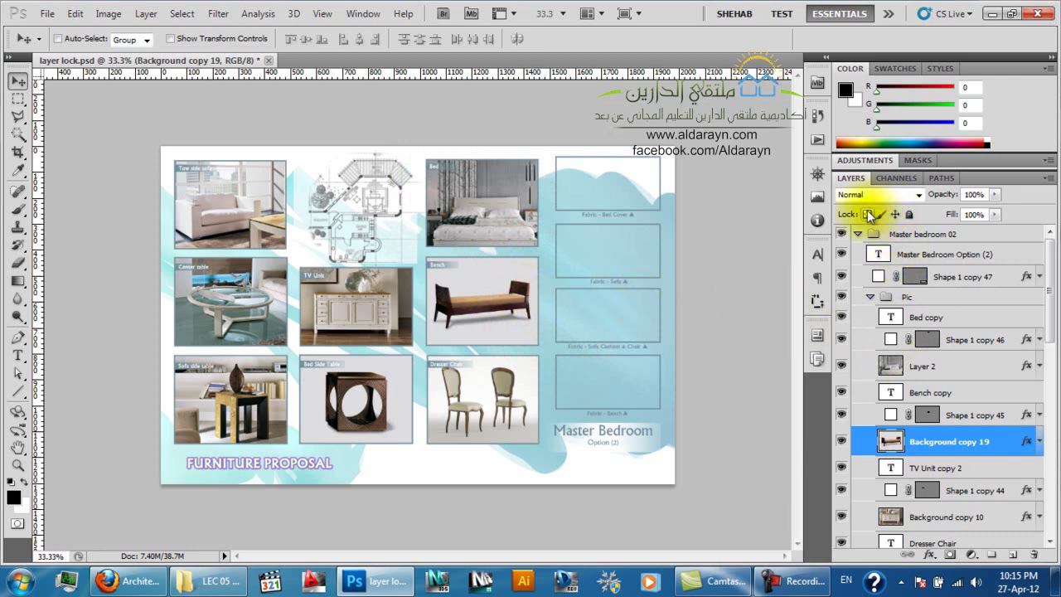
left_click(896, 214)
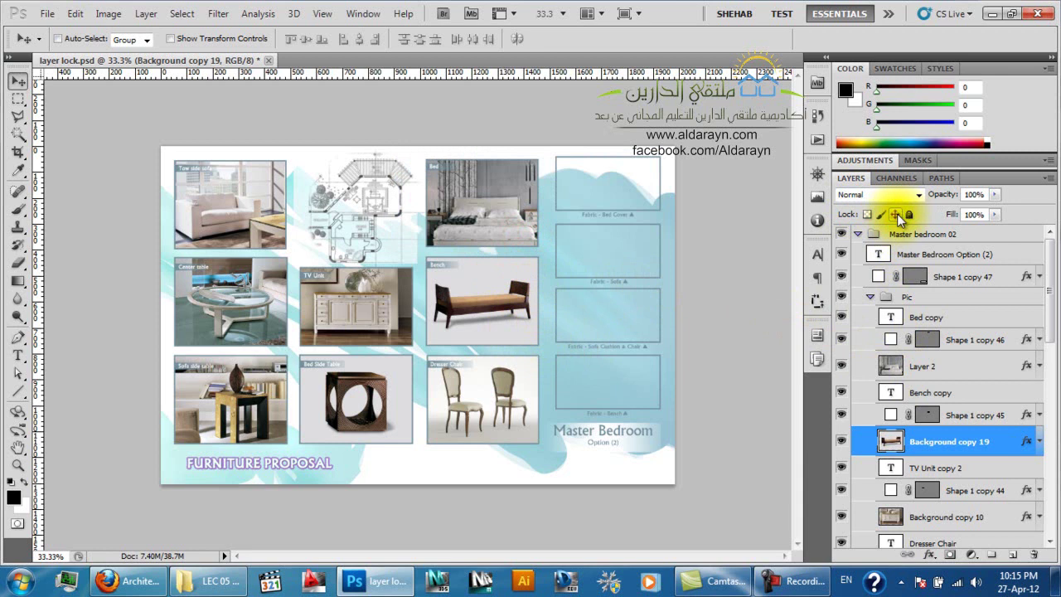
Fully lock Background copy 19 and marquee-select a rectangle over the right part of the bench picture, extending past its edge
left_click(910, 215)
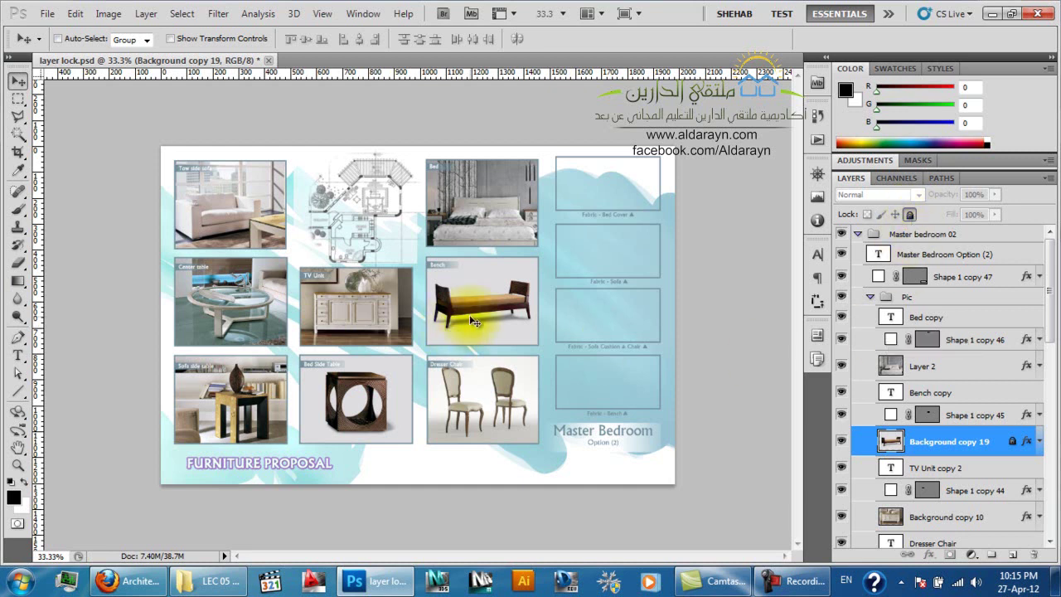
key("m")
left_click_drag(579, 269, 531, 297)
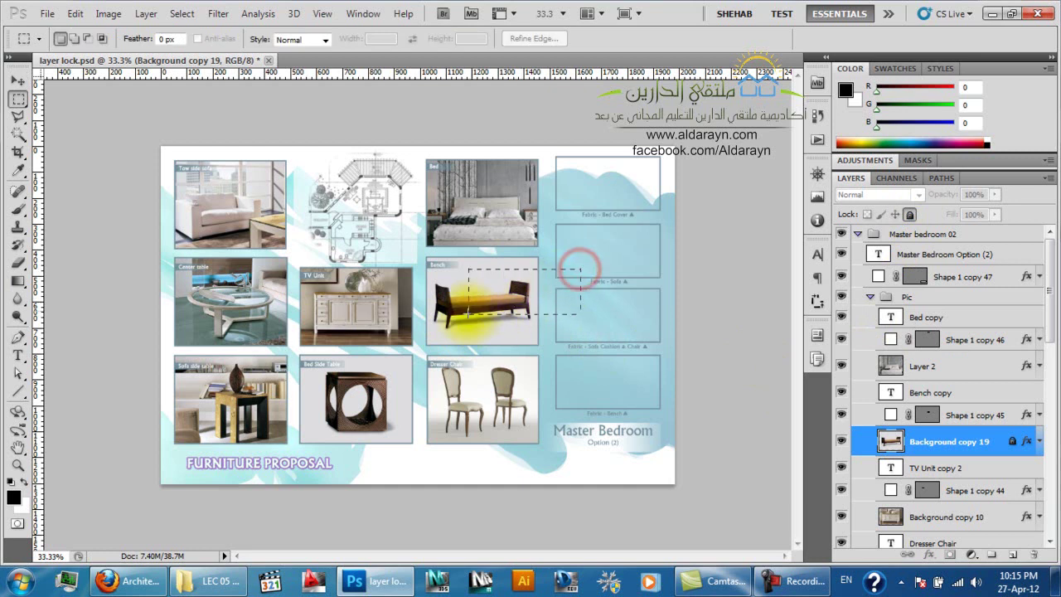
left_click_drag(469, 314, 467, 313)
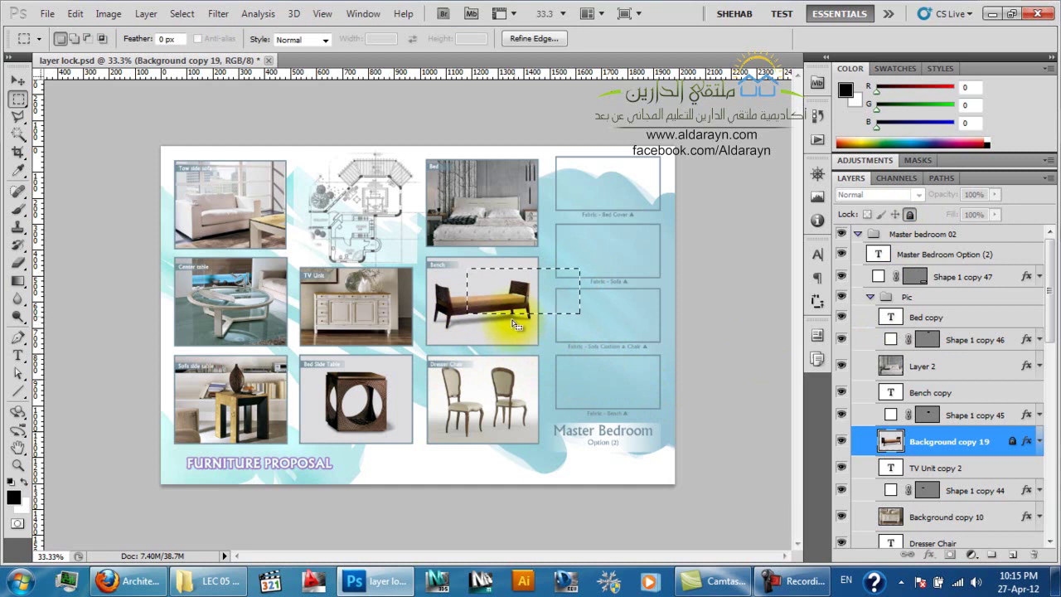
Remove the full lock from Background copy 19, delete the selected part of the bench picture and undo the deletion
left_click(910, 215)
key("Delete")
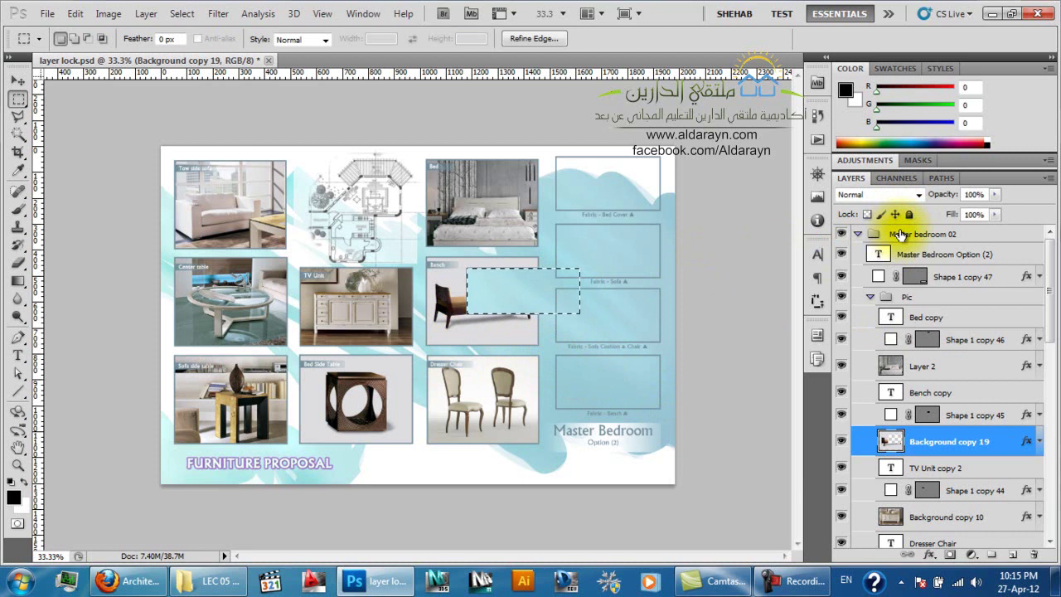
key("ctrl+z")
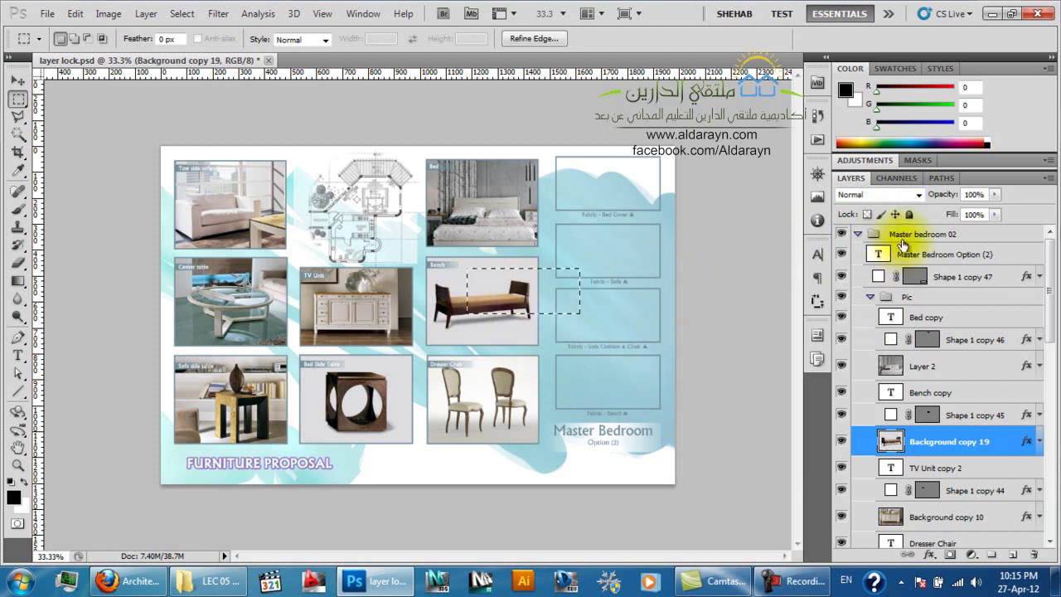
Fully lock Background copy 19 again, clear the selection and try to move the bench picture
left_click(910, 214)
left_click(451, 312)
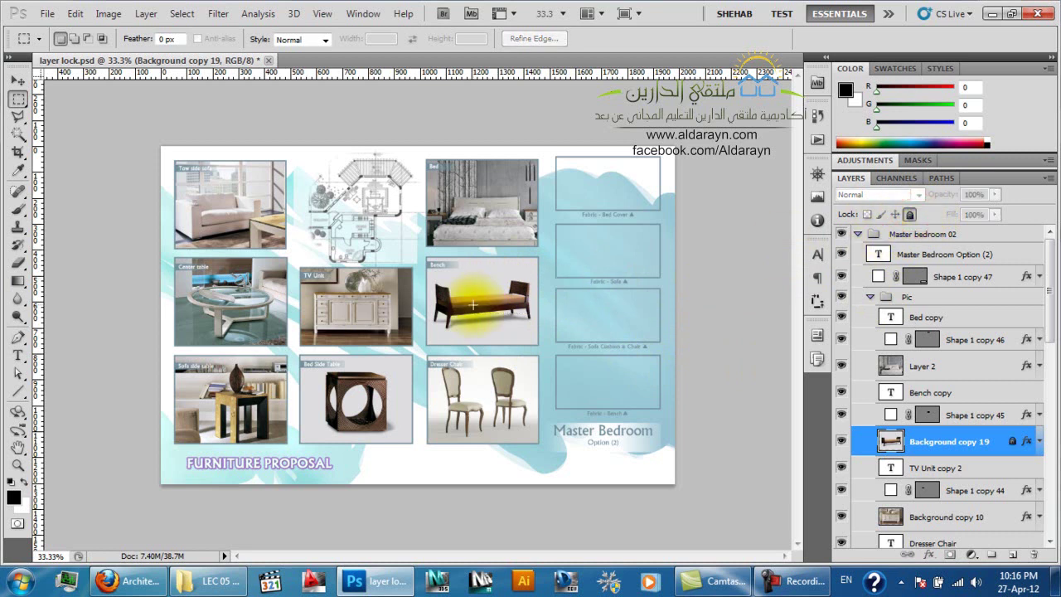
key("v")
left_click(556, 350)
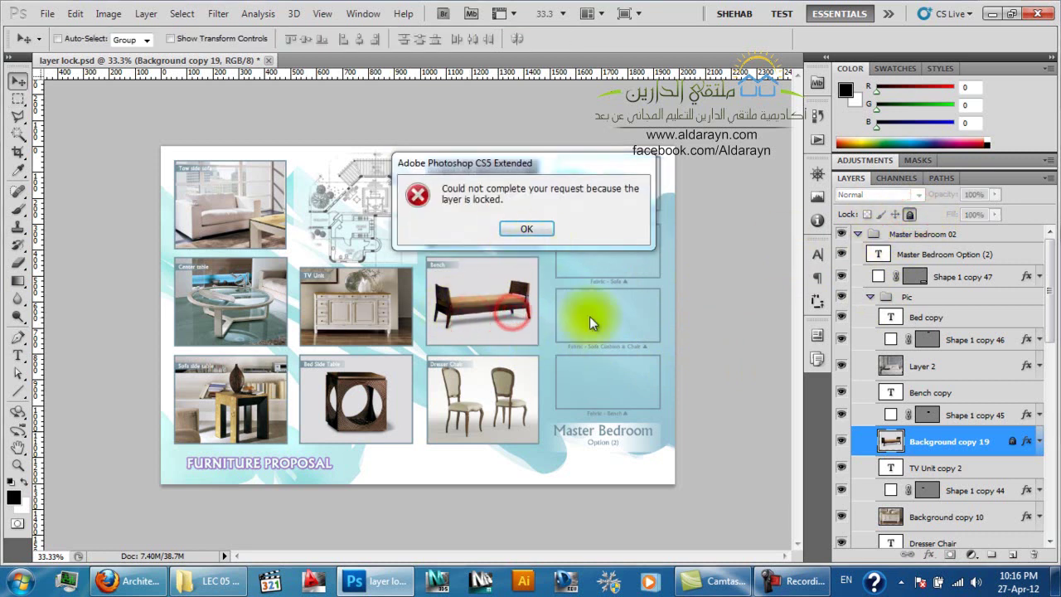
left_click(526, 231)
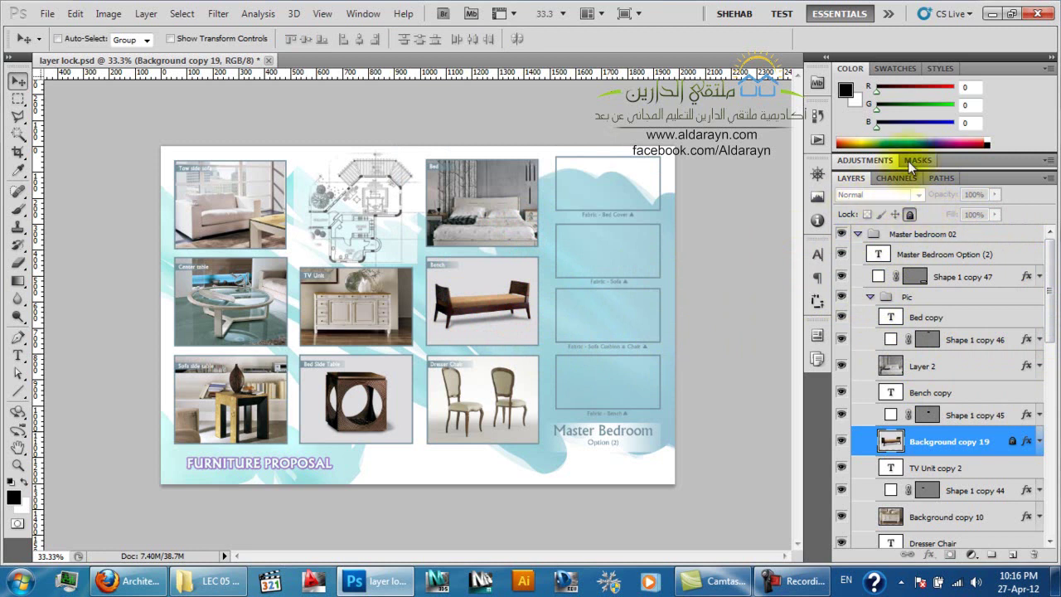
Expand and collapse the effects list of Background copy 19 and remove the layer's full lock
left_click(1040, 441)
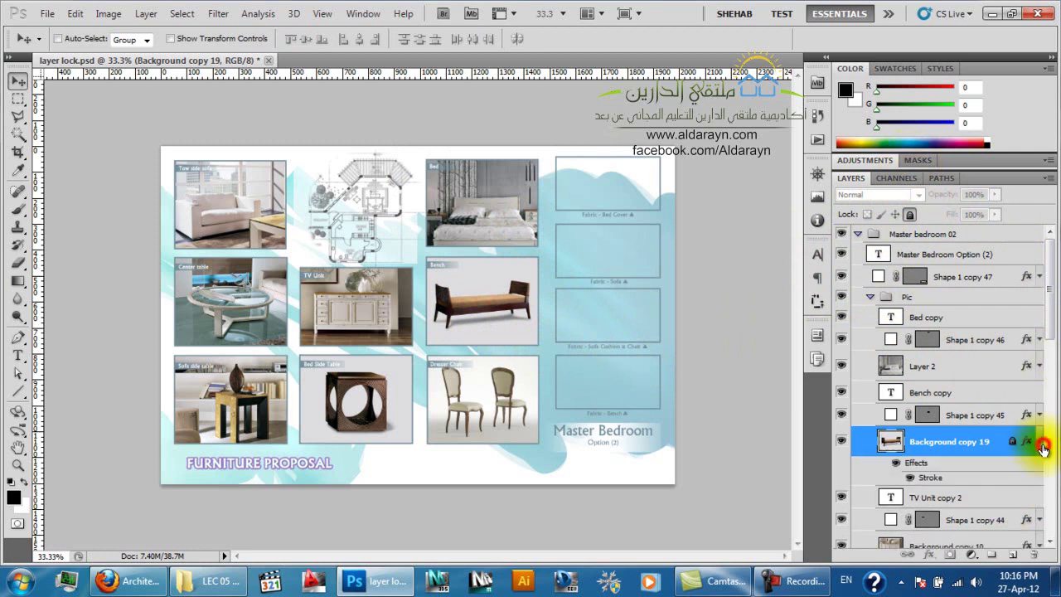
left_click(1040, 444)
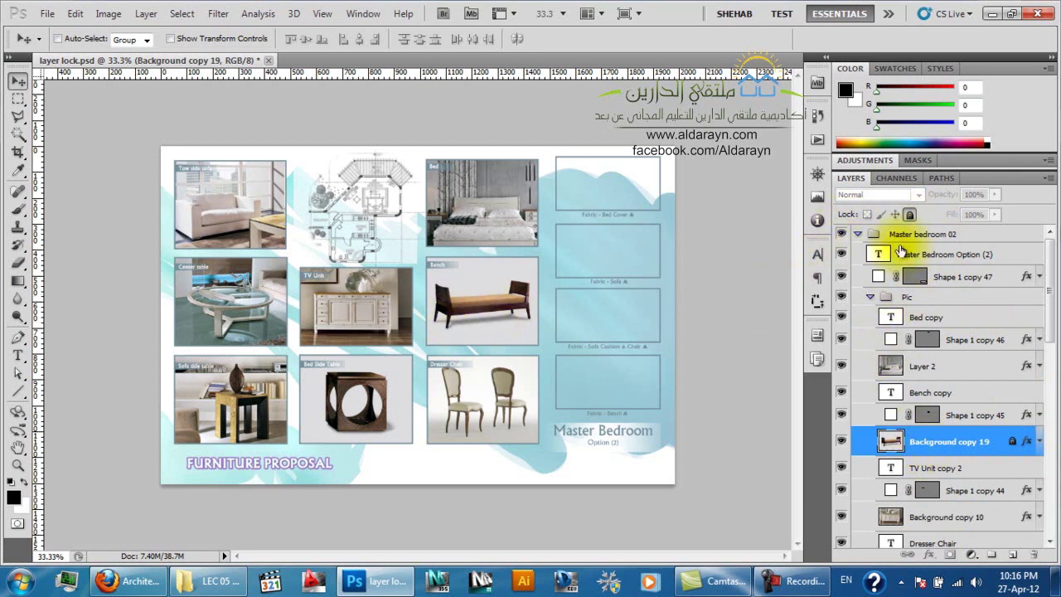
left_click(909, 214)
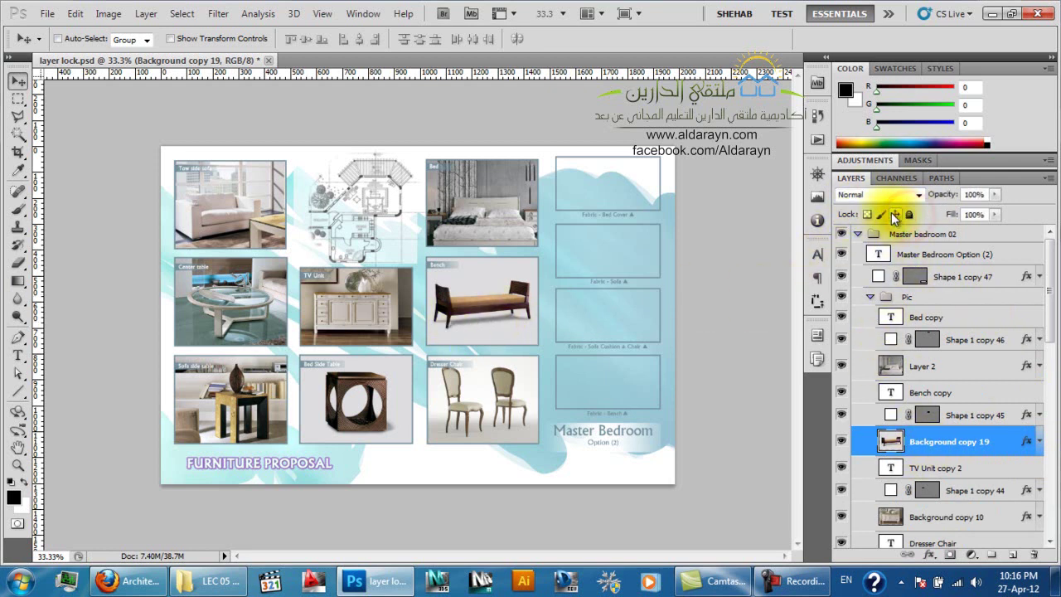
Collapse and re-expand the Master bedroom 02 group, and collapse the Pic group inside it
left_click(883, 233)
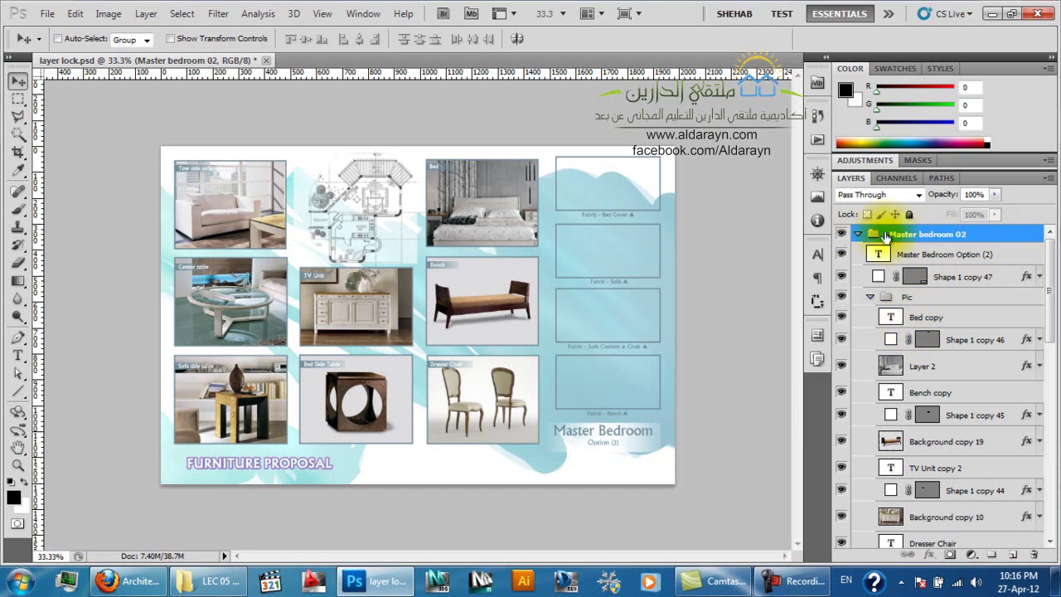
left_click(858, 234)
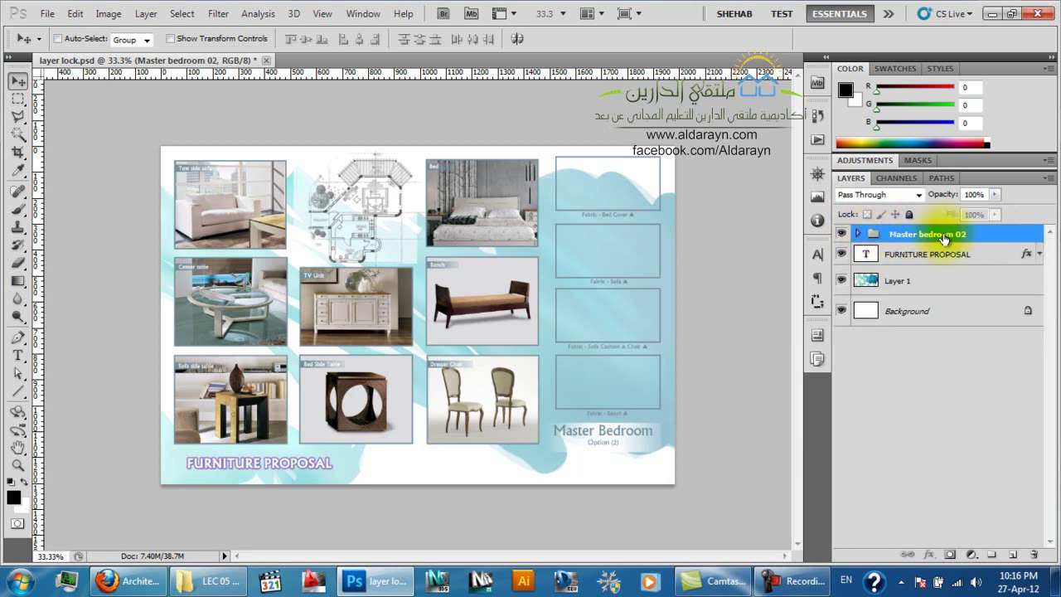
left_click(857, 234)
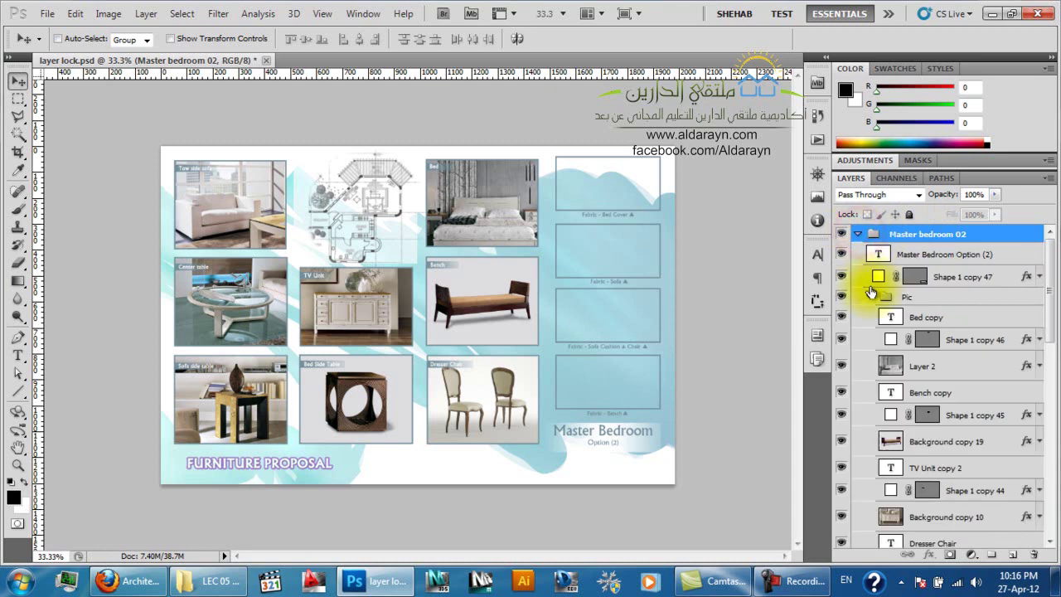
left_click(869, 296)
left_click(928, 297)
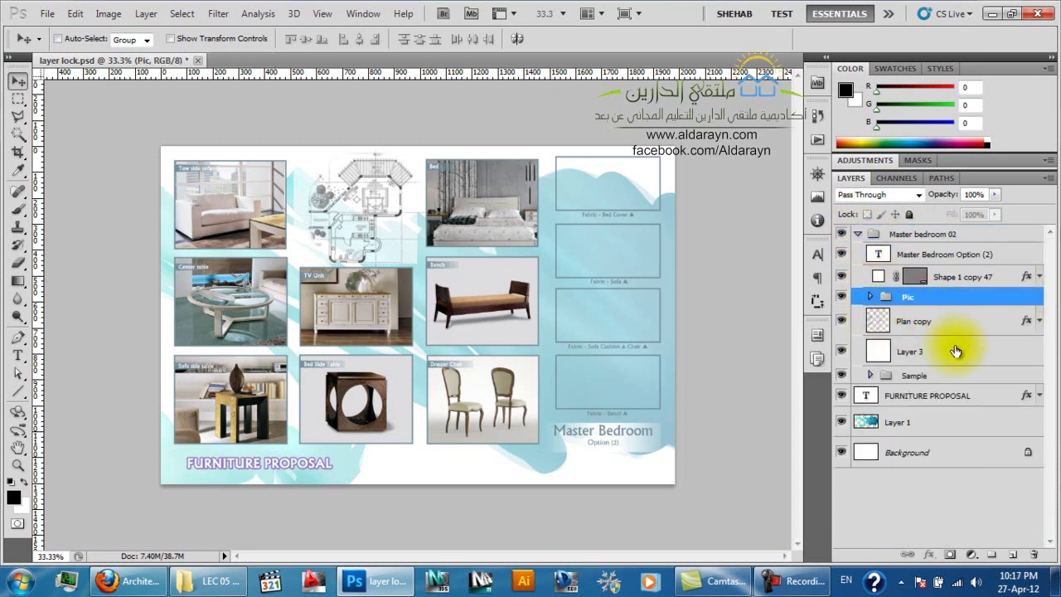
Expand the Sample group, look through the fabric sample shapes and labels it contains, and collapse it again
left_click(870, 374)
scroll(921, 332, "down", 2)
scroll(927, 325, "down", 4)
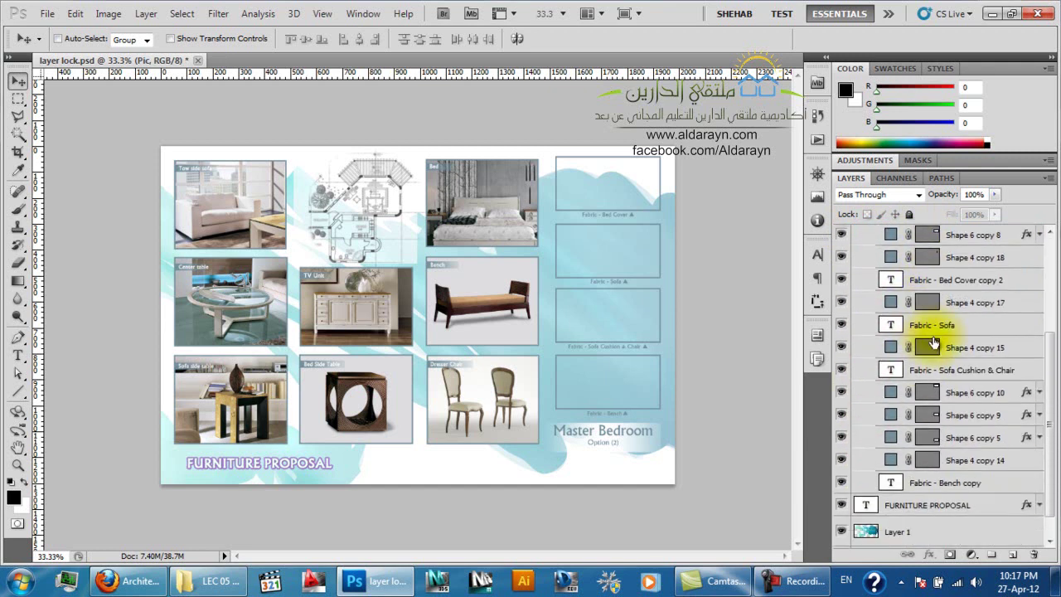
scroll(925, 435, "up", 2)
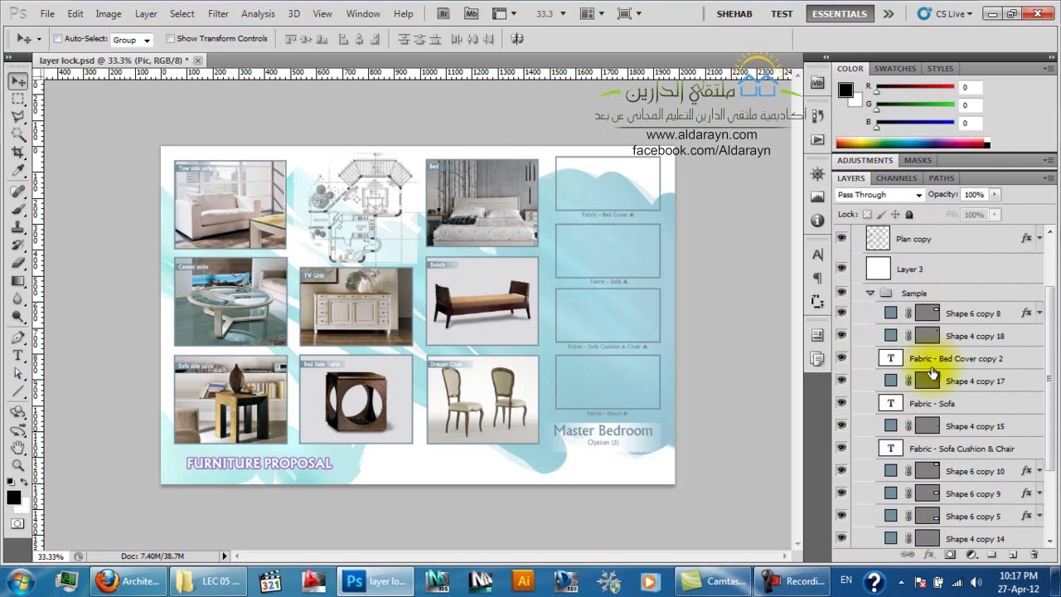
scroll(923, 374, "down", 3)
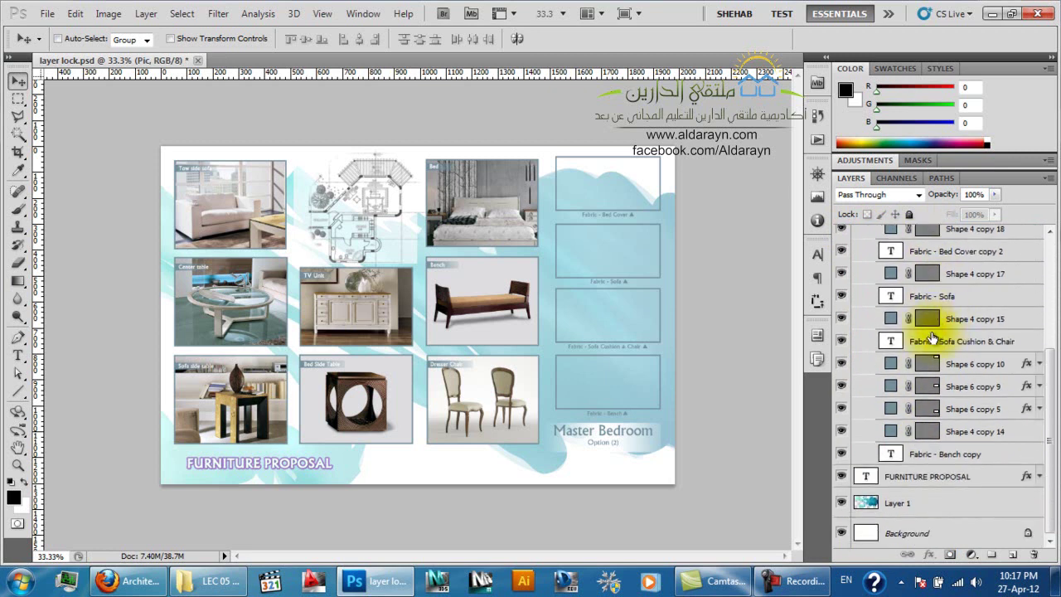
scroll(924, 364, "up", 3)
scroll(929, 274, "down", 2)
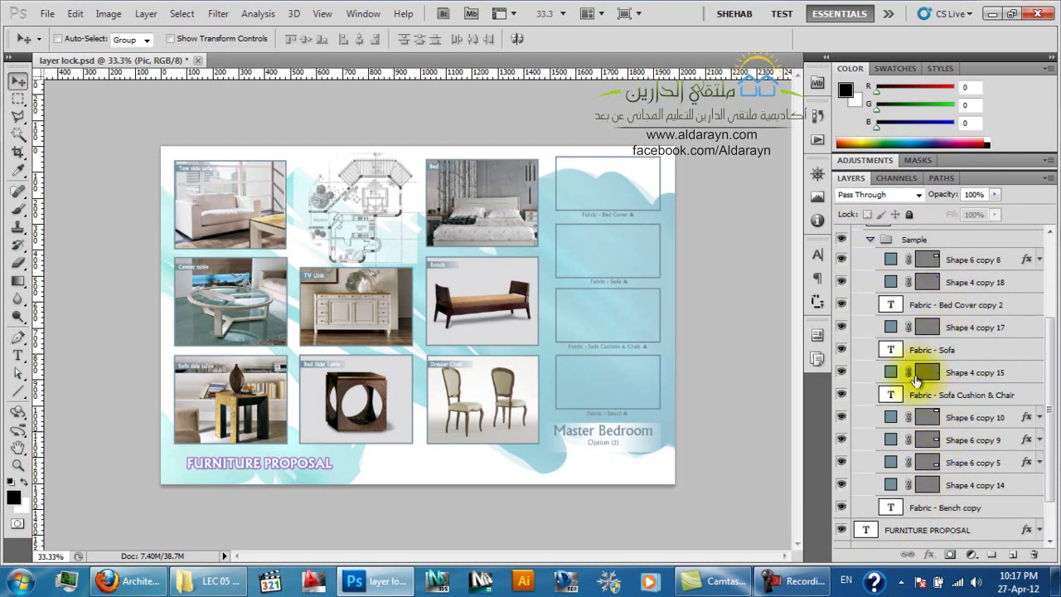
left_click(888, 240)
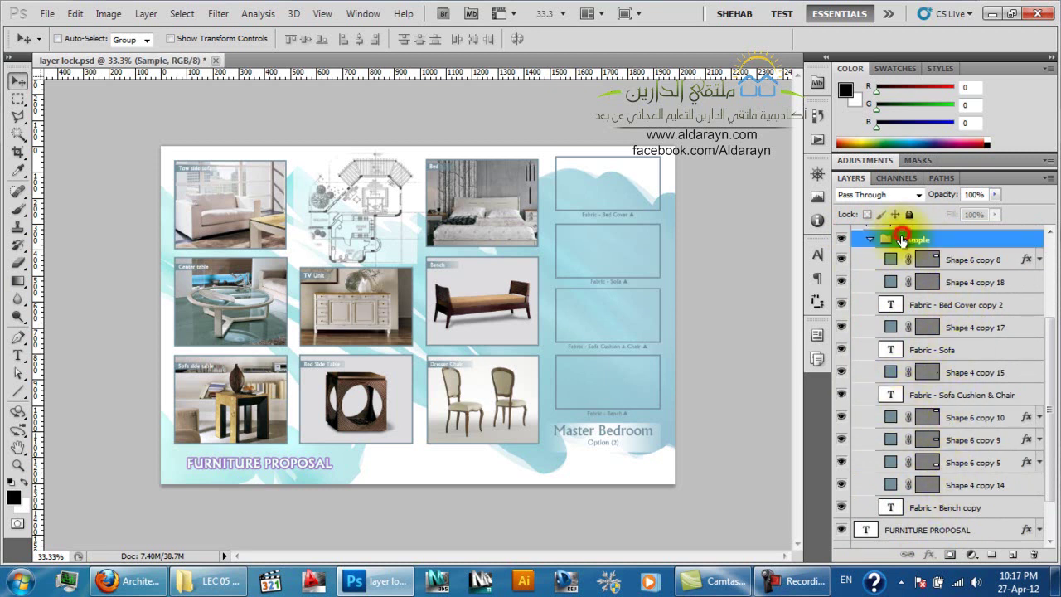
left_click(870, 240)
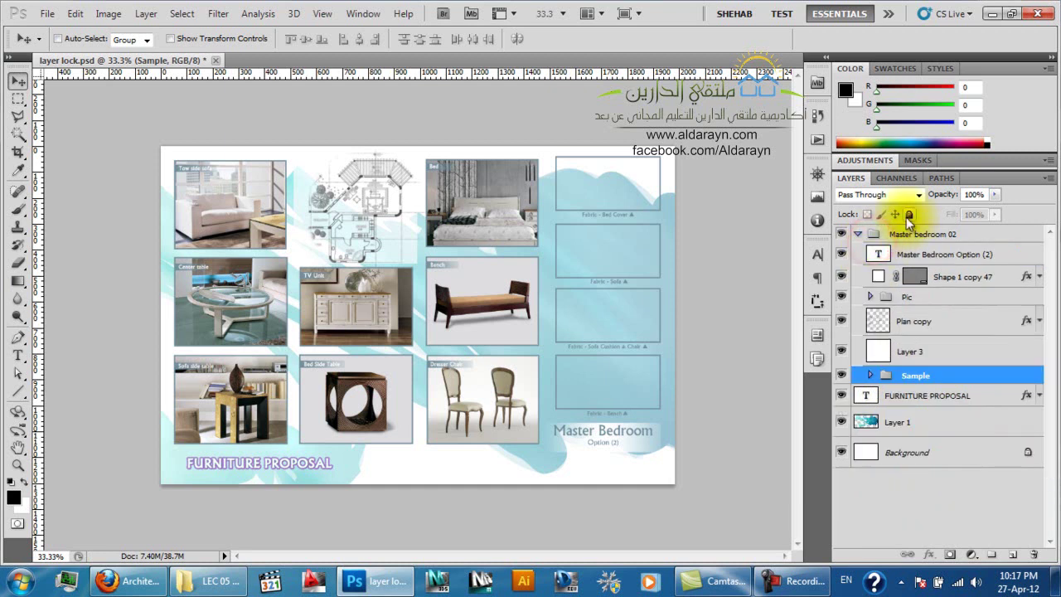
Fully lock and unlock the Sample group, and select the Plan copy layer
left_click(909, 215)
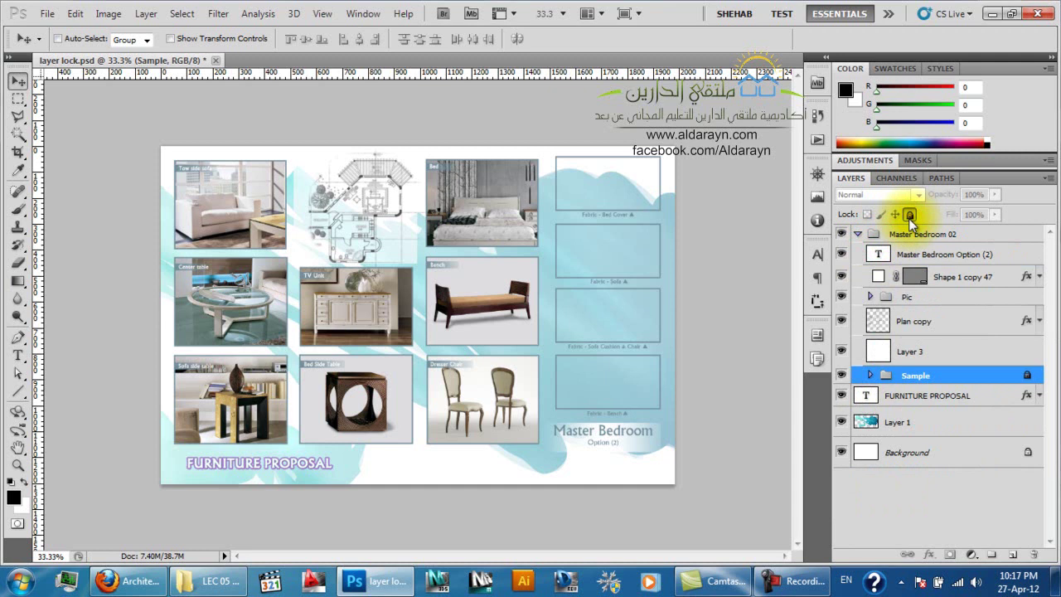
left_click(909, 215)
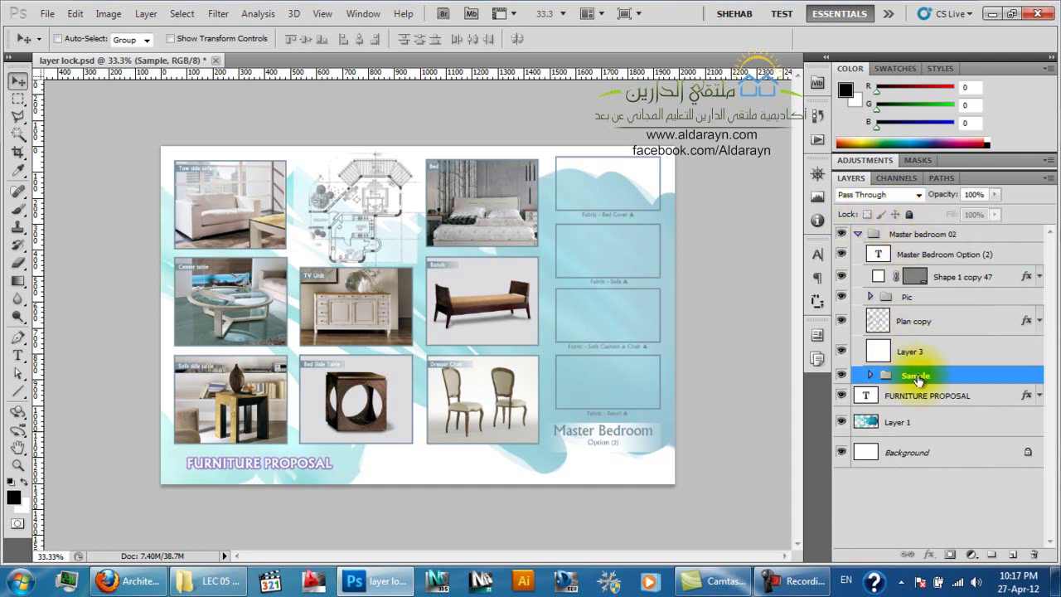
left_click(898, 352)
left_click(903, 322)
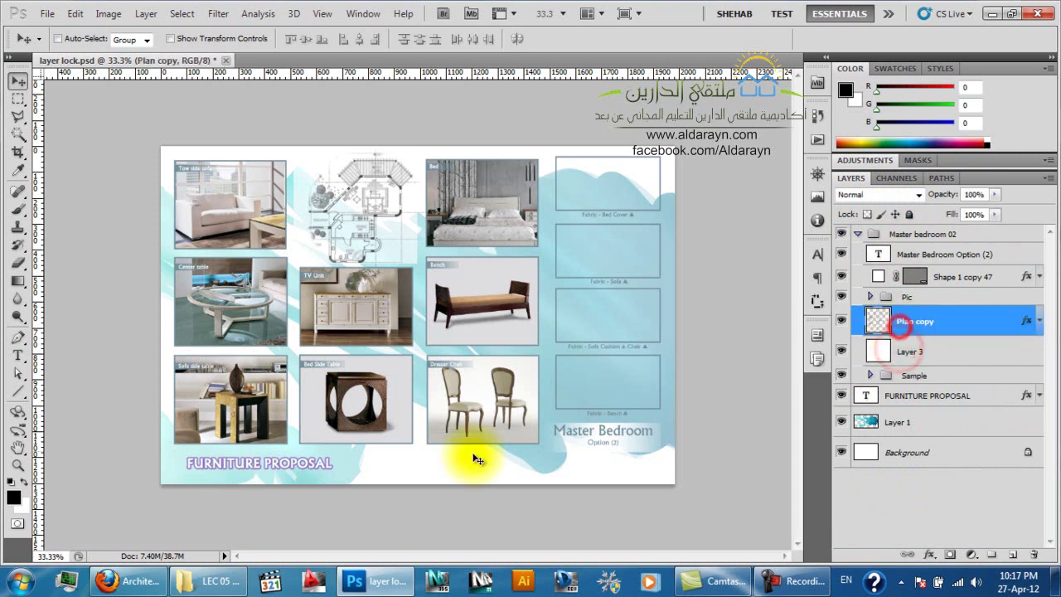
Switch to the online class in Firefox to read the attendees' chat replies, and return to Photoshop
left_click(129, 580)
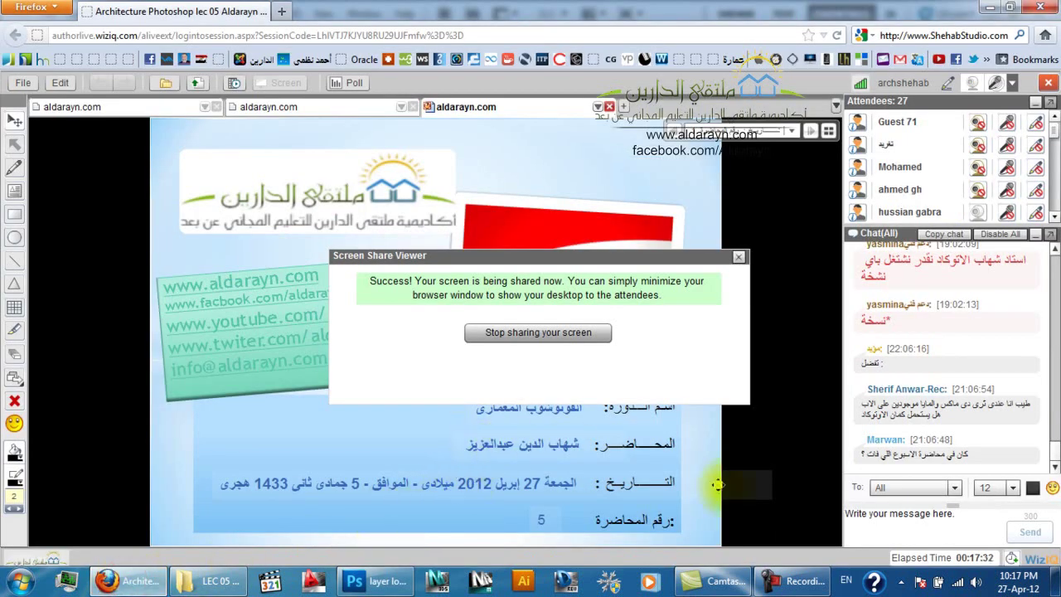
left_click(891, 517)
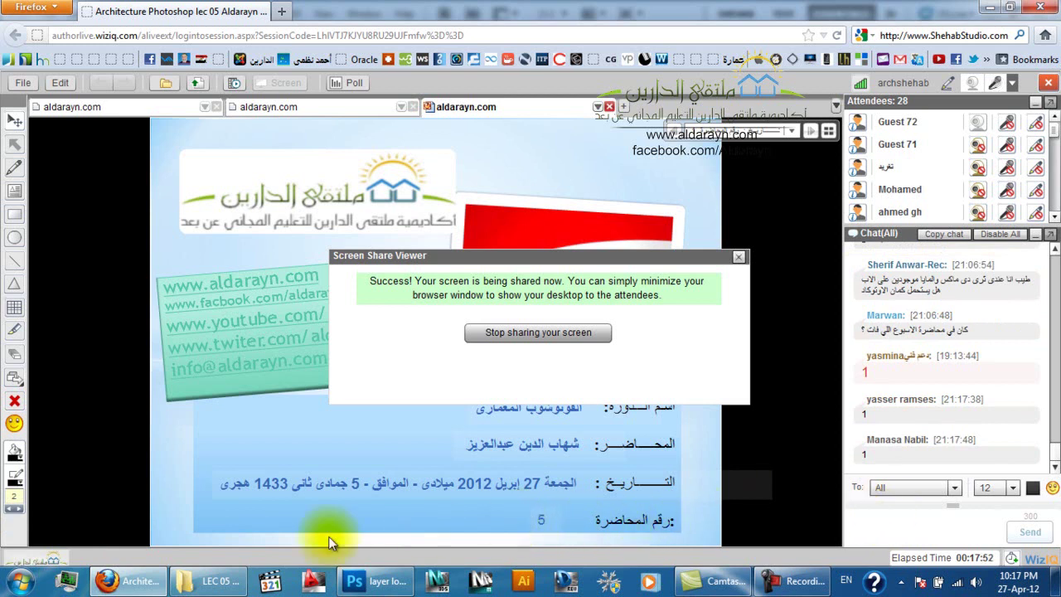
mouse_move(353, 587)
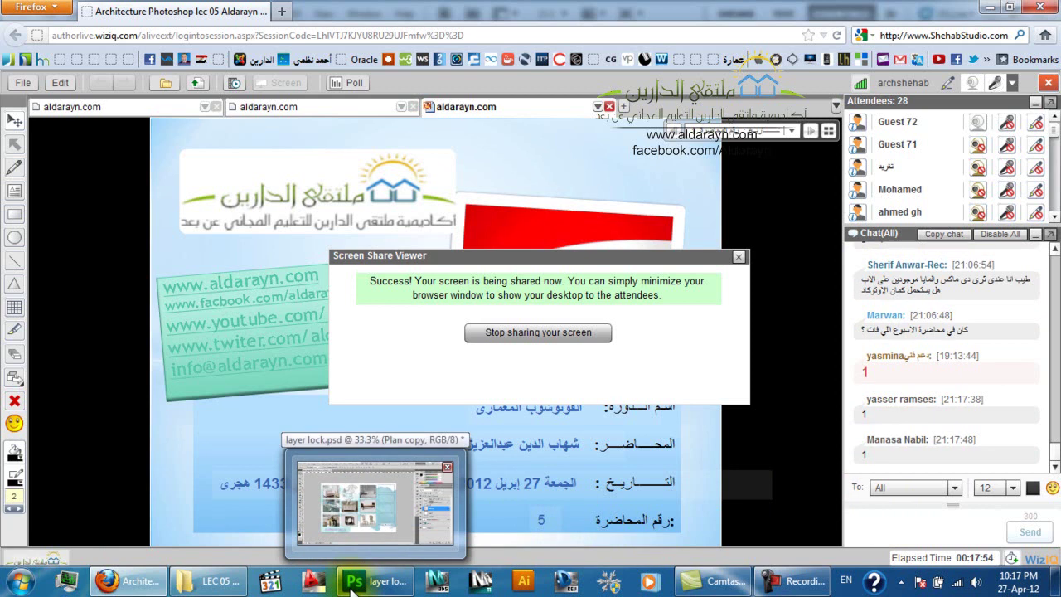
left_click(353, 583)
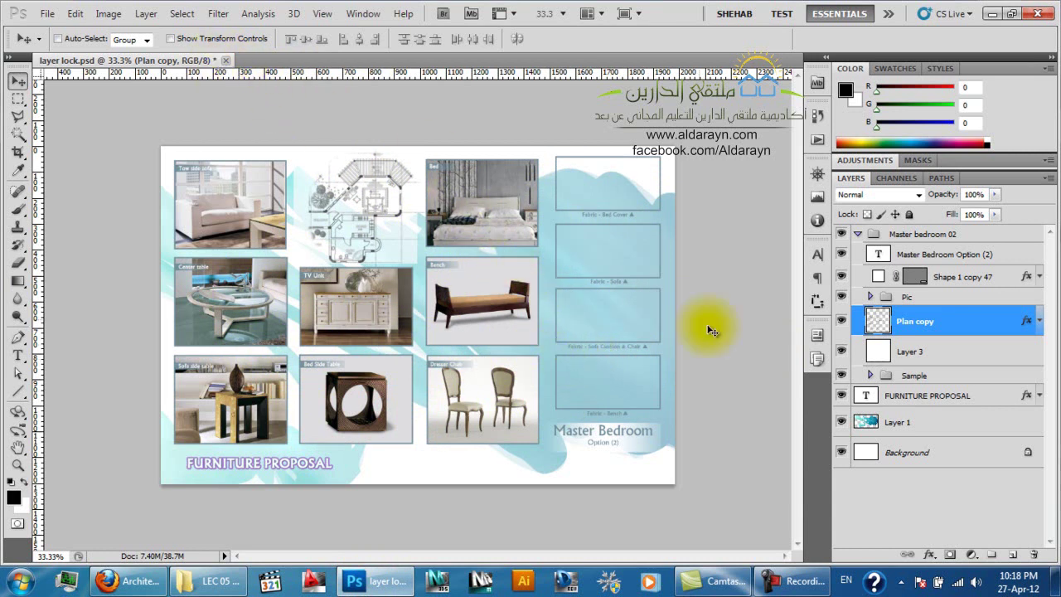
Close layer lock.psd without saving and open Layer style.psd from the LEC 05 folder in Photoshop
left_click(226, 60)
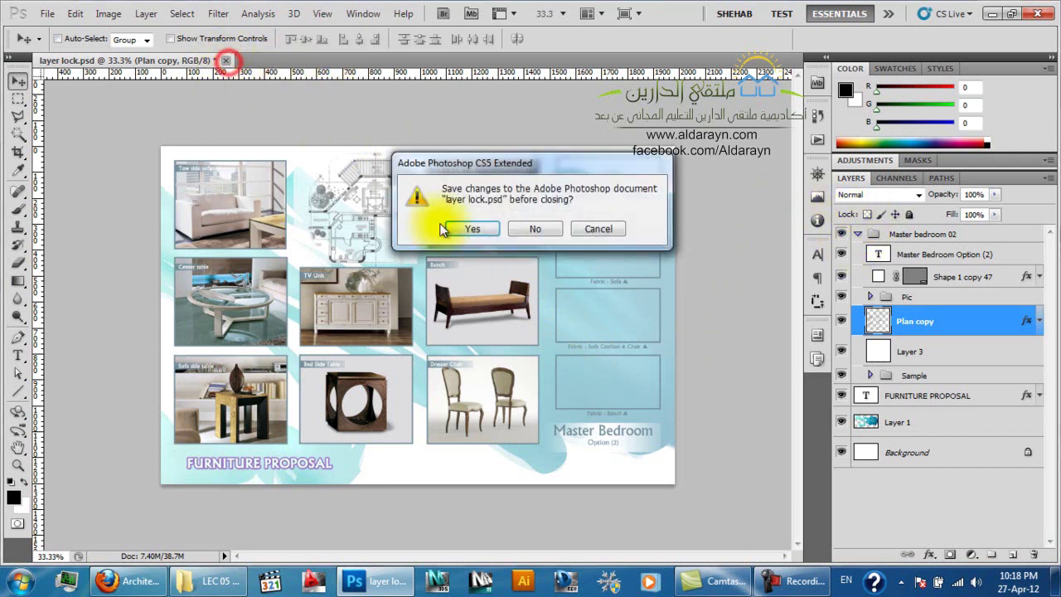
left_click(531, 230)
left_click(236, 581)
left_click_drag(348, 124, 474, 317)
key("alt+Tab")
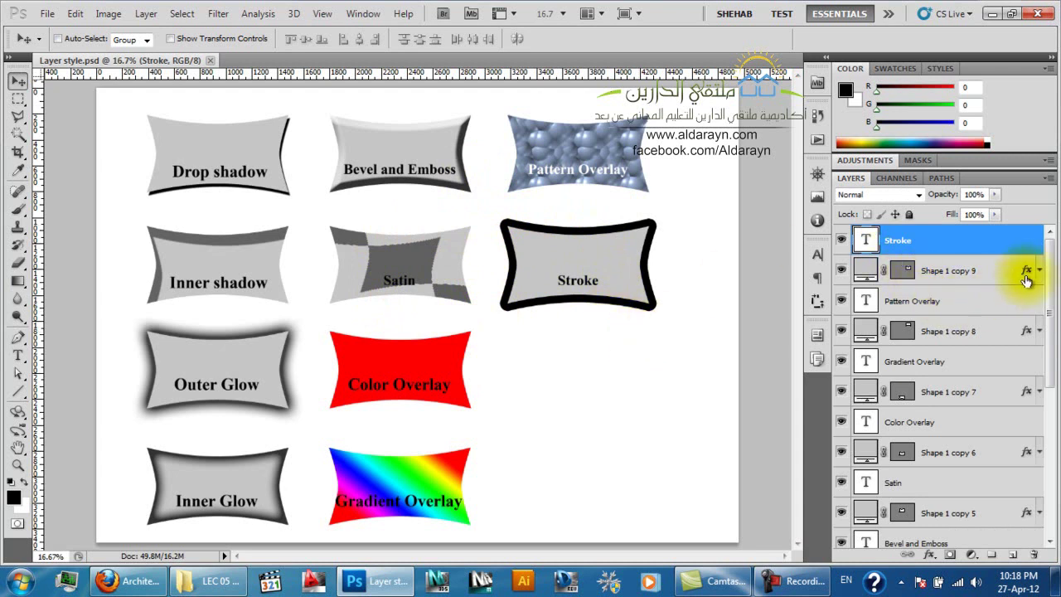
Select the Shape 1 layer, expand its effects and switch its Drop Shadow off and back on to compare
left_click_drag(1052, 251, 1044, 209)
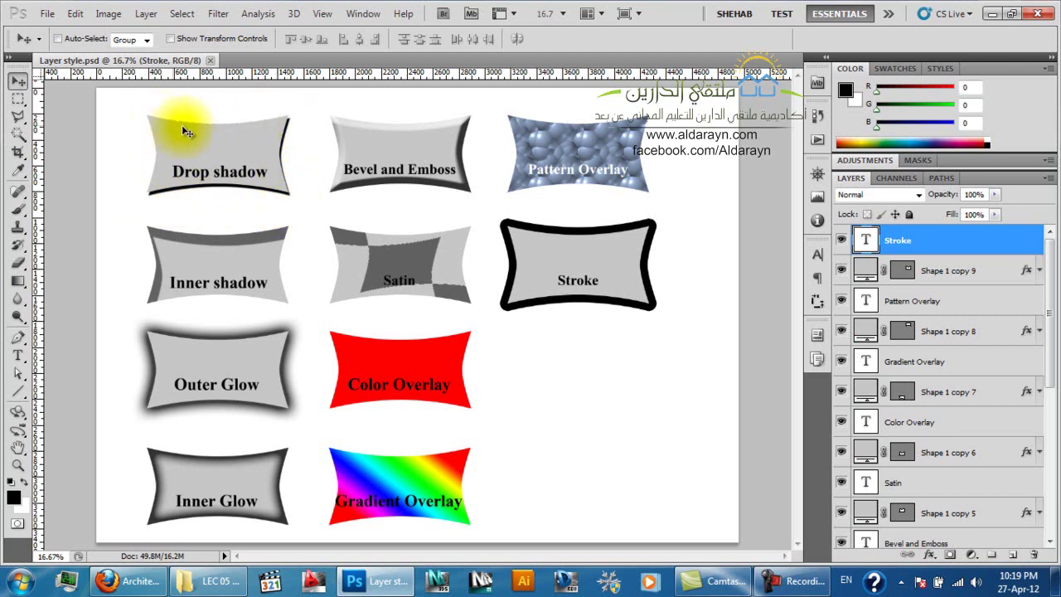
scroll(1043, 452, "down", 5)
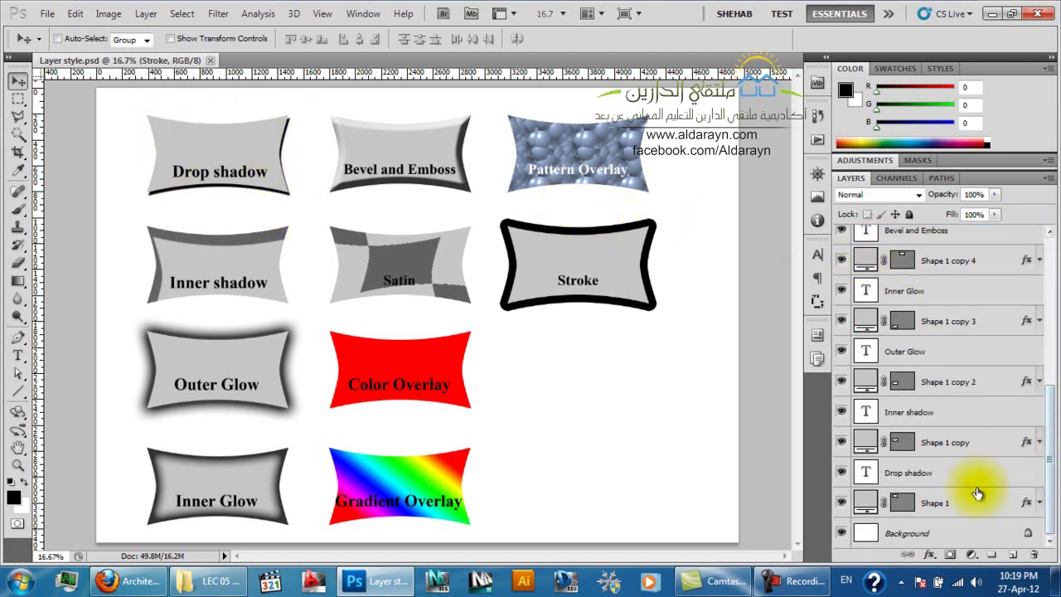
left_click(937, 503)
left_click(1039, 503)
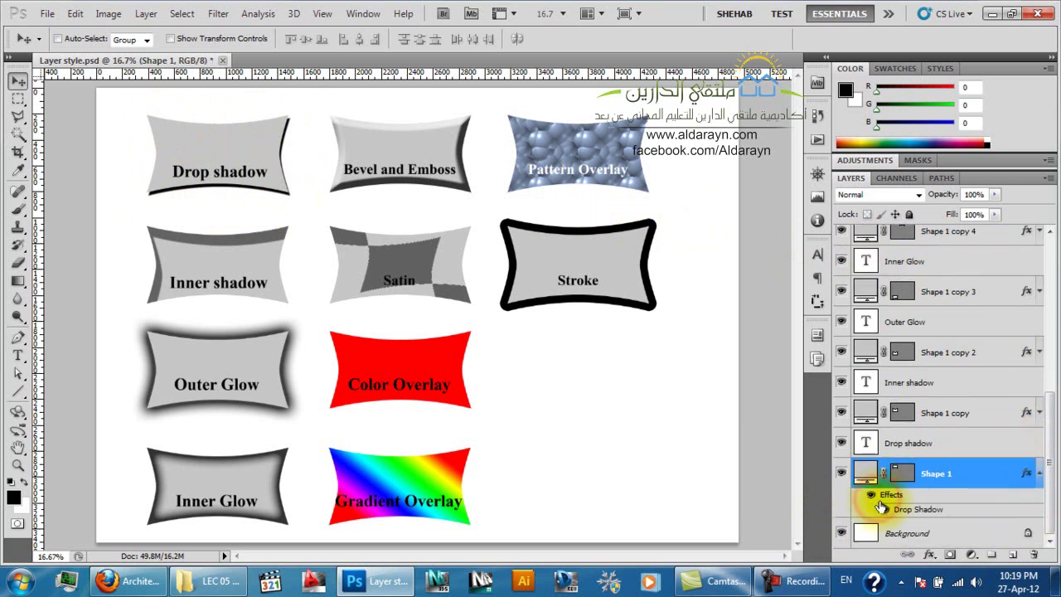
left_click(884, 509)
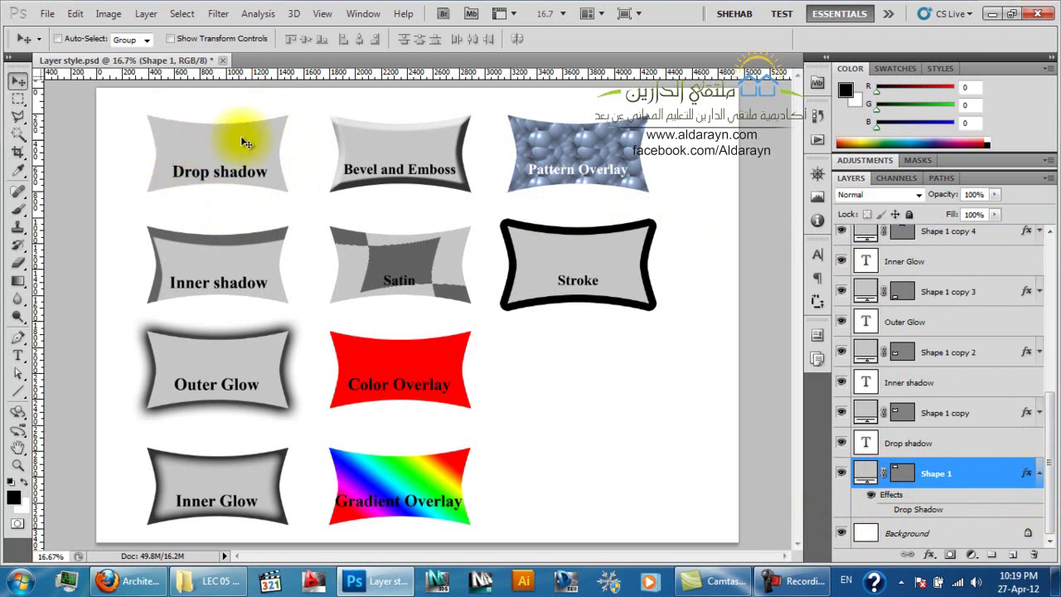
left_click(884, 508)
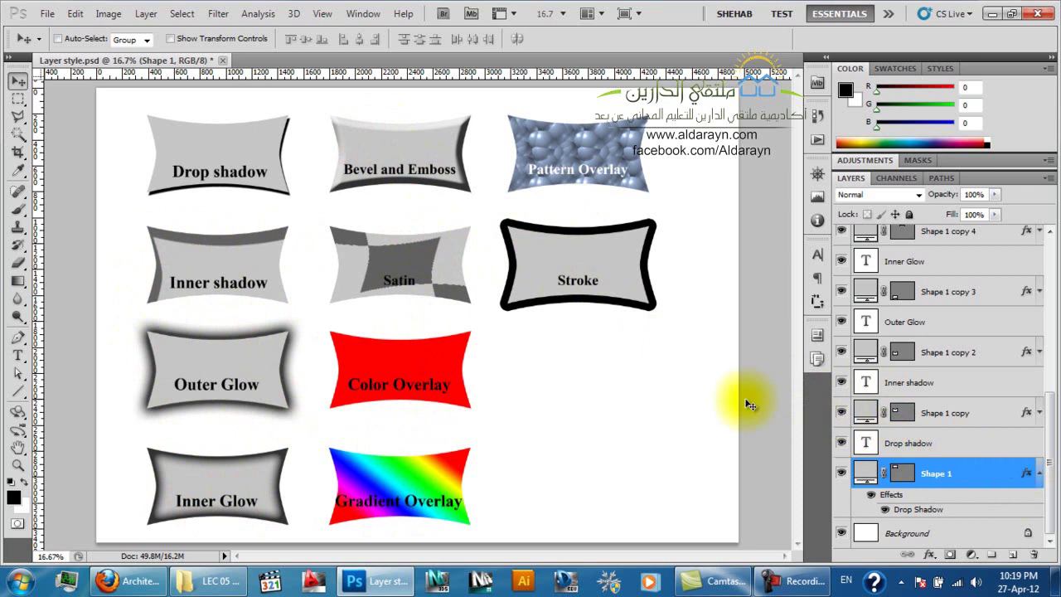
Collapse and re-expand Shape 1's effects, reselect the Shape 1 layer, and collapse its effects again
scroll(1039, 473, "up", 1)
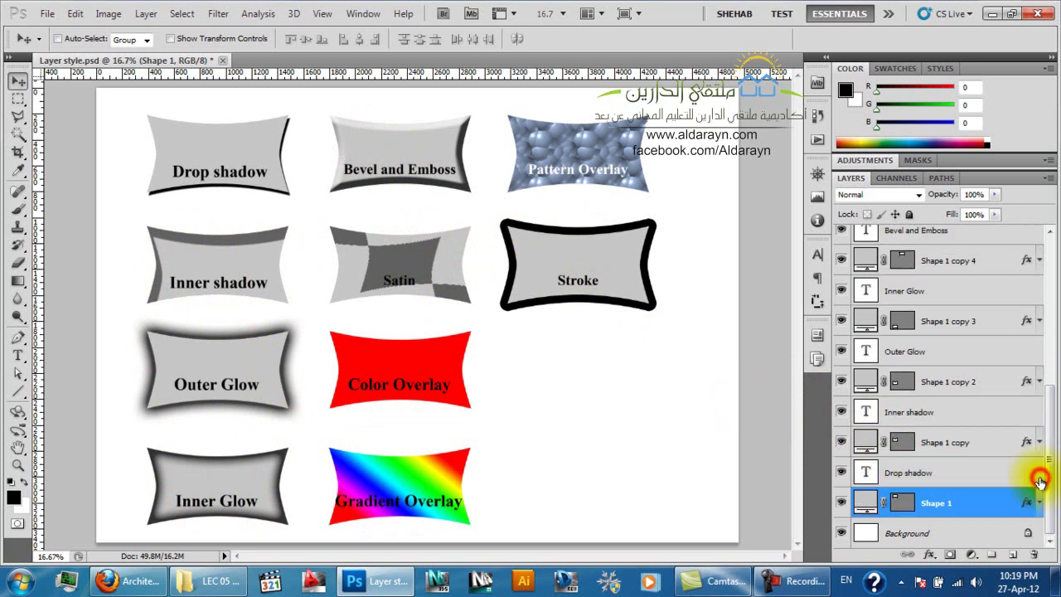
left_click(1037, 466)
scroll(1032, 497, "down", 1)
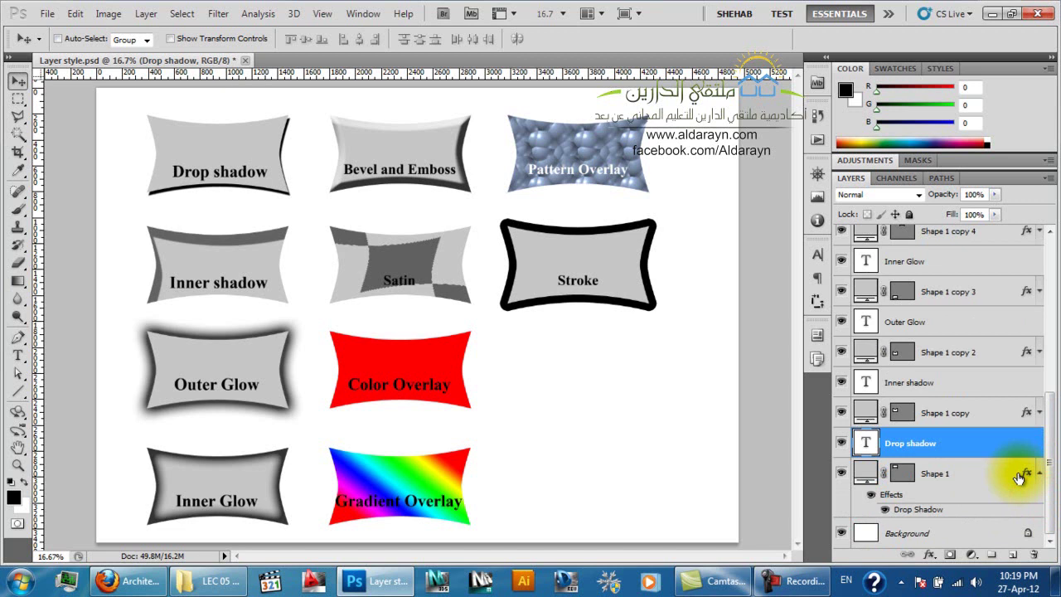
left_click(951, 478)
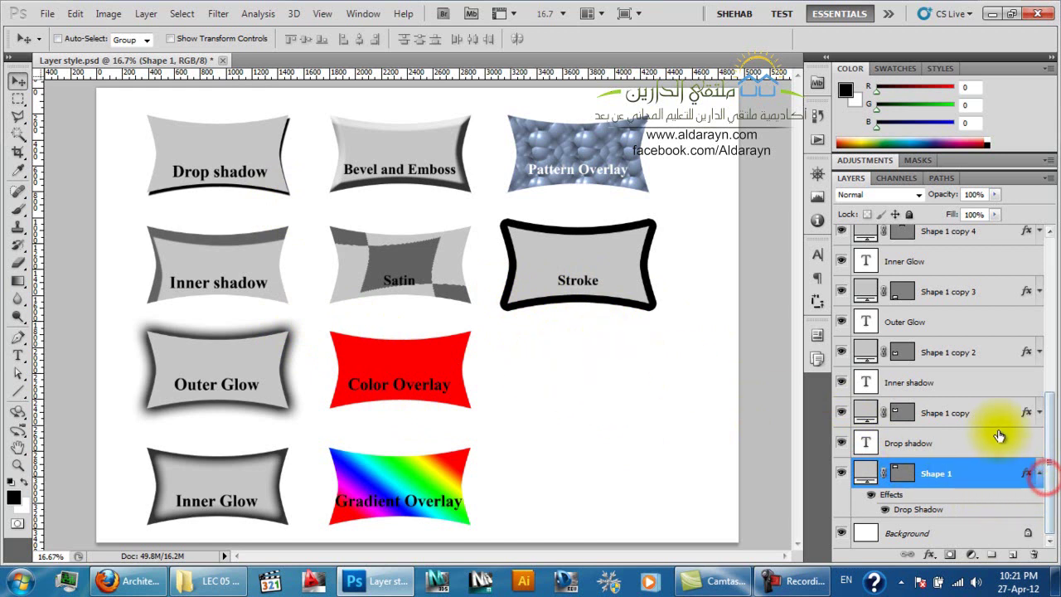
left_click(1040, 473)
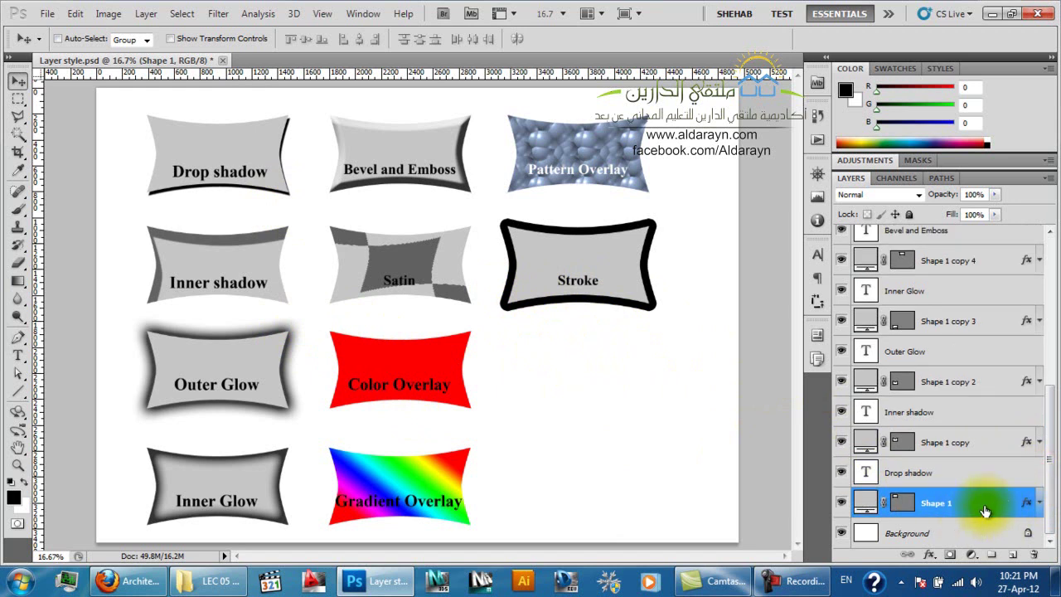
Open the fill colour of Shape 1 and the text of the Drop shadow layer for editing, leaving both unchanged
double_click(865, 503)
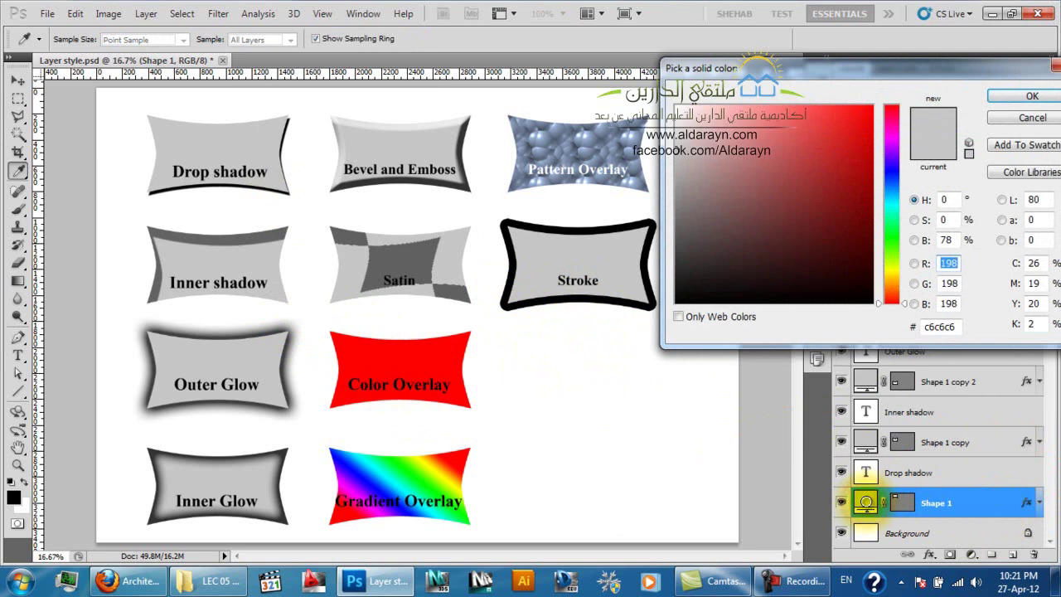
left_click_drag(731, 70, 495, 77)
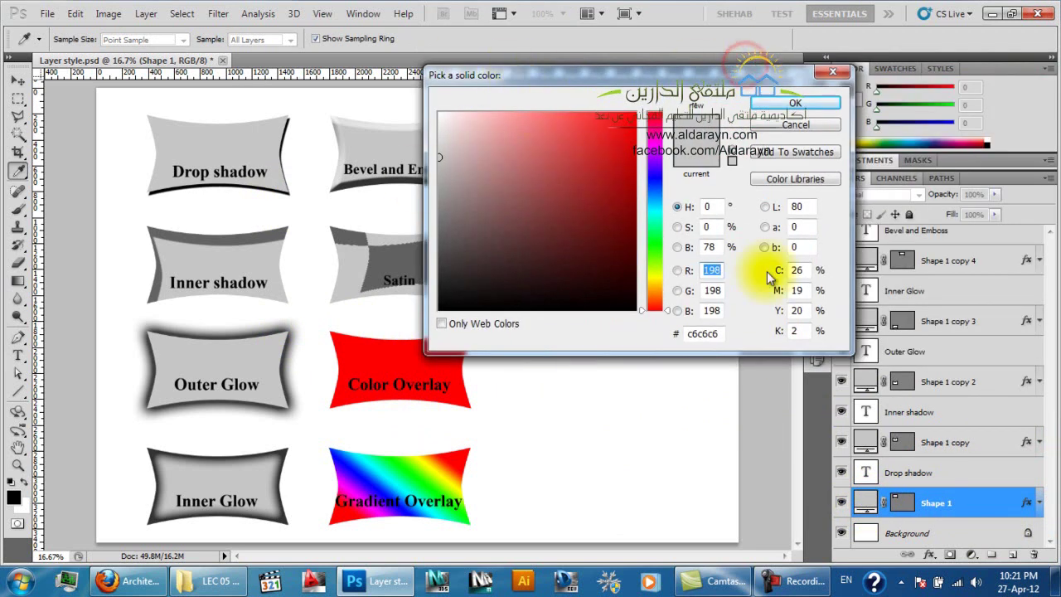
left_click(795, 103)
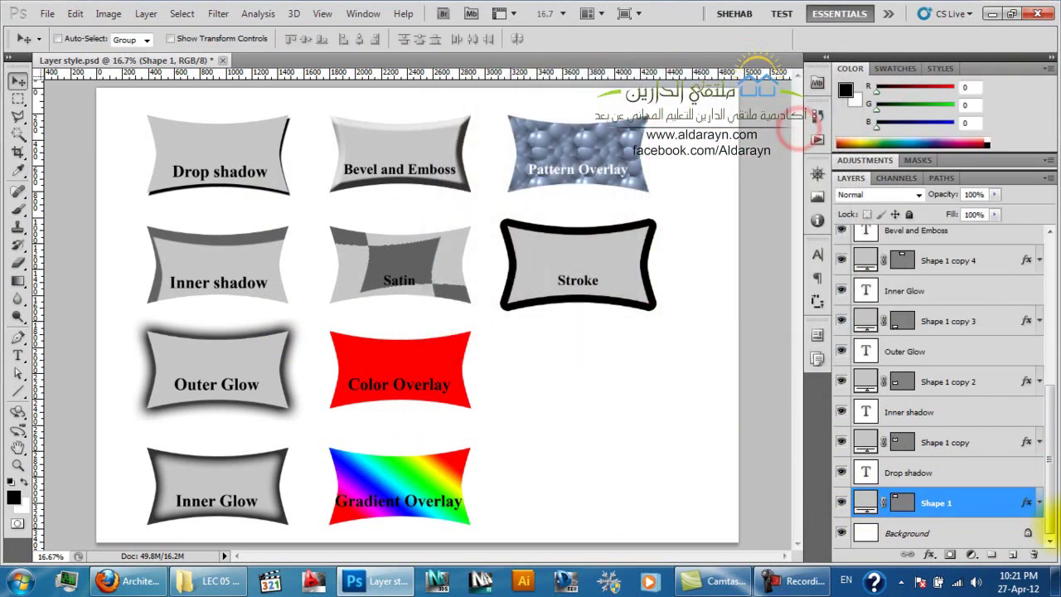
double_click(867, 474)
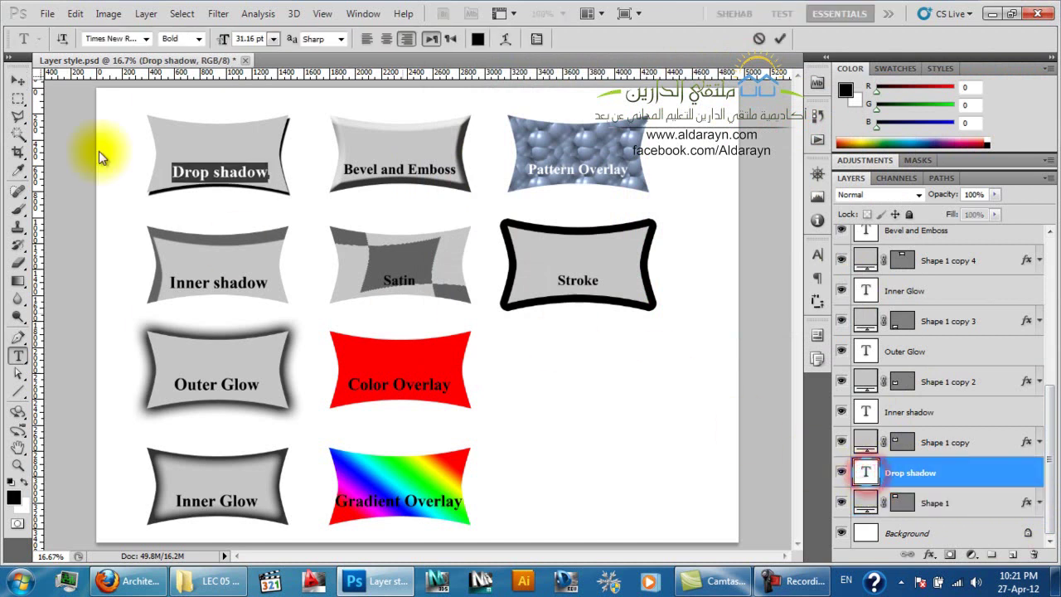
key("Escape")
key("v")
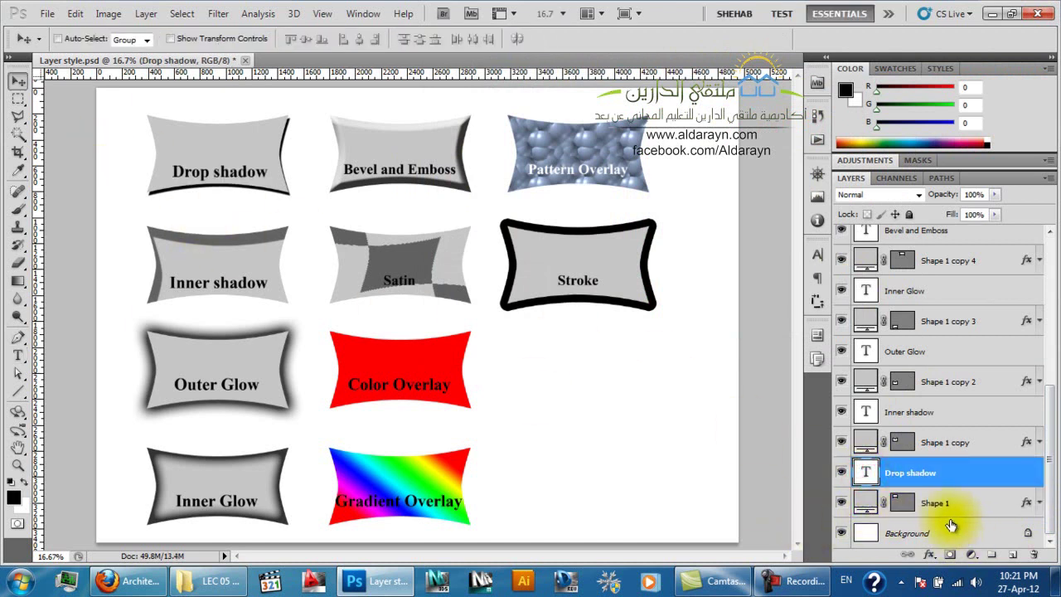
Select the Shape 1 layer and clear its layer style
left_click(938, 503)
key("Return")
left_click(966, 477)
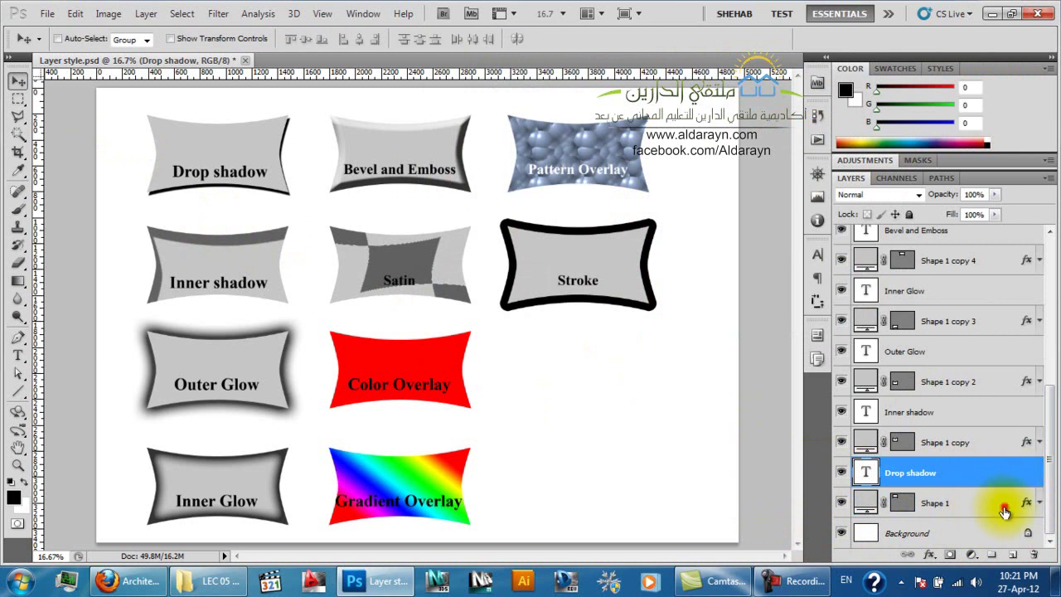
left_click(1004, 511)
right_click(993, 505)
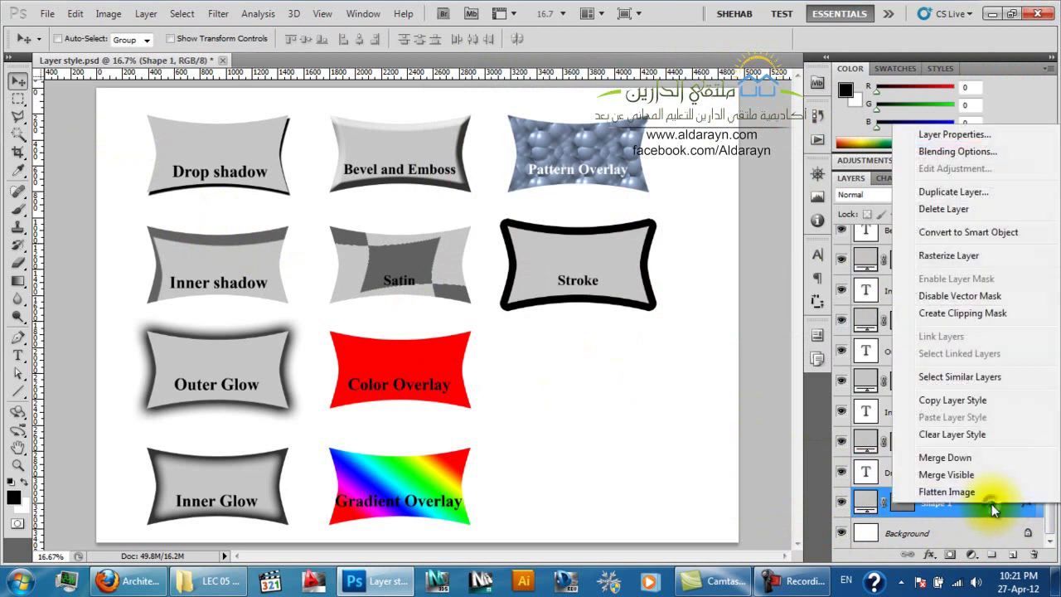
left_click(952, 435)
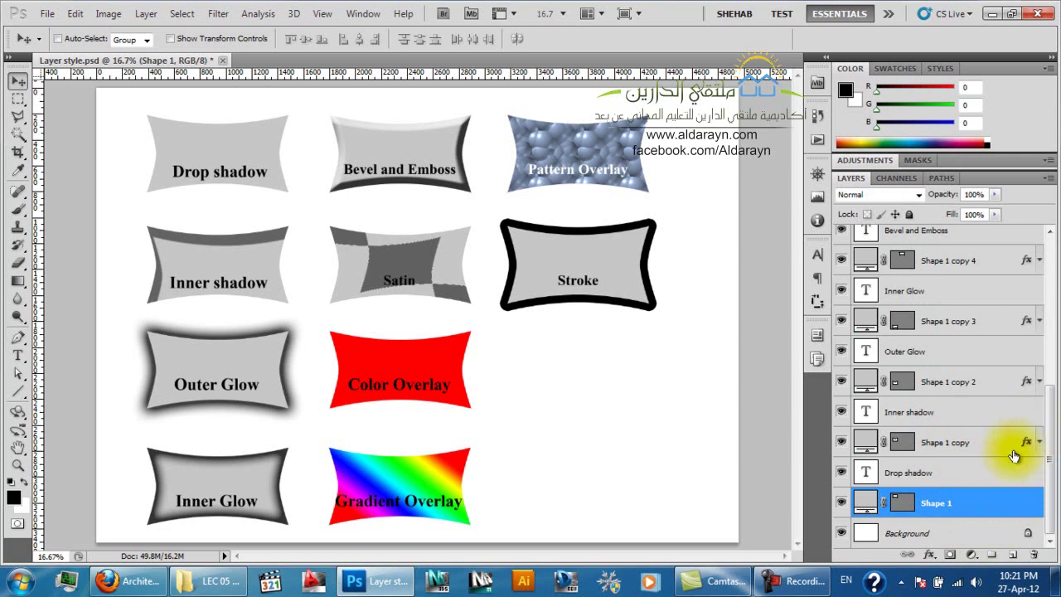
Expand and collapse the effects of Shape 1 copy, and switch Shape 1's visibility off and back on to compare
left_click(1038, 444)
left_click(1039, 446)
left_click(1039, 445)
left_click(1039, 445)
left_click(1039, 447)
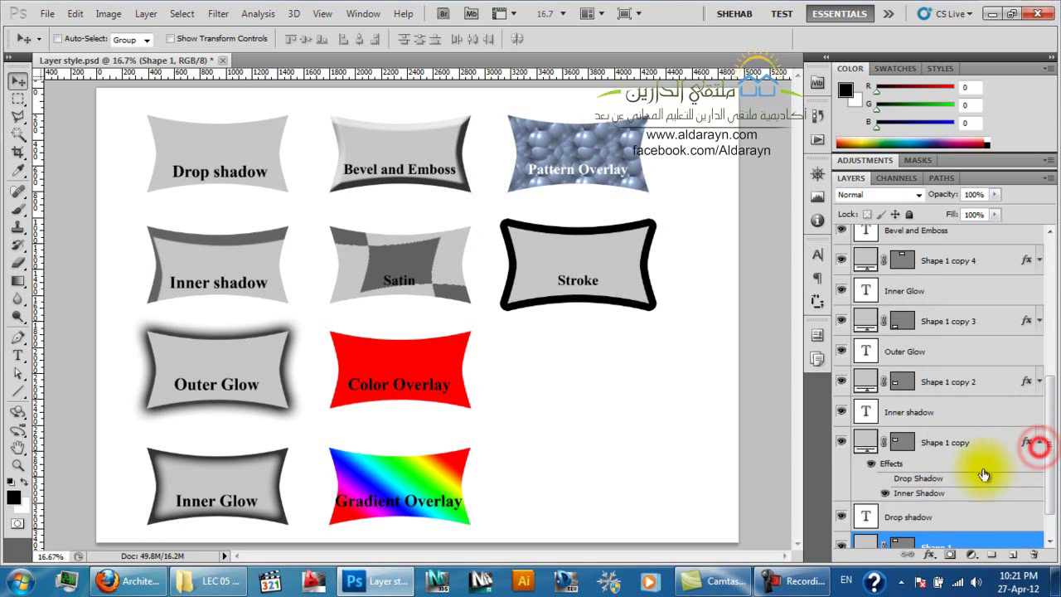
left_click(1041, 445)
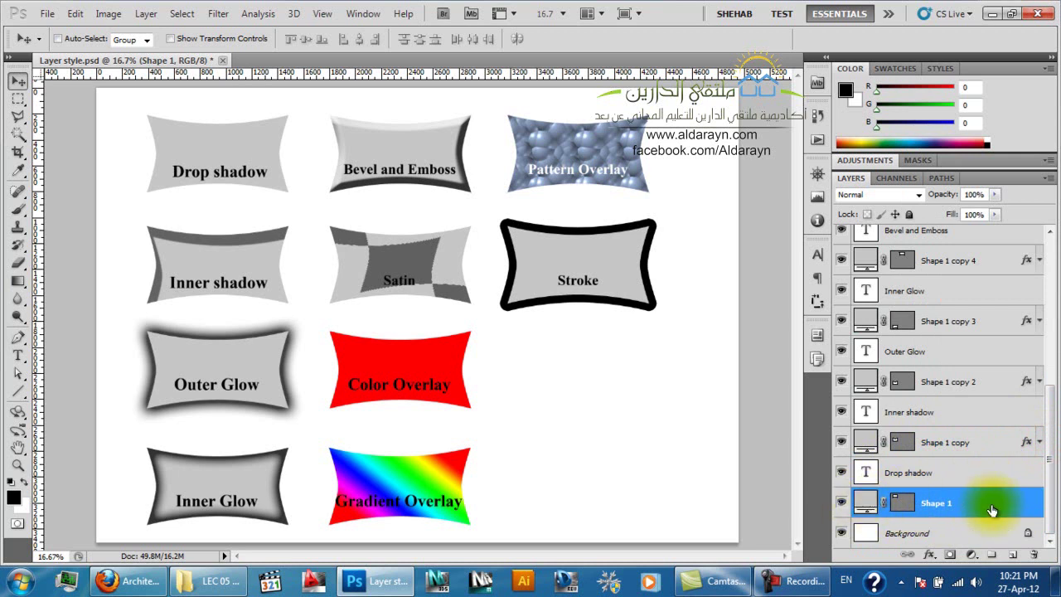
left_click(842, 503)
left_click(842, 504)
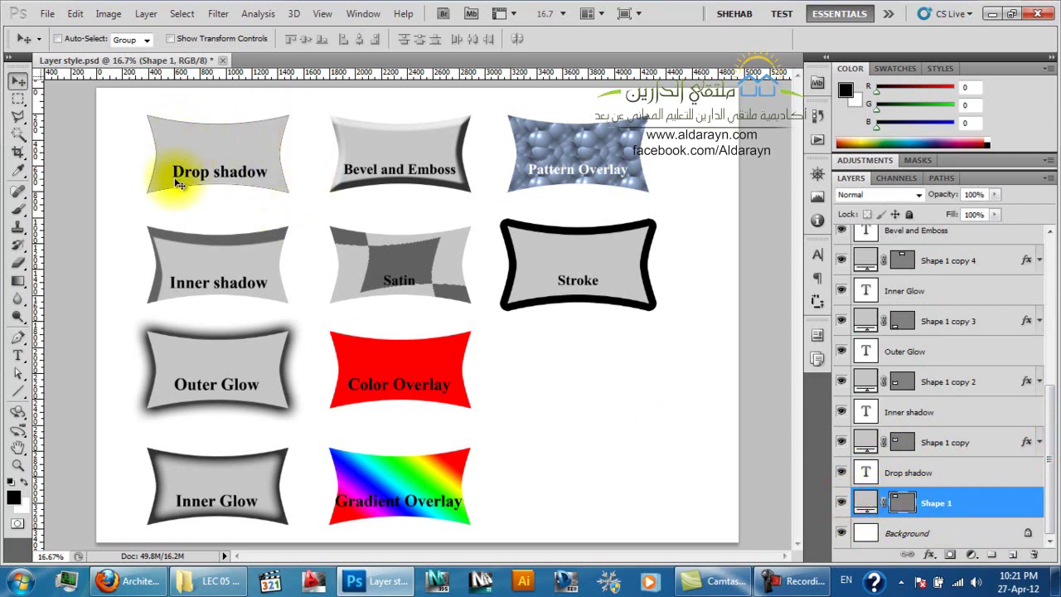
View the Blending Options in Shape 1's Layer Style dialog and close the dialog without changes
double_click(990, 503)
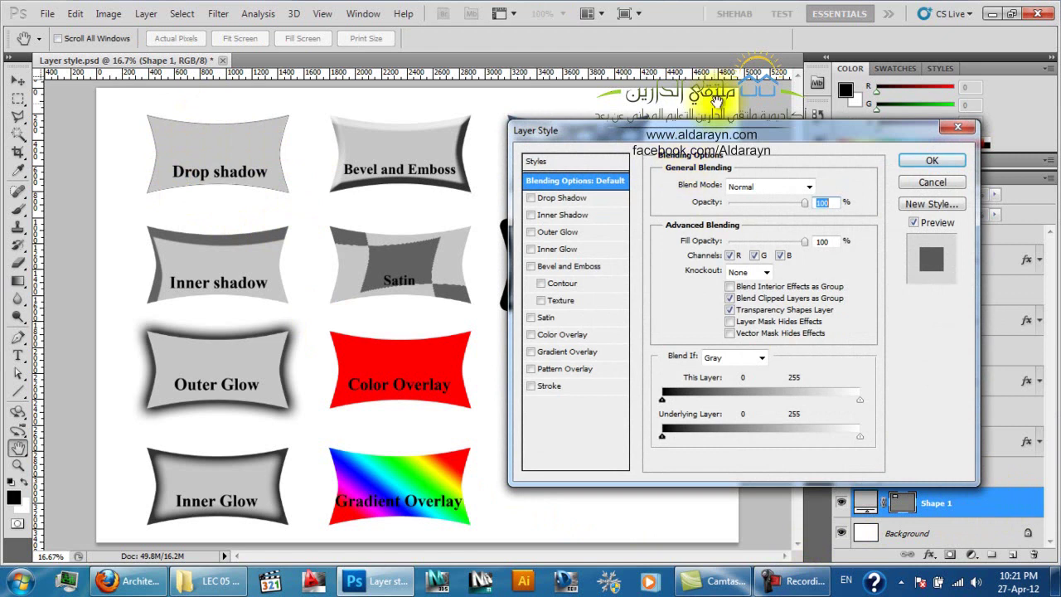
left_click_drag(730, 131, 565, 133)
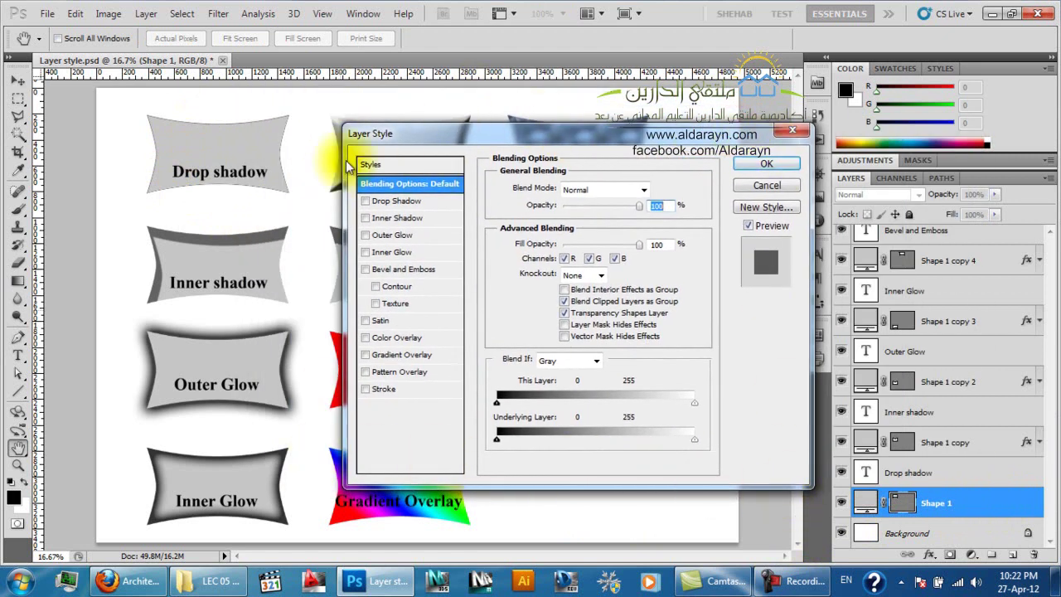
key("Escape")
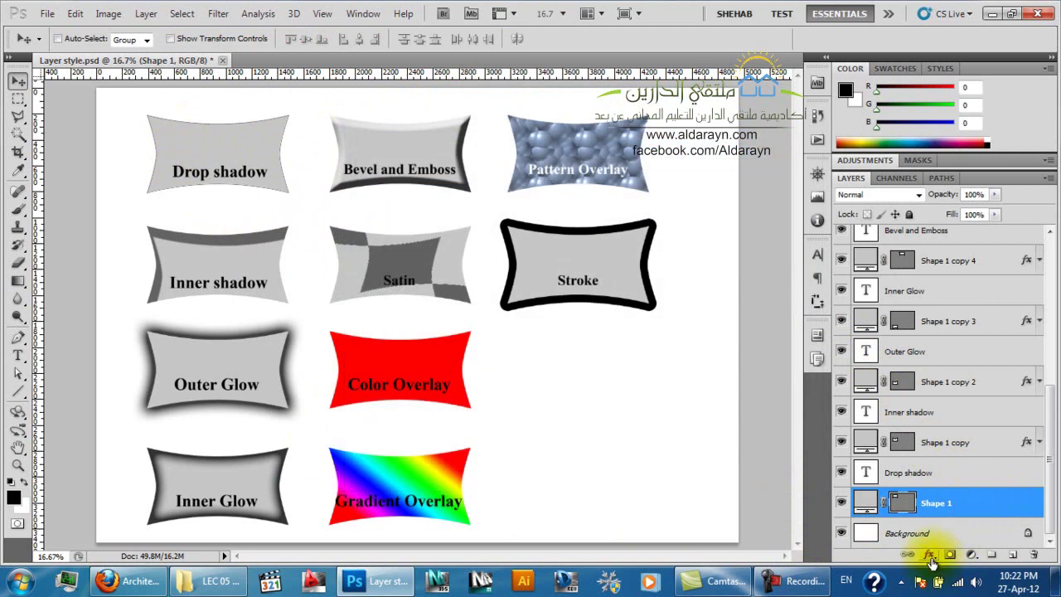
Add a Drop Shadow effect to Shape 1 and set its blend mode to Normal
left_click(930, 555)
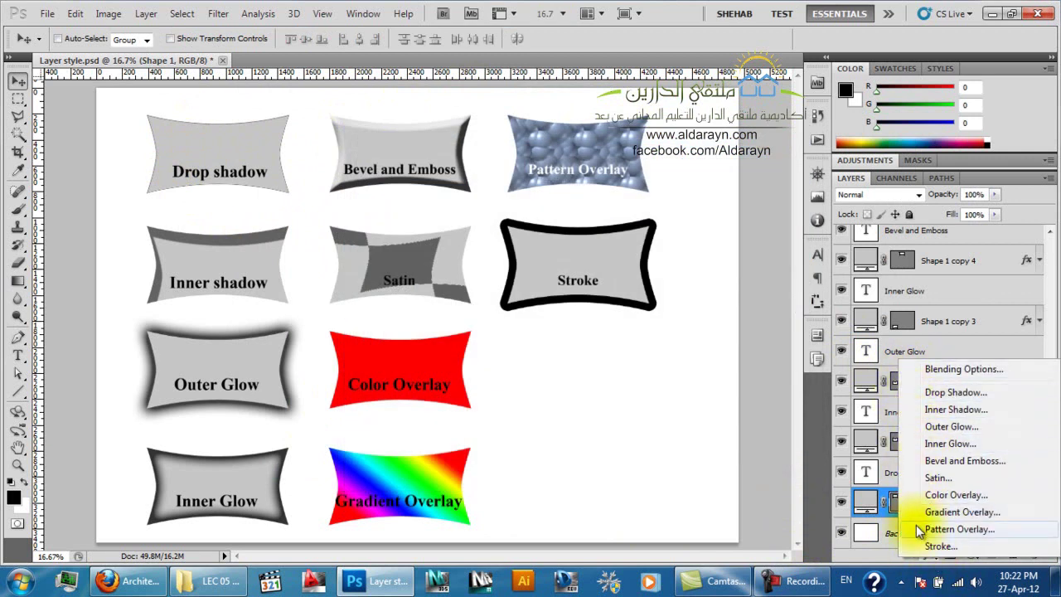
left_click(929, 392)
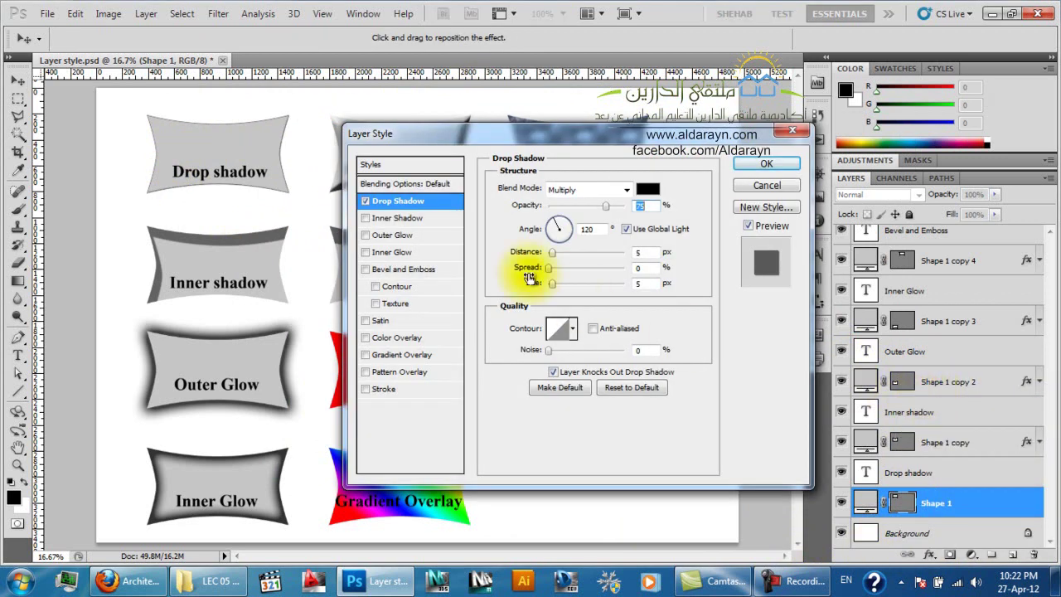
left_click(413, 139)
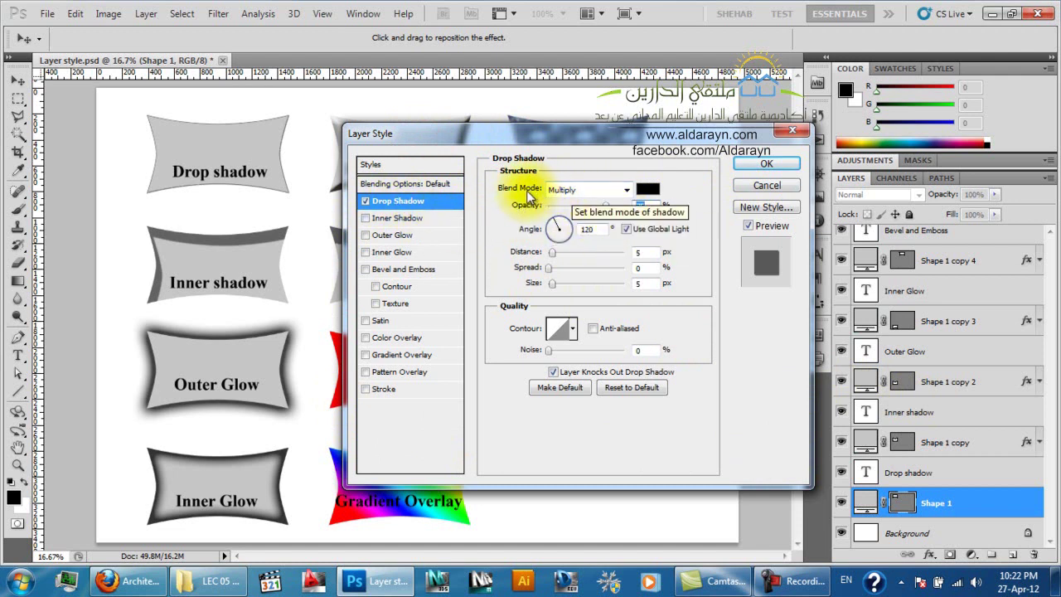
left_click(590, 192)
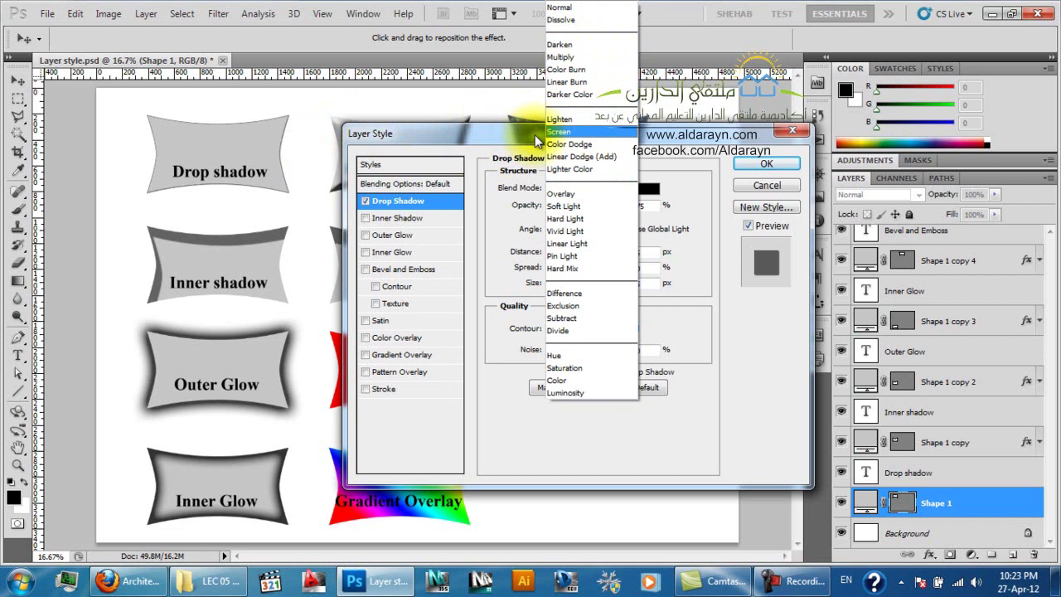
left_click(570, 10)
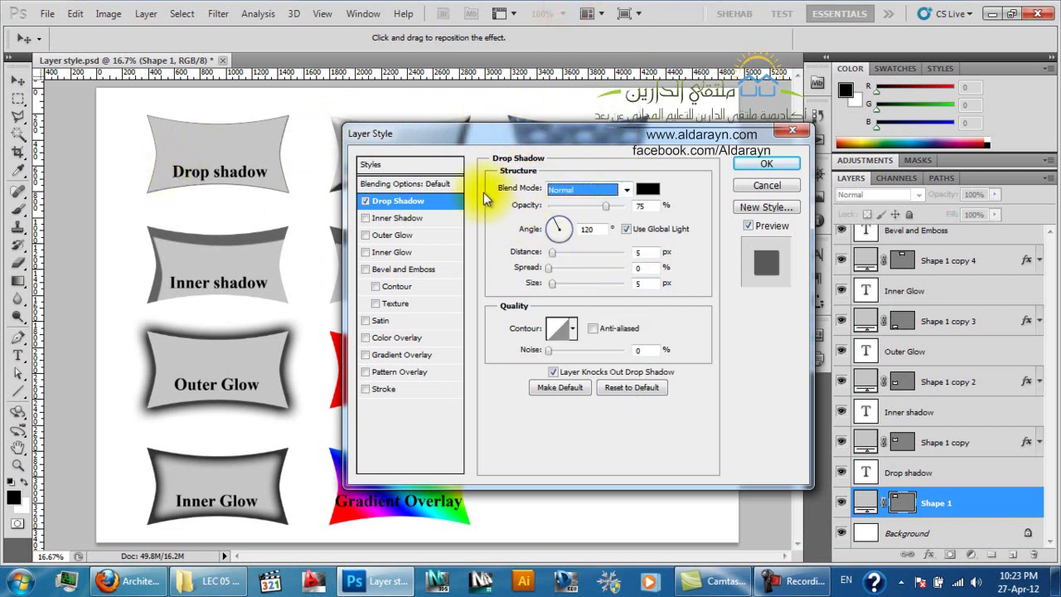
left_click(562, 192)
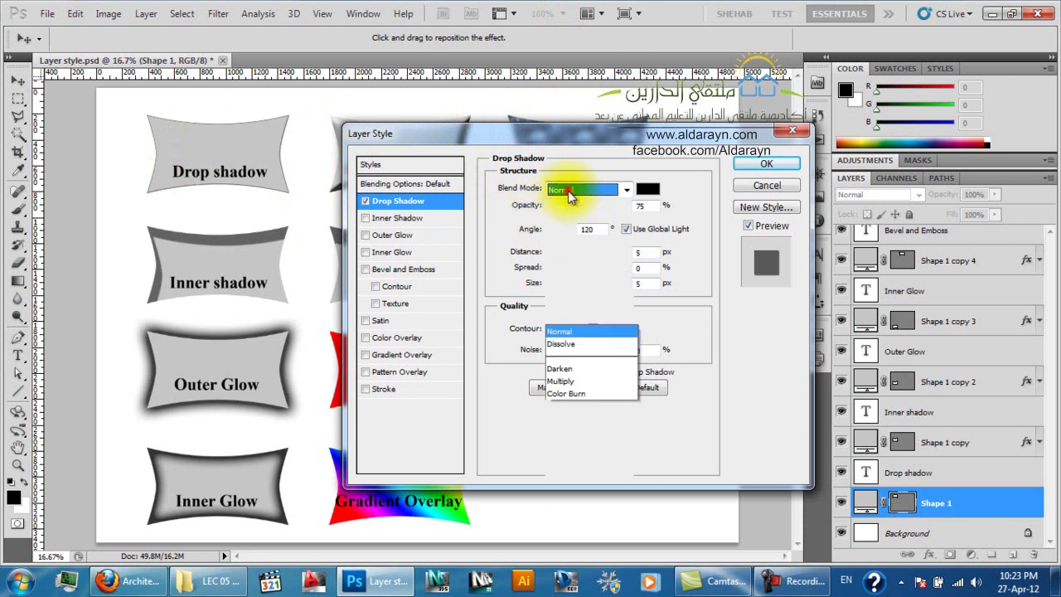
left_click(570, 12)
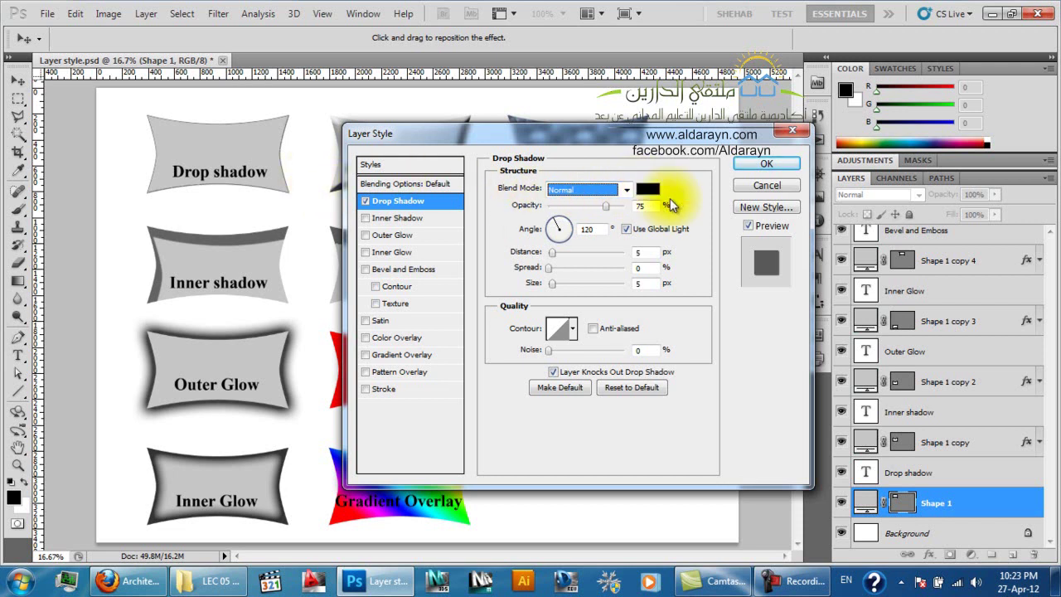
left_click(608, 199)
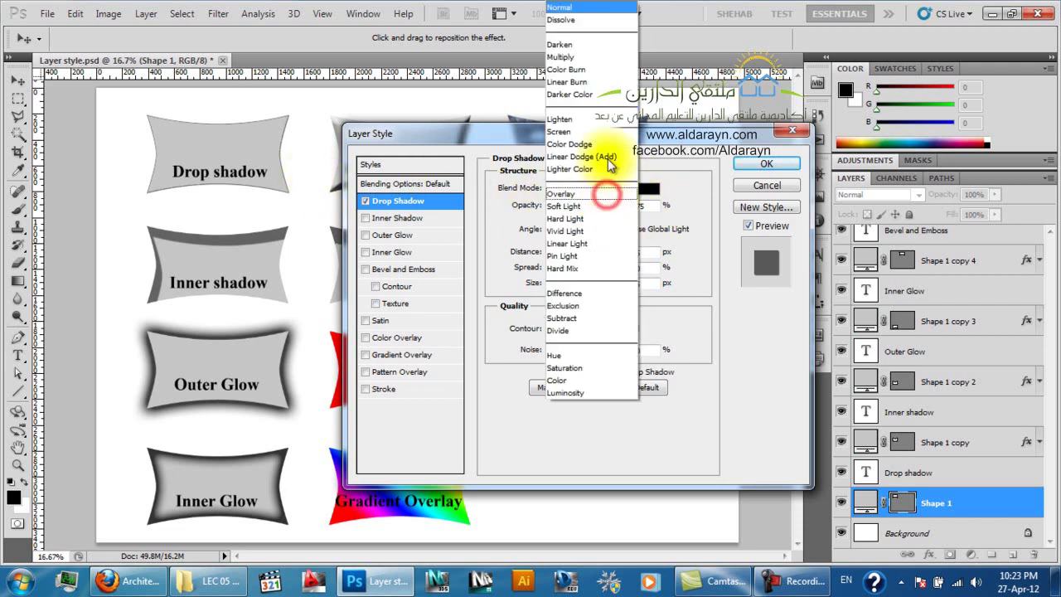
left_click(593, 11)
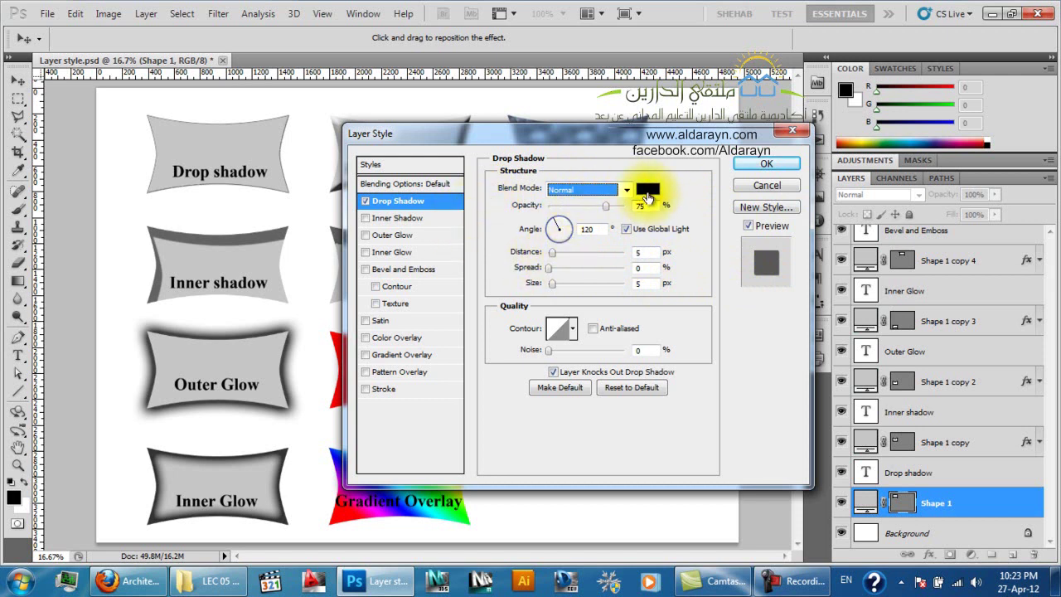
Try different spread and size amounts on the drop shadow, settling on distance 95 px, spread 0% and size 32 px
left_click_drag(549, 267, 577, 269)
left_click_drag(552, 283, 589, 286)
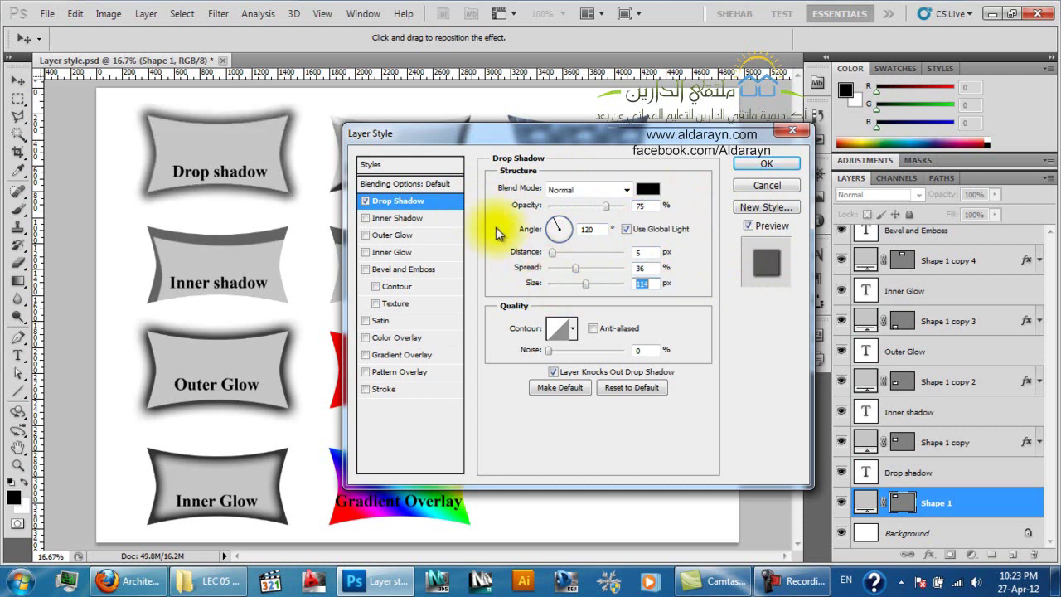
left_click_drag(552, 252, 519, 265)
left_click_drag(585, 282, 564, 287)
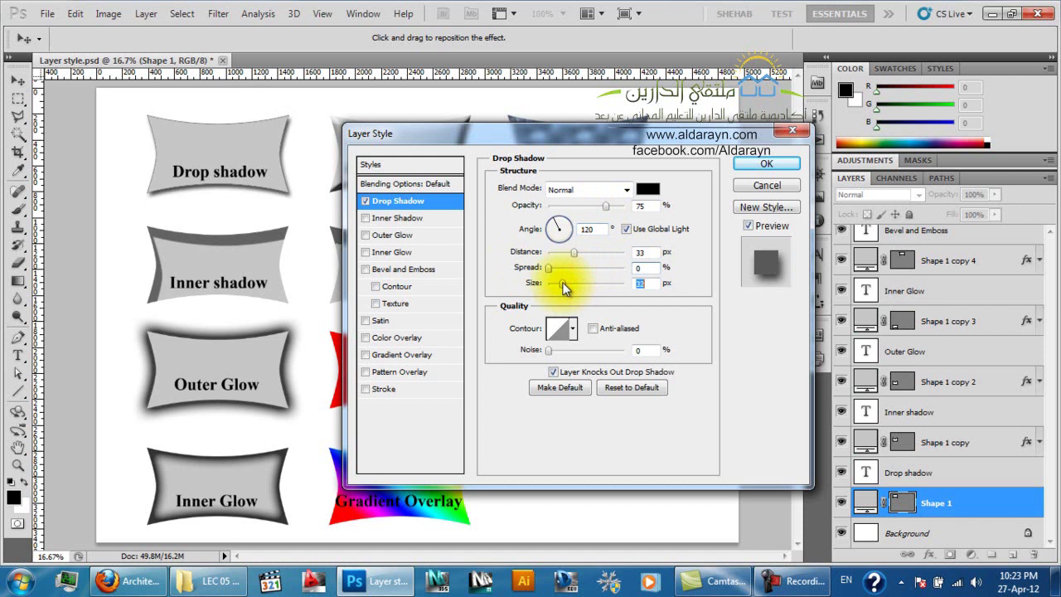
left_click_drag(577, 255, 604, 254)
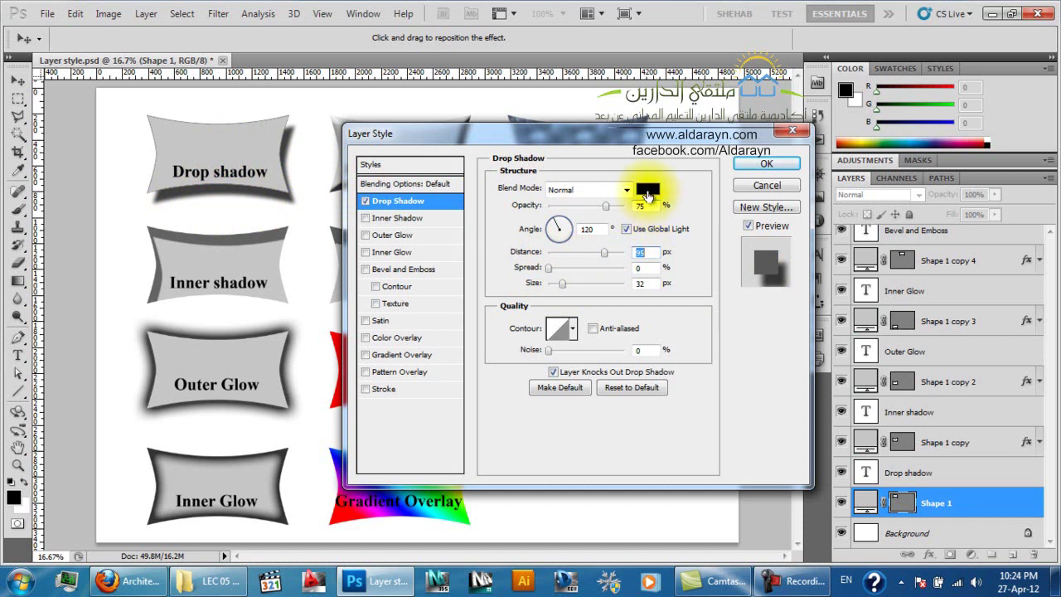
Change the drop shadow's colour to blue 0060ff and its opacity to 74%
left_click(648, 194)
left_click_drag(608, 148, 604, 252)
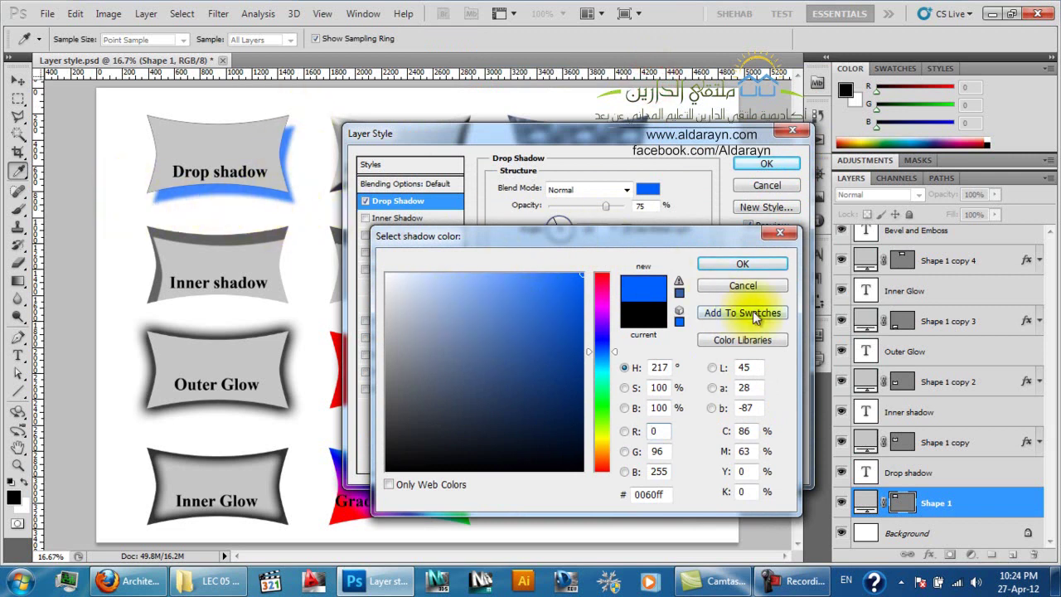
left_click(741, 265)
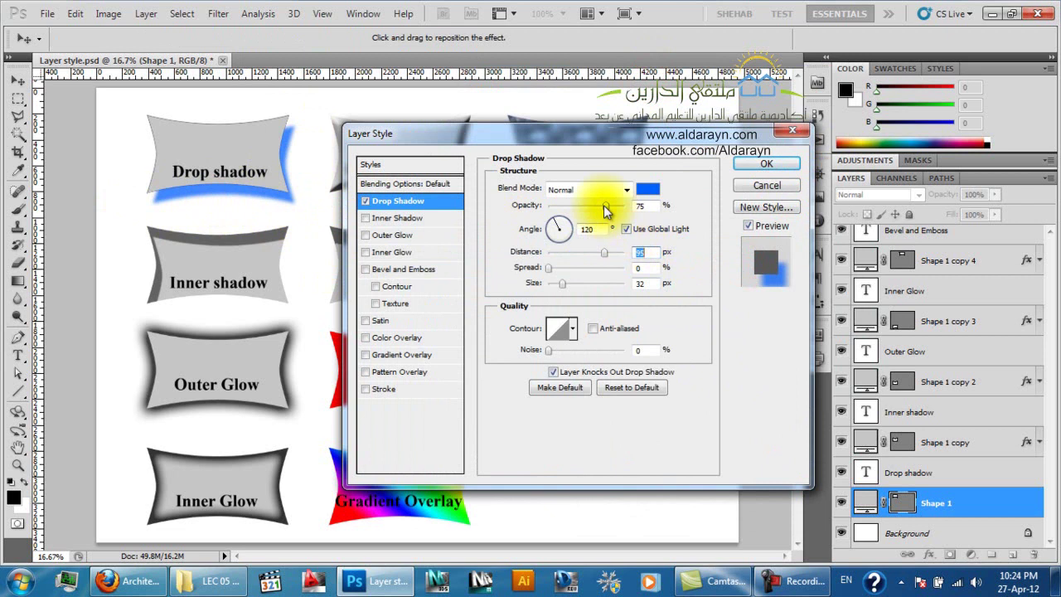
mouse_move(605, 207)
left_mouse_down()
mouse_move(551, 208)
mouse_move(631, 208)
mouse_move(552, 209)
mouse_move(606, 201)
left_mouse_up()
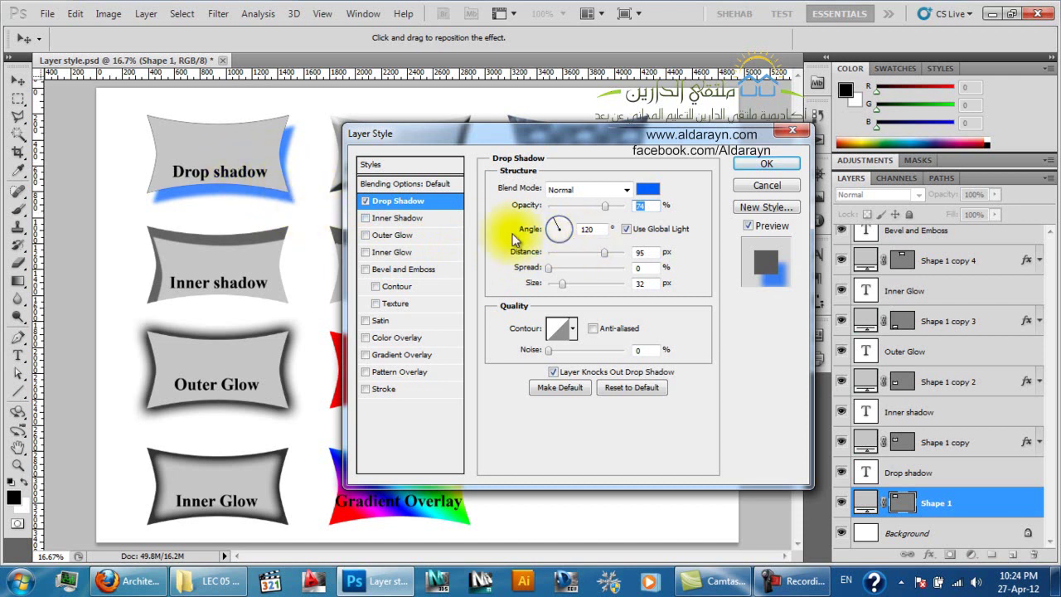
Try different light directions for the drop shadow and set its angle to 50°
left_click(560, 228)
left_click_drag(571, 239, 549, 224)
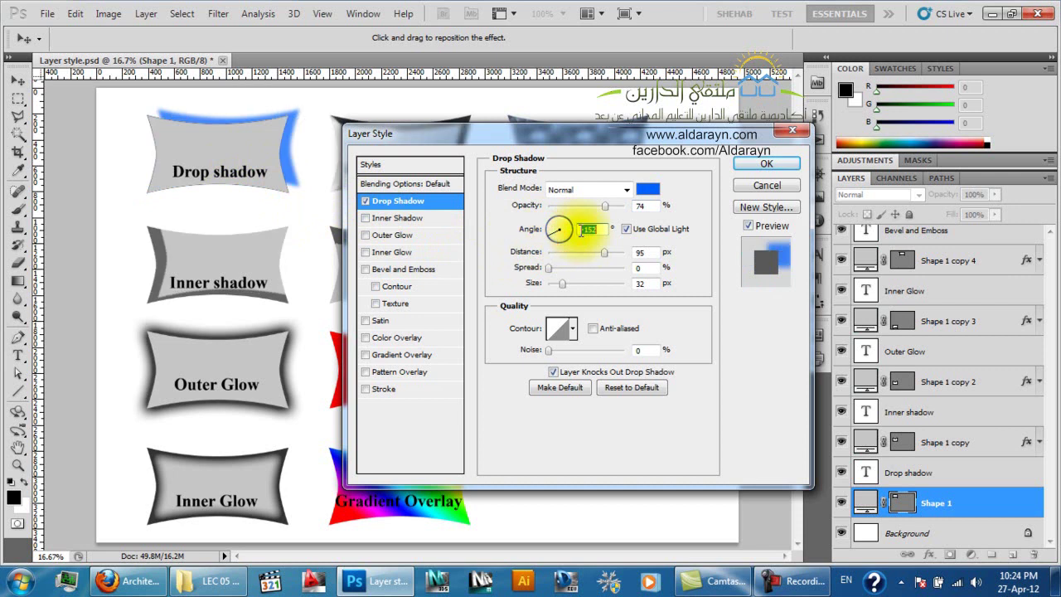
double_click(588, 229)
type("50")
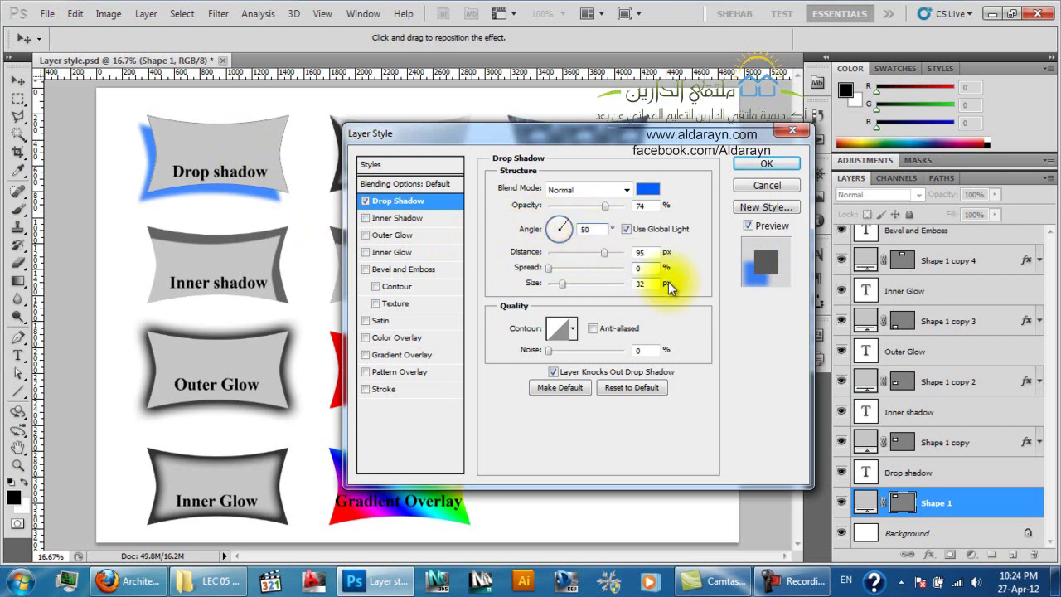
Try different light angles for Shape 1's drop shadow and set the angle to 120°
left_click(559, 224)
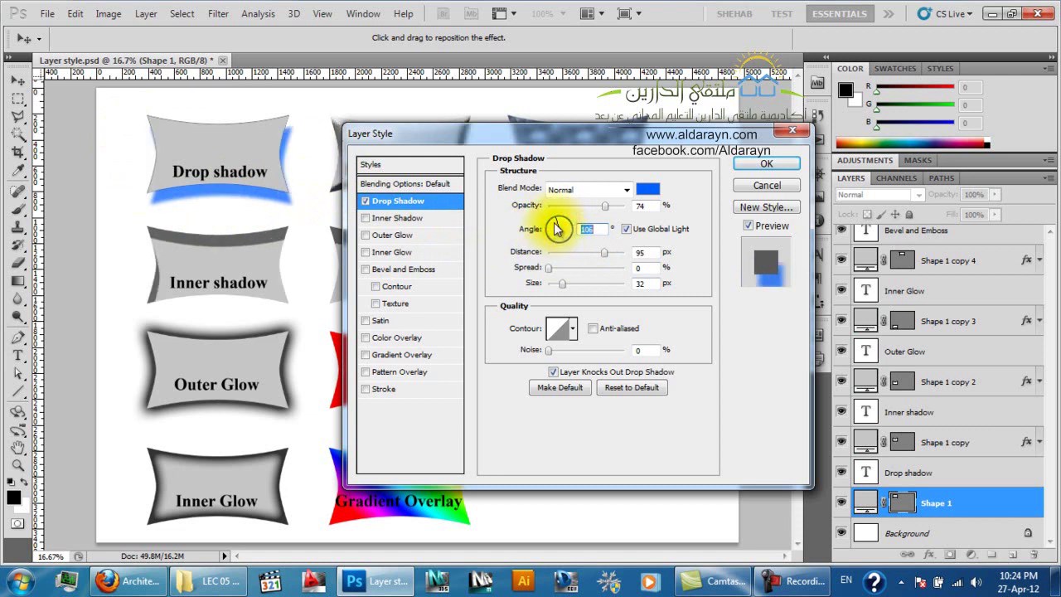
left_click(555, 226)
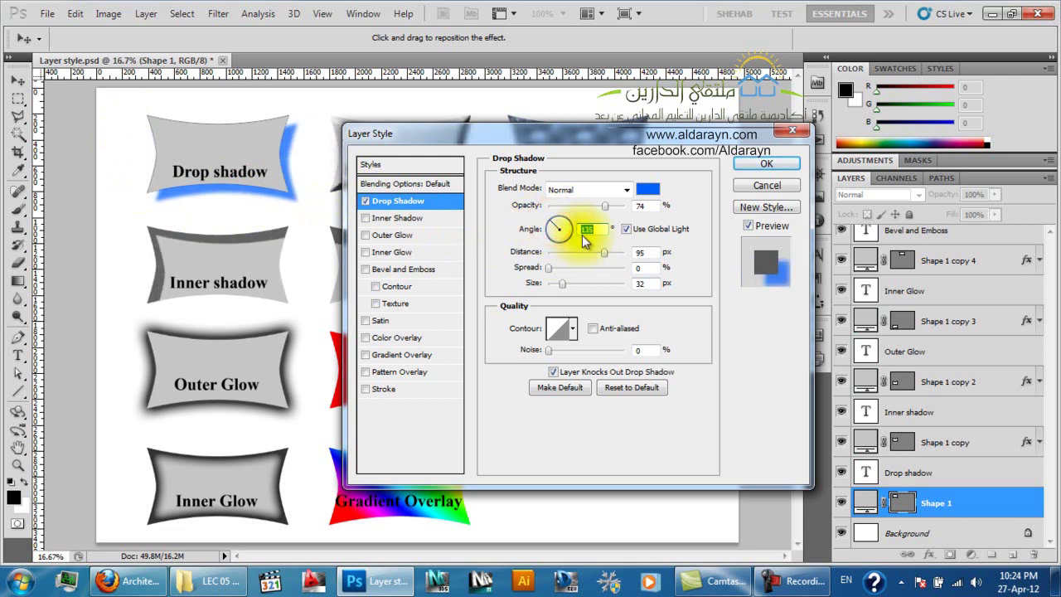
type("120")
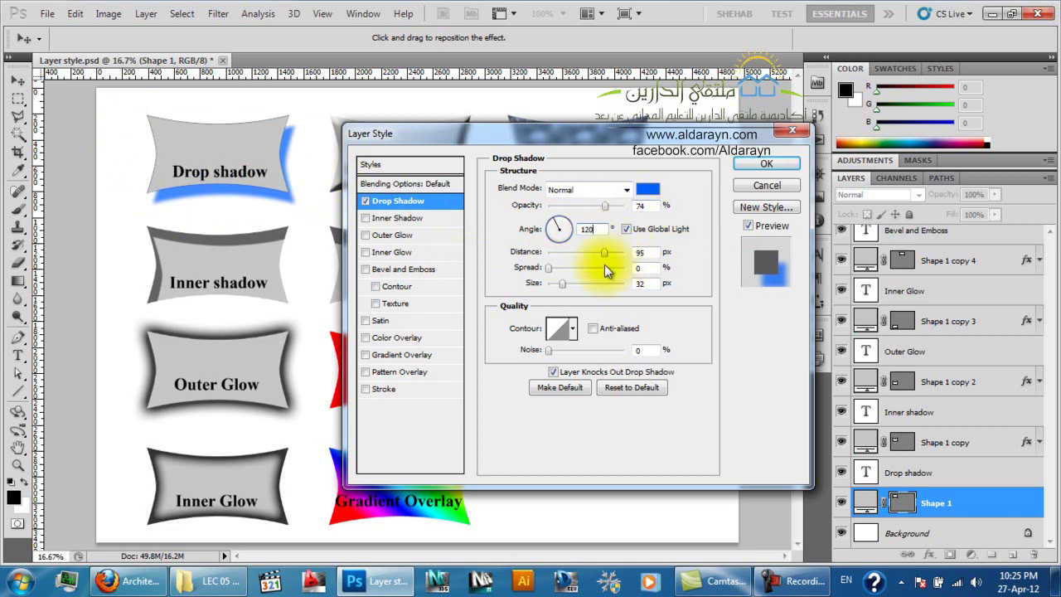
left_click(572, 237)
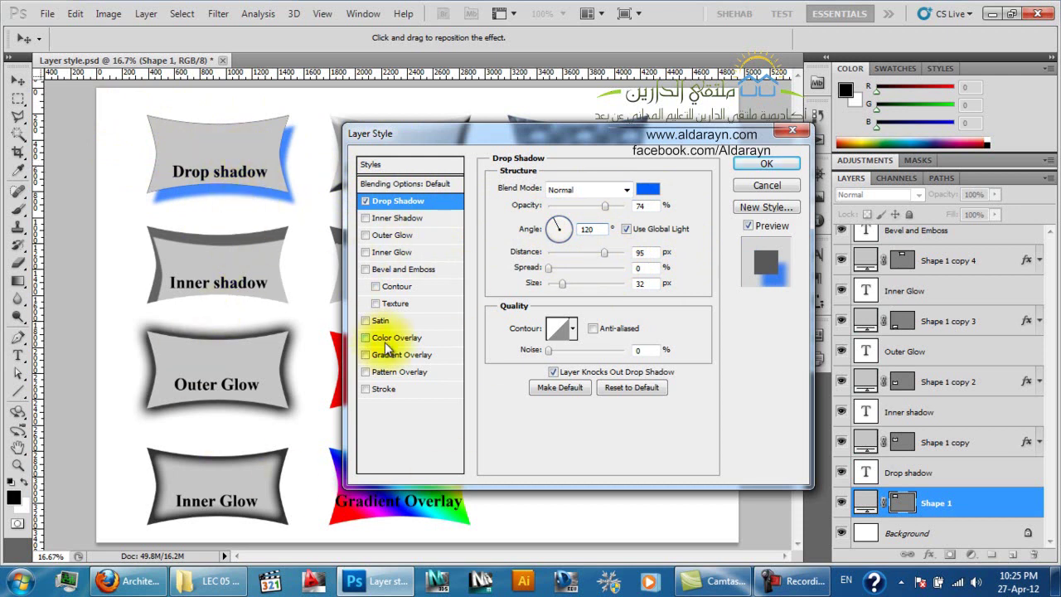
Try other global light directions while comparing the sample shapes, and restore the drop shadow's angle to 120°
left_click_drag(497, 133, 638, 111)
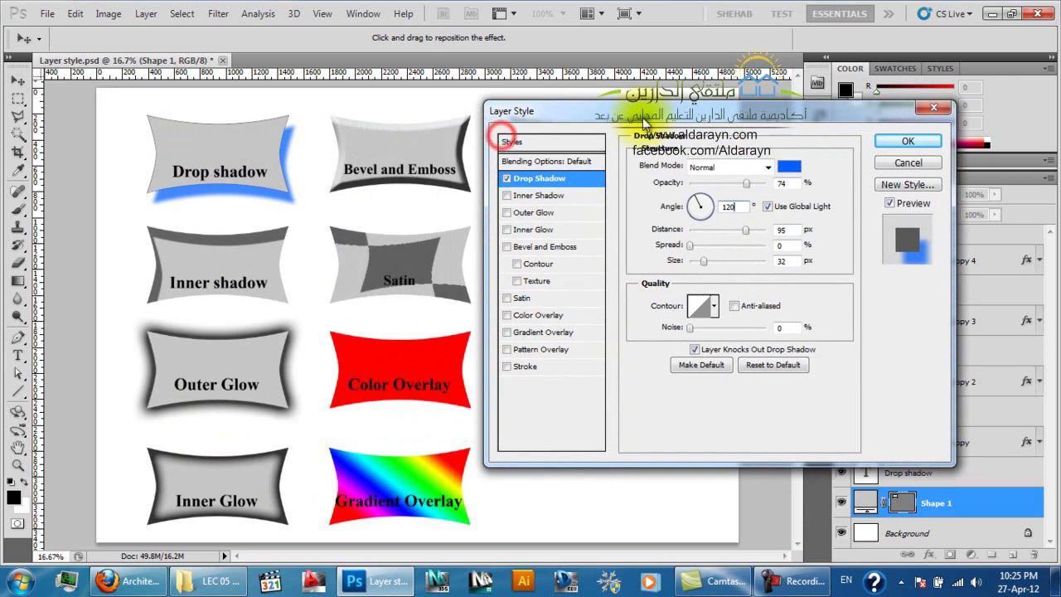
left_click(703, 217)
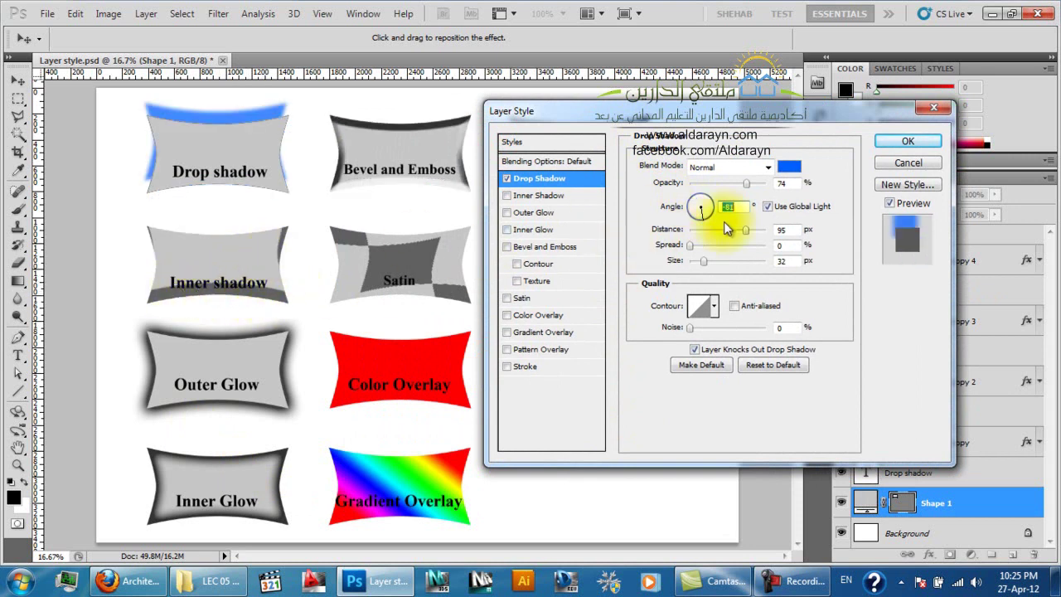
key("ctrl+z")
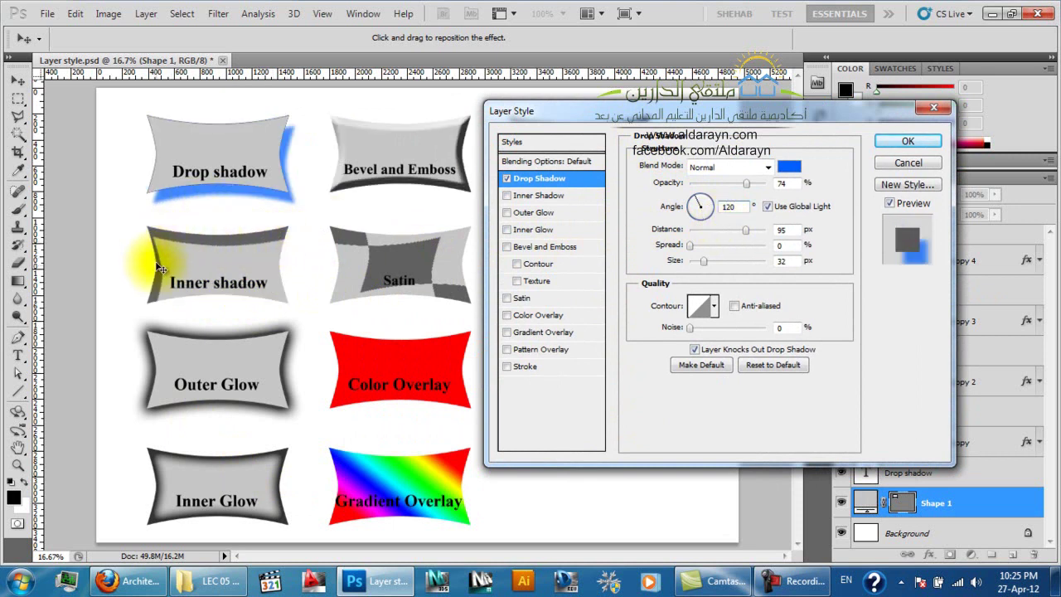
left_click(699, 213)
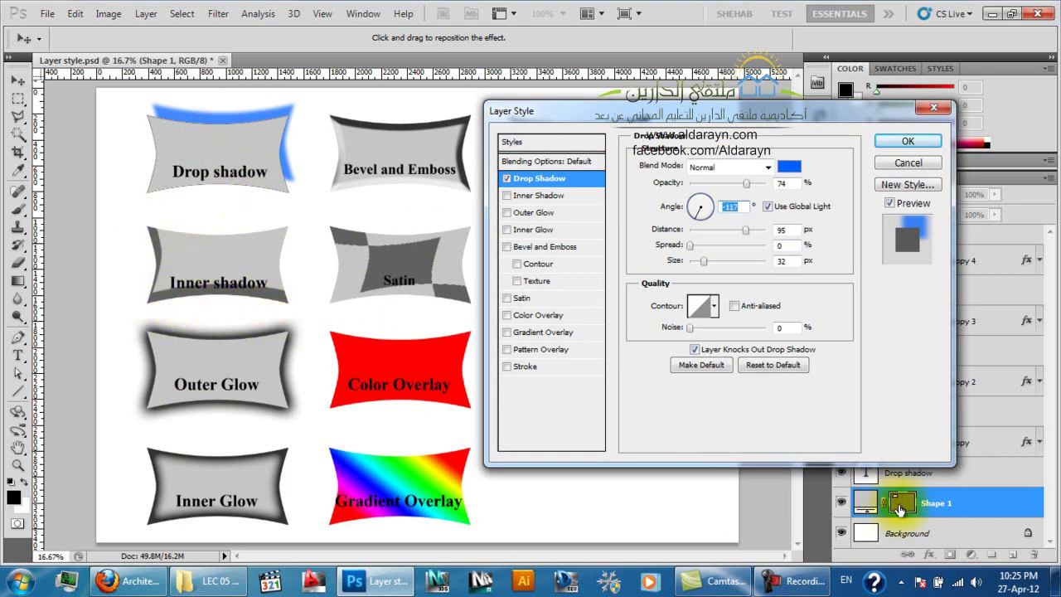
left_click_drag(498, 111, 359, 135)
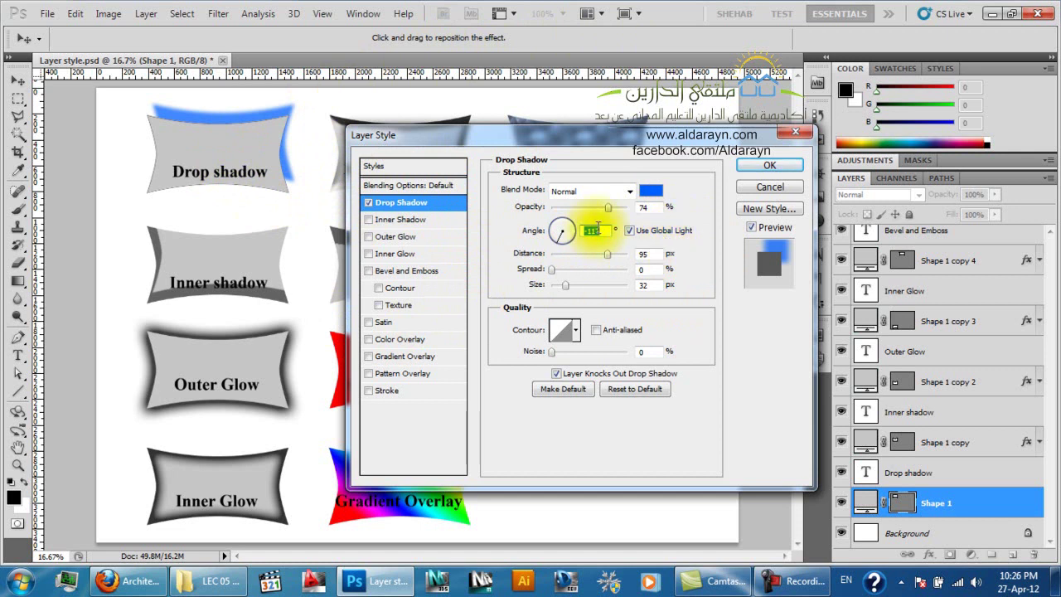
type("120")
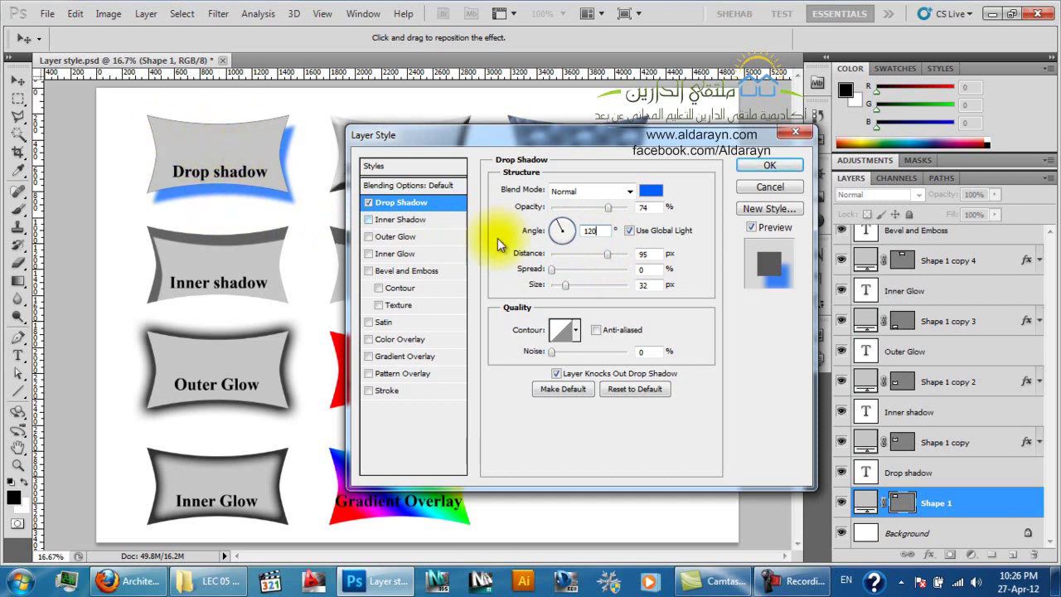
Turn off Use Global Light for the drop shadow and adjust its angle to 59° and distance to 89 px
left_click(631, 232)
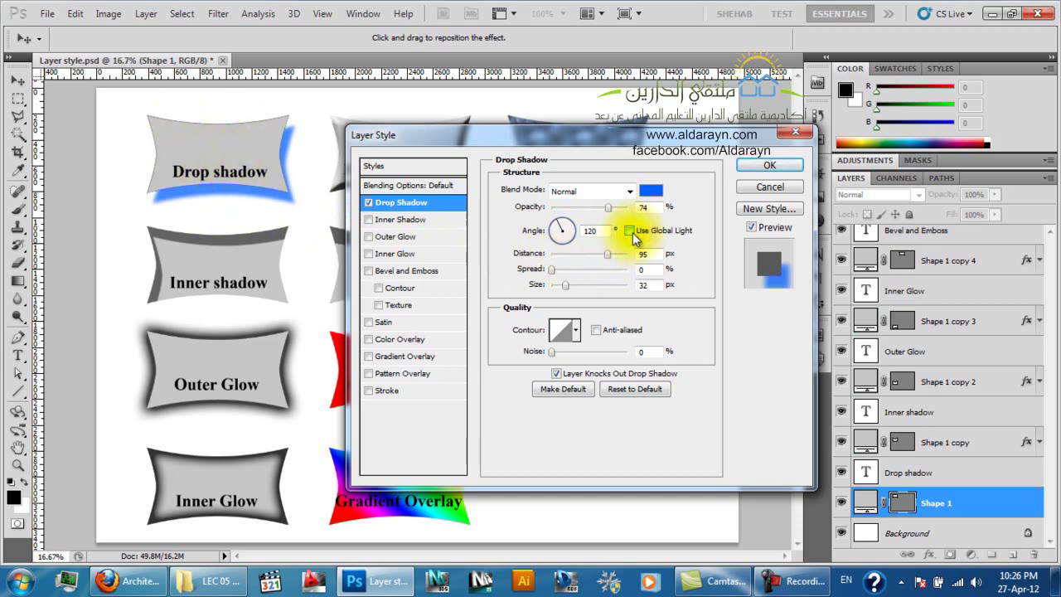
left_click(562, 237)
mouse_move(562, 237)
left_mouse_down()
mouse_move(544, 237)
mouse_move(571, 243)
mouse_move(570, 229)
left_mouse_up()
left_click_drag(119, 130, 119, 135)
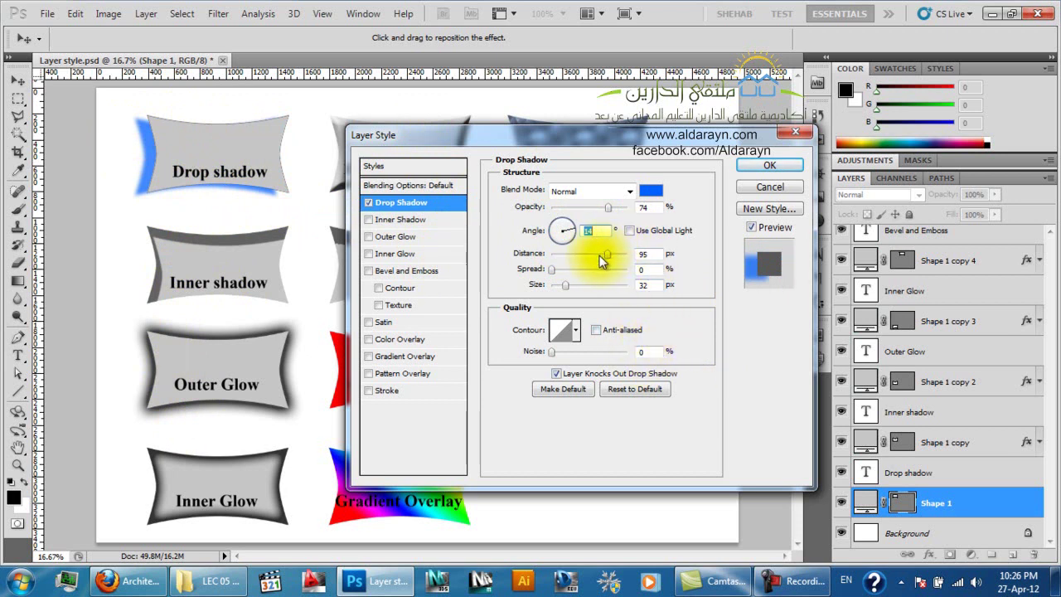
left_click(552, 271)
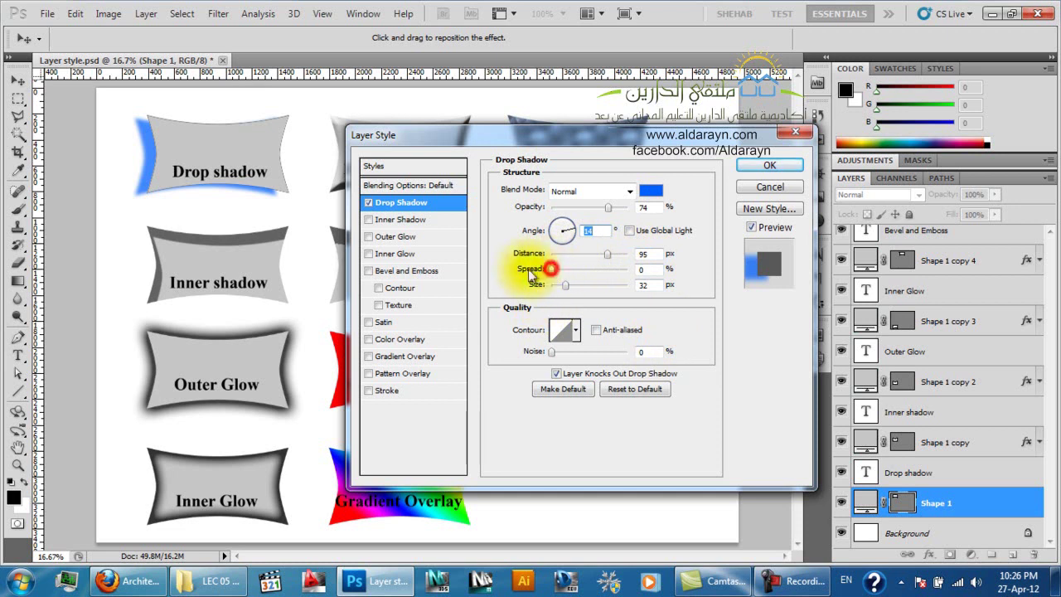
mouse_move(603, 253)
left_mouse_down()
mouse_move(558, 259)
mouse_move(635, 253)
mouse_move(597, 258)
left_mouse_up()
left_click_drag(570, 256, 566, 211)
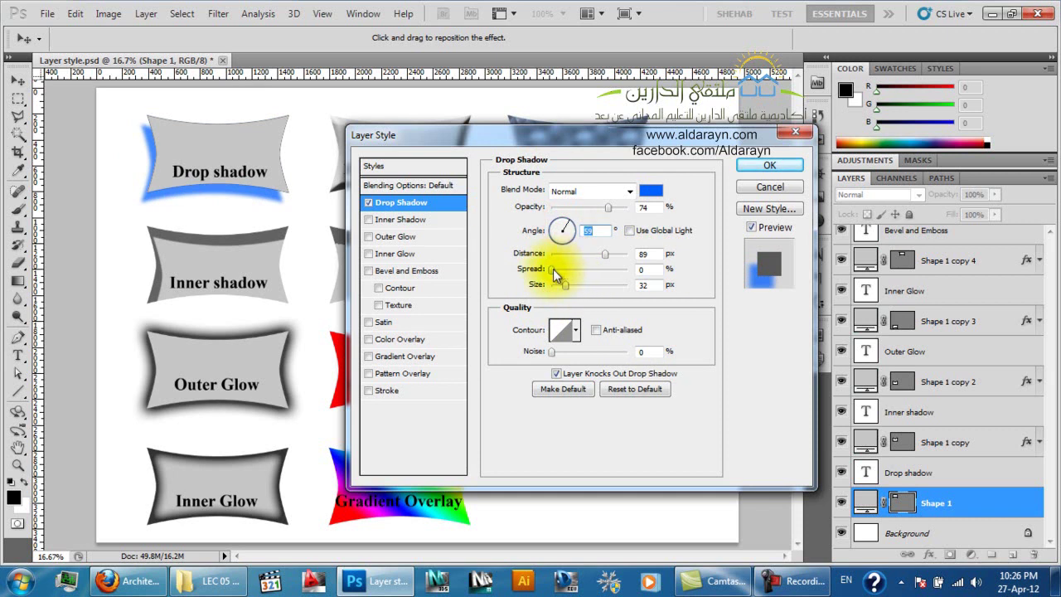
Try a larger spread on the drop shadow, return it to 0% and apply the layer style
left_click_drag(553, 270, 667, 285)
left_click_drag(582, 273, 501, 265)
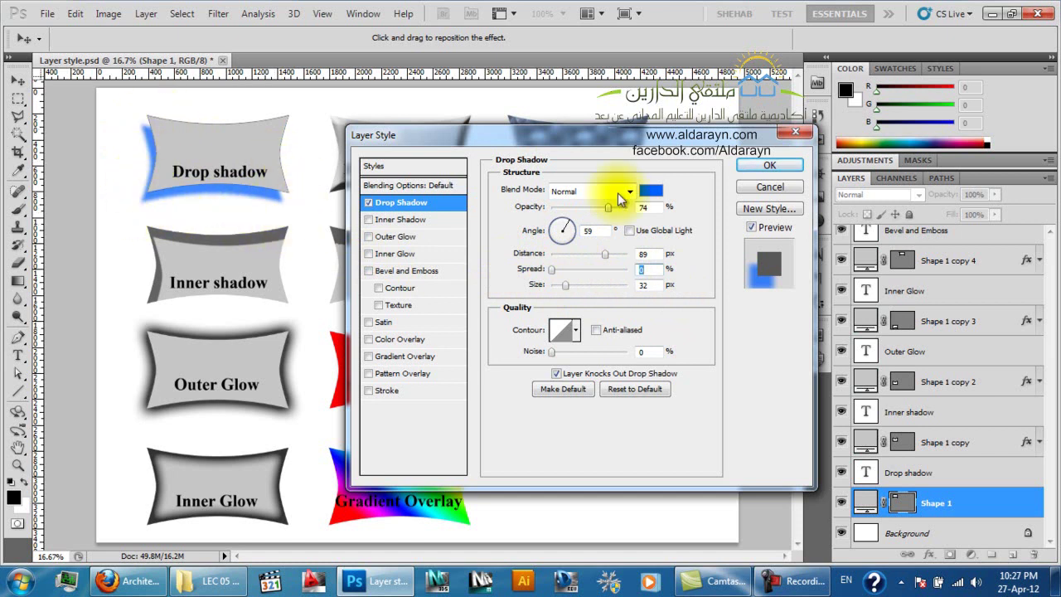
left_click(788, 163)
Review the Drop Shadow settings in Shape 1's layer style and close them without changes
key("z")
left_click_drag(107, 230, 257, 413)
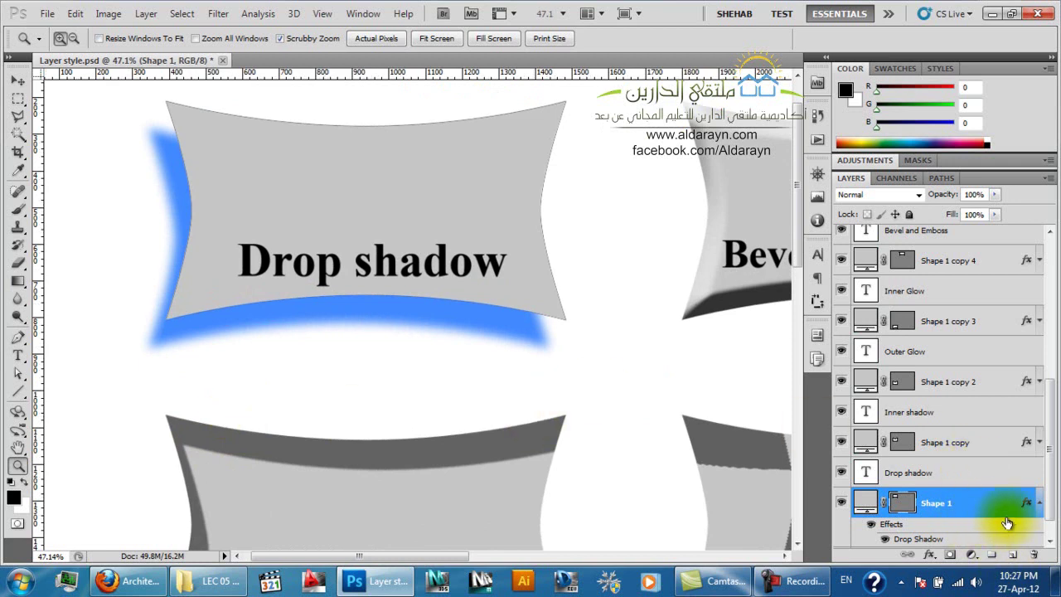
scroll(1020, 518, "down", 1)
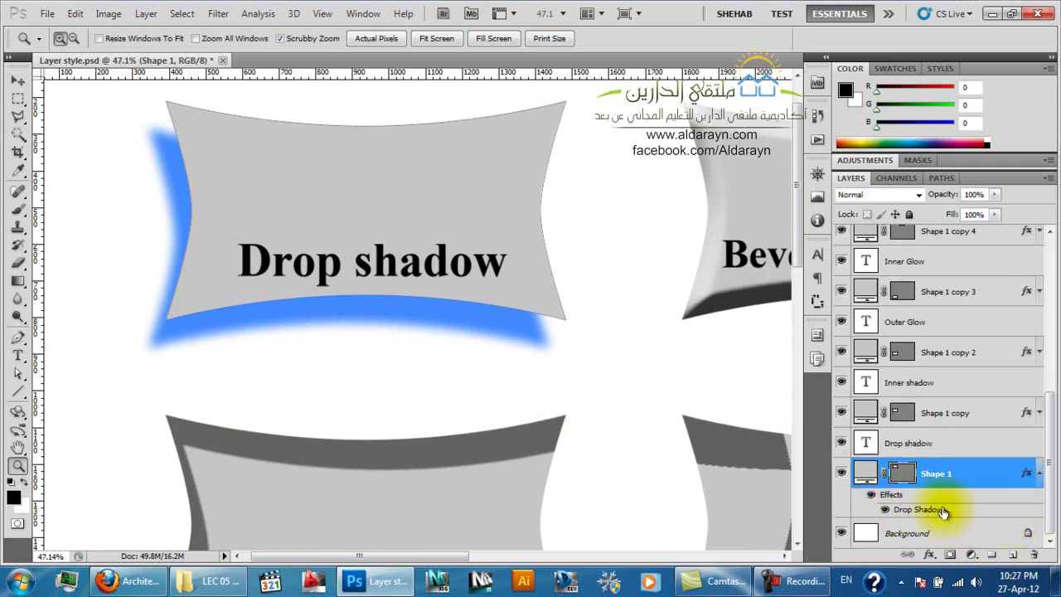
double_click(1026, 471)
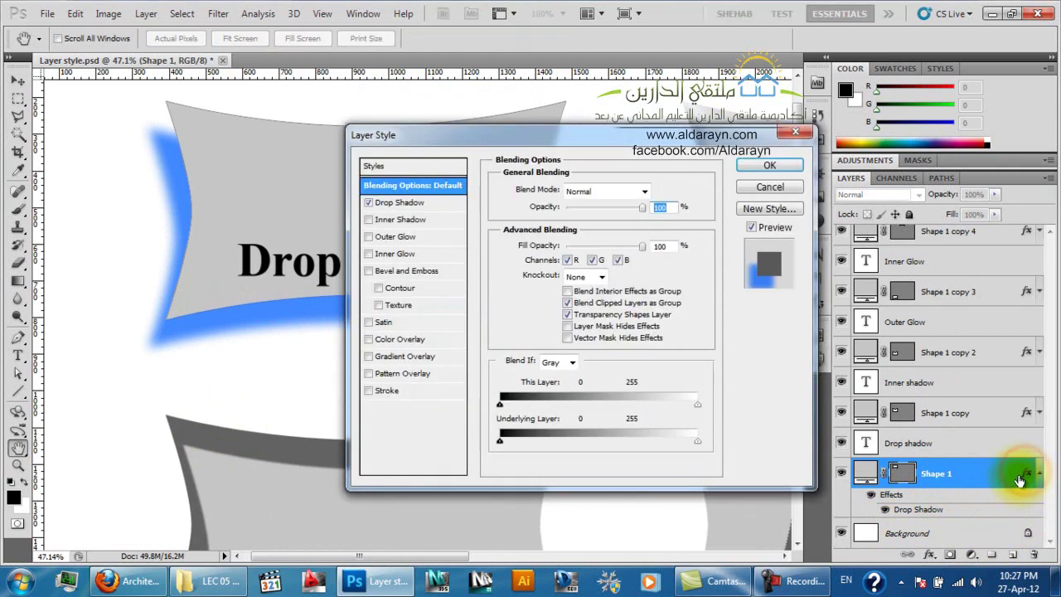
left_click(415, 204)
left_click(769, 187)
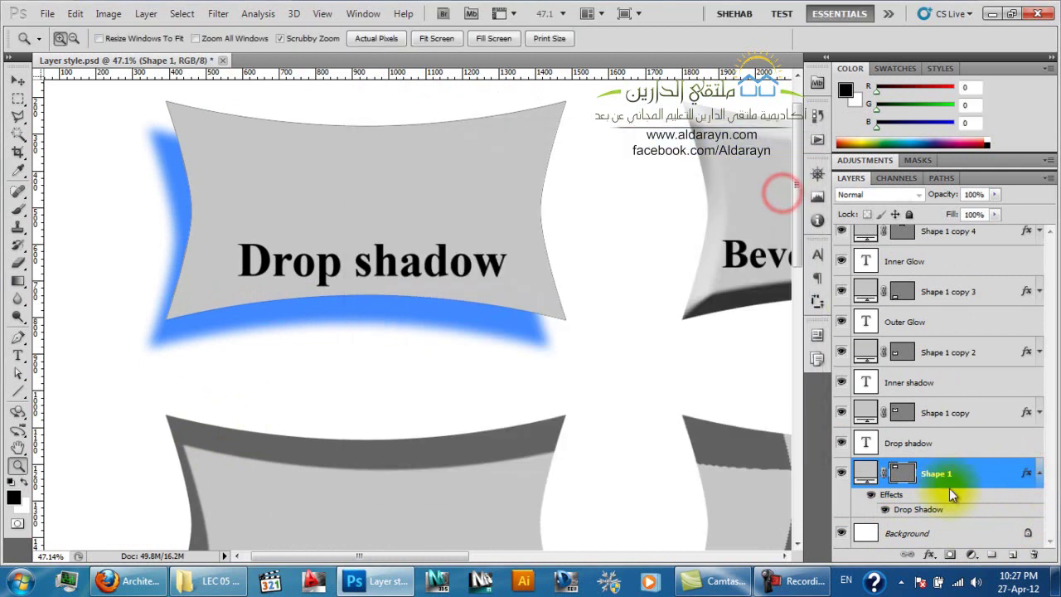
Edit Shape 1's drop shadow to compare 0% and 100% spread, with the shadow moved to distance 237 px and angle 81°
double_click(939, 509)
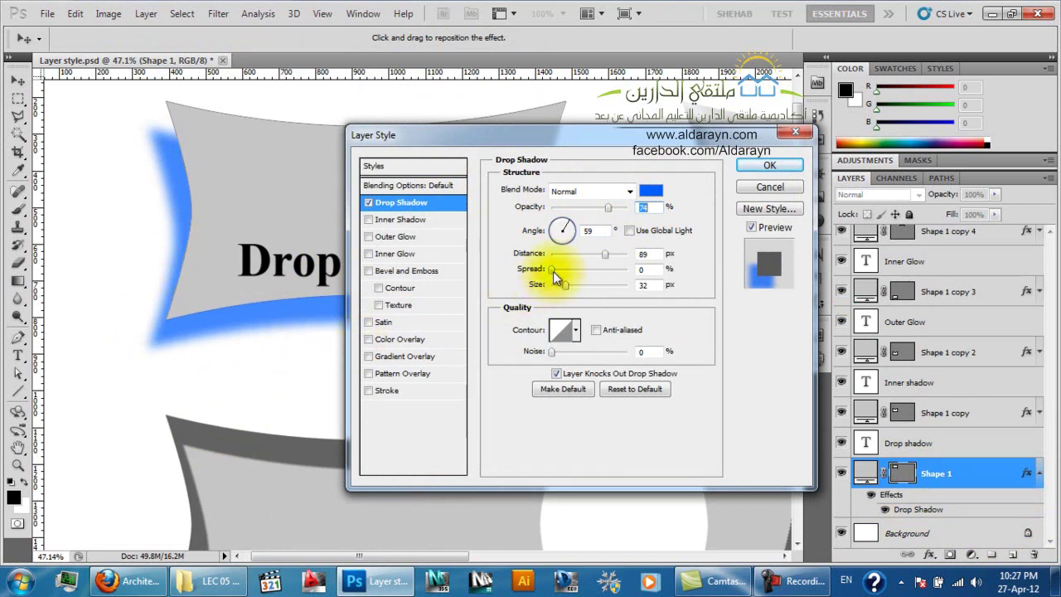
left_click_drag(553, 271, 636, 272)
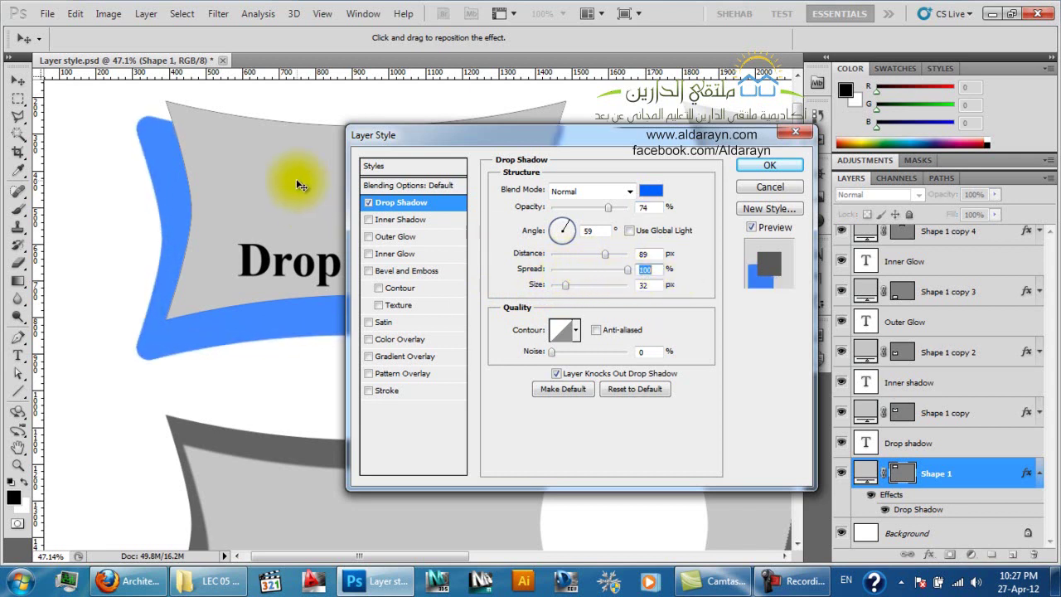
left_click_drag(155, 184, 161, 250)
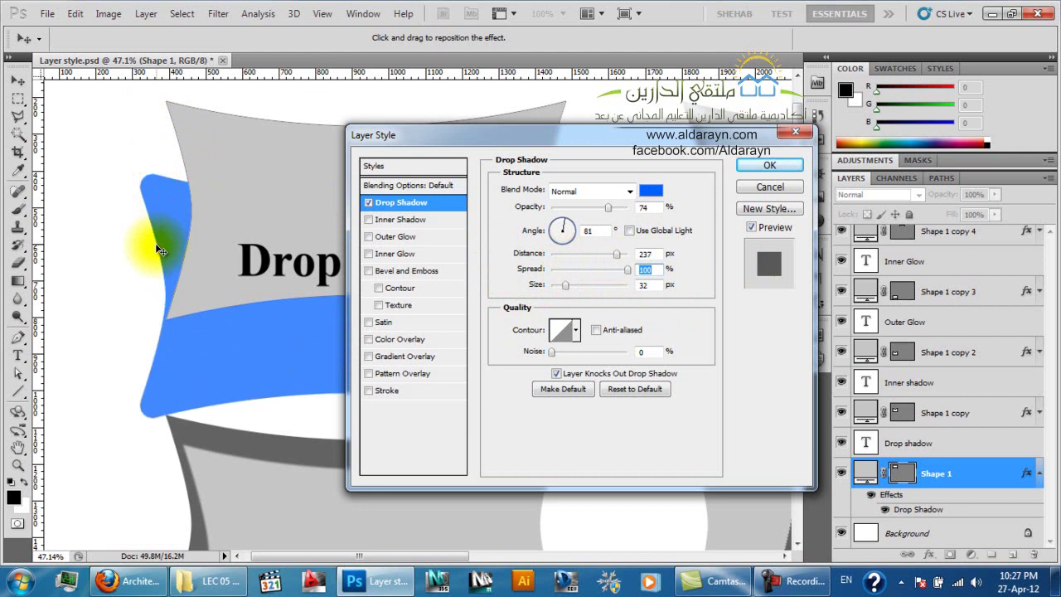
type("0")
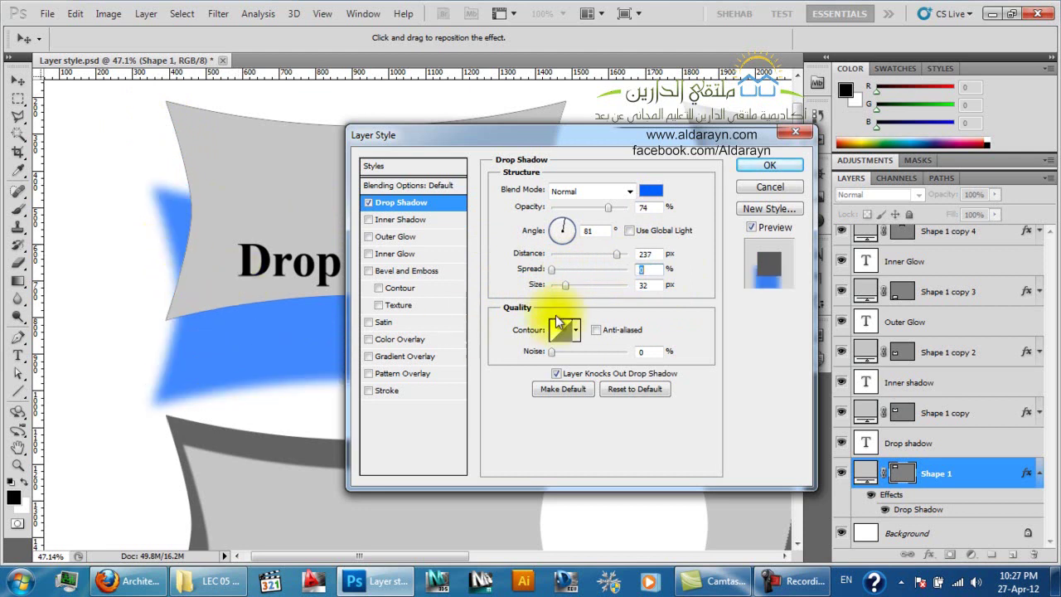
left_click_drag(554, 274, 674, 271)
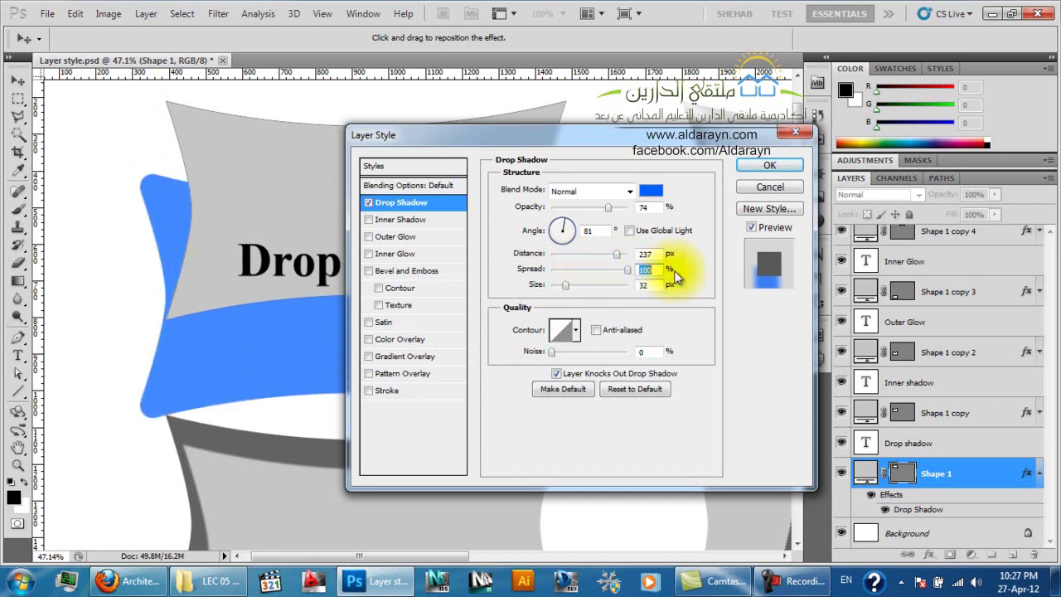
Try small, 250 px and 70 px shadow sizes at full spread and discard the drop shadow changes
mouse_move(567, 285)
left_mouse_down()
mouse_move(680, 288)
mouse_move(534, 285)
mouse_move(596, 286)
mouse_move(560, 286)
left_mouse_up()
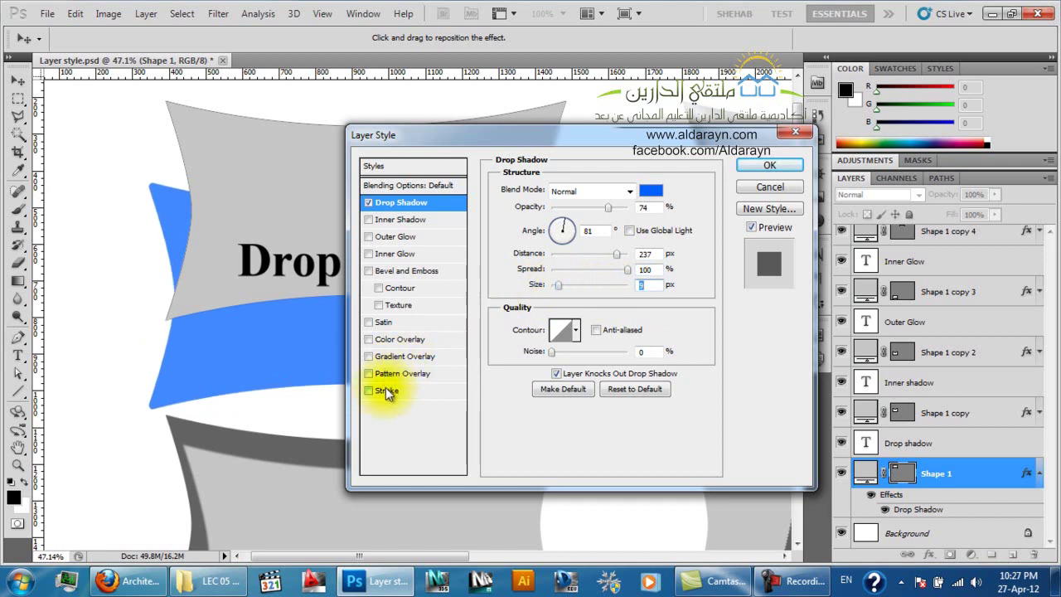
left_click(559, 286)
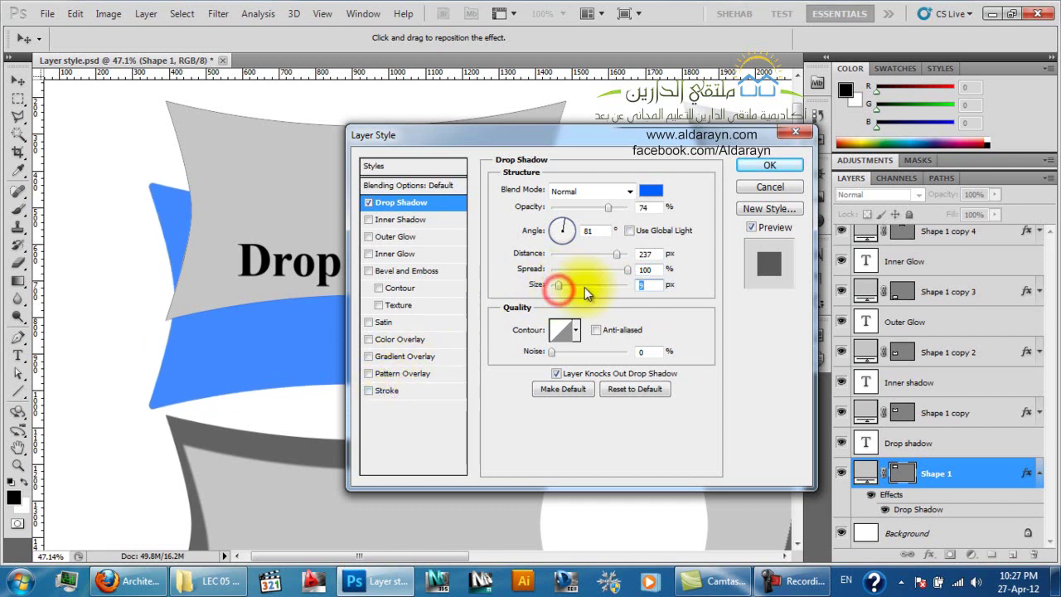
left_click_drag(554, 285, 590, 289)
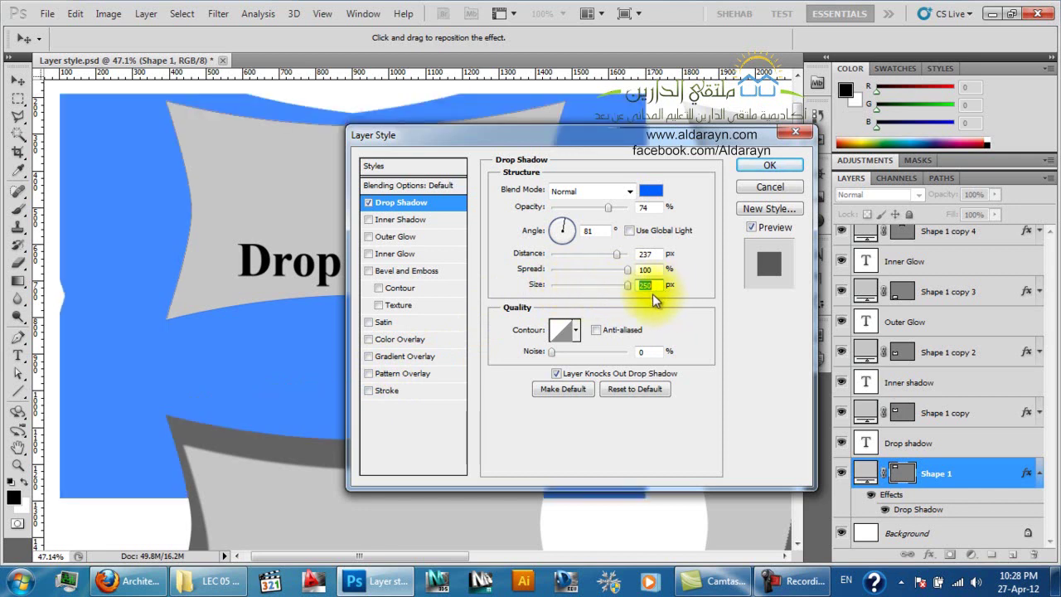
left_click_drag(626, 285, 576, 288)
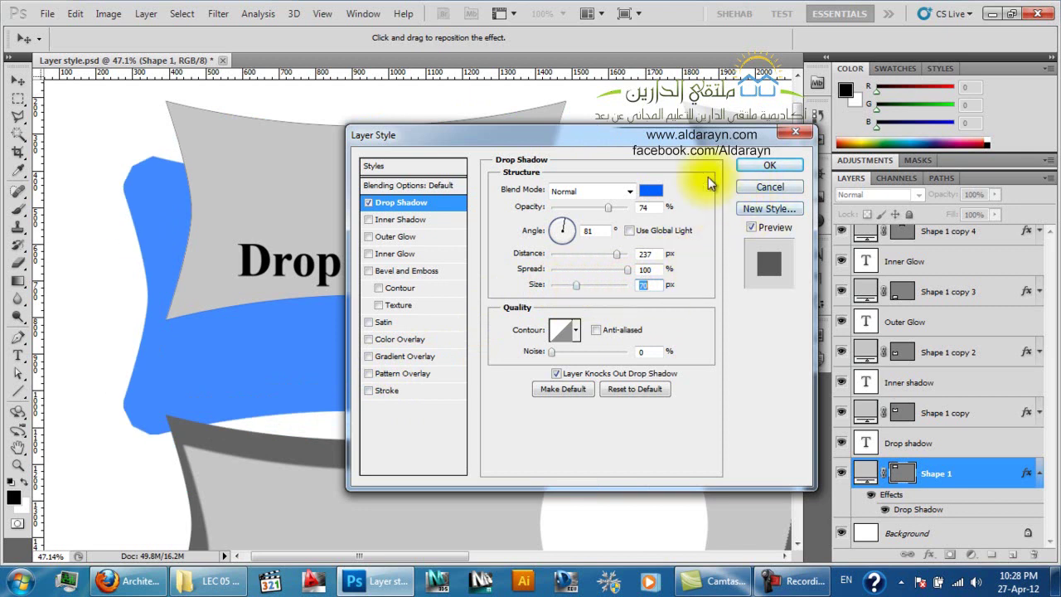
left_click_drag(254, 350, 231, 361)
left_click(752, 173)
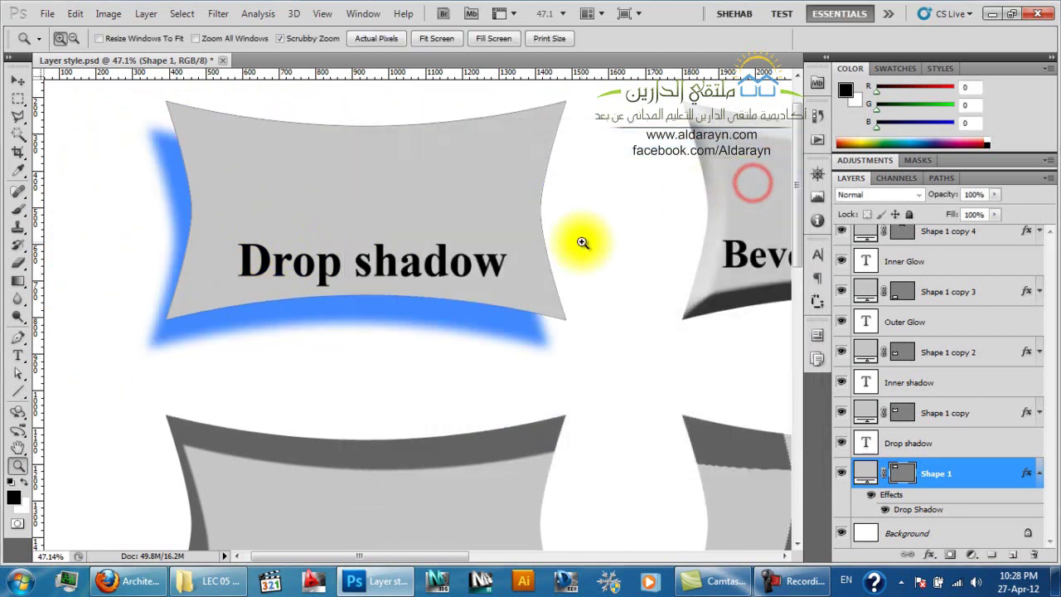
Edit Shape 1's drop shadow to size 158 px and spread 28%, and reposition it to angle 110° and distance 195 px
left_click(583, 246, "alt")
left_click(580, 236, "alt")
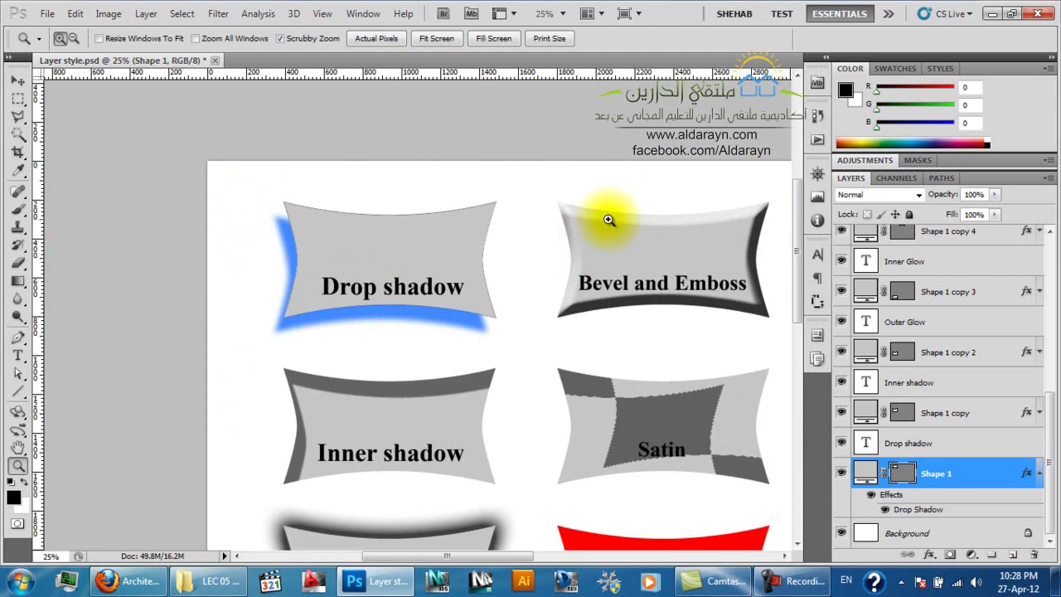
mouse_move(614, 401)
left_mouse_down()
mouse_move(440, 395)
mouse_move(427, 363)
left_mouse_up()
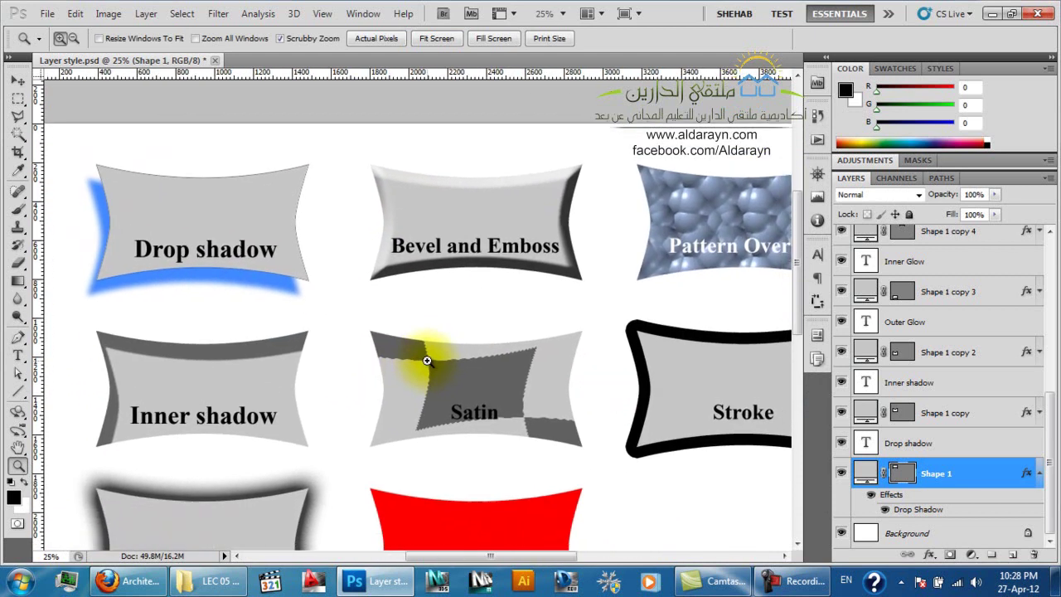
left_click(424, 360, "alt")
double_click(940, 518)
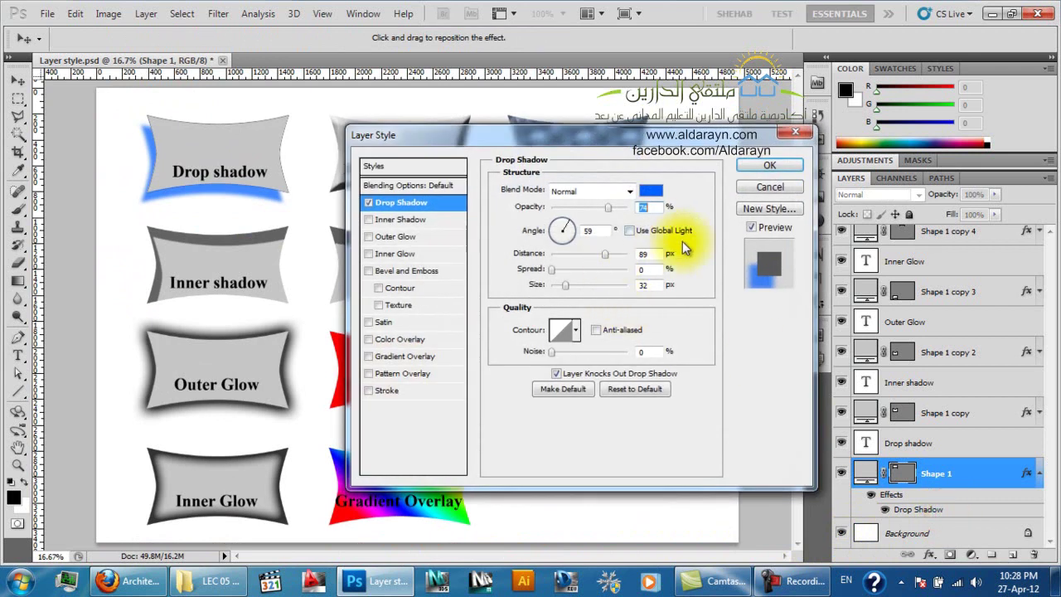
mouse_move(565, 285)
left_mouse_down()
mouse_move(583, 284)
mouse_move(541, 288)
mouse_move(576, 276)
mouse_move(603, 292)
mouse_move(573, 269)
left_mouse_up()
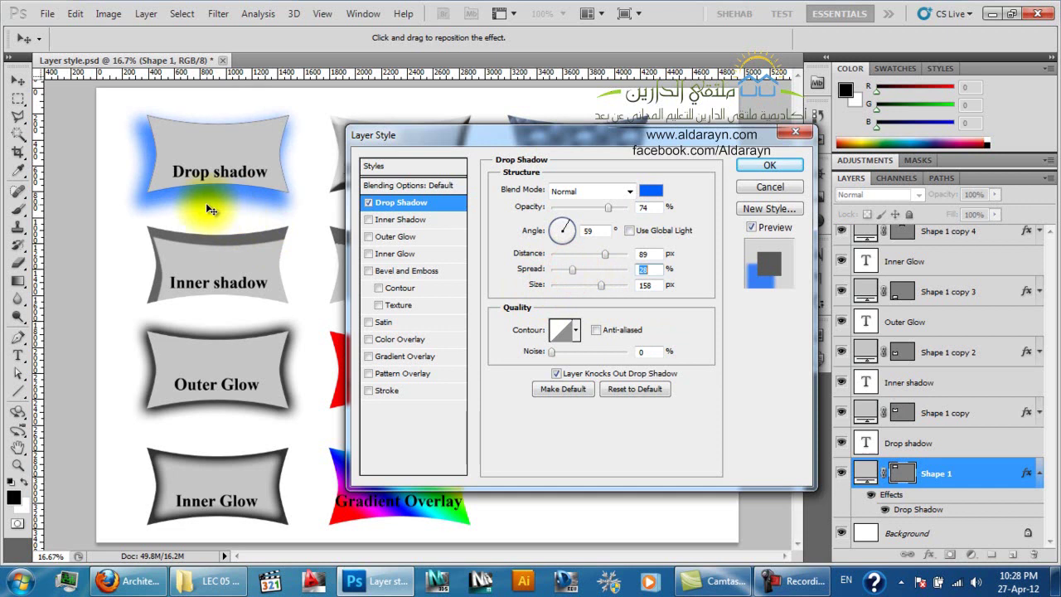
mouse_move(206, 214)
left_mouse_down()
mouse_move(266, 204)
mouse_move(241, 174)
mouse_move(183, 179)
mouse_move(190, 215)
mouse_move(225, 219)
mouse_move(180, 229)
mouse_move(229, 238)
mouse_move(224, 220)
left_mouse_up()
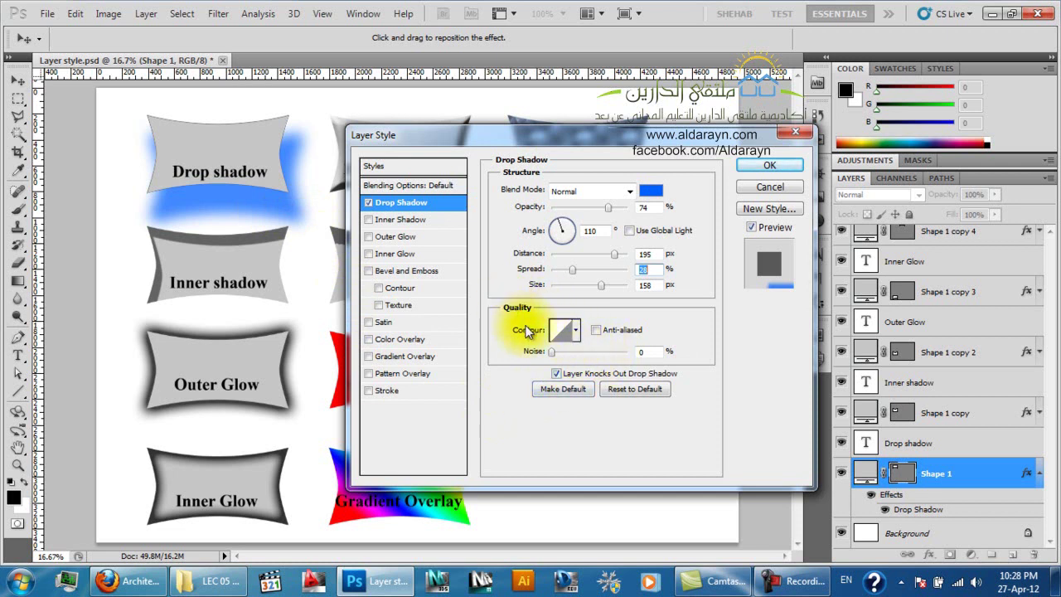
Apply the Cone - Inverted contour preset to Shape 1's drop shadow
left_click(565, 331)
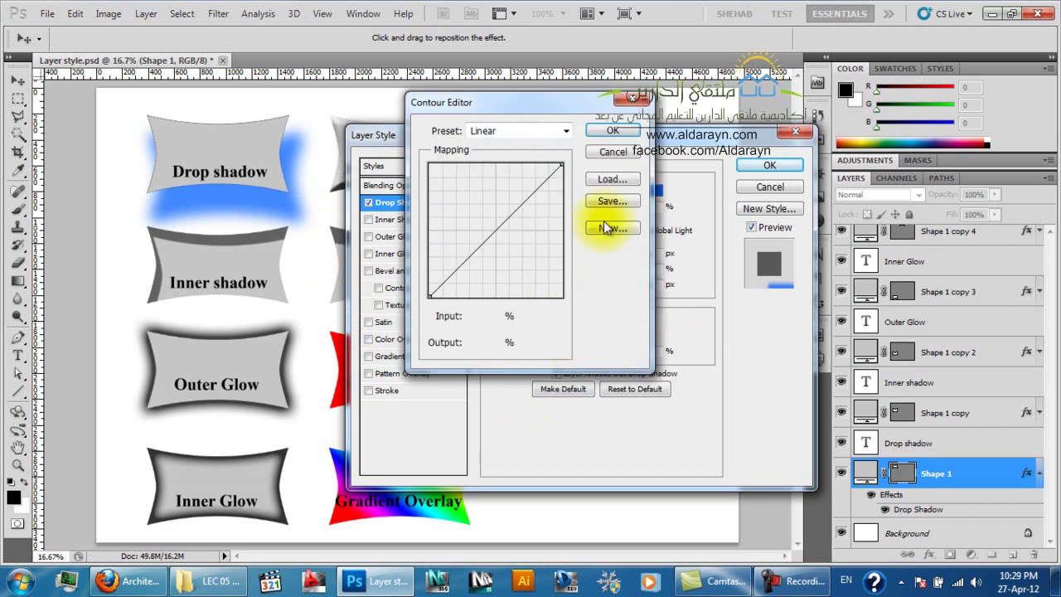
left_click(612, 131)
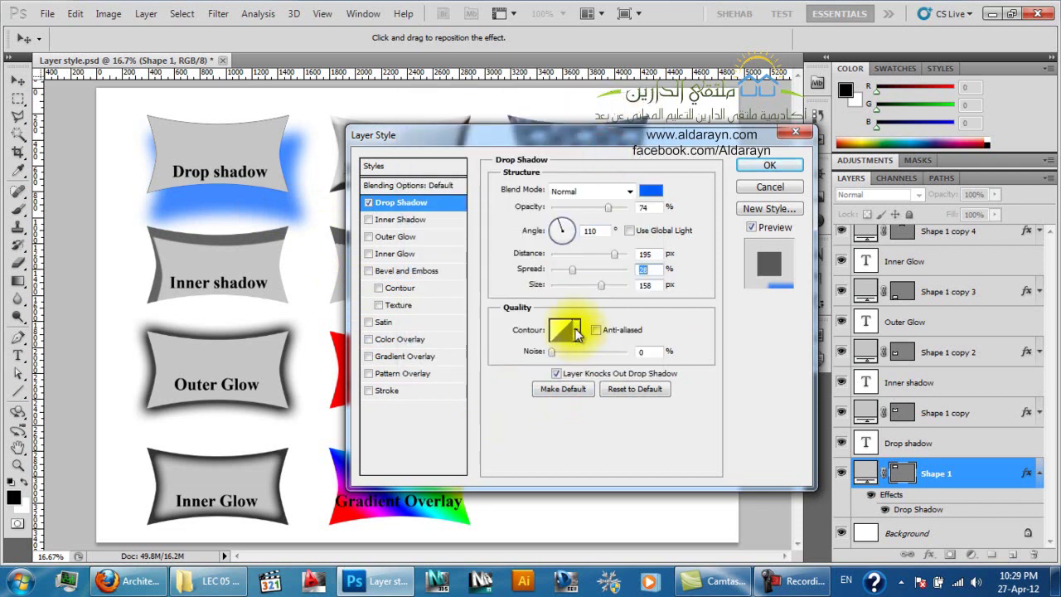
left_click(575, 331)
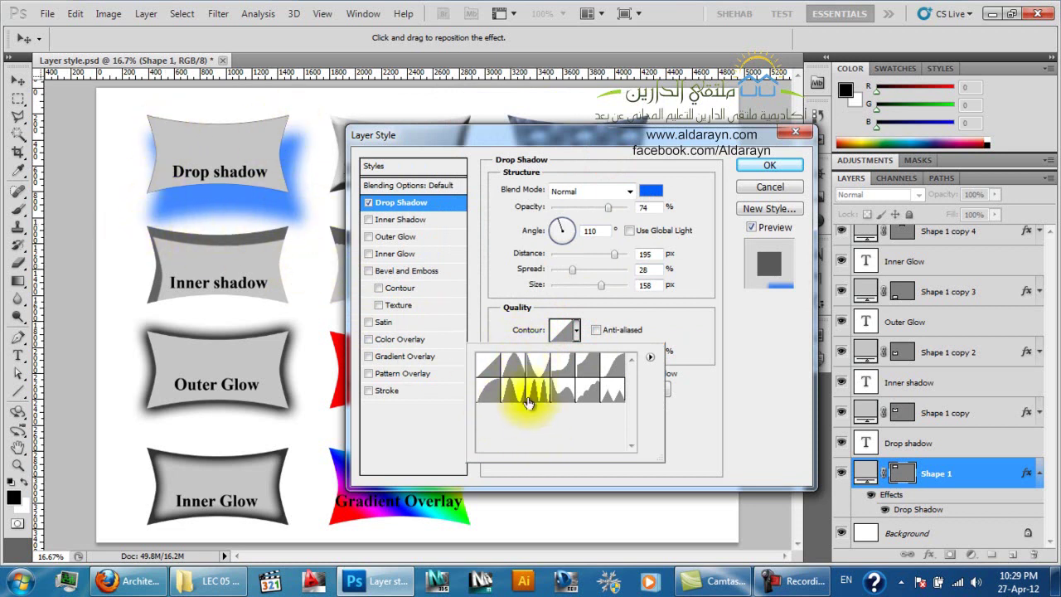
left_click(537, 372)
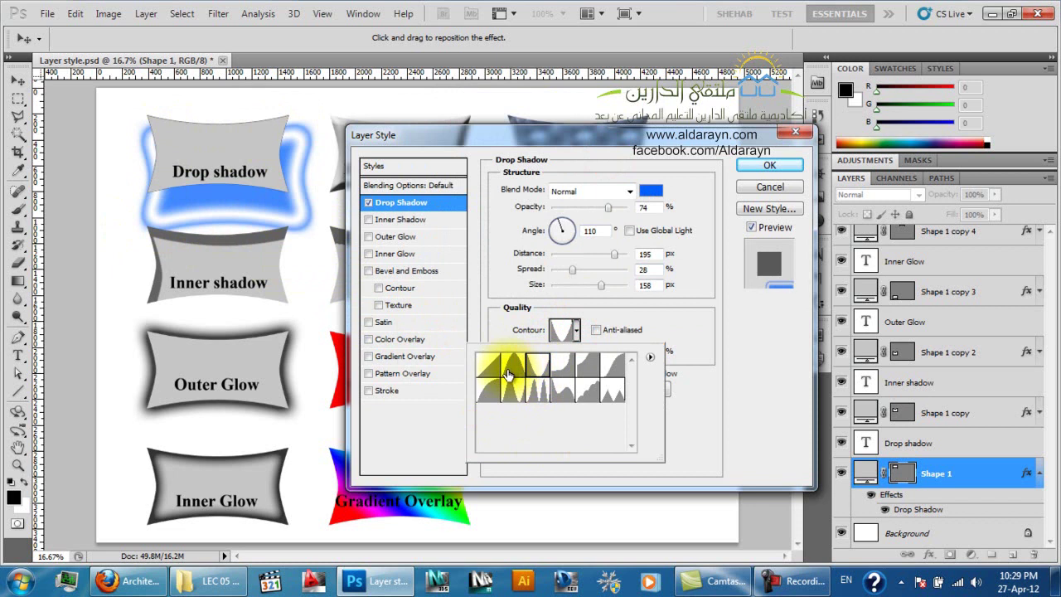
left_click(511, 365)
left_click(537, 366)
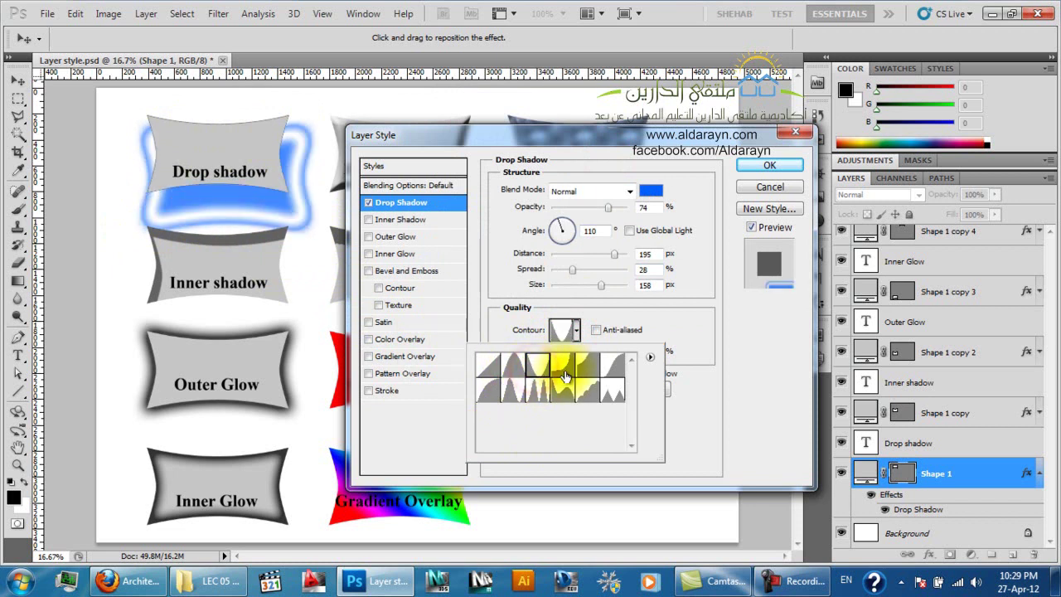
left_click(683, 333)
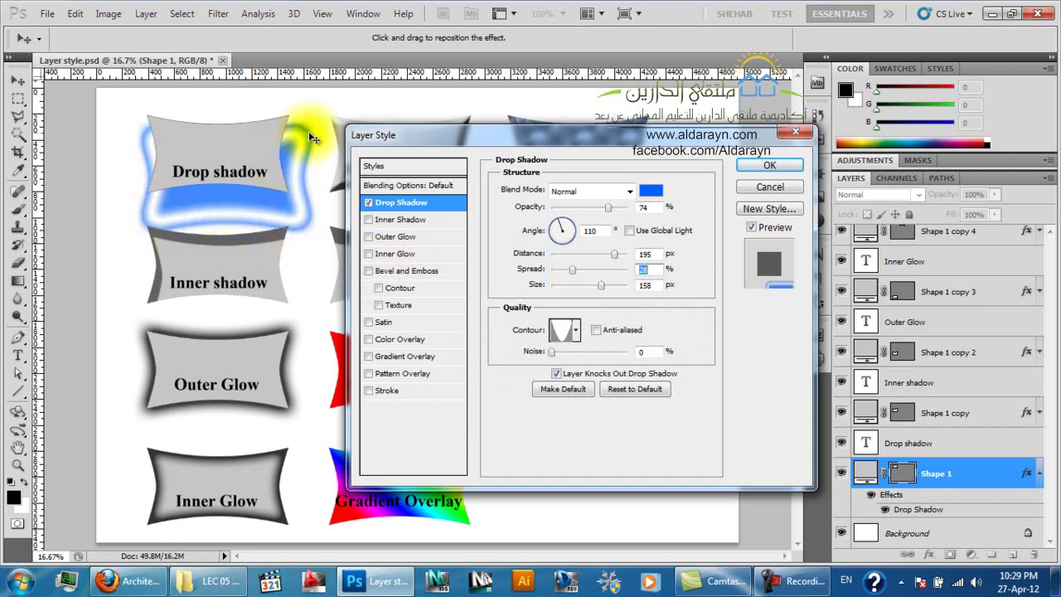
left_click(563, 330)
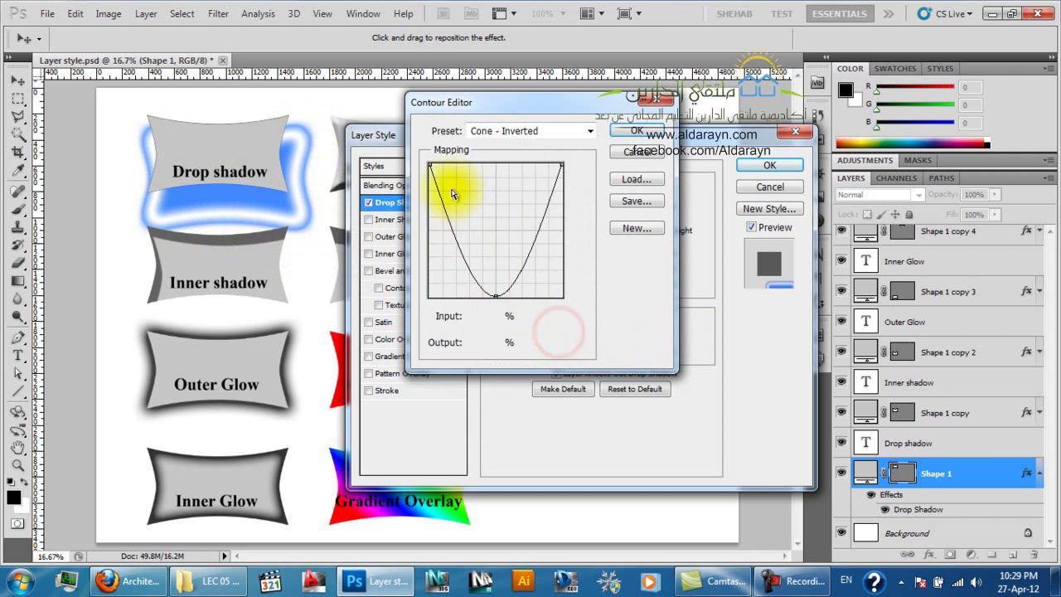
left_click(620, 152)
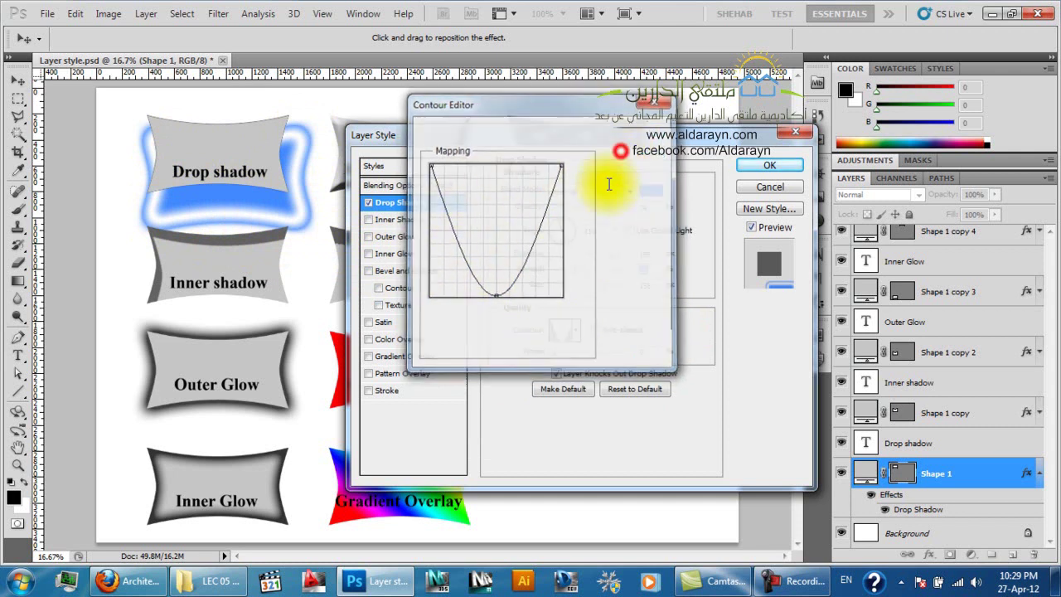
left_click(575, 331)
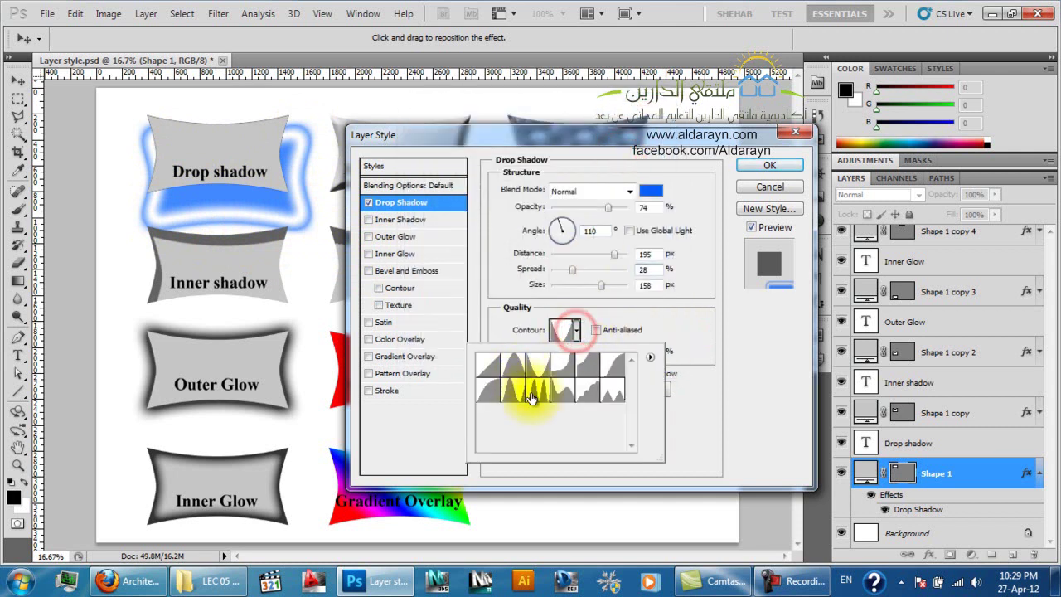
left_click(572, 330)
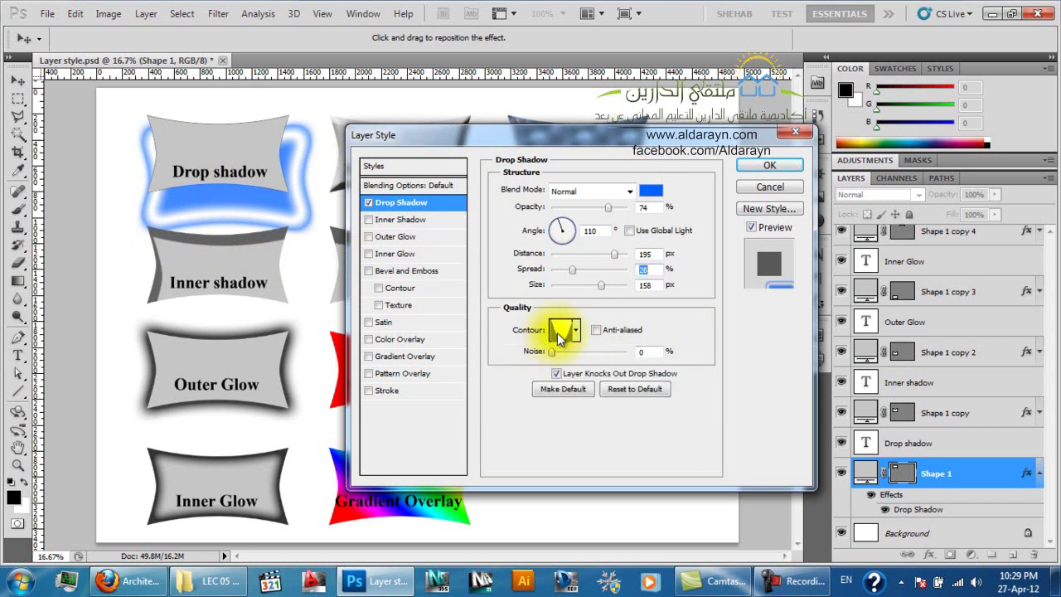
Reshape the shadow's contour into a custom curve, with its start point at 40% output and an added point at about 60% input, 51% output
left_click(557, 333)
left_click_drag(430, 165, 430, 244)
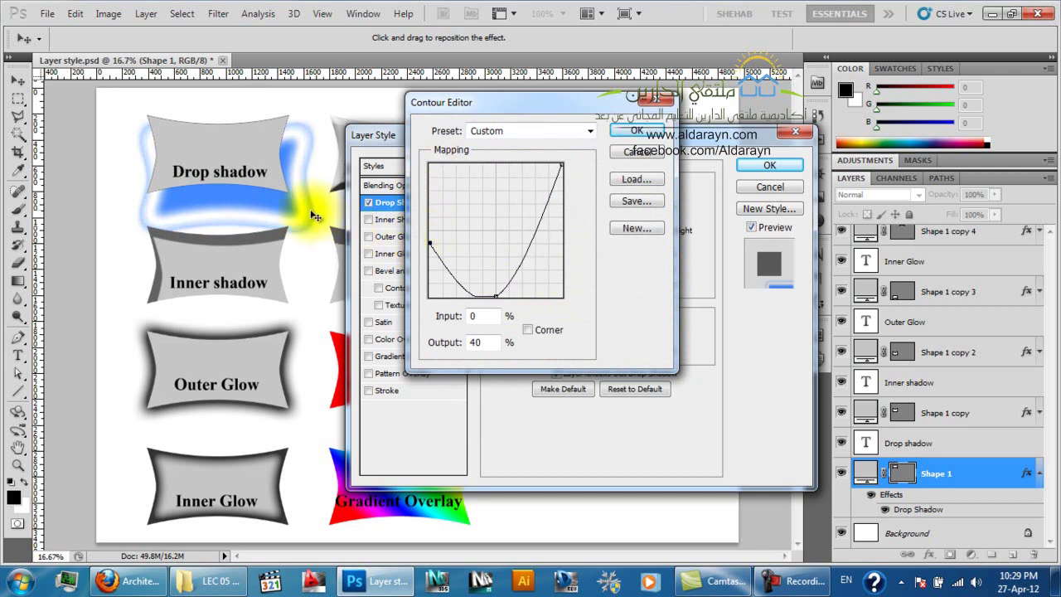
left_click_drag(495, 293, 502, 258)
left_click_drag(562, 166, 498, 147)
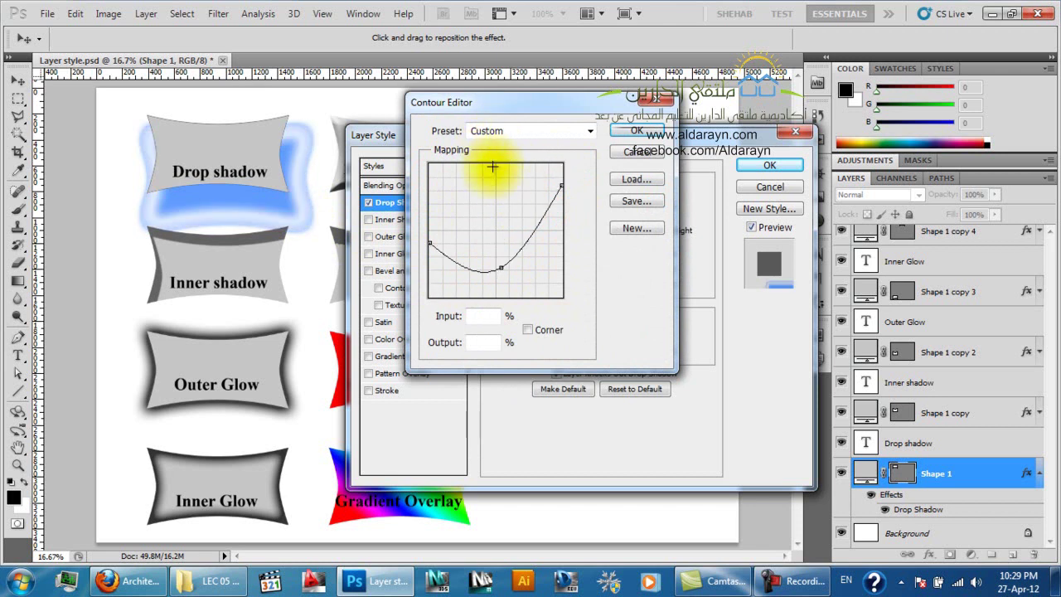
left_click(504, 224)
left_click_drag(504, 224, 510, 231)
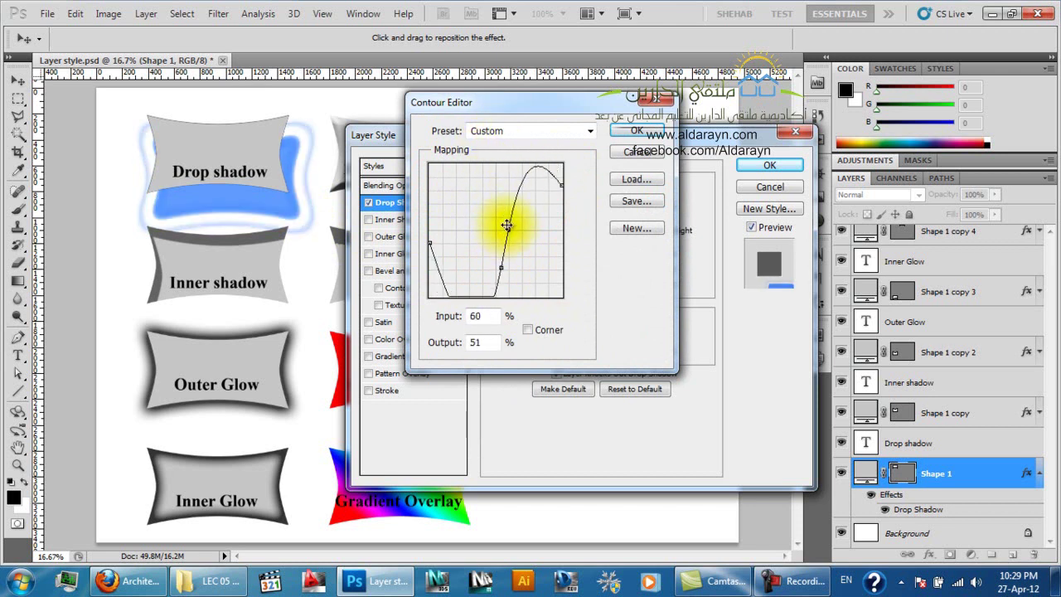
left_click(632, 130)
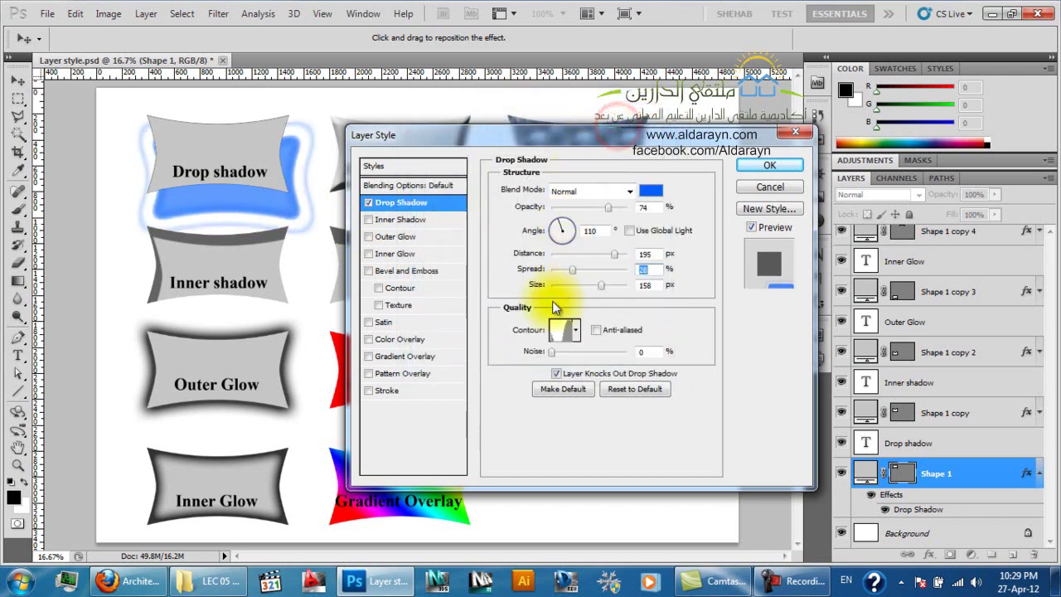
left_click(564, 329)
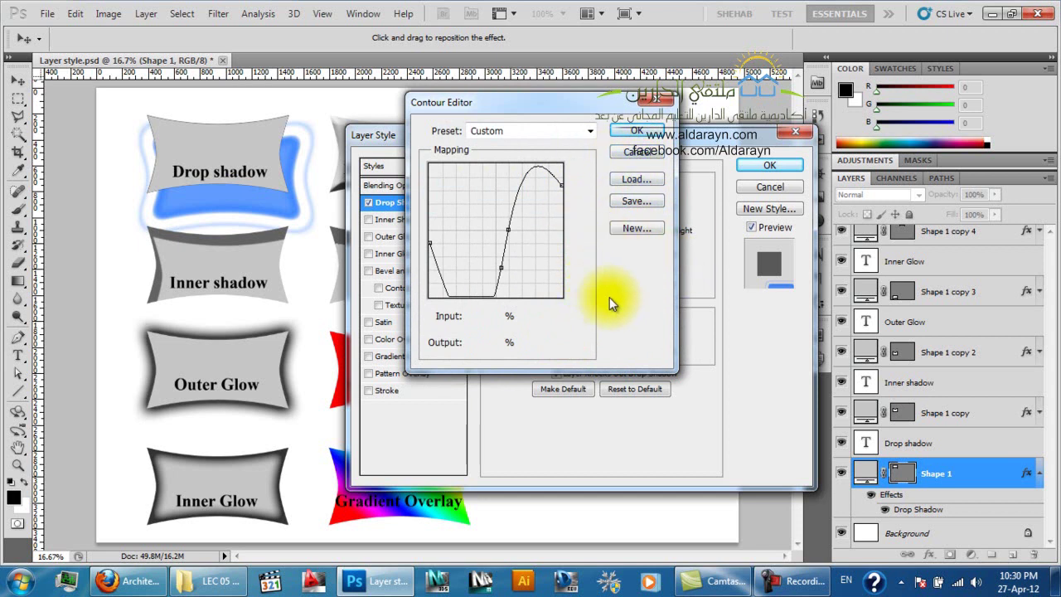
key("Return")
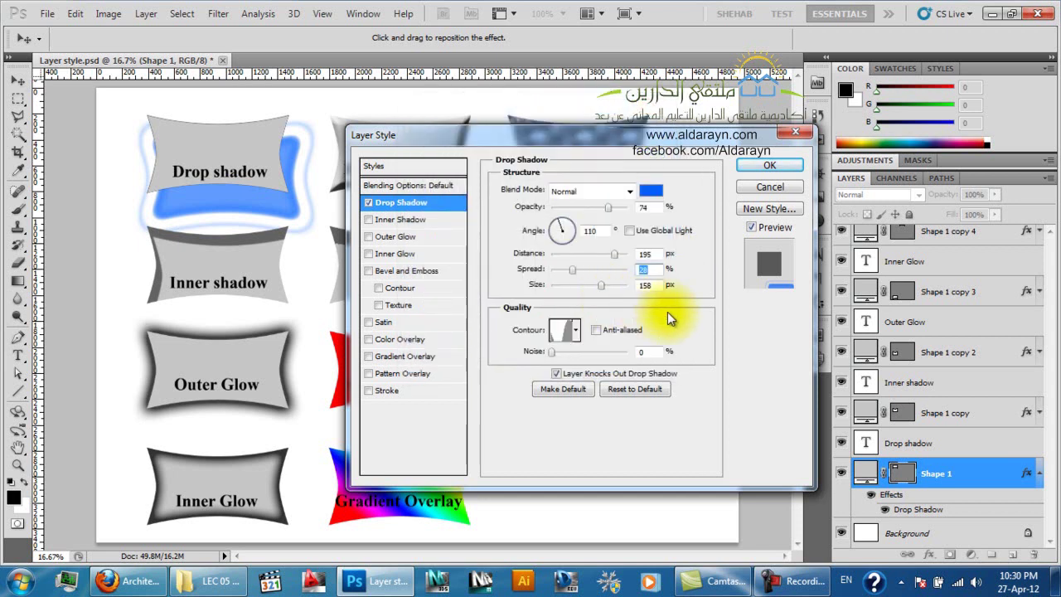
Enable Anti-aliased for the drop shadow's contour and set the shadow's noise to 88%
left_click(610, 333)
left_click(604, 334)
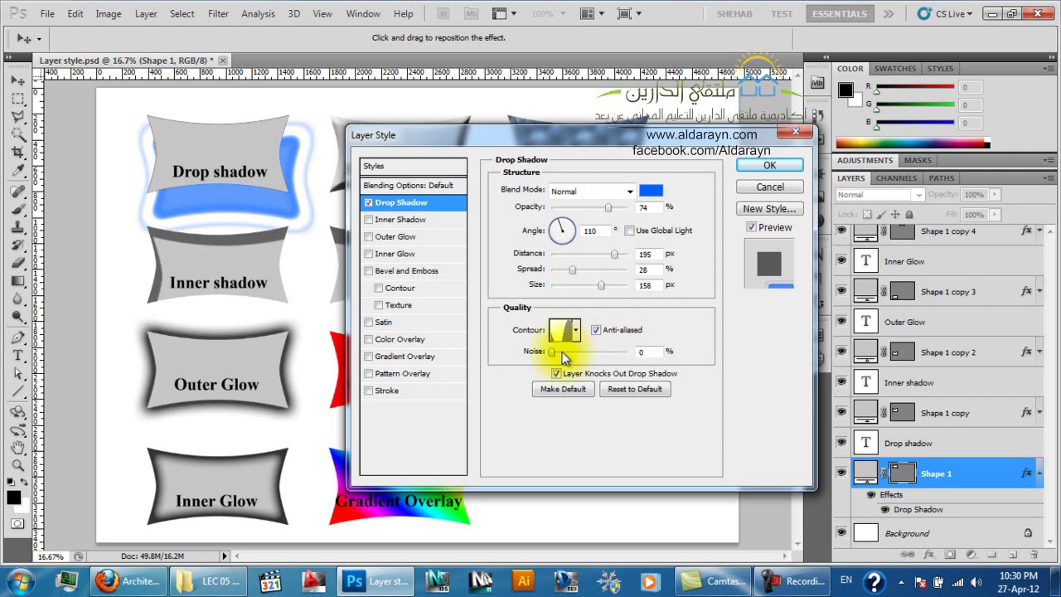
left_click_drag(548, 354, 584, 350)
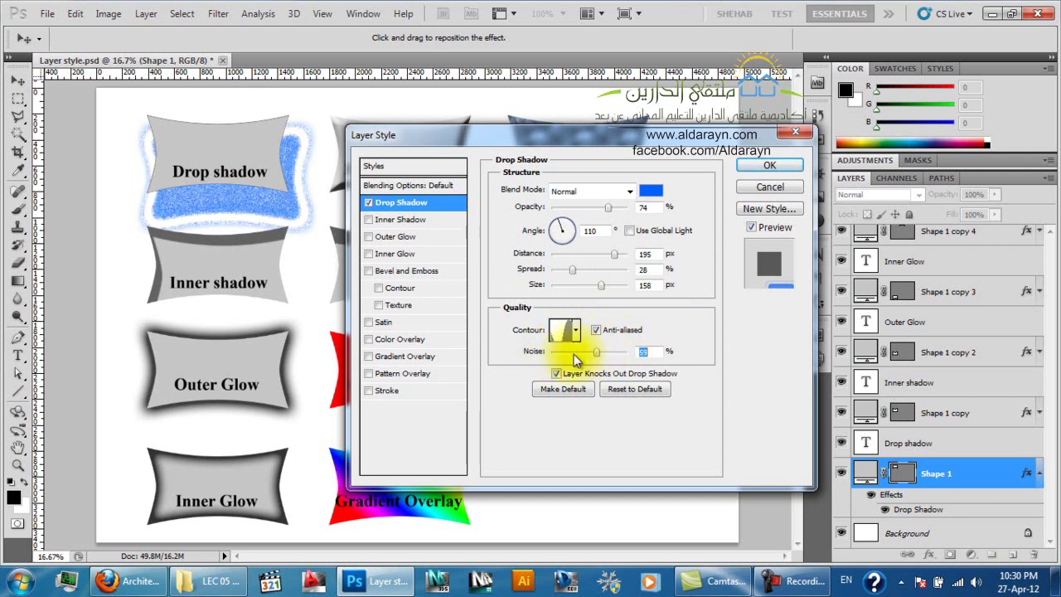
left_click_drag(620, 350, 618, 351)
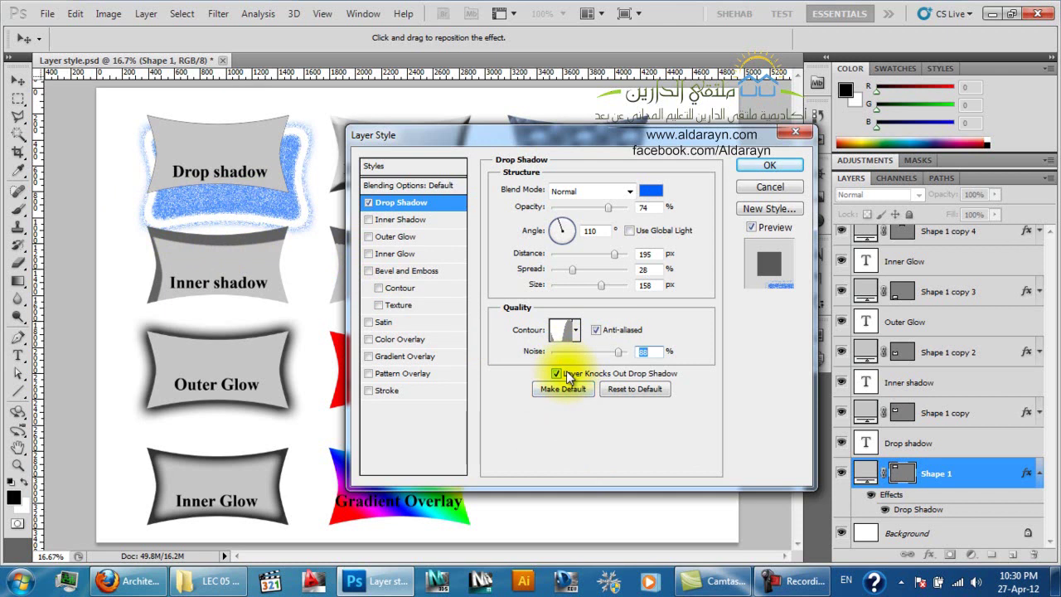
Set Shape 1's fill opacity to 0% in its Blending Options, keeping the layer opacity at 100%
left_click(367, 186)
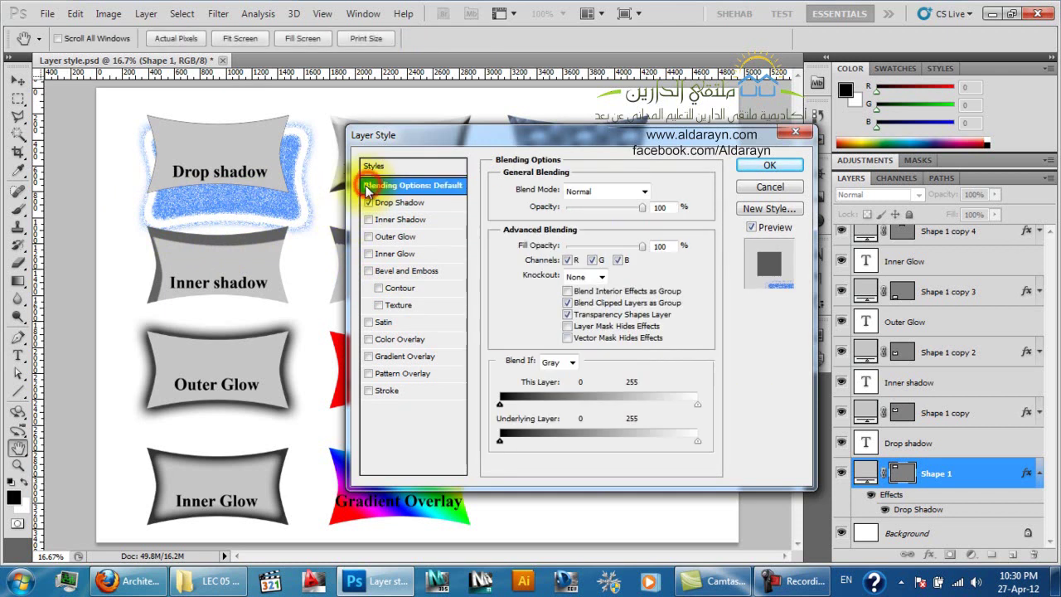
left_click_drag(643, 249, 493, 248)
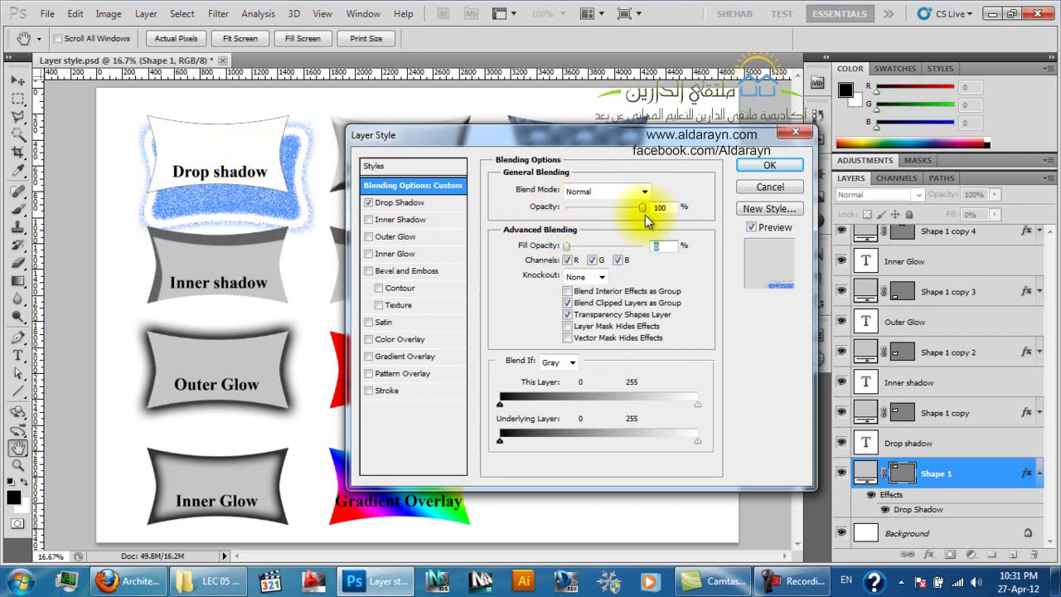
left_click_drag(644, 208, 670, 208)
left_click_drag(567, 246, 505, 227)
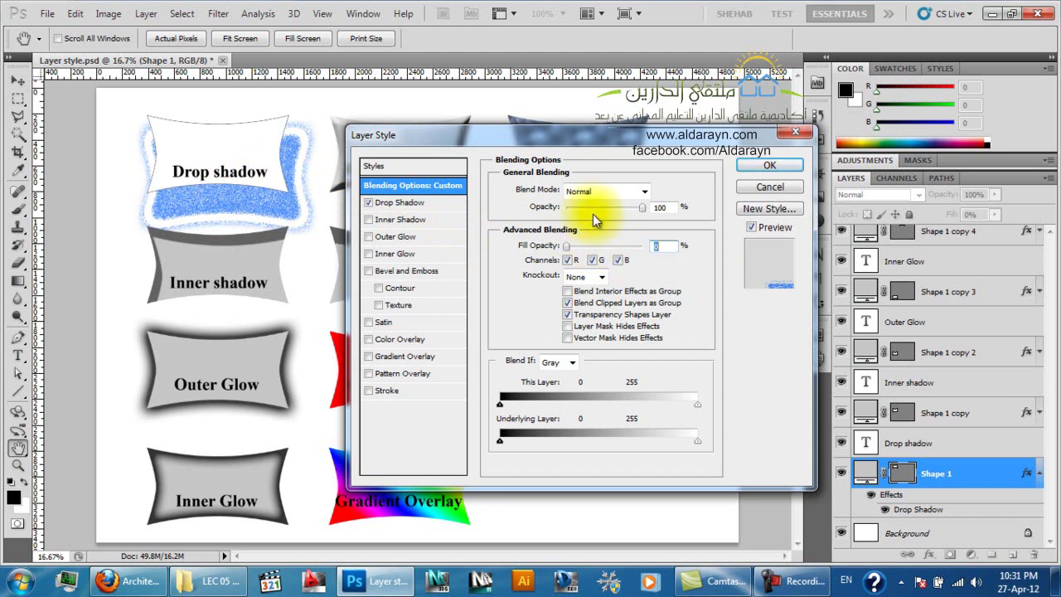
mouse_move(566, 251)
left_mouse_down()
mouse_move(605, 238)
mouse_move(583, 244)
left_mouse_up()
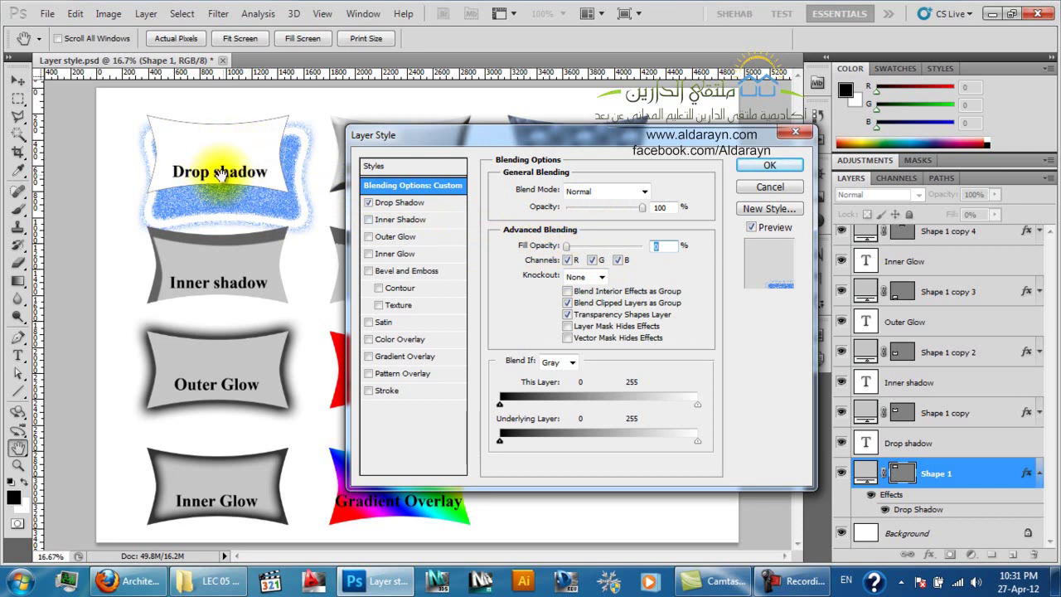
Turn off Layer Knocks Out Drop Shadow for Shape 1 and set its fill opacity to 100%
left_click(405, 203)
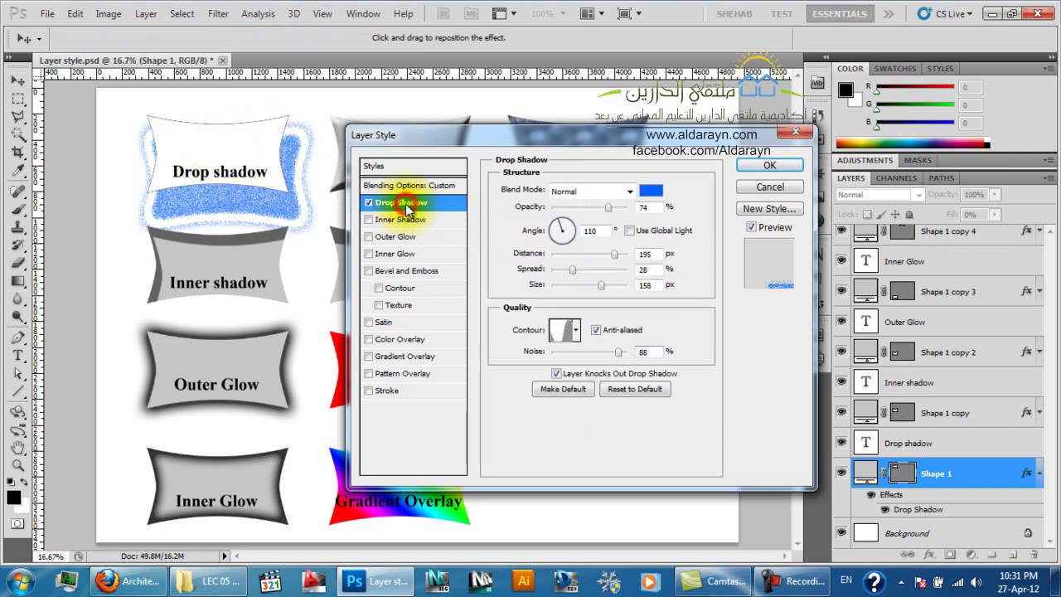
left_click(557, 374)
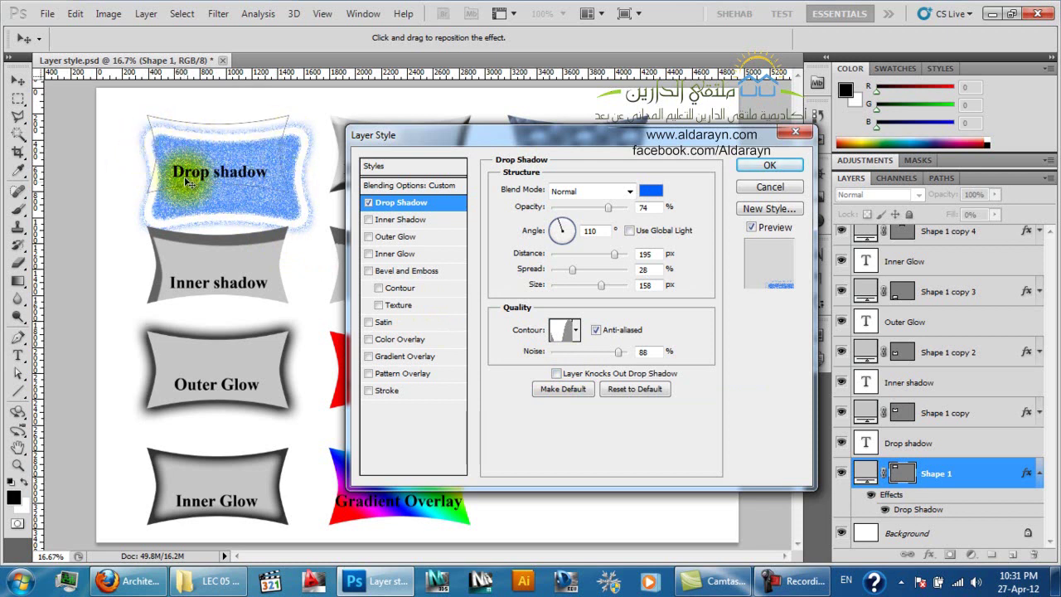
left_click(406, 185)
left_click_drag(559, 246, 687, 252)
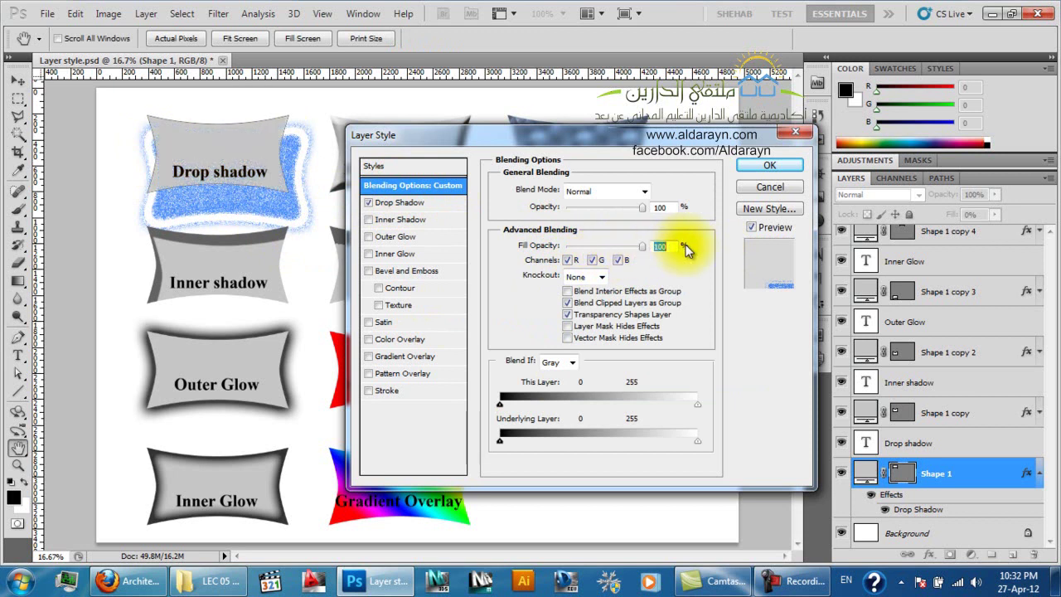
left_click(403, 204)
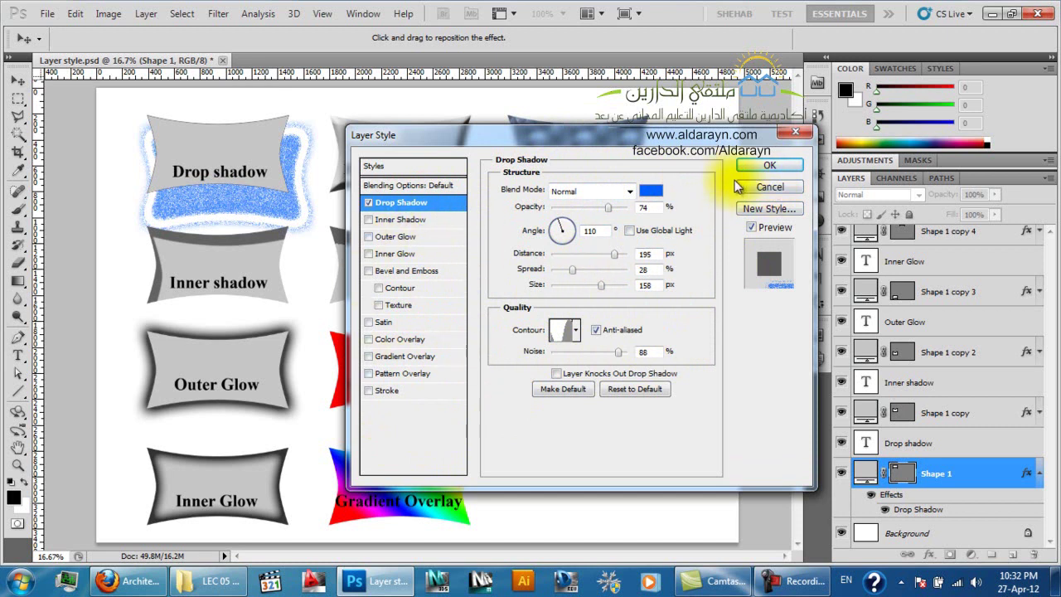
Store Shape 1's current Drop Shadow settings as the default for that effect
left_click(142, 589)
left_click(142, 590)
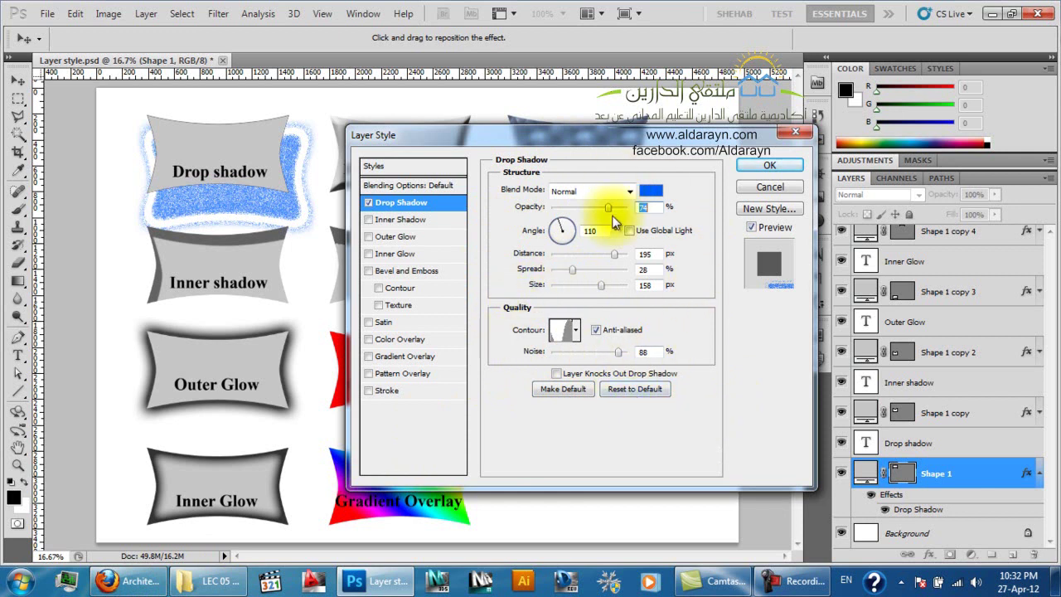
left_click(555, 389)
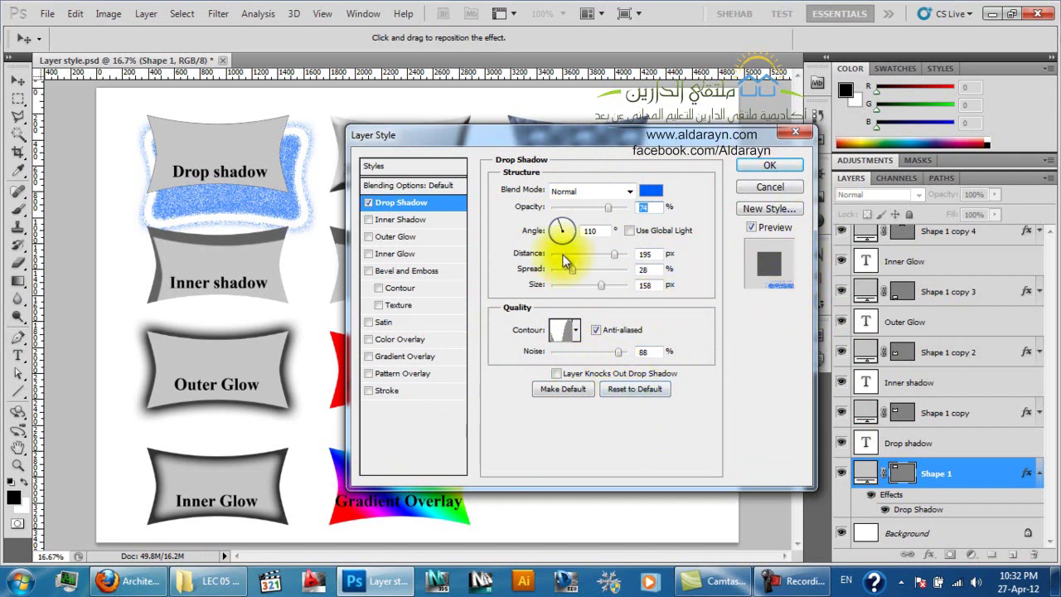
Switch to the WizIQ class in Firefox and read through the recent attendee chat messages
left_click(156, 583)
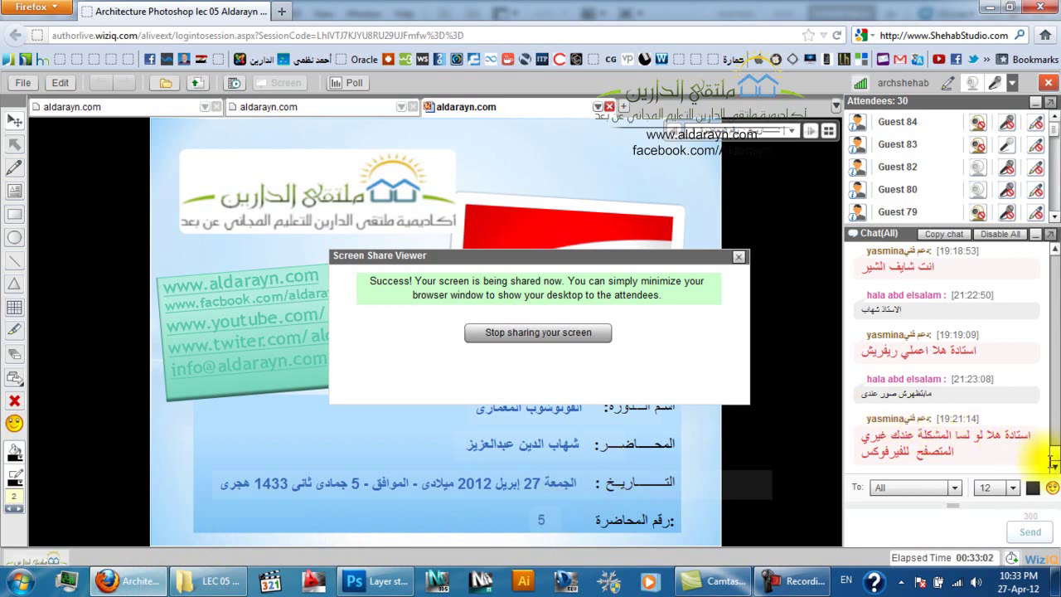
scroll(1055, 459, "up", 1)
scroll(1051, 448, "up", 5)
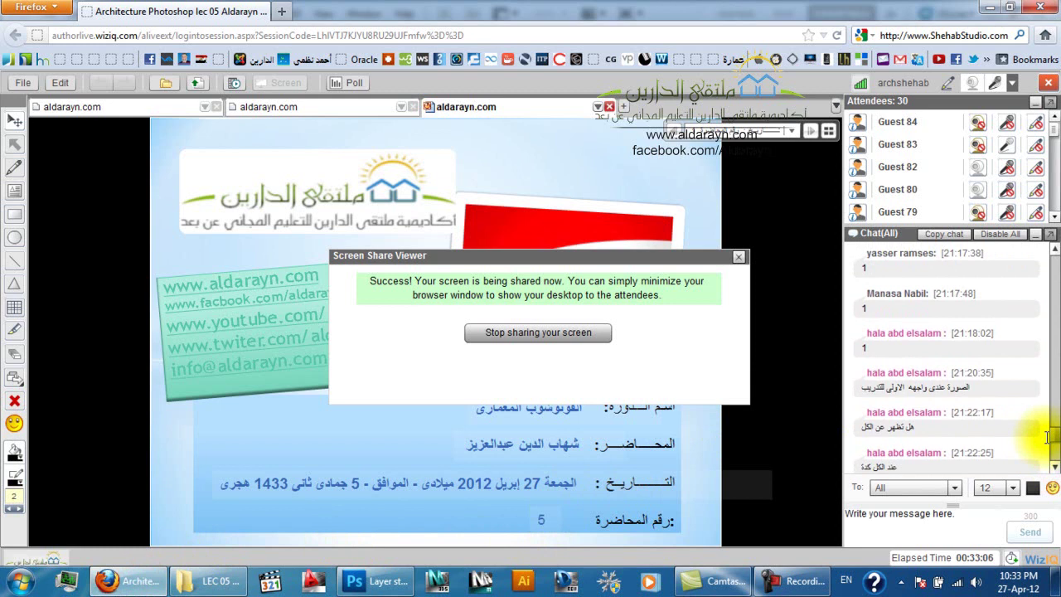
scroll(1046, 437, "down", 4)
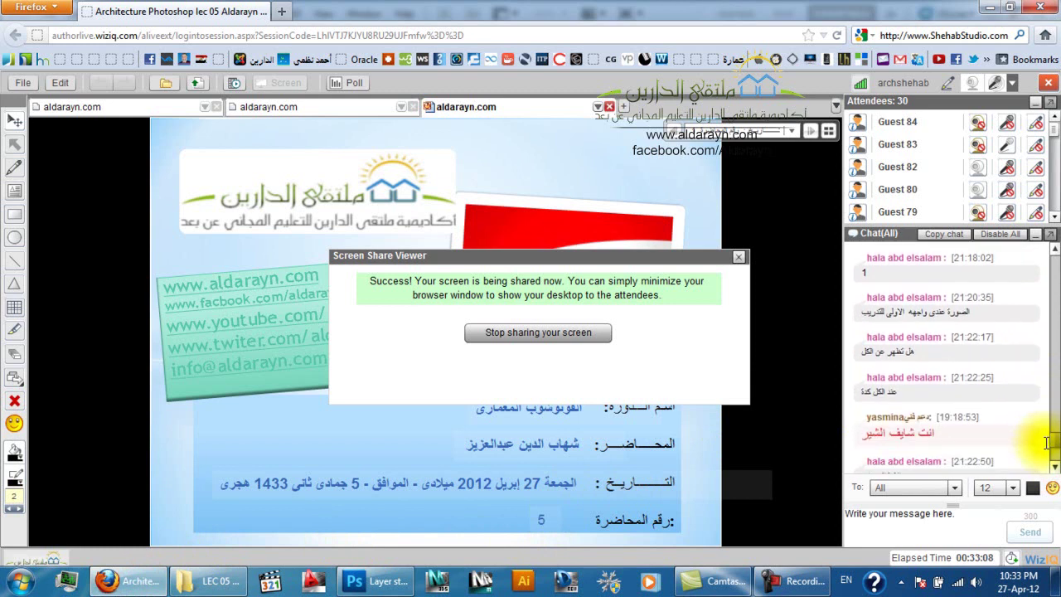
scroll(1048, 448, "down", 1)
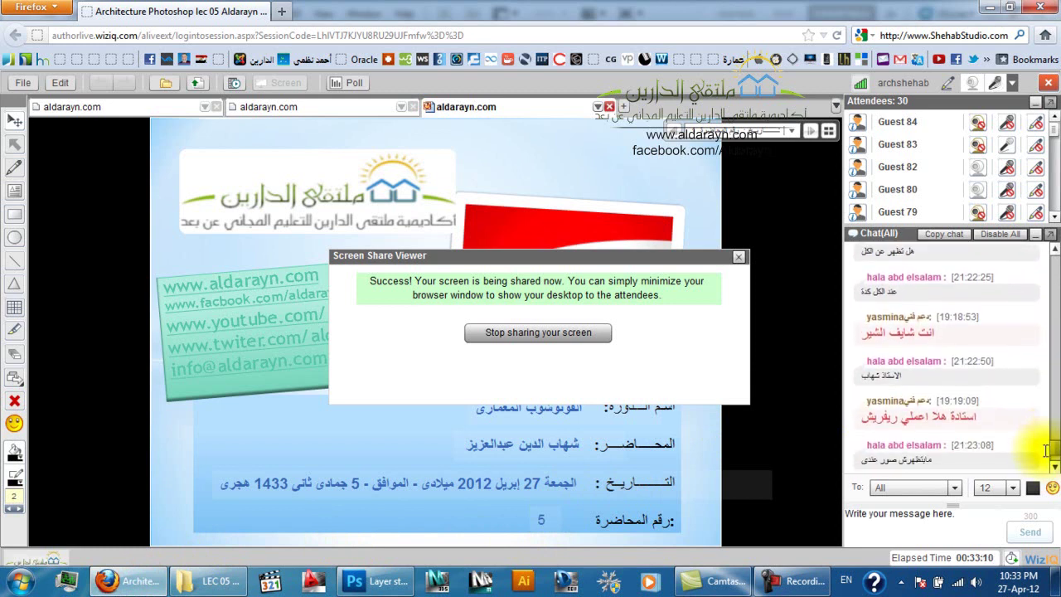
scroll(1047, 450, "down", 1)
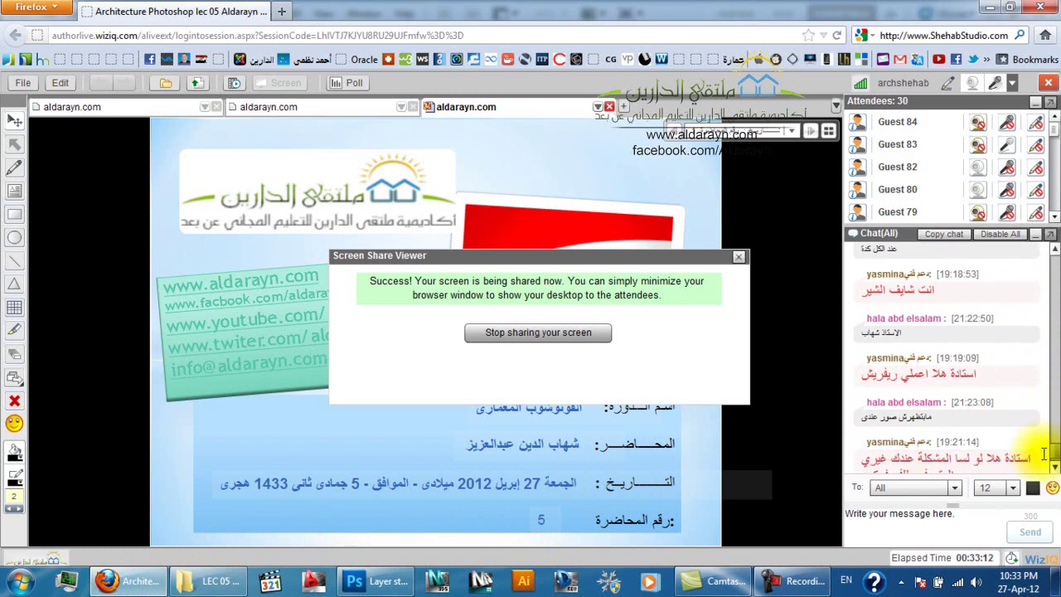
scroll(1045, 452, "down", 1)
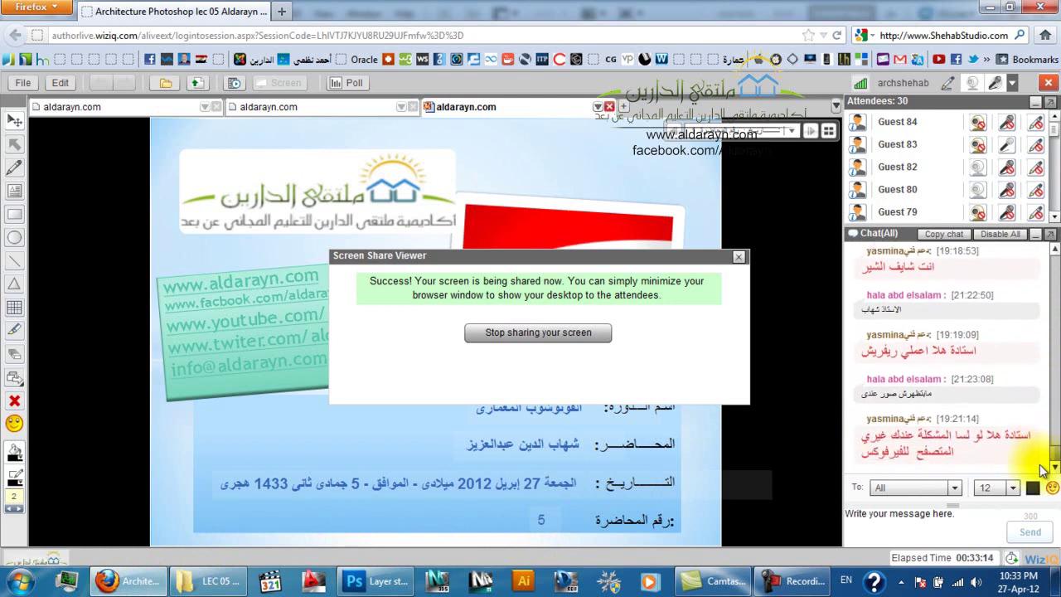
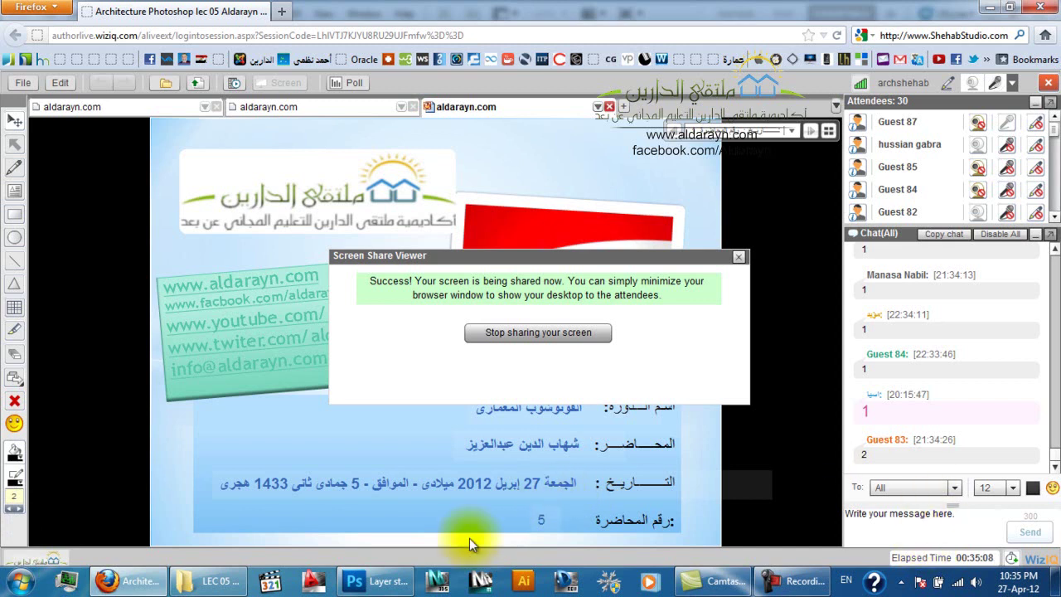
Switch back to Photoshop and replace Shape 1's Drop Shadow effect with an Inner Shadow
left_click(368, 584)
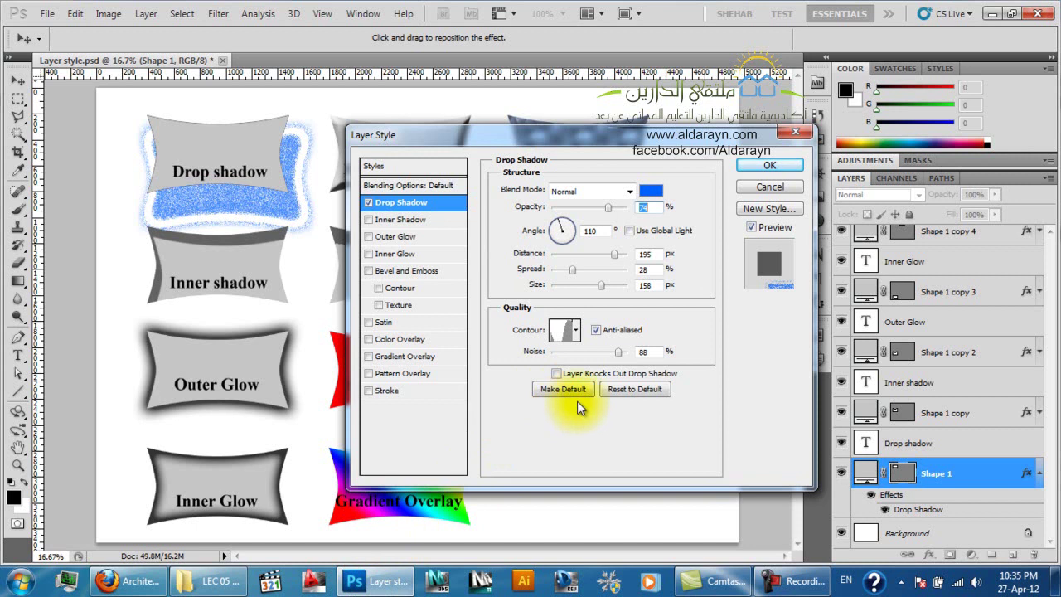
left_click(368, 203)
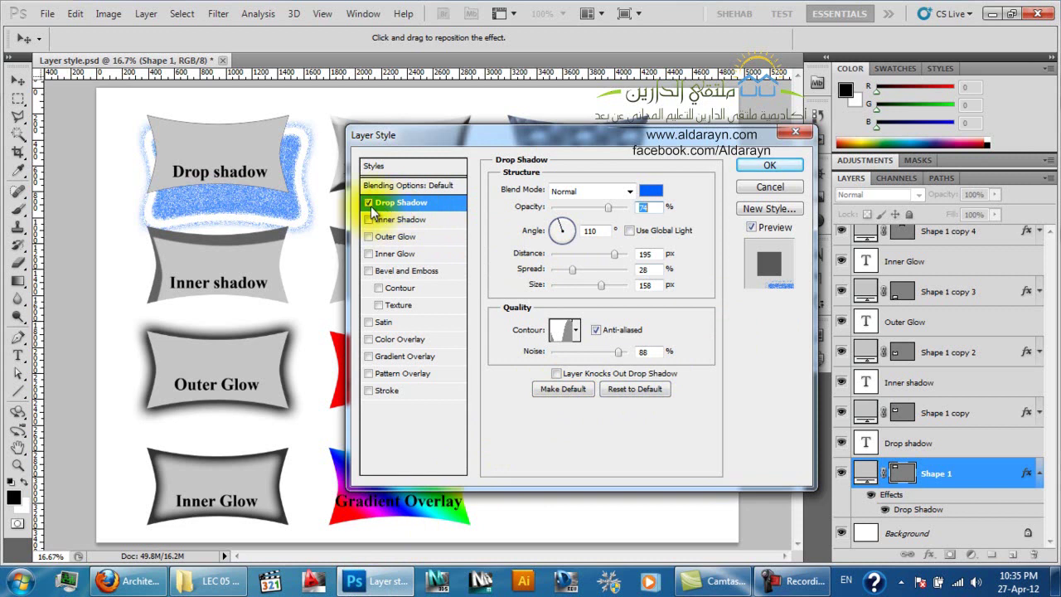
left_click(368, 219)
left_click(390, 222)
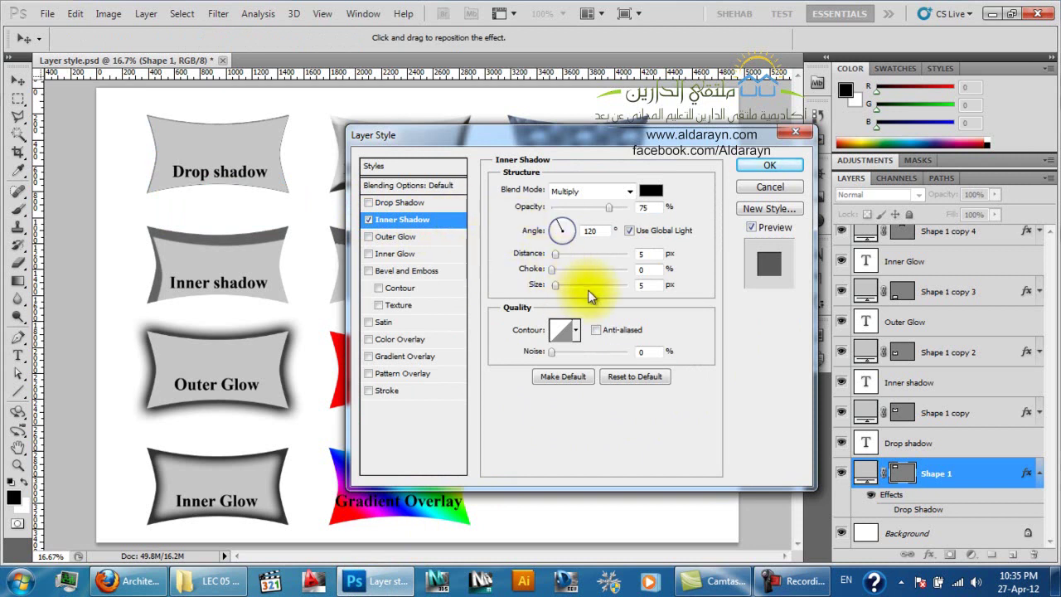
Compare Shape 1's Drop Shadow and Inner Shadow settings, leaving only Inner Shadow enabled
left_click(432, 203)
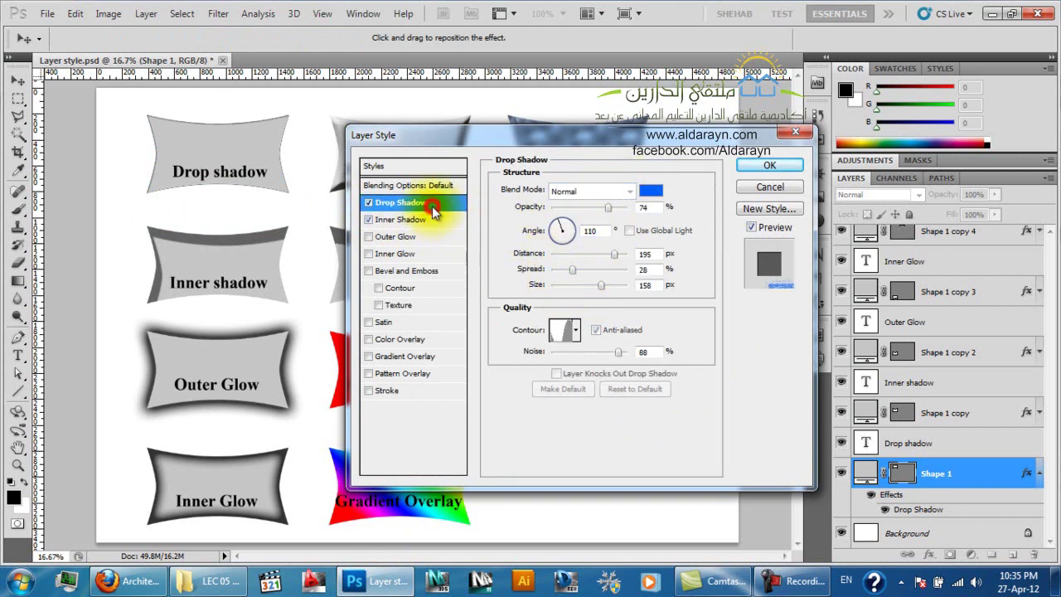
left_click(431, 219)
left_click(432, 203)
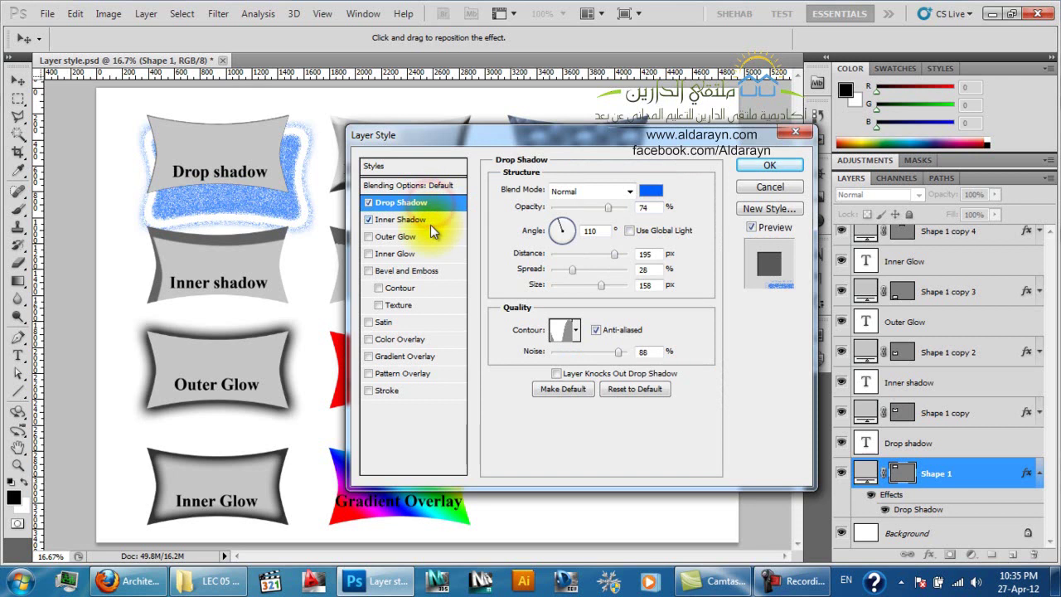
left_click(431, 220)
left_click(432, 203)
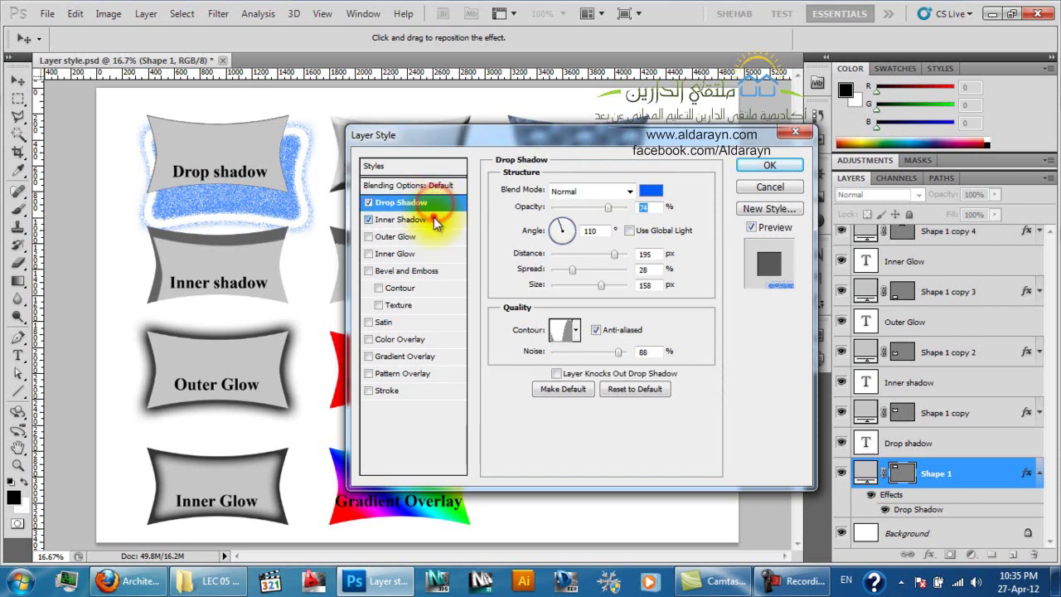
left_click(431, 219)
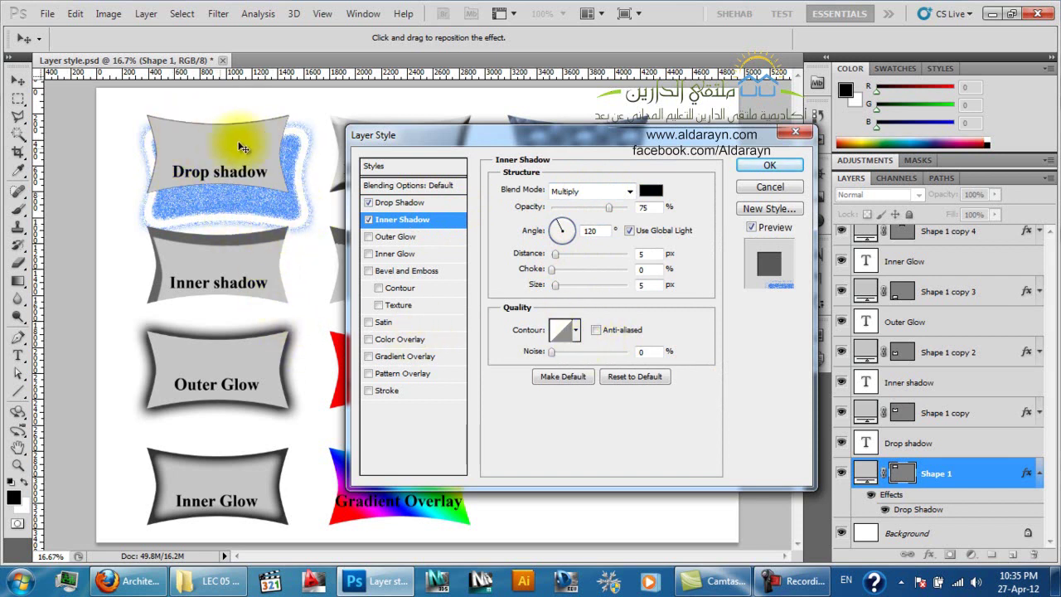
left_click(368, 202)
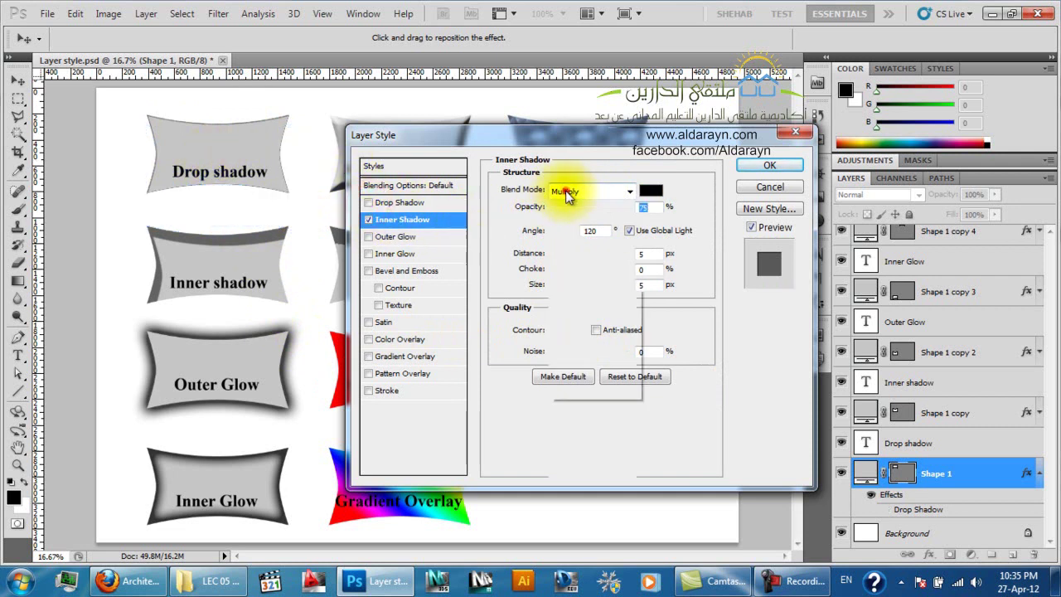
Set Shape 1's Inner Shadow blend mode to Normal, increase its distance and lower its opacity to 23%
left_click(572, 191)
left_click(572, 8)
left_click_drag(561, 254, 616, 259)
mouse_move(608, 207)
left_mouse_down()
mouse_move(580, 206)
mouse_move(596, 200)
left_mouse_up()
Colour Shape 1's inner shadow green (#09c81b) and set its distance to 258 px, choke to 16% and size to 43 px
left_click(651, 190)
left_click(572, 310)
left_click_drag(605, 362, 604, 401)
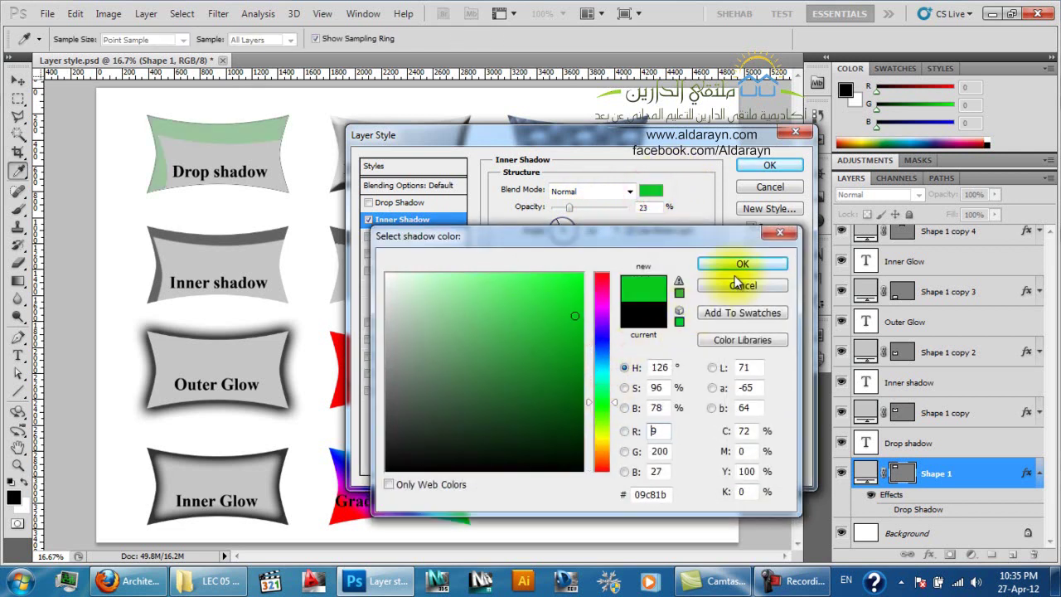
left_click(742, 264)
left_click_drag(552, 270, 591, 255)
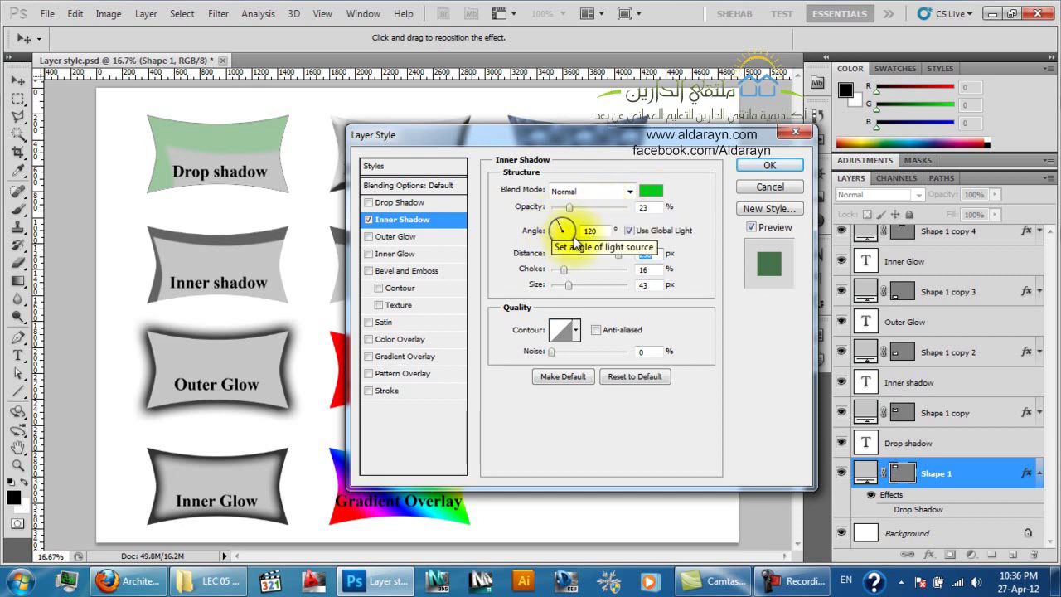
key("Tab")
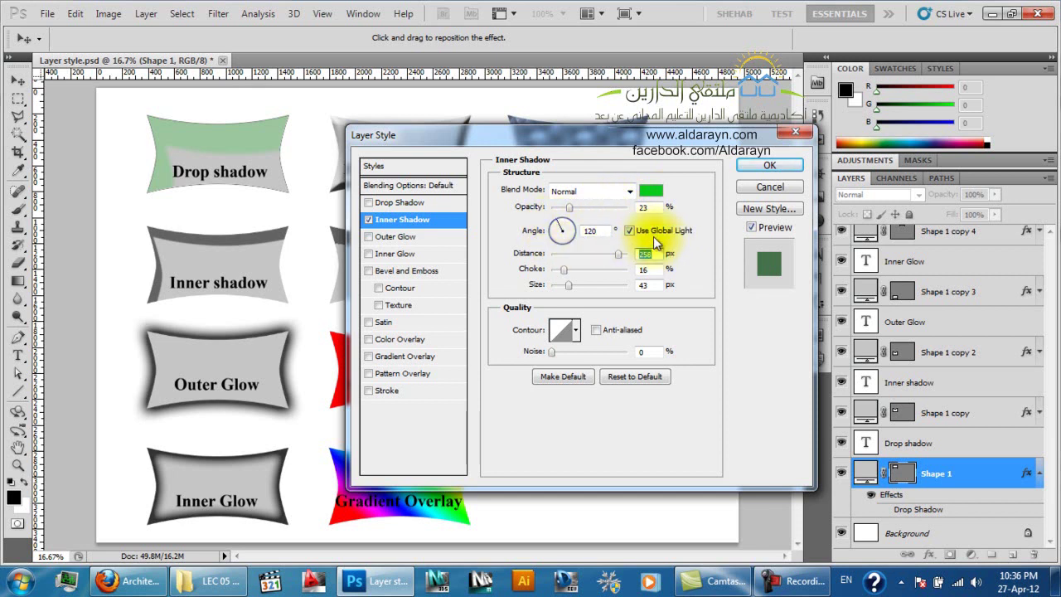
Turn off Use Global Light for the inner shadow and set its angle to -125°, distance to 91 px and choke to 8%
left_click(632, 233)
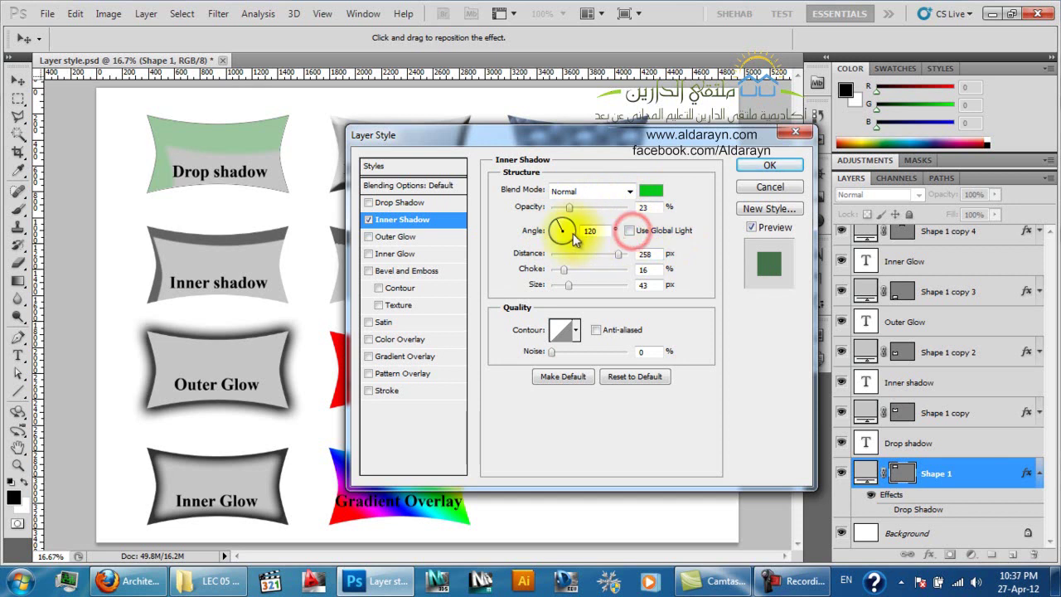
left_click_drag(561, 231, 563, 241)
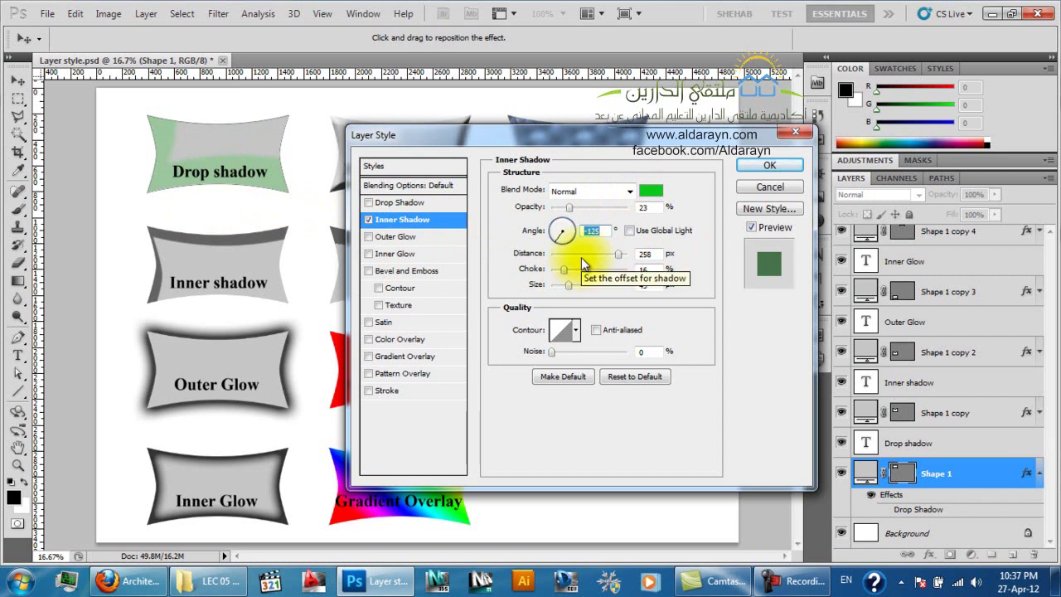
left_click_drag(616, 257, 606, 254)
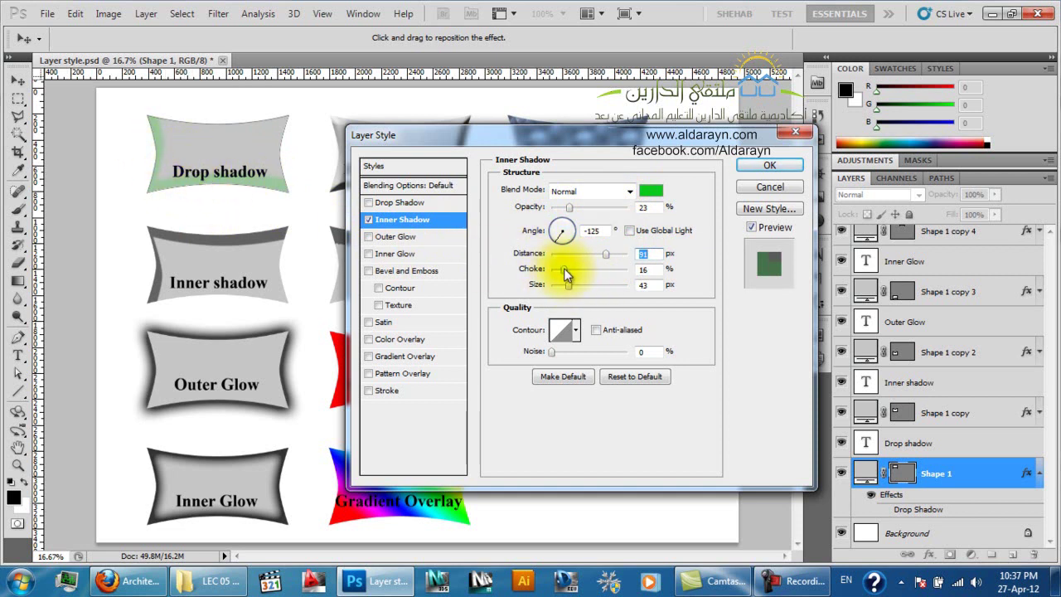
left_click_drag(566, 269, 557, 274)
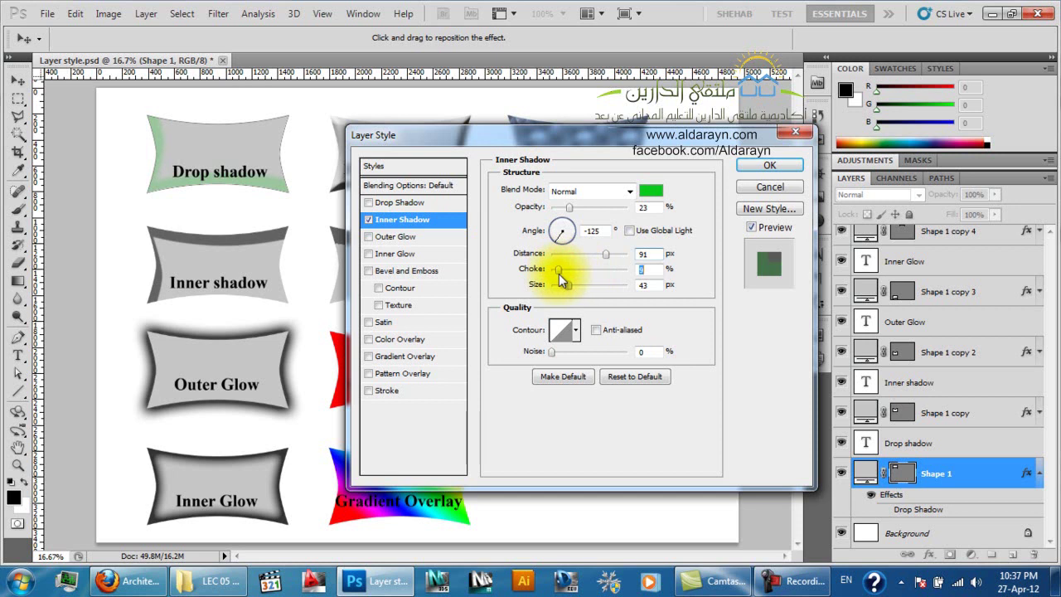
Check Drop Shadow alongside Inner Shadow, turn it off again, and set the inner shadow's choke to 39% and size to 180 px
left_click(408, 211)
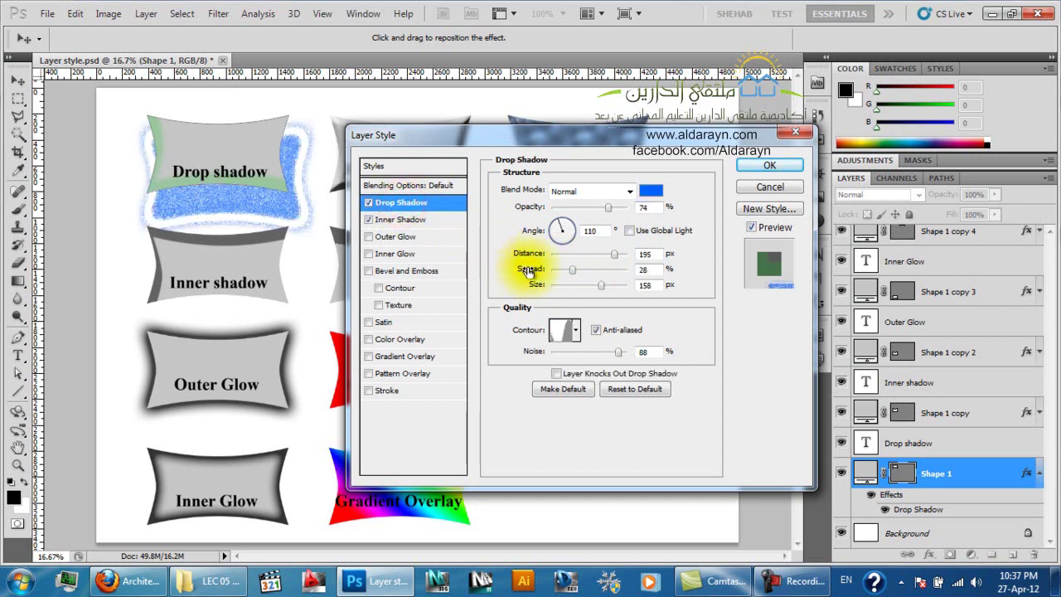
left_click(404, 220)
left_click(368, 202)
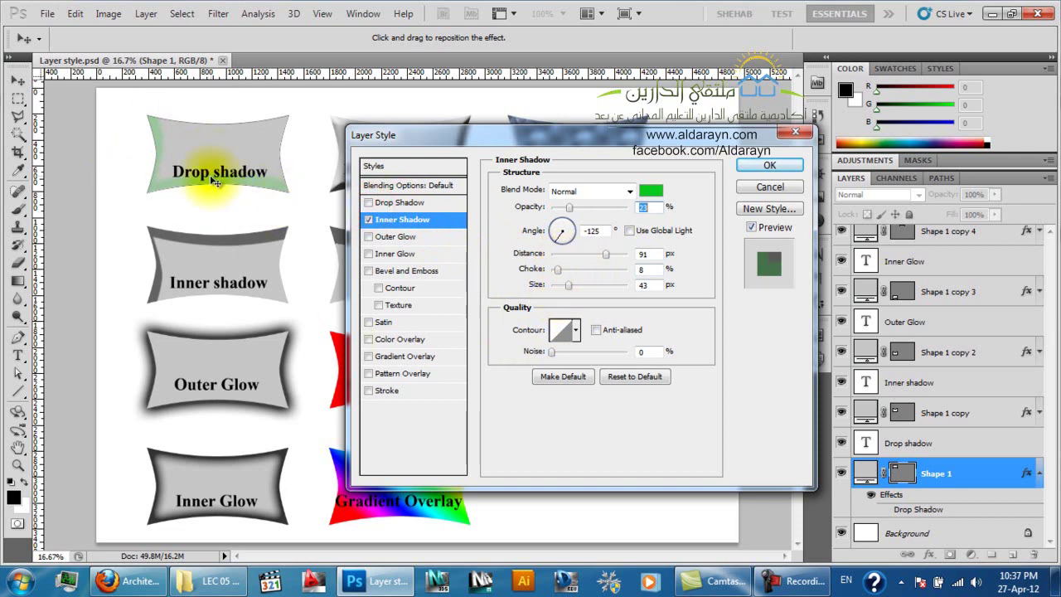
left_click_drag(569, 286, 608, 292)
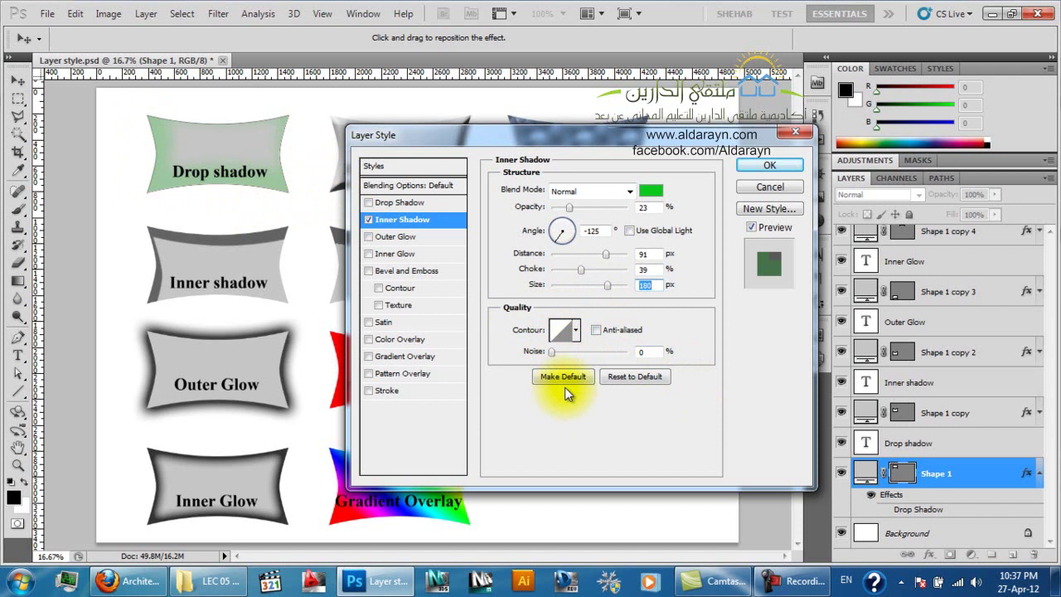
left_click(780, 166)
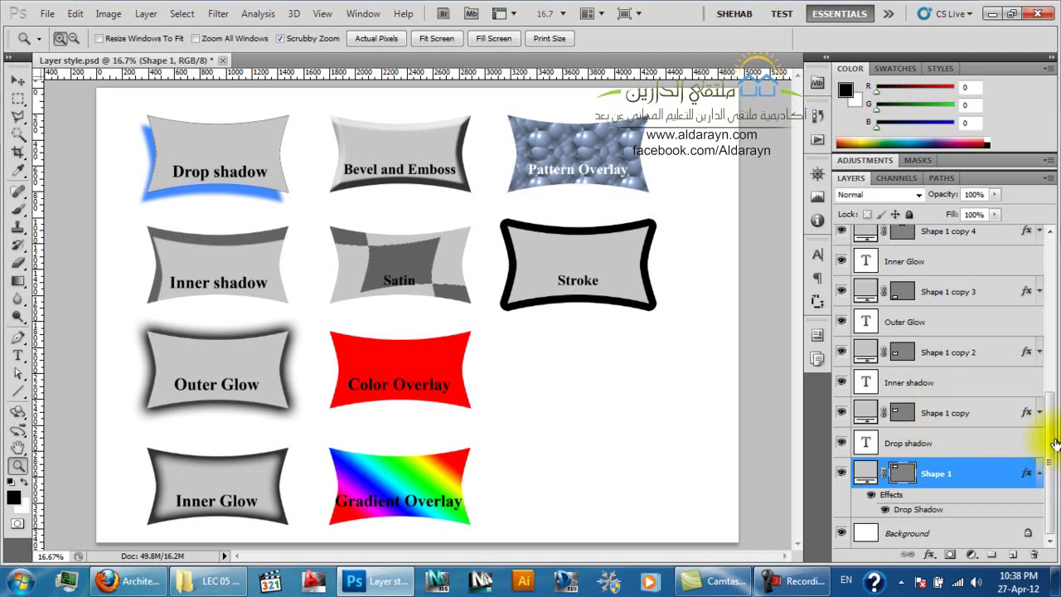
Collapse Shape 1's effects list and open the Outer Glow settings of Shape 1 copy 2
left_click(1041, 473)
left_click(1039, 442)
left_click(1039, 442)
left_click(977, 382)
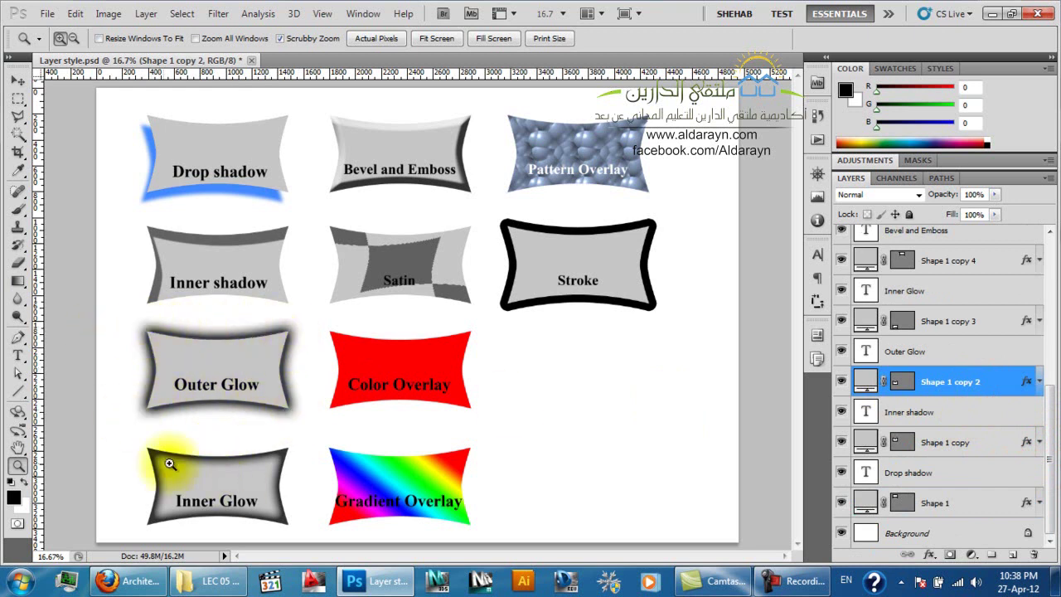
left_click(1038, 383)
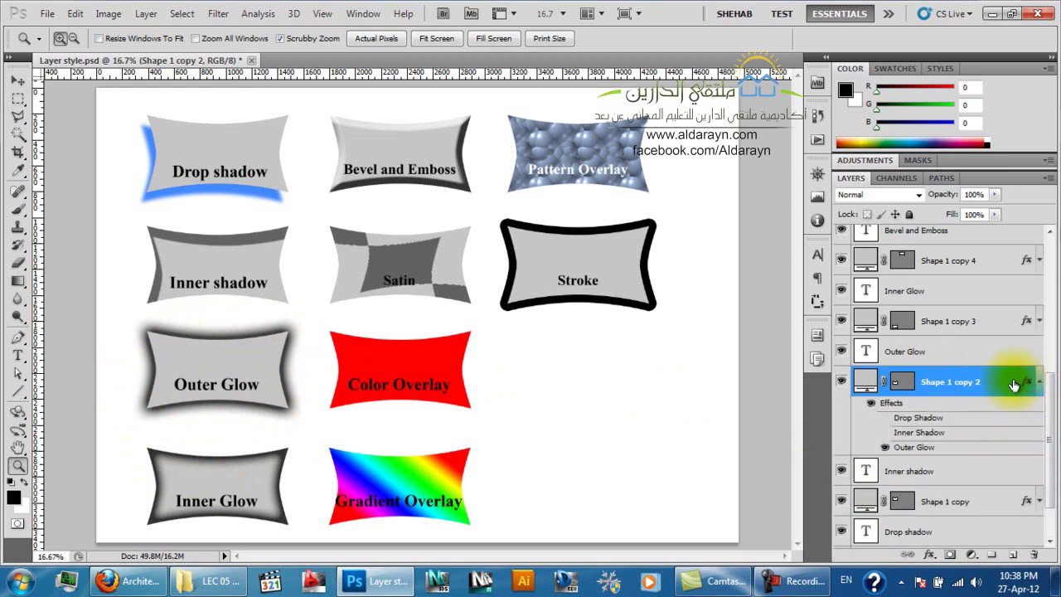
double_click(929, 448)
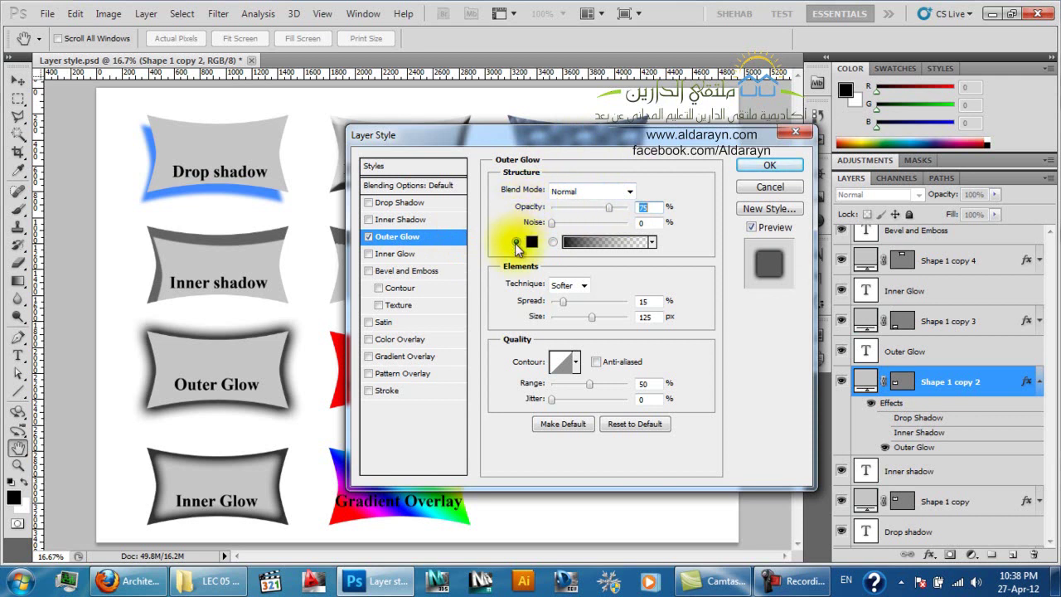
Set the outer glow's opacity to 97% with 0% noise and change its colour to red
mouse_move(610, 207)
left_mouse_down()
mouse_move(570, 213)
mouse_move(633, 214)
mouse_move(570, 217)
mouse_move(627, 209)
left_mouse_up()
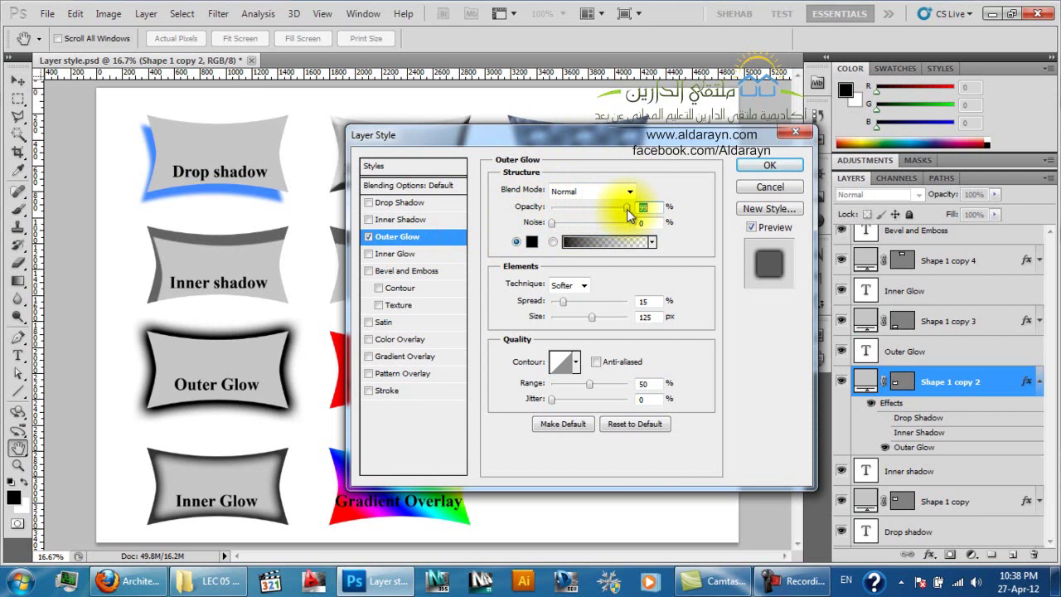
mouse_move(552, 222)
left_mouse_down()
mouse_move(640, 221)
mouse_move(539, 230)
left_mouse_up()
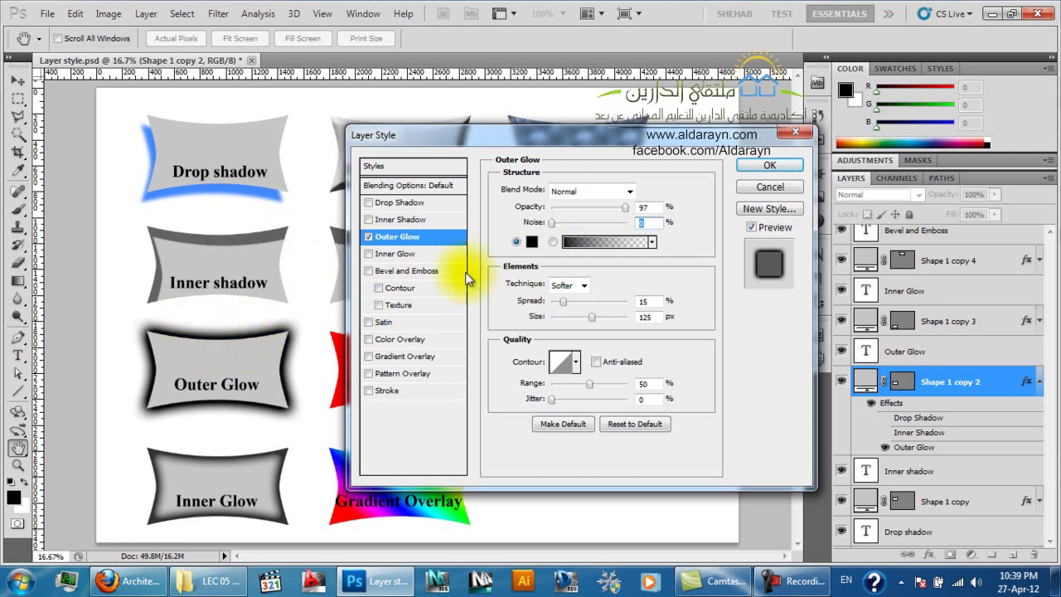
left_click(531, 240)
left_click(566, 290)
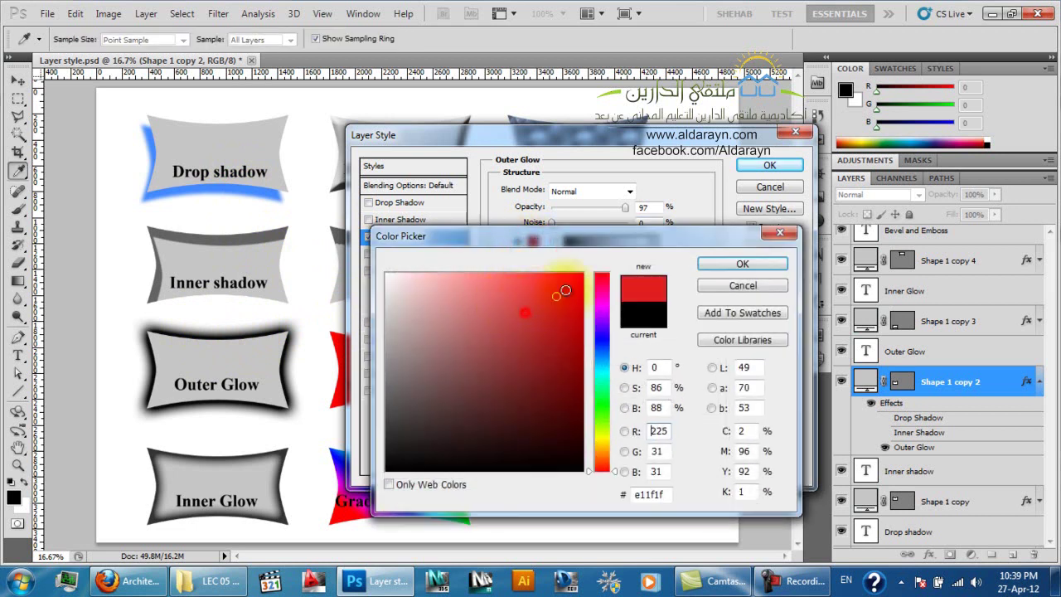
left_click(743, 264)
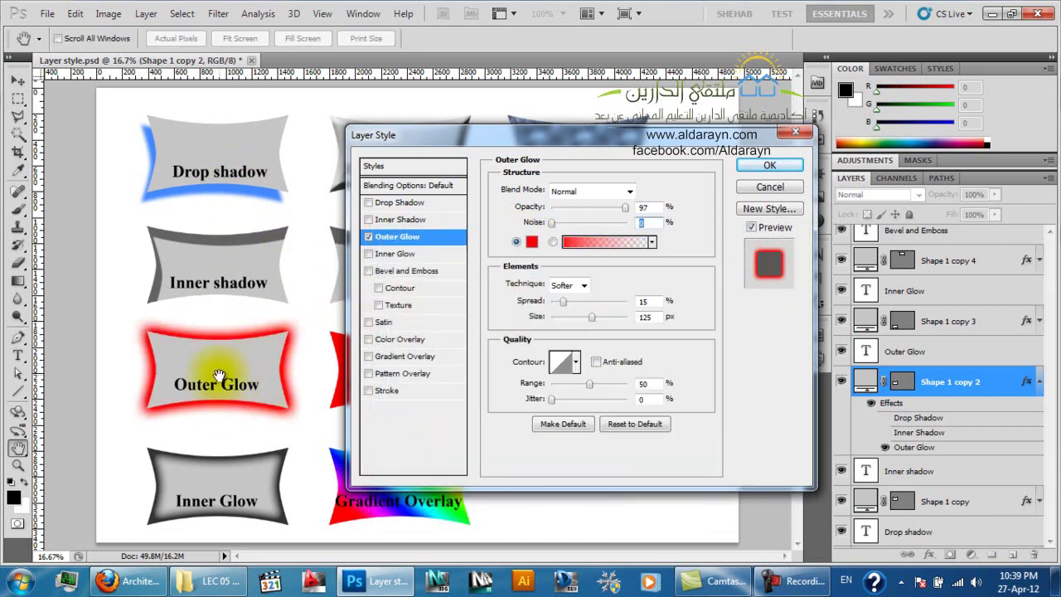
Switch the outer glow to a gradient fill, try the Red, Green preset and apply the Violet, Orange preset
left_click(553, 242)
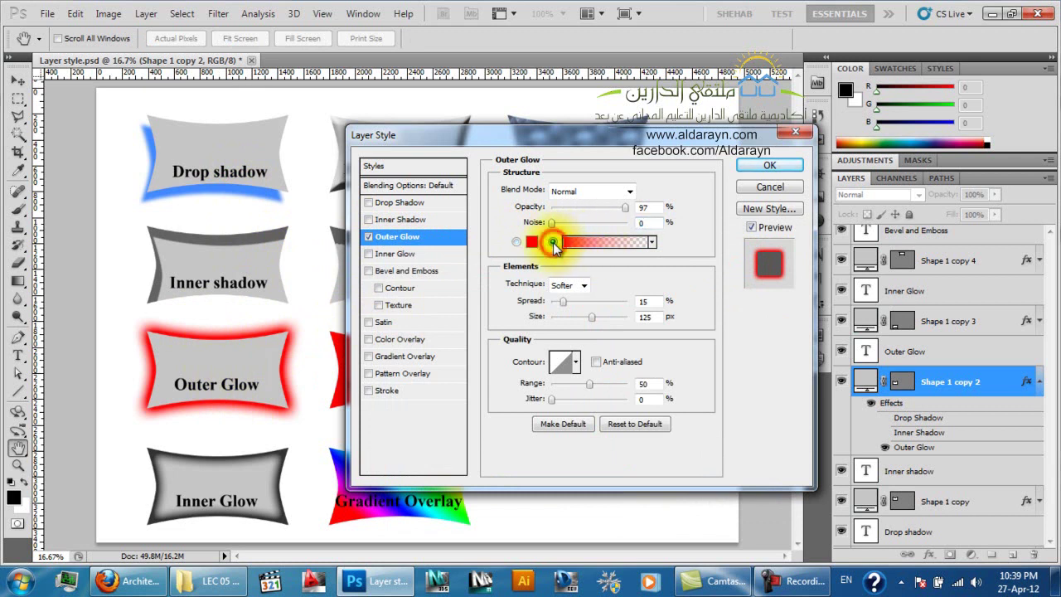
left_click(626, 242)
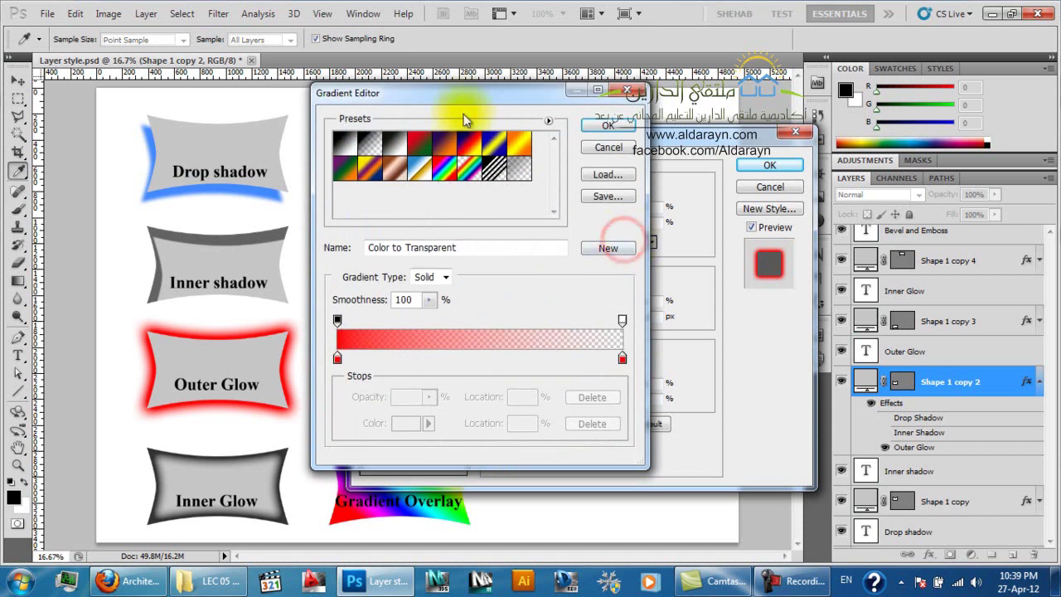
left_click_drag(474, 101, 795, 28)
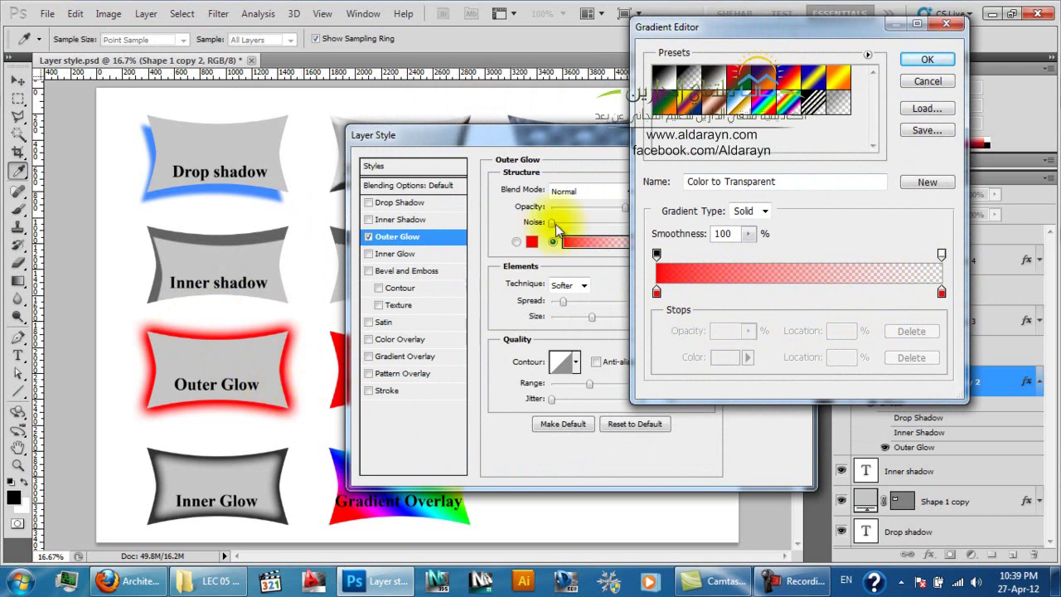
left_click(747, 83)
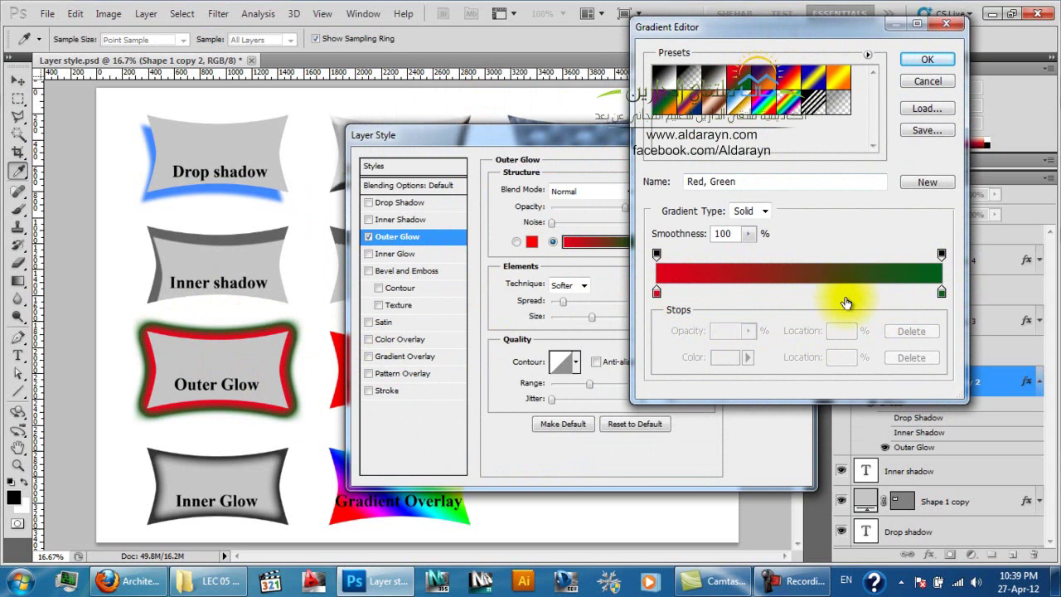
left_click(751, 80)
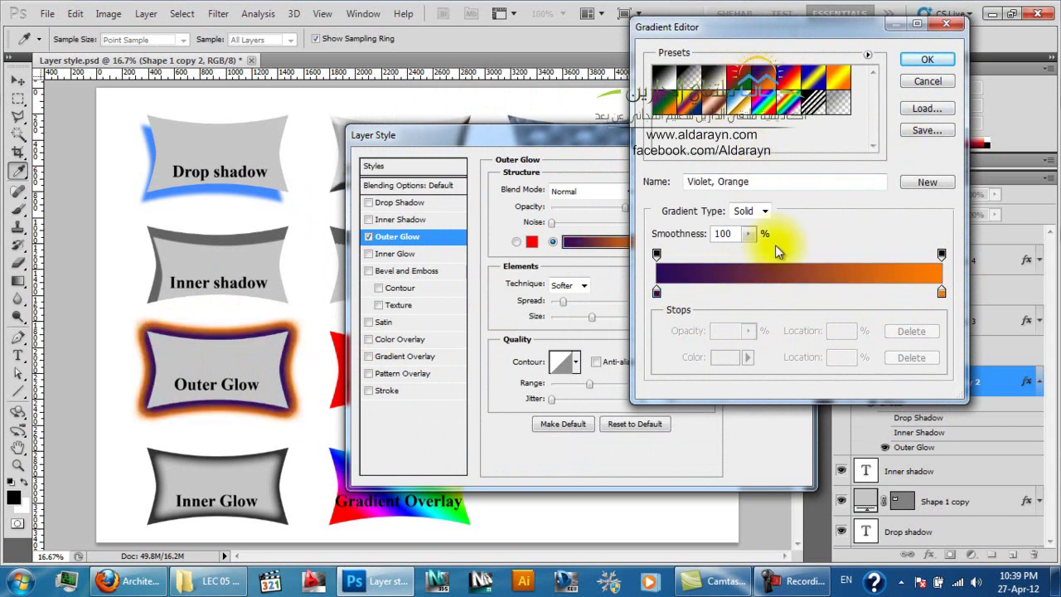
left_click(925, 59)
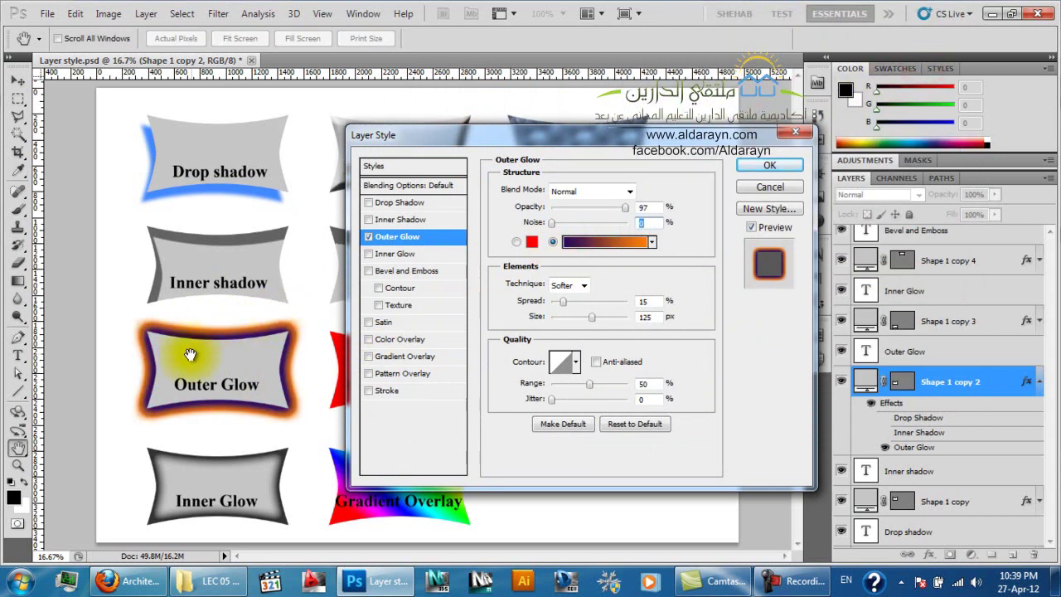
Open the outer glow's gradient for editing, load the Foreground to Background preset and add it as a new preset
left_click(587, 243)
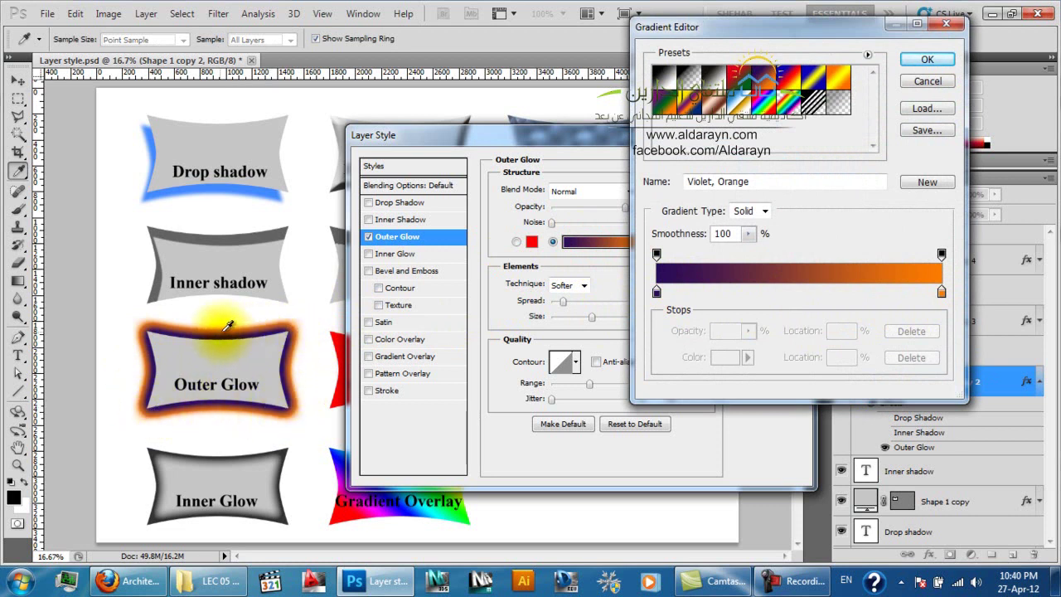
left_click_drag(701, 34, 490, 106)
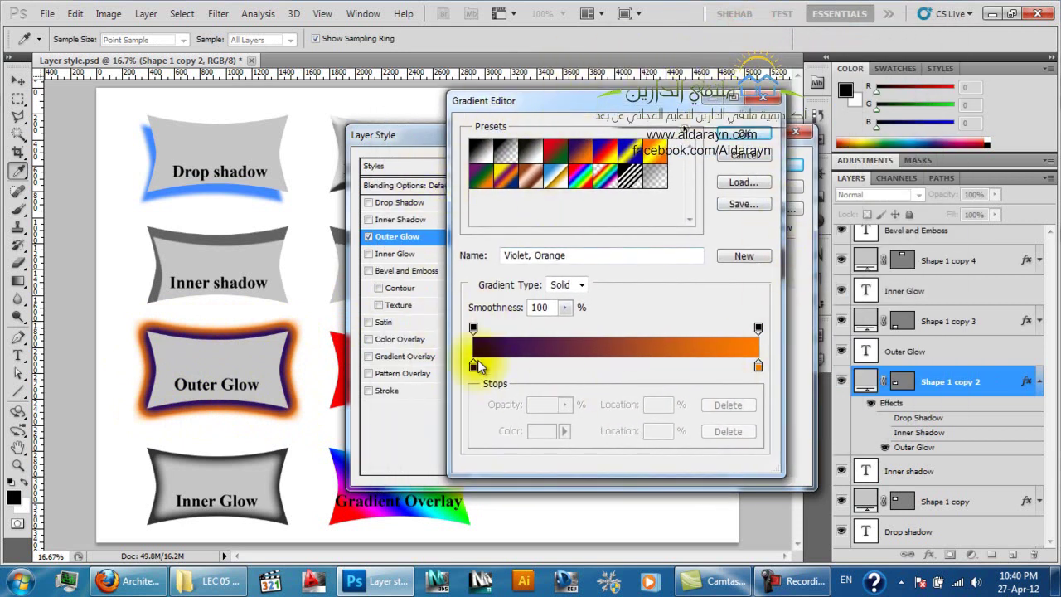
left_click_drag(561, 99, 578, 119)
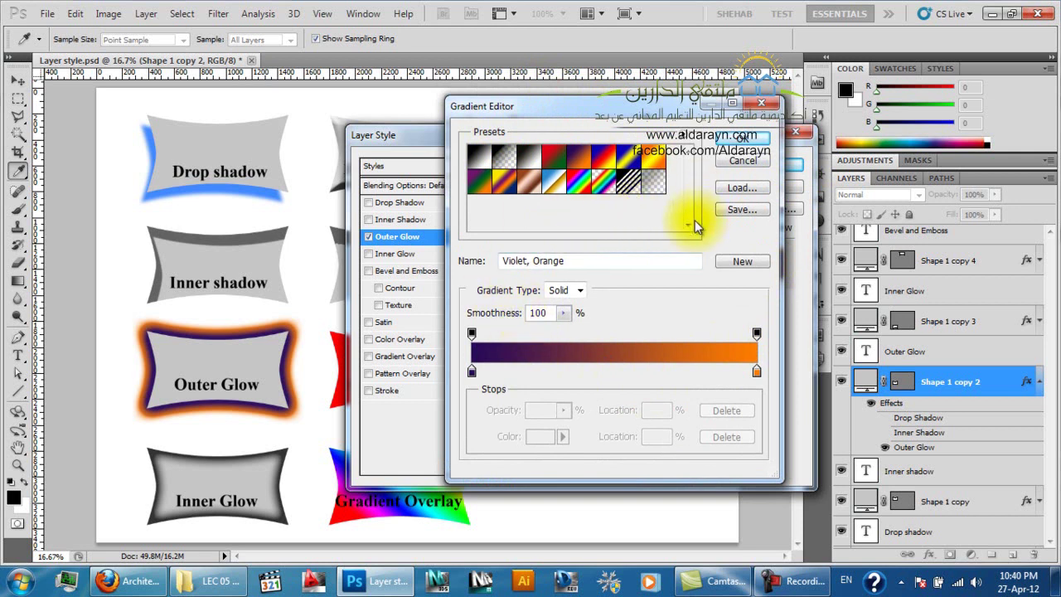
left_click(612, 259)
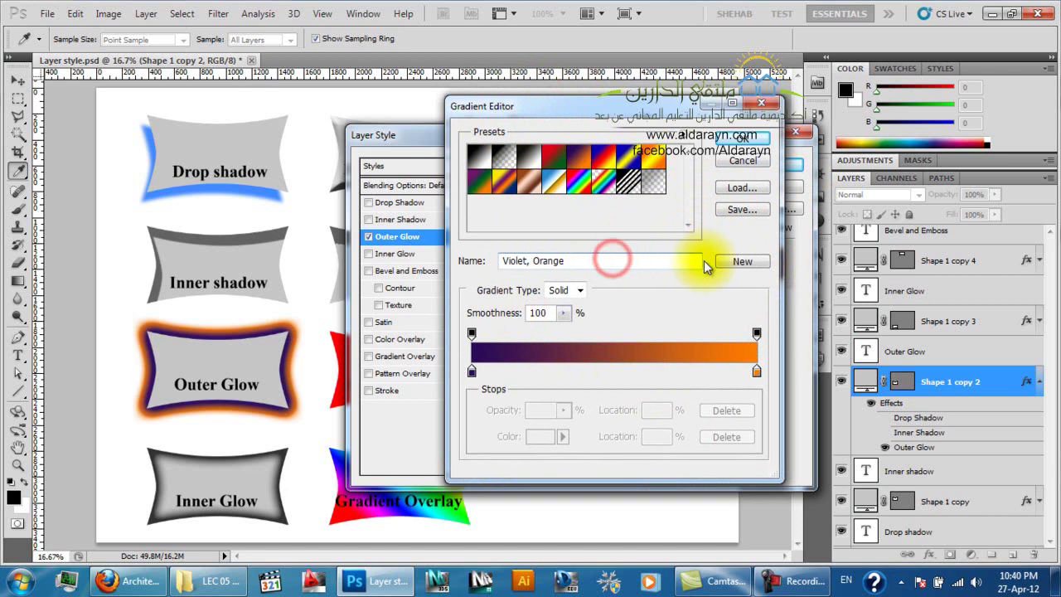
left_click(480, 155)
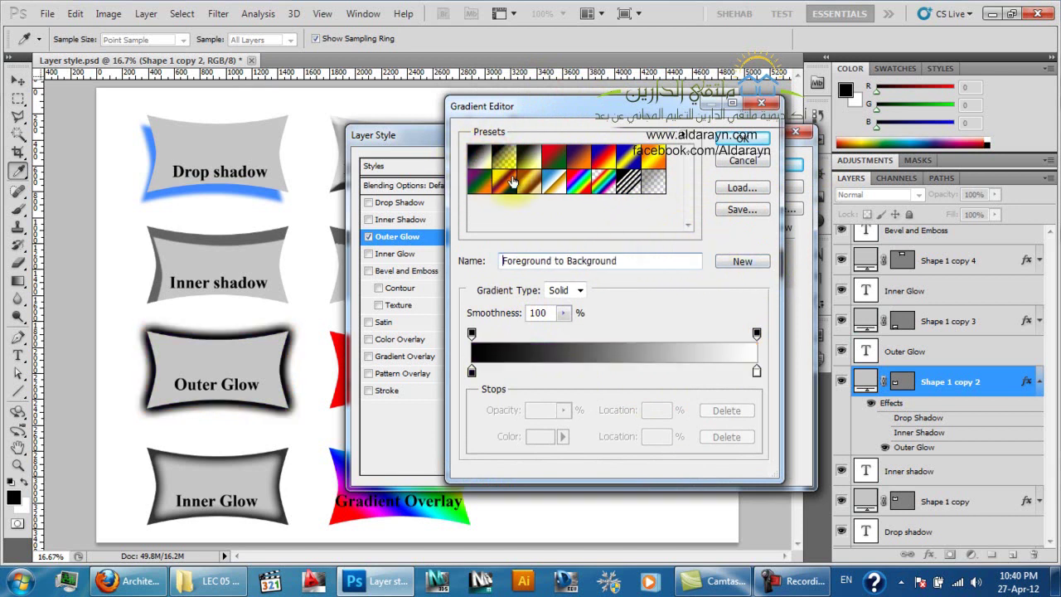
left_click(738, 261)
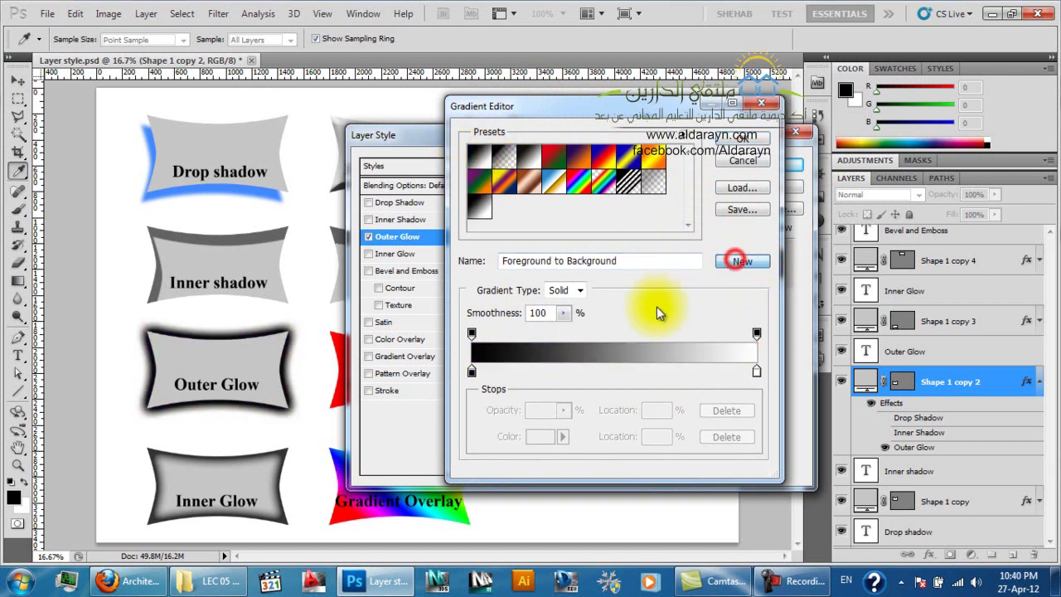
Try to name the new preset Test Grad., check the Solid gradient type and reselect the new preset
left_click(479, 213)
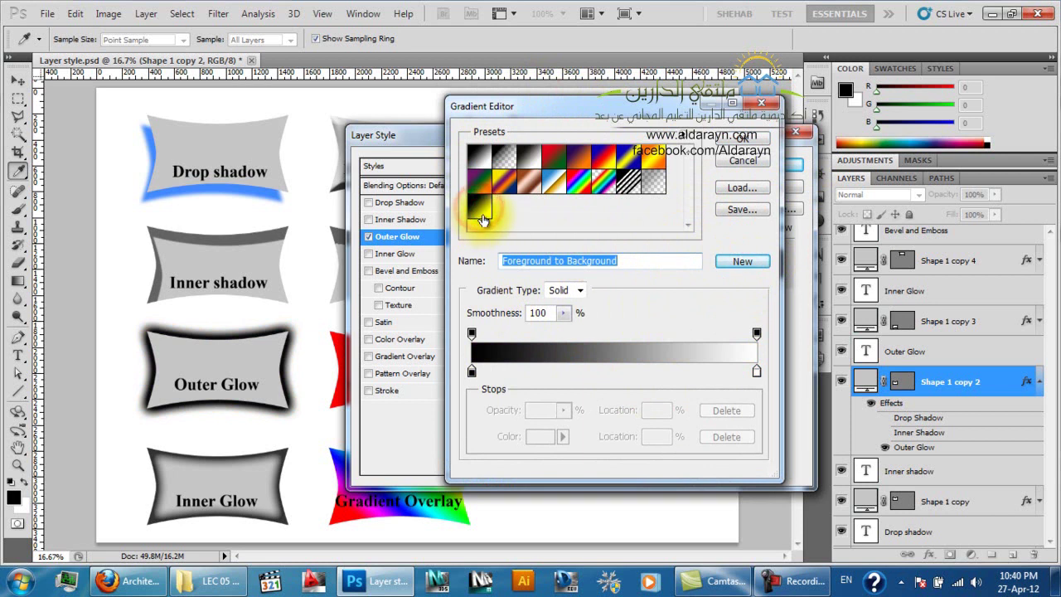
type("Test Grad.")
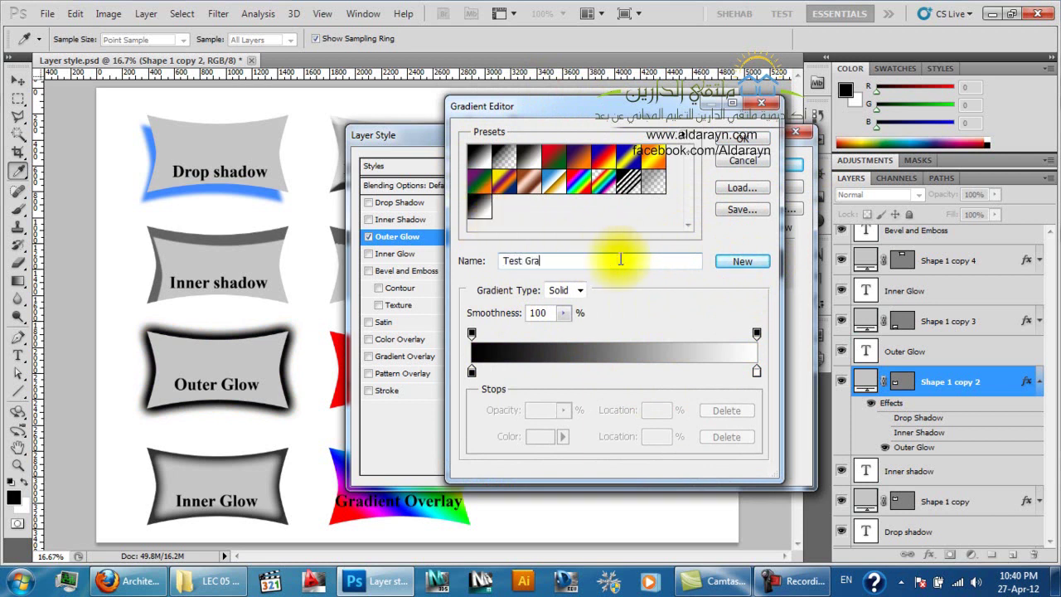
left_click(579, 292)
left_click(571, 305)
left_click(580, 291)
left_click(579, 291)
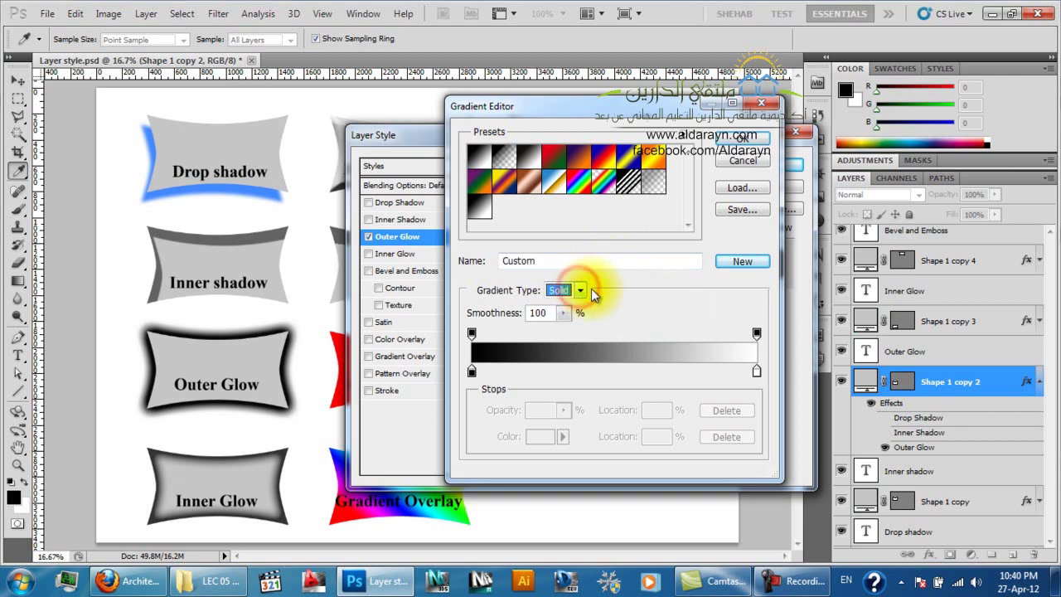
left_click(480, 208)
left_click(582, 294)
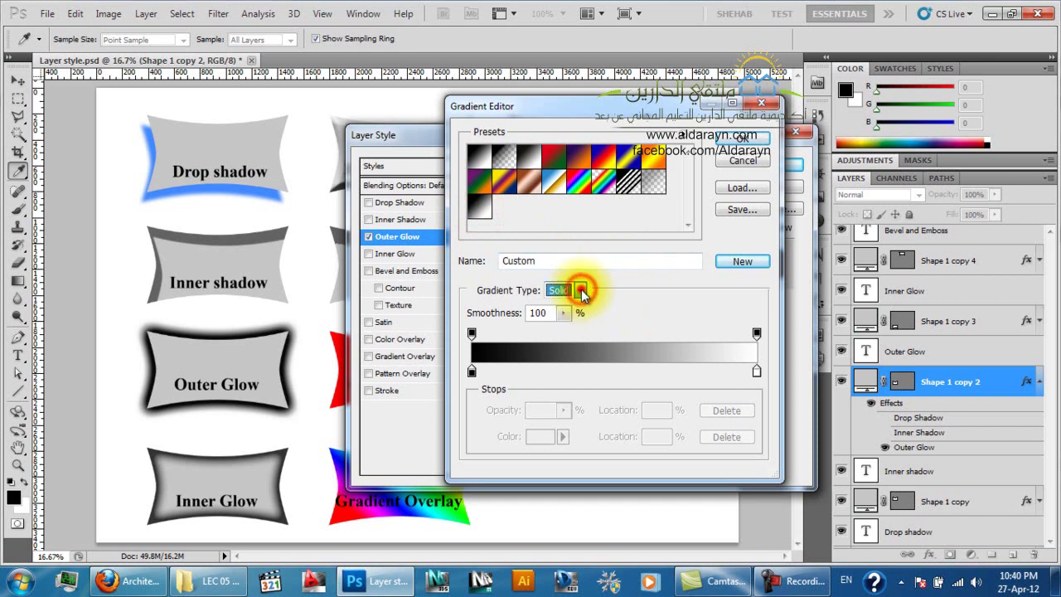
left_click(561, 314)
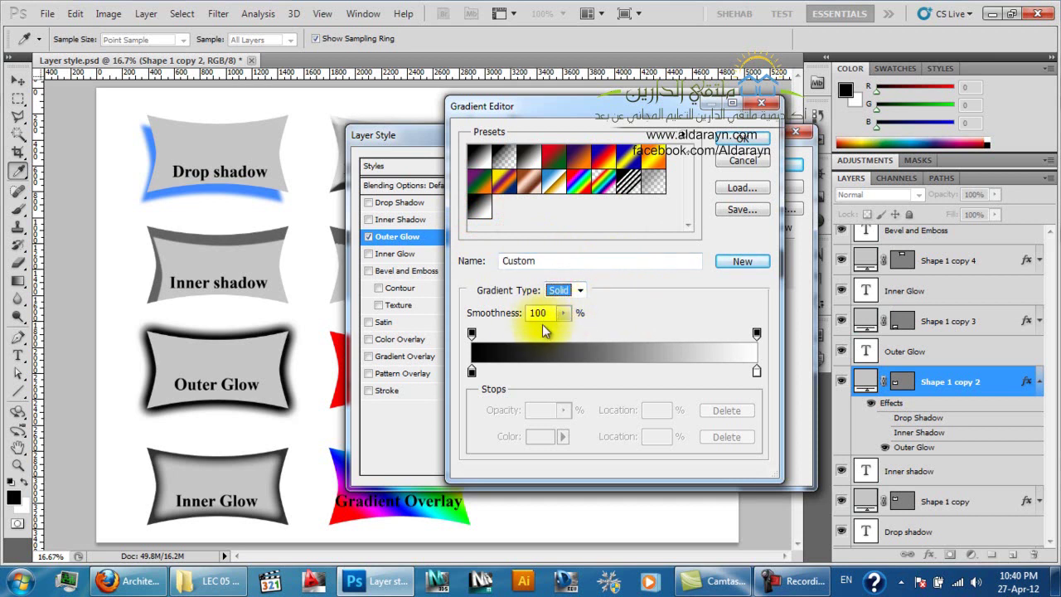
left_click(478, 208)
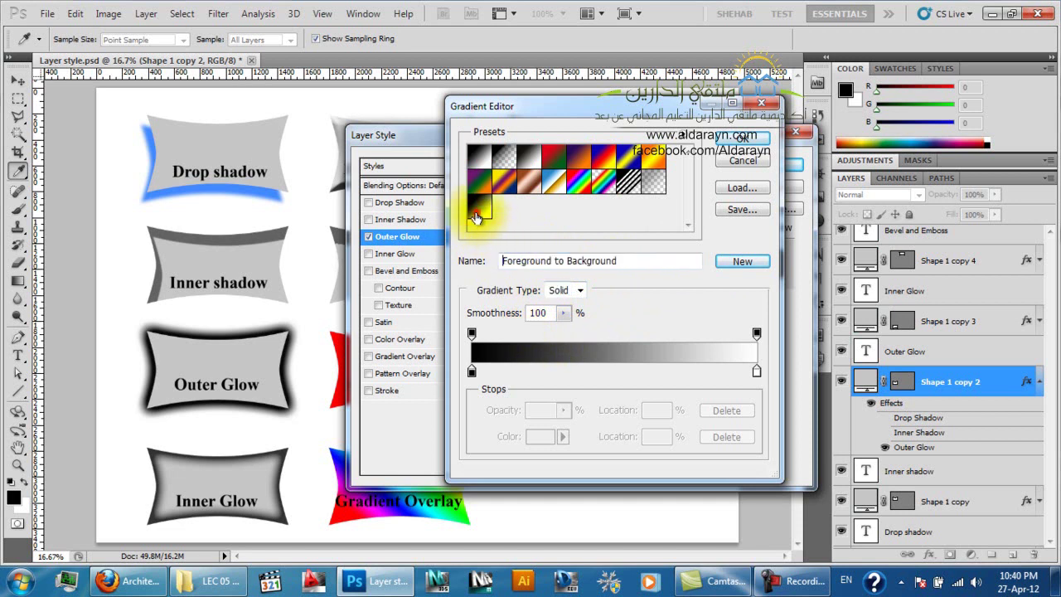
Examine the gradient's colour and opacity stops and the settings available for each
left_click(473, 371)
left_click(473, 371)
left_click(472, 334)
left_click(472, 369)
left_click(472, 334)
left_click(471, 370)
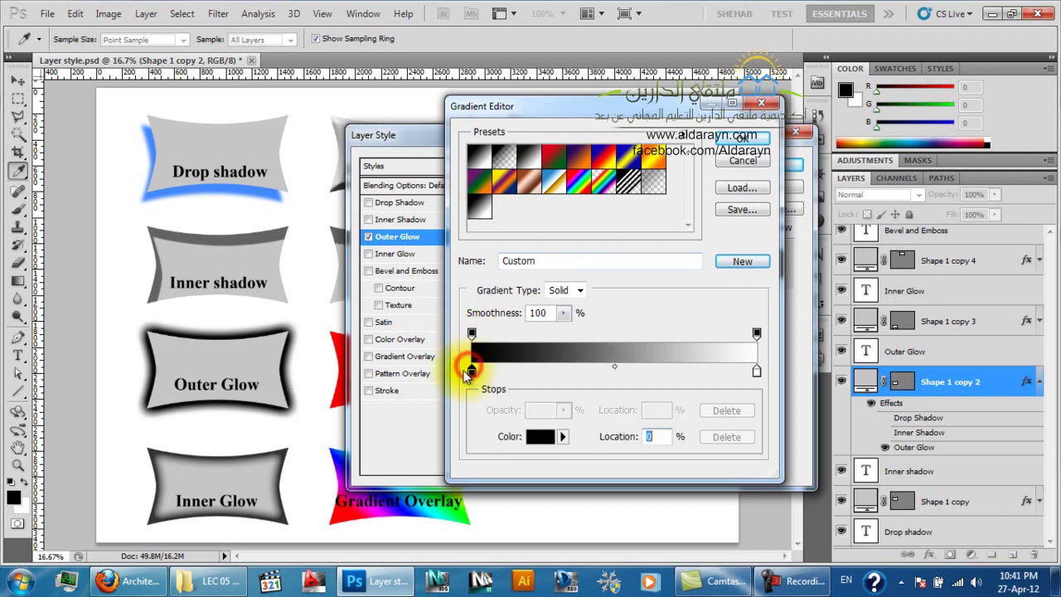
left_click_drag(472, 333, 470, 387)
left_click(472, 371)
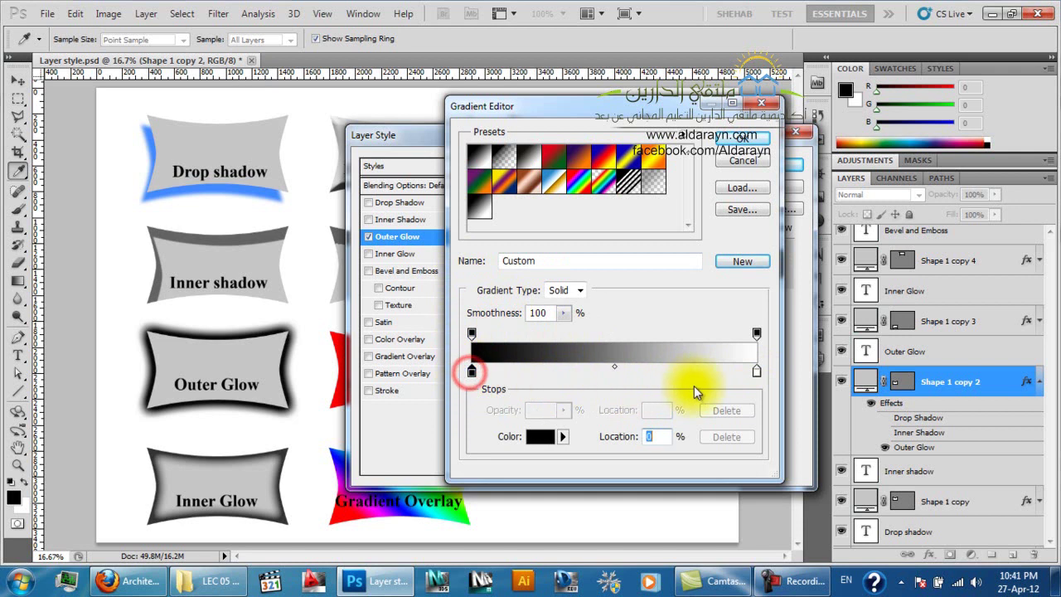
left_click(757, 372)
Try a green for the gradient's starting colour stop and set it to the lighter blue #484ced
left_click(472, 372)
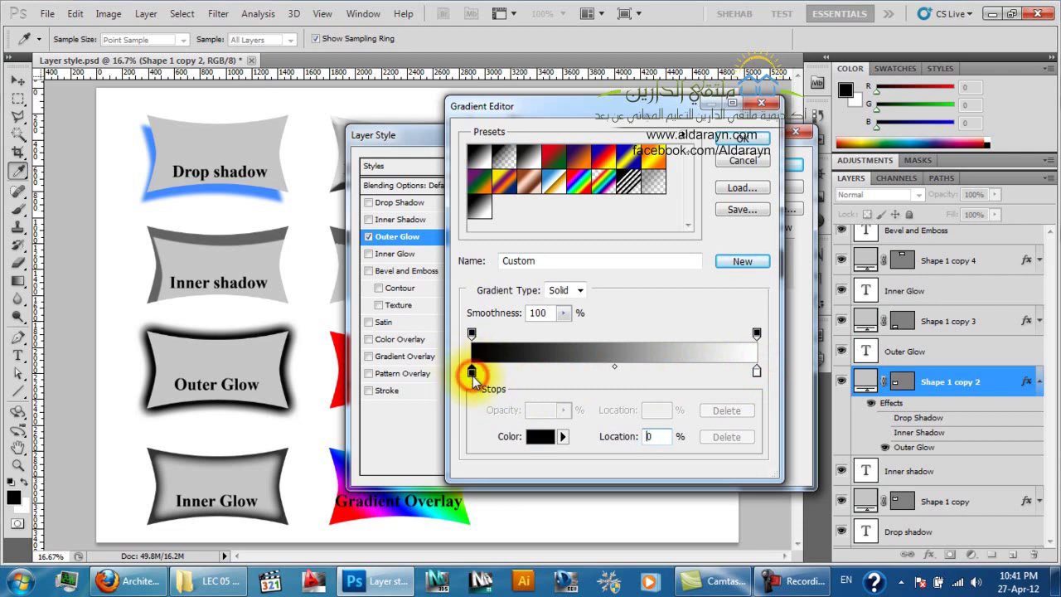
left_click(562, 437)
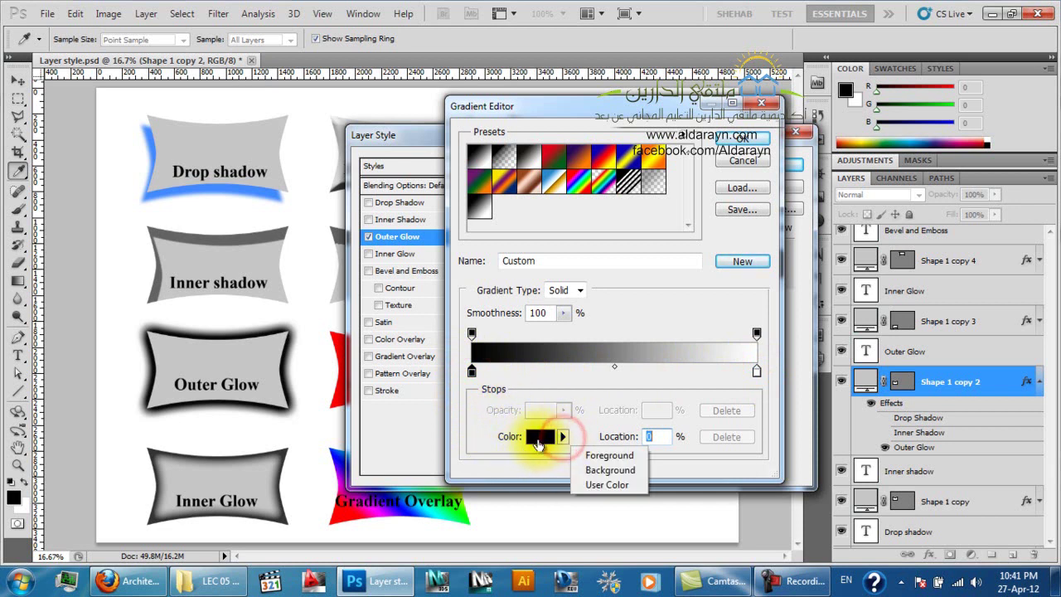
left_click(537, 444)
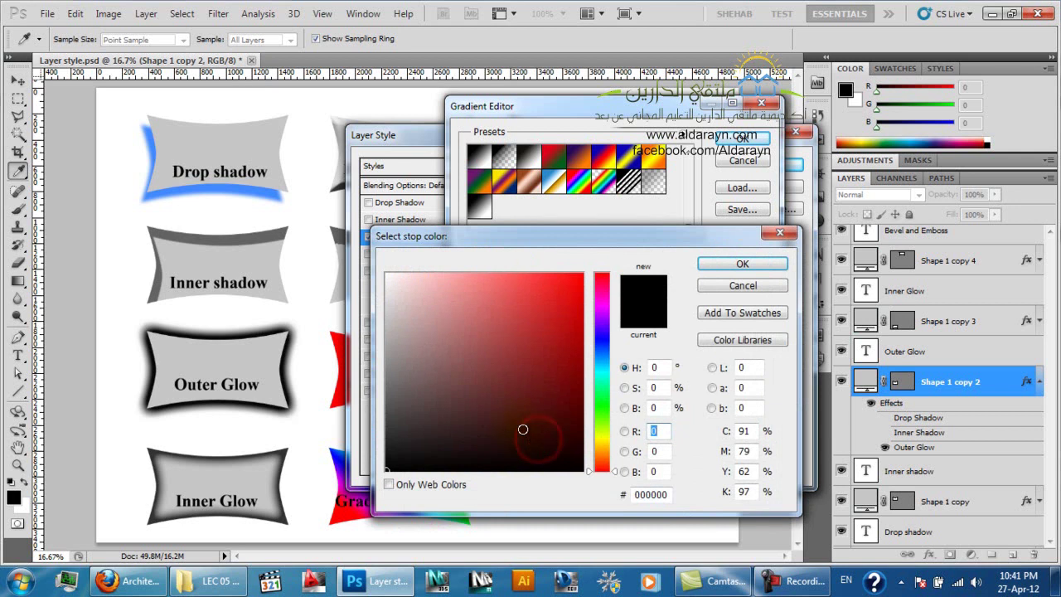
left_click_drag(562, 238, 816, 44)
left_click(777, 127)
mouse_move(778, 127)
left_mouse_down()
mouse_move(748, 181)
mouse_move(719, 195)
mouse_move(776, 127)
left_mouse_up()
left_click(858, 214)
left_click(796, 173)
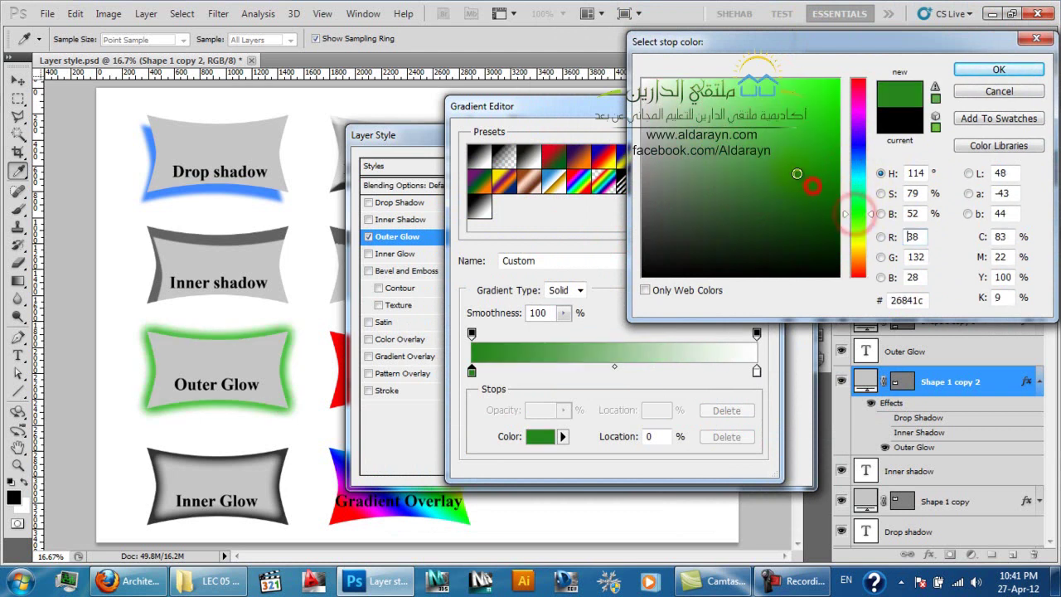
left_click_drag(789, 180, 724, 230)
left_click_drag(859, 212, 861, 145)
mouse_move(775, 154)
left_mouse_down()
mouse_move(751, 112)
mouse_move(773, 96)
left_mouse_up()
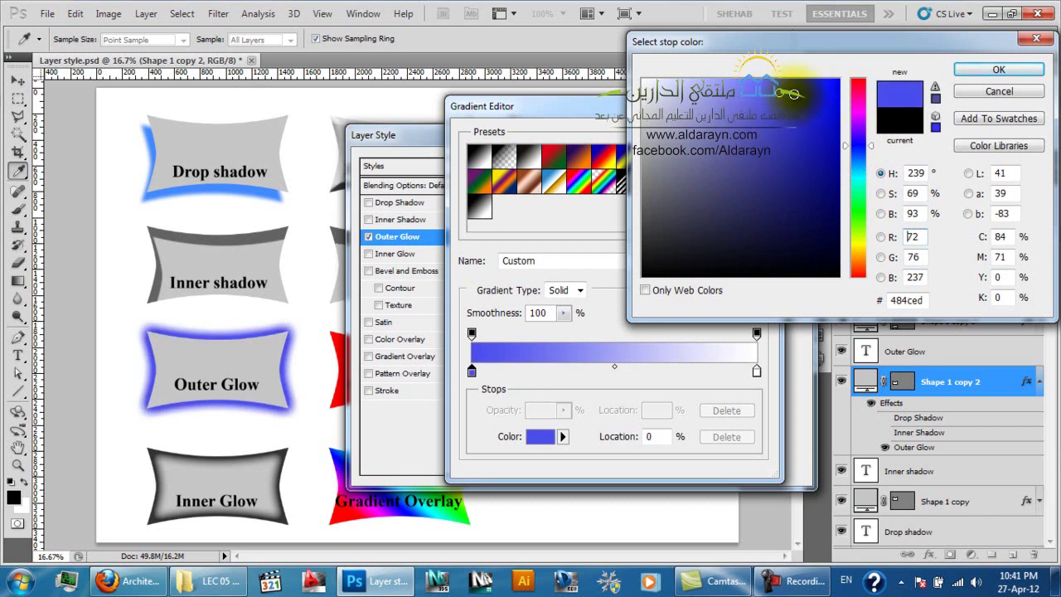
left_click(978, 67)
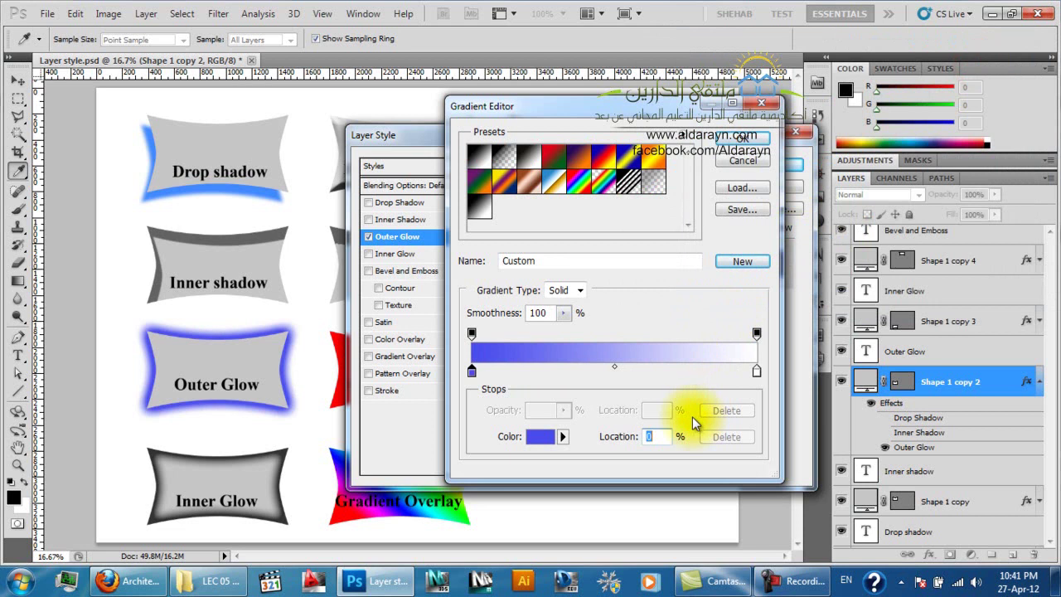
Set the gradient's ending colour stop to red #d70023
double_click(756, 372)
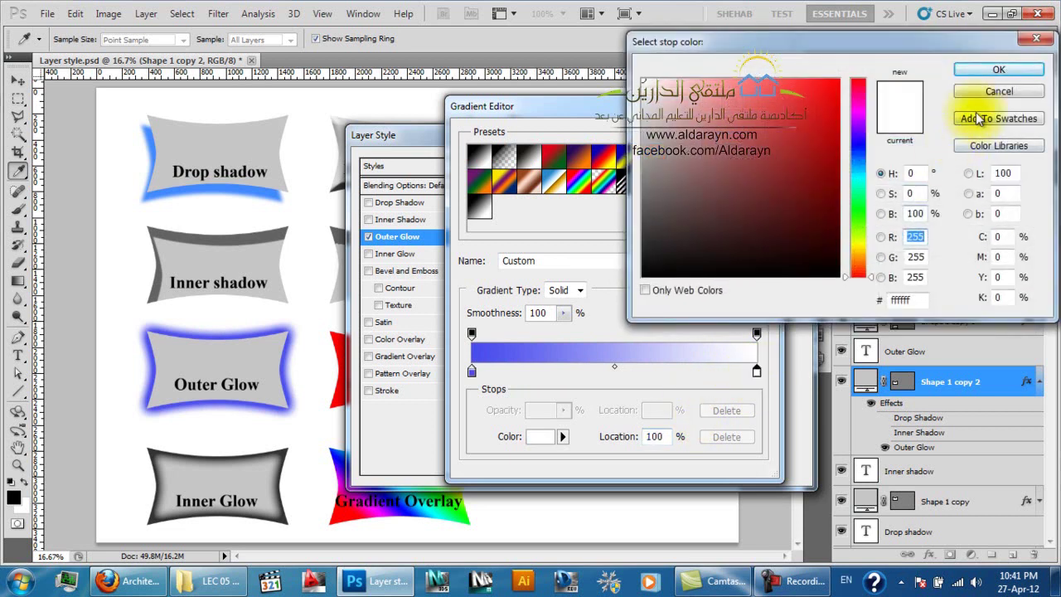
left_click(999, 69)
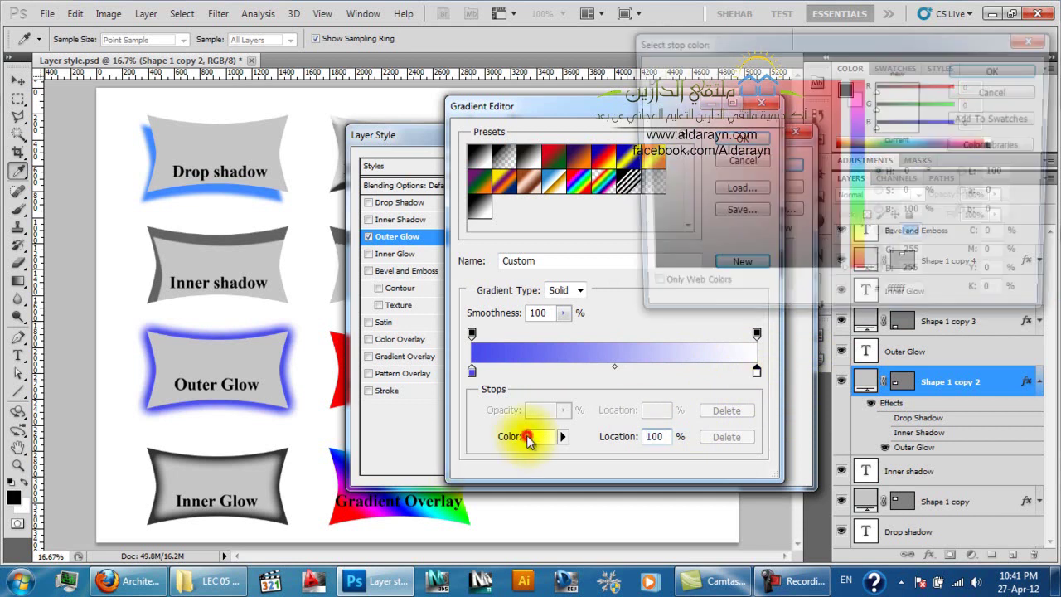
left_click(537, 436)
left_click_drag(705, 191, 752, 169)
left_click_drag(850, 168, 854, 194)
left_click_drag(779, 222, 859, 85)
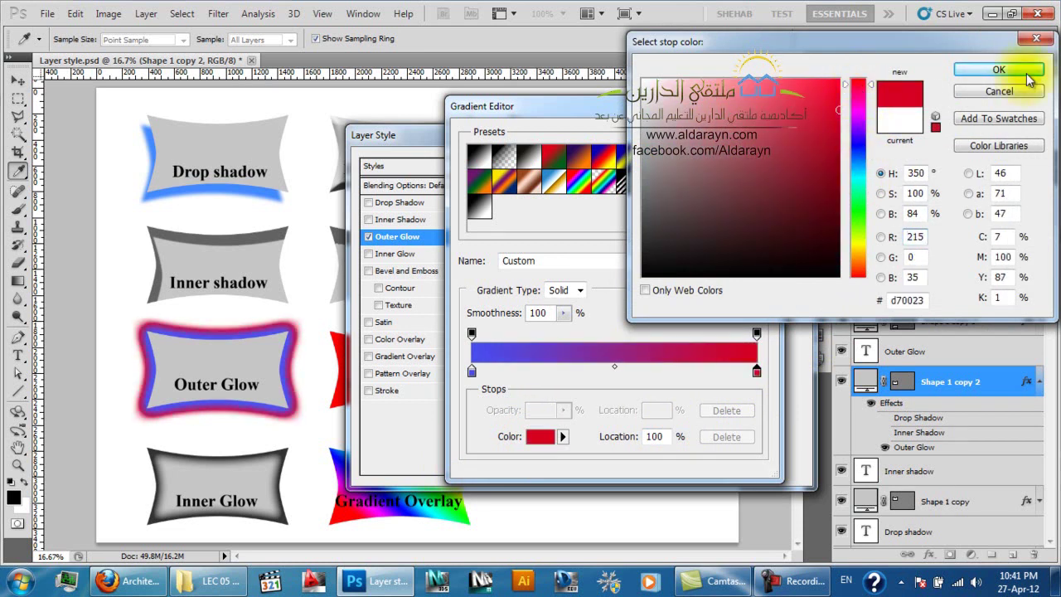
left_click(1000, 70)
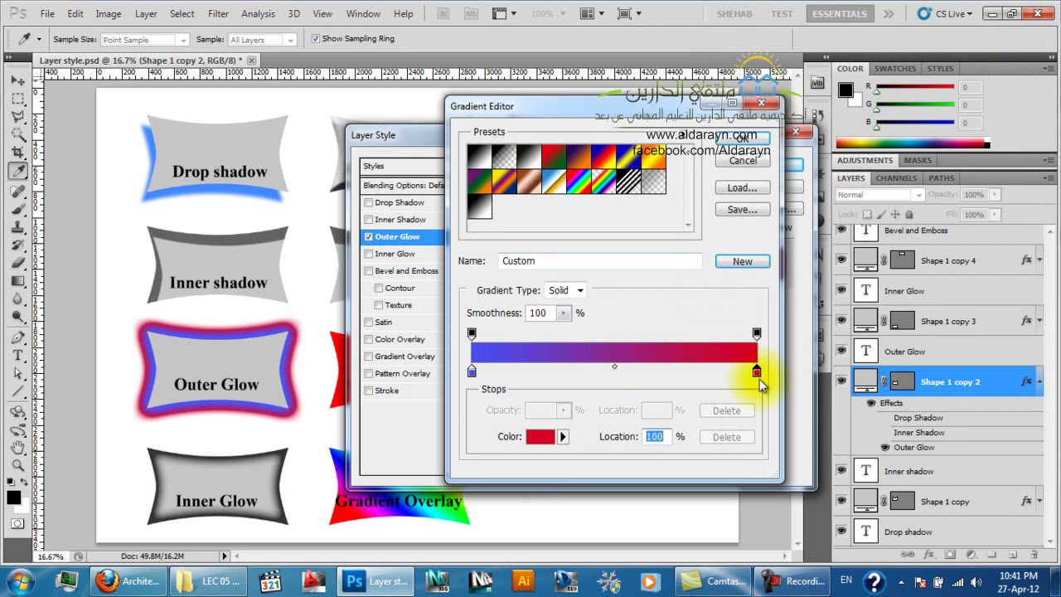
Change the gradient's starting colour stop to pure blue #0006ff
mouse_move(472, 372)
left_mouse_down()
mouse_move(504, 407)
mouse_move(471, 375)
left_mouse_up()
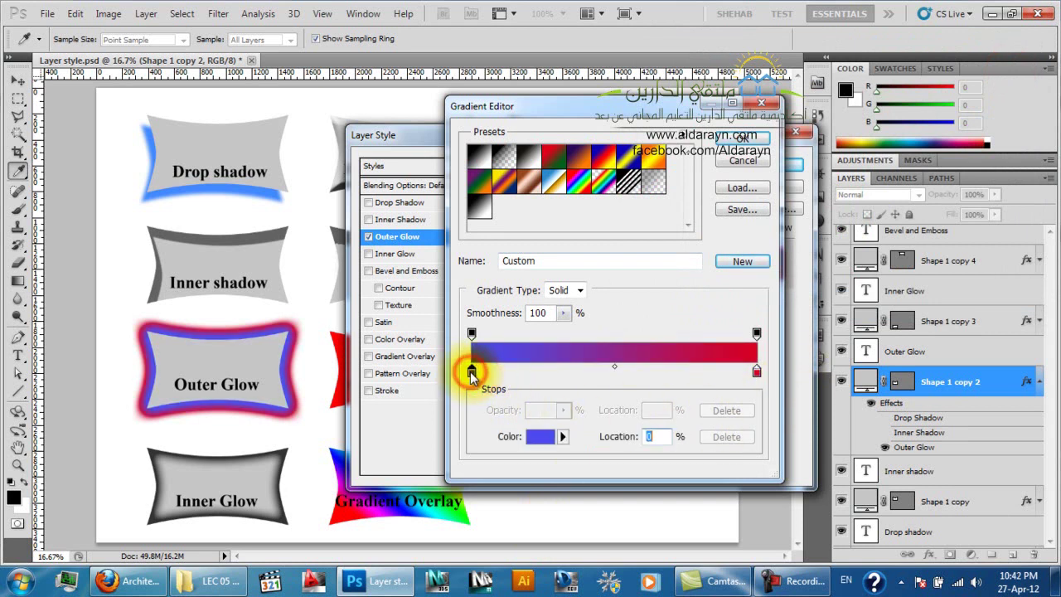
left_click(540, 436)
left_click_drag(825, 112, 892, 32)
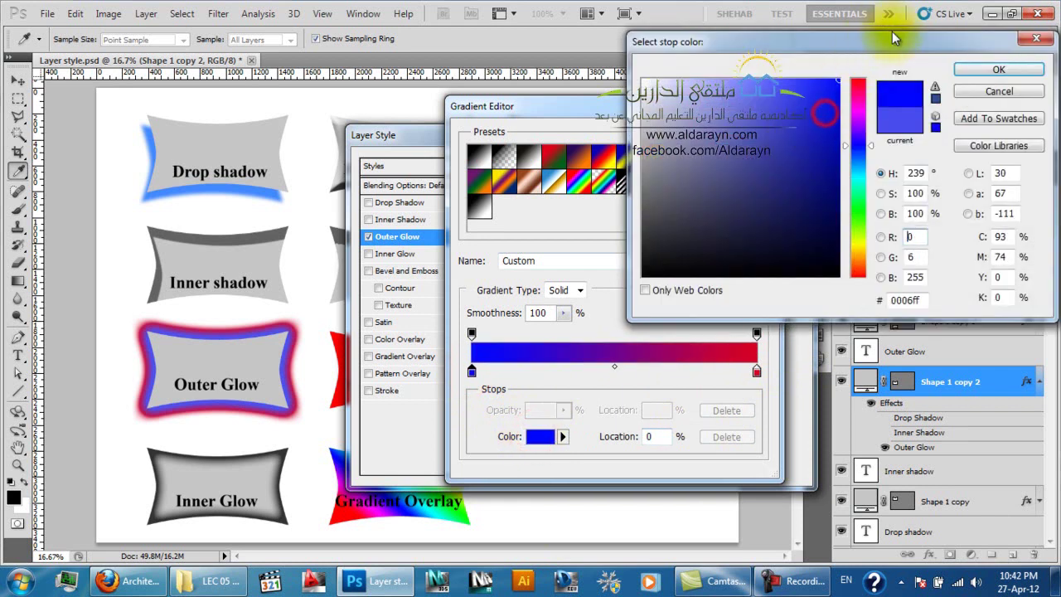
left_click(999, 69)
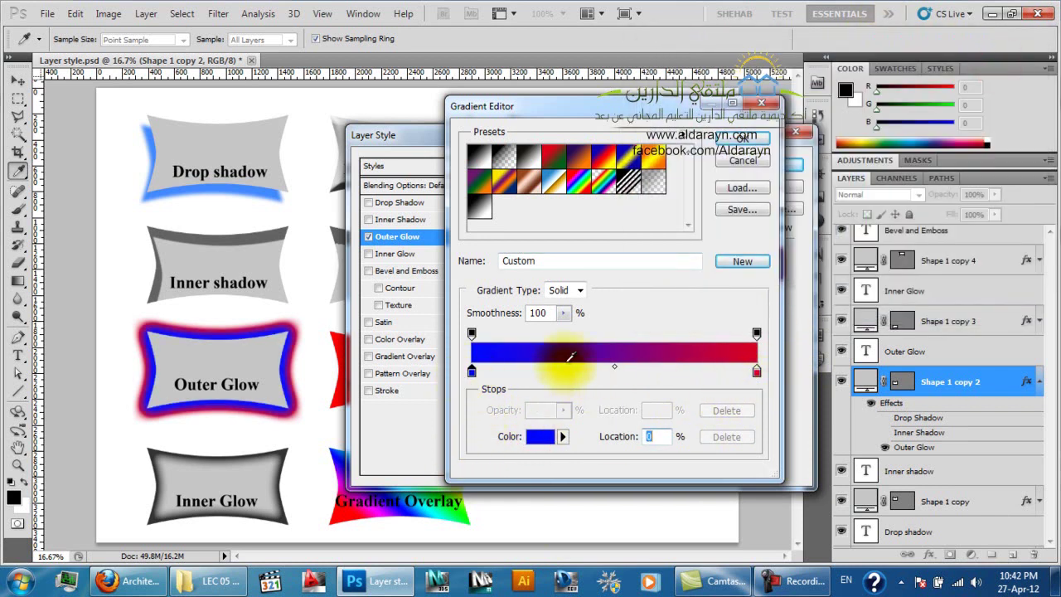
Check the opacity settings of the gradient's start and end opacity stops and reselect the blue colour stop
left_click(472, 334)
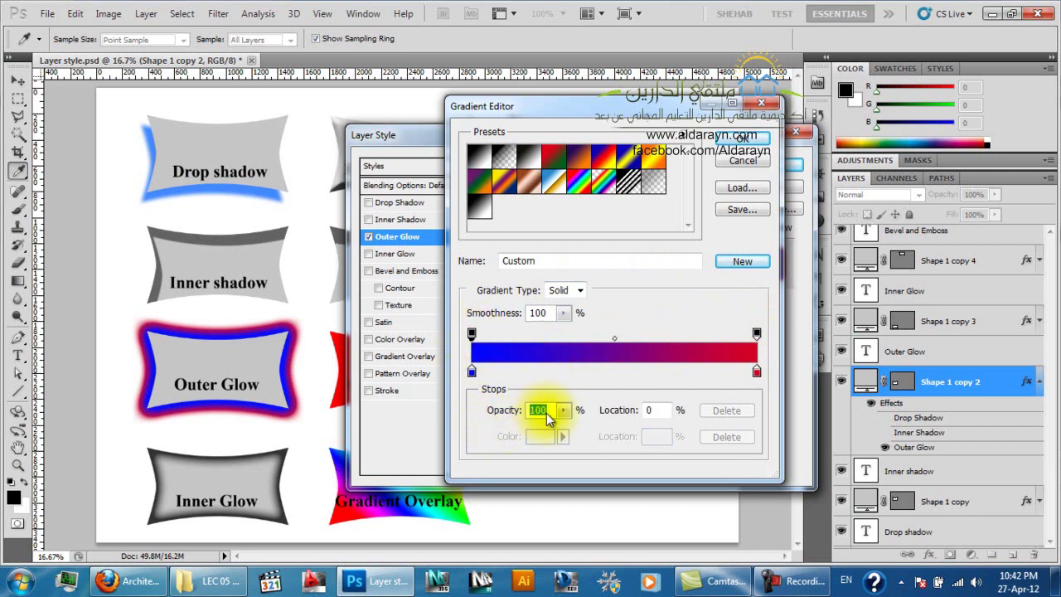
left_click(757, 332)
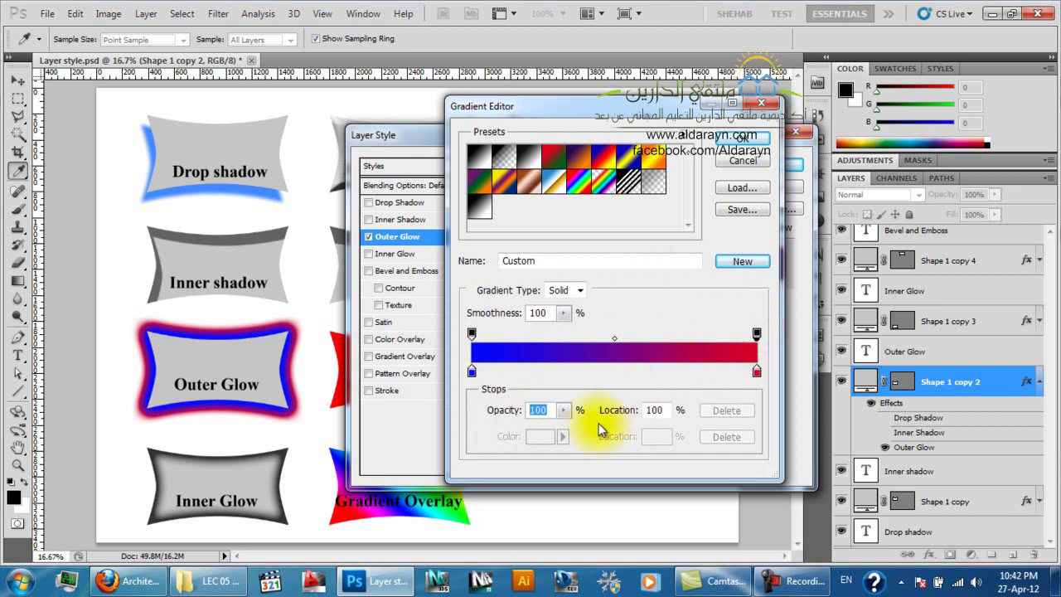
left_click(472, 372)
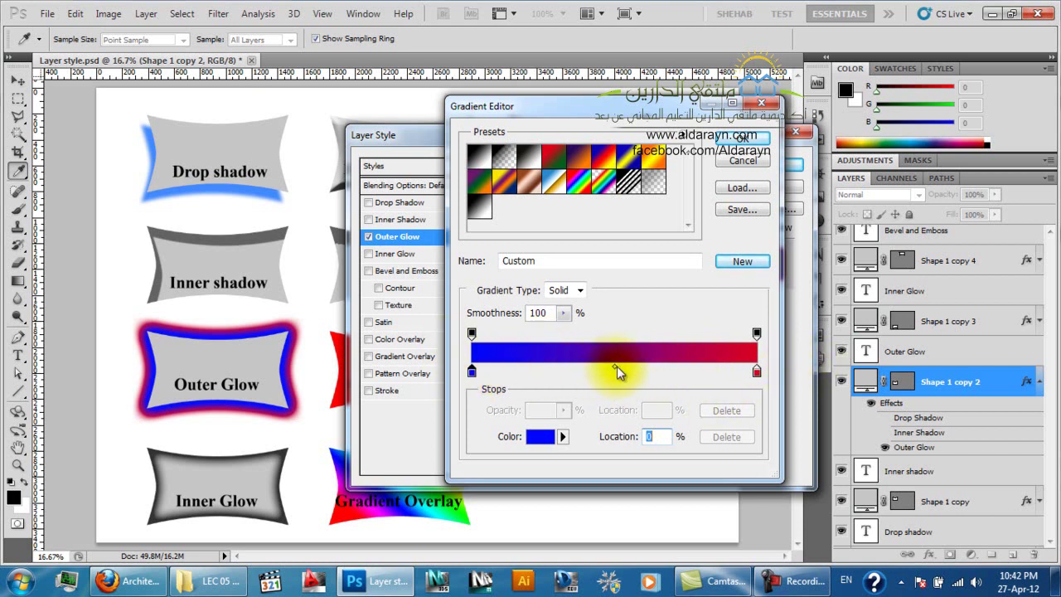
Try the blue-to-red colour midpoint at about 28%, 85% and 68%, and move it back to about 27%
left_click_drag(615, 370, 578, 374)
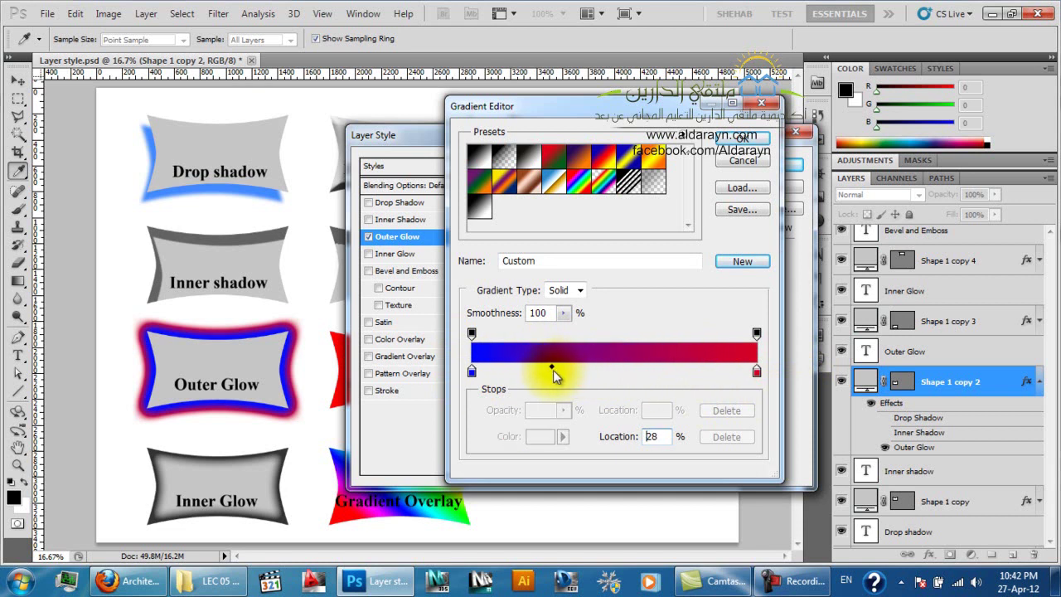
left_click_drag(503, 371, 710, 369)
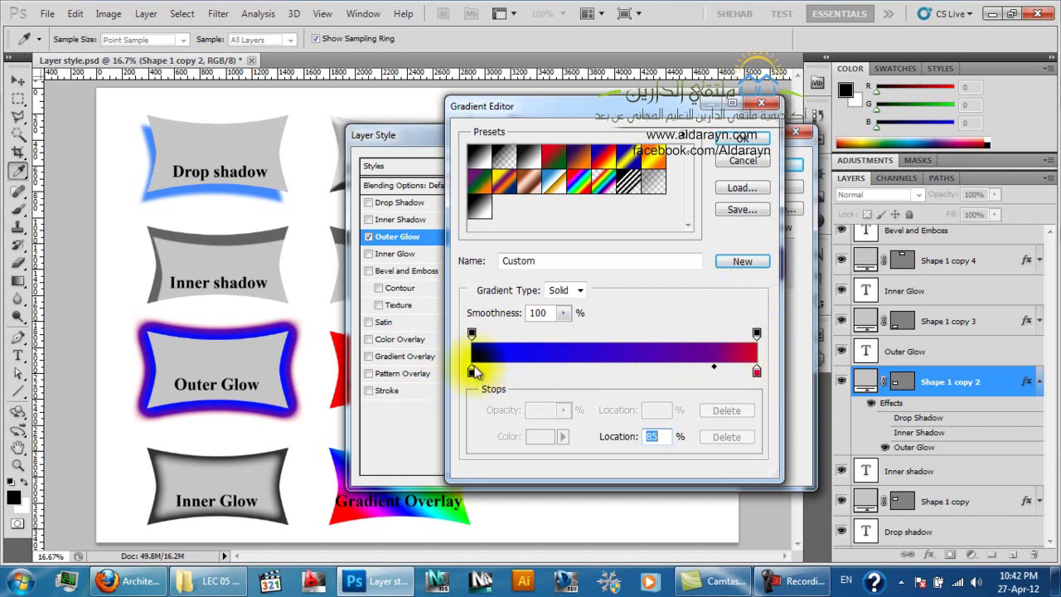
left_click_drag(474, 372, 595, 401)
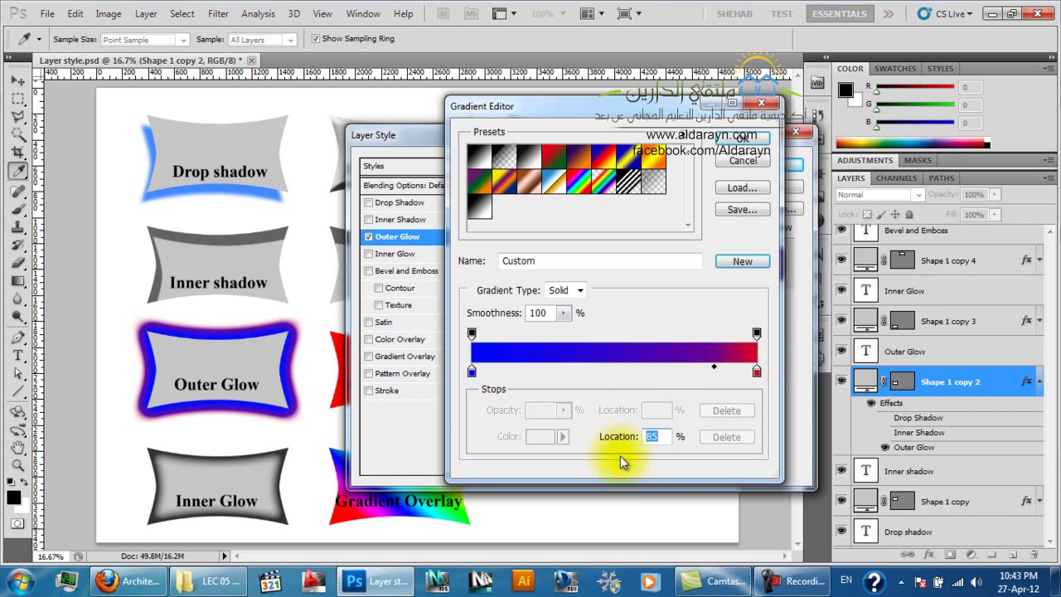
mouse_move(612, 442)
left_mouse_down()
mouse_move(569, 434)
mouse_move(611, 437)
left_mouse_up()
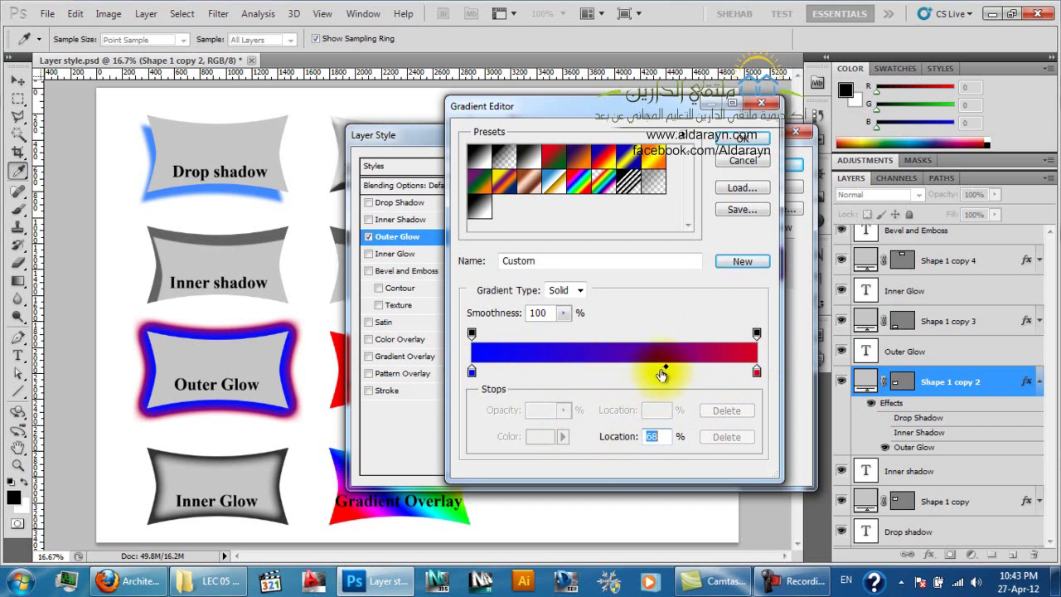
left_click_drag(666, 368, 525, 368)
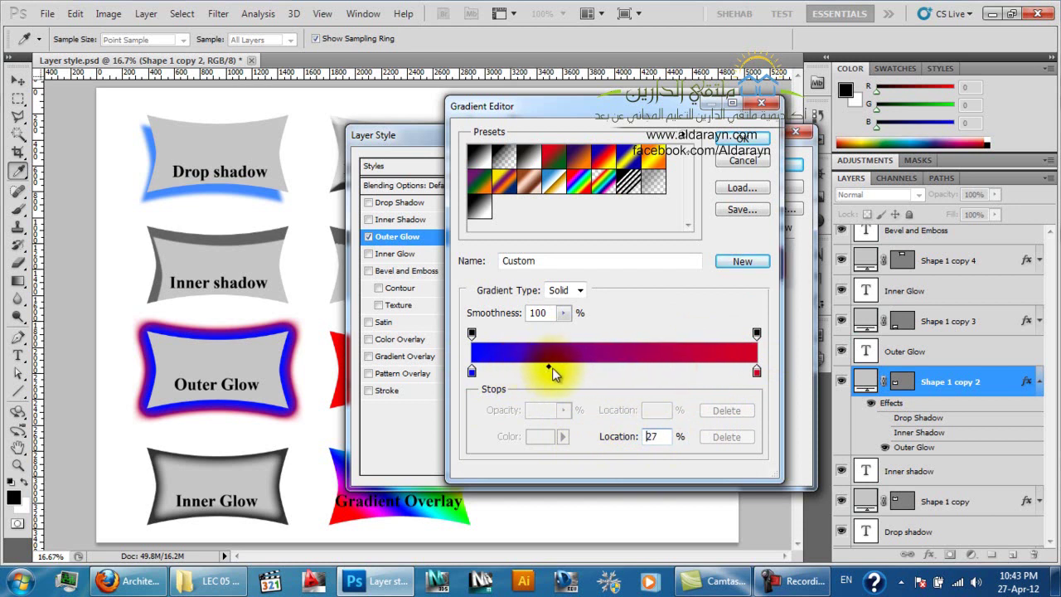
Try the blue-to-red colour midpoint at 24%, move it to 74%, and add a green #06ff00 colour stop at 36%
left_click_drag(695, 366, 541, 367)
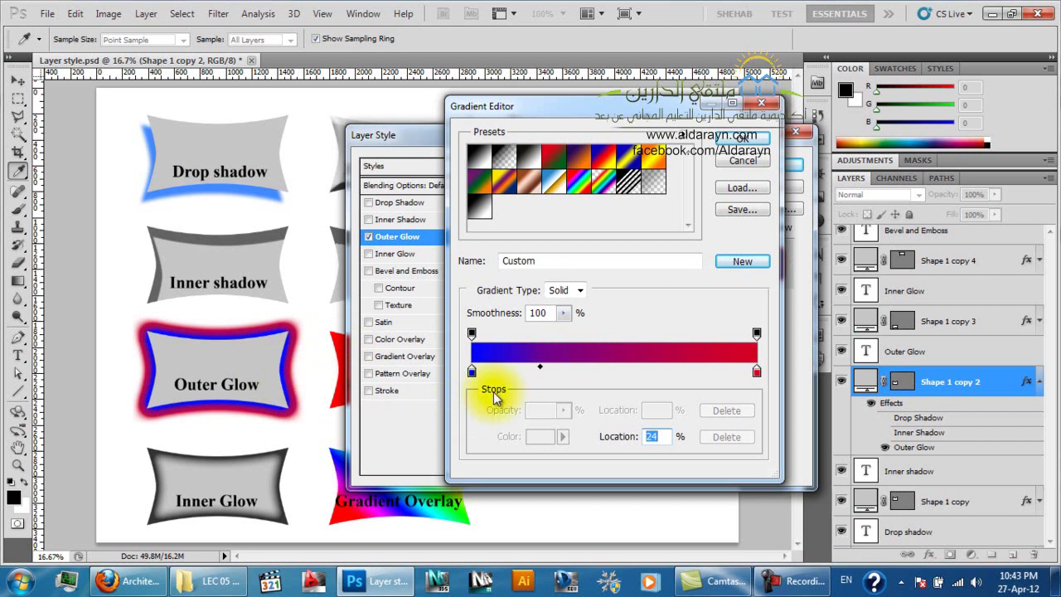
left_click_drag(543, 366, 683, 380)
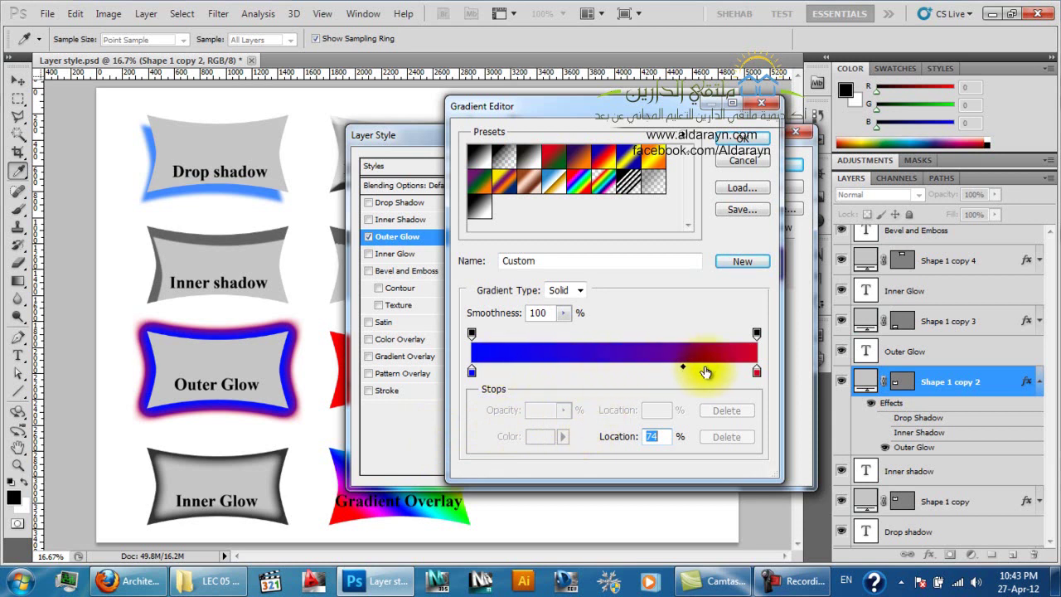
left_click(574, 371)
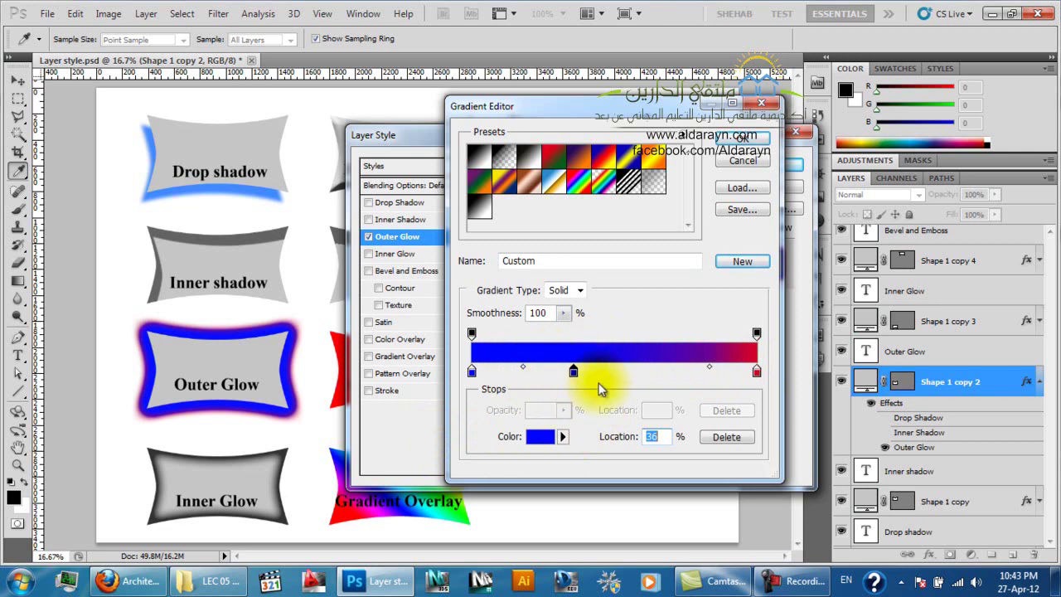
left_click(540, 437)
left_click_drag(858, 209, 858, 217)
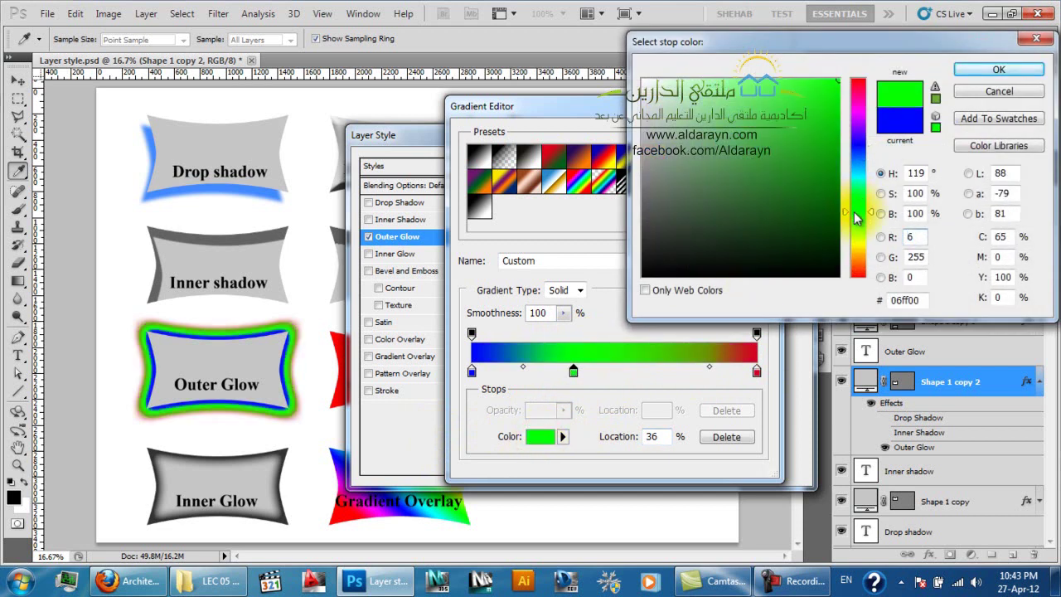
left_click(995, 70)
Set the green-to-red colour midpoint to 40% and the blue-to-green midpoint to 62%
left_click_drag(710, 368, 645, 371)
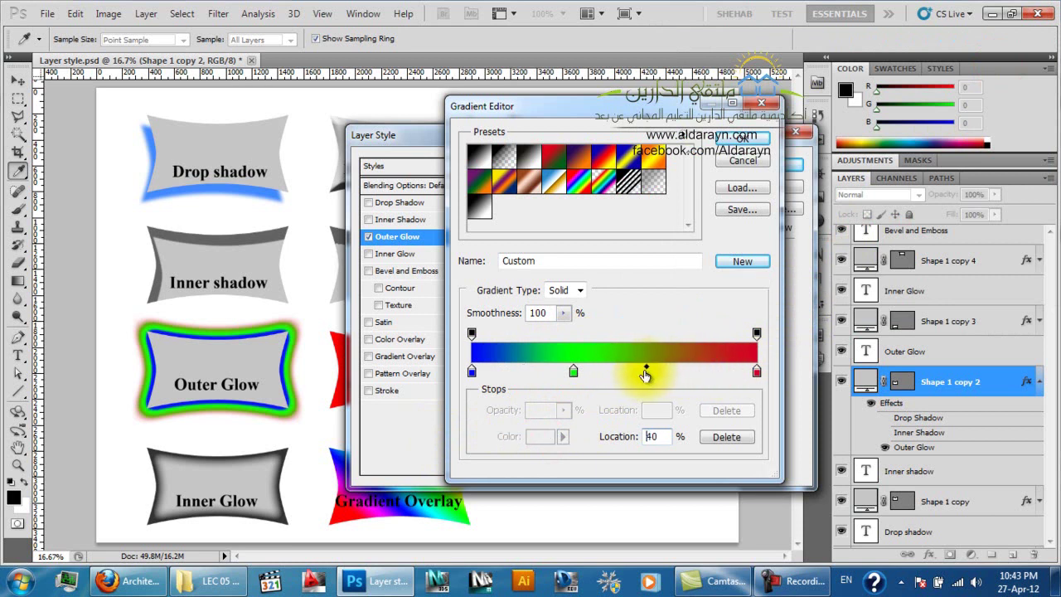
left_click(473, 372)
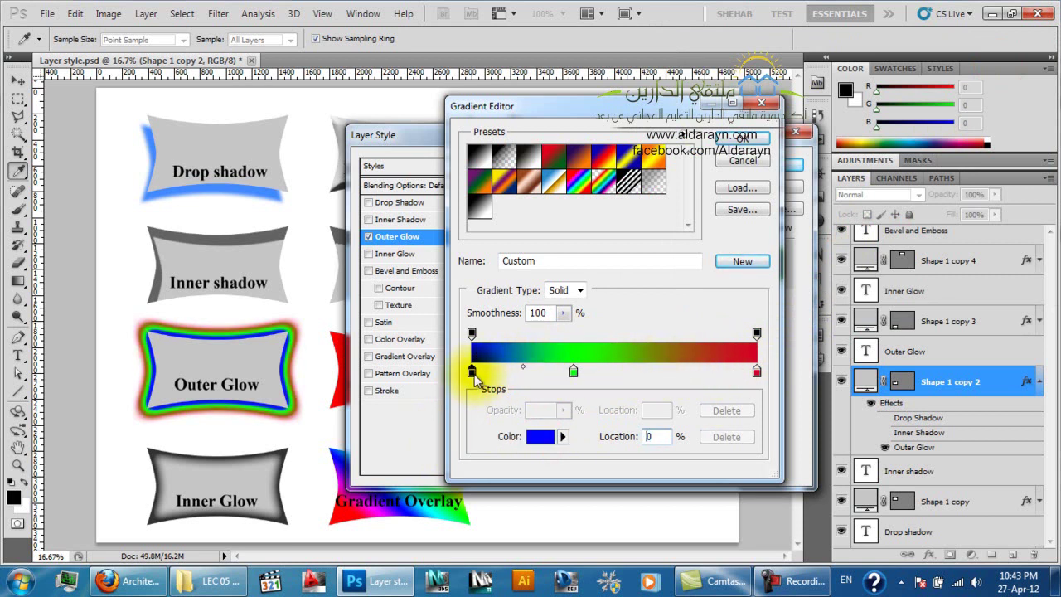
left_click(522, 368)
left_click_drag(524, 373, 536, 373)
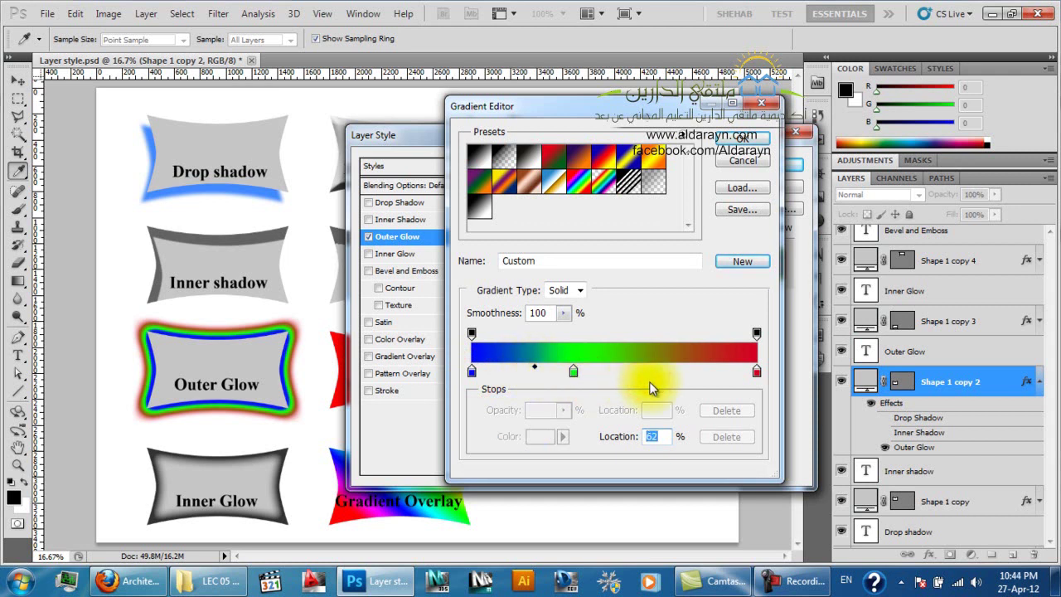
Switch to the WizIQ class session in Firefox and read through the attendees' recent chat messages
left_click(125, 581)
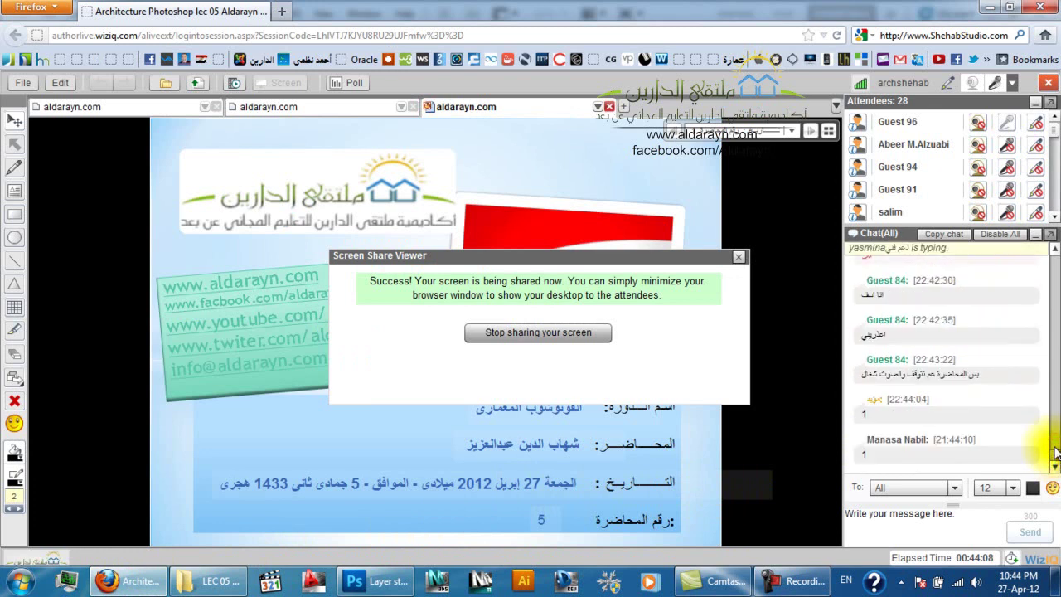
scroll(1056, 448, "up", 3)
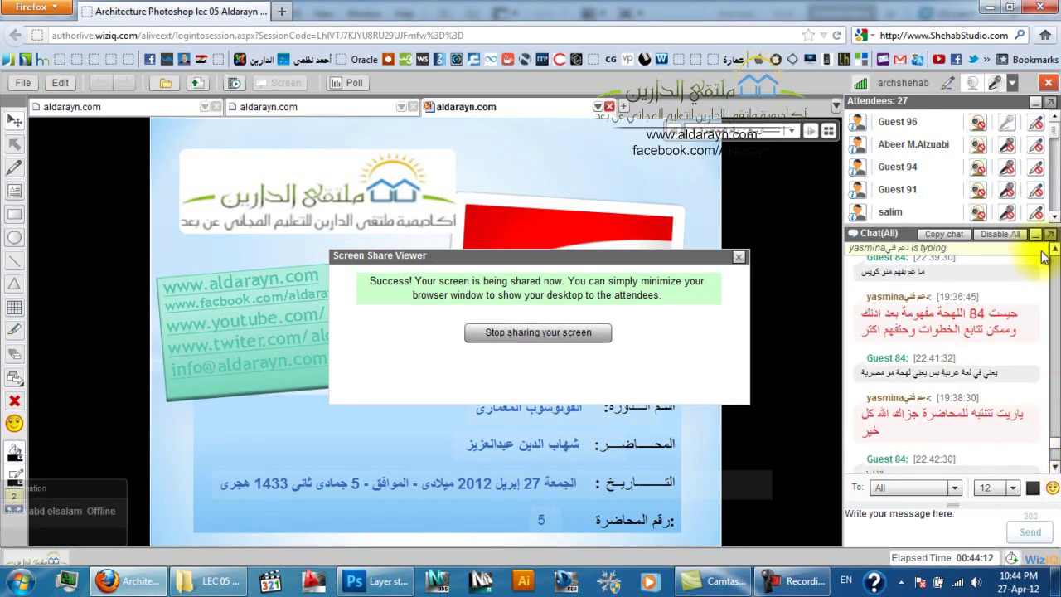
left_click(1054, 248)
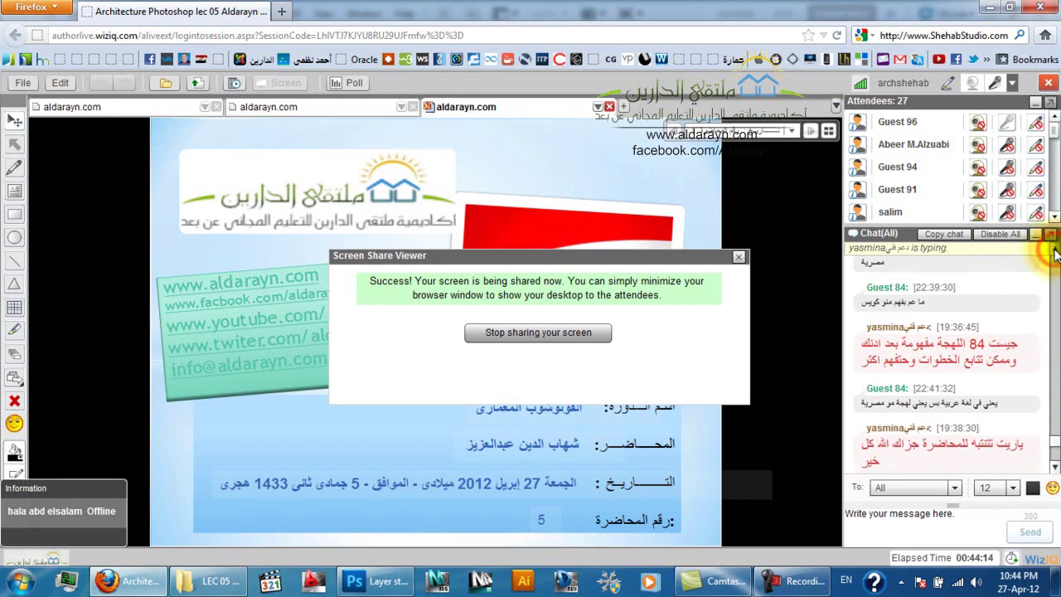
scroll(1057, 440, "up", 4)
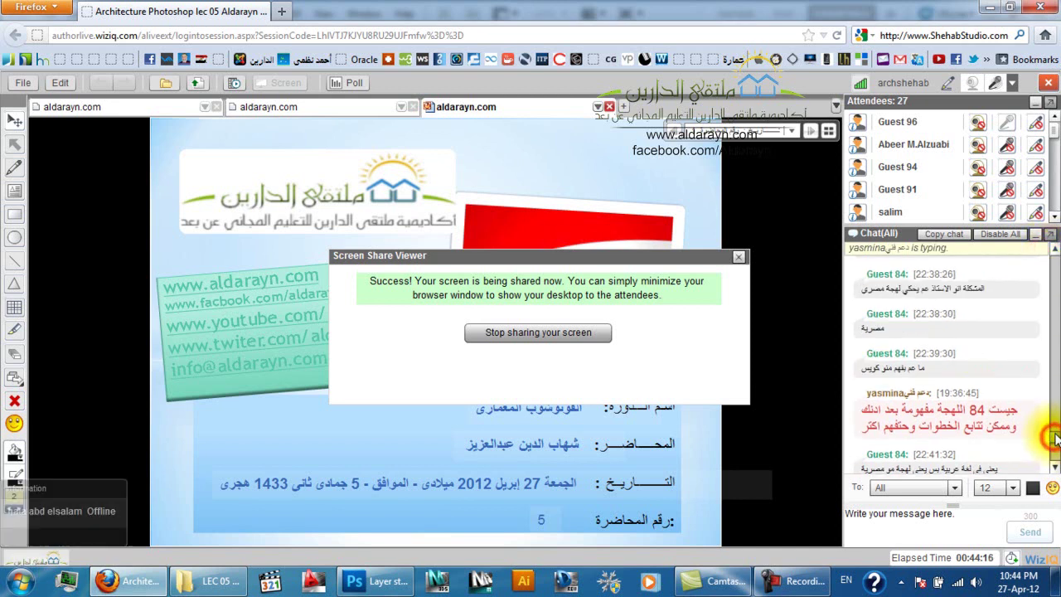
scroll(1056, 439, "down", 6)
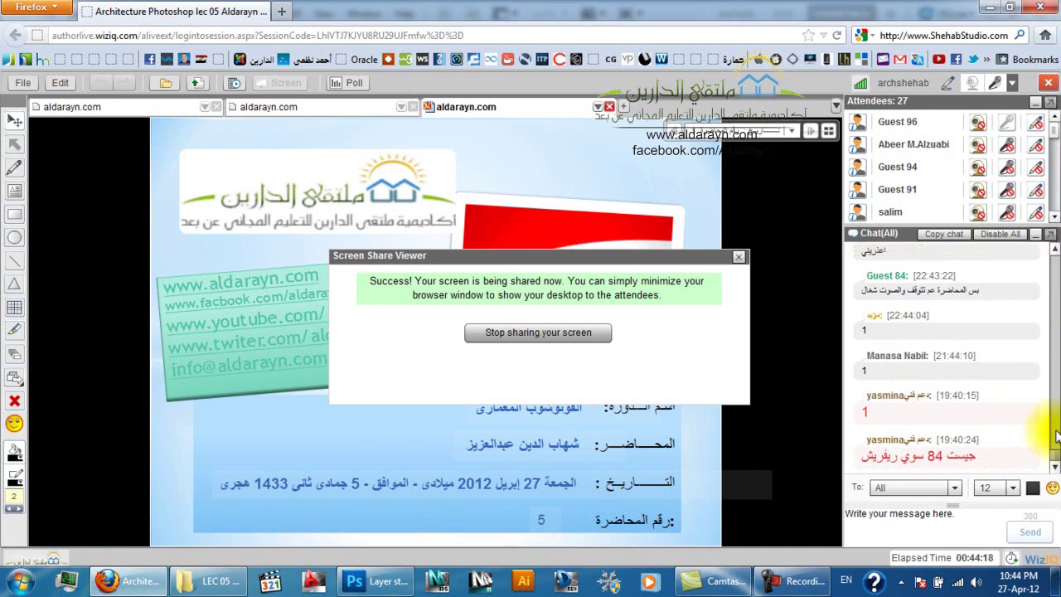
scroll(1057, 440, "up", 4)
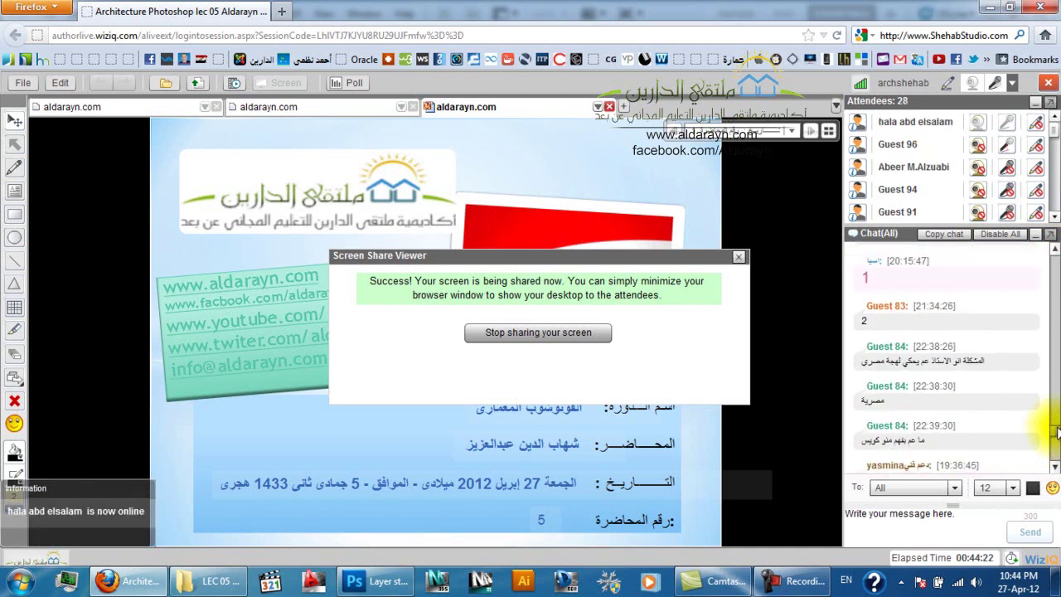
scroll(1057, 431, "down", 2)
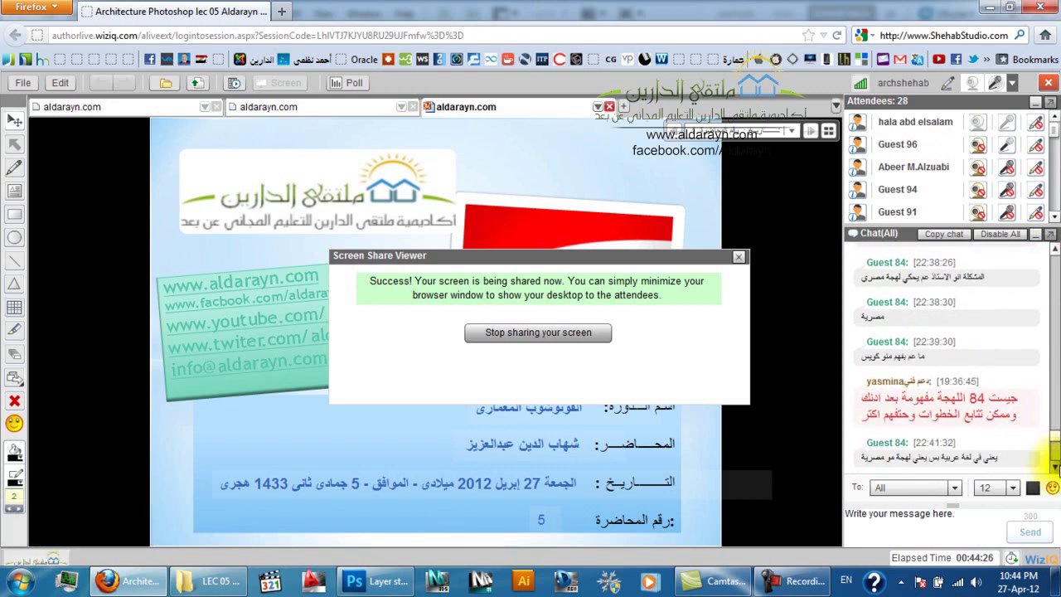
left_click(1055, 468)
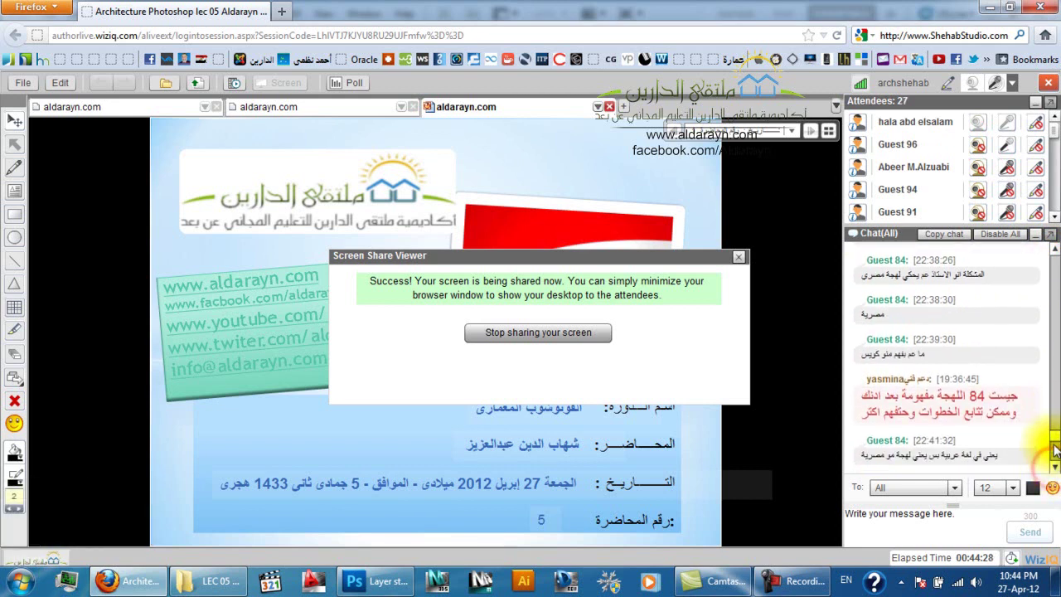
left_click_drag(1057, 442, 1056, 448)
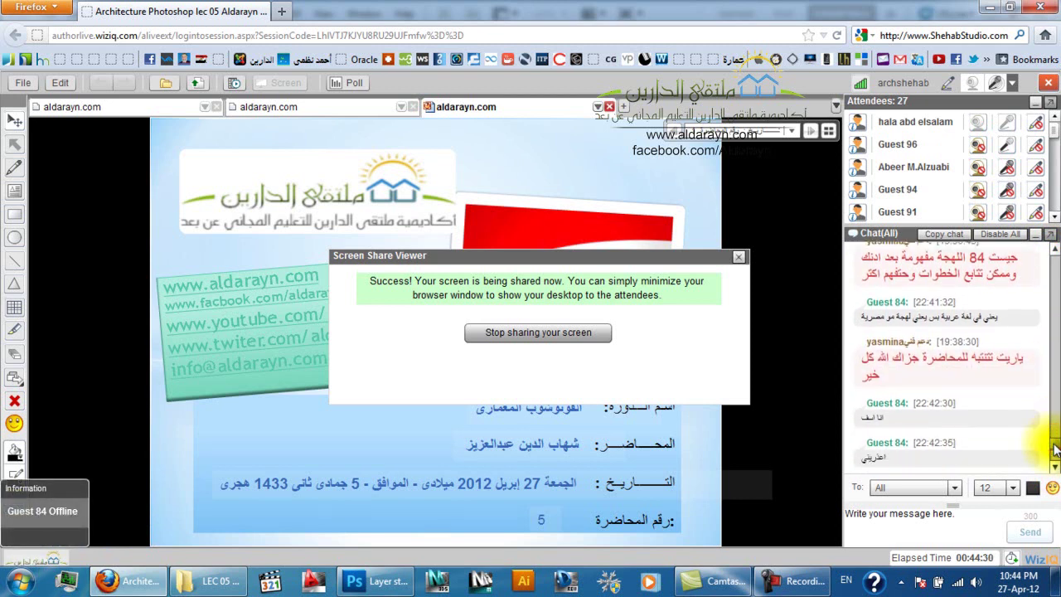
left_click_drag(1057, 447, 1057, 460)
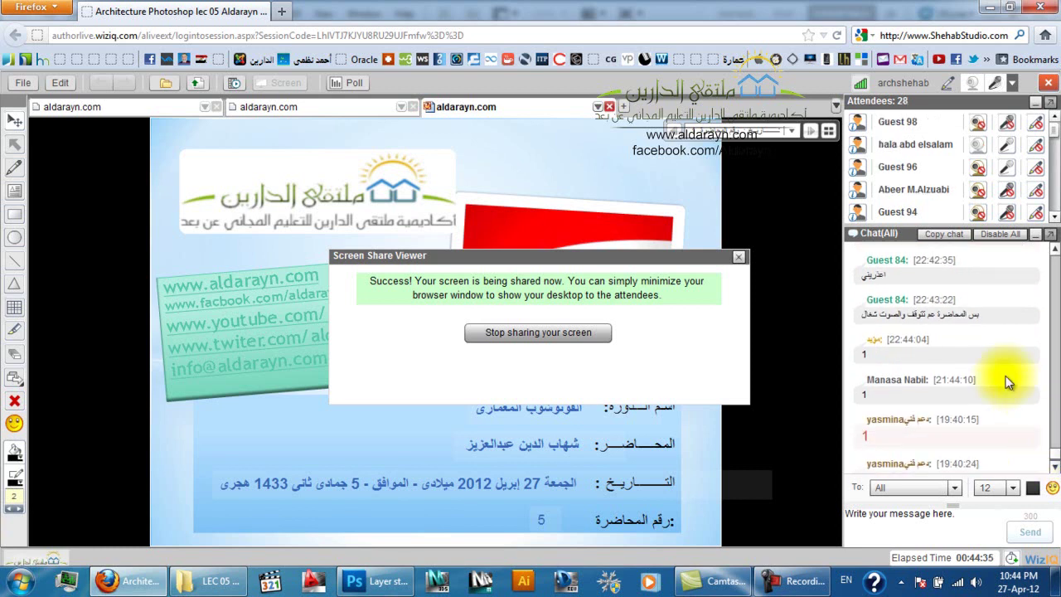
scroll(972, 417, "down", 1)
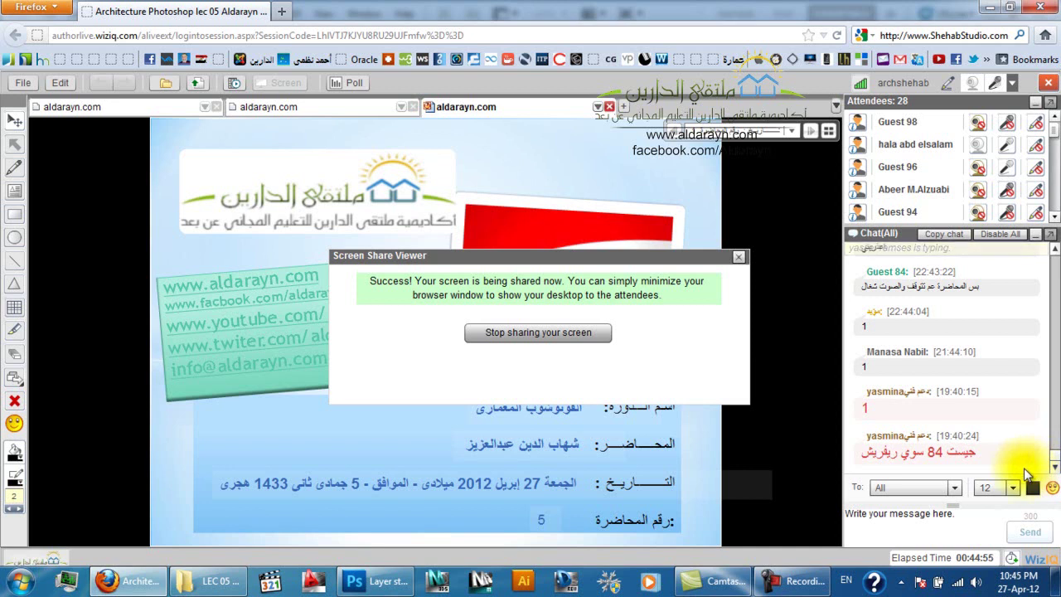
Enlarge the chat's message entry area and read the attendees' newest replies
left_click(918, 529)
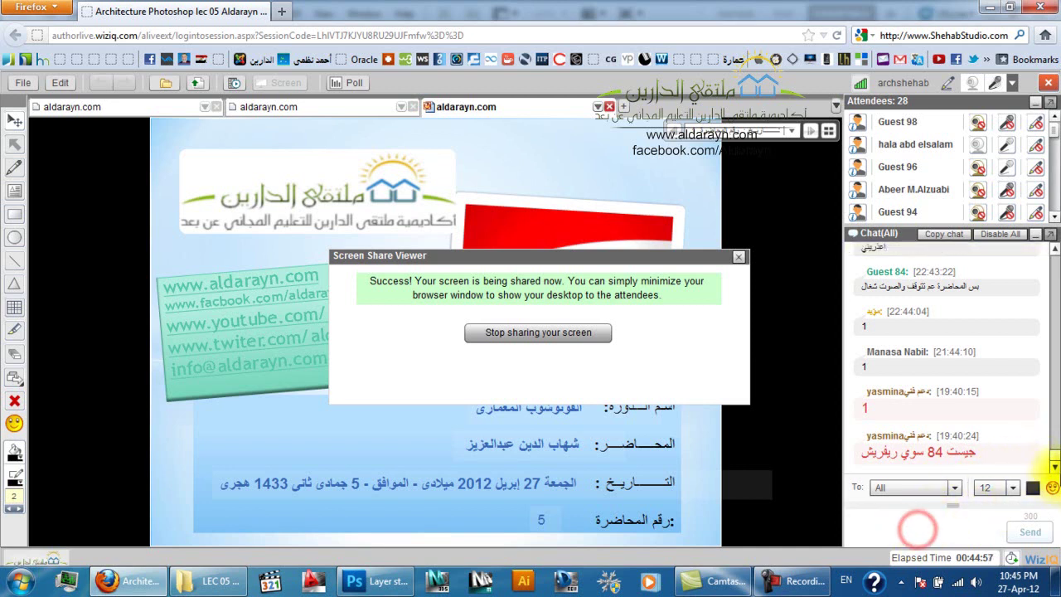
left_click(1055, 469)
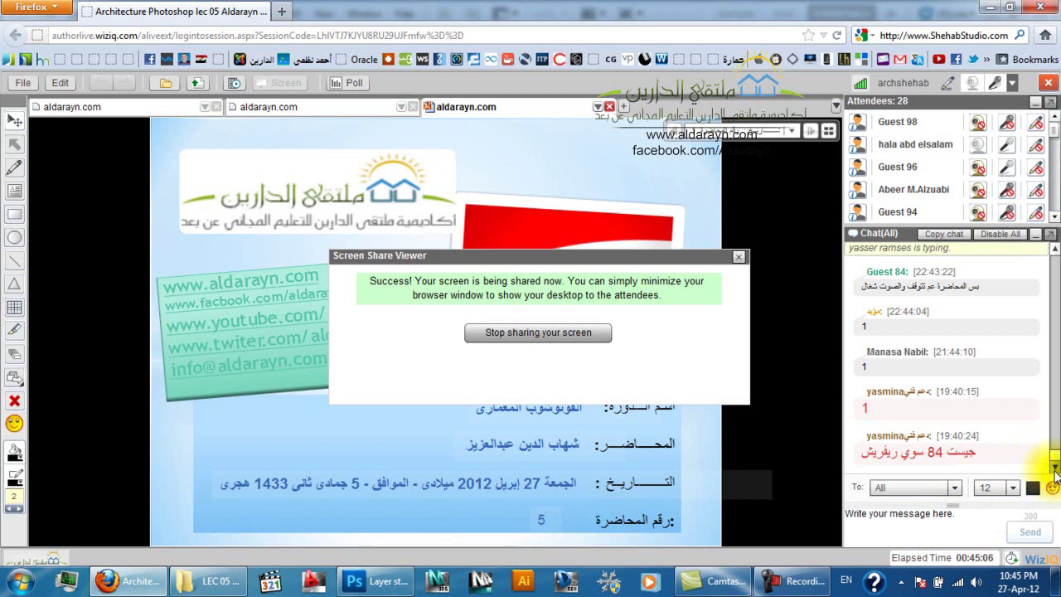
left_click(950, 529)
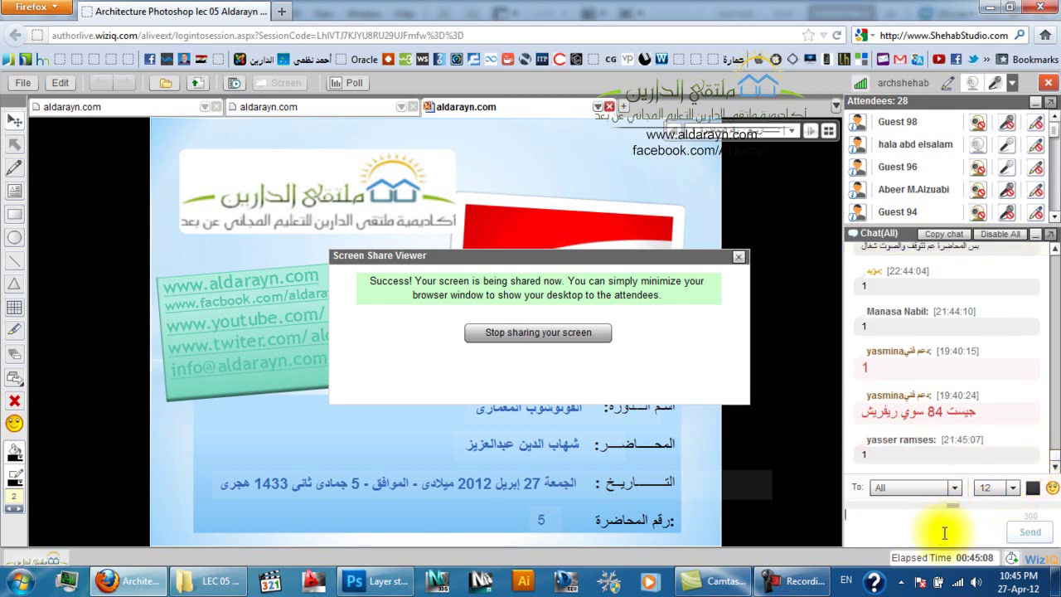
left_click_drag(954, 505, 965, 443)
left_click(1055, 406)
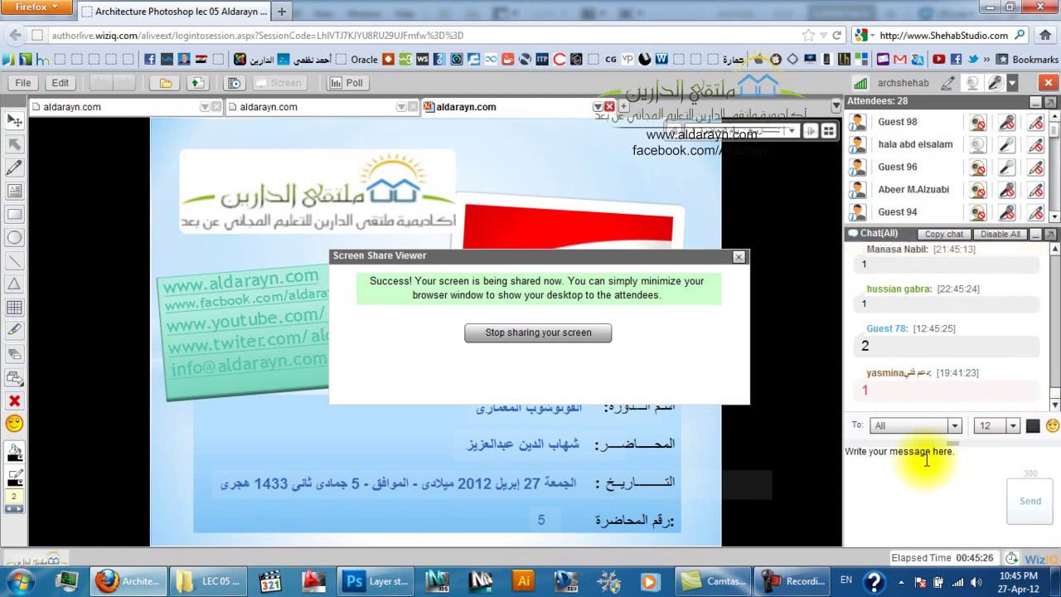
left_click(896, 483)
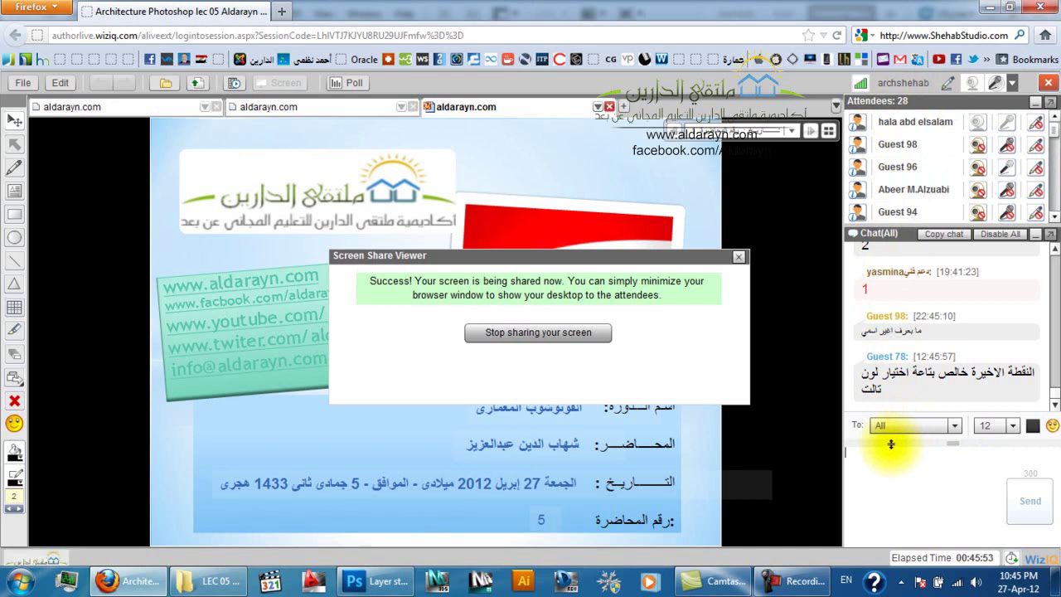
left_click(1055, 249)
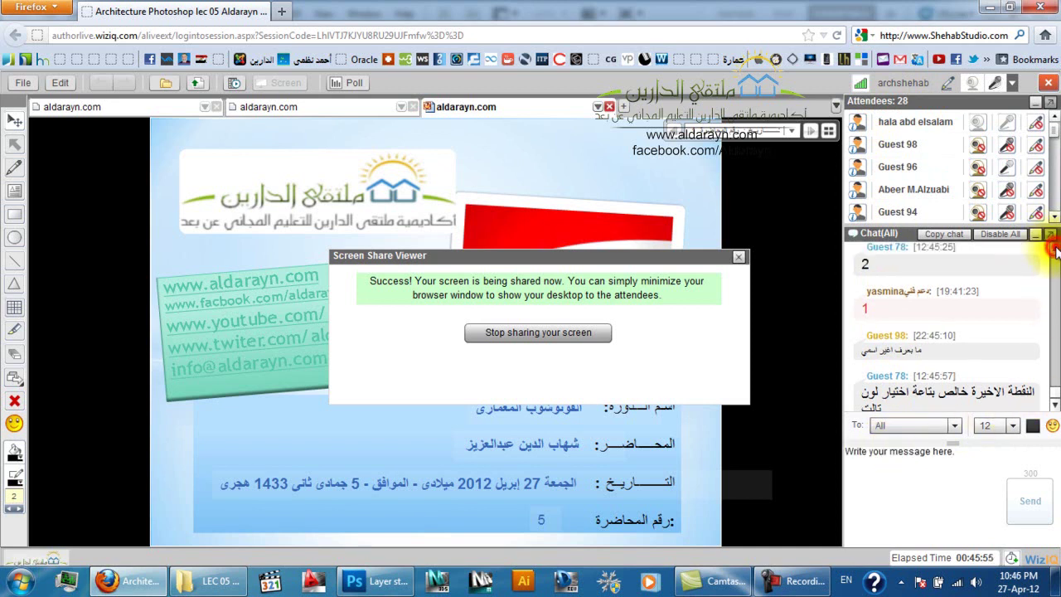
left_click(1055, 405)
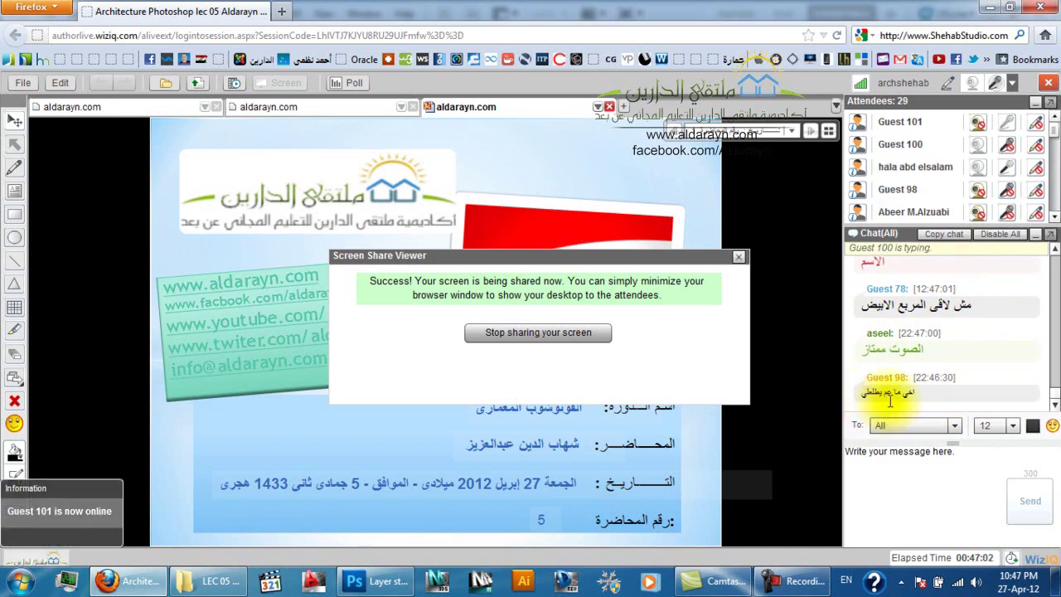
Stop sharing the screen with the attendees and start the screen sharing again
left_click(560, 335)
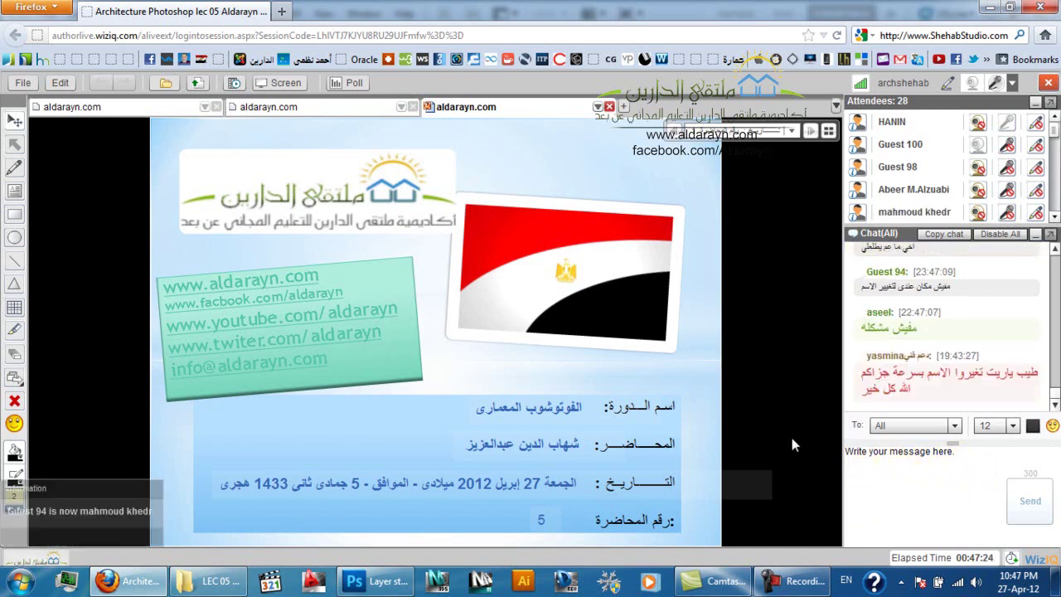
left_click(910, 485)
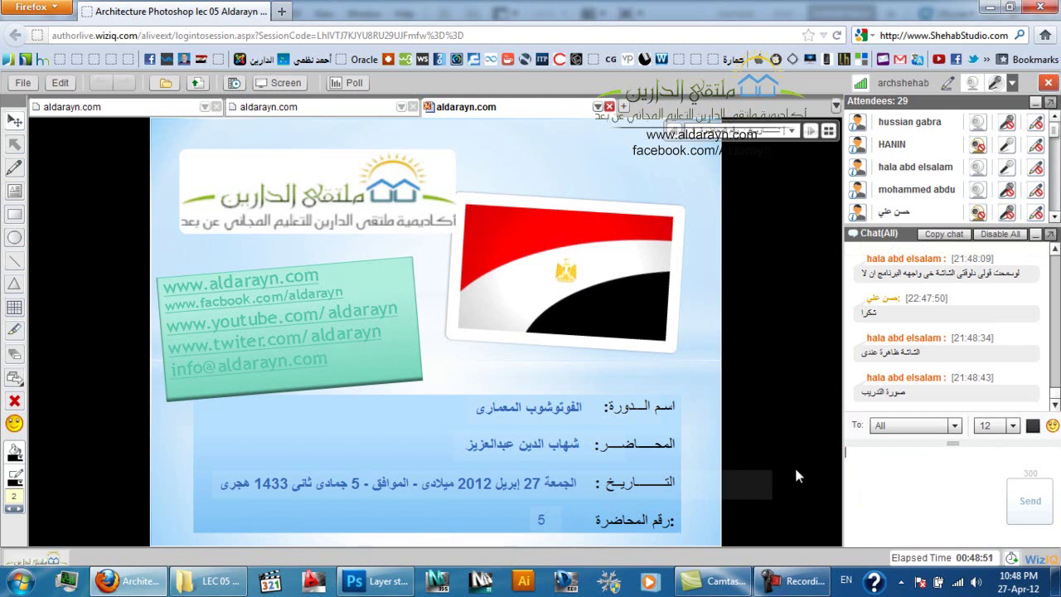
left_click(865, 486)
left_click(852, 470)
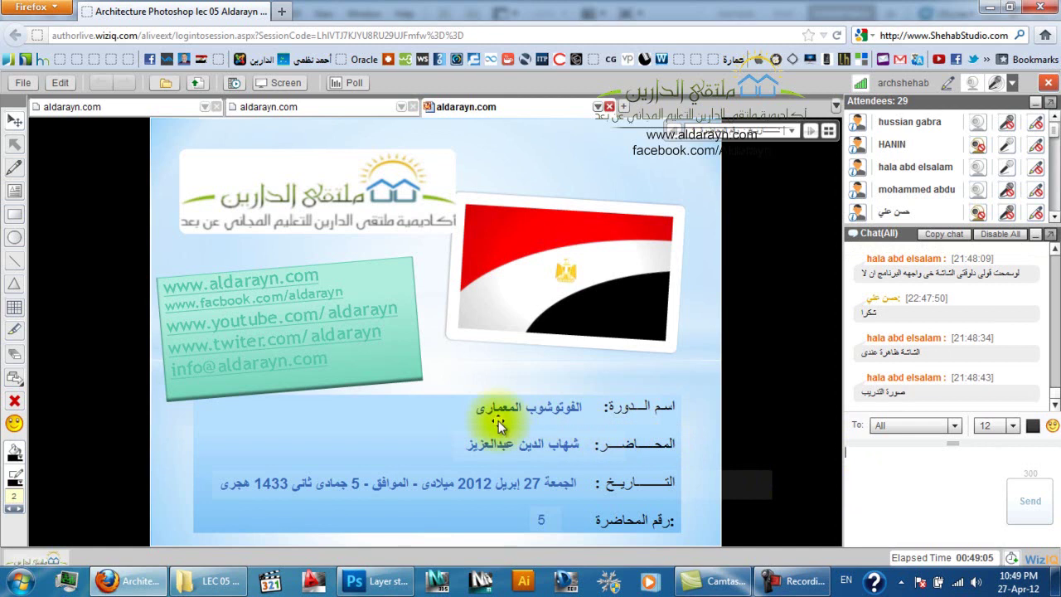
left_click(268, 82)
left_click(482, 331)
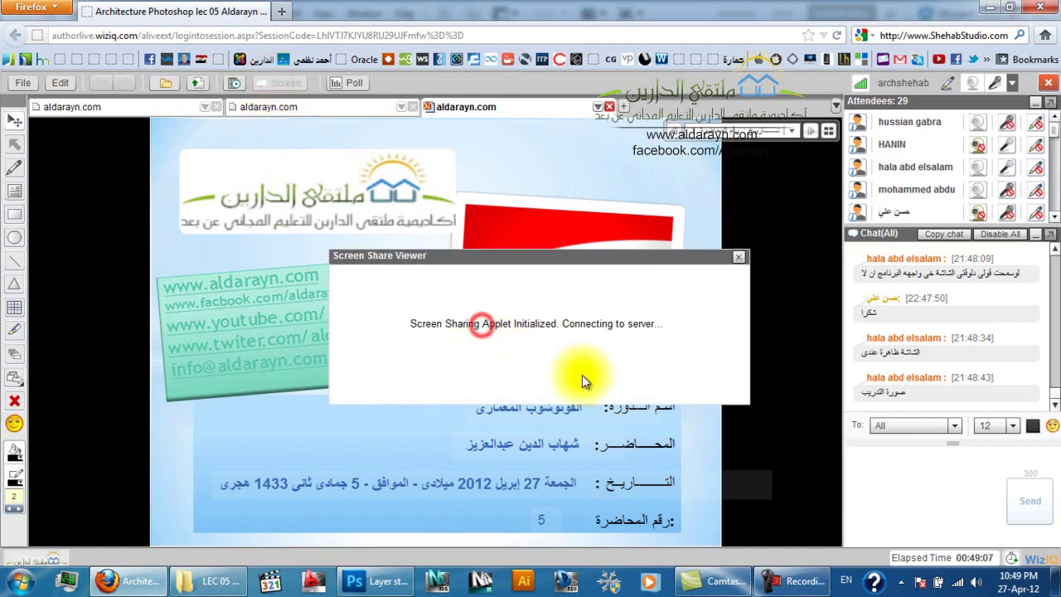
left_click(855, 473)
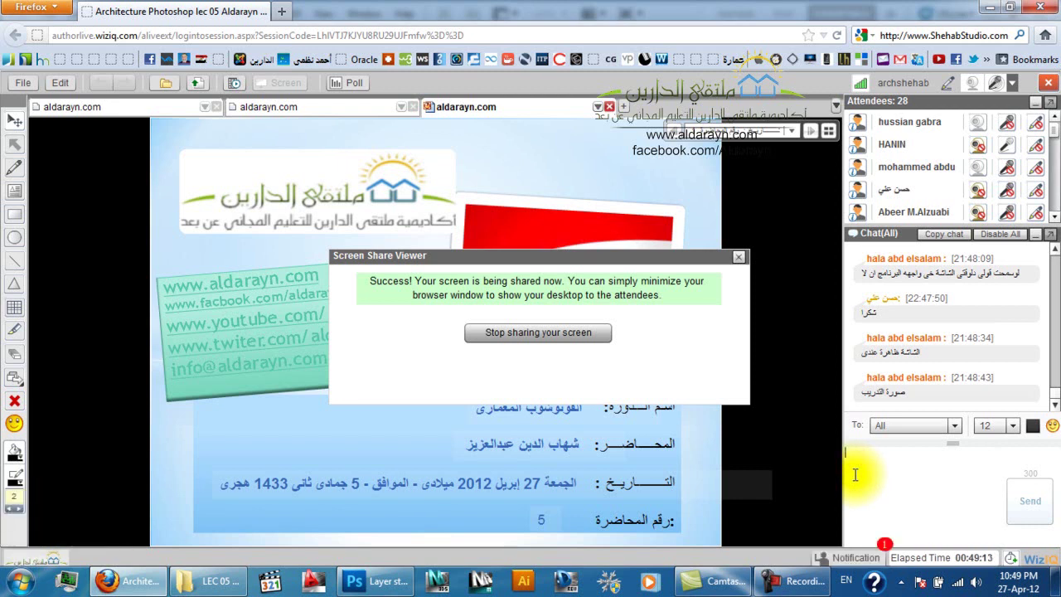
Stop the screen sharing again, then read and close the attendee's notification
left_click(570, 334)
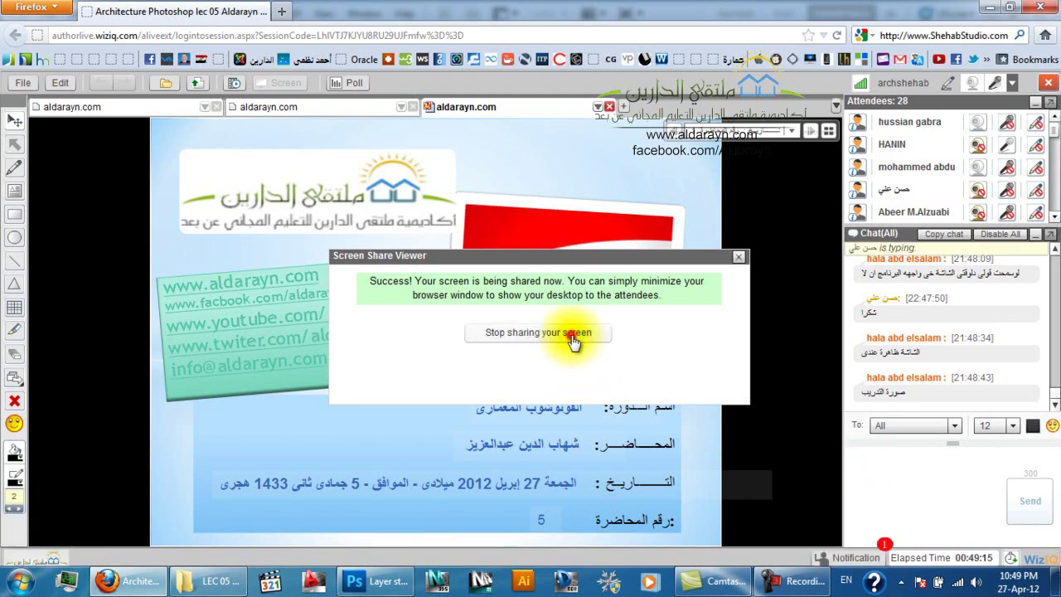
left_click(842, 558)
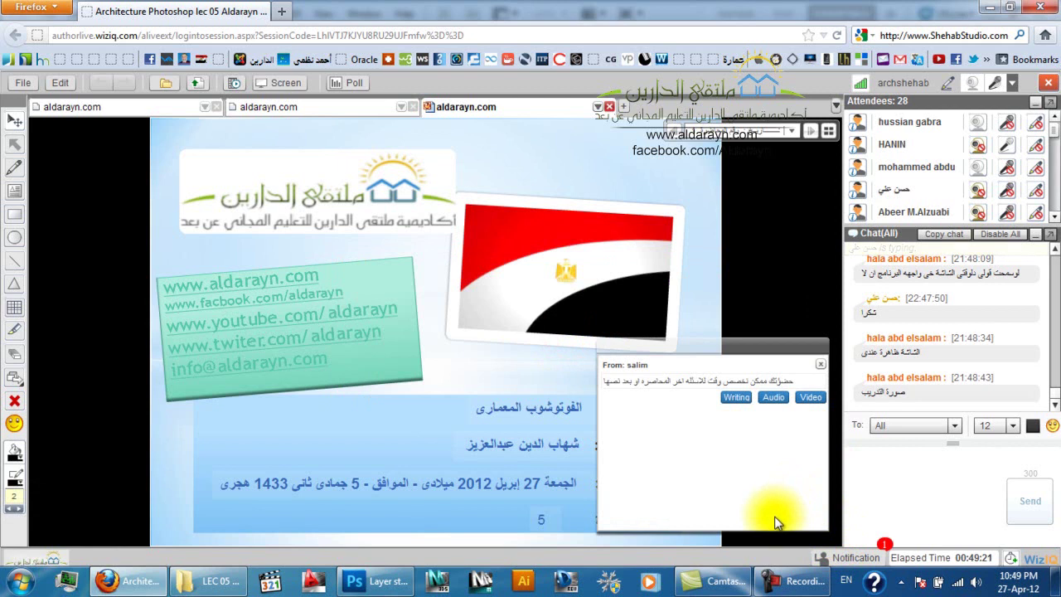
left_click(736, 397)
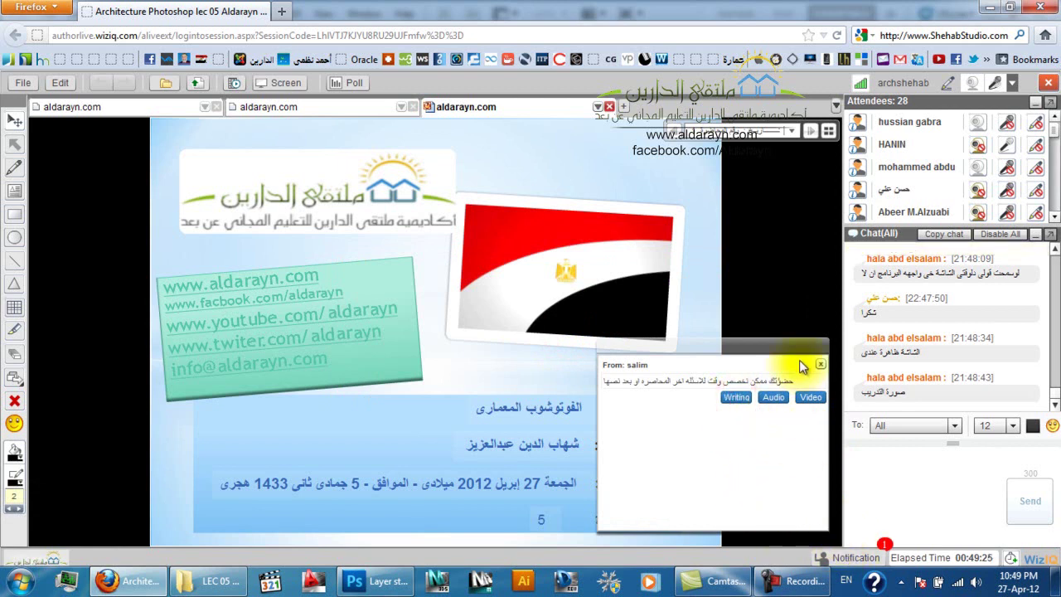
left_click(638, 383)
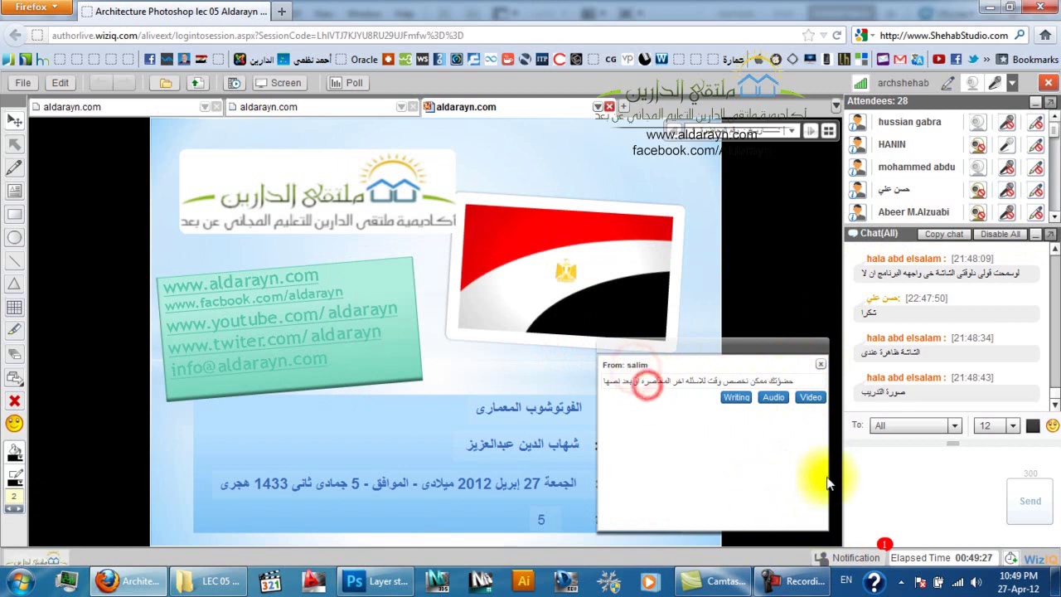
left_click(819, 367)
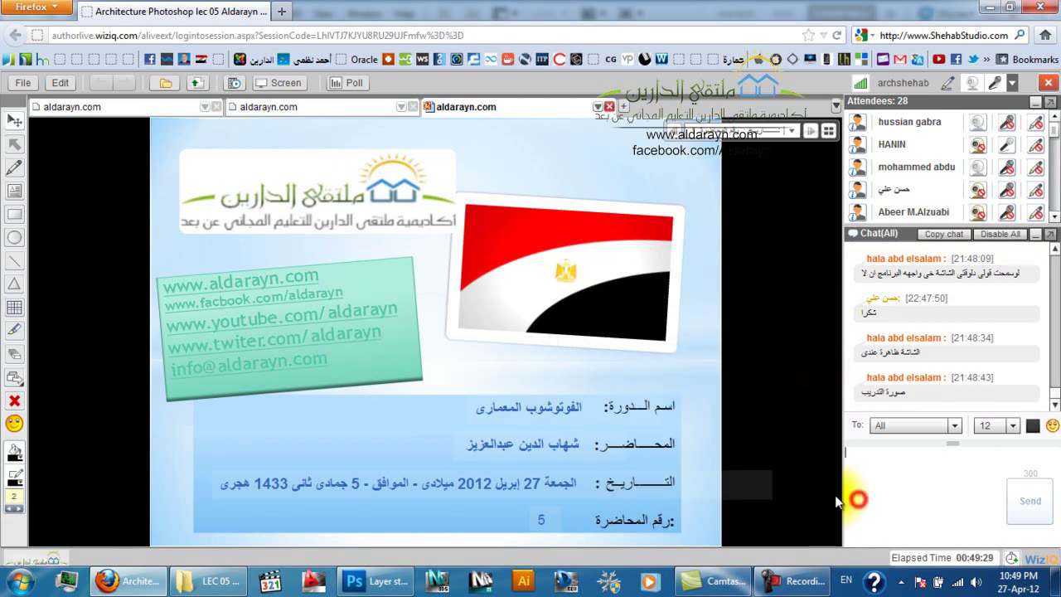
Restart sharing the desktop screen with the attendees and switch back to Photoshop
left_click(263, 83)
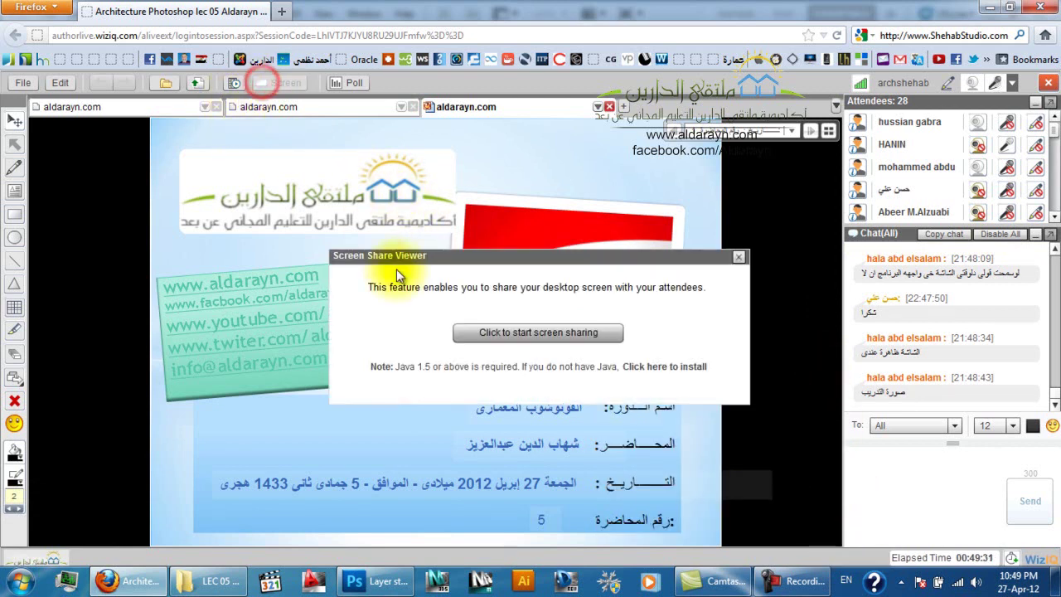
left_click(500, 333)
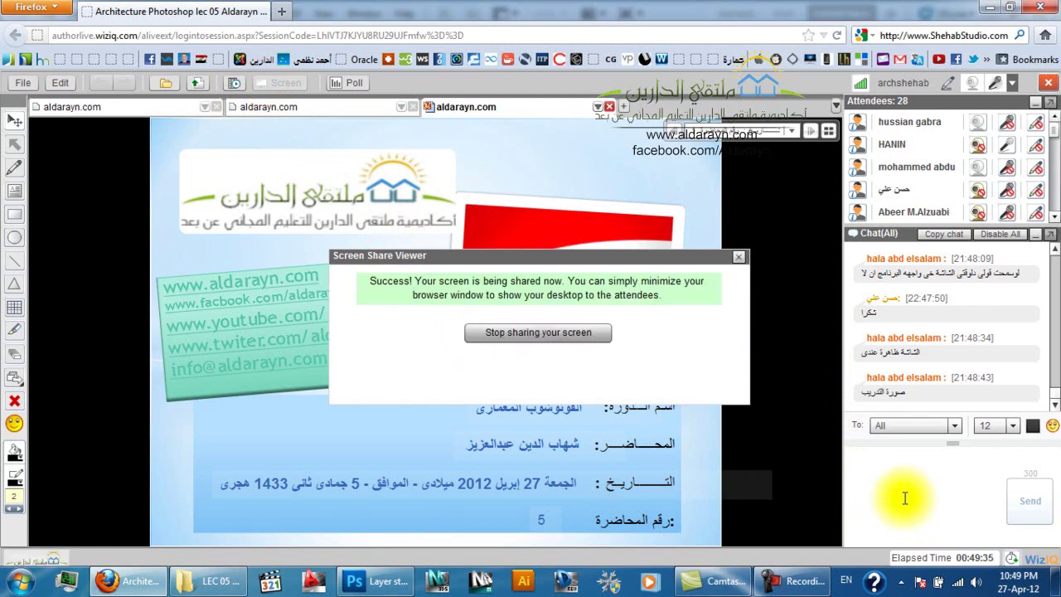
left_click(372, 583)
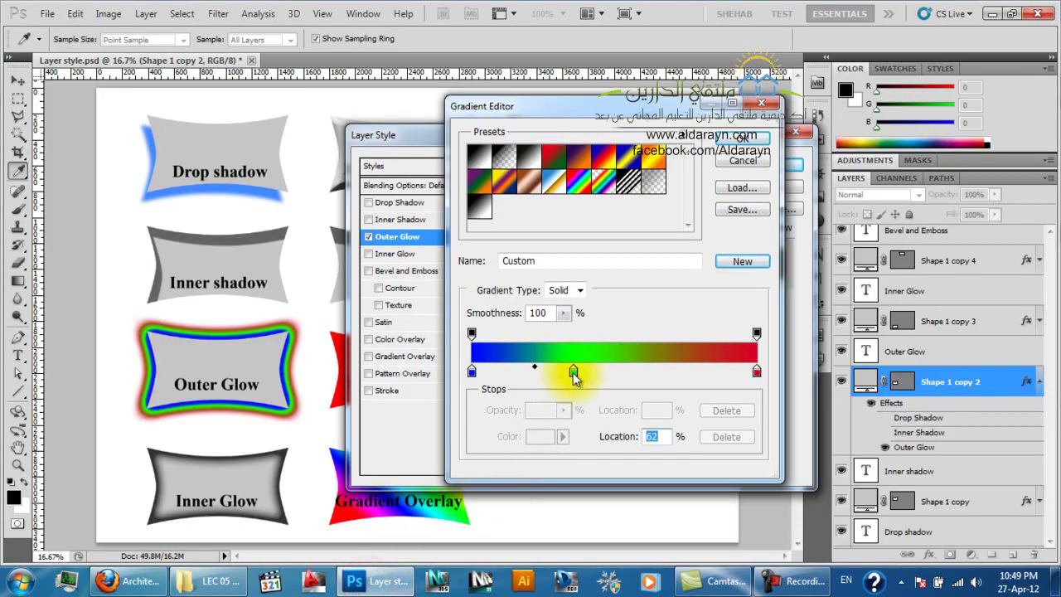
Remove the green middle stop from the outer glow gradient and try the Spectrum preset
left_click_drag(573, 371, 578, 405)
left_click(471, 371)
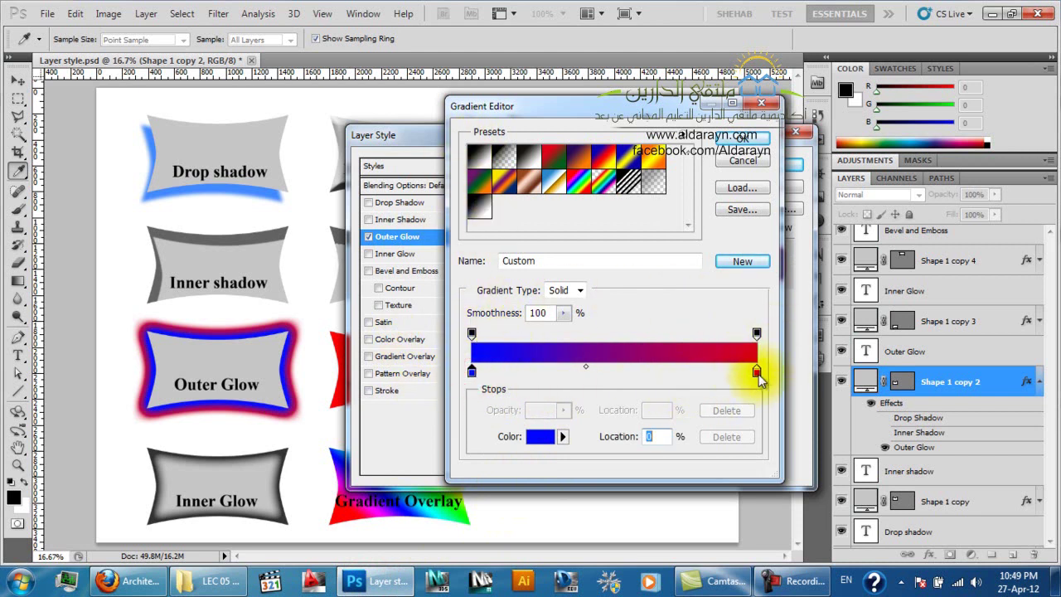
left_click(757, 372)
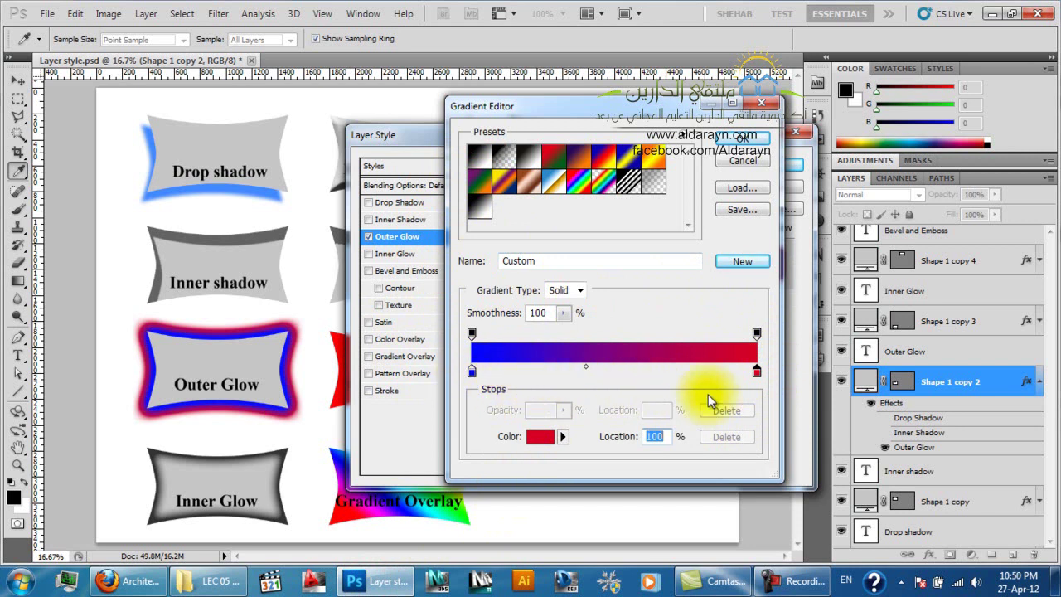
left_click(587, 181)
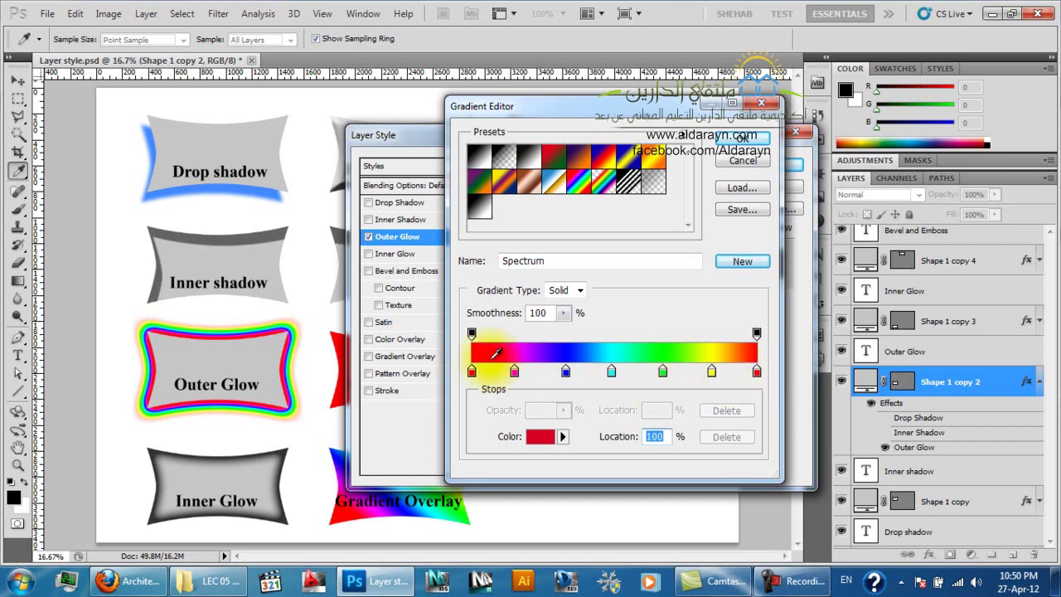
key("ctrl+z")
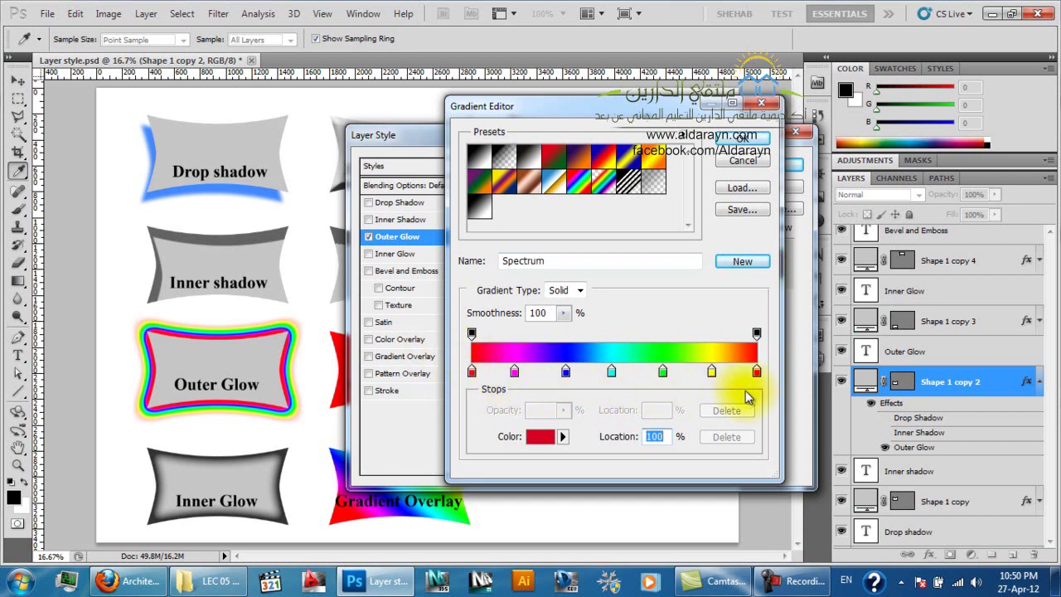
Load the Foreground to Background preset and try an extra red color stop at 26%, removing it again
left_click(481, 209)
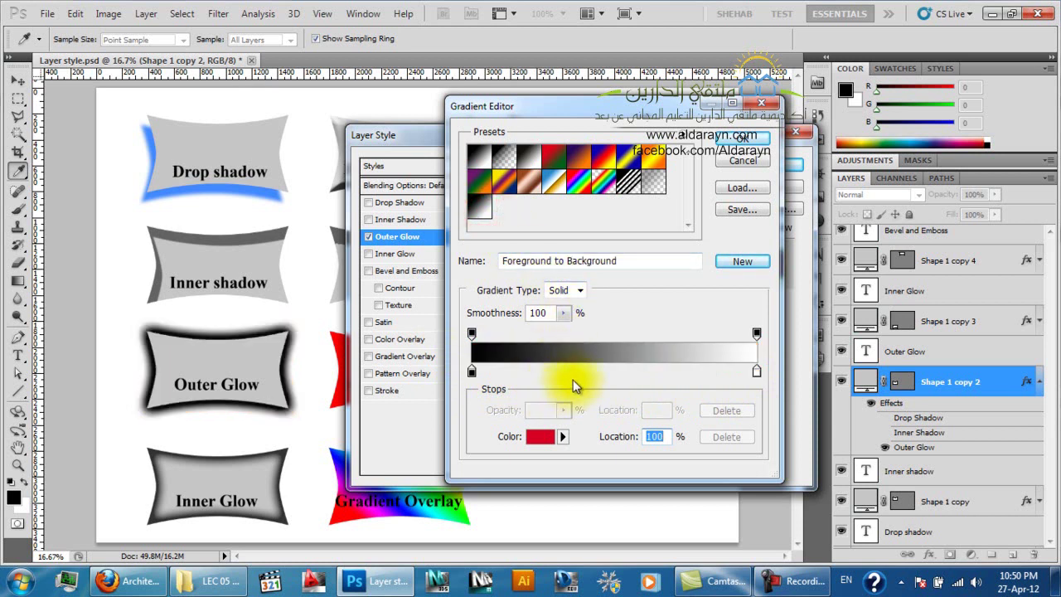
left_click(544, 370)
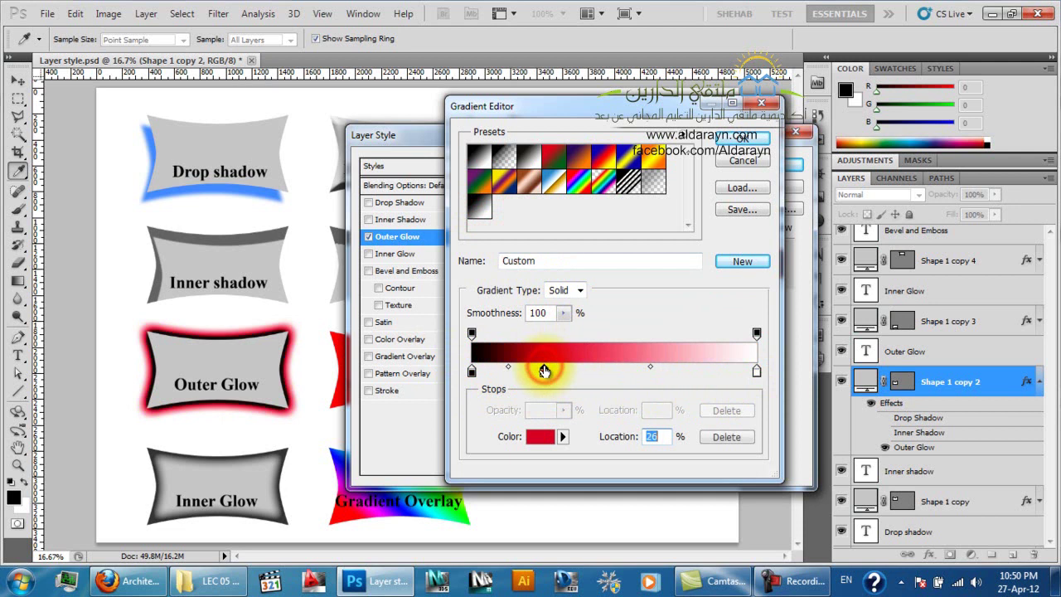
left_click_drag(543, 371, 543, 401)
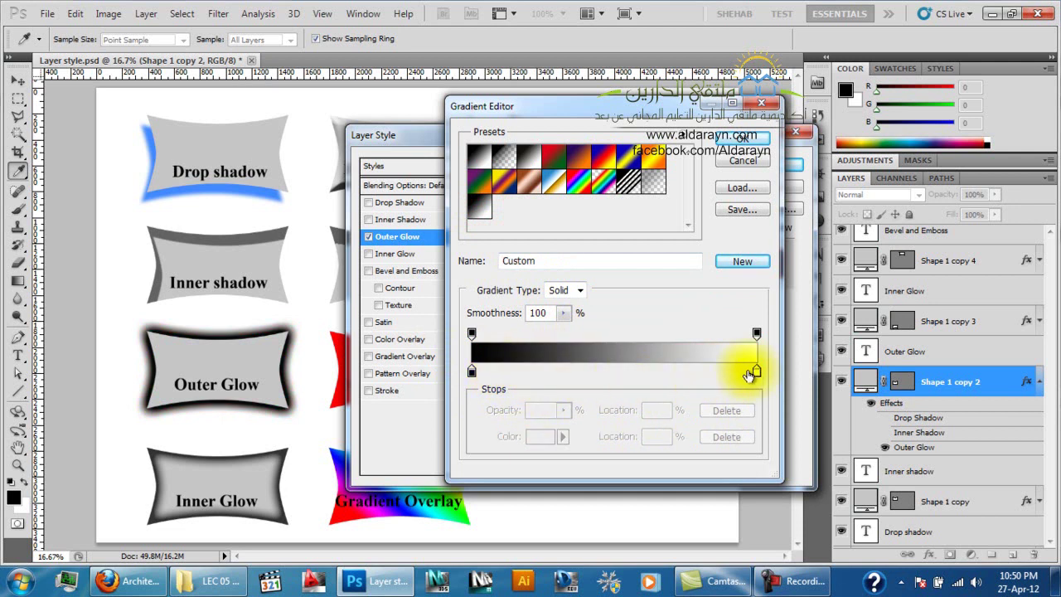
Set the gradient's starting color stop at 0% to pure red (ff0000)
left_click(472, 371)
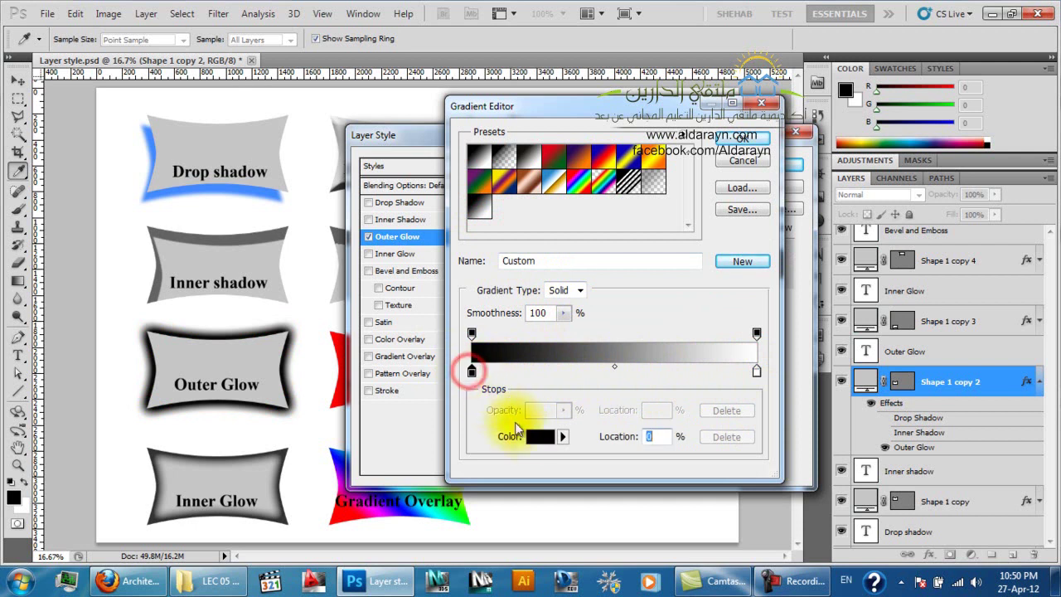
left_click(535, 437)
left_click(688, 157)
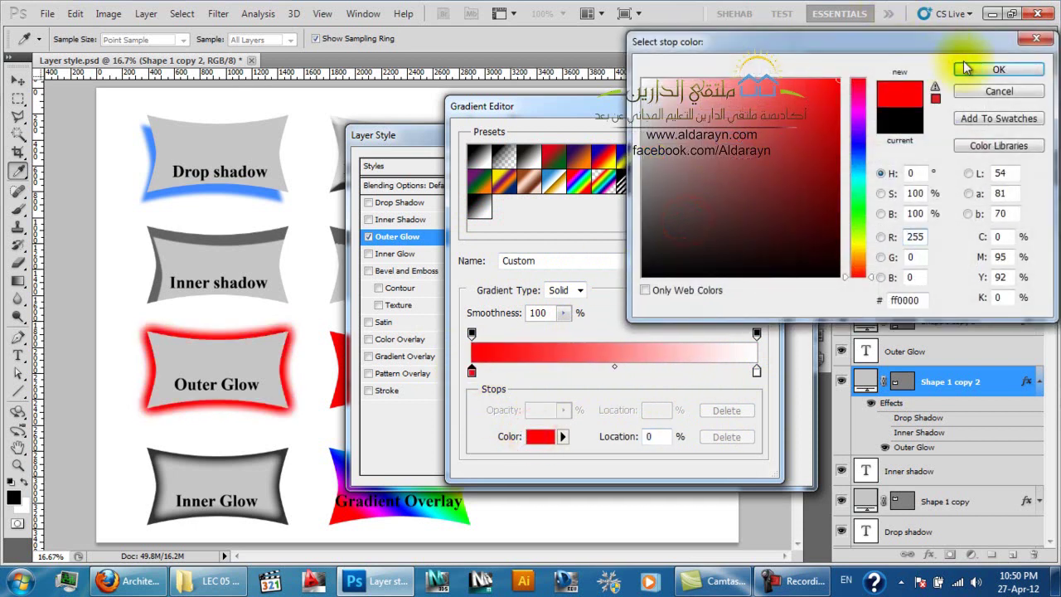
left_click(993, 68)
Set the gradient's ending color stop at 100% to a saturated blue
left_click(757, 372)
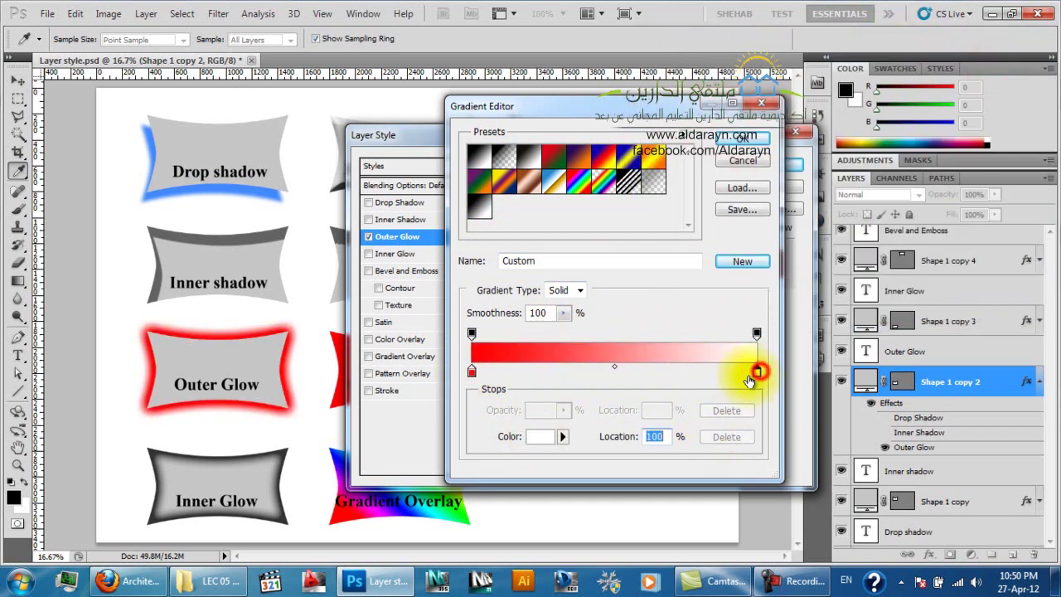
left_click(537, 437)
left_click(858, 154)
left_click_drag(789, 123, 873, 35)
left_click(987, 69)
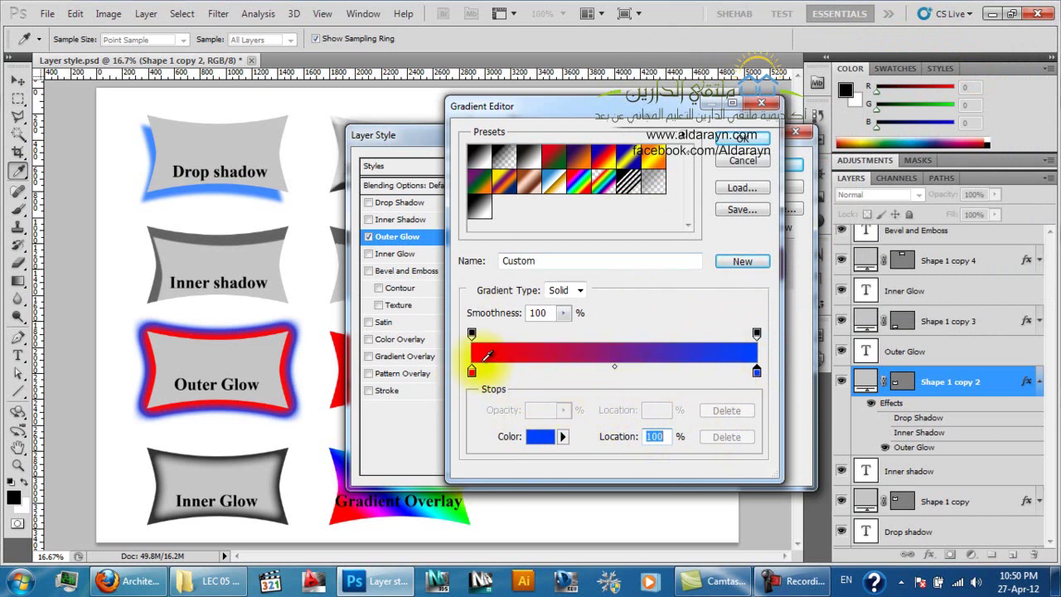
Add a color stop at 22% between the red and blue stops and color it bright green
left_click(536, 371)
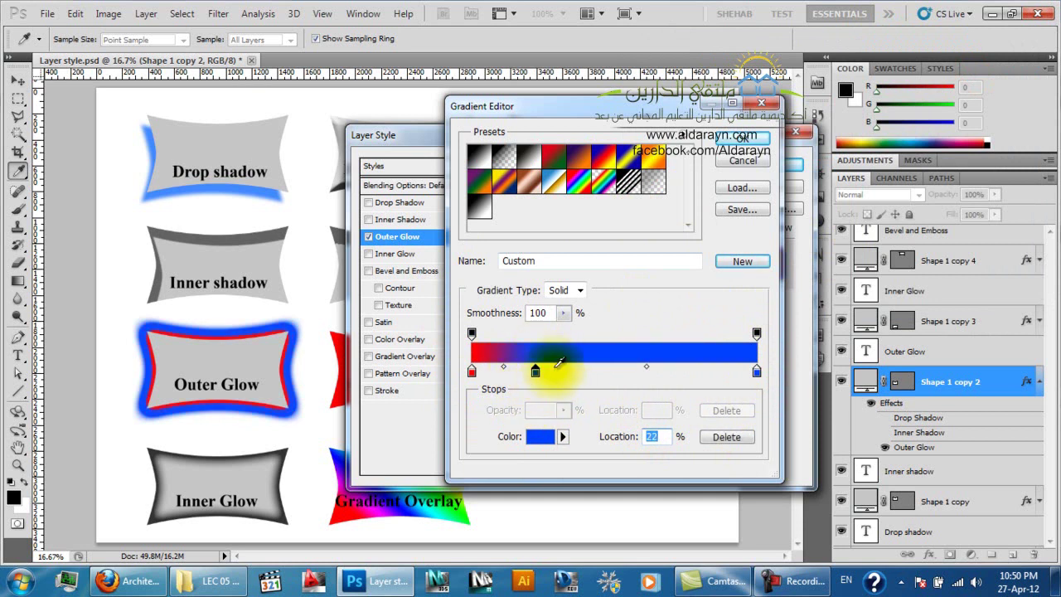
left_click(536, 437)
left_click_drag(858, 157, 861, 213)
left_click(963, 69)
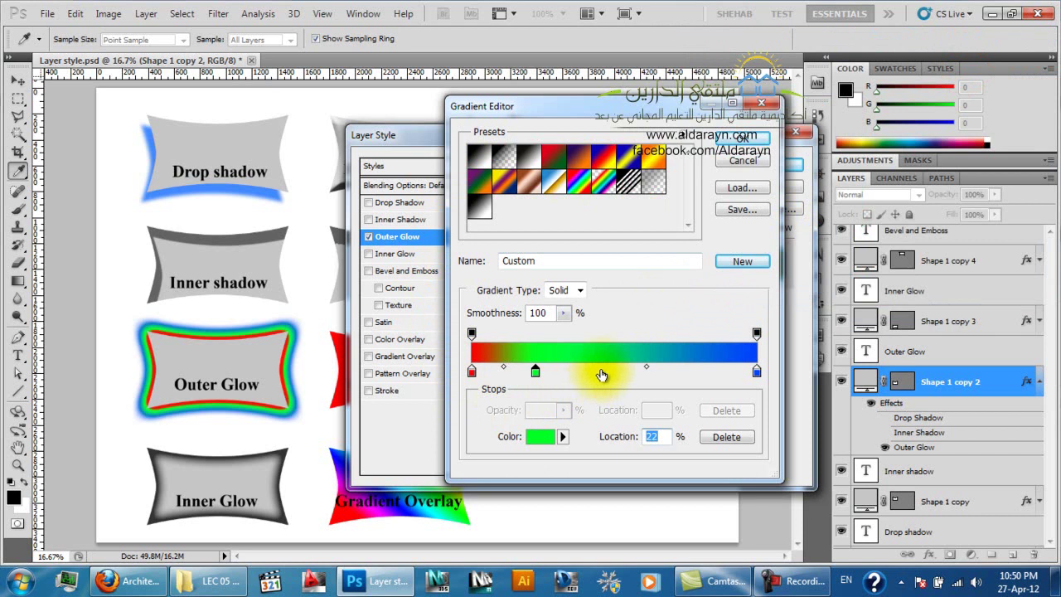
Add a color stop at 45% between the green and blue stops and color it yellow (eeff2d)
left_click(601, 372)
left_click(536, 437)
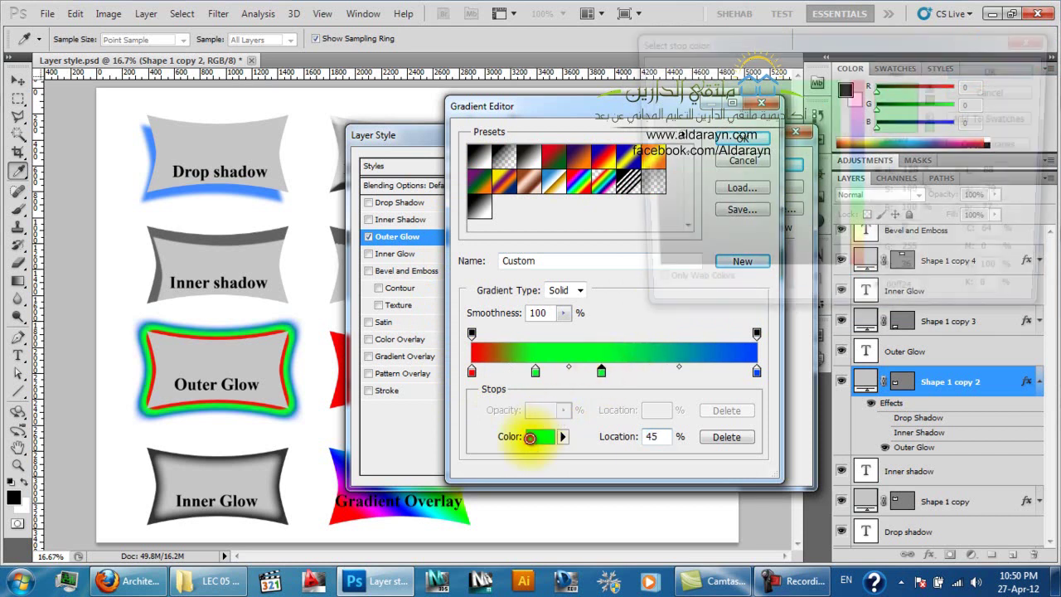
left_click(797, 252)
left_click(858, 241)
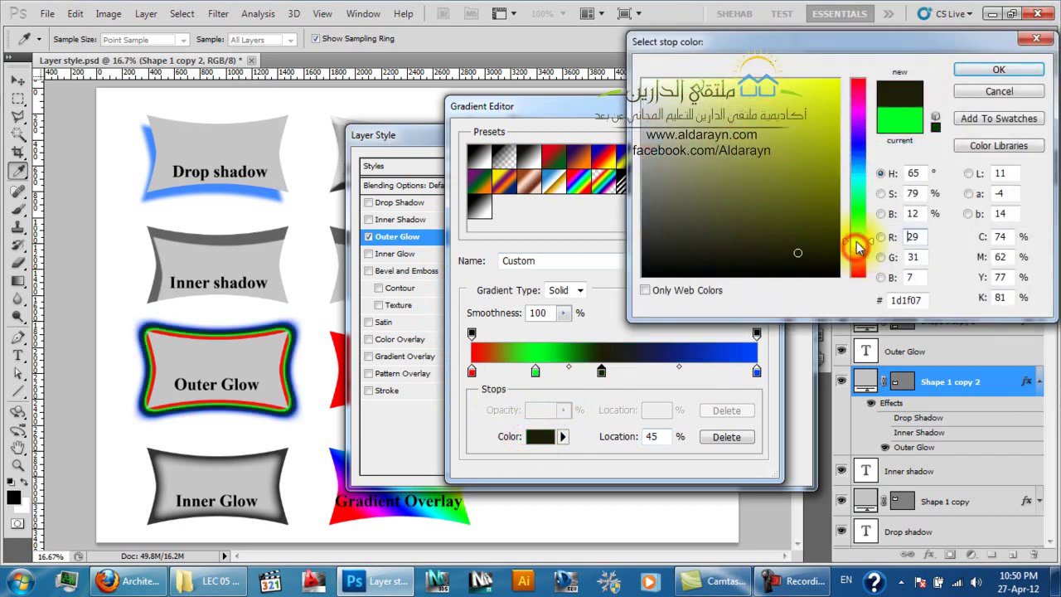
left_click_drag(821, 83, 809, 52)
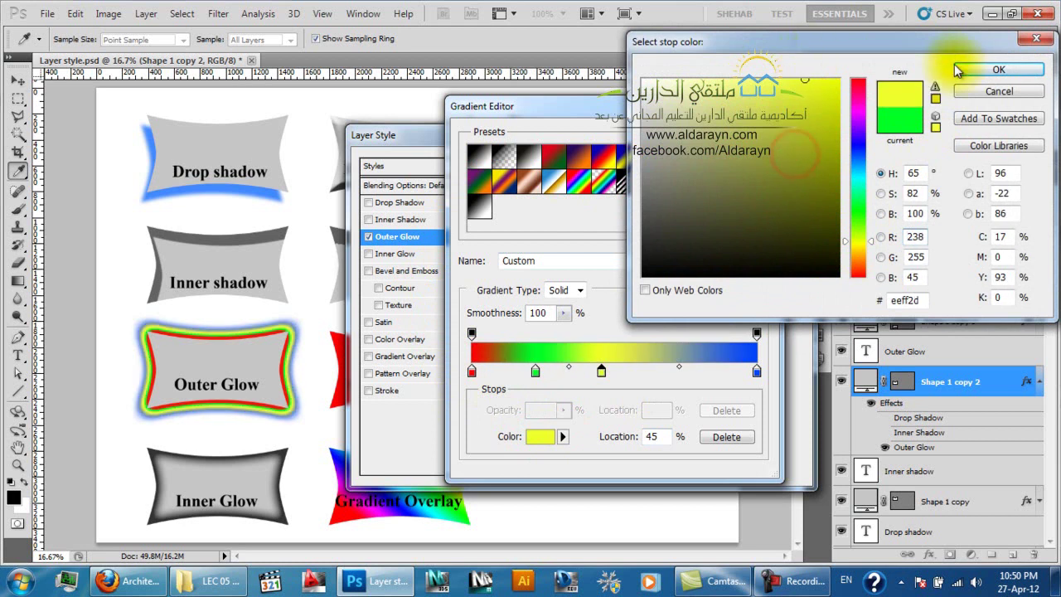
left_click(960, 68)
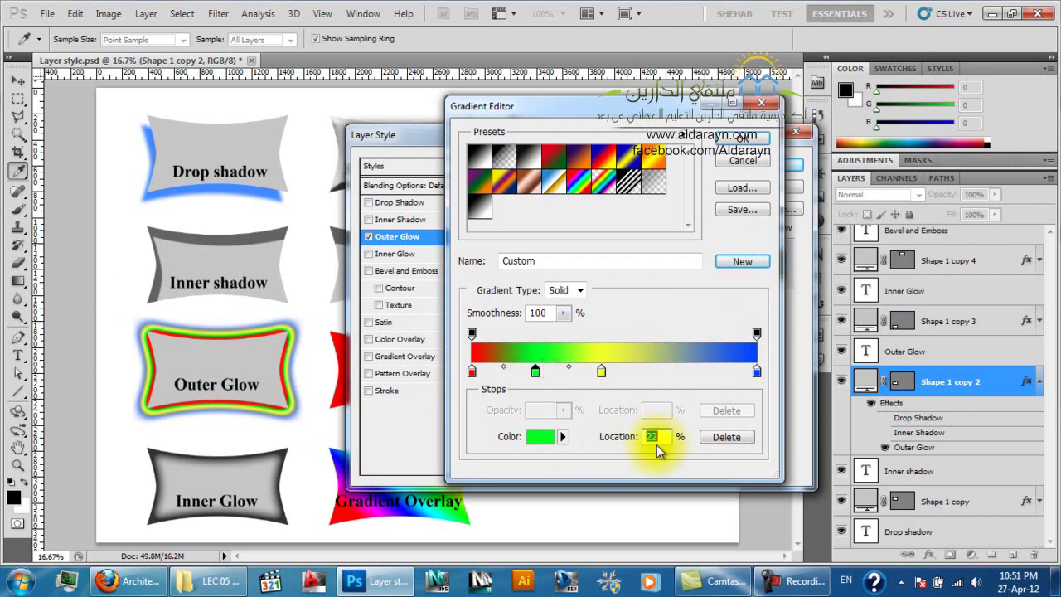
Set the green stop's location to 25% and the yellow stop's location to 50%
left_click_drag(636, 445, 666, 429)
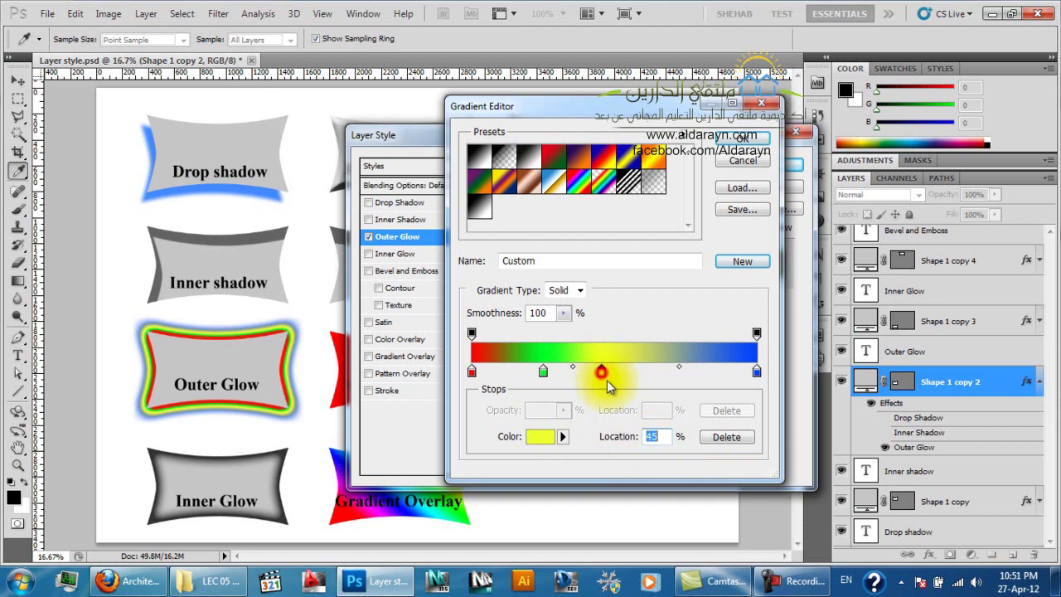
type("25")
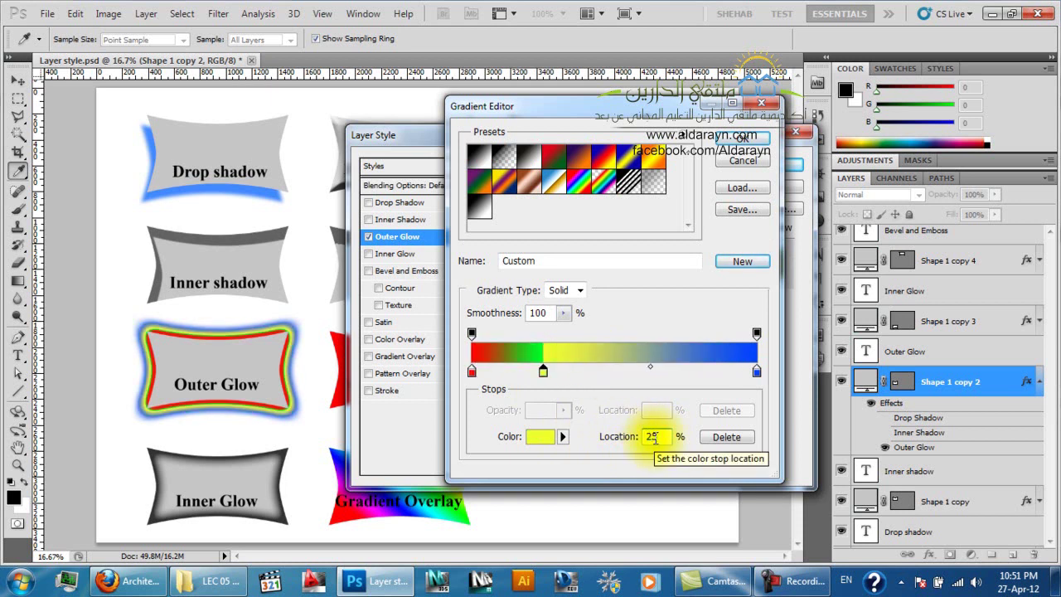
key("BackSpace")
key("BackSpace")
type("50")
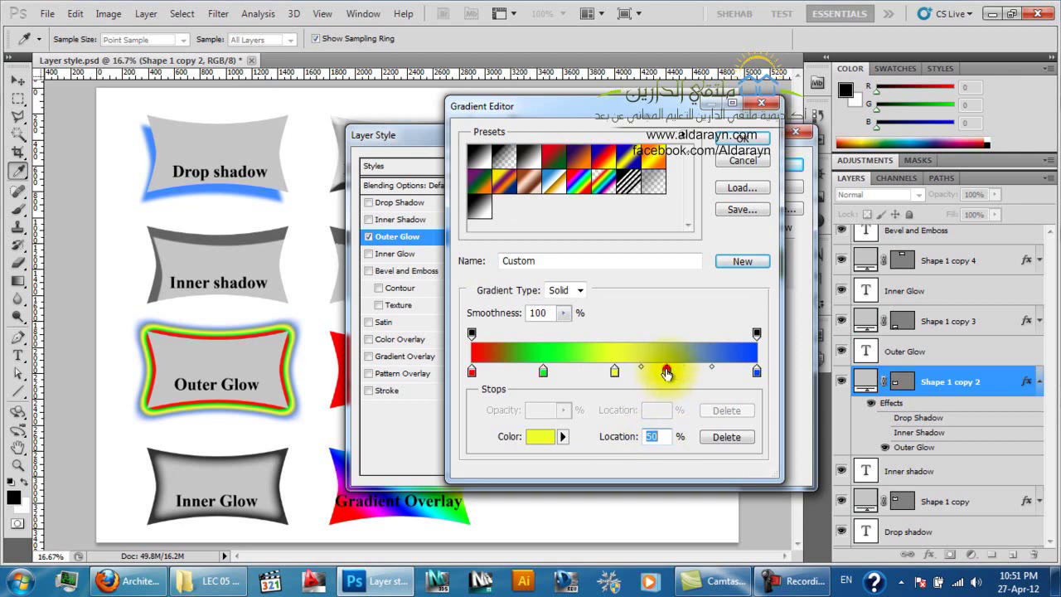
Add a color stop at 75% between the yellow and blue stops and color it magenta (ff2ddf)
left_click(667, 371)
type("75")
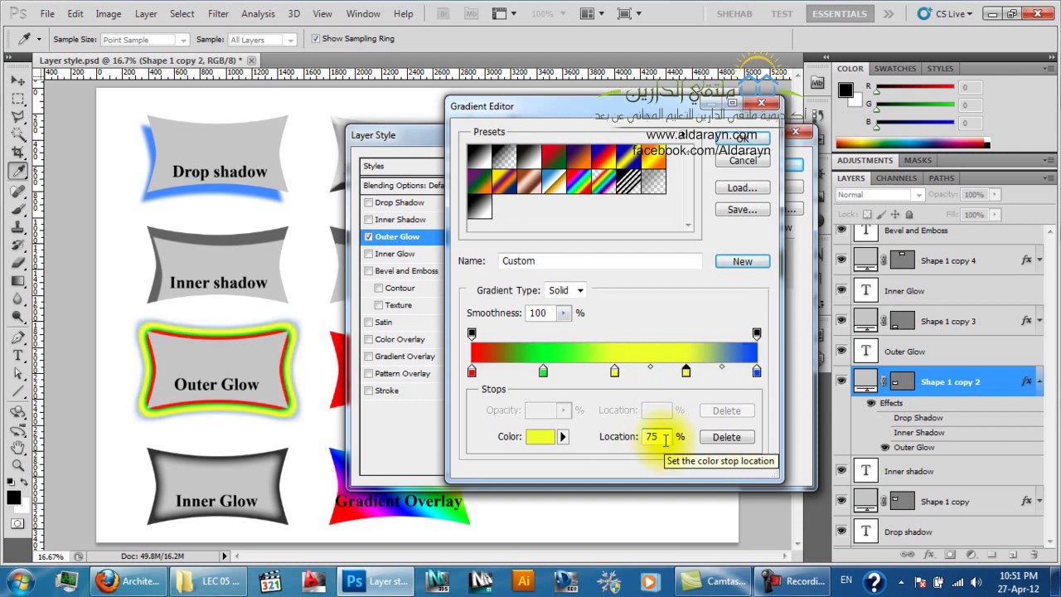
left_click(541, 436)
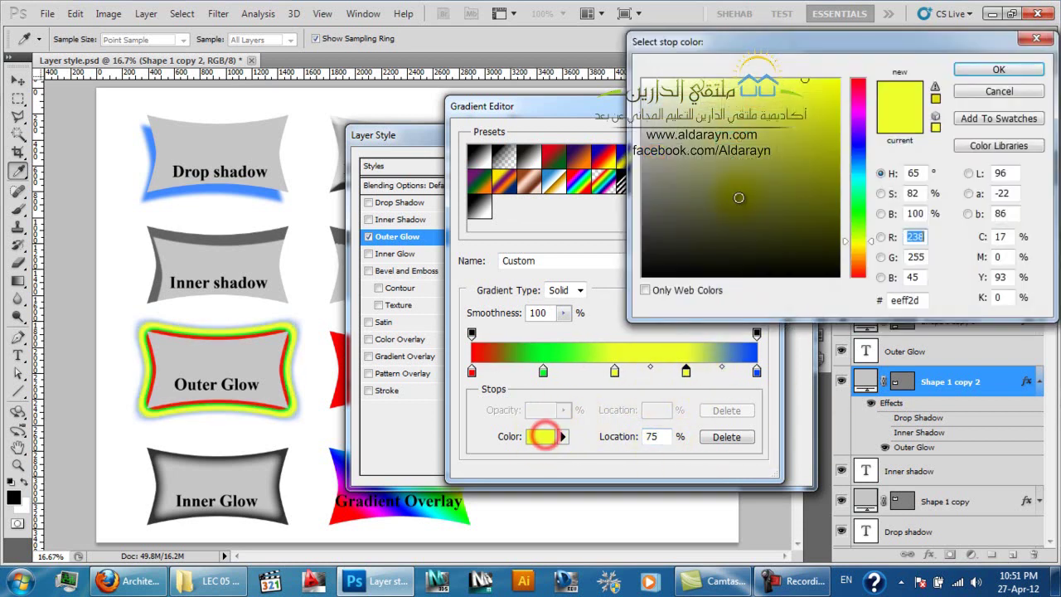
left_click_drag(858, 241, 858, 107)
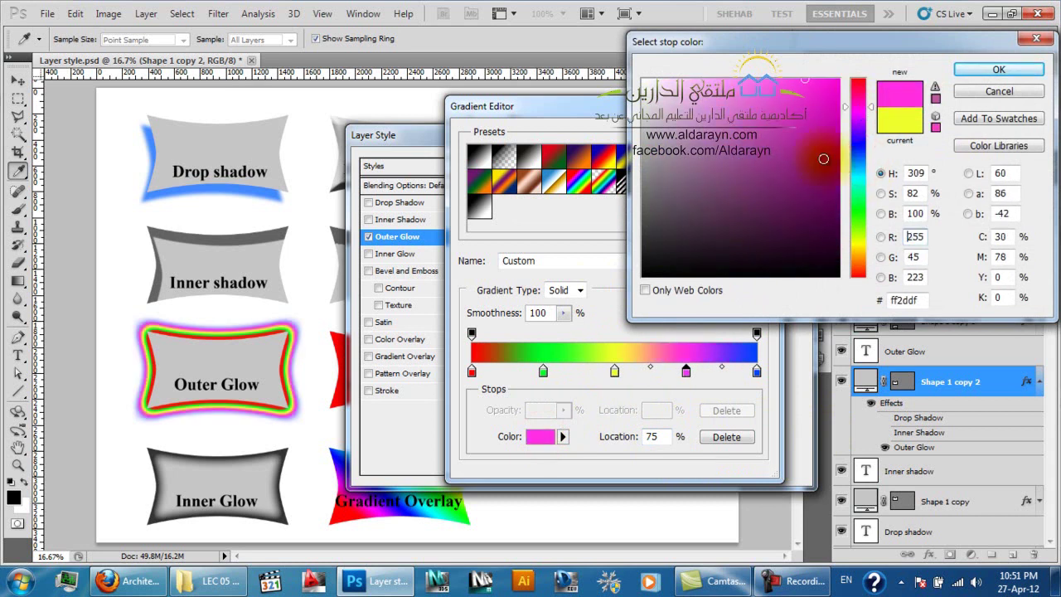
left_click(999, 69)
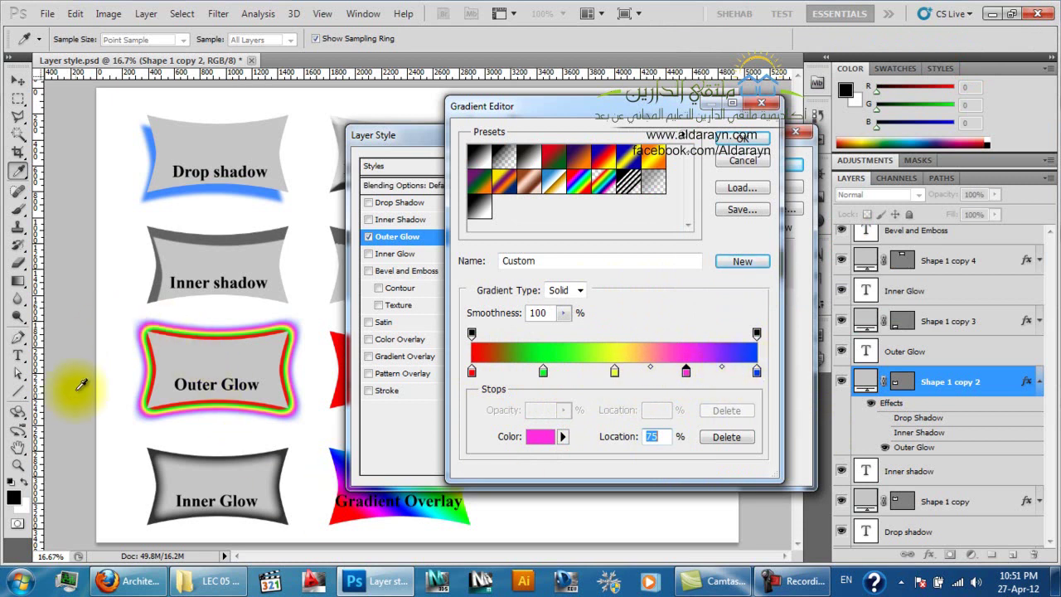
Sample white from the canvas for the 75% stop, and recolor that stop a saturated magenta
left_click(159, 433)
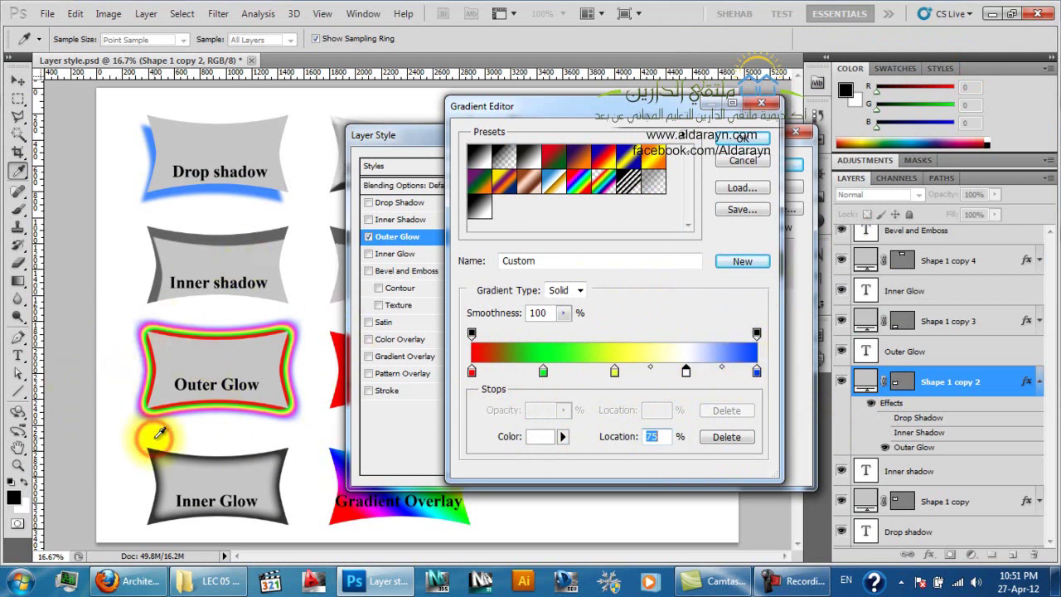
left_click(539, 436)
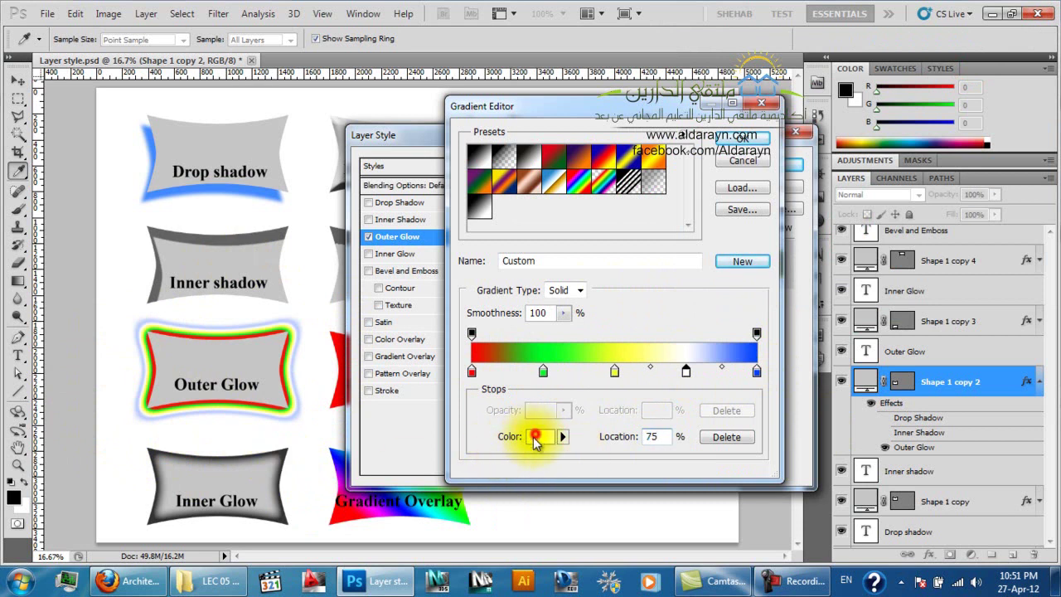
left_click(863, 100)
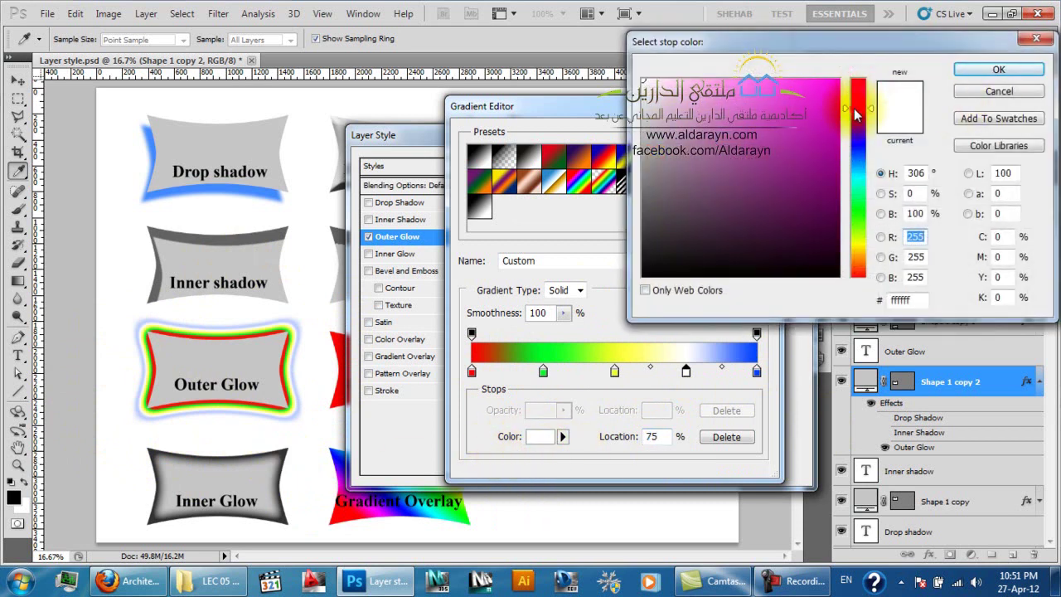
left_click(834, 78)
left_click(999, 70)
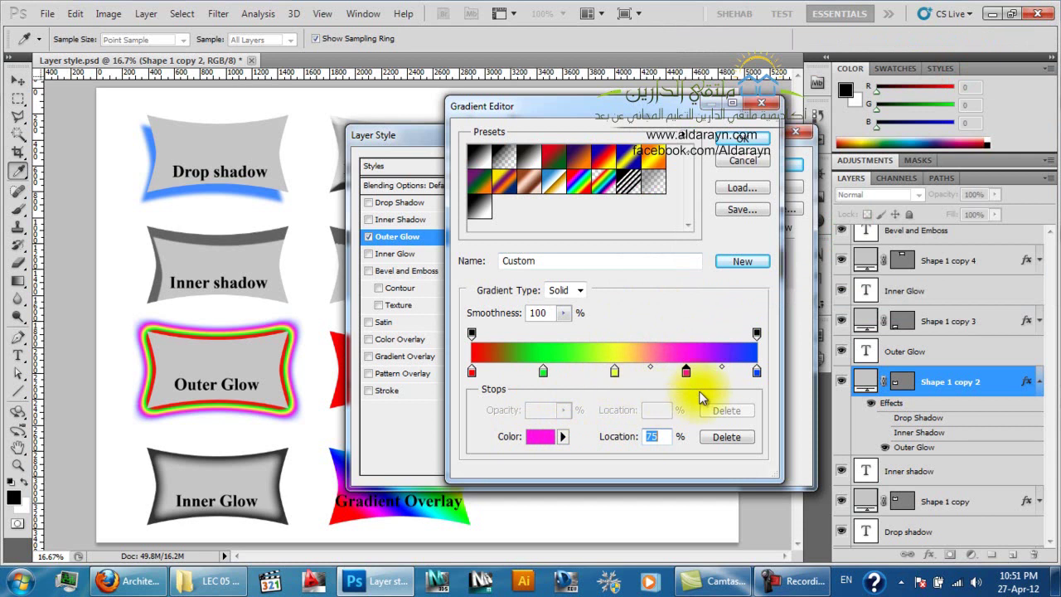
Try the color midpoint between the yellow and magenta stops at 16% and at 80%
left_click(651, 369)
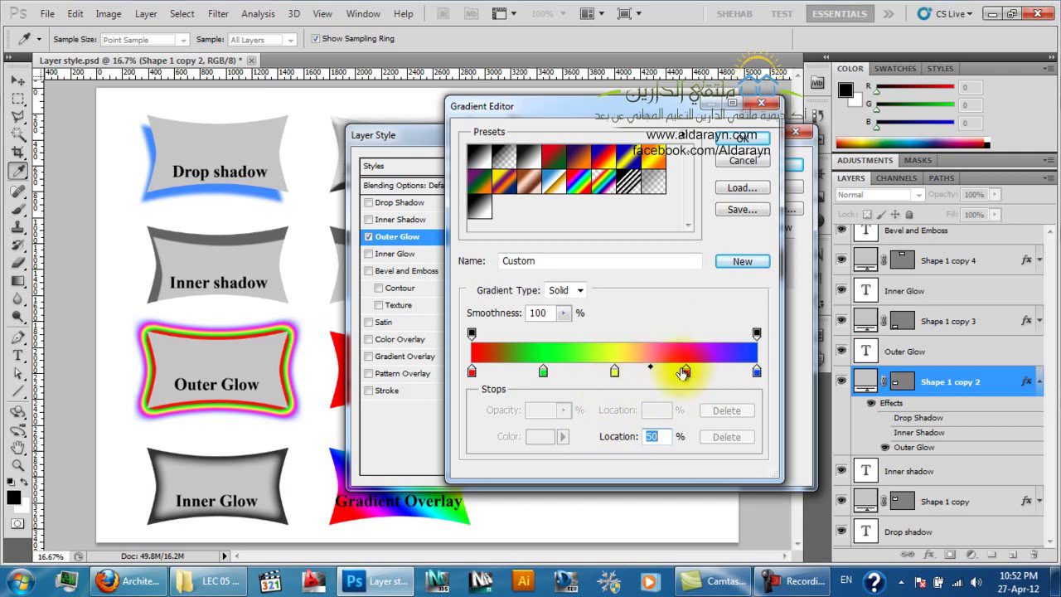
left_click_drag(653, 372, 628, 369)
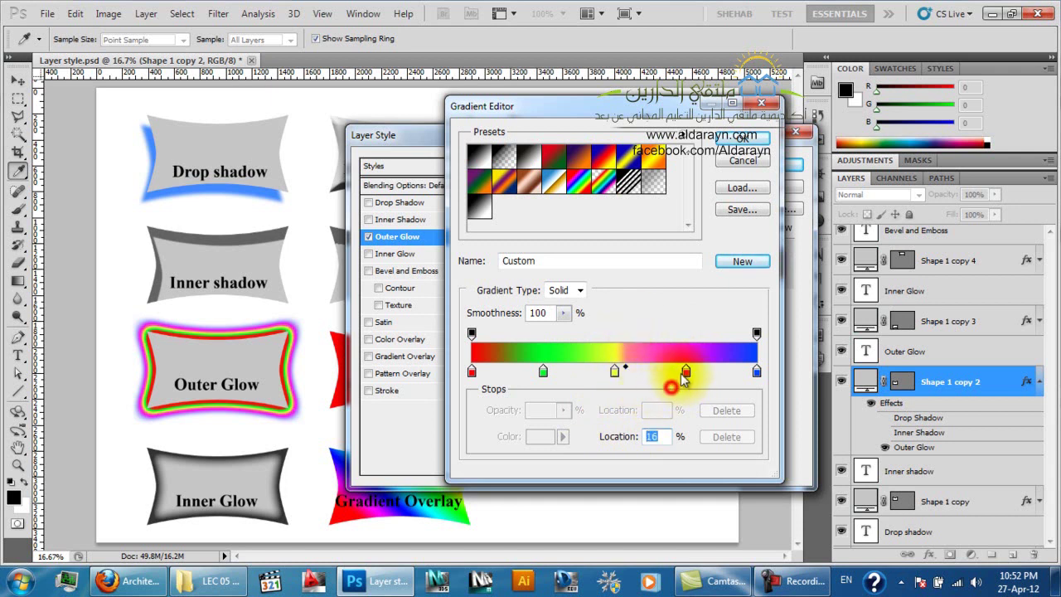
left_click_drag(627, 372, 674, 373)
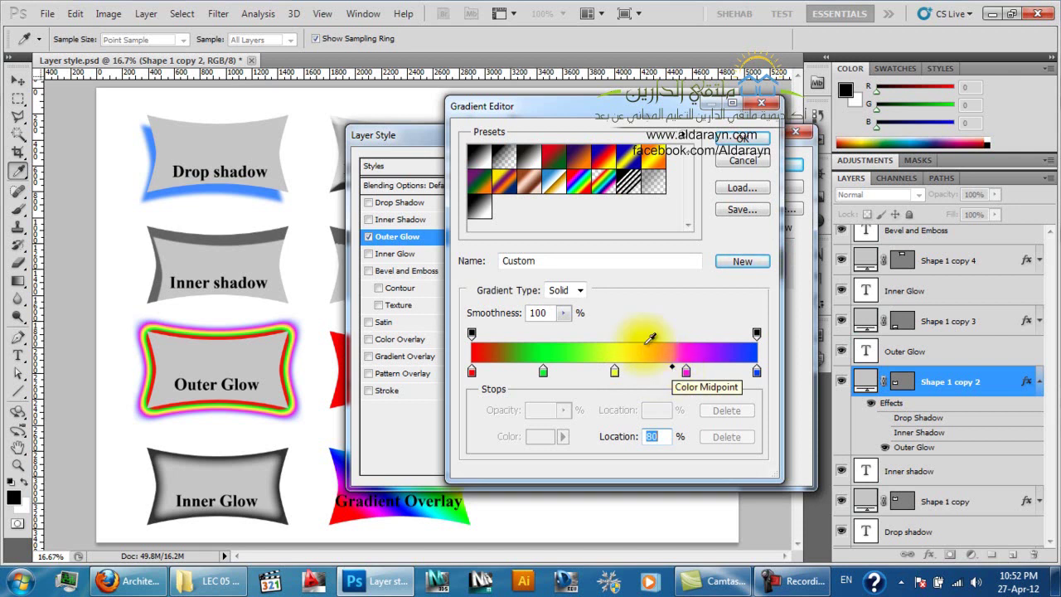
Set the gradient's smoothness to 0% and the midpoint between the yellow and magenta stops to 49%
left_click_drag(512, 322, 404, 319)
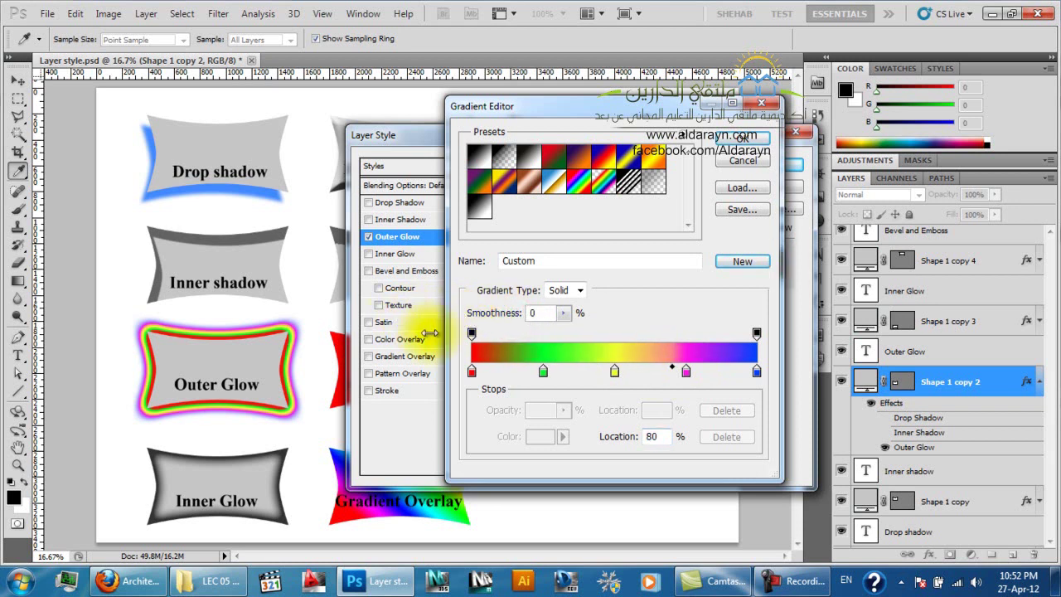
left_click_drag(673, 373, 649, 365)
left_click_drag(482, 316, 513, 325)
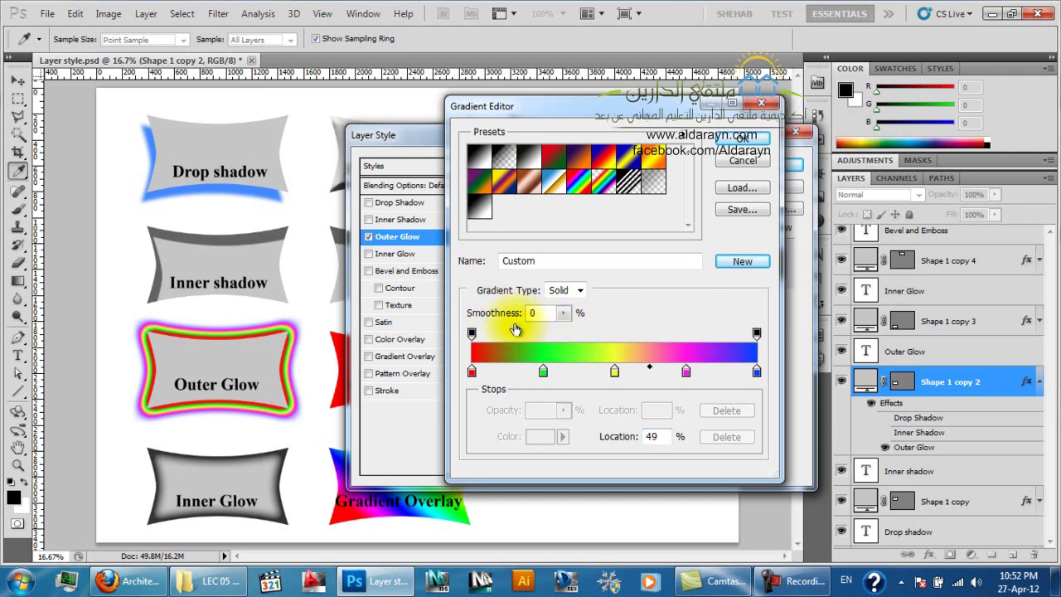
left_click(614, 372)
mouse_move(475, 319)
left_mouse_down()
mouse_move(606, 317)
mouse_move(503, 316)
mouse_move(562, 317)
mouse_move(540, 308)
mouse_move(486, 312)
mouse_move(470, 327)
left_mouse_up()
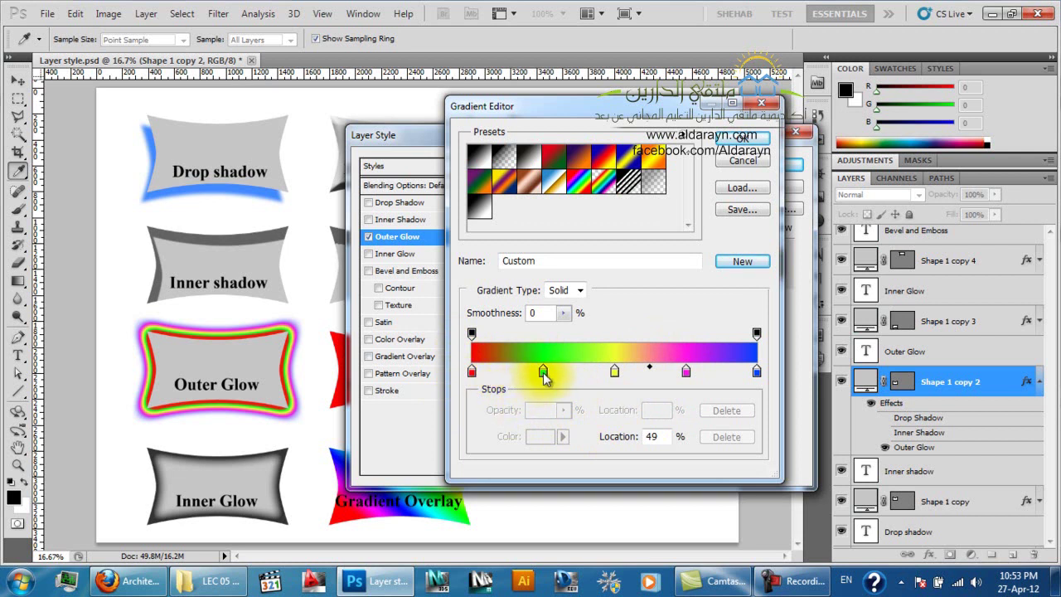
Remove the green color stop at 25% from the gradient
left_click_drag(543, 373, 533, 445)
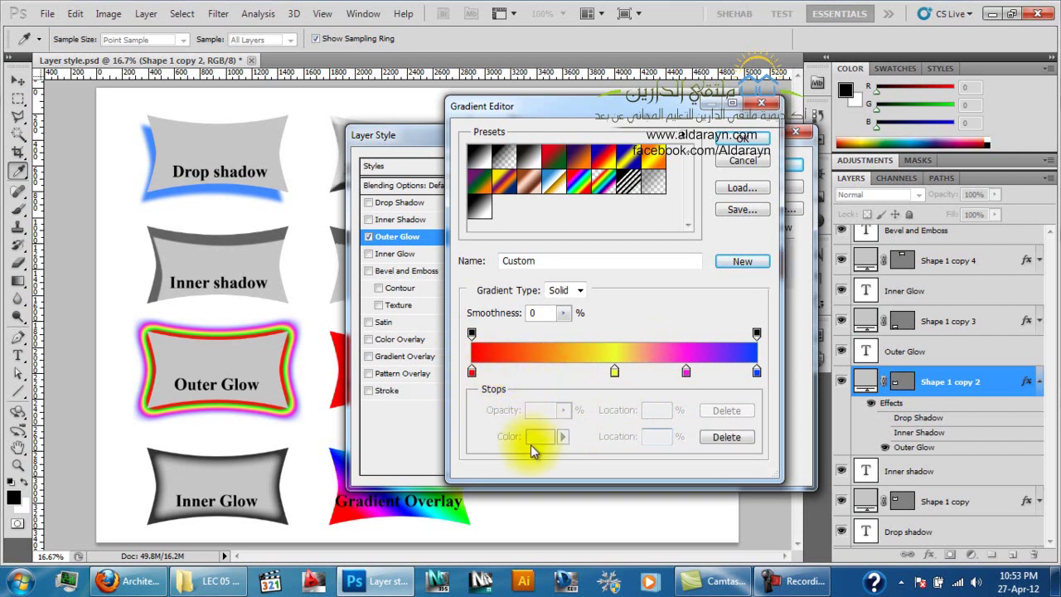
Remove the magenta color stop from the gradient
left_click(686, 371)
left_click_drag(685, 373, 685, 398)
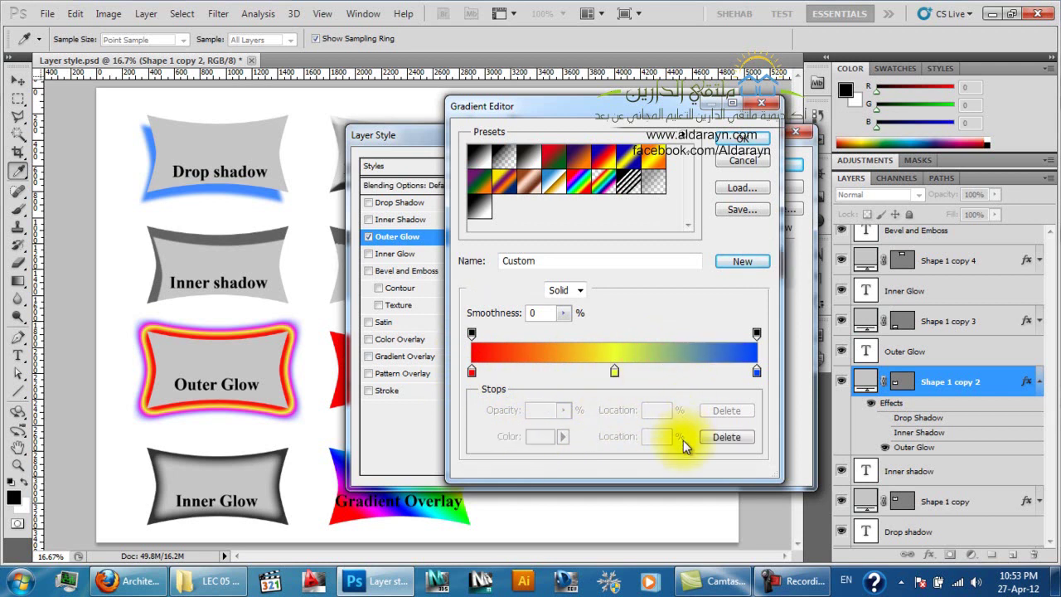
Try deleting the yellow color stop at 50%, and undo the deletion
left_click(616, 373)
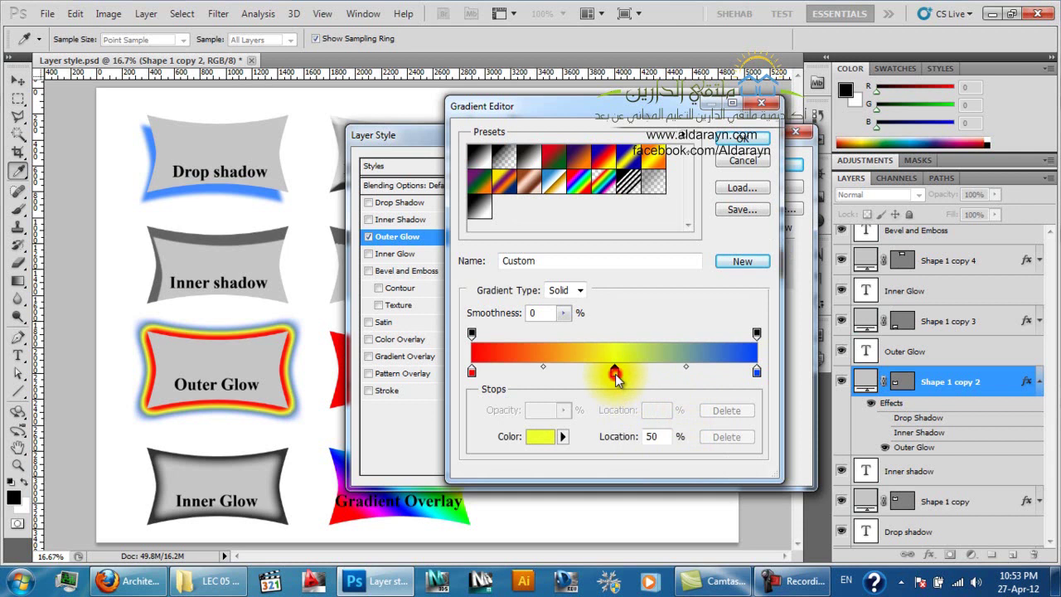
left_click(727, 437)
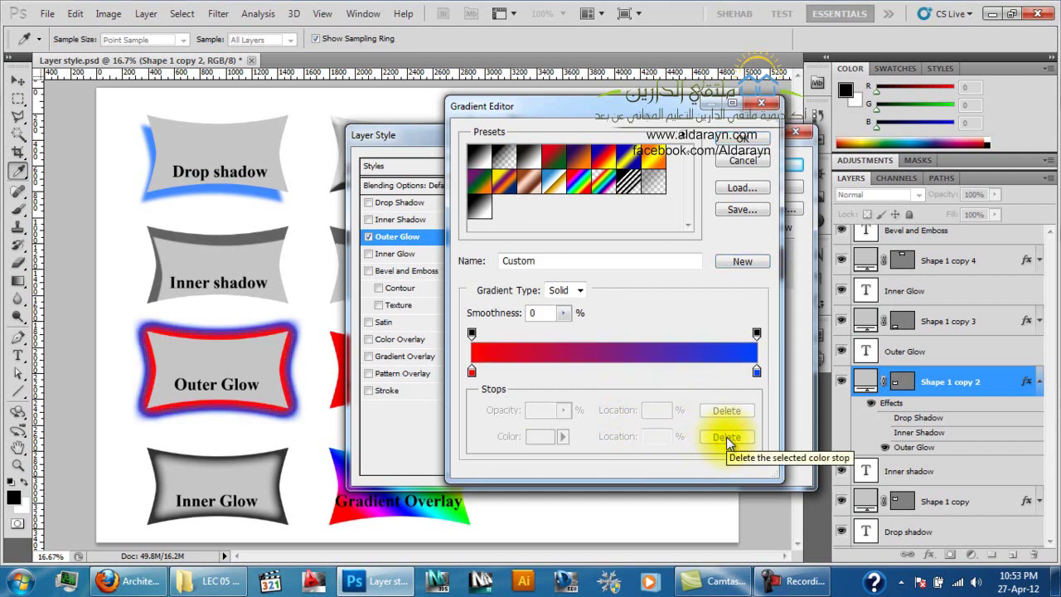
key("ctrl+z")
key("ctrl+z")
key("ctrl+z")
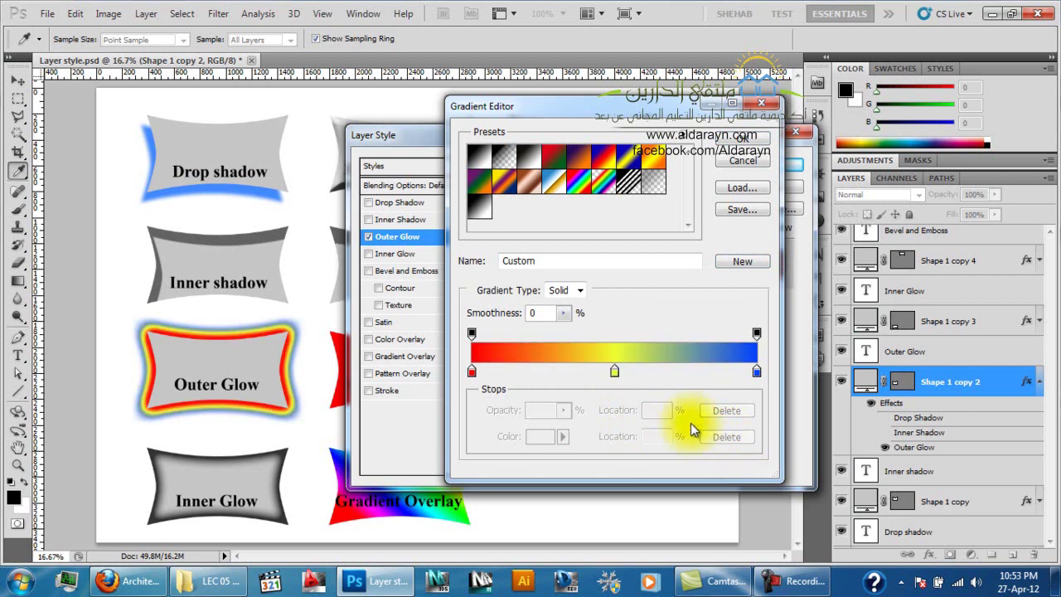
Accept the red, yellow and blue gradient without saving it to a file, and apply the Outer Glow style
left_click(471, 334)
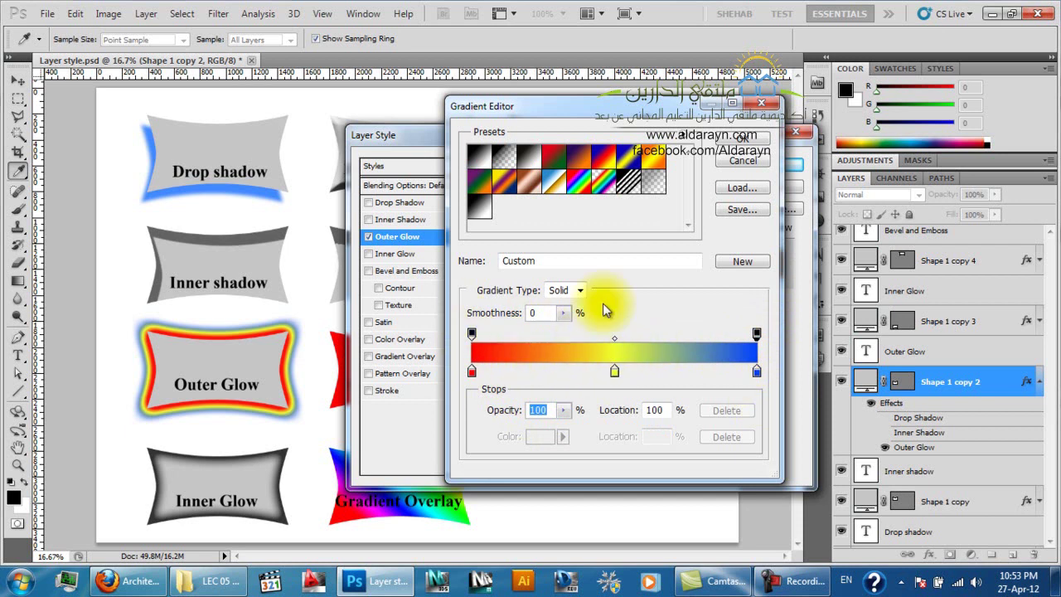
left_click(742, 209)
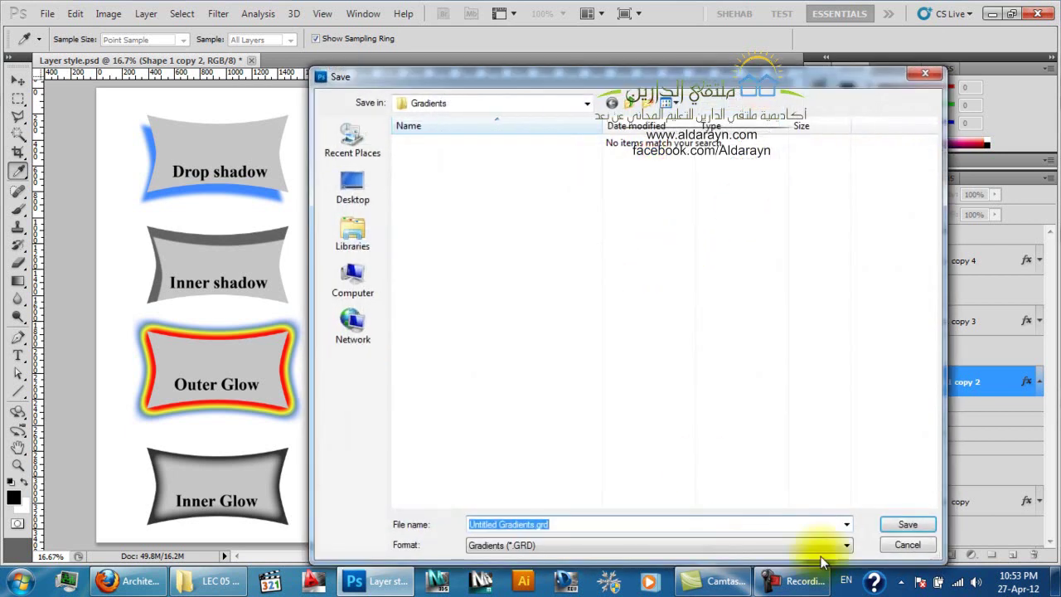
left_click(904, 543)
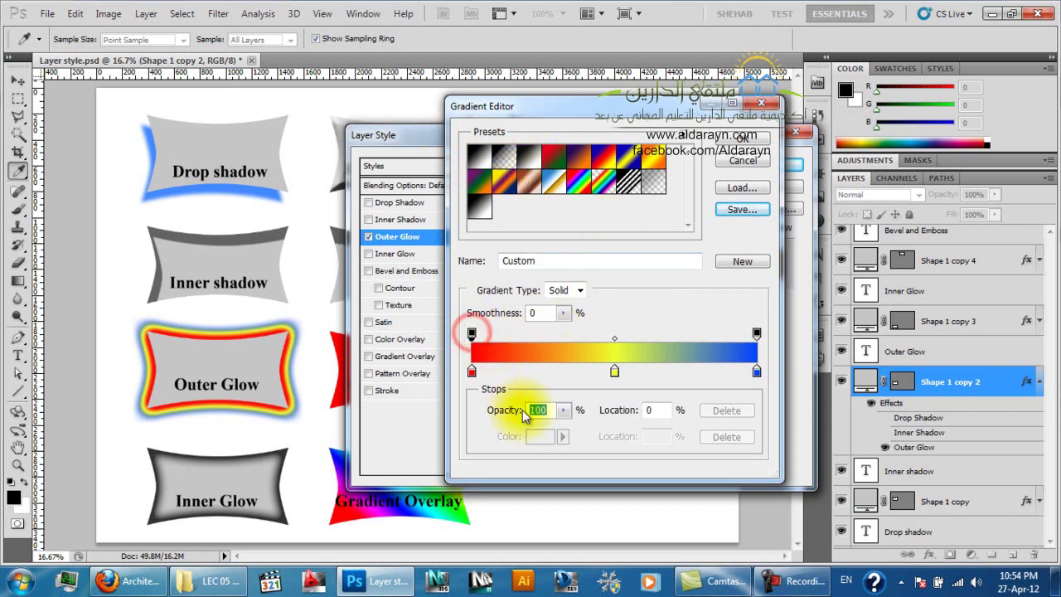
left_click(737, 143)
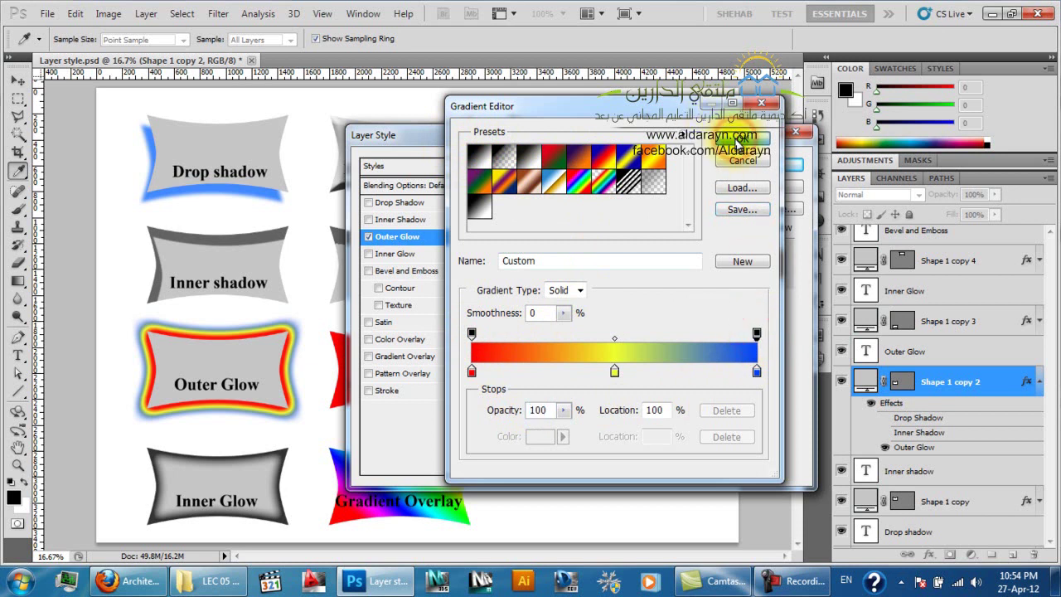
left_click(765, 165)
Draw a black rectangle covering the area around the Outer Glow shape, and move its layer directly below Shape 1 copy 2
key("z")
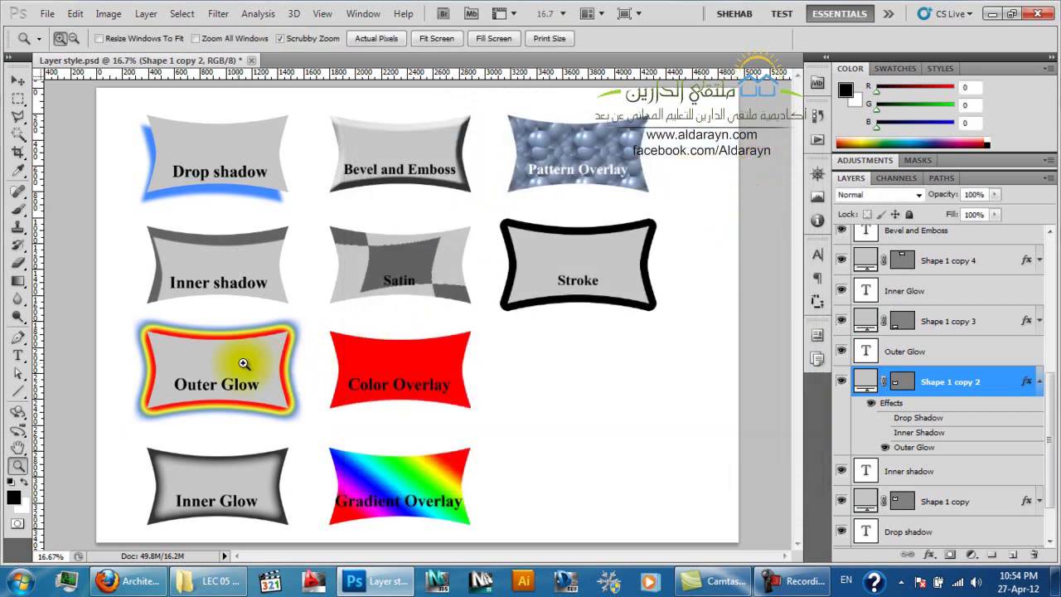
left_click(213, 365)
left_click(201, 427)
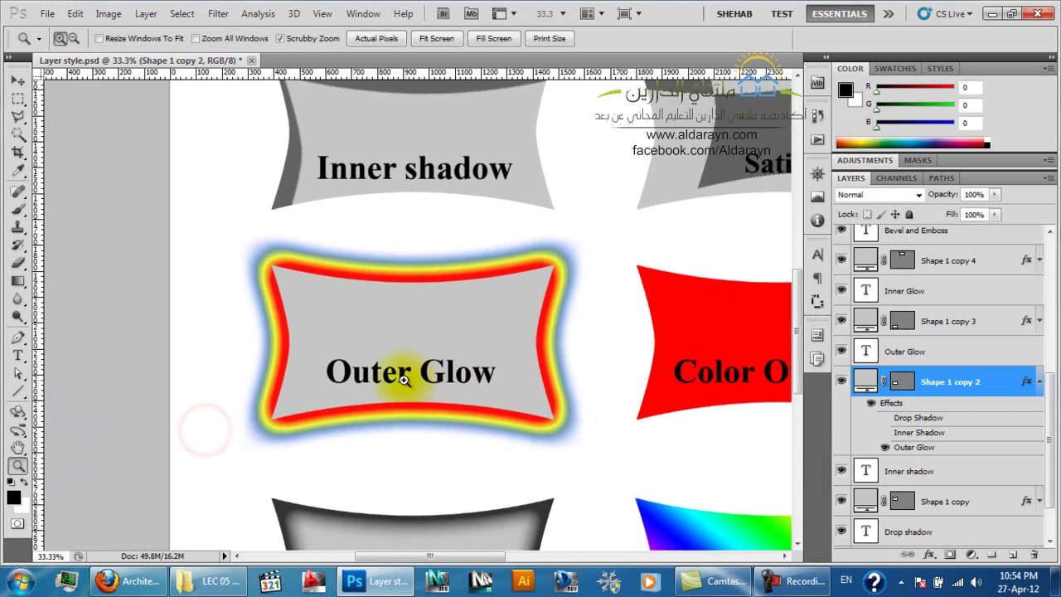
key("m")
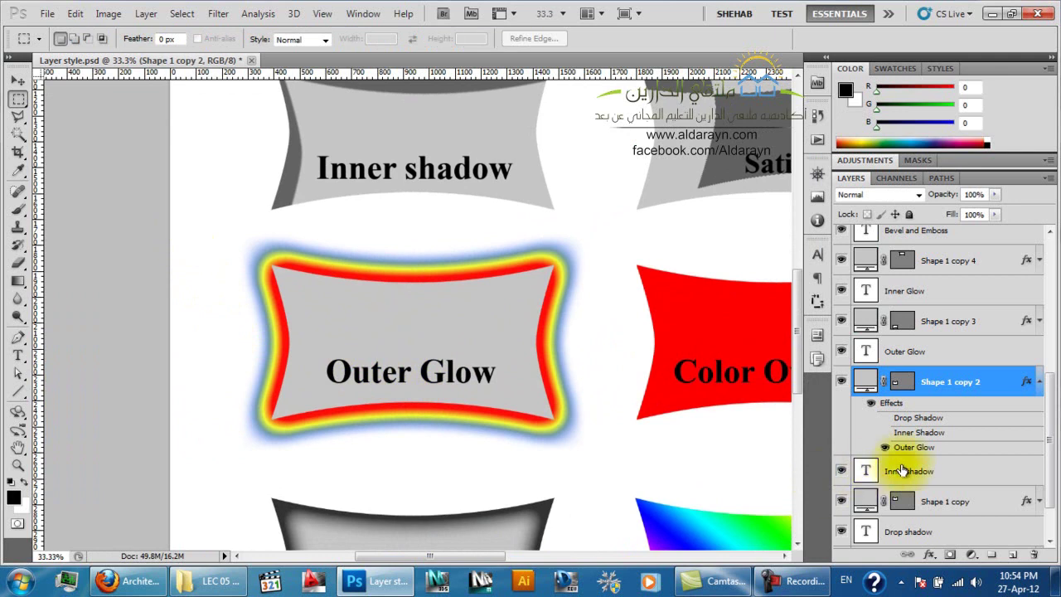
left_click(18, 283)
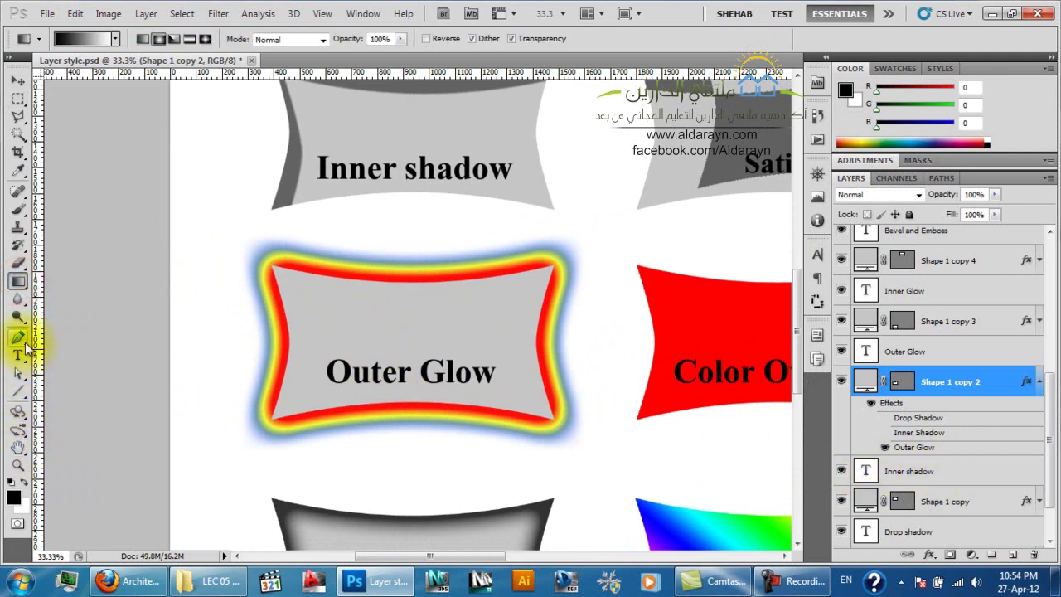
left_click(18, 391)
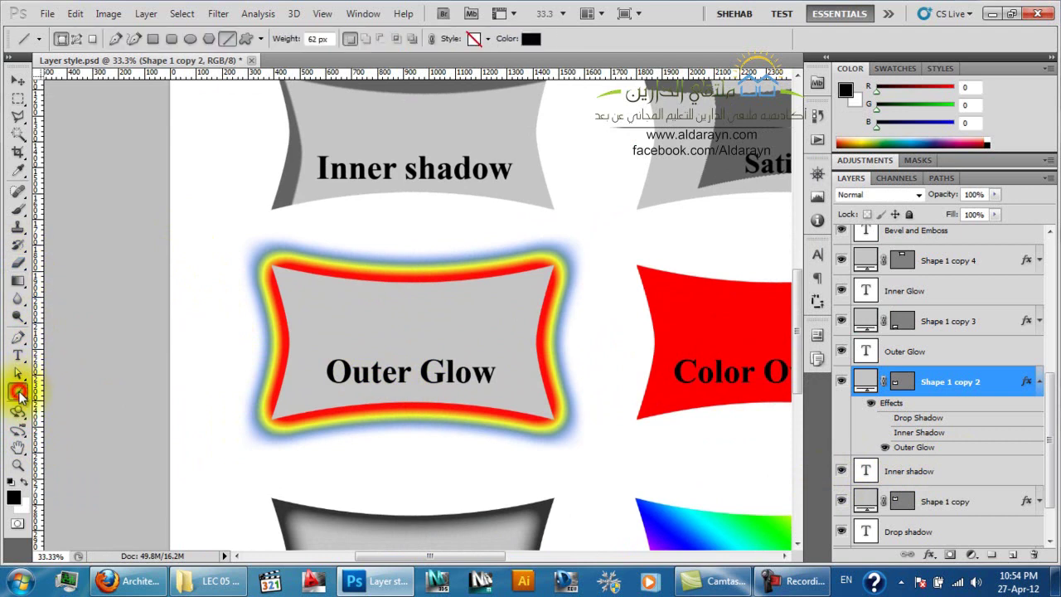
left_click(152, 38)
left_click_drag(190, 201, 644, 504)
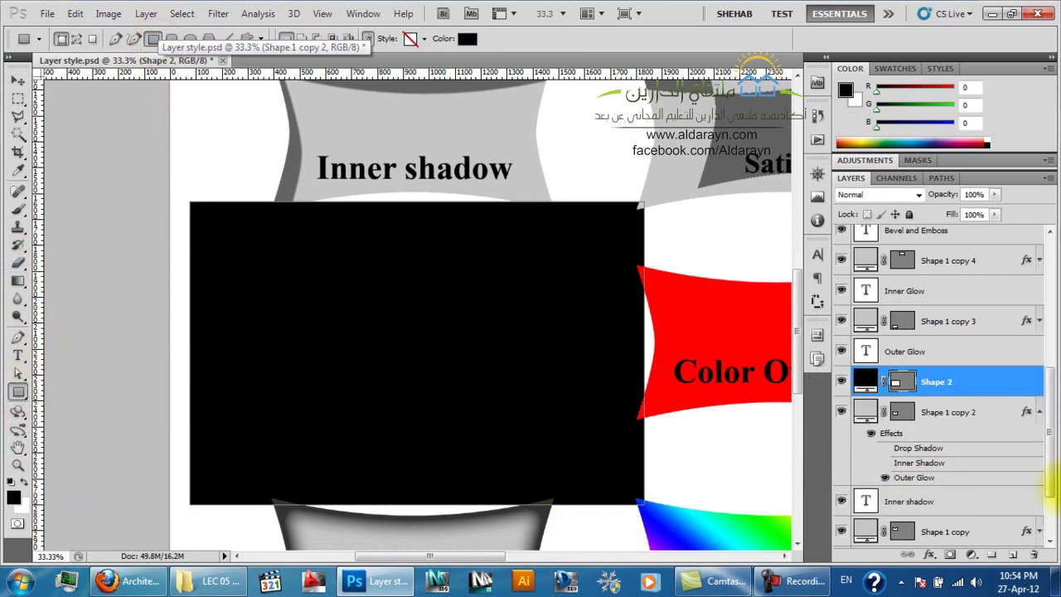
left_click_drag(959, 381, 962, 479)
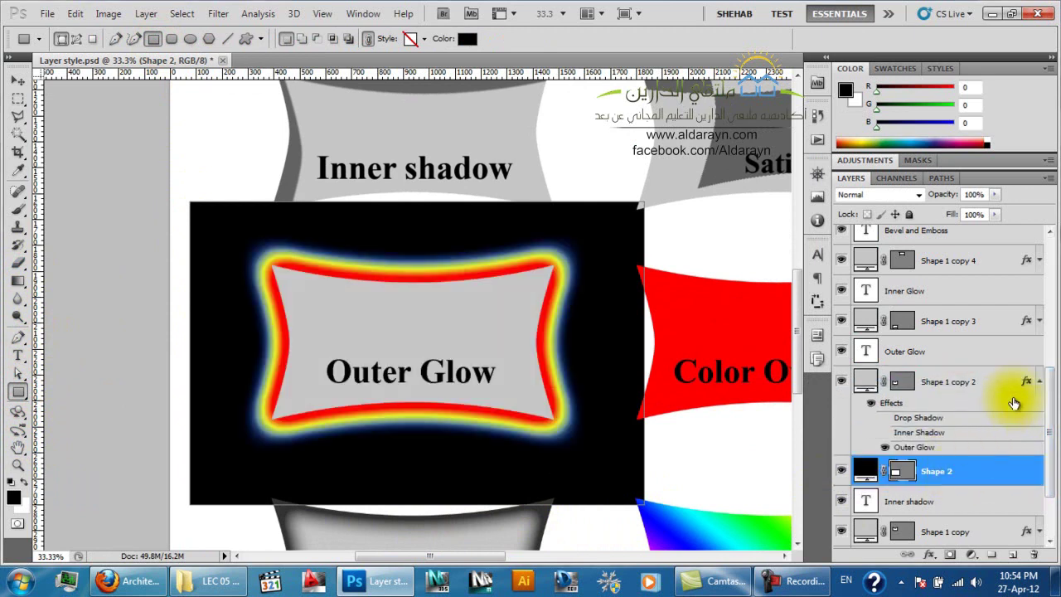
Recolor the rectangle behind the Outer Glow shape to the dusty pink d1a2a2
left_click(1038, 381)
double_click(865, 406)
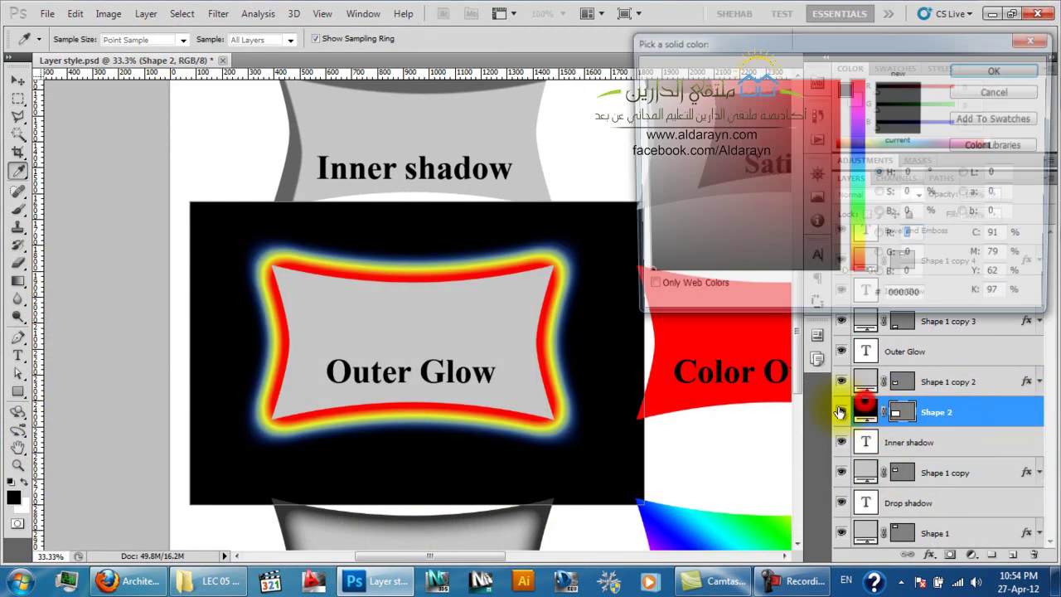
left_click_drag(673, 124, 685, 114)
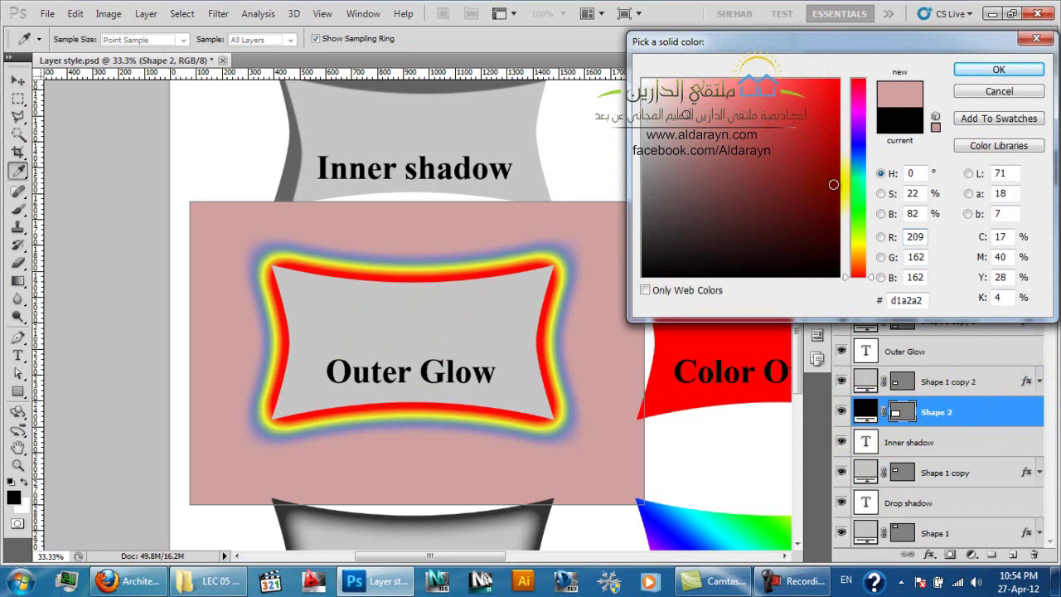
left_click(990, 67)
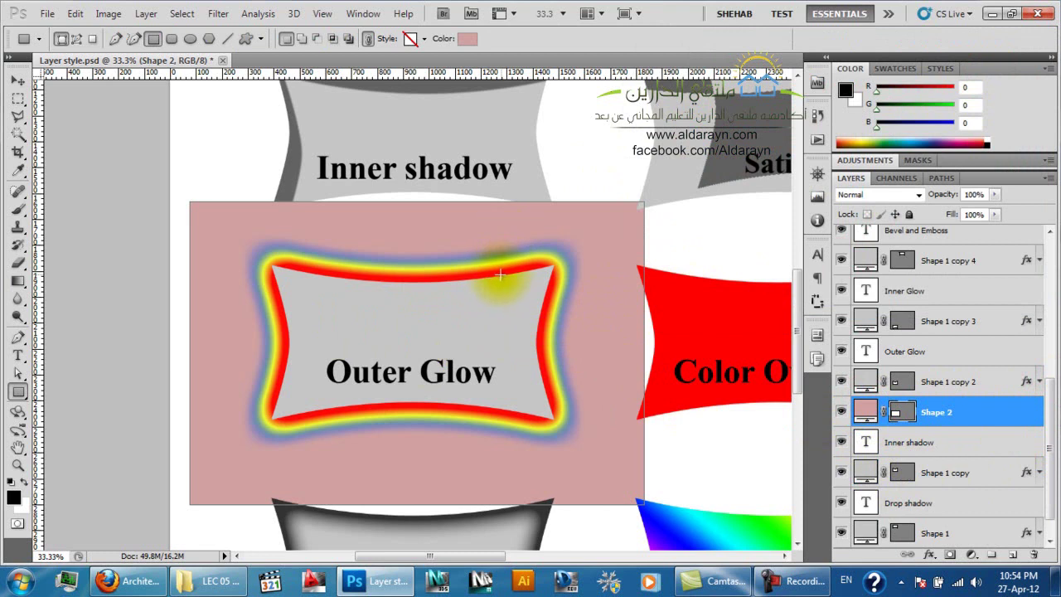
Edit the Outer Glow gradient of Shape 1 copy 2, setting the opacity stop at 100% location to 0% opacity
left_click(1042, 382)
left_click(936, 450)
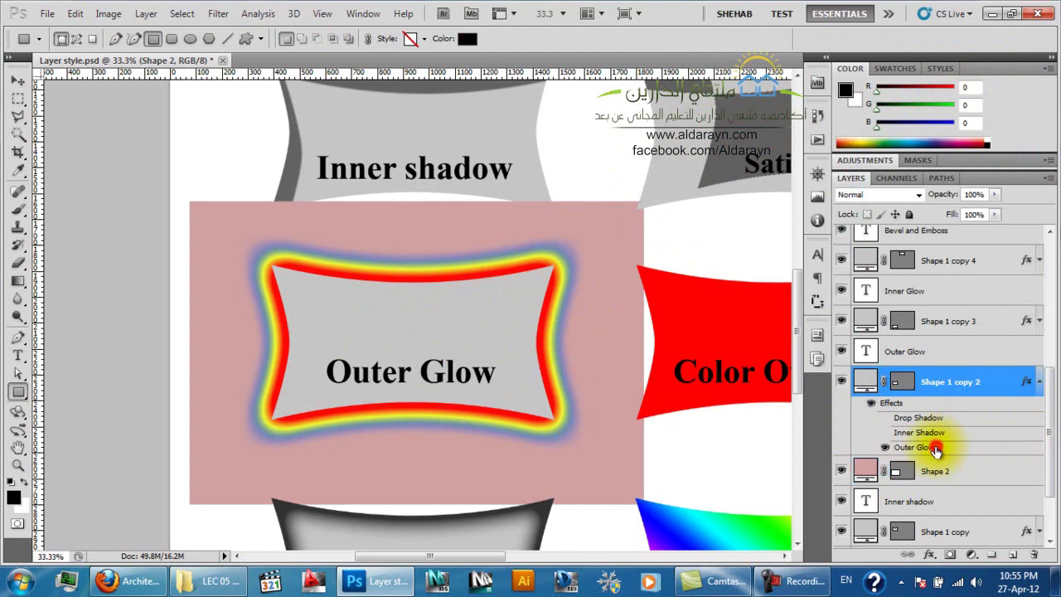
double_click(936, 450)
left_click_drag(577, 138, 834, 98)
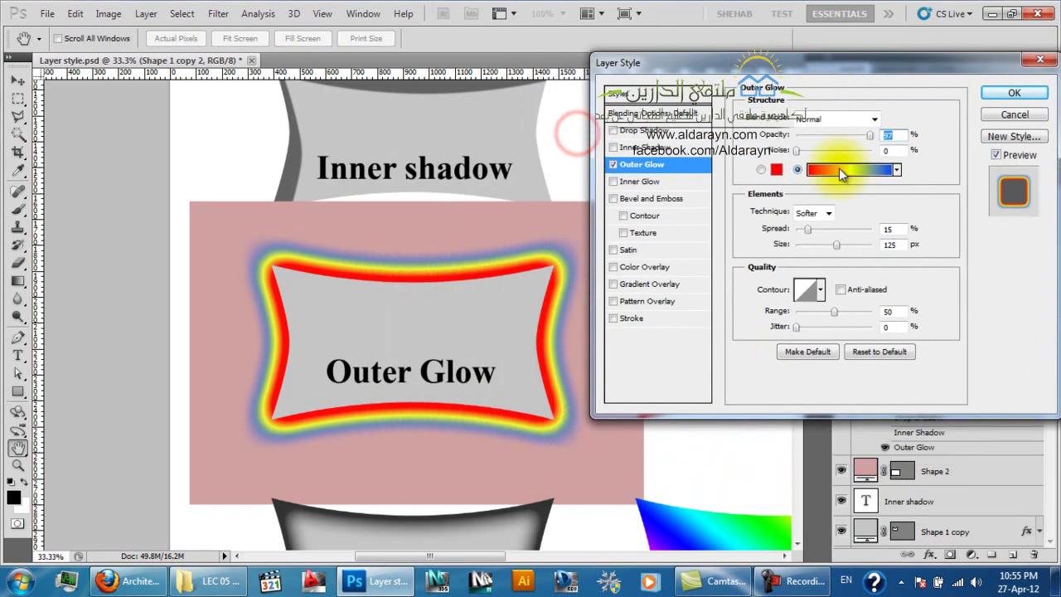
left_click(839, 170)
left_click_drag(604, 111, 754, 98)
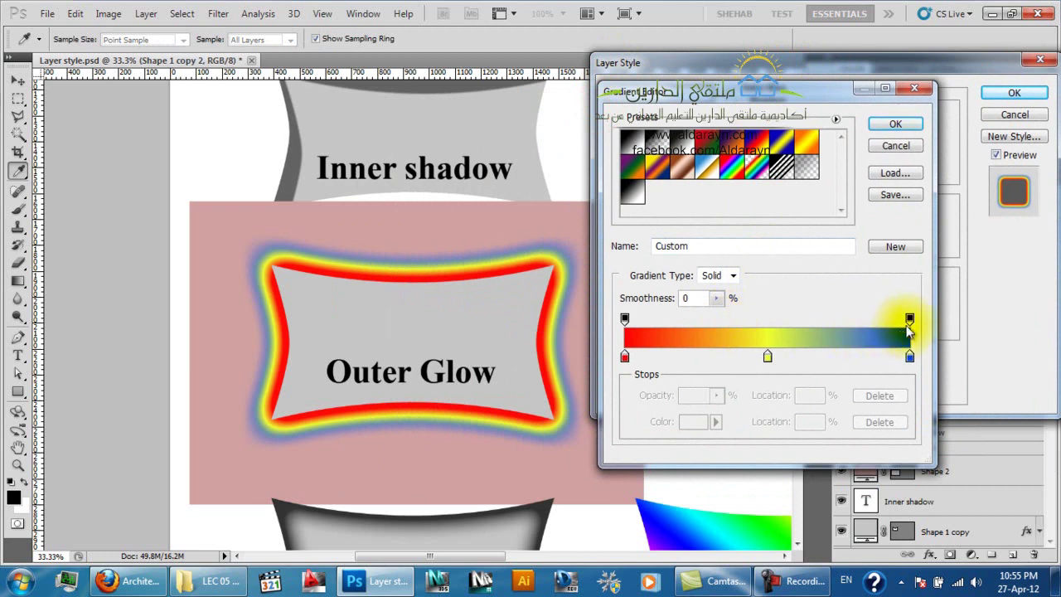
left_click(910, 320)
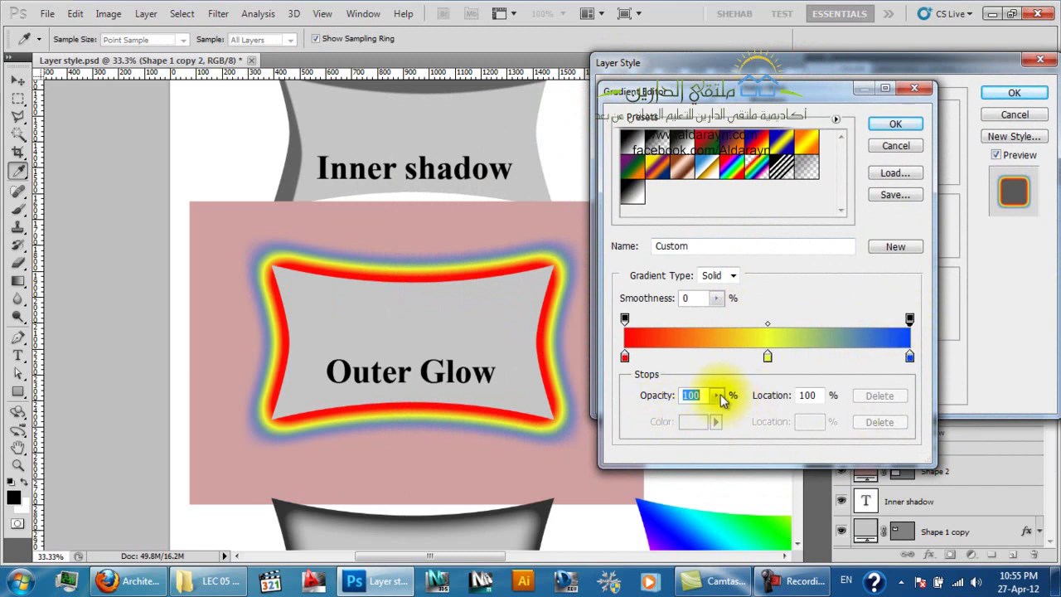
left_click_drag(665, 399, 569, 401)
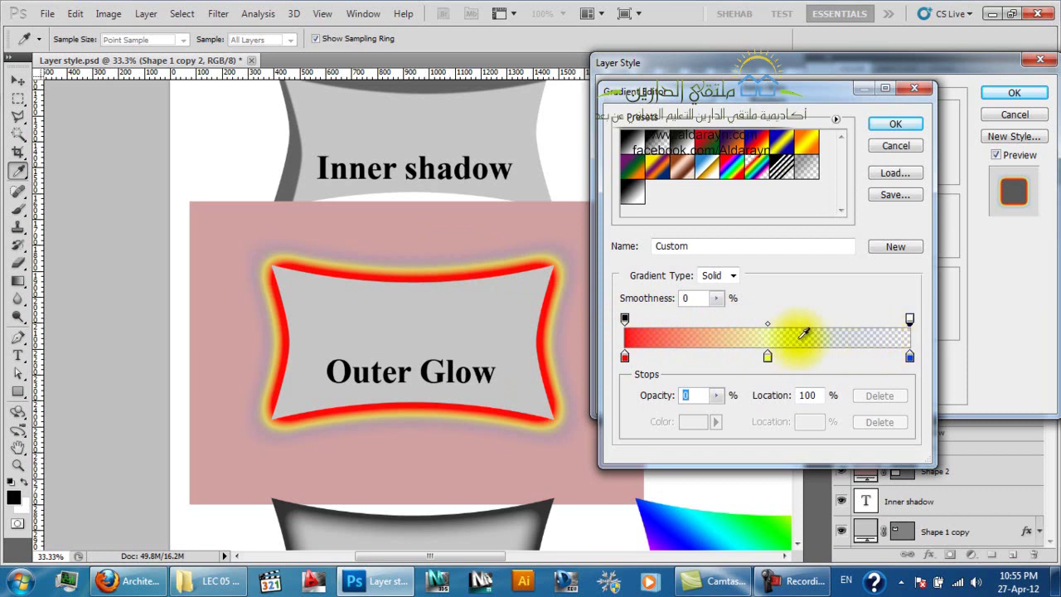
left_click(625, 318)
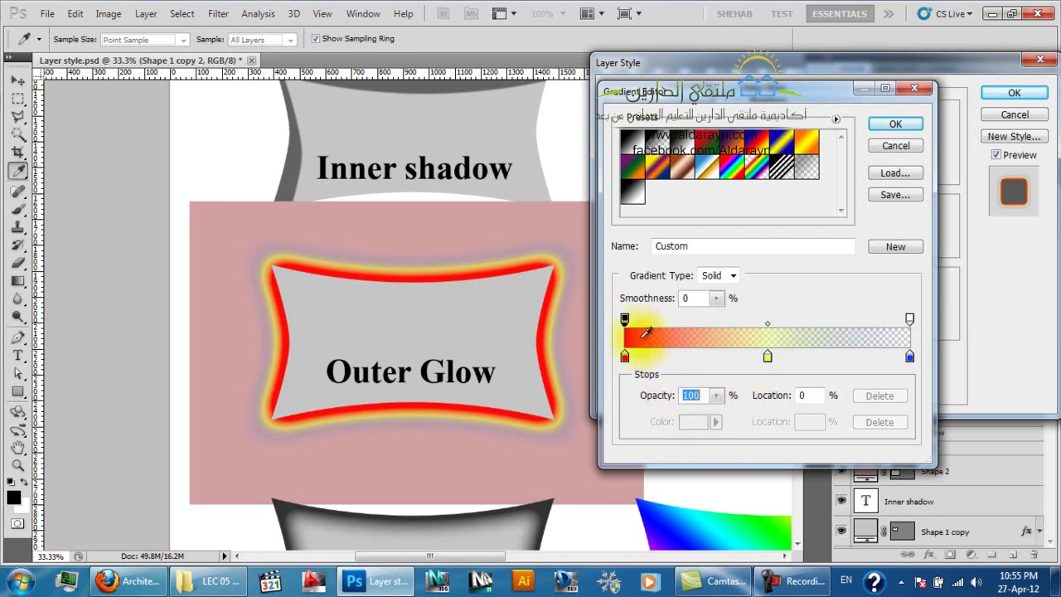
left_click(624, 319)
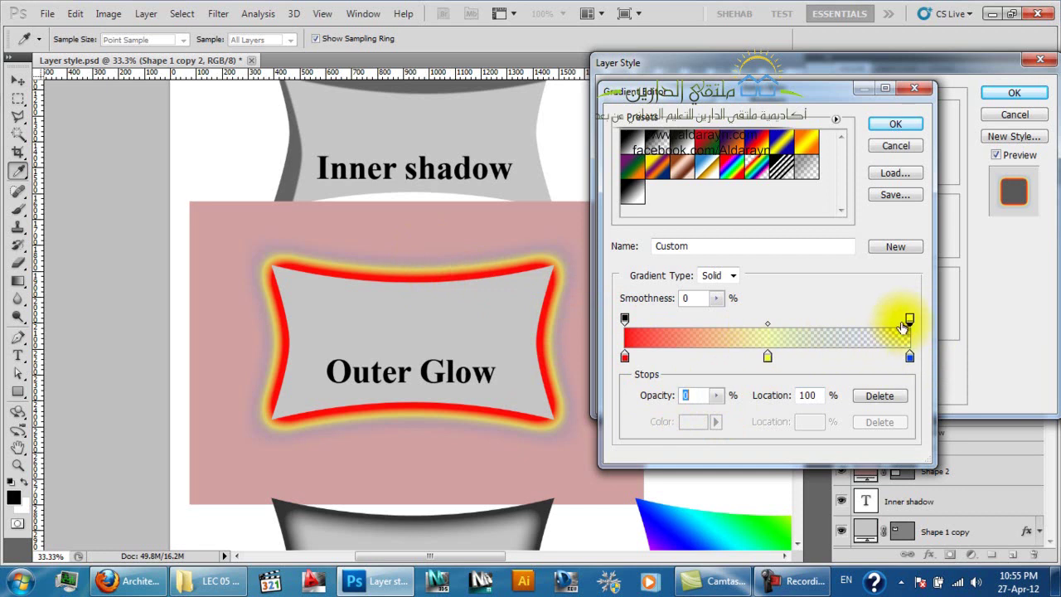
left_click_drag(652, 396, 628, 396)
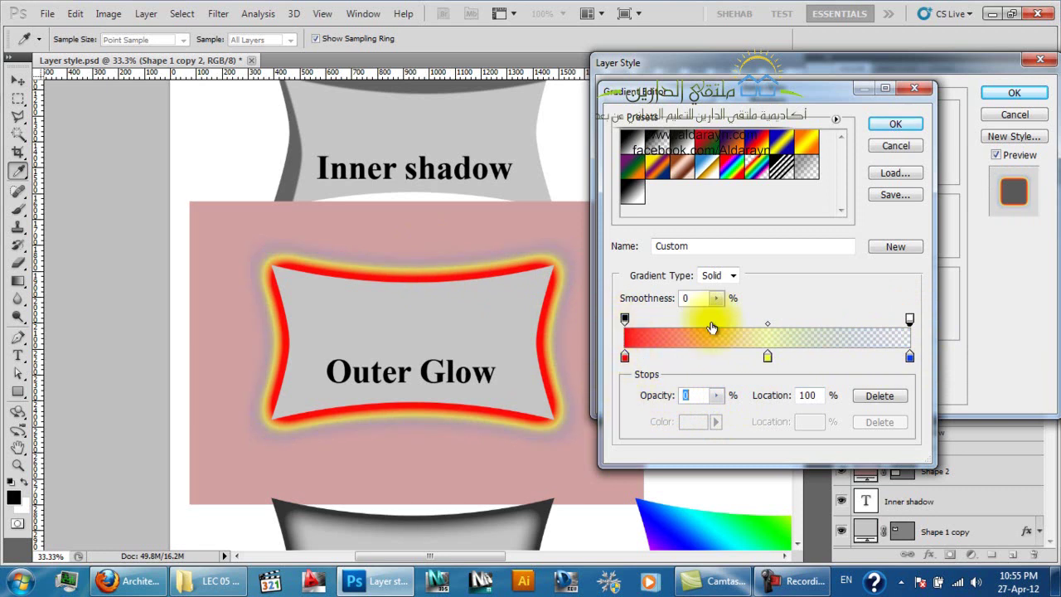
Add a 100% opacity stop at location 66% on the gradient, and move it to 71%
left_click_drag(625, 320, 814, 323)
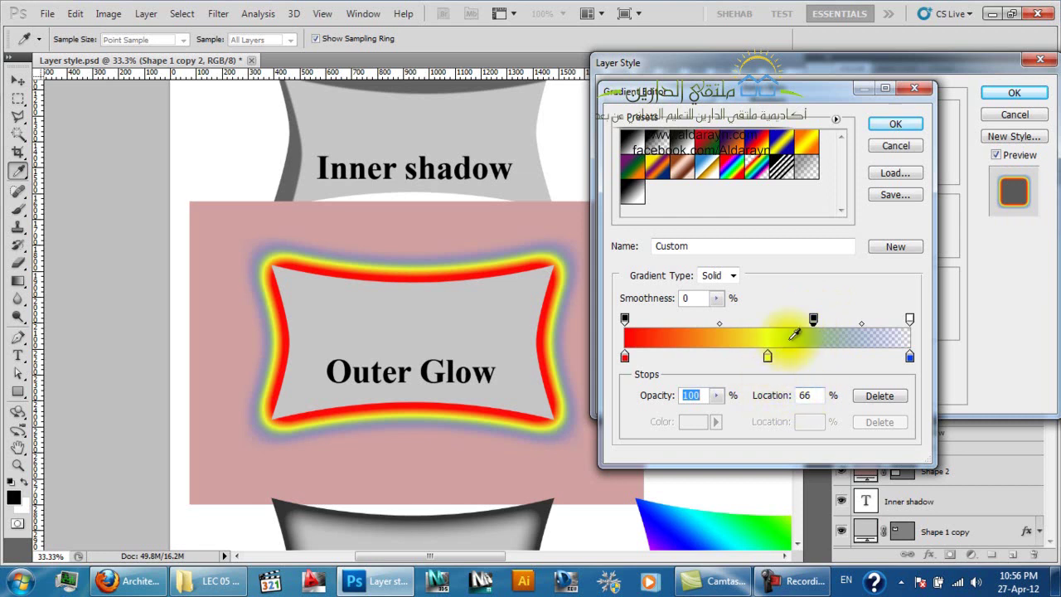
mouse_move(815, 318)
left_mouse_down()
mouse_move(837, 318)
mouse_move(812, 317)
left_mouse_up()
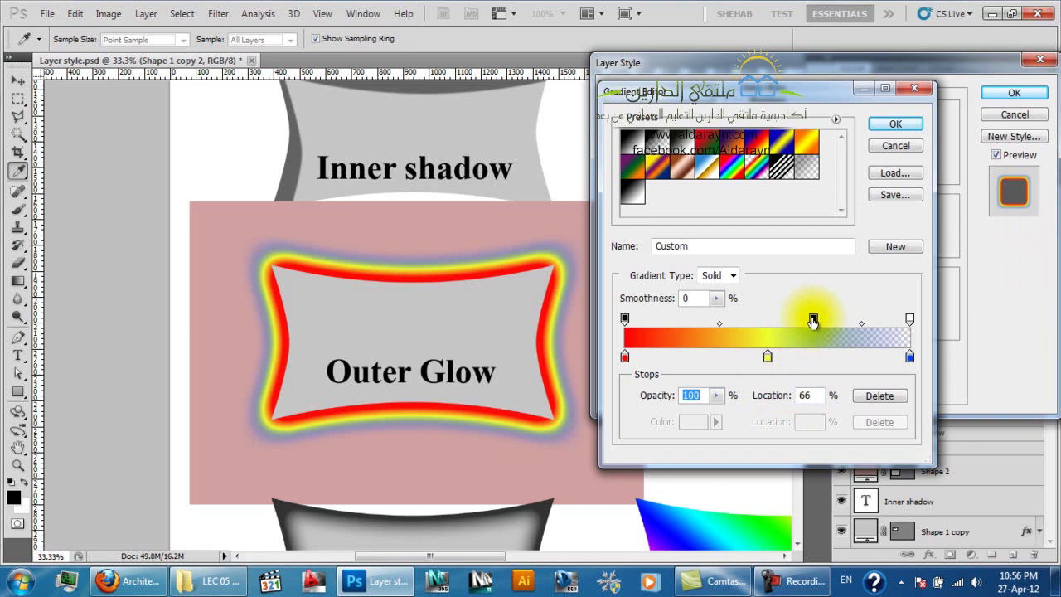
mouse_move(811, 319)
left_mouse_down()
mouse_move(706, 319)
mouse_move(827, 320)
left_mouse_up()
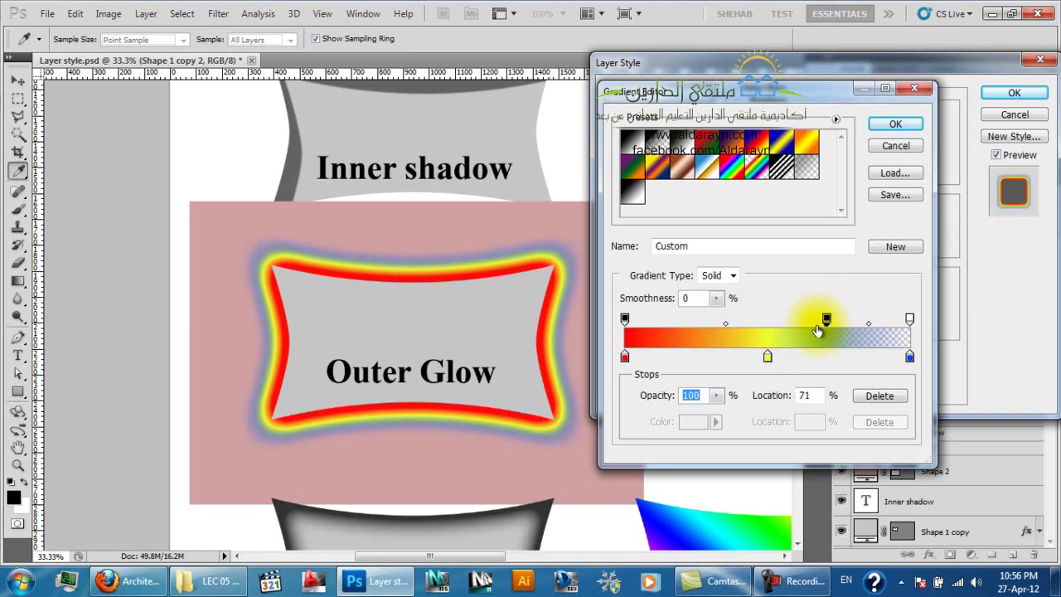
Lower the middle stop's opacity, and set the opacity midpoint between it and the end stop to 74%
mouse_move(663, 398)
left_mouse_down()
mouse_move(621, 403)
mouse_move(681, 406)
mouse_move(653, 403)
left_mouse_up()
left_click_drag(769, 401, 817, 367)
left_click_drag(865, 323, 882, 358)
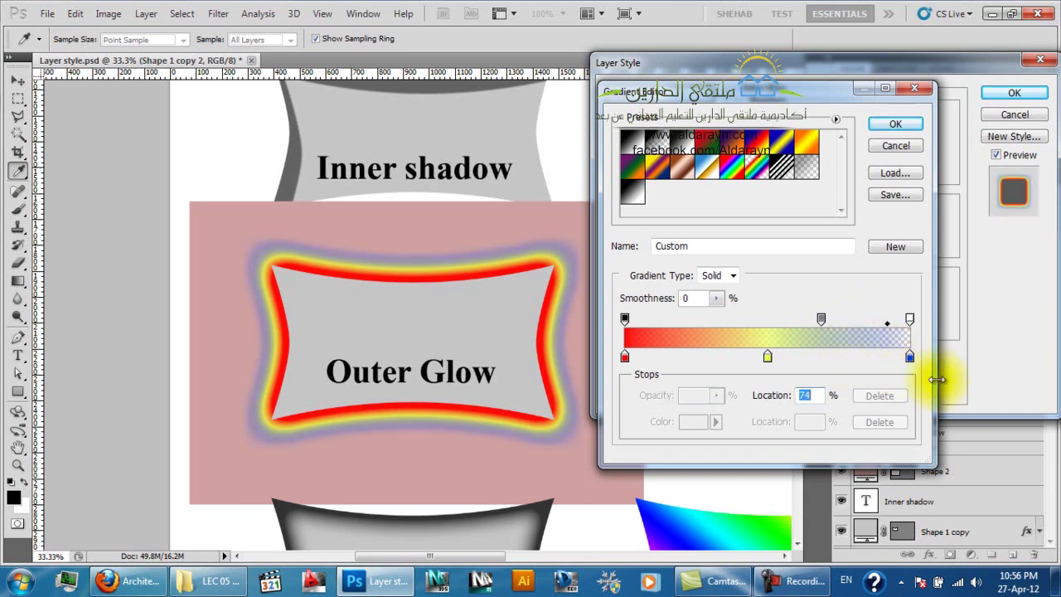
Remove the middle opacity stop from the gradient
left_click(823, 320)
left_click_drag(824, 317, 832, 282)
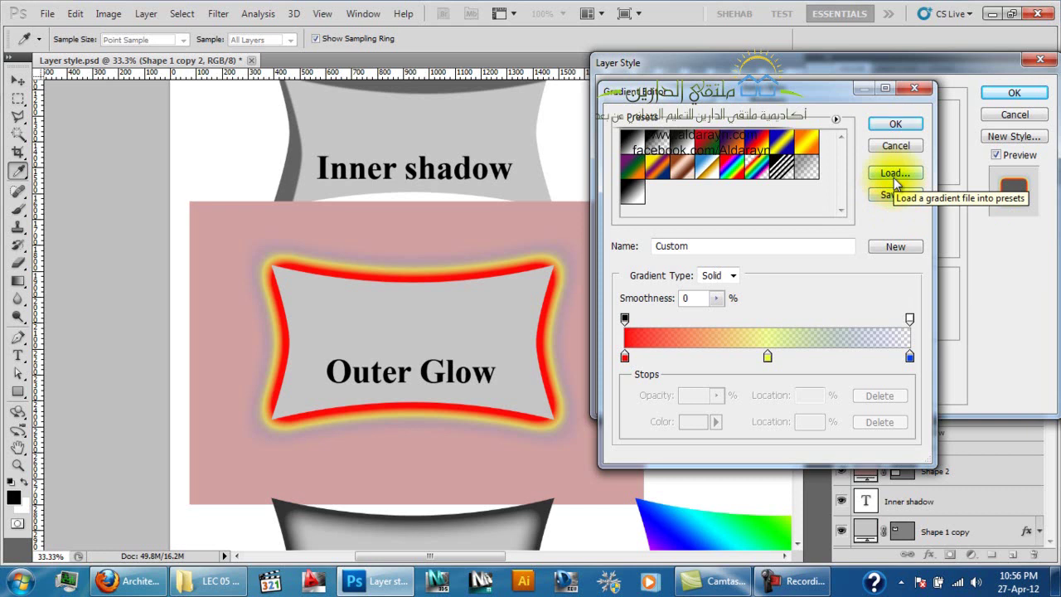
Accept the gradient that fades to transparent, and apply the Outer Glow style to the shape
left_click(836, 119)
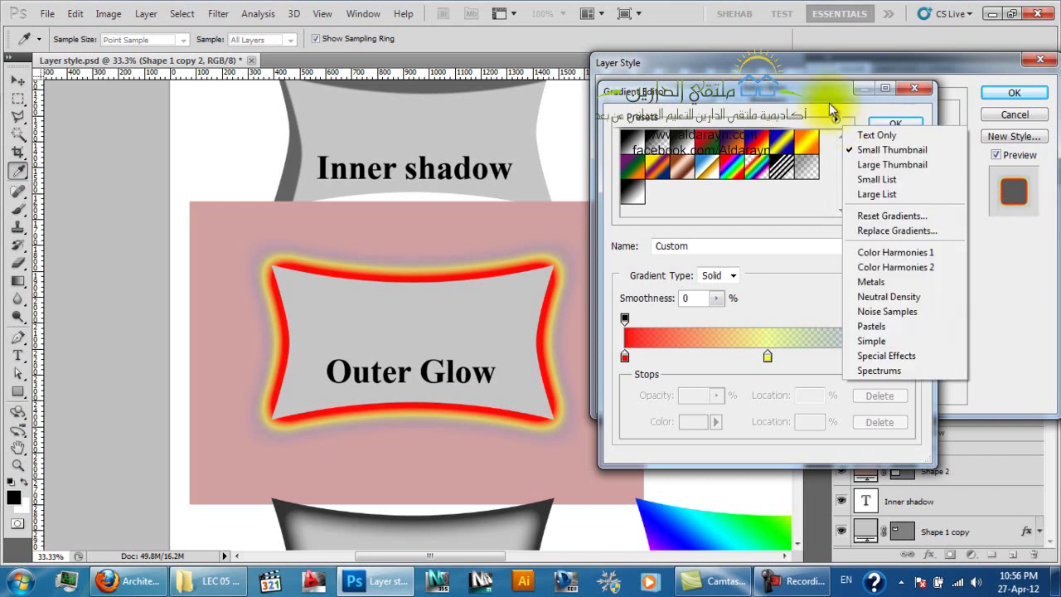
left_click(808, 97)
left_click(892, 125)
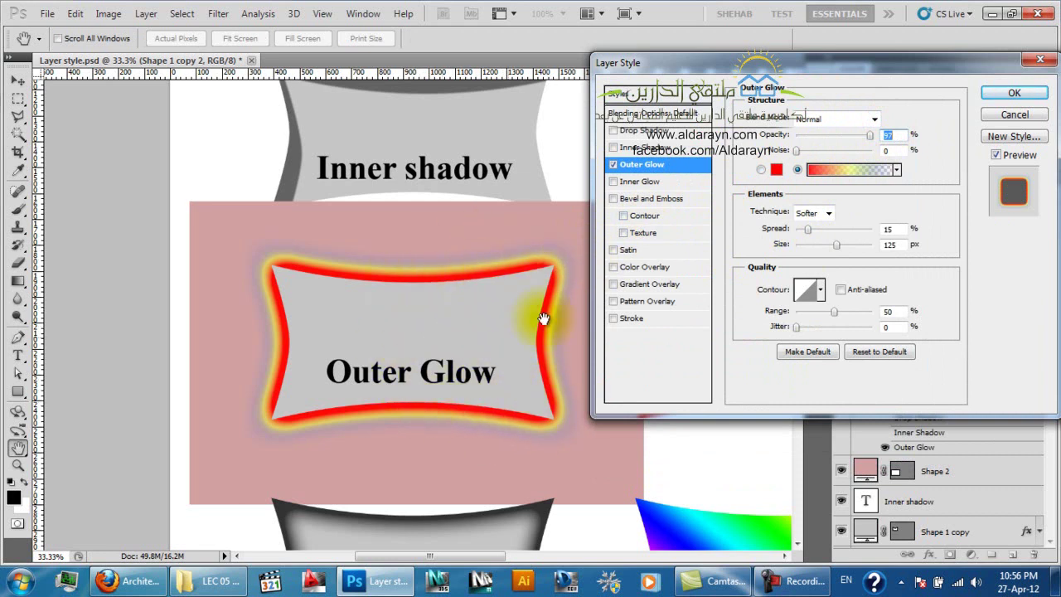
left_click(1014, 93)
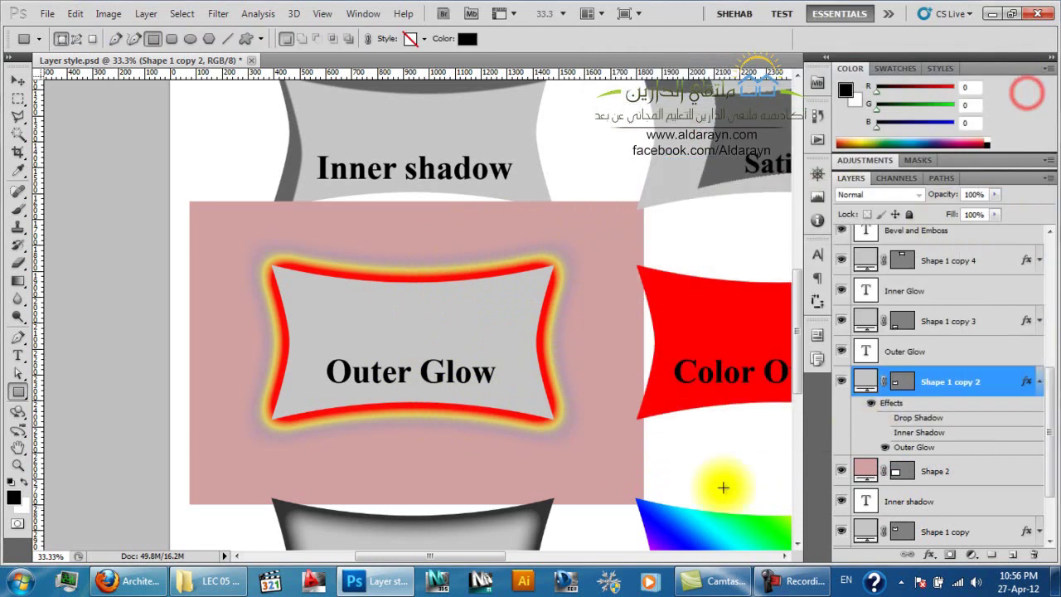
Delete the Shape 2 layer holding the pink rectangle
left_click_drag(956, 463, 1034, 554)
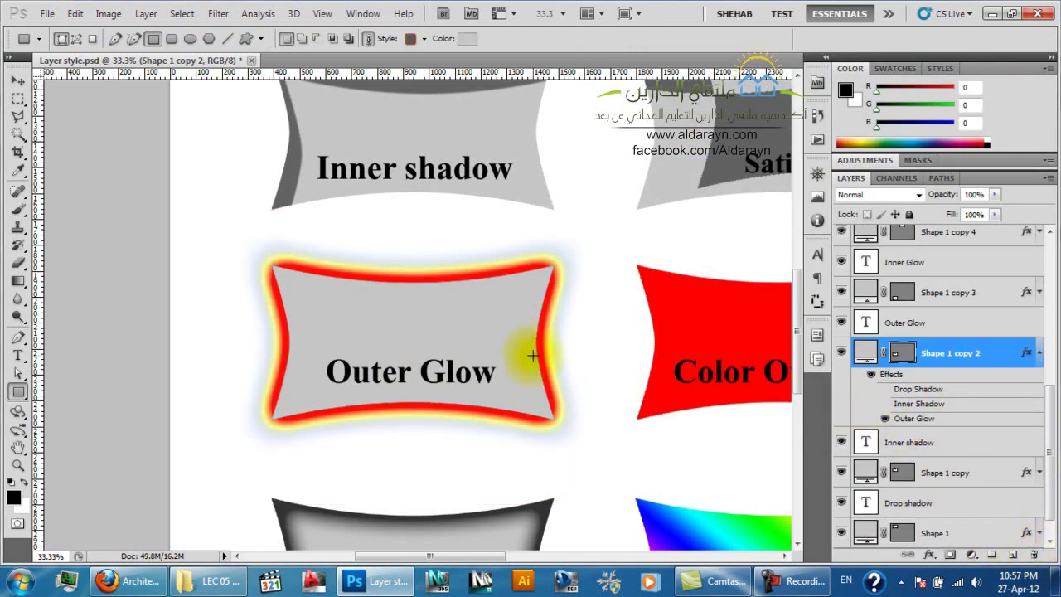
View the whole page of layer style examples and collapse the effects list of the Shape 1 copy 2 layer
key("ctrl+minus")
key("ctrl+minus")
key("ctrl+minus")
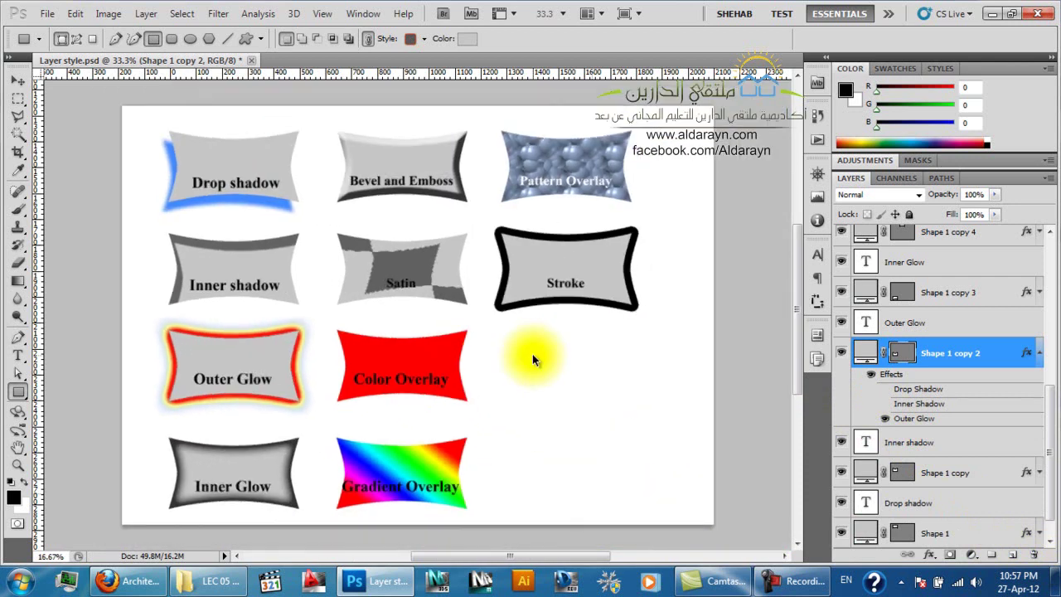
key("ctrl+plus")
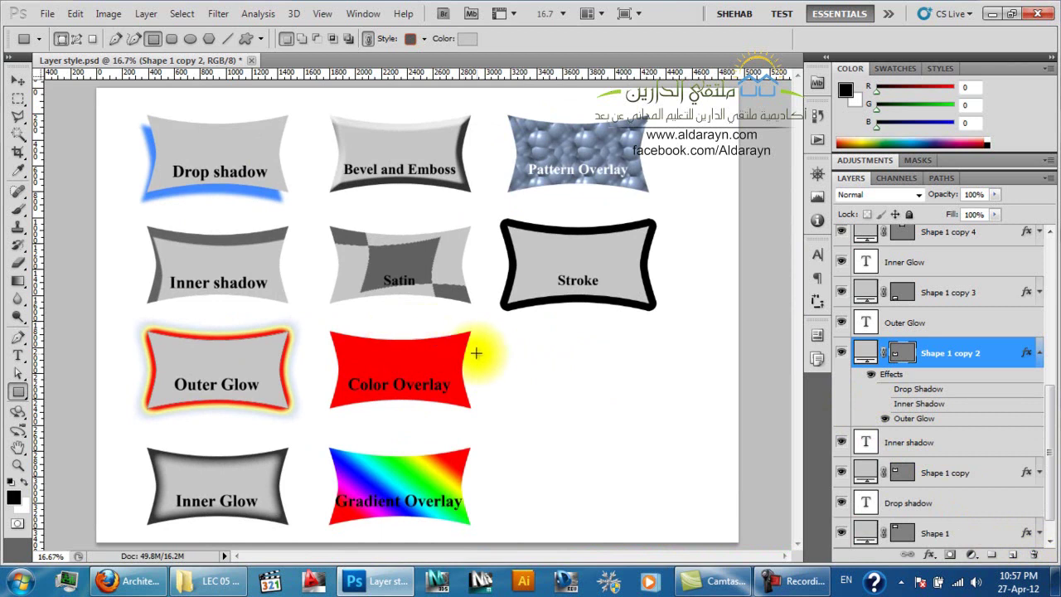
key("v")
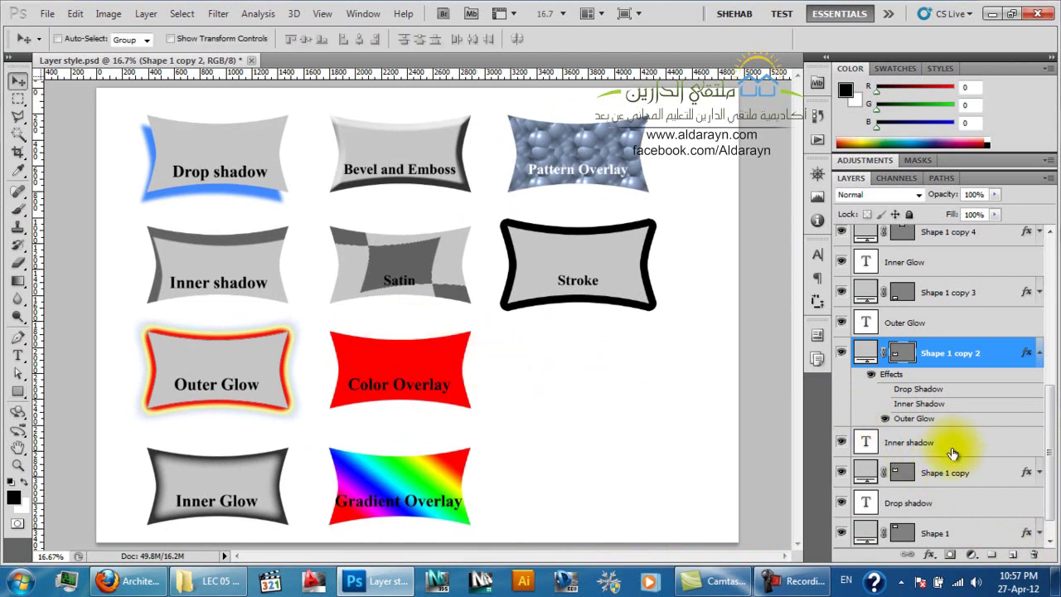
left_click(1039, 353)
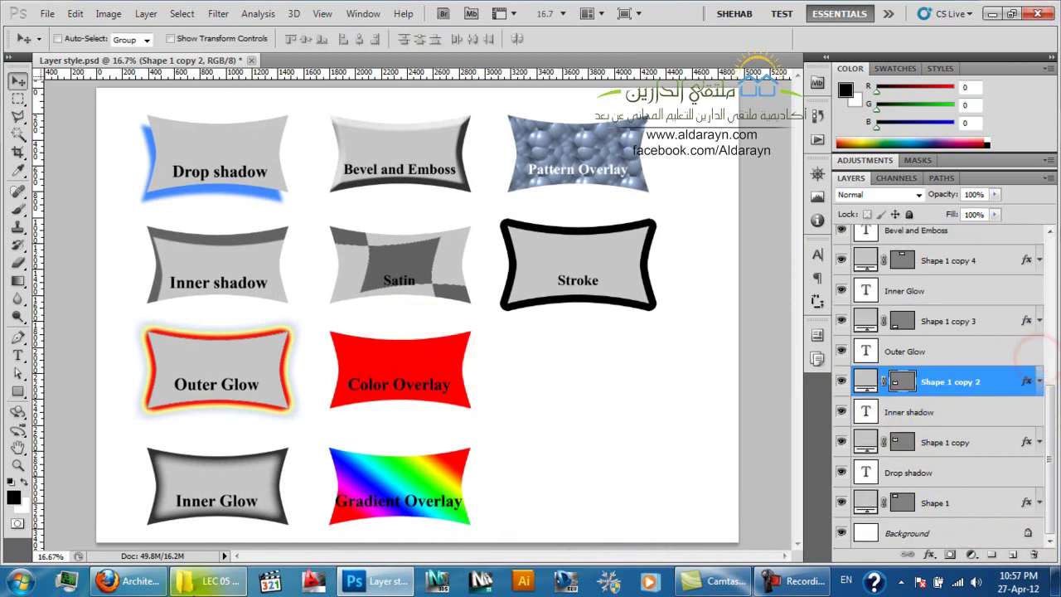
Switch to Firefox to check the online class session and its chat, and return to Photoshop
left_click(154, 591)
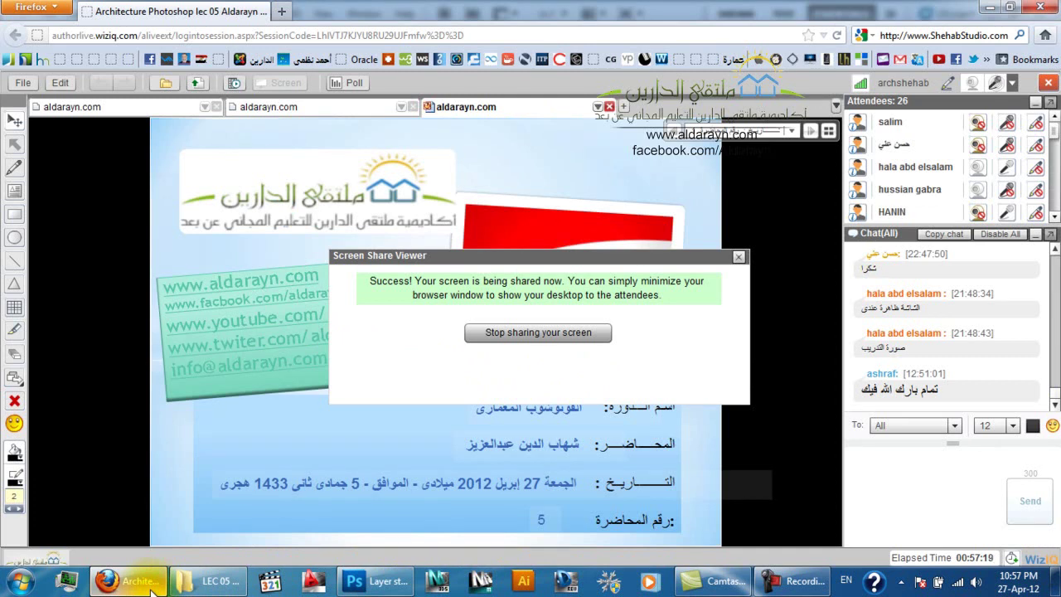
left_click(152, 583)
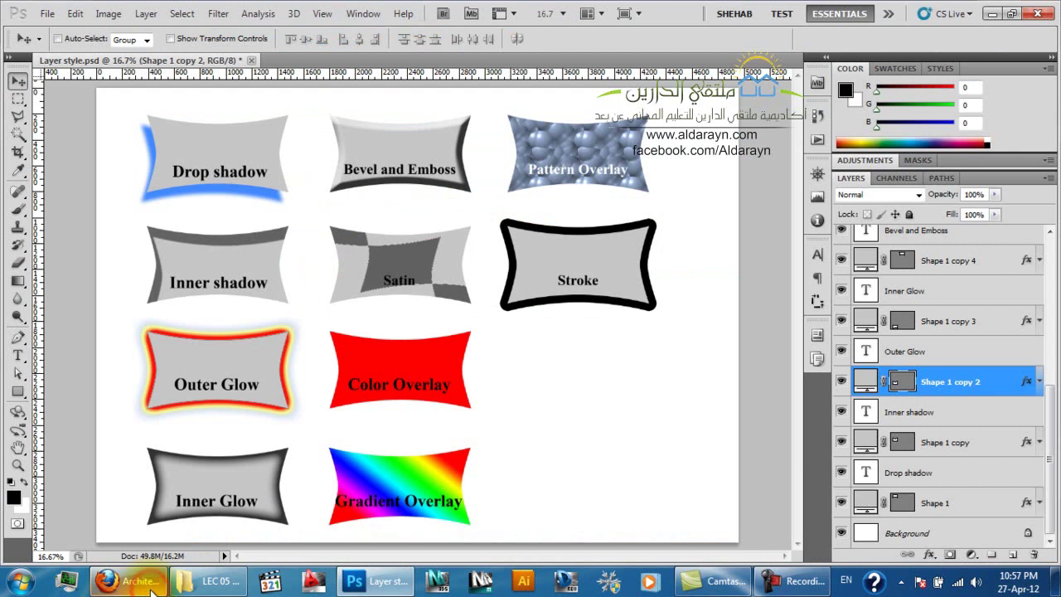
left_click(152, 584)
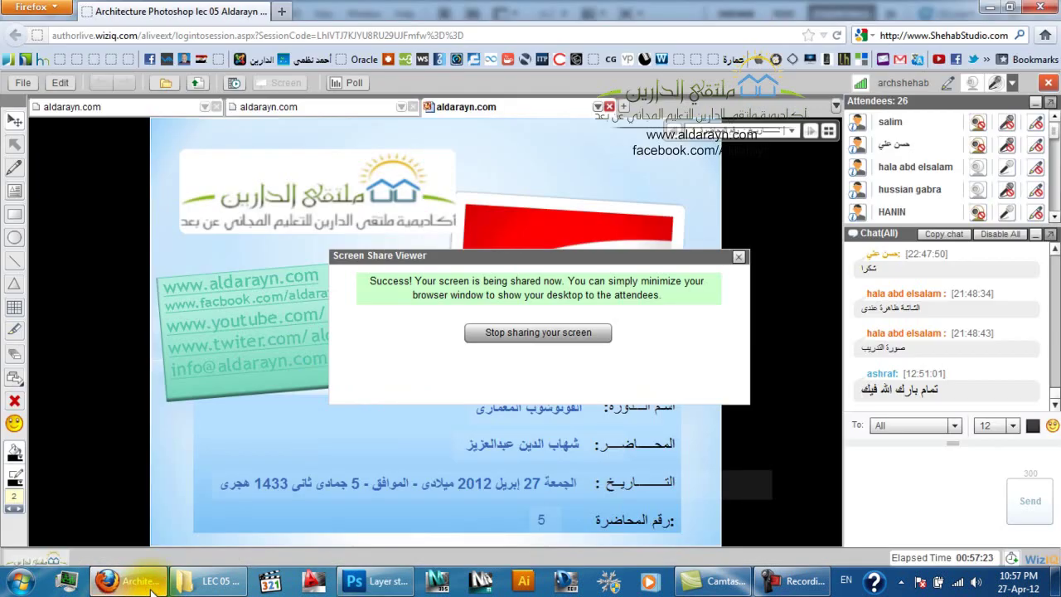
left_click(152, 584)
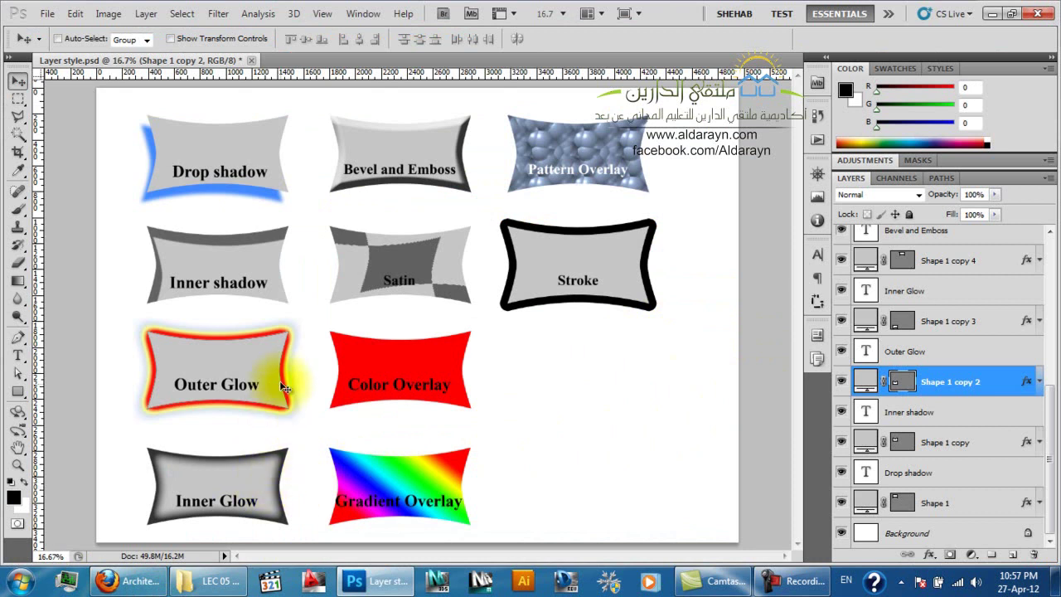
Open the Outer Glow settings of the Shape 1 copy 2 layer and switch the glow from the gradient to solid red
left_click(1040, 381)
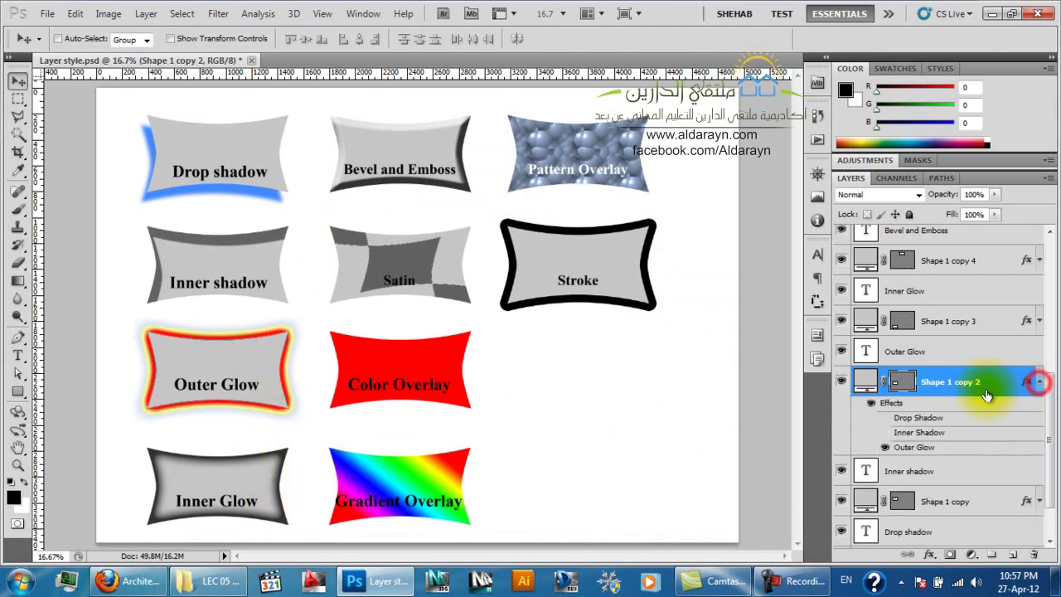
key("z")
left_click_drag(270, 387, 459, 428)
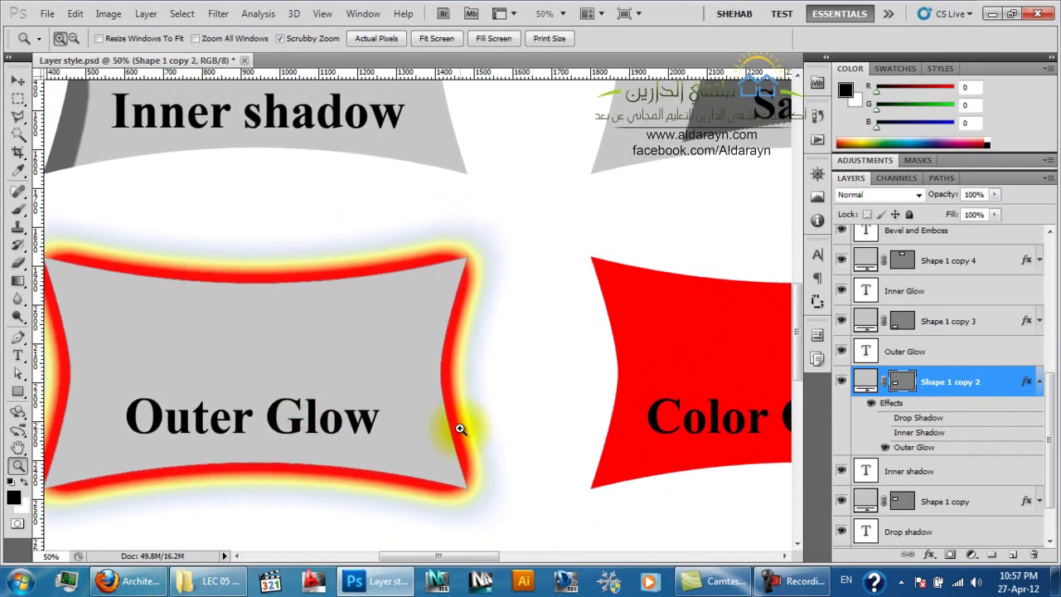
left_click(463, 432, "alt")
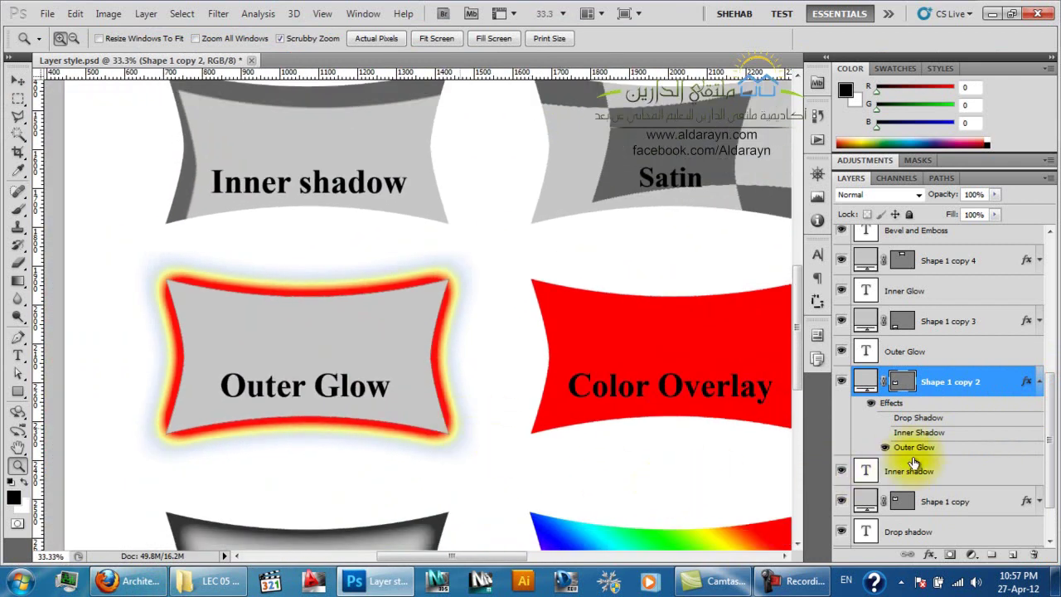
double_click(935, 452)
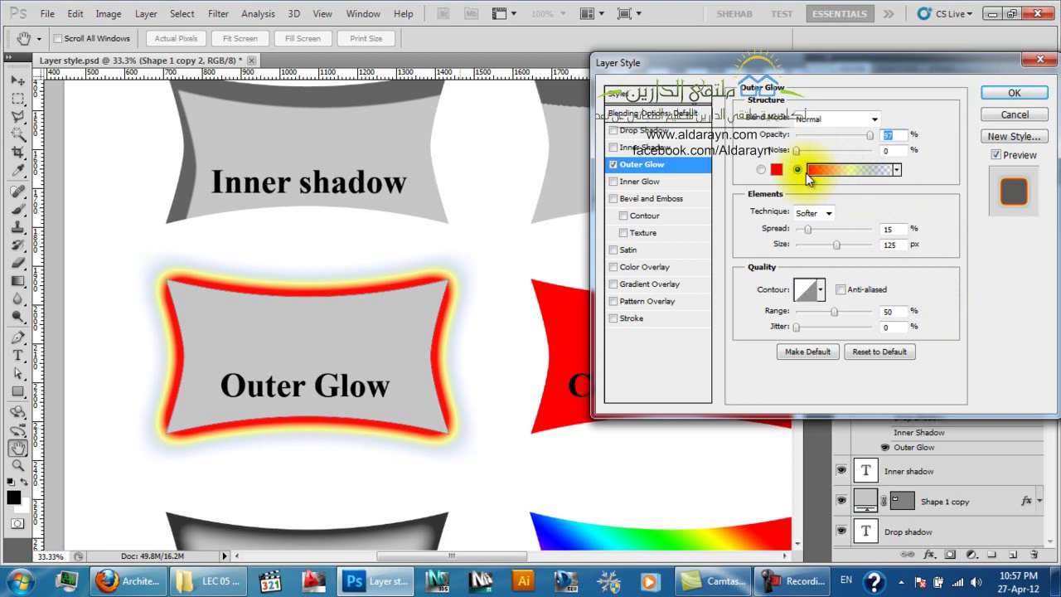
left_click(761, 169)
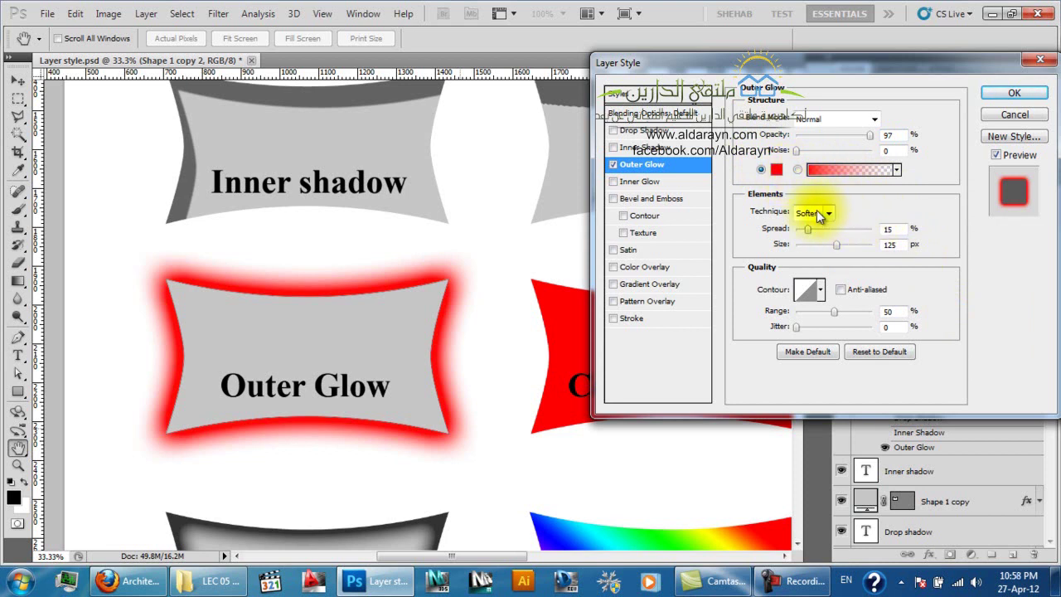
Set the red glow's opacity to 100% with 0% noise
left_click_drag(860, 141, 884, 146)
mouse_move(796, 150)
left_mouse_down()
mouse_move(856, 150)
mouse_move(796, 151)
left_mouse_up()
left_click(871, 137)
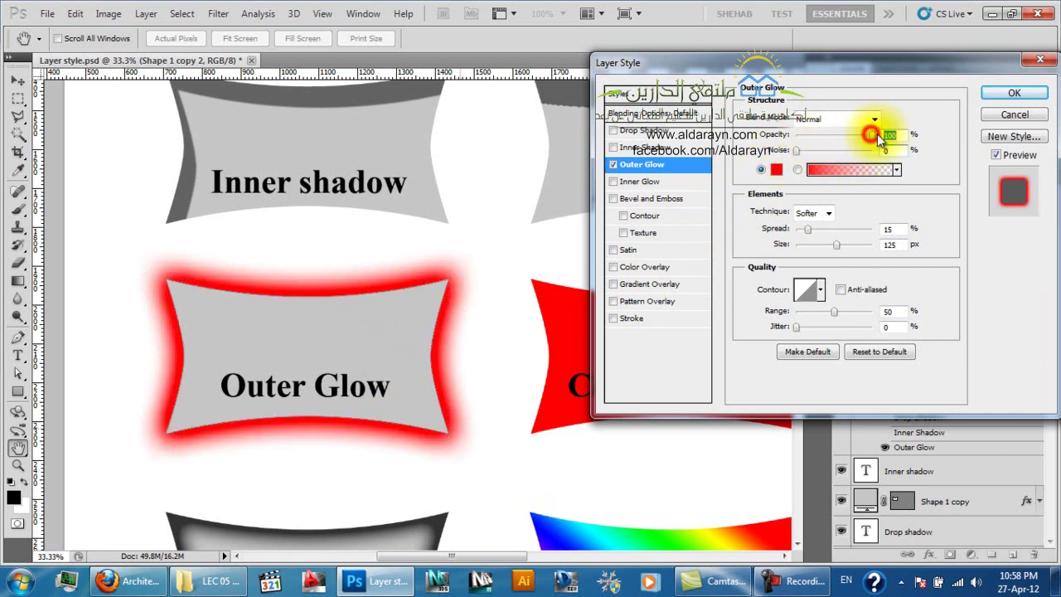
left_click(800, 150)
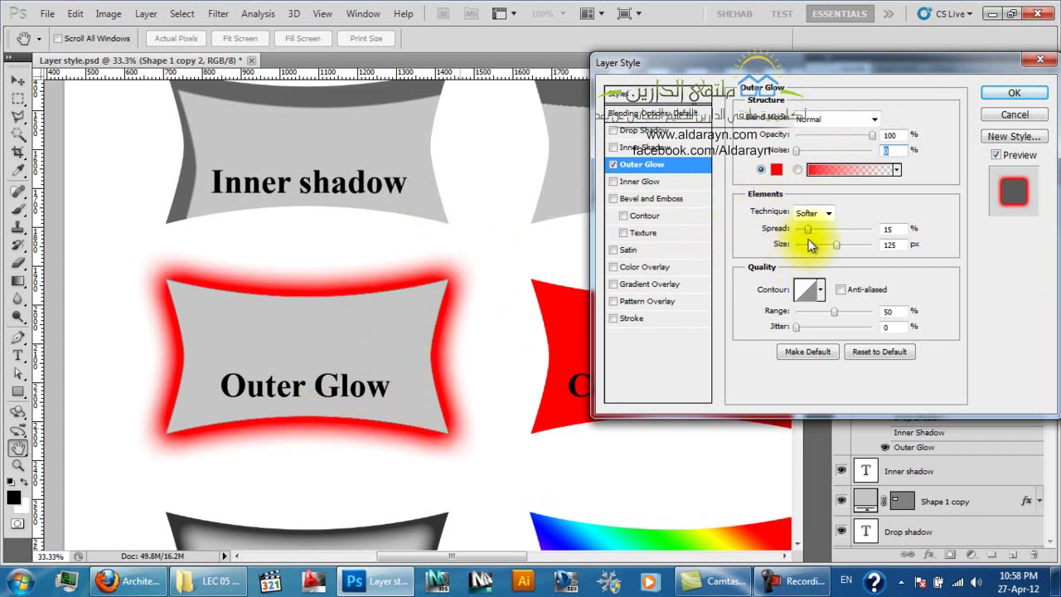
Try several spread and size combinations for the glow, including 100% spread at 193 px, ending at 15% and 100 px
mouse_move(809, 228)
left_mouse_down()
mouse_move(868, 228)
mouse_move(798, 233)
mouse_move(859, 229)
mouse_move(813, 234)
left_mouse_up()
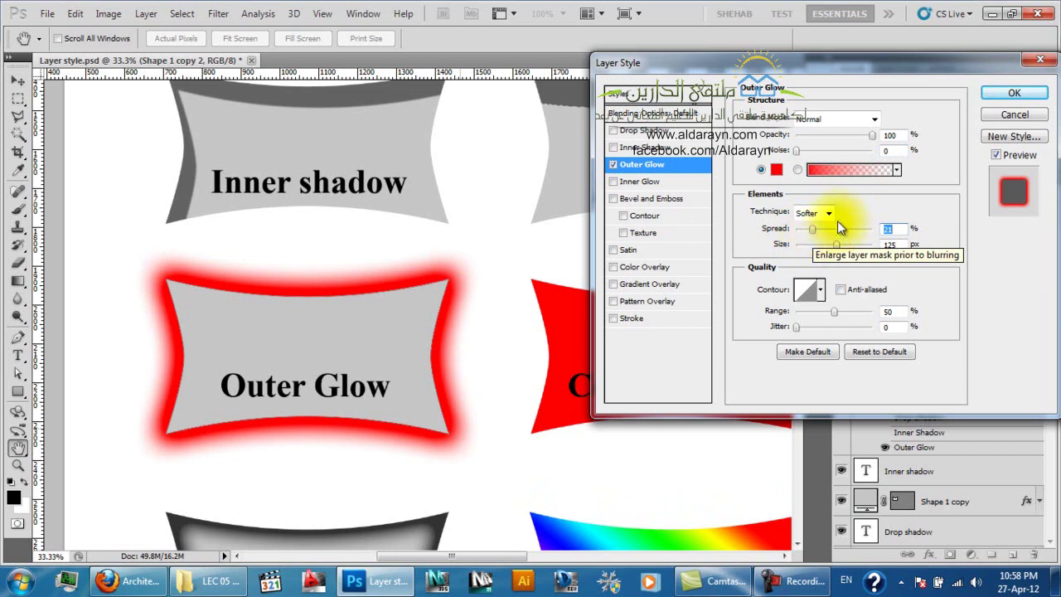
left_click_drag(837, 247, 876, 242)
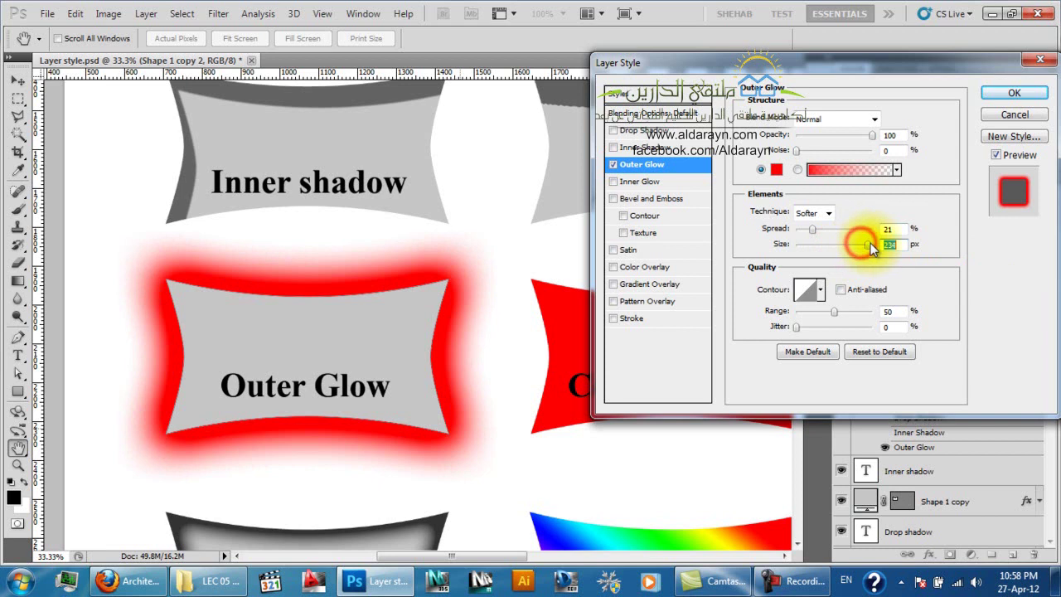
left_click_drag(813, 229, 857, 245)
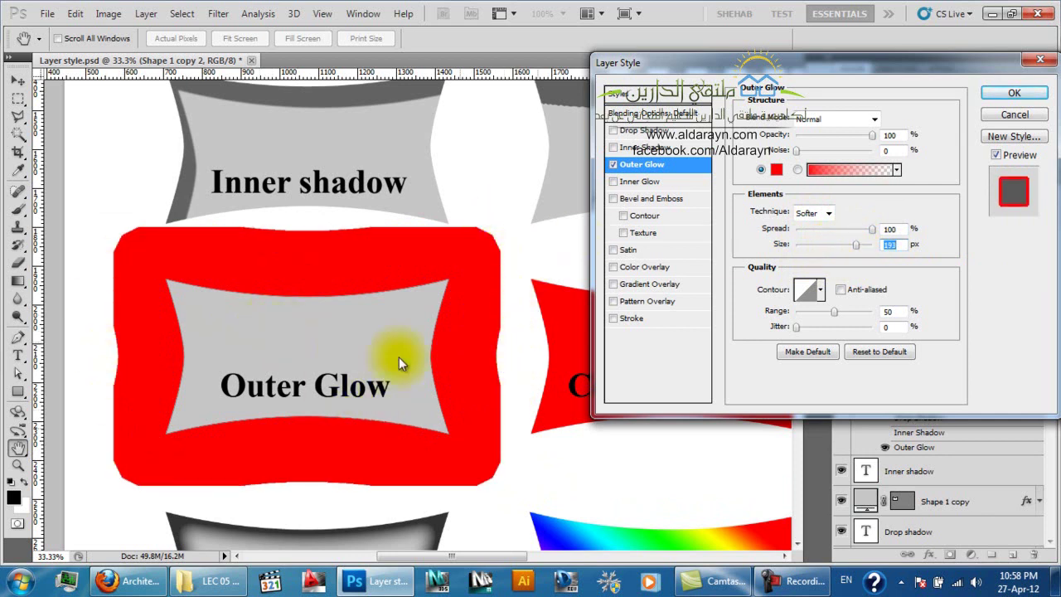
mouse_move(817, 243)
left_mouse_down()
mouse_move(838, 230)
mouse_move(808, 232)
mouse_move(830, 245)
left_mouse_up()
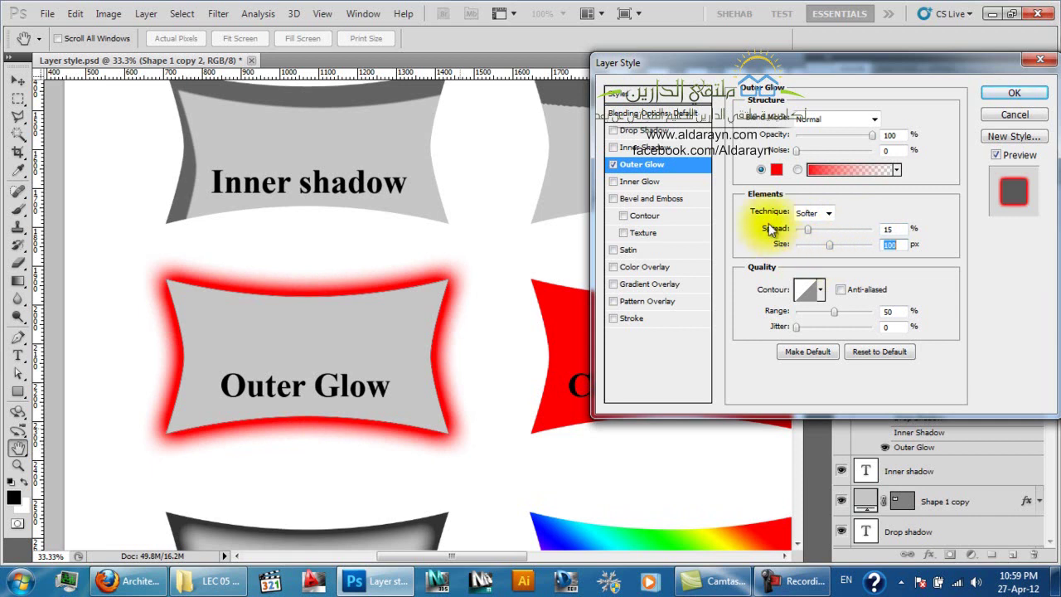
Compare the Softer and Precise techniques on the glow, ending on Precise
left_click(827, 215)
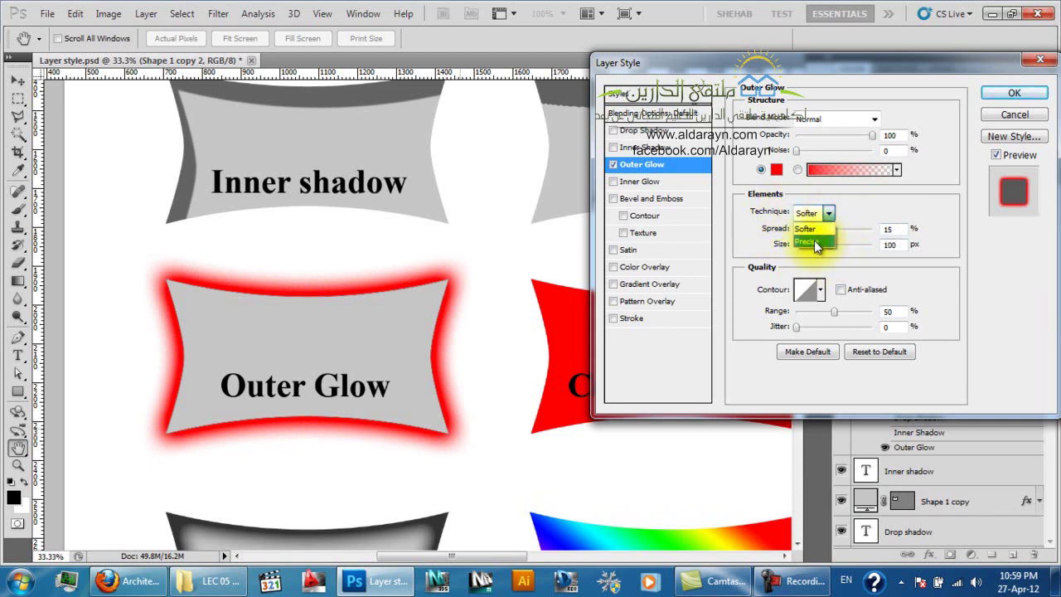
left_click(815, 240)
left_click(816, 214)
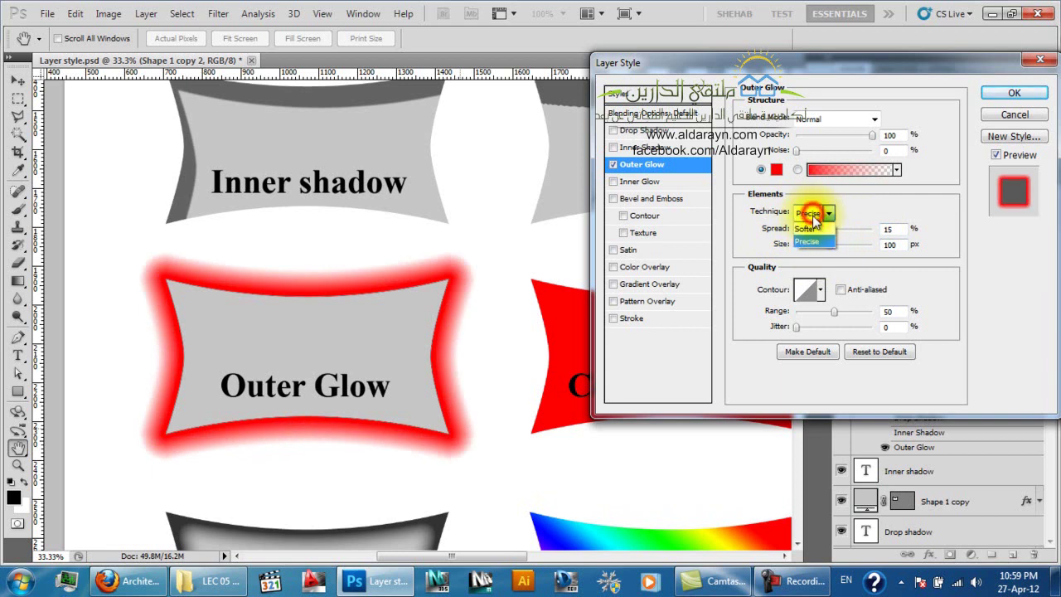
left_click(808, 228)
left_click(816, 214)
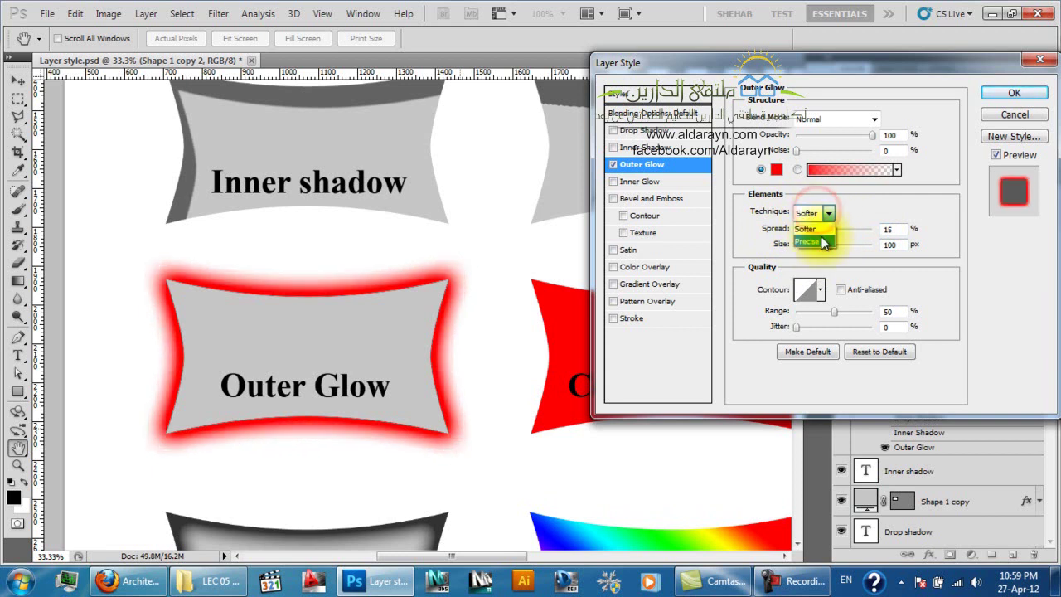
left_click(809, 240)
Set the glow's spread to 32% and size to 166 px, and compare both techniques at these values, ending on Softer
left_click_drag(827, 234, 848, 243)
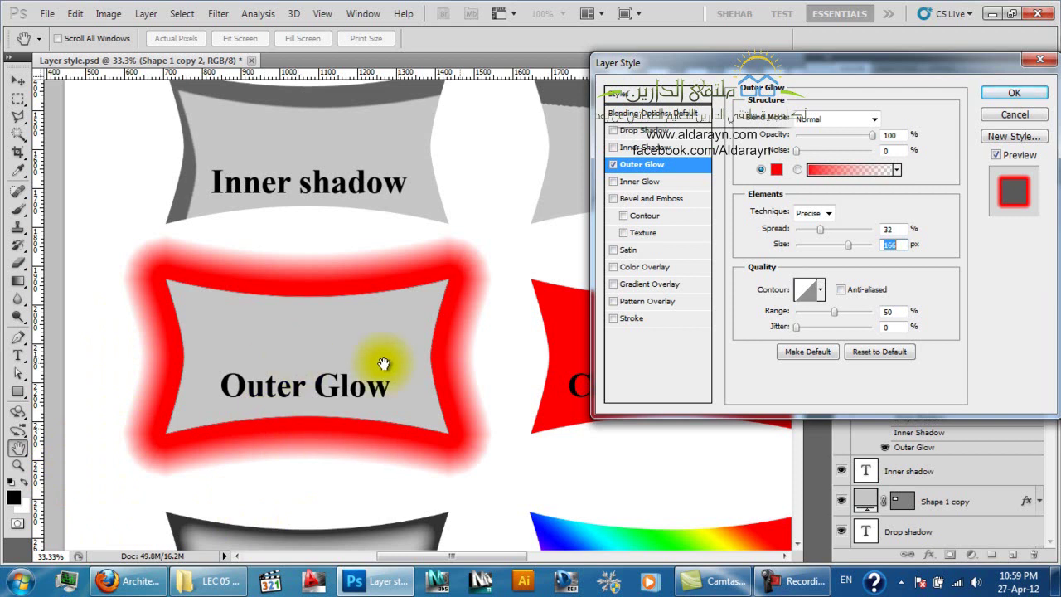
left_click(809, 214)
left_click(816, 225)
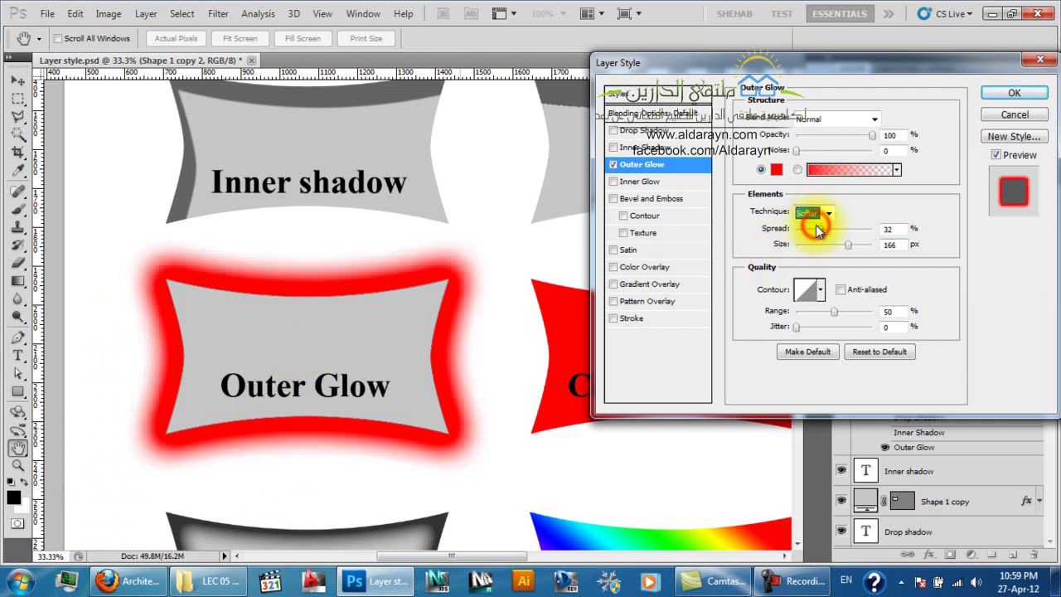
left_click(817, 214)
left_click(824, 240)
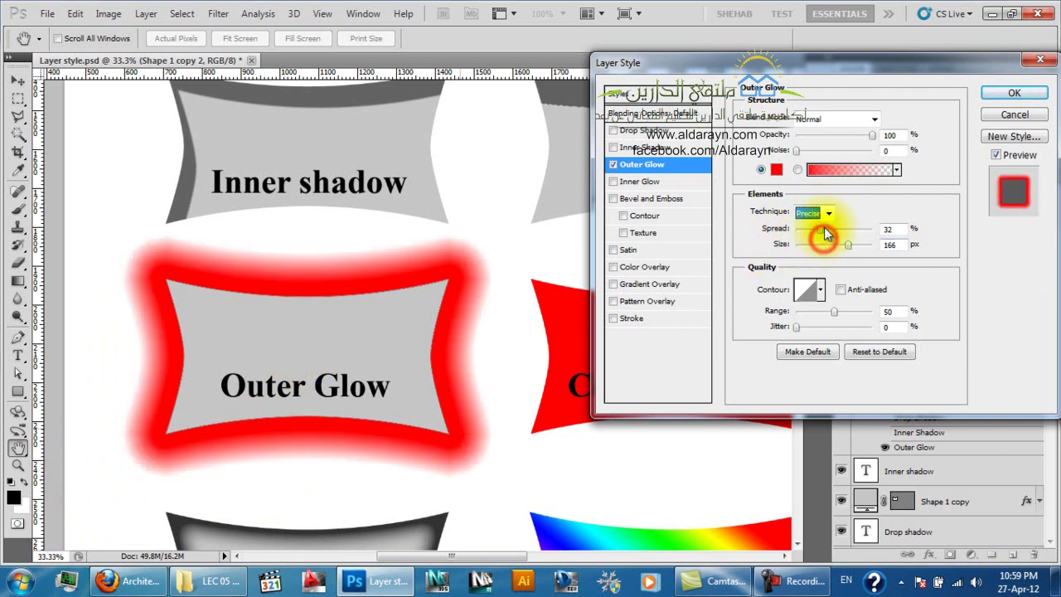
left_click(817, 229)
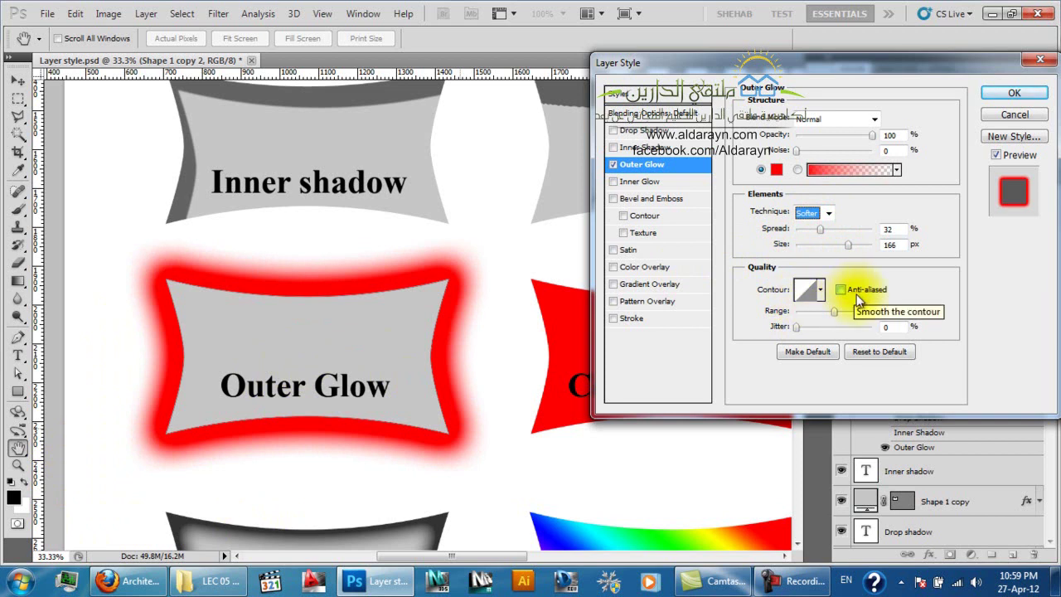
Give the glow the valley-shaped contour preset, and set its range to 68% and jitter to 32%
mouse_move(830, 312)
left_mouse_down()
mouse_move(846, 311)
mouse_move(807, 325)
mouse_move(853, 325)
mouse_move(823, 301)
left_mouse_up()
left_click(821, 294)
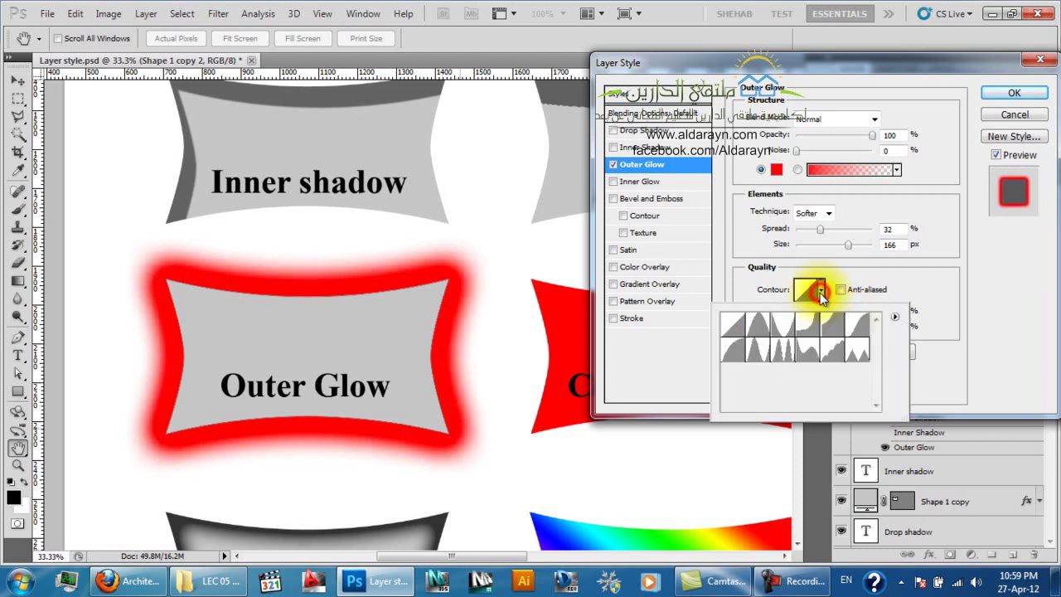
left_click(787, 326)
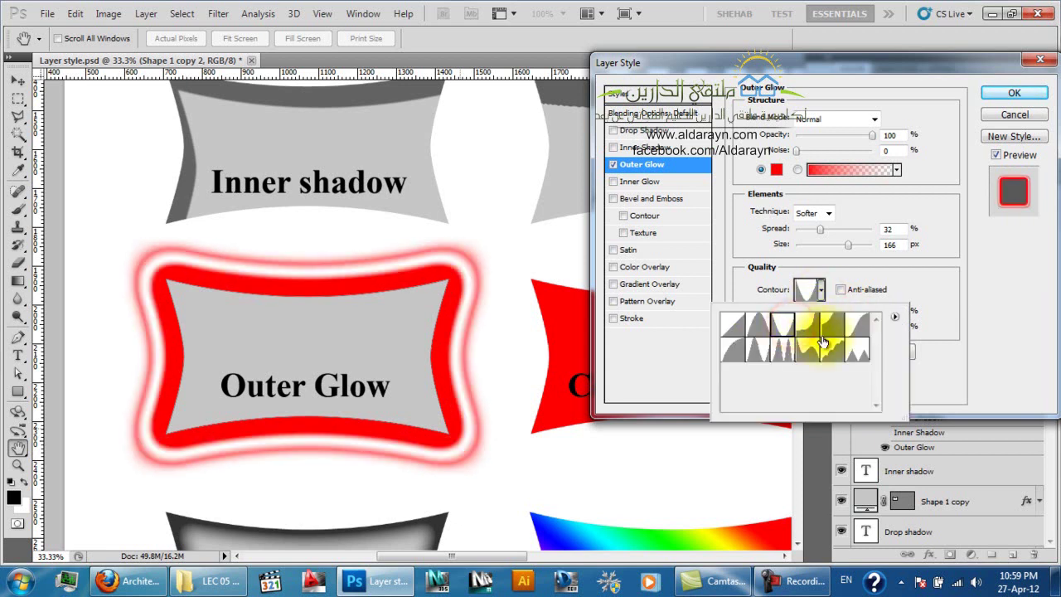
left_click(848, 284)
left_click(831, 312)
left_click_drag(840, 313, 821, 330)
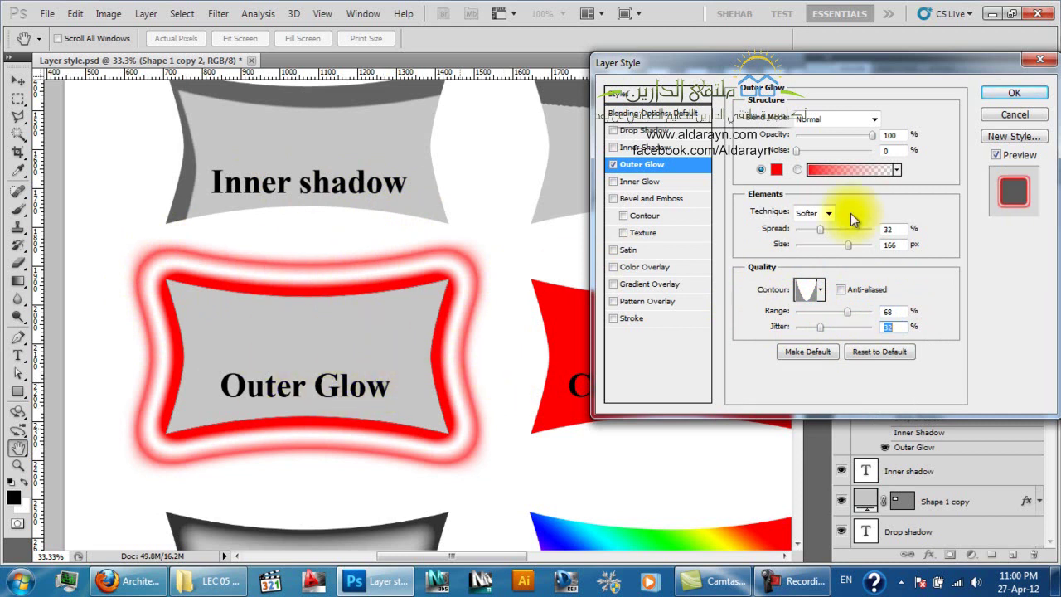
Turn the Outer Glow off and on to compare, and discard all changes made to the layer style
left_click(613, 165)
left_click(613, 165)
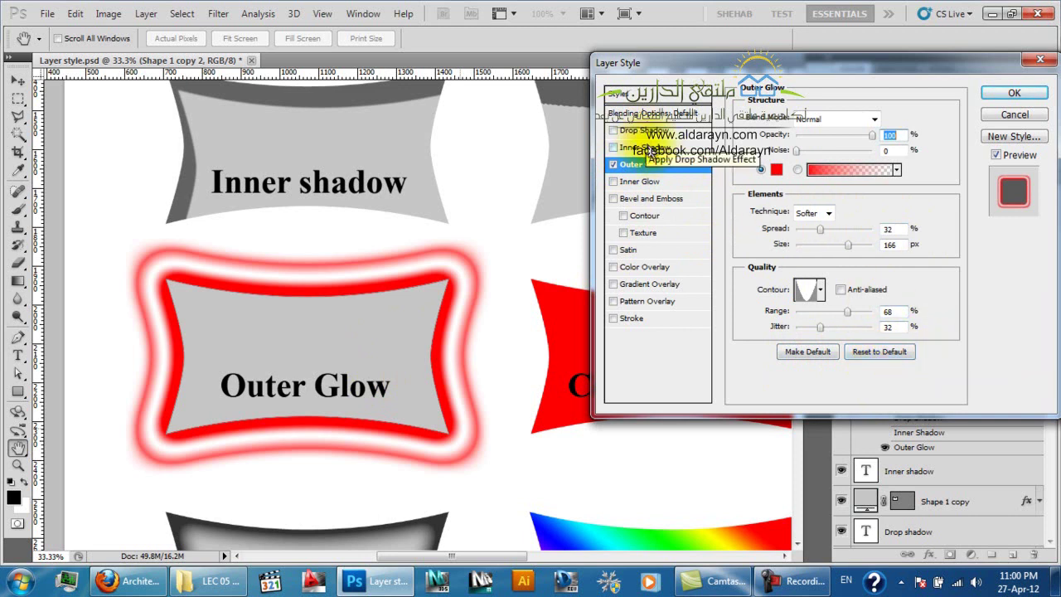
left_click(1037, 119)
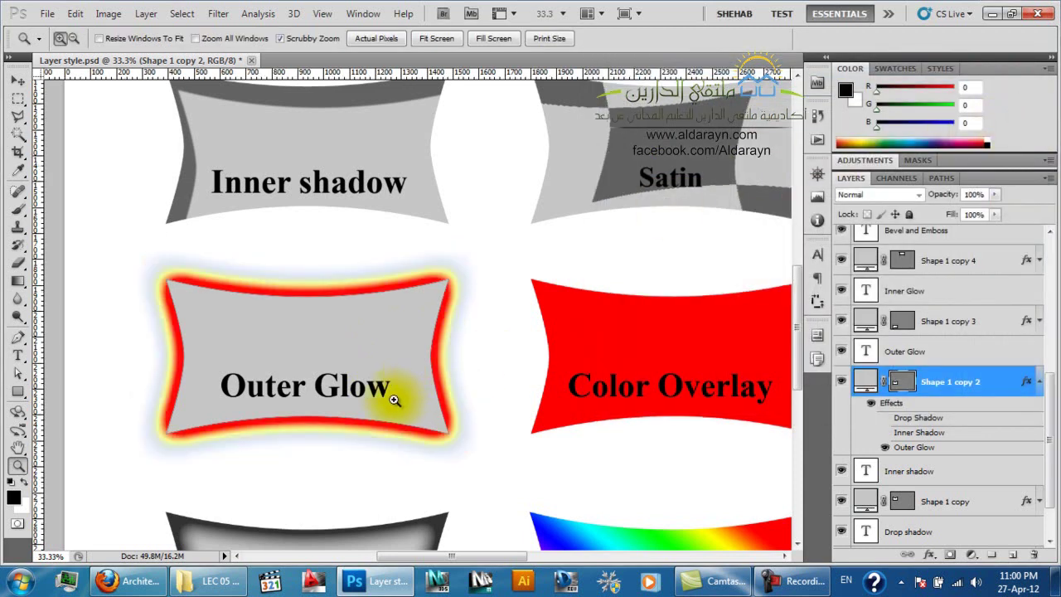
Switch to Firefox to read the attendees' replies in the class chat, and return to Photoshop
left_click(124, 582)
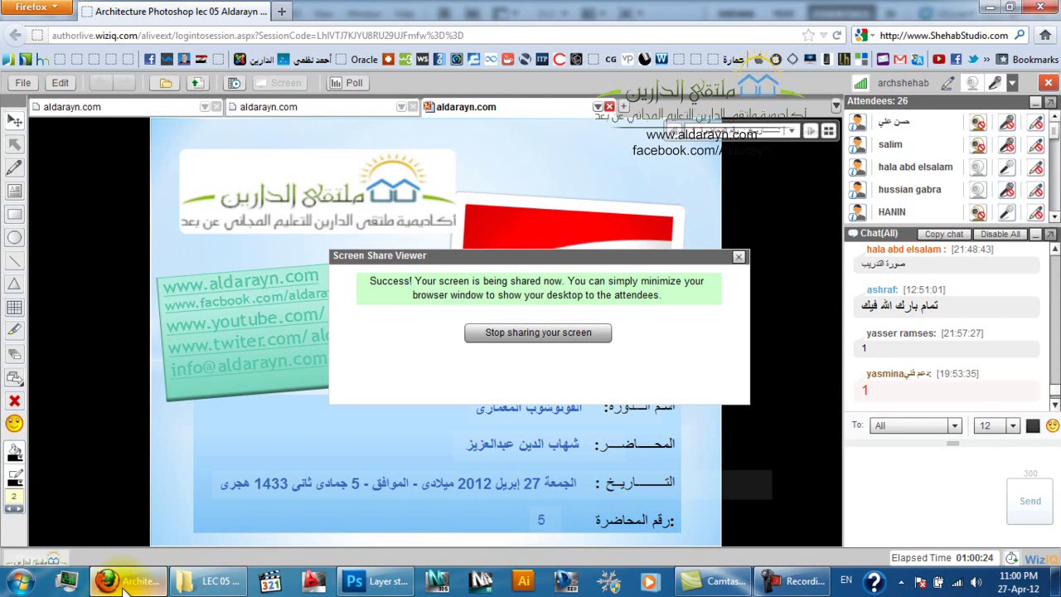
left_click(123, 583)
Collapse the effects of the Shape 1 copy 2 layer and expand those of Shape 1 copy 3, the Inner Glow shape
scroll(265, 406, "down", 5)
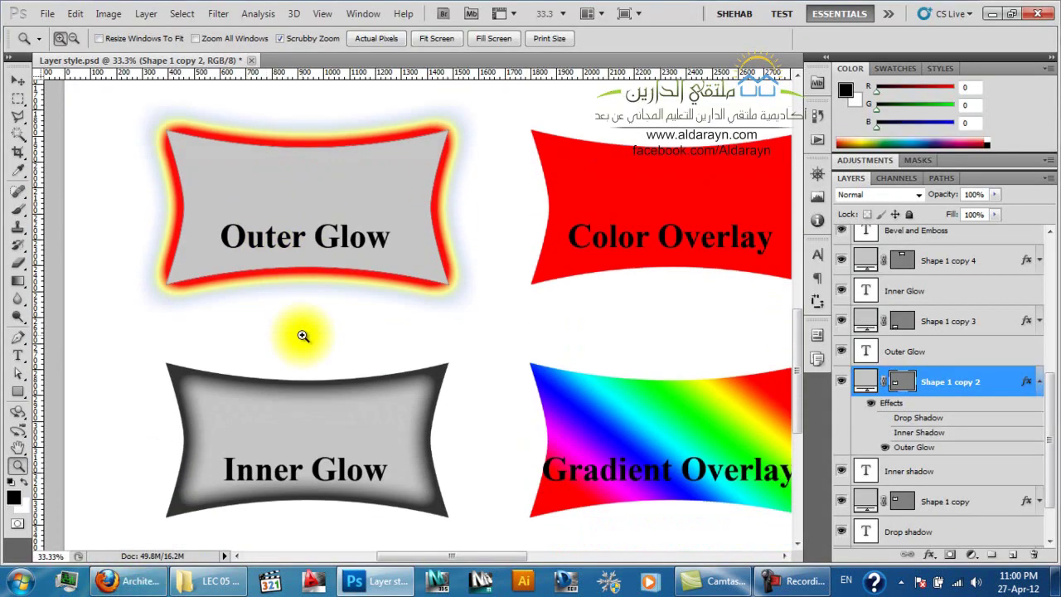
left_click(1041, 383)
left_click(1041, 383)
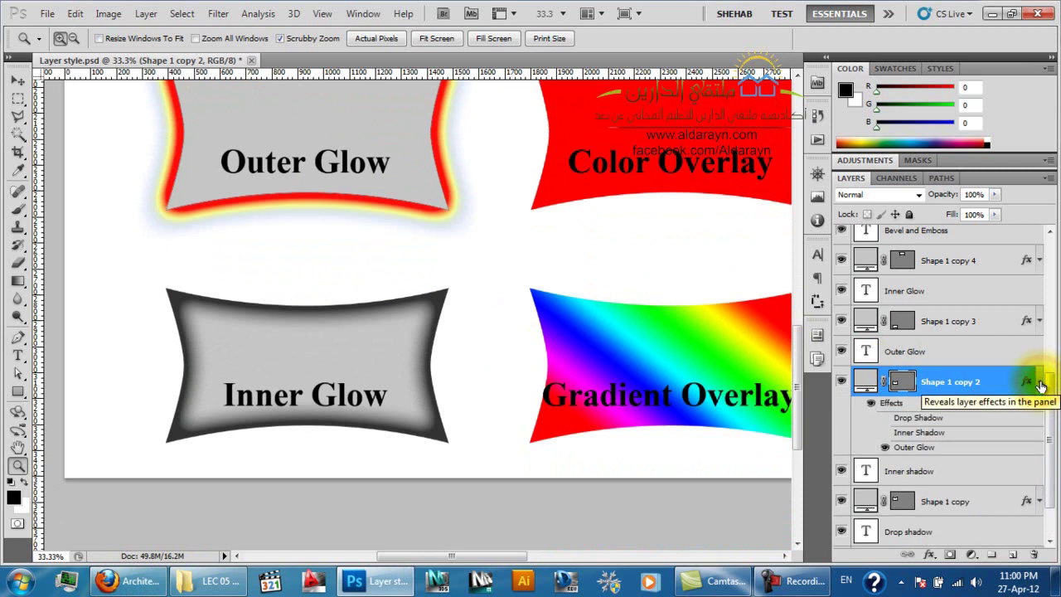
left_click(1041, 383)
left_click(1039, 321)
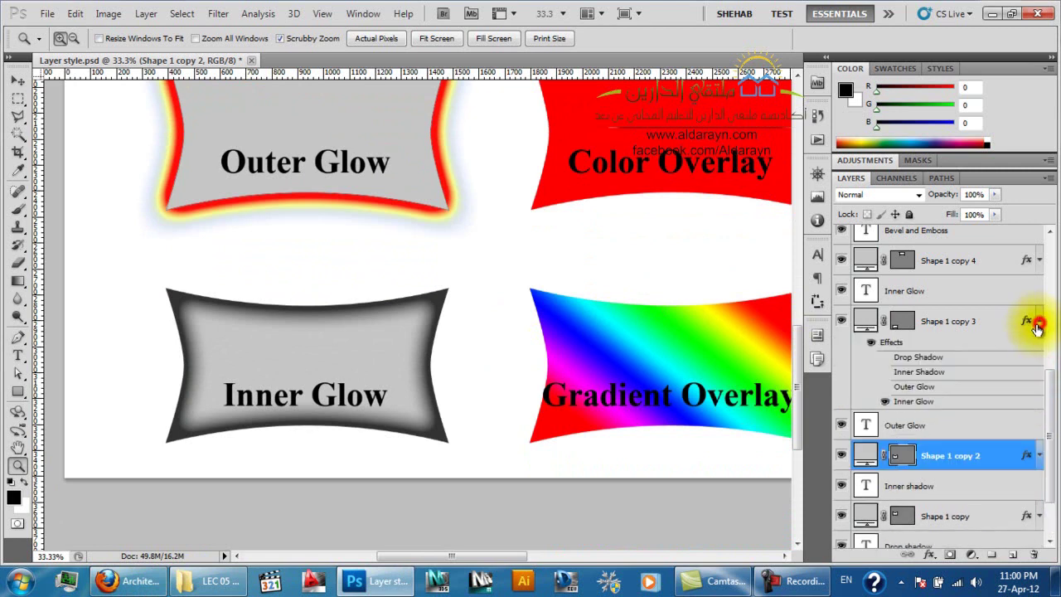
Set the Inner Glow opacity of the Shape 1 copy 3 layer to 80% and apply the layer style
double_click(914, 403)
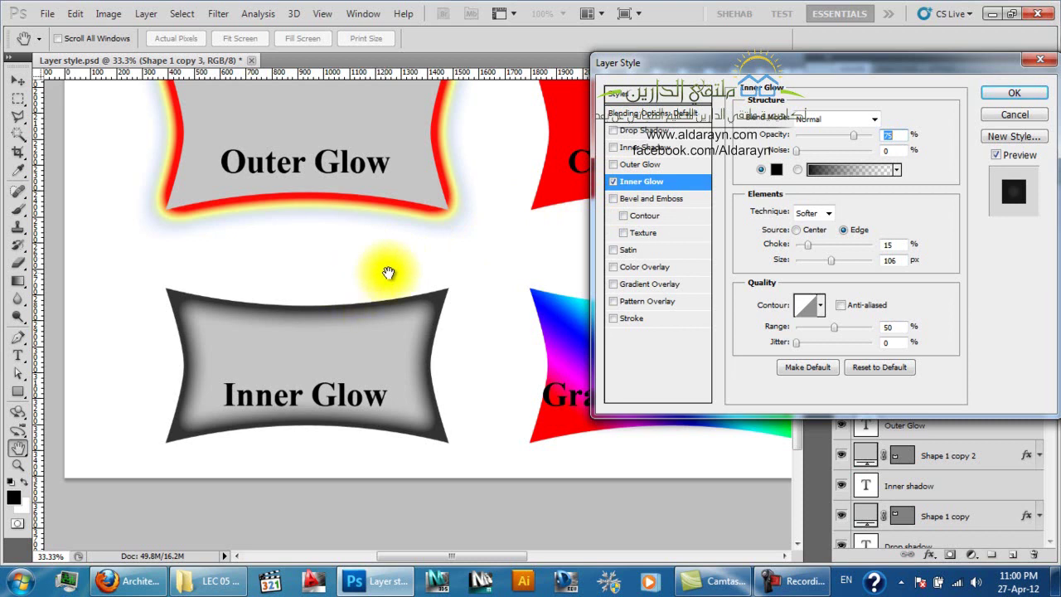
key("Up")
key("Up")
key("Up")
key("Up")
key("Up")
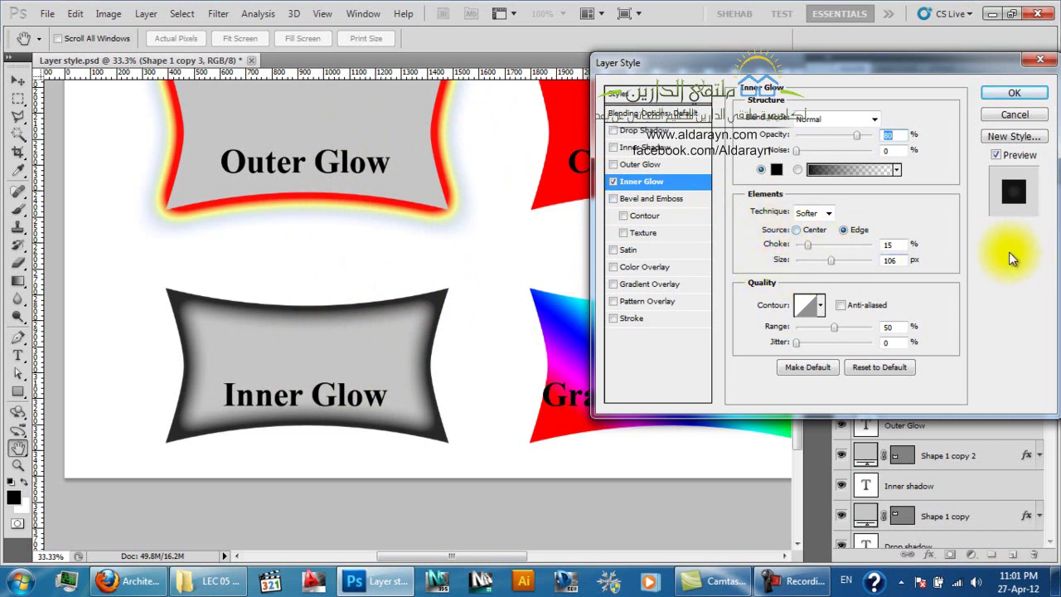
mouse_move(357, 365)
left_mouse_down()
mouse_move(328, 401)
mouse_move(182, 498)
left_mouse_up()
mouse_move(407, 228)
left_mouse_down()
mouse_move(372, 384)
mouse_move(391, 320)
mouse_move(390, 412)
left_mouse_up()
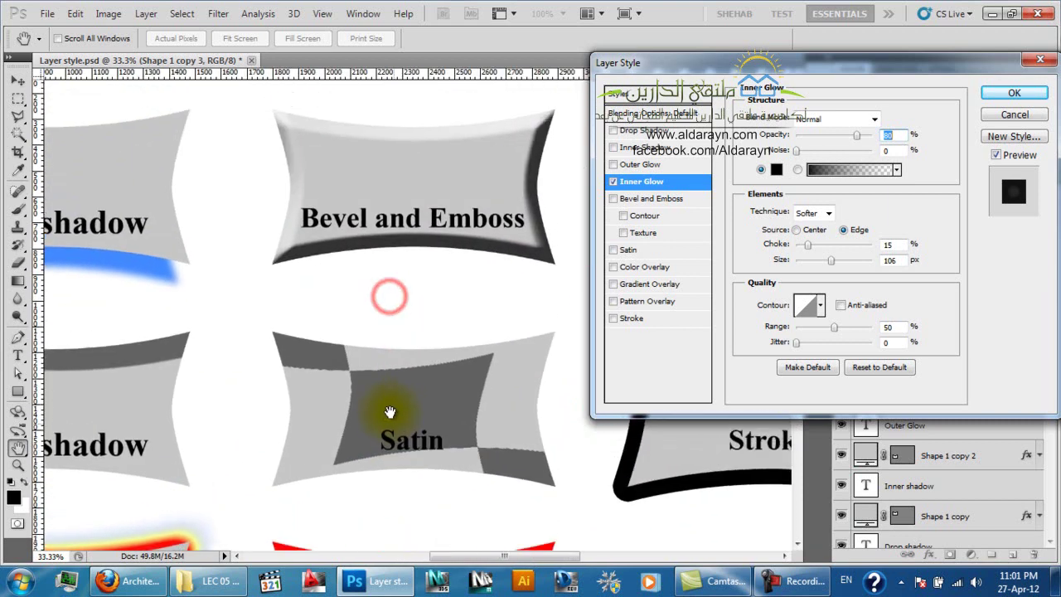
left_click(1013, 93)
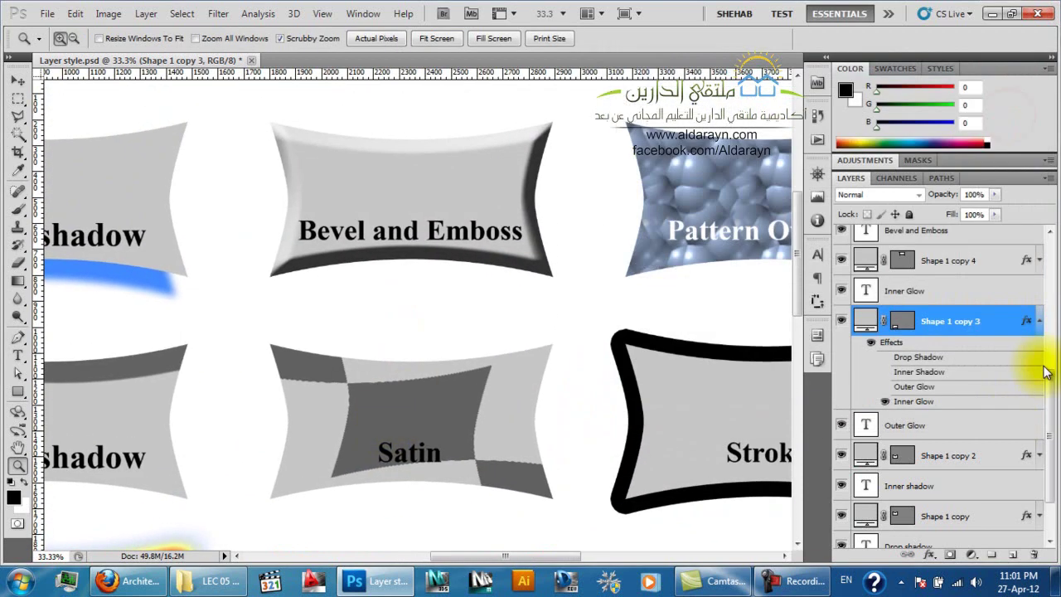
Collapse the effects of the Shape 1 copy 3 layer and expand those of Shape 1 copy 4, the Bevel and Emboss shape
left_click(1039, 322)
left_click(1040, 262)
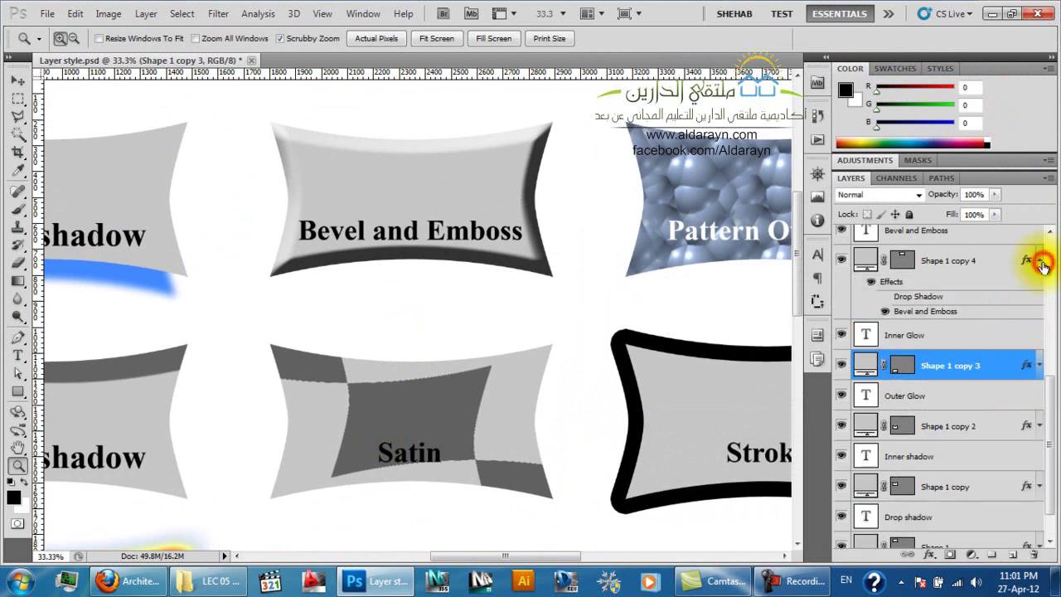
scroll(958, 332, "up", 1)
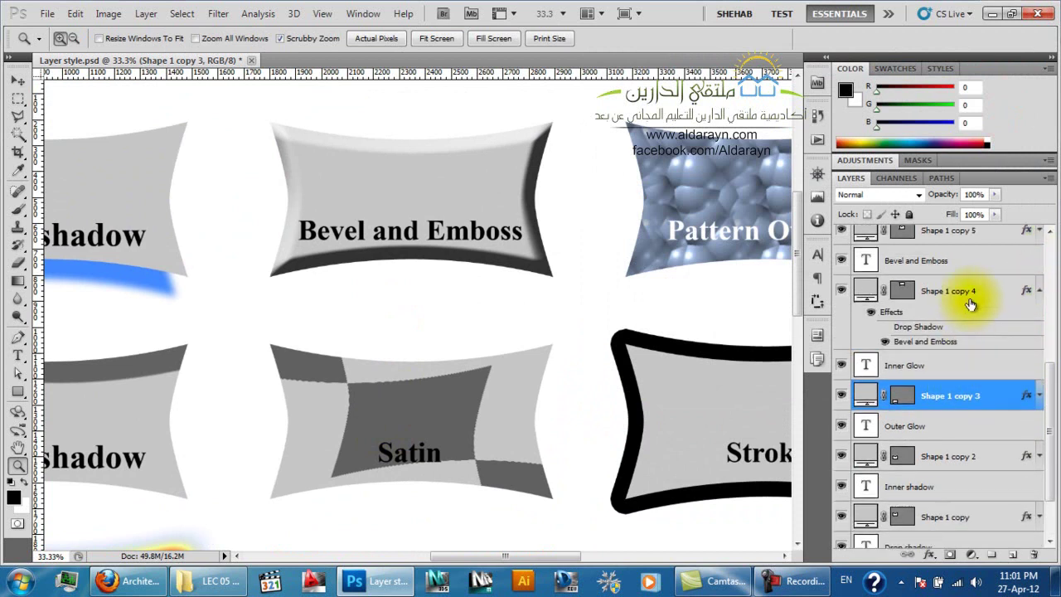
Open the Bevel and Emboss settings of Shape 1 copy 4, and turn the effect off and on to compare
double_click(1027, 291)
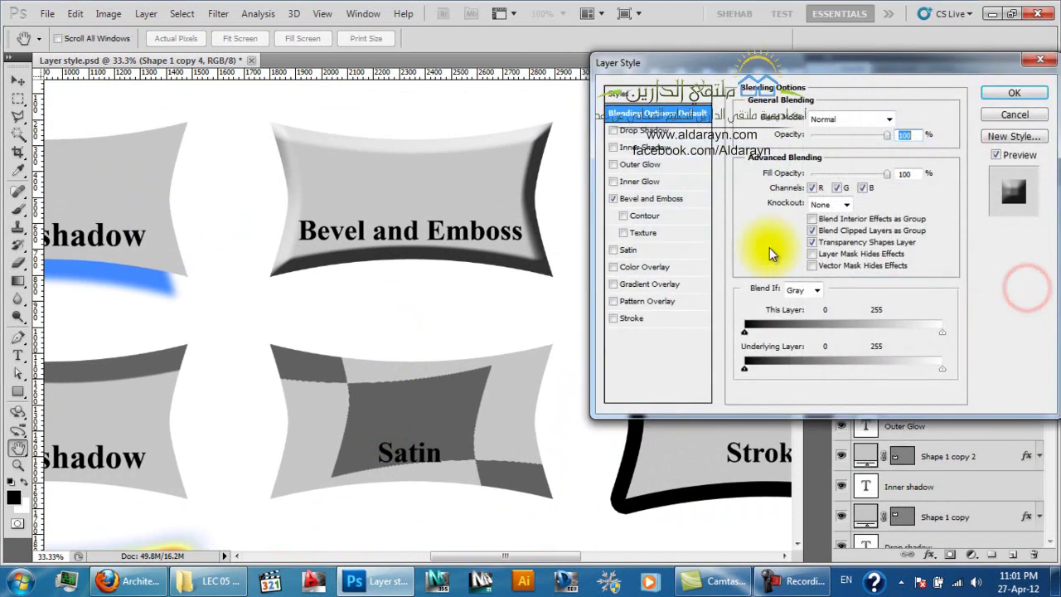
left_click(673, 201)
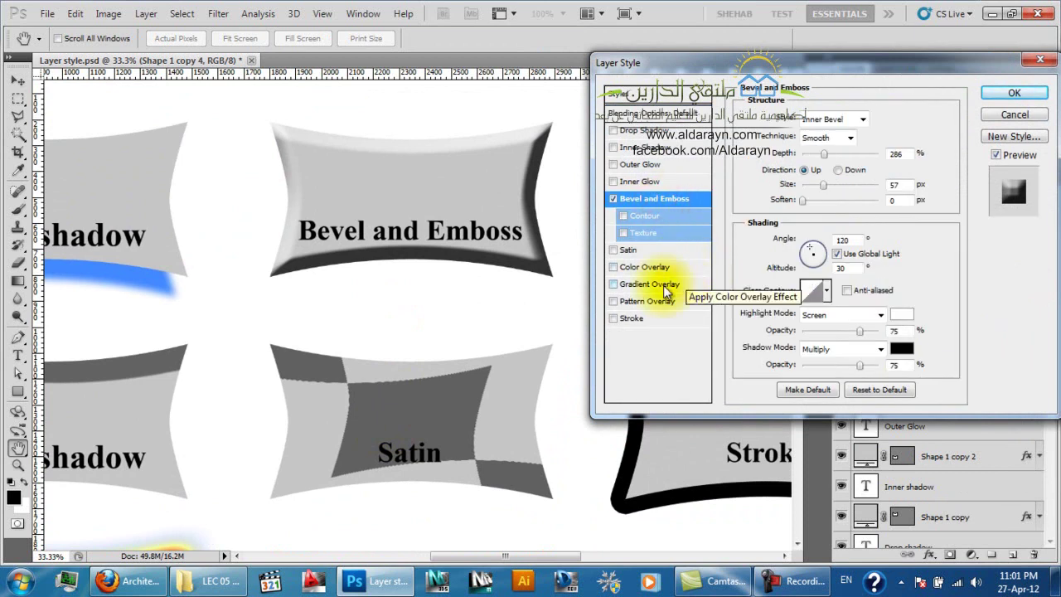
left_click(614, 199)
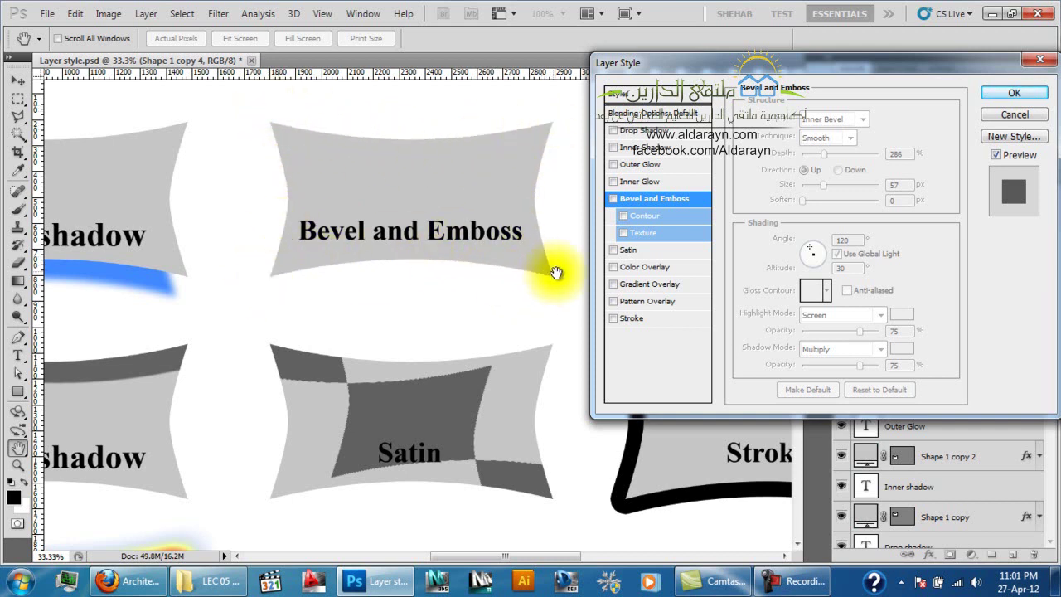
left_click(613, 200)
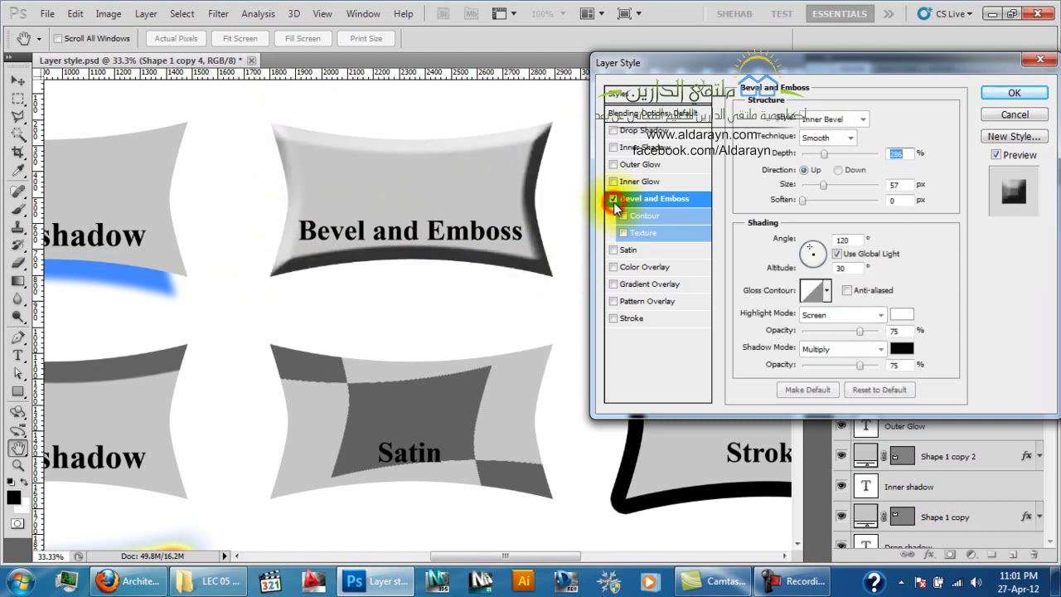
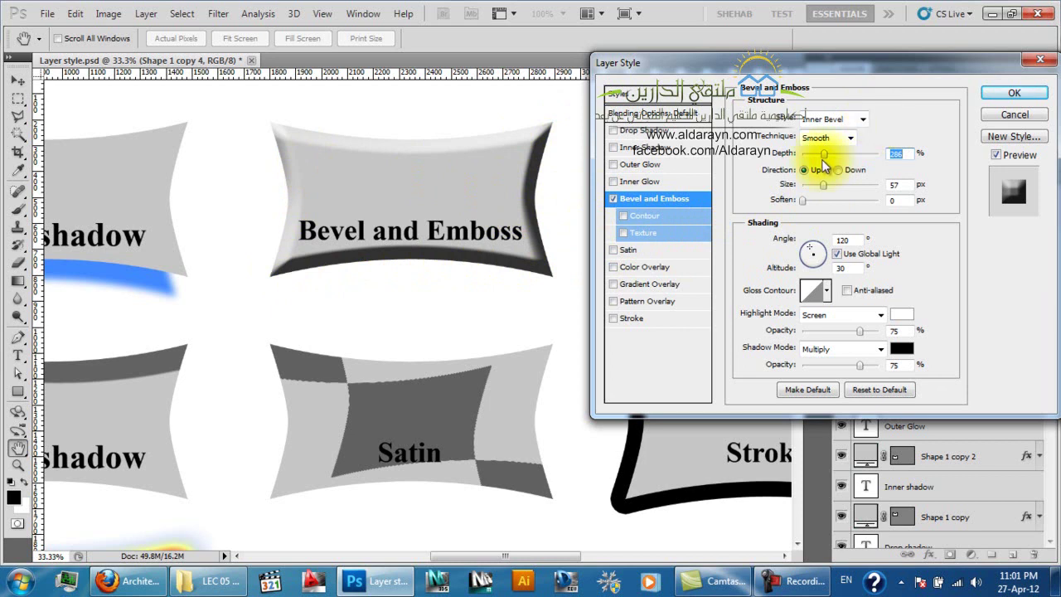
Try the Outer Bevel, Inner Bevel, Emboss, Pillow Emboss and Stroke Emboss styles on the shape in turn
left_click(838, 120)
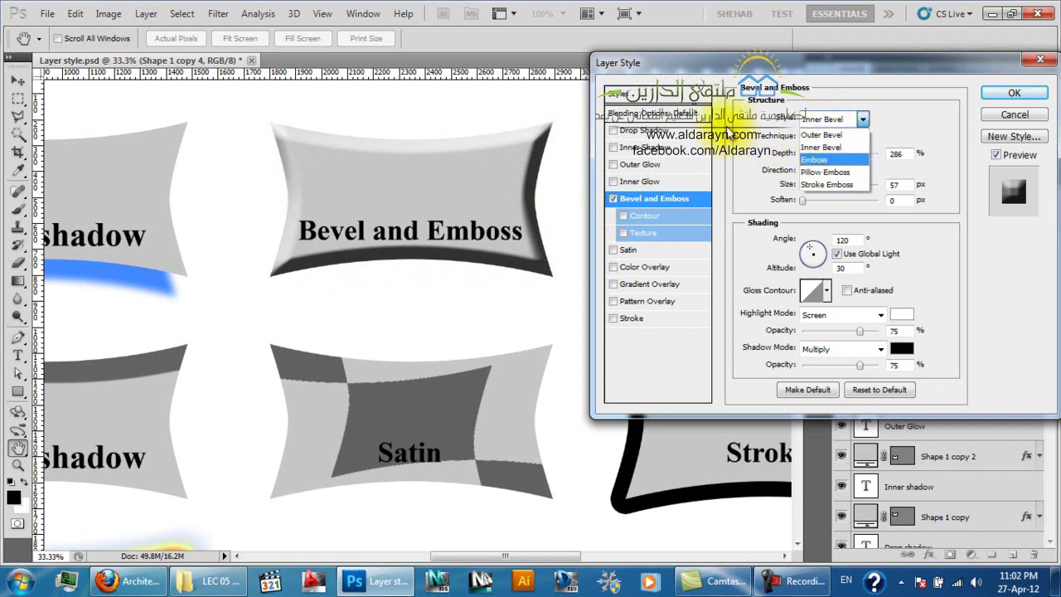
left_click(836, 136)
left_click(840, 118)
left_click(828, 143)
left_click(843, 119)
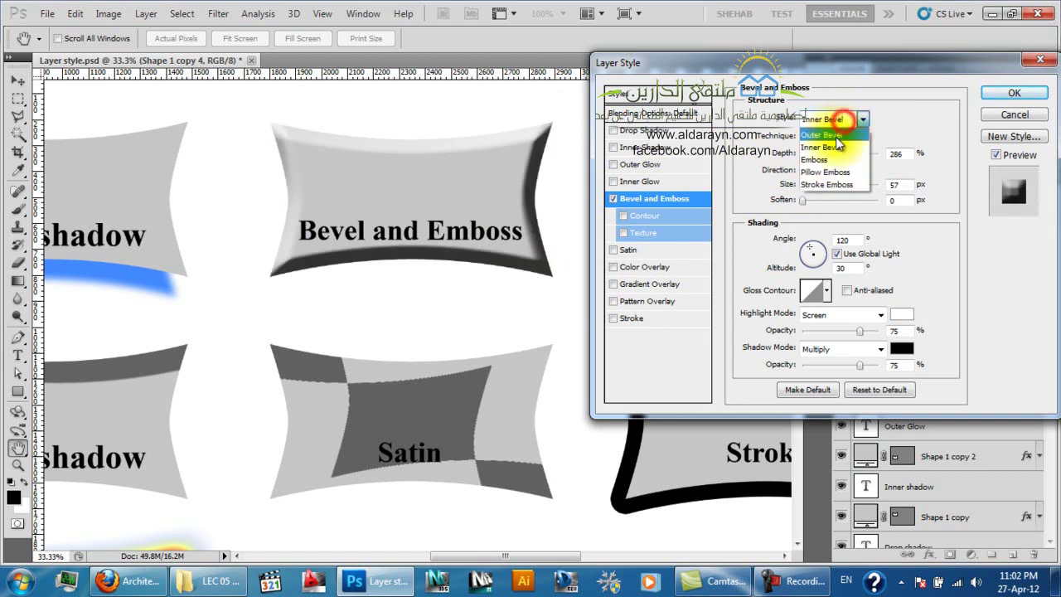
left_click(821, 159)
left_click(848, 121)
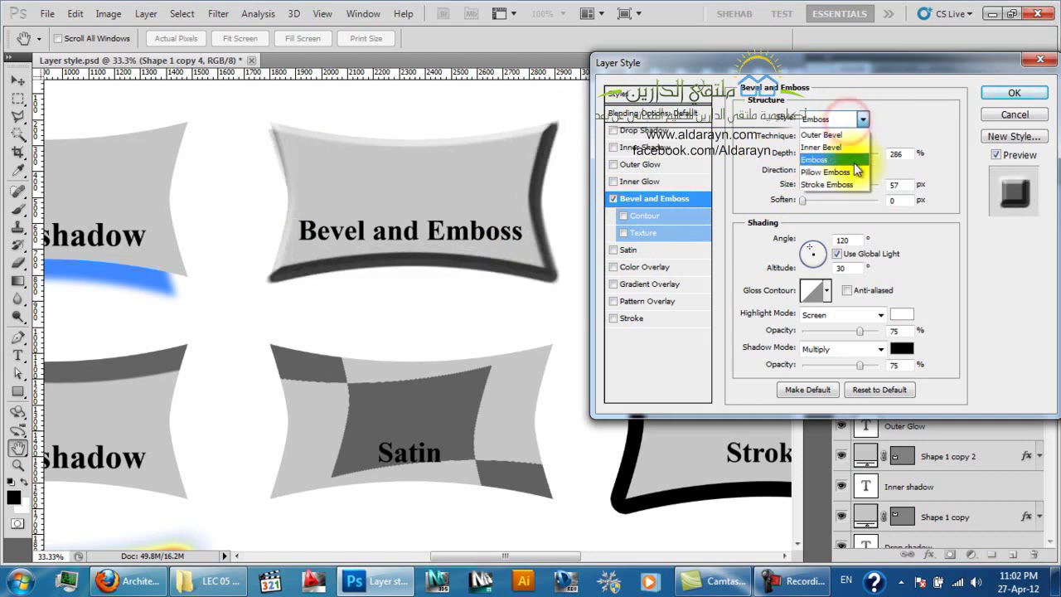
left_click(861, 175)
left_click(860, 119)
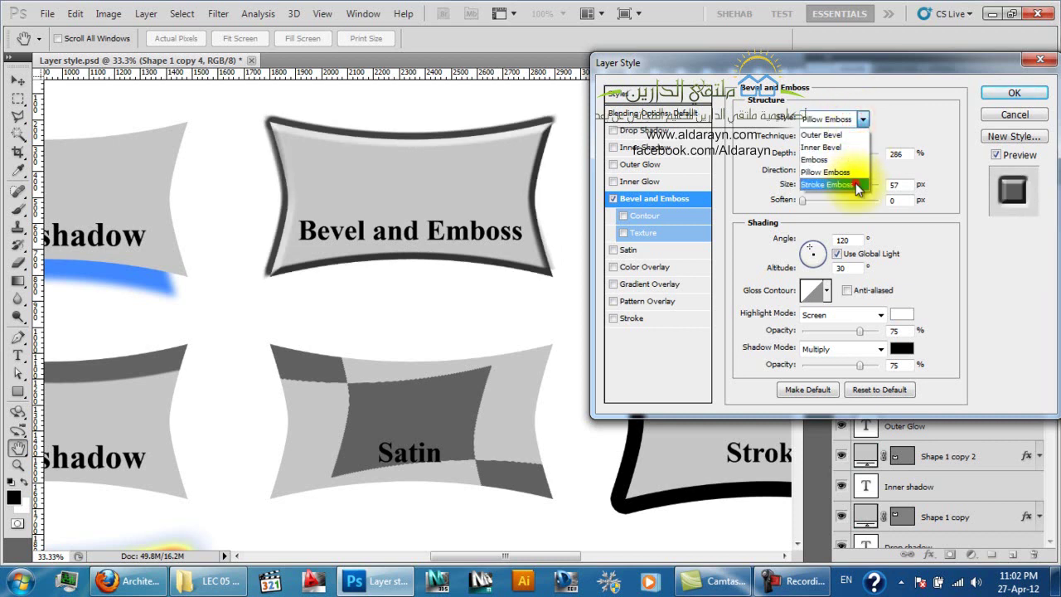
left_click(856, 185)
Switch the bevel style to Outer Bevel, and discard all changes made to the layer style
left_click(863, 120)
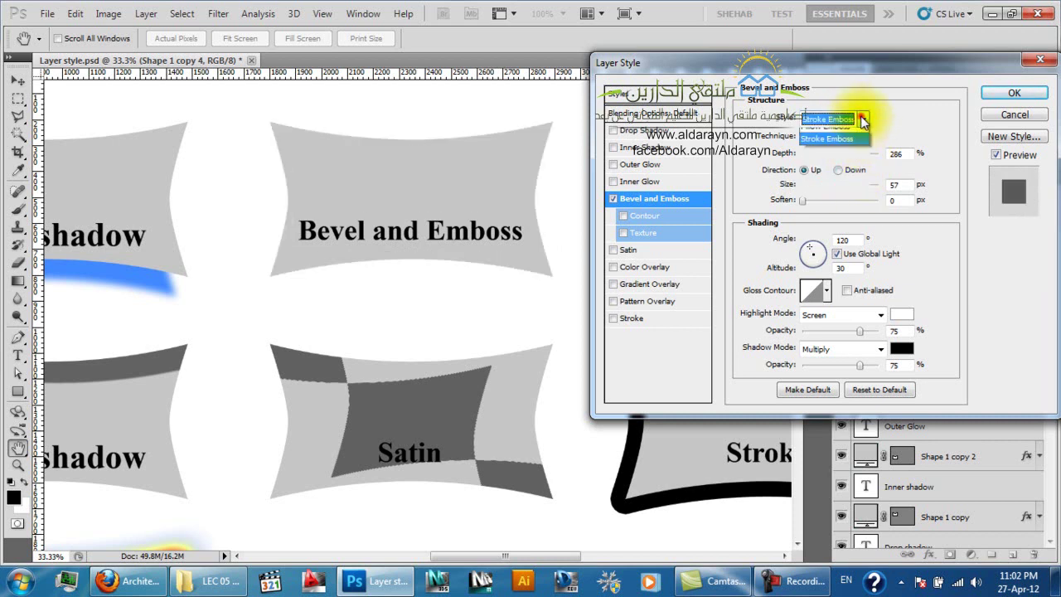
left_click(851, 141)
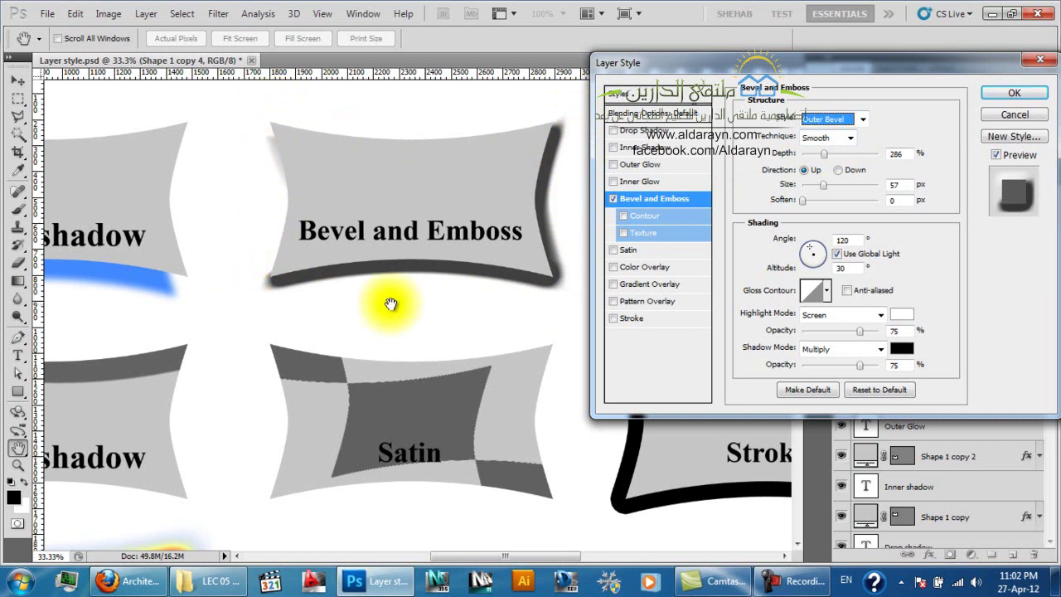
left_click(999, 116)
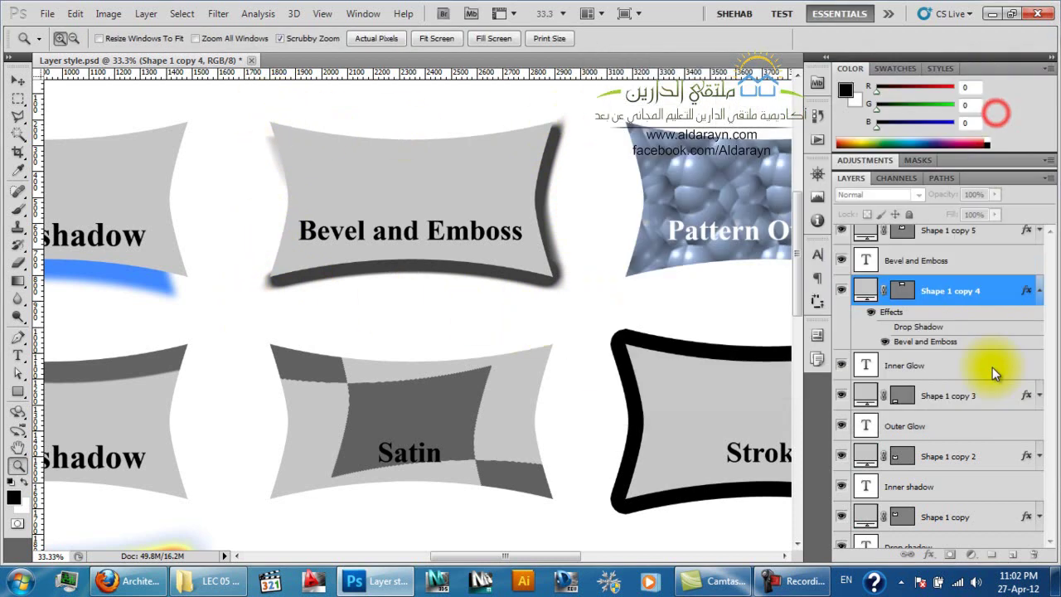
Fill the Background layer with a blue foreground colour of R 60, G 70, B 164
scroll(1019, 438, "down", 3)
left_click(959, 533)
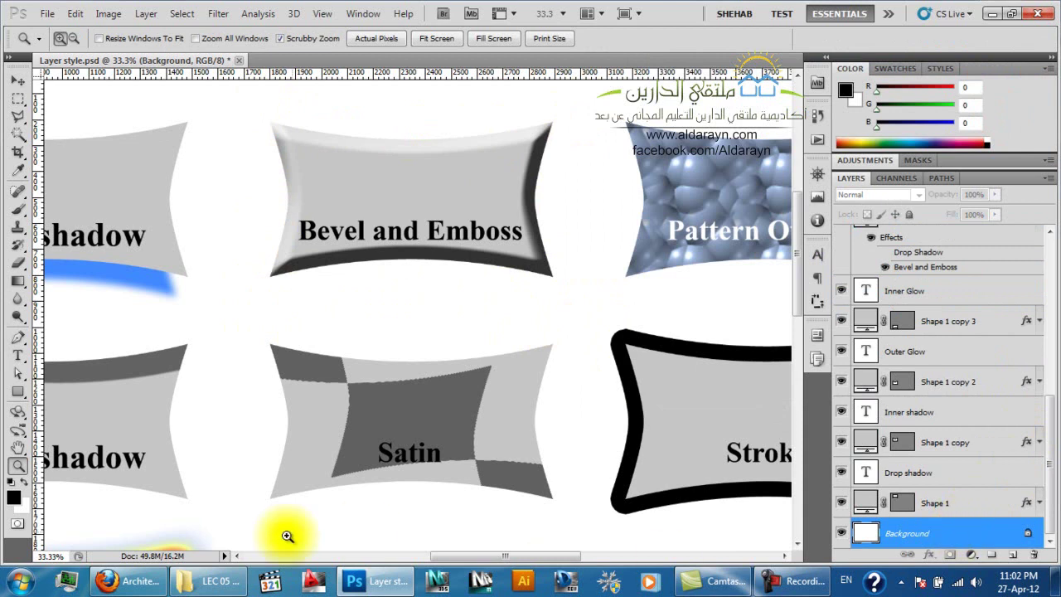
left_click(14, 498)
left_click(549, 241)
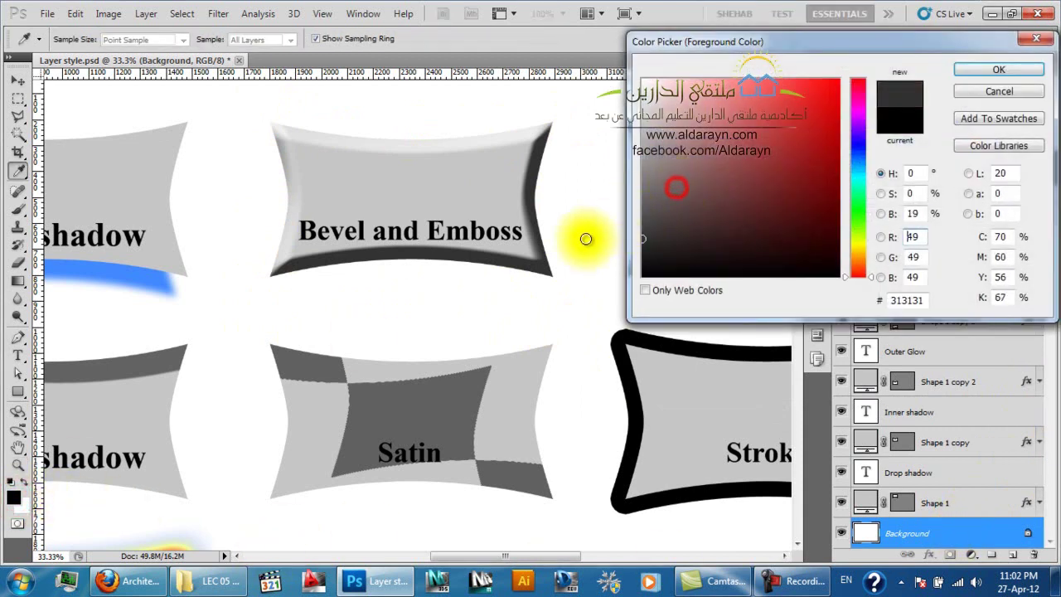
left_click(864, 189)
left_click(810, 136)
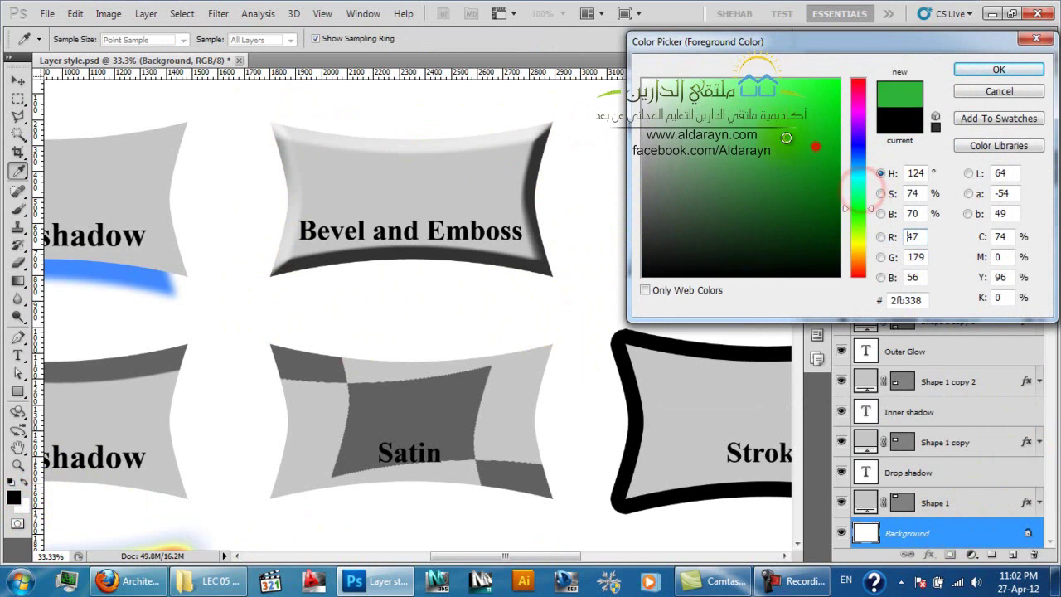
left_click(860, 148)
left_click(734, 116)
left_click(763, 148)
left_click(989, 69)
key("z")
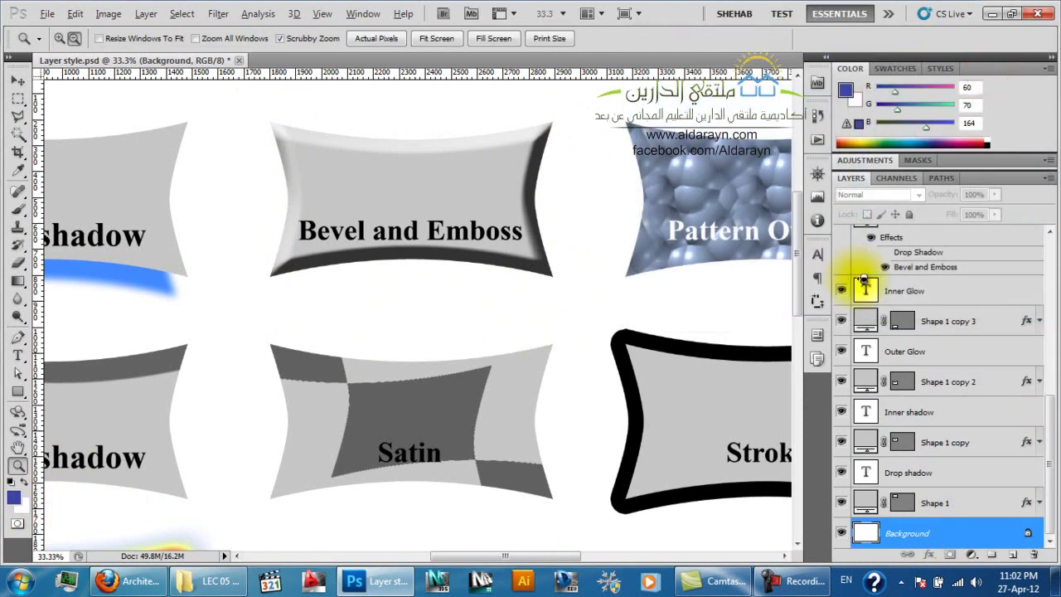
key("alt+BackSpace")
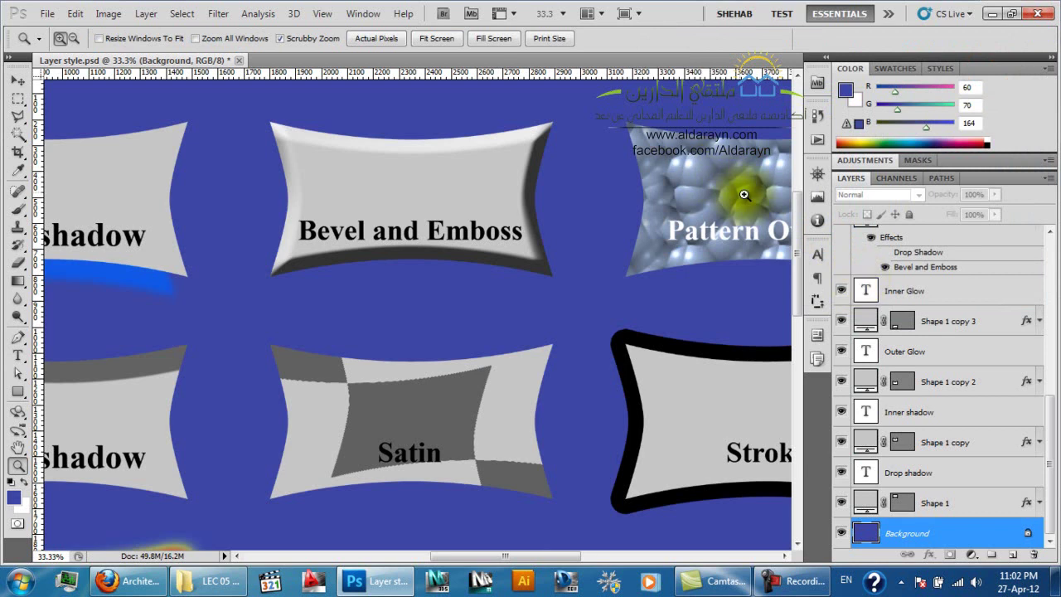
Open the Bevel and Emboss settings of the Shape 1 copy 4 layer against the blue background
left_click(962, 328)
left_click(842, 322)
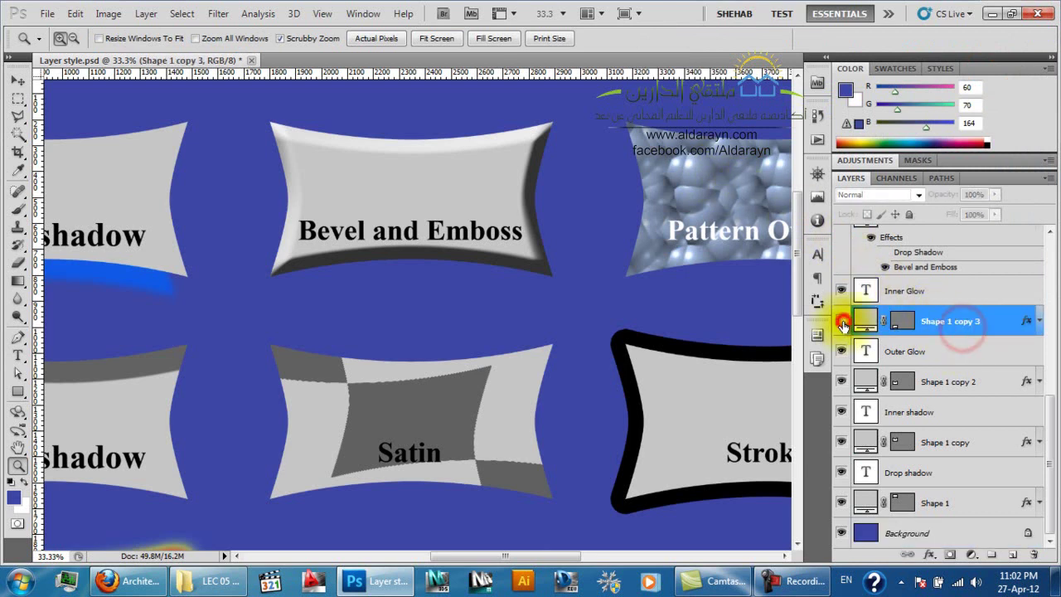
scroll(917, 280, "up", 3)
double_click(913, 274)
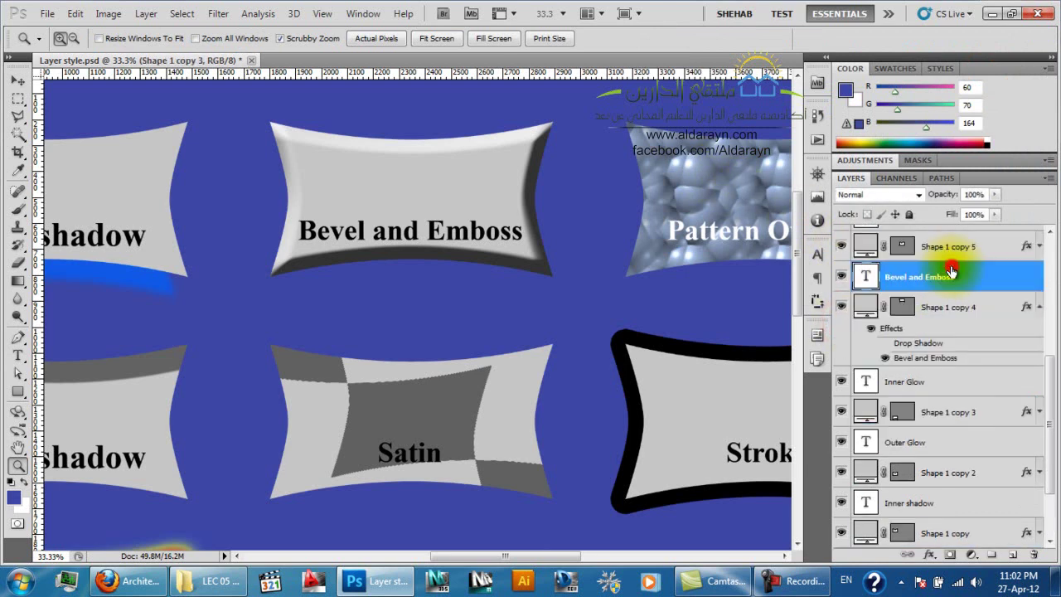
key("Escape")
double_click(926, 358)
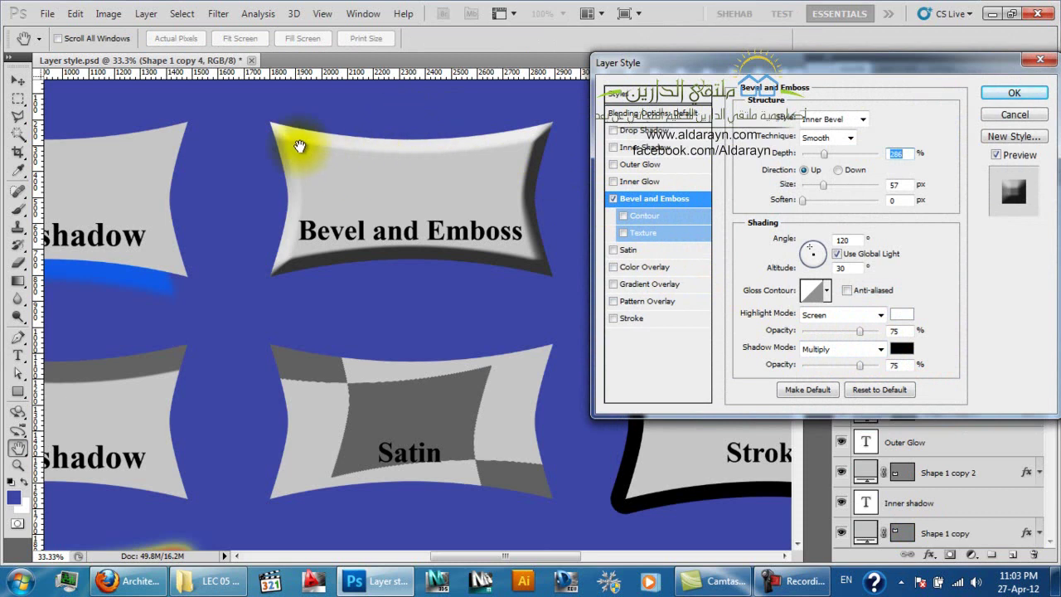
Compare the Outer Bevel and Inner Bevel styles on the Bevel and Emboss shape
left_click(839, 121)
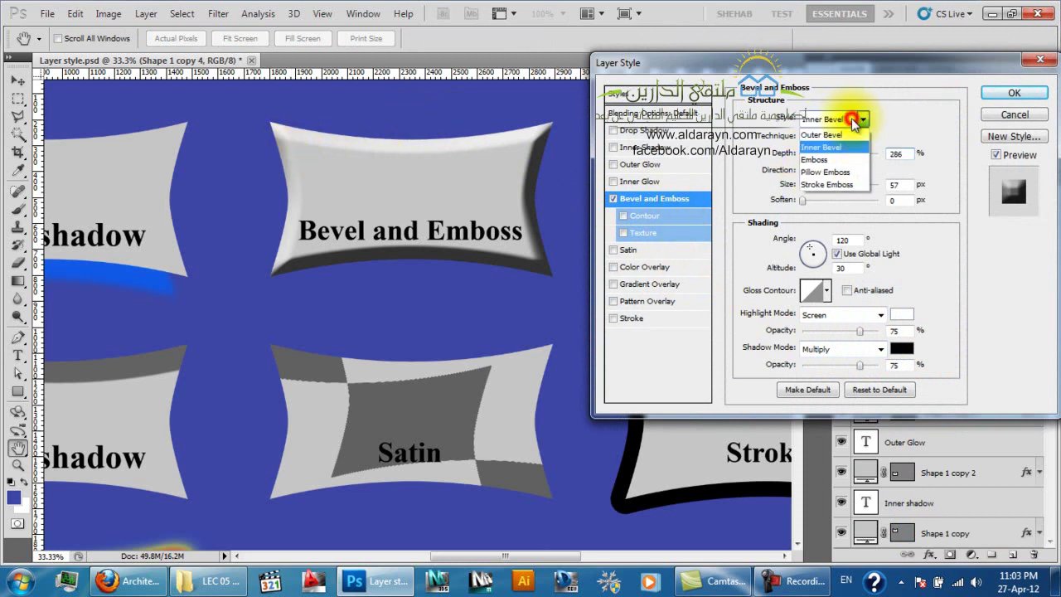
left_click(842, 134)
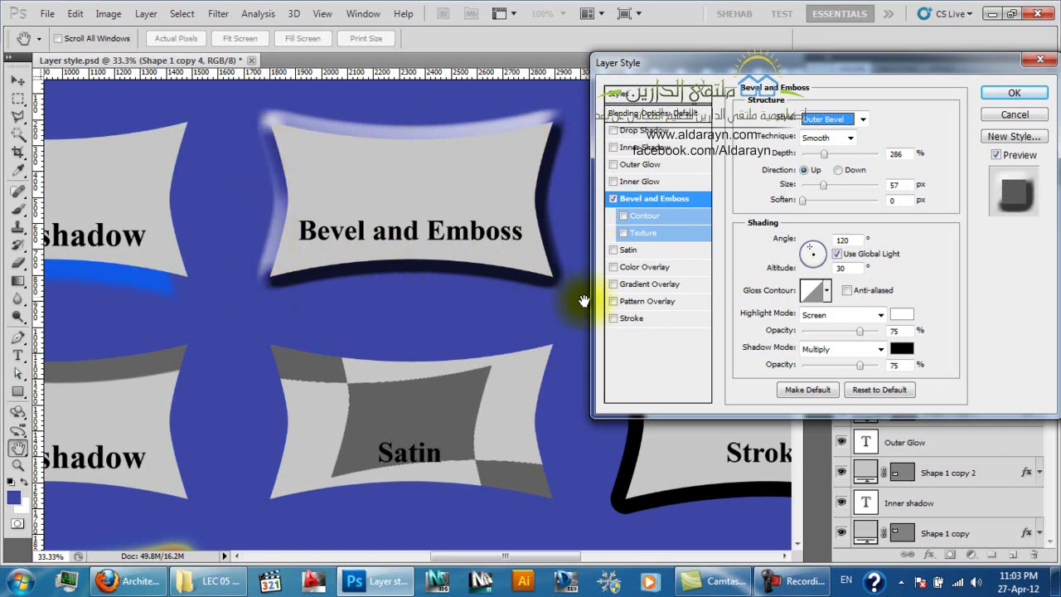
left_click(821, 116)
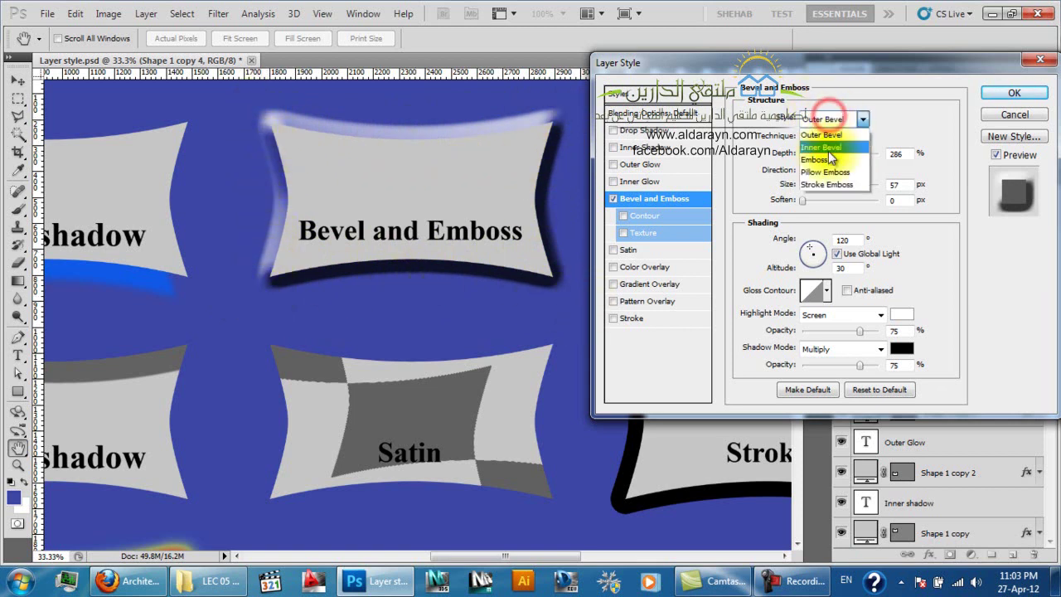
left_click(823, 147)
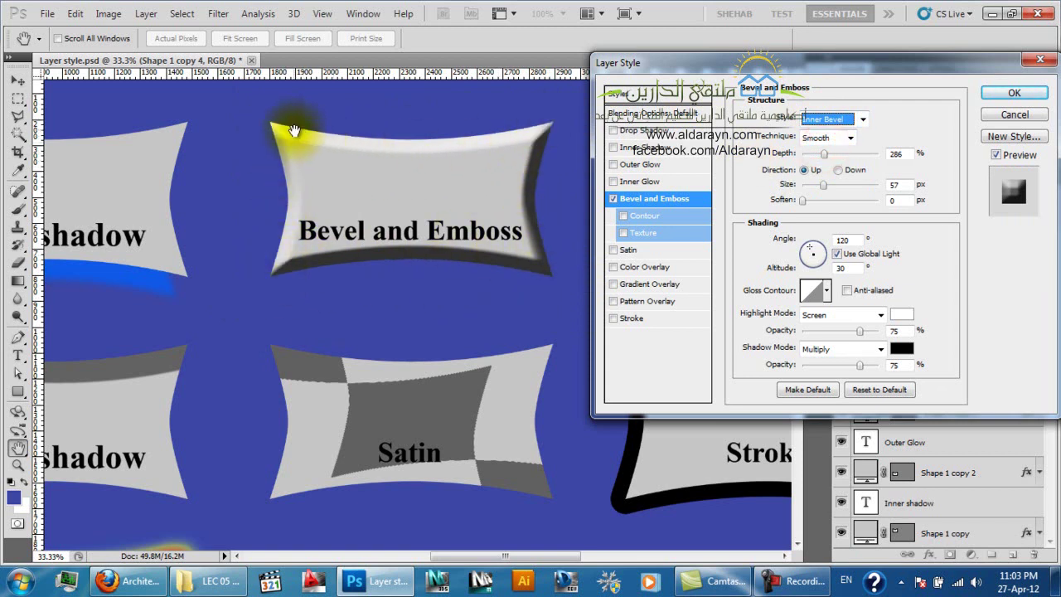
Set the bevel style to Emboss, and examine the shape's upper-right corner at actual pixel size
left_click(817, 120)
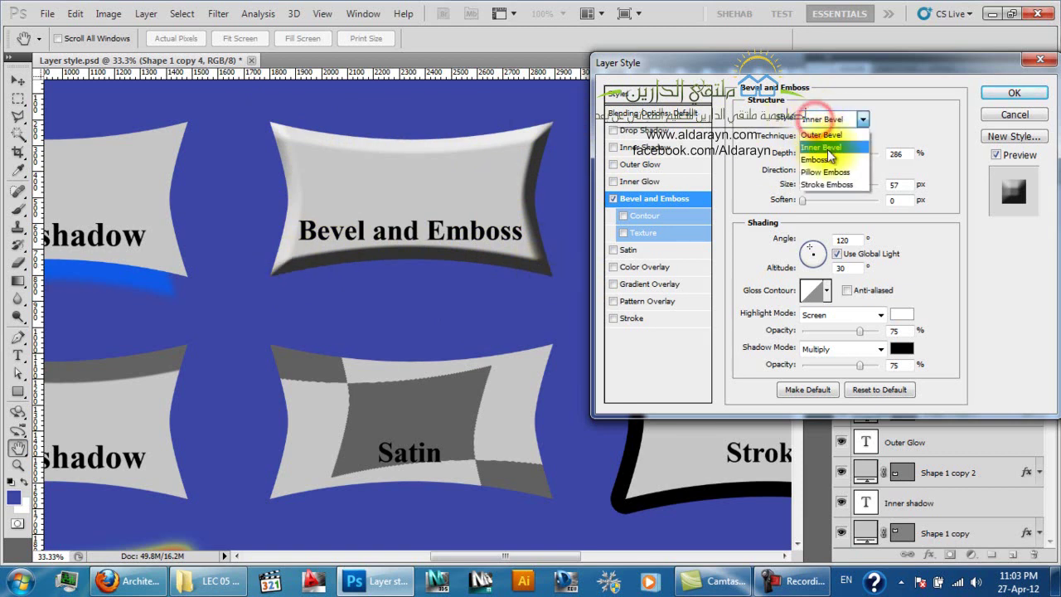
left_click(815, 159)
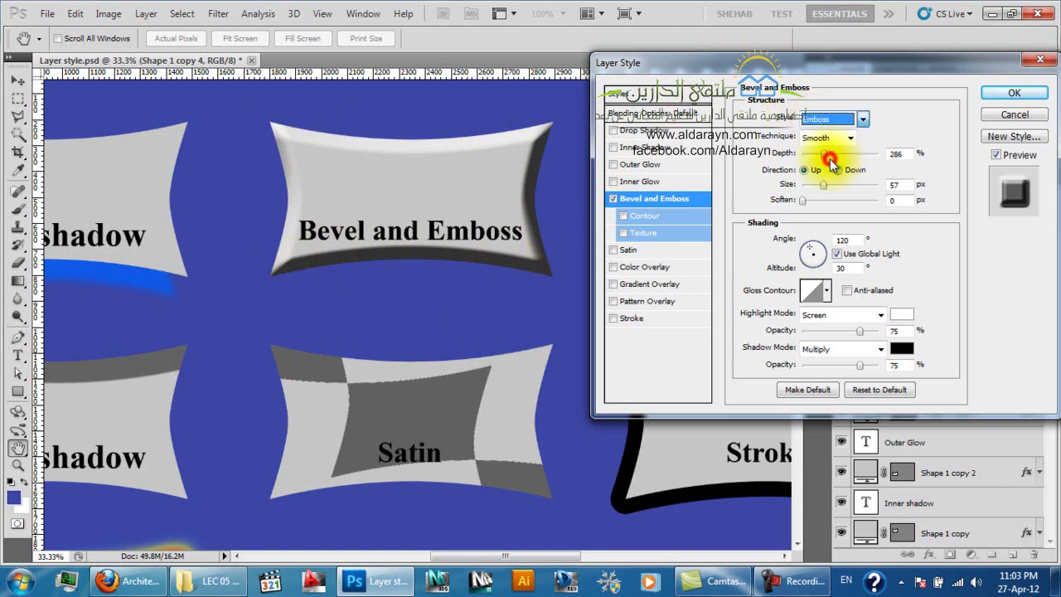
right_click(529, 133)
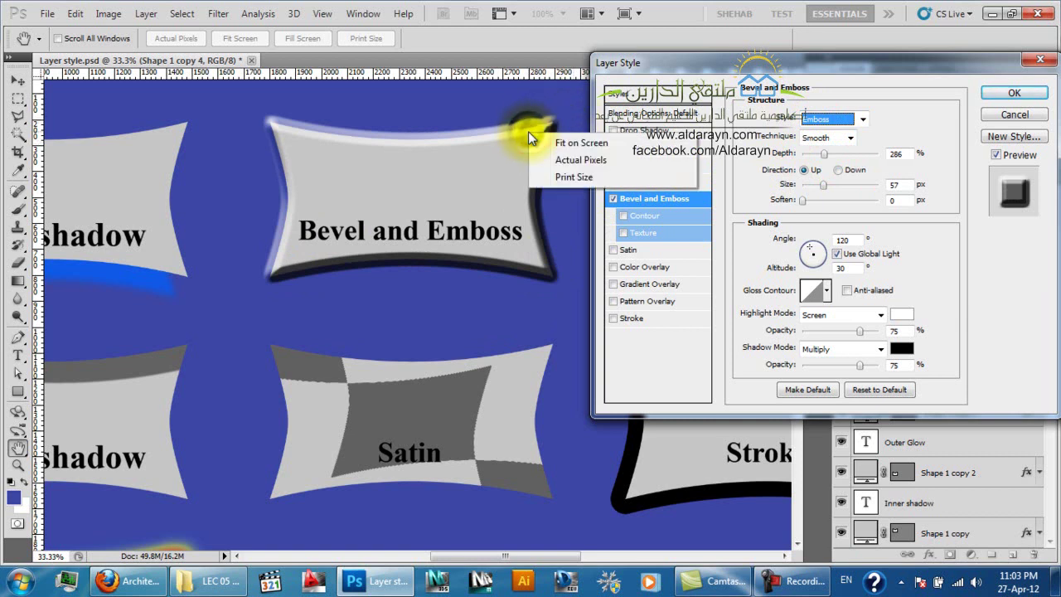
left_click(566, 160)
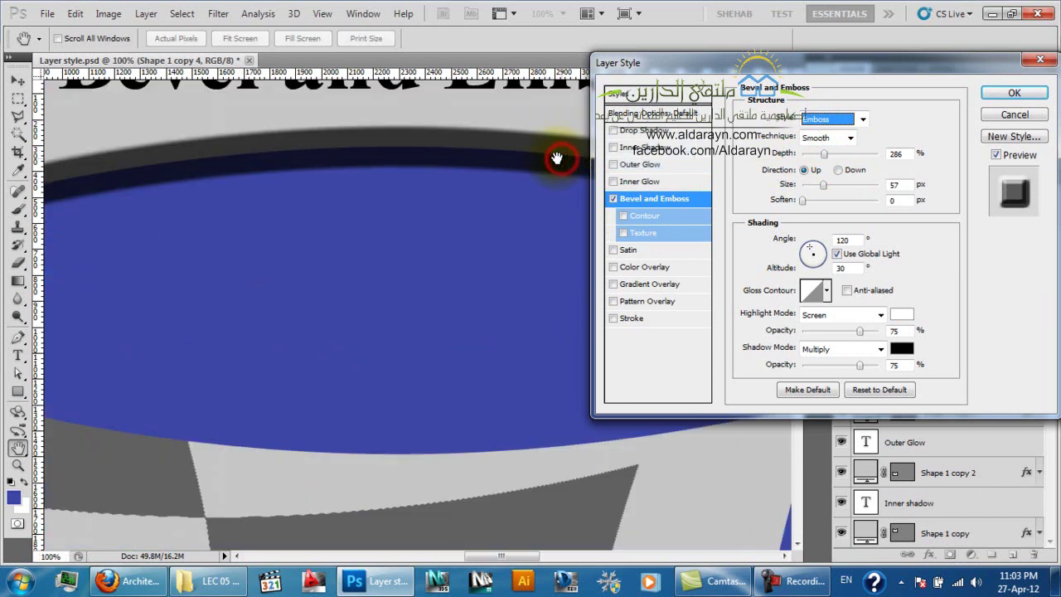
left_click_drag(505, 125, 320, 339)
left_click_drag(454, 141, 382, 342)
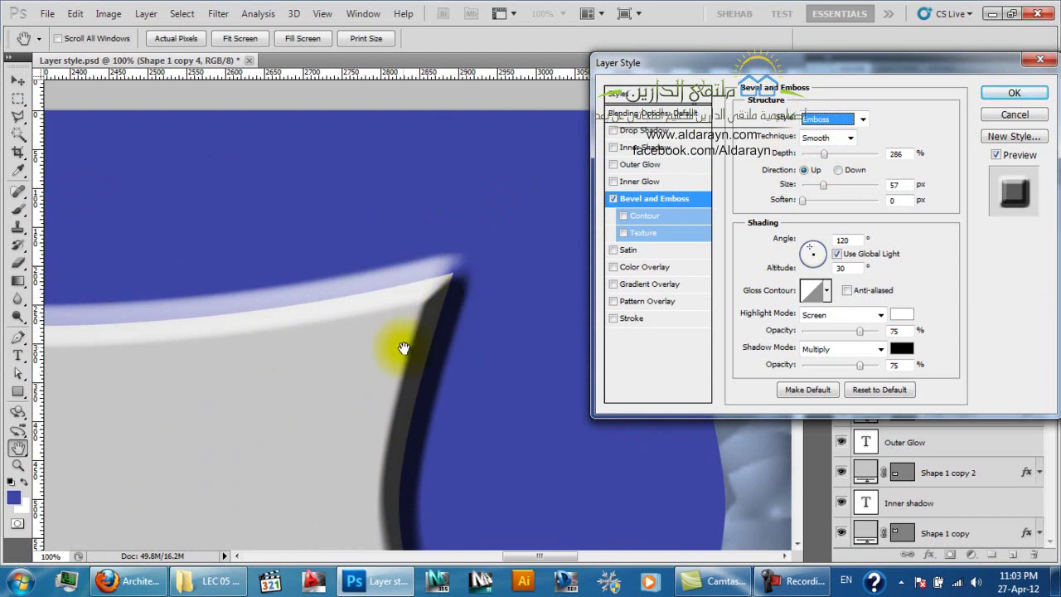
Try the Pillow Emboss and Stroke Emboss styles on the Bevel and Emboss shape, viewing the whole shape at 50%
left_click(863, 119)
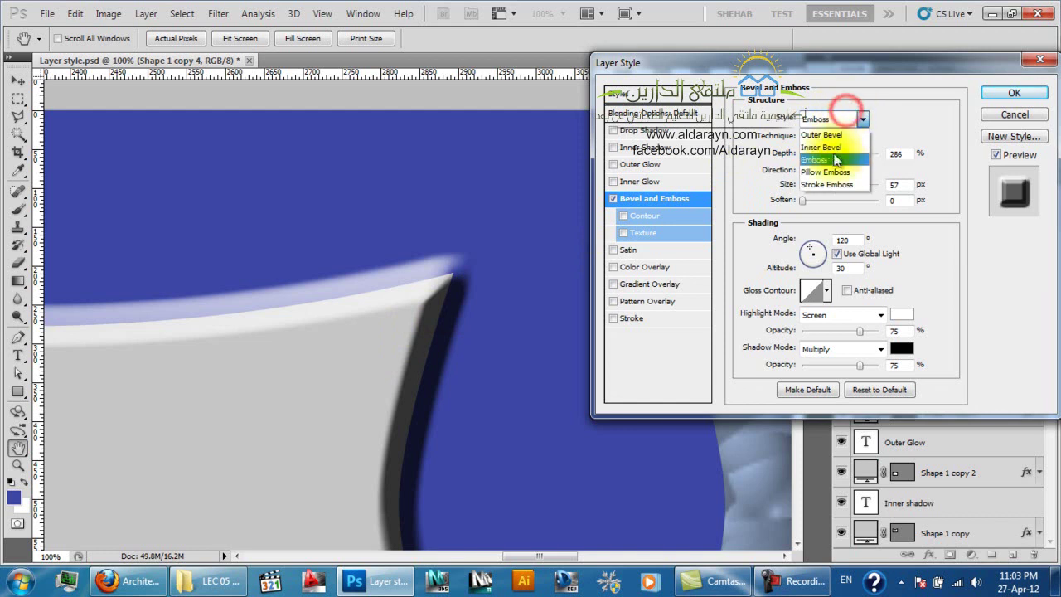
left_click(835, 172)
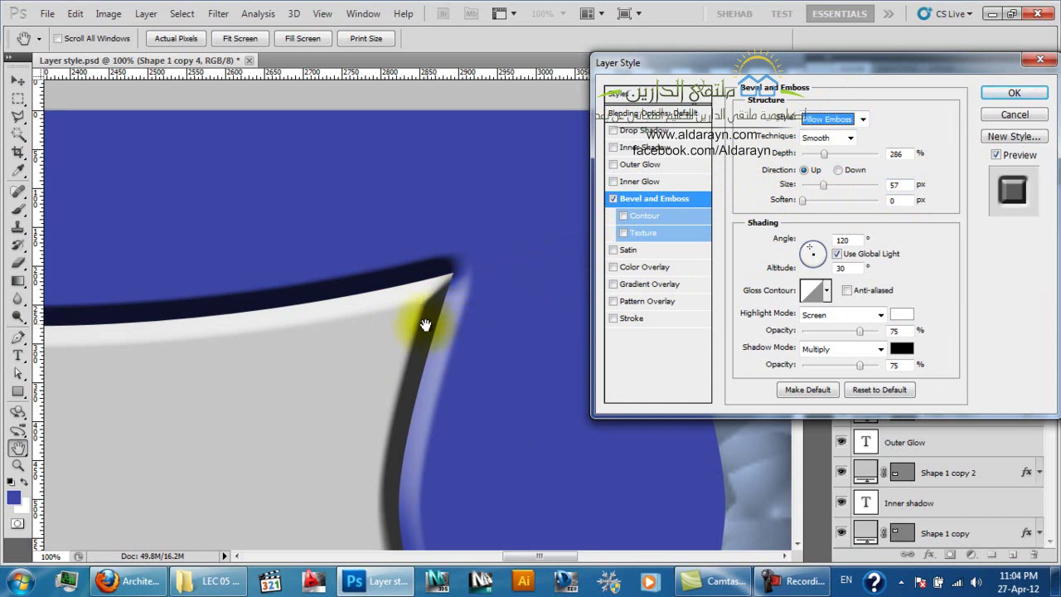
left_click(862, 118)
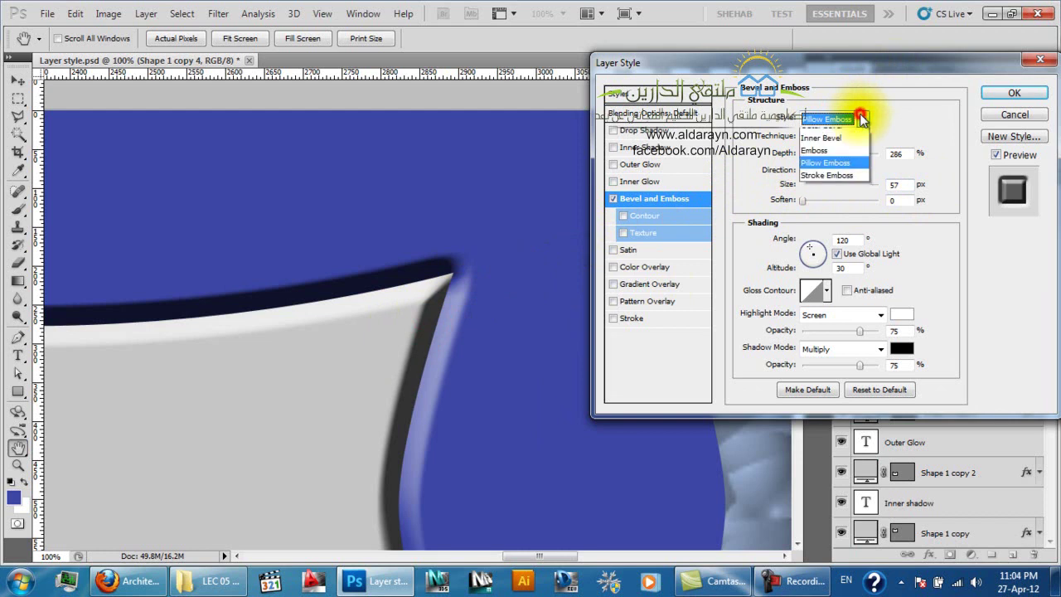
left_click(833, 186)
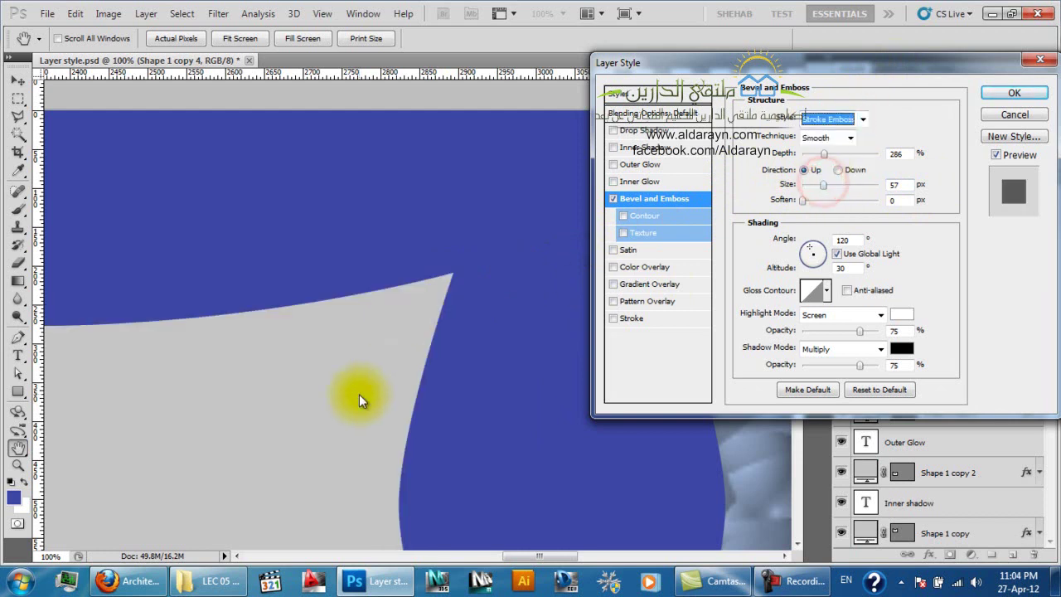
left_click_drag(360, 398, 402, 301)
left_click(406, 292)
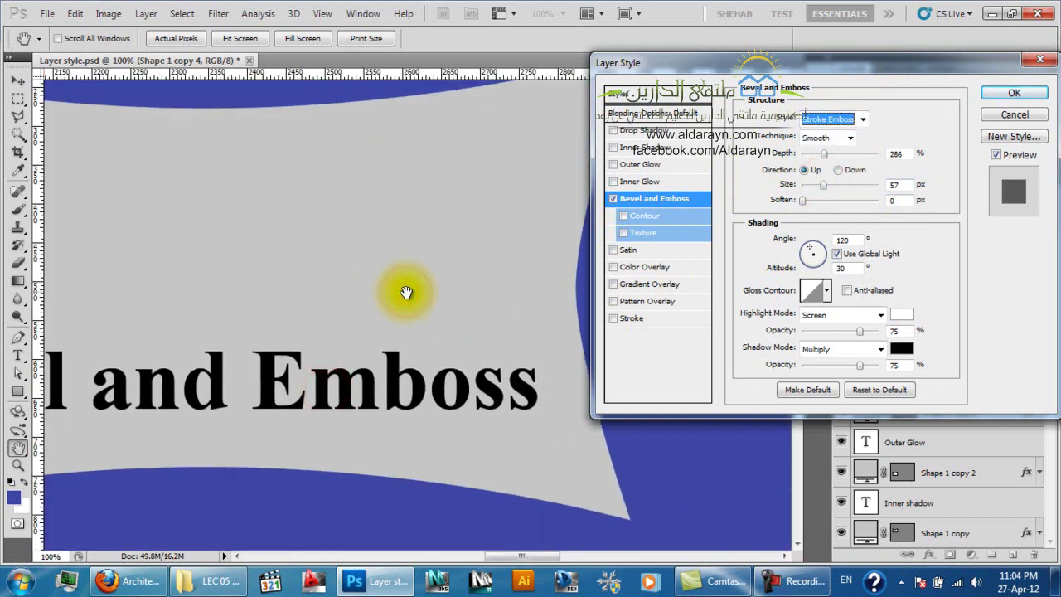
scroll(406, 292, "down", 2)
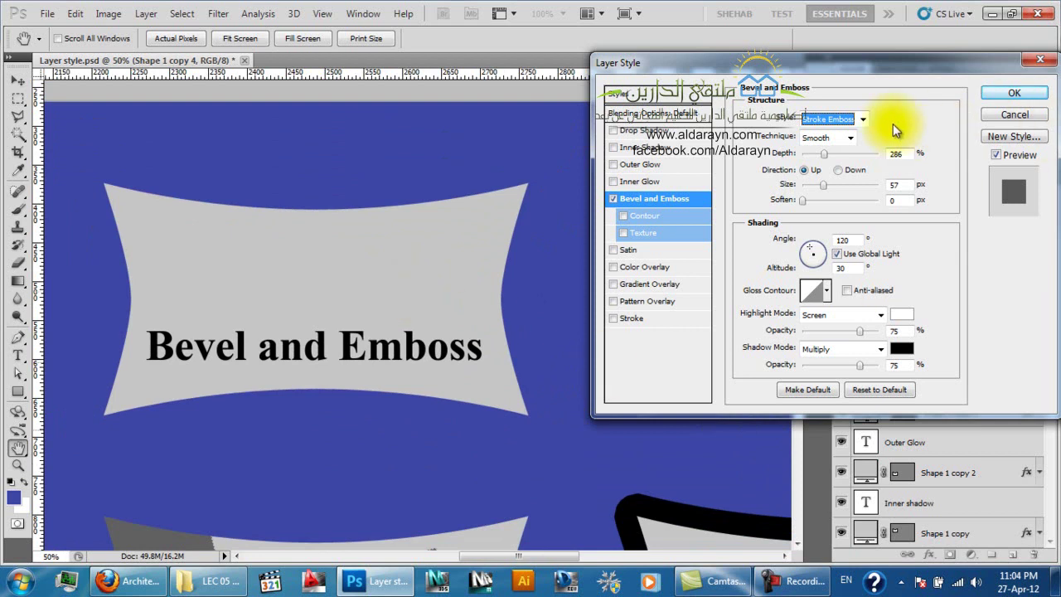
Switch the bevel style to Emboss and on to Inner Bevel
left_click(862, 119)
left_click(833, 159)
left_click(840, 124)
left_click(837, 147)
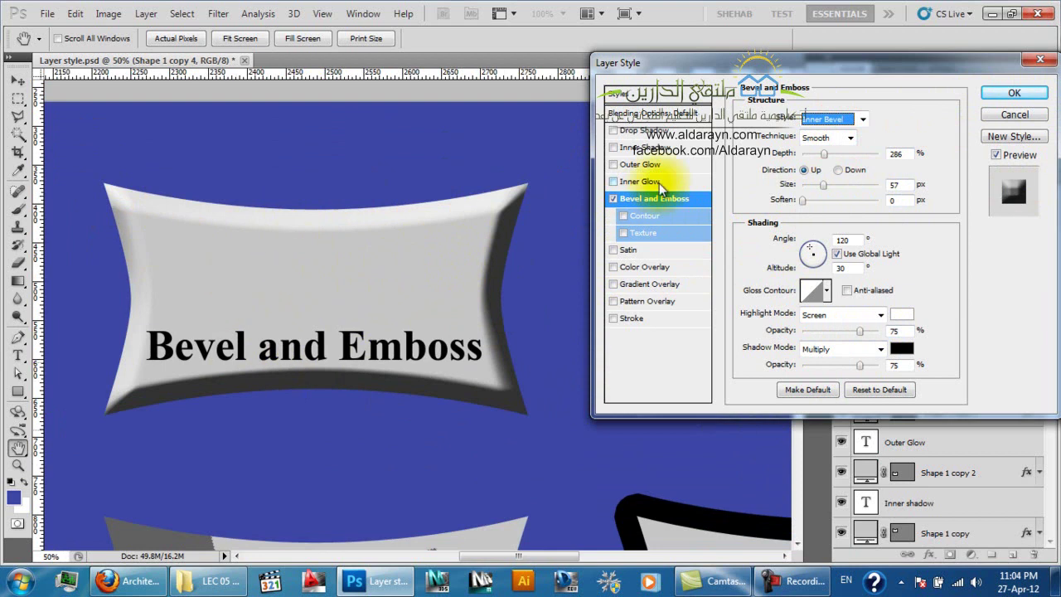
Try the Chisel Hard and Chisel Soft techniques on the inner bevel, and return the technique to Smooth
left_click(862, 119)
left_click(850, 137)
left_click(854, 166)
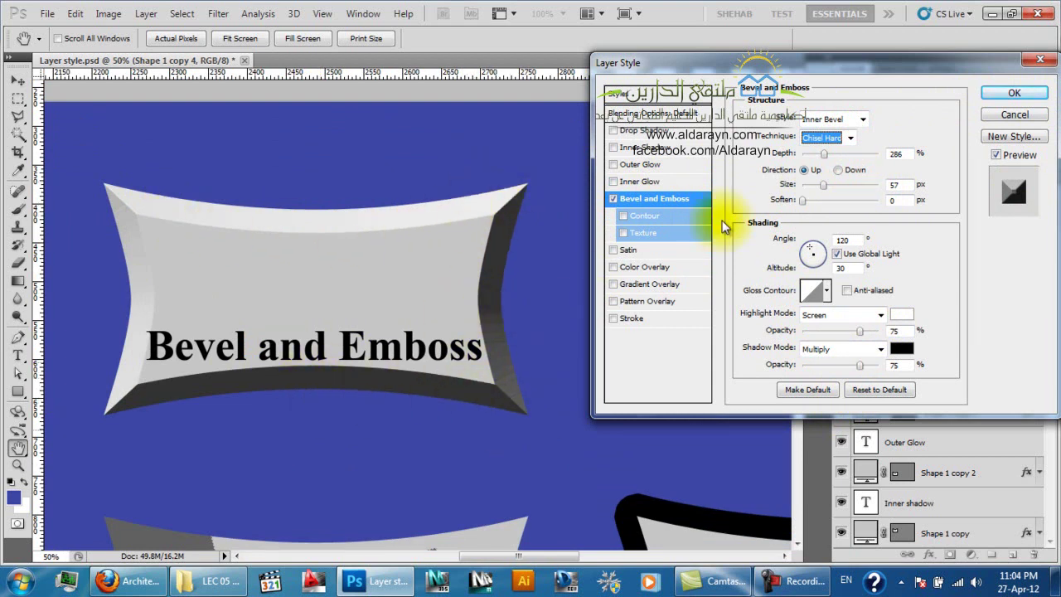
left_click(850, 137)
left_click(834, 180)
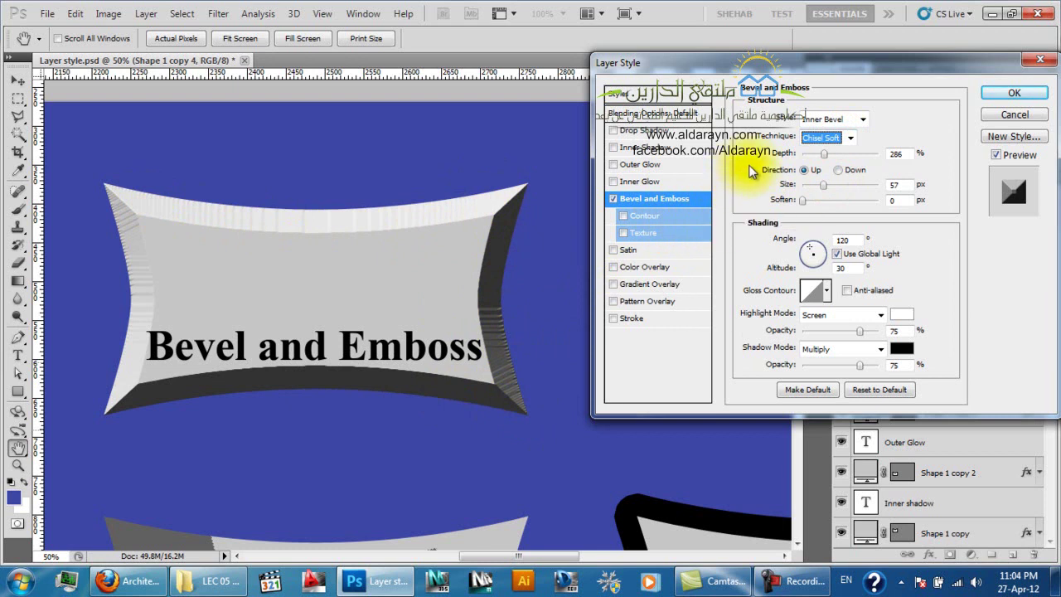
left_click(847, 139)
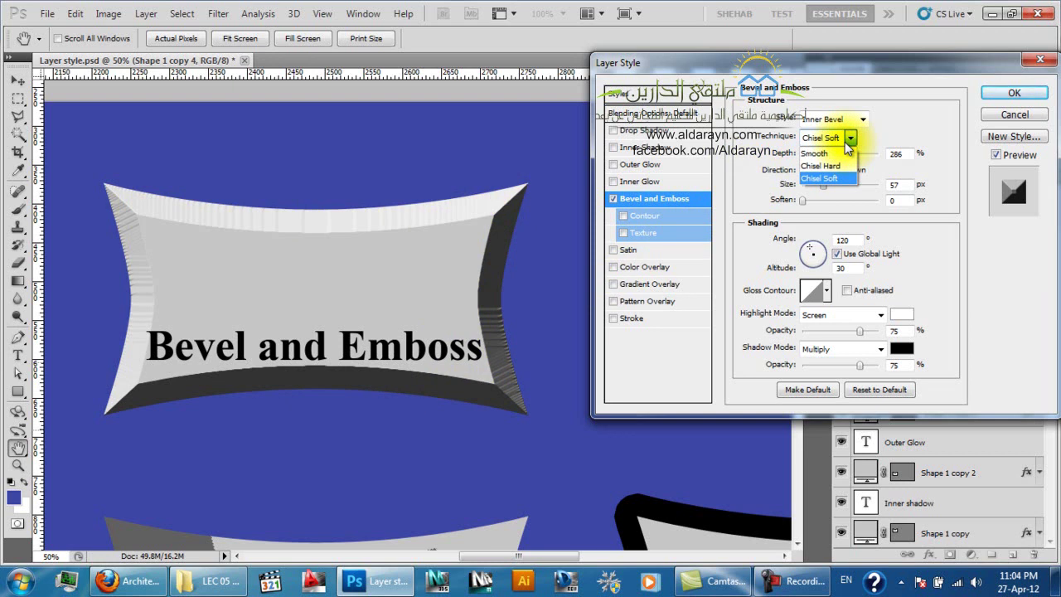
left_click(829, 153)
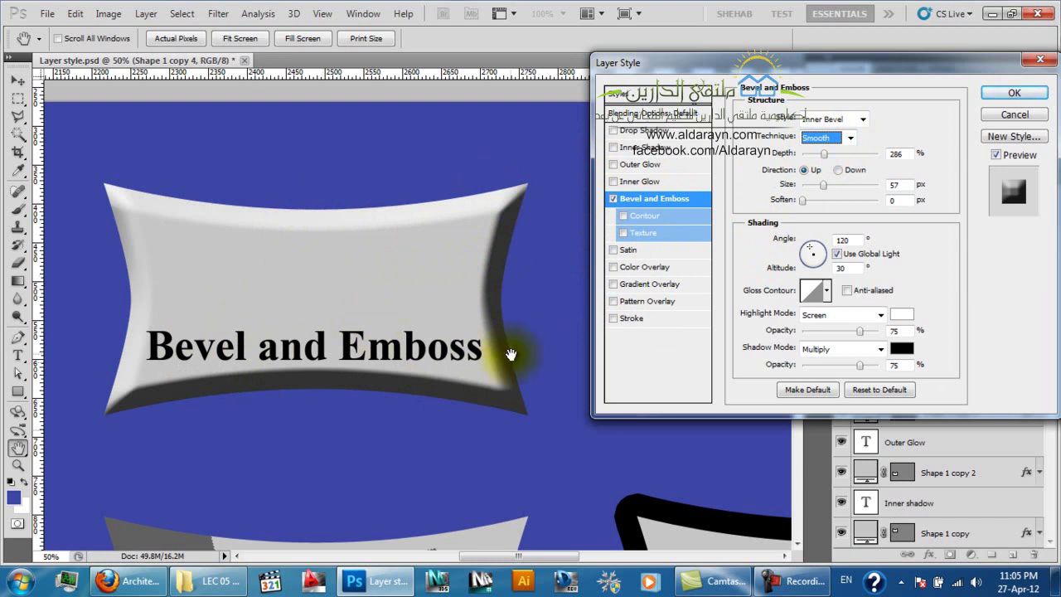
Set the bevel depth to 144% and the technique to Chisel Hard
mouse_move(823, 154)
left_mouse_down()
mouse_move(897, 152)
mouse_move(767, 149)
mouse_move(829, 154)
mouse_move(805, 154)
mouse_move(814, 156)
left_mouse_up()
left_click(829, 138)
left_click(825, 166)
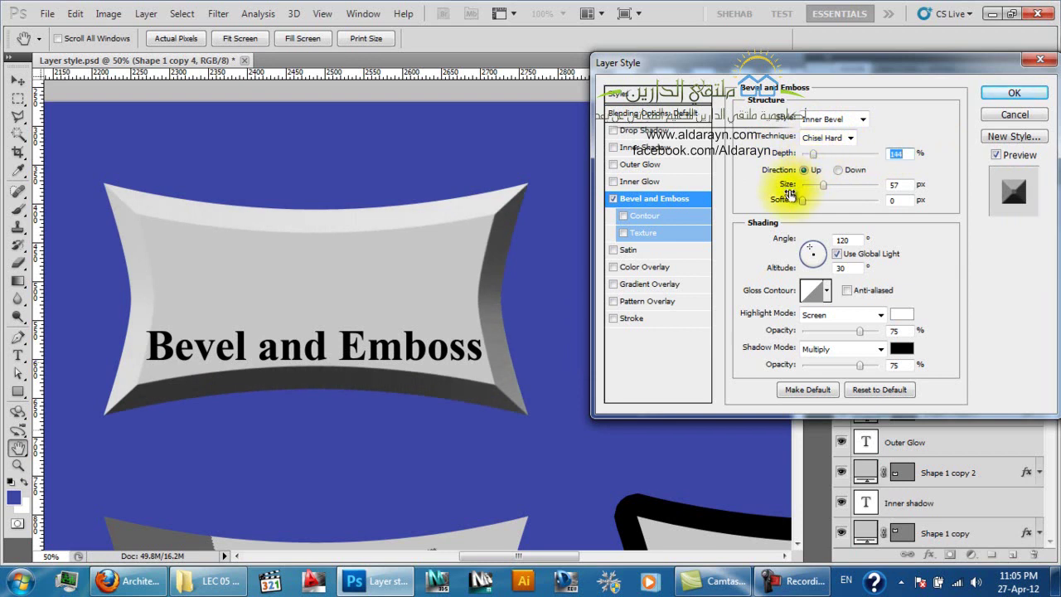
Compare the Down and Up directions of the inner bevel, returning the direction to Up
left_click(838, 170)
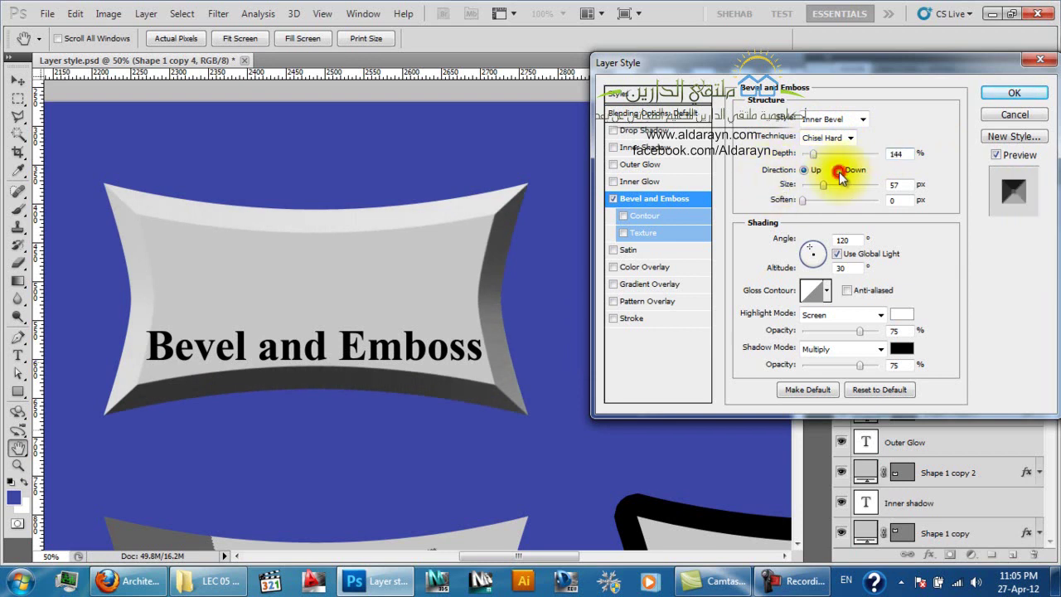
left_click(805, 171)
left_click(839, 170)
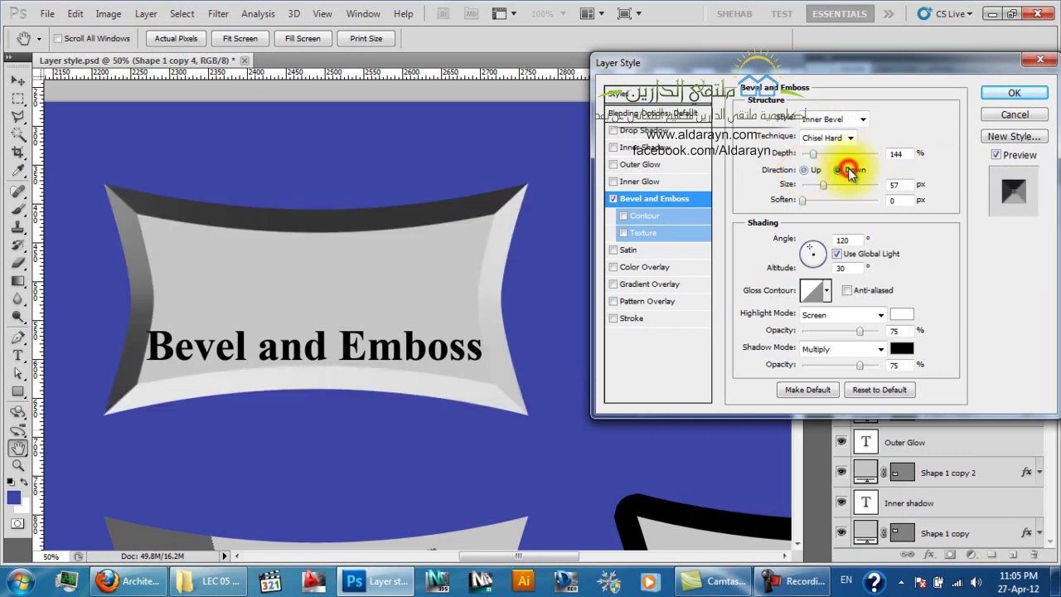
left_click(806, 170)
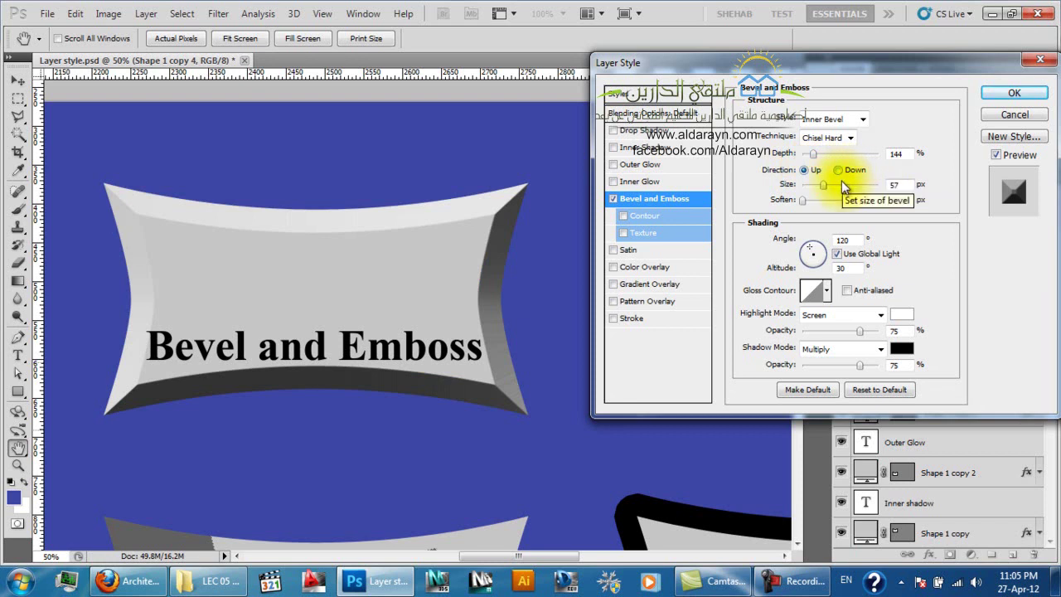
Set the bevel size to 59 px, the technique to Smooth and Soften to 16 px
left_click_drag(824, 188, 872, 202)
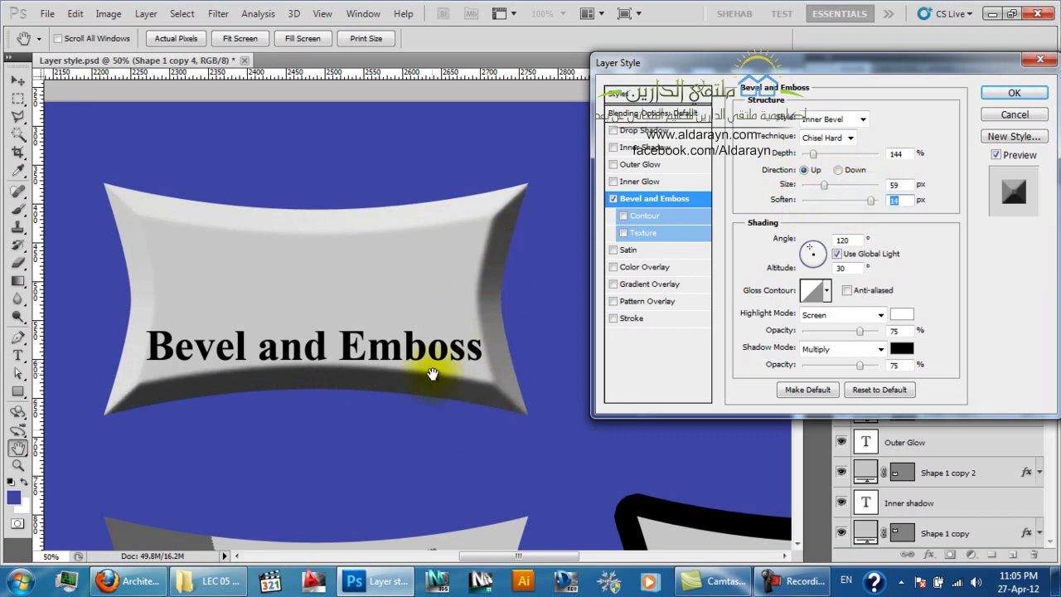
left_click(829, 138)
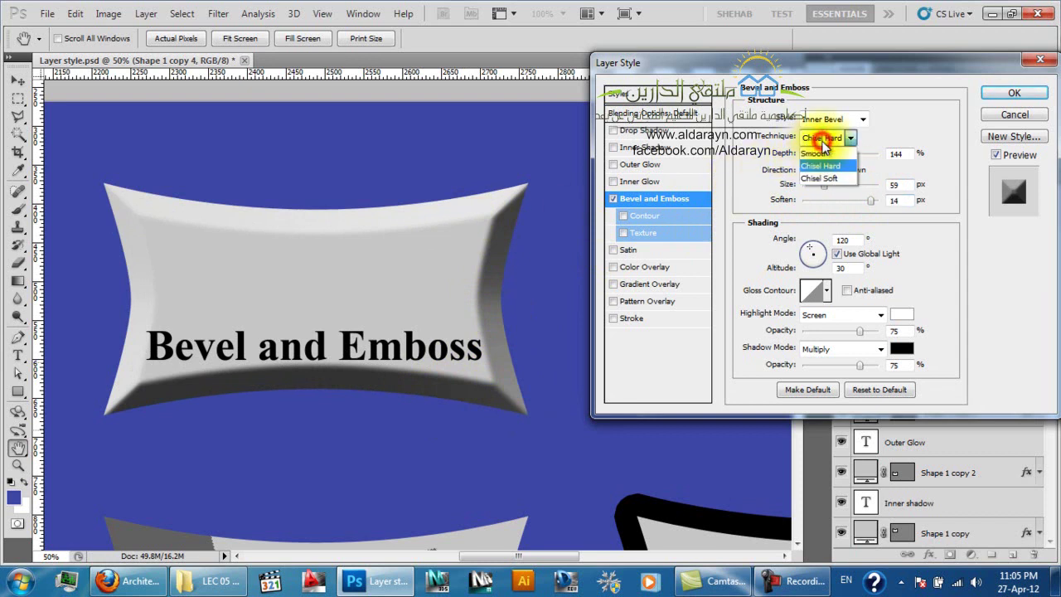
left_click(823, 152)
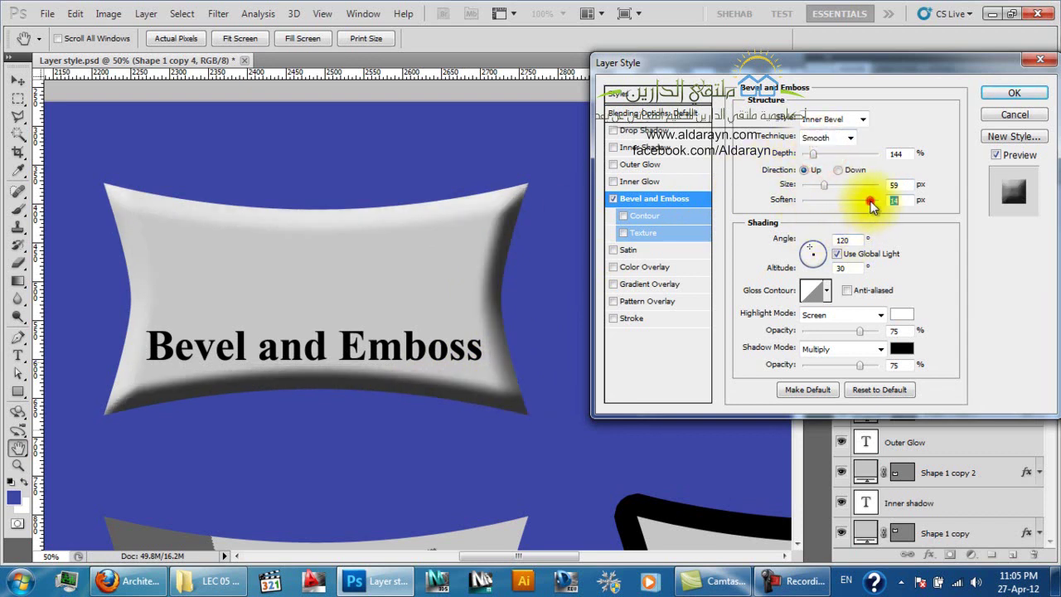
left_click_drag(803, 202, 852, 204)
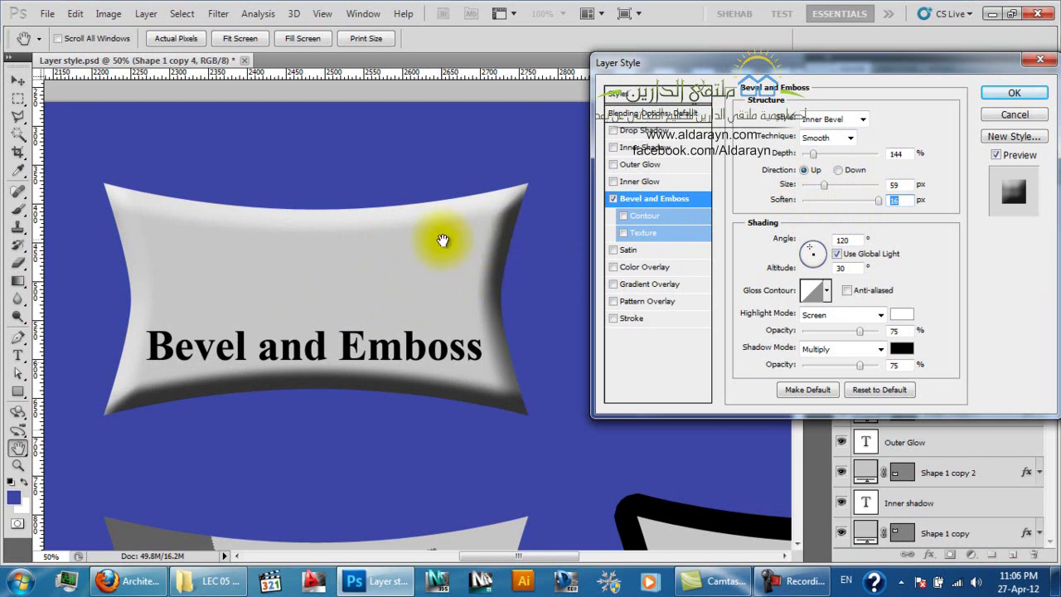
Switch to the live class session in Firefox and read the attendees' recent chat messages
left_click(151, 584)
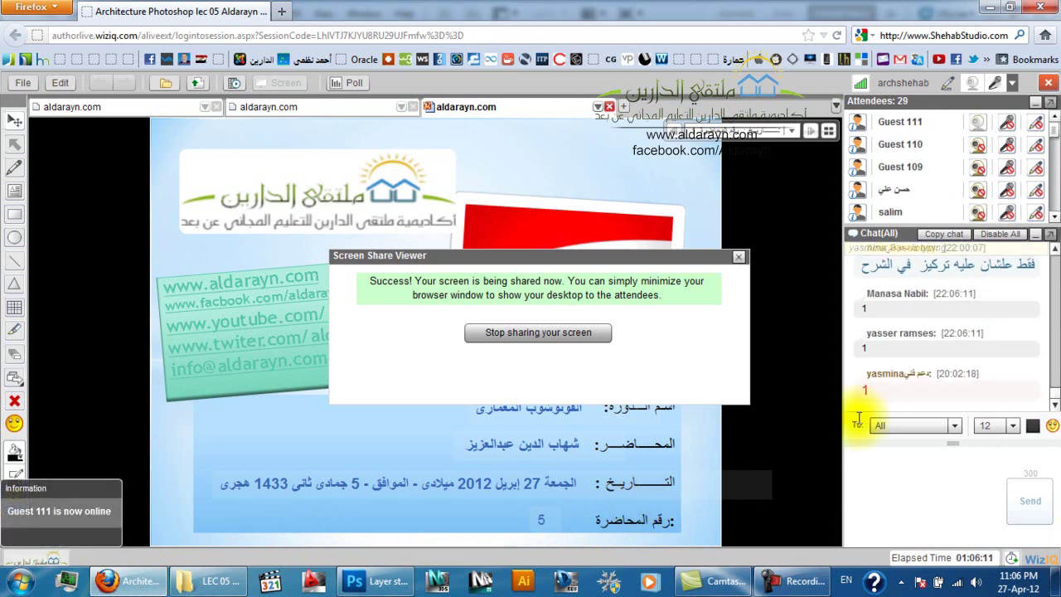
left_click(1055, 249)
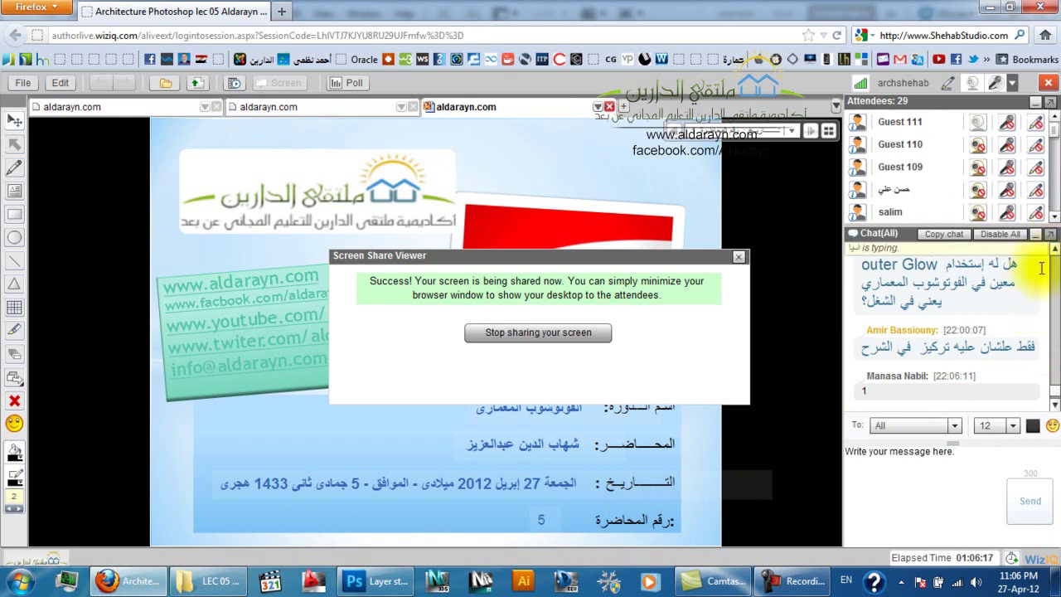
left_click(1056, 403)
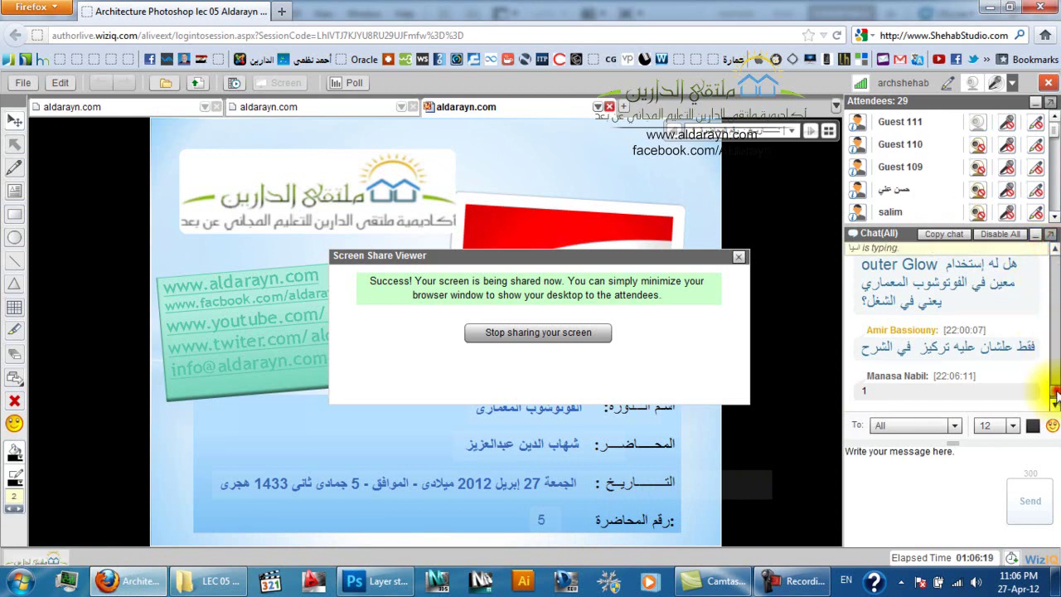
scroll(1055, 396, "up", 3)
scroll(1056, 397, "down", 3)
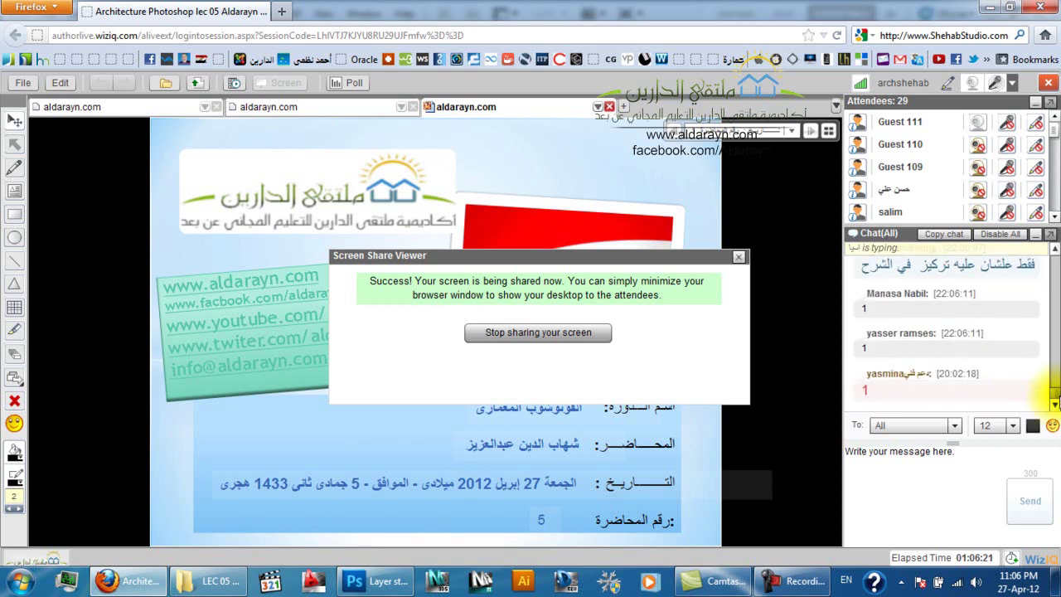
left_click(923, 501)
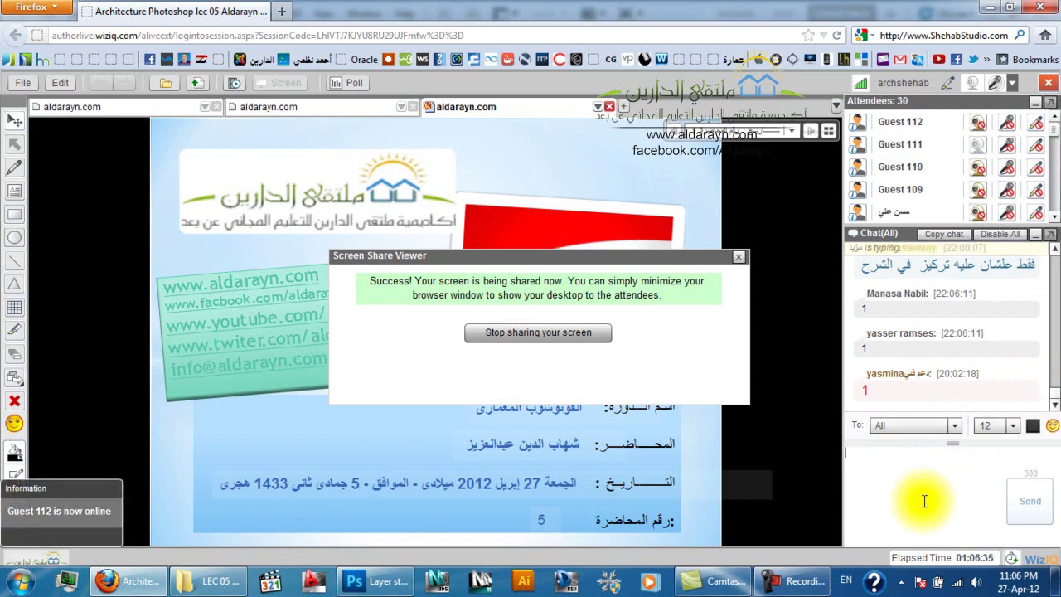
left_click(1055, 251)
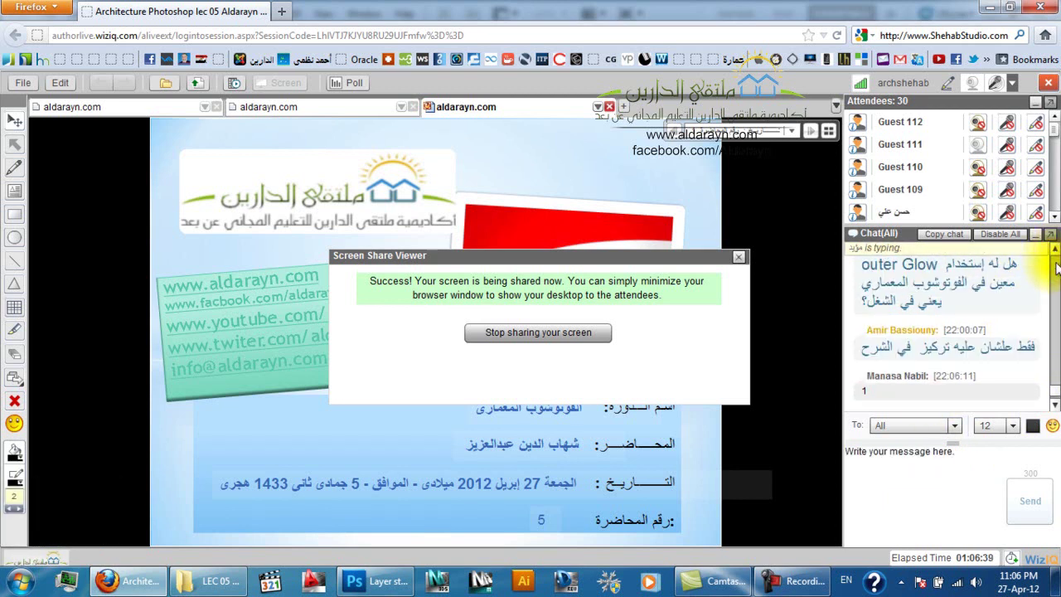
left_click(1055, 405)
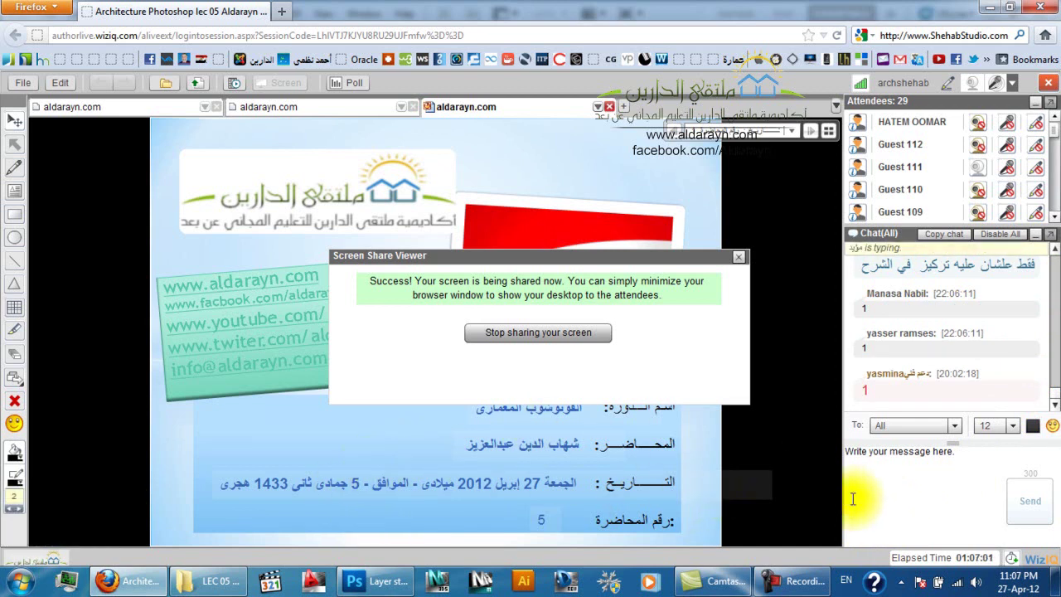
left_click(875, 497)
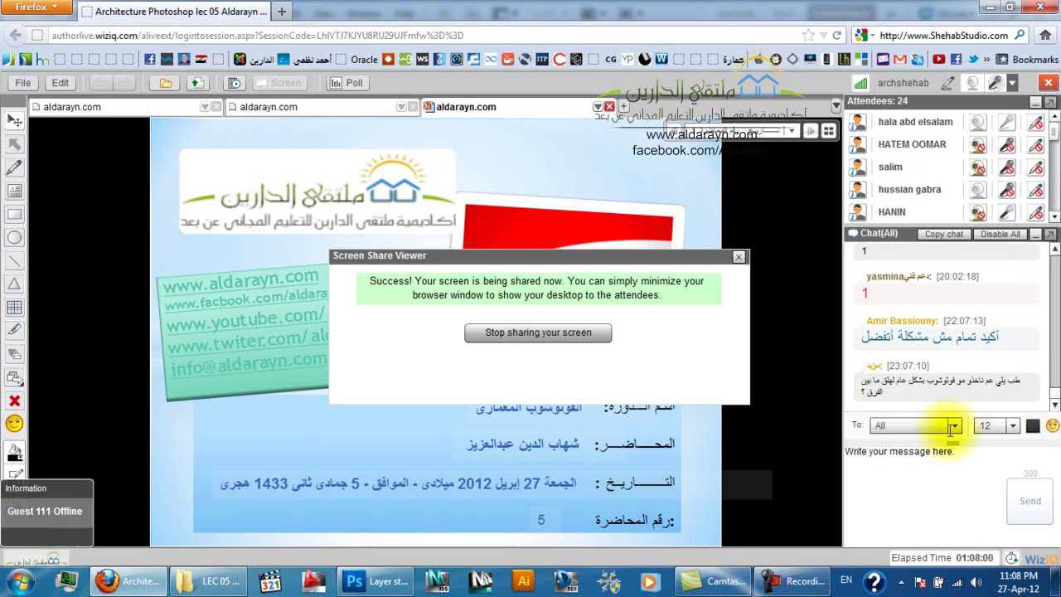
Return to Photoshop, turn off Use Global Light for the bevel and set its shading angle to 60°
mouse_move(695, 572)
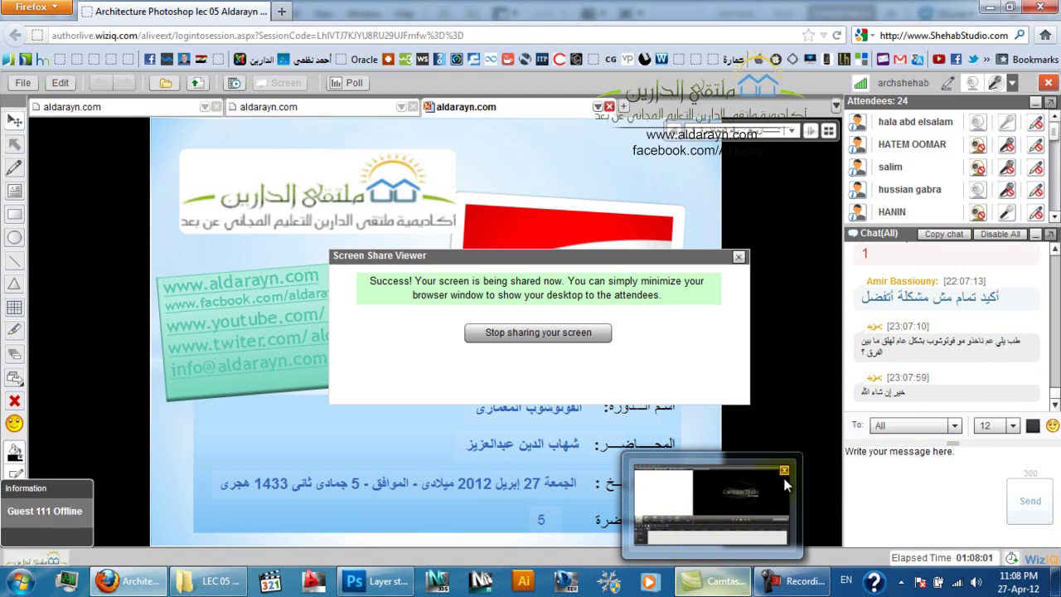
left_click(394, 583)
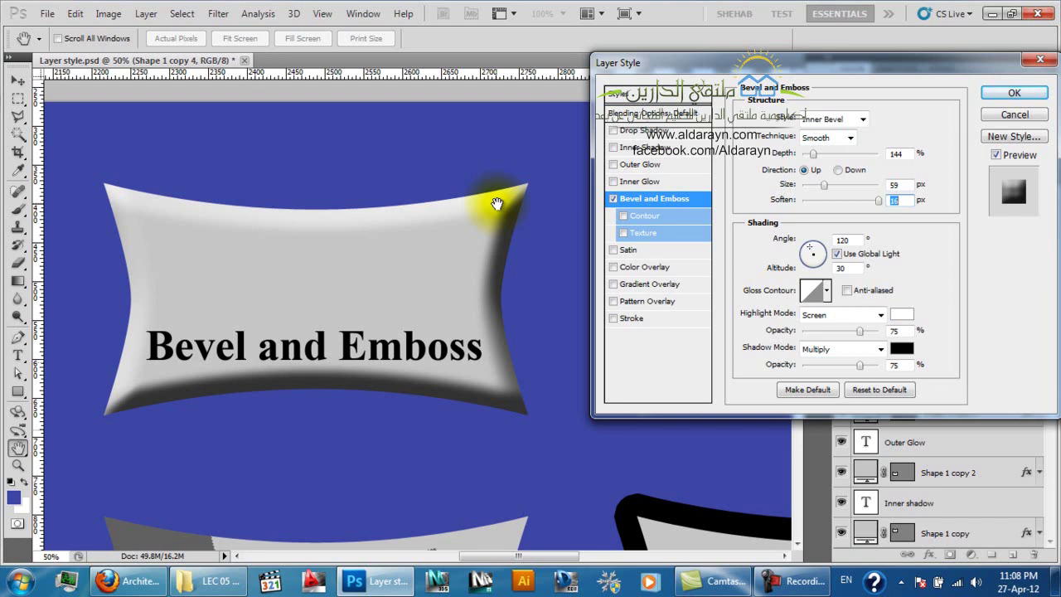
left_click(838, 254)
left_click_drag(818, 257, 819, 263)
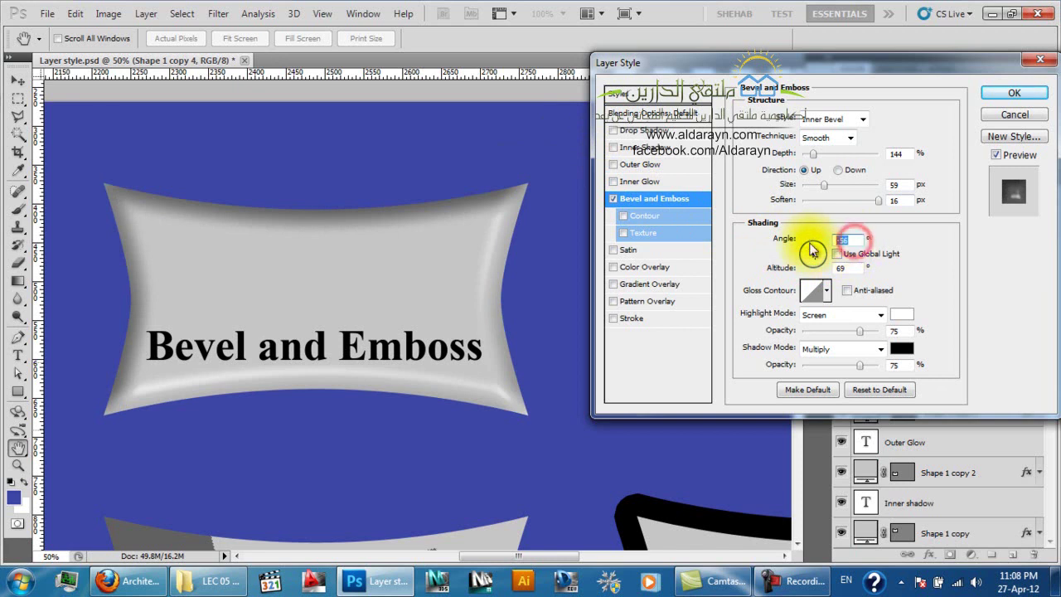
left_click(813, 248)
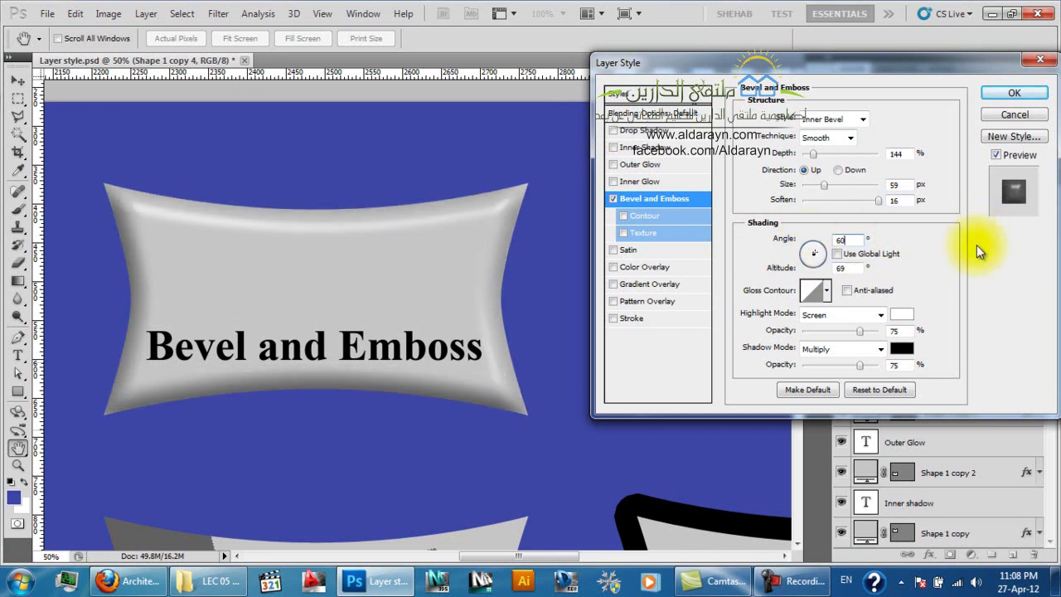
Try a shading altitude of 50° and raise it to 90°
left_click(846, 268)
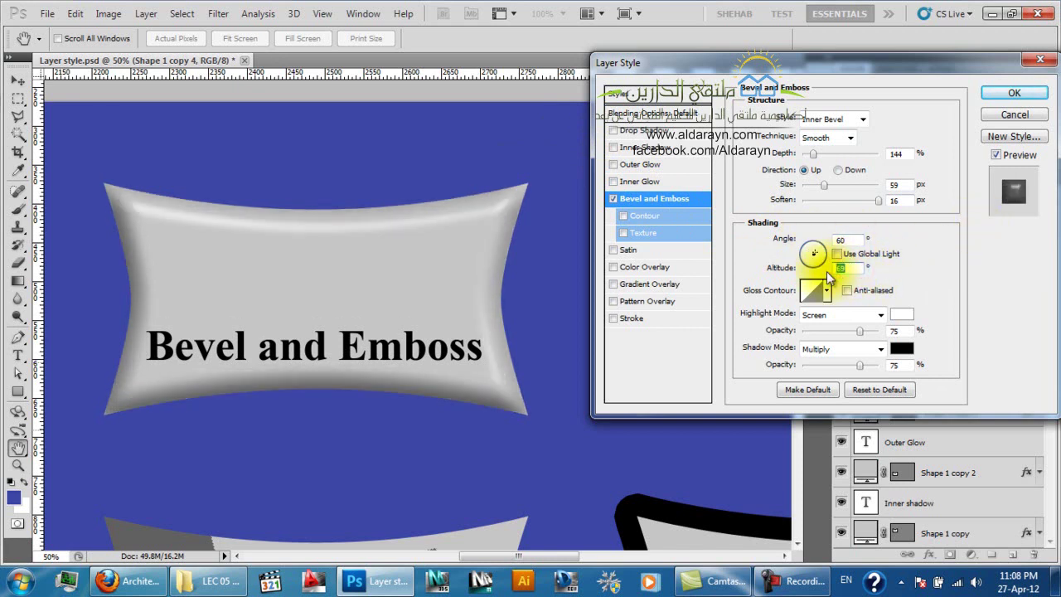
type("50")
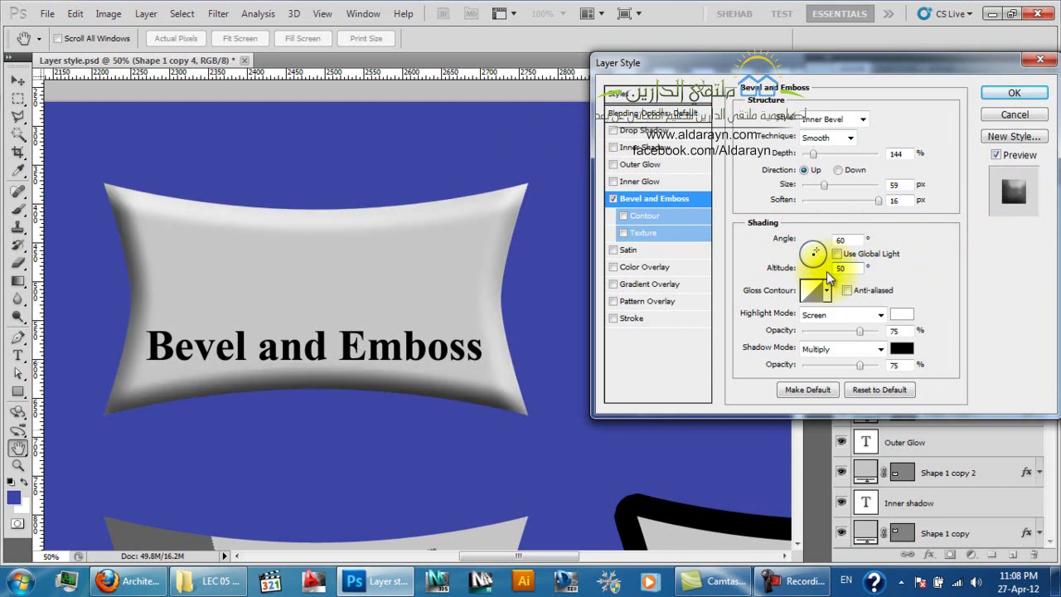
double_click(847, 268)
key("Up")
key("Up")
key("Up")
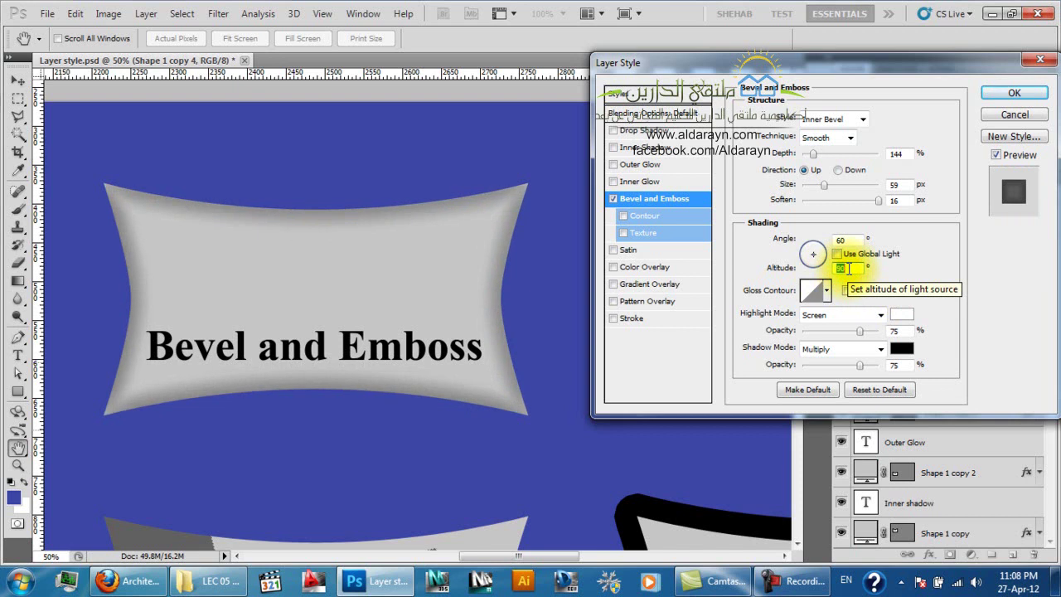
Lower the shading altitude of the bevel to about 68°
key("Down")
key("Down")
key("Down")
key("Down")
key("Down")
key("Down")
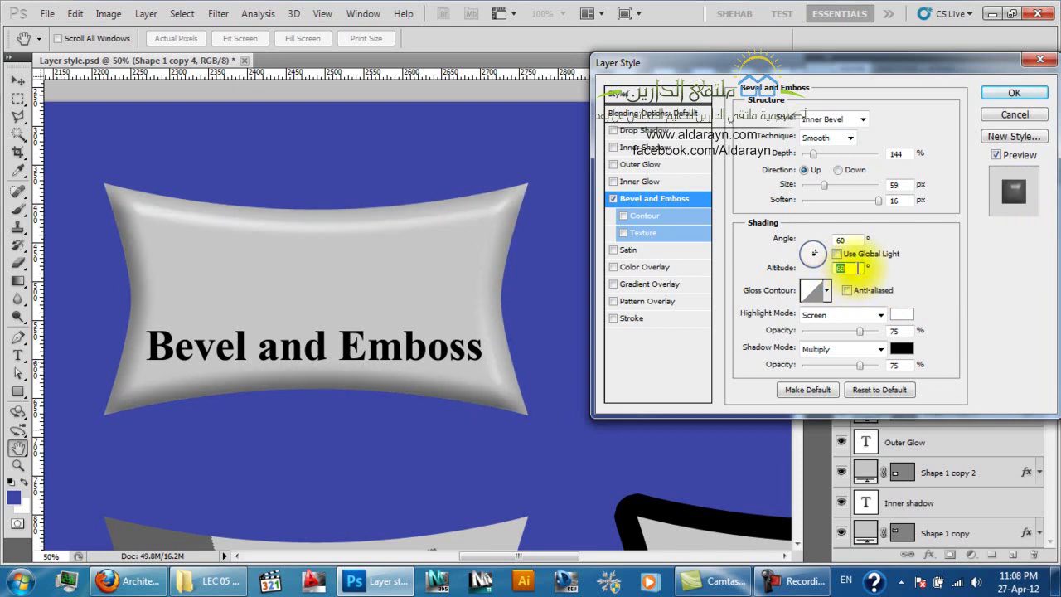
Try a shading altitude of about 45° for the bevel, and raise it to about 75°
key("Down")
key("Down")
key("Down")
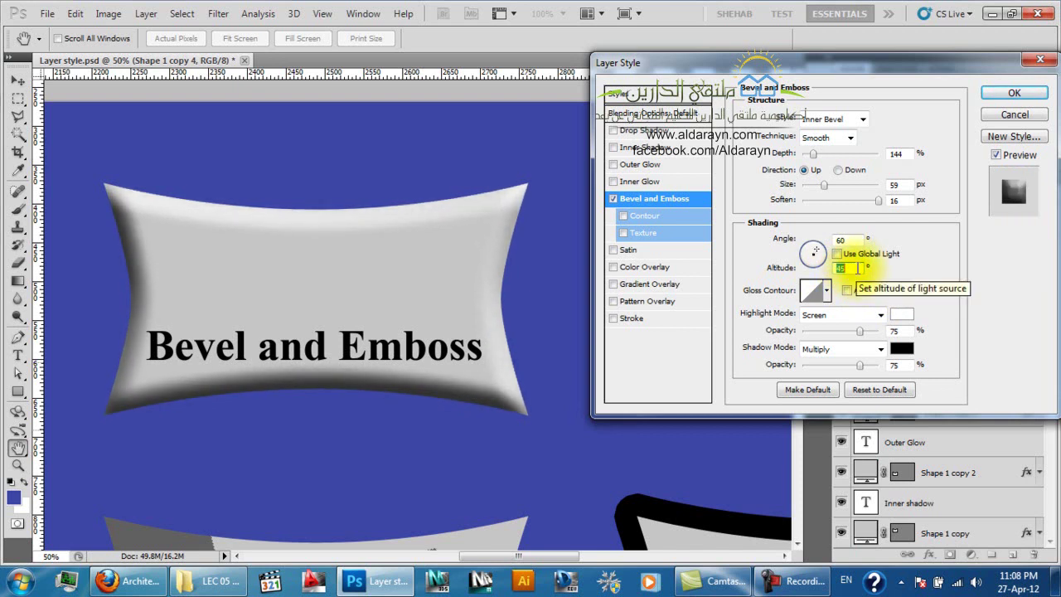
key("Up")
key("Up")
key("Up")
key("Up")
key("Up")
key("Up")
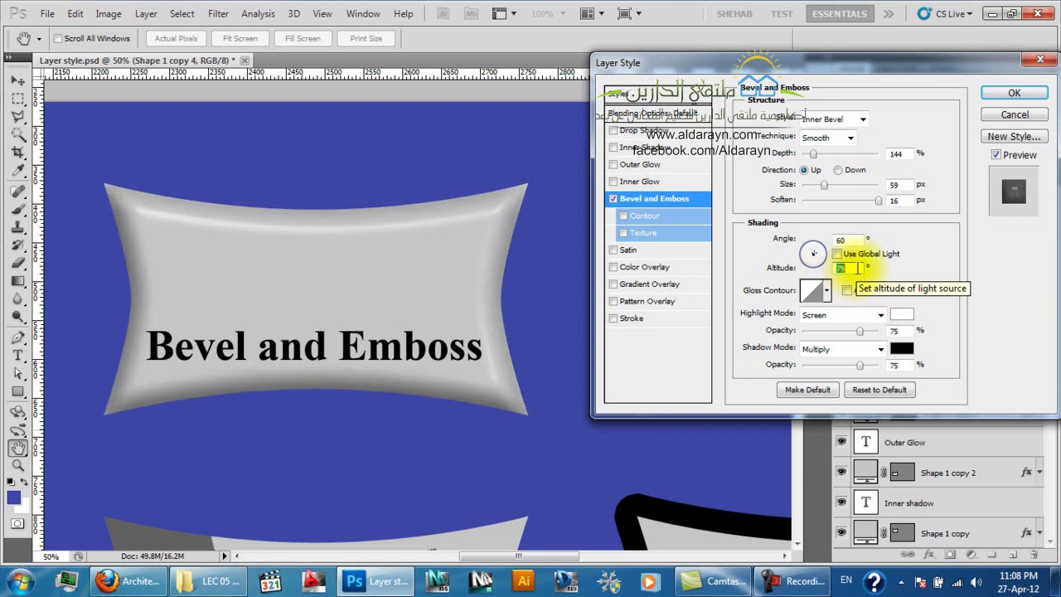
Try moving the bevel's light source to an angle of -45°, and swing it to 129° with an altitude of 21°
left_click(817, 259)
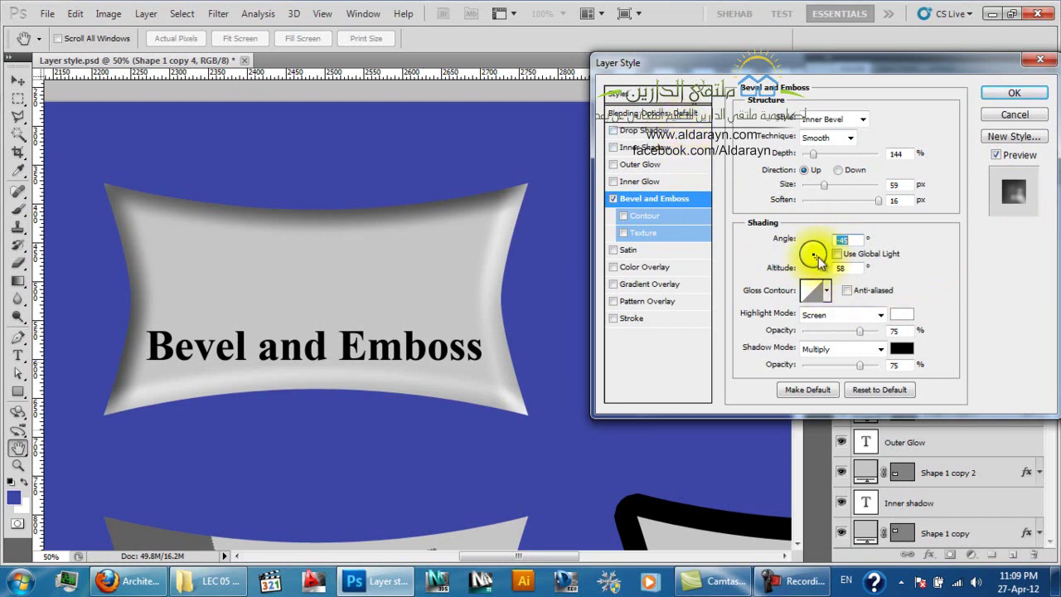
left_click_drag(817, 260, 816, 263)
double_click(843, 241)
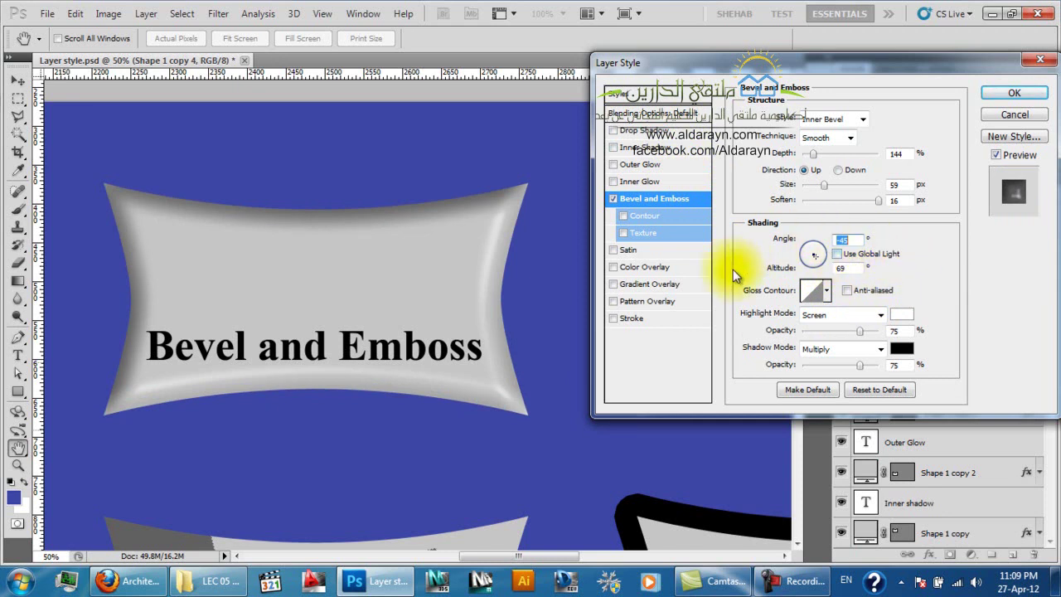
left_click(808, 245)
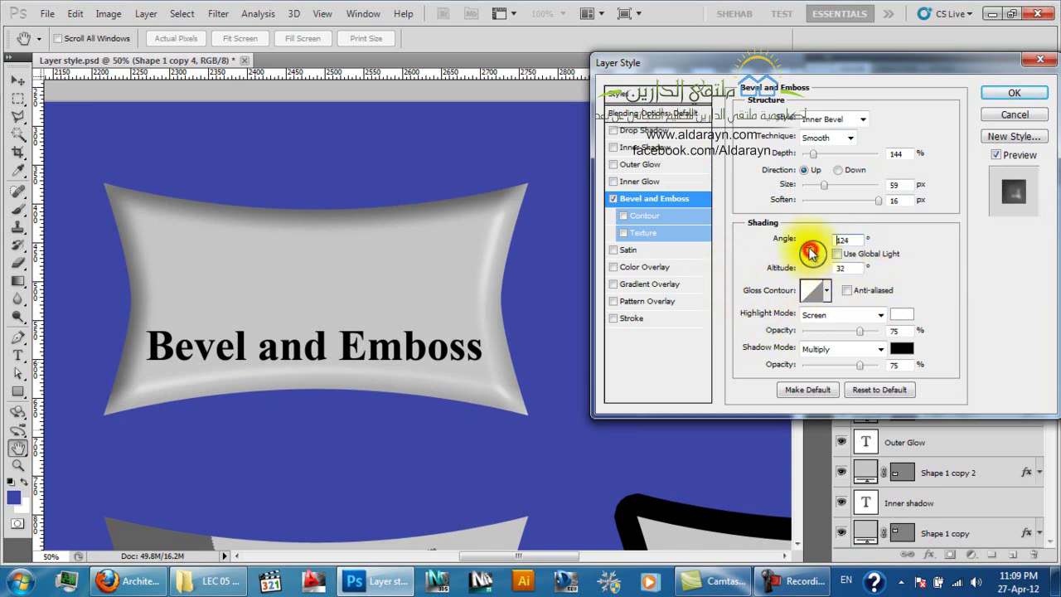
Try the valley-shaped gloss contour, switch to the peak-shaped one and turn on Anti-aliased
left_click(825, 290)
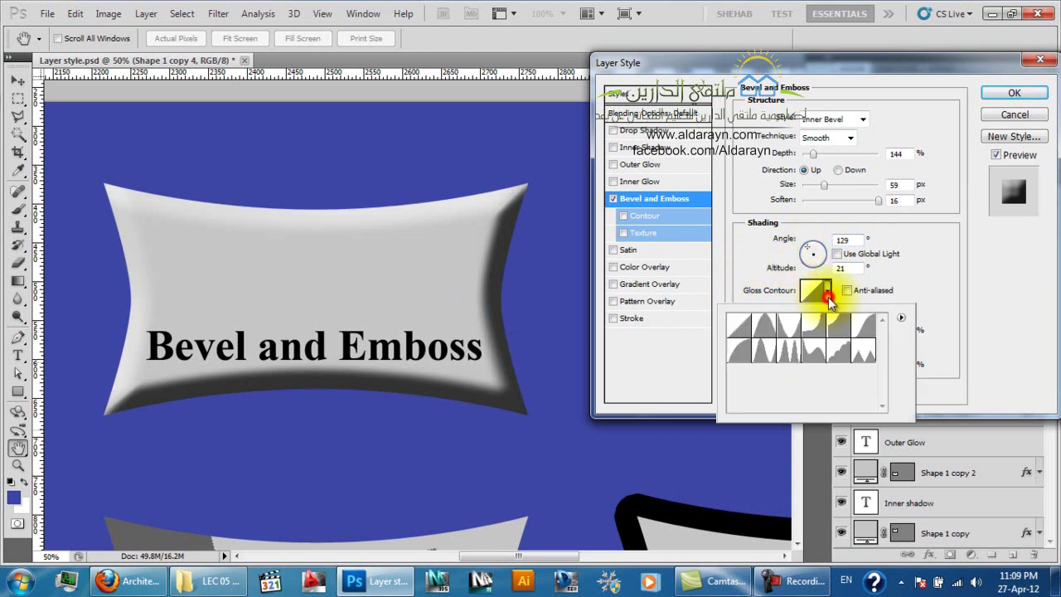
left_click(792, 325)
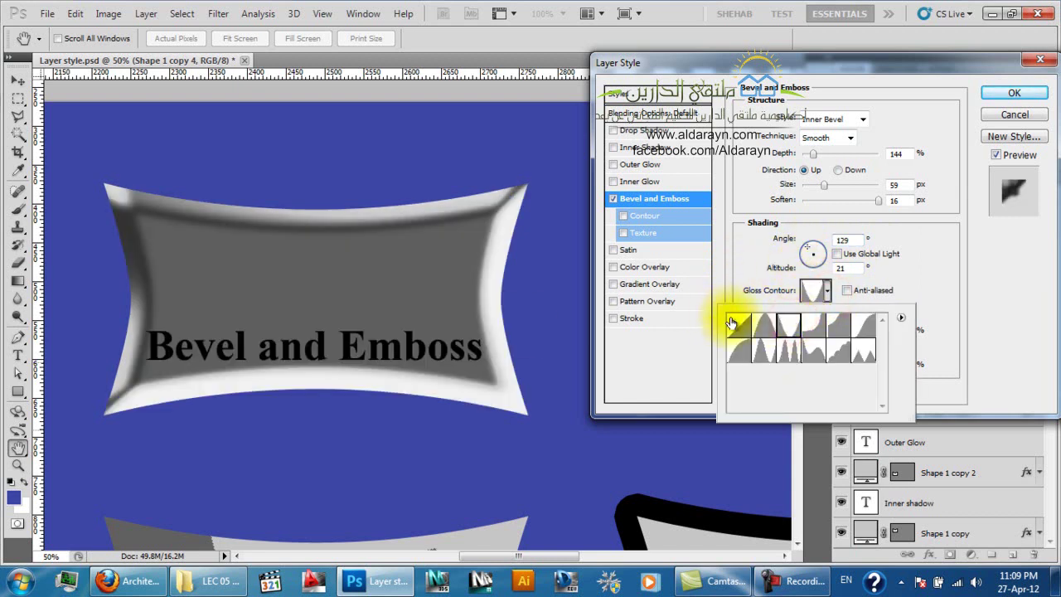
left_click(775, 334)
left_click(413, 209)
left_click_drag(502, 236, 443, 224)
left_click_drag(428, 340, 507, 281)
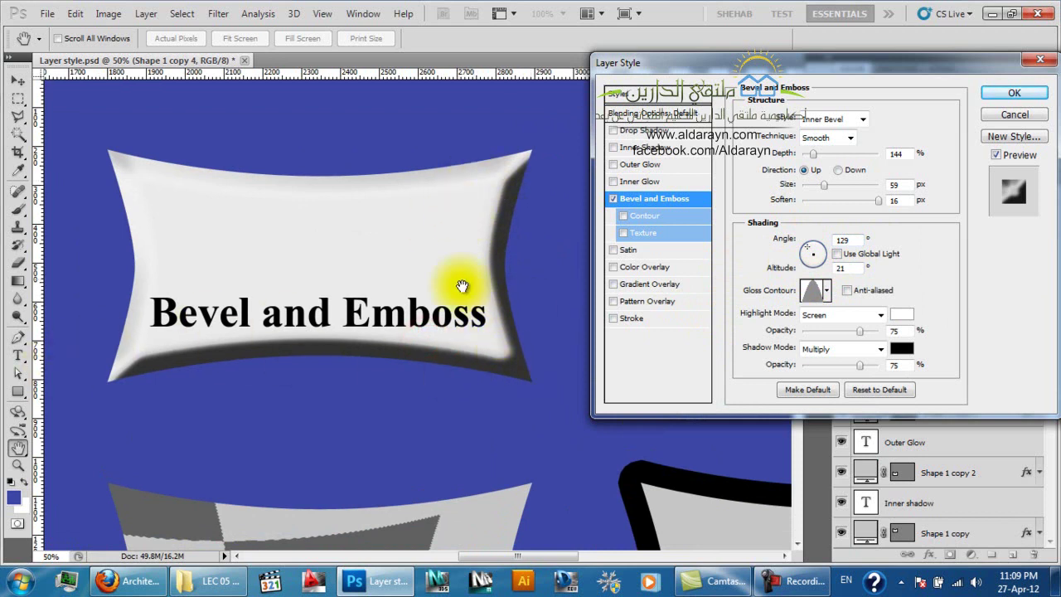
left_click(859, 284)
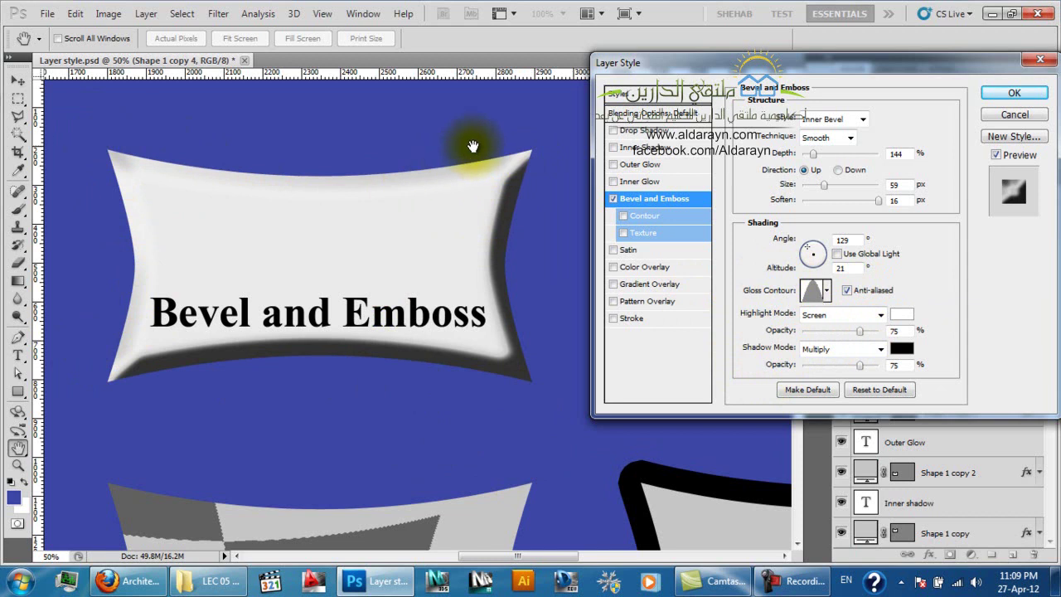
Try pure red (ff0000) as the bevel's highlight color
left_click(902, 314)
left_click(821, 102)
left_click_drag(821, 102, 839, 80)
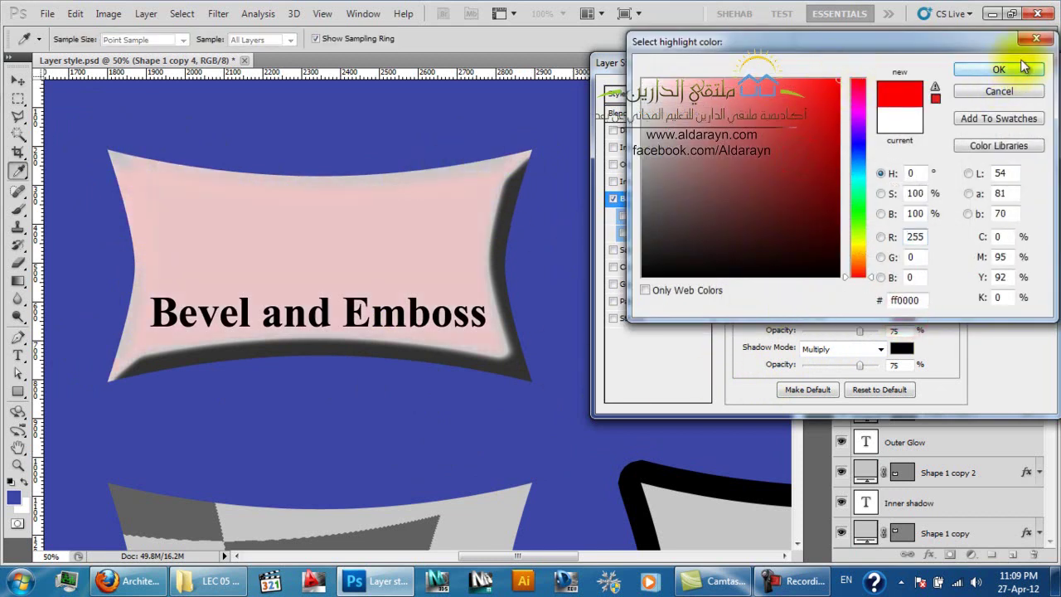
left_click(1011, 69)
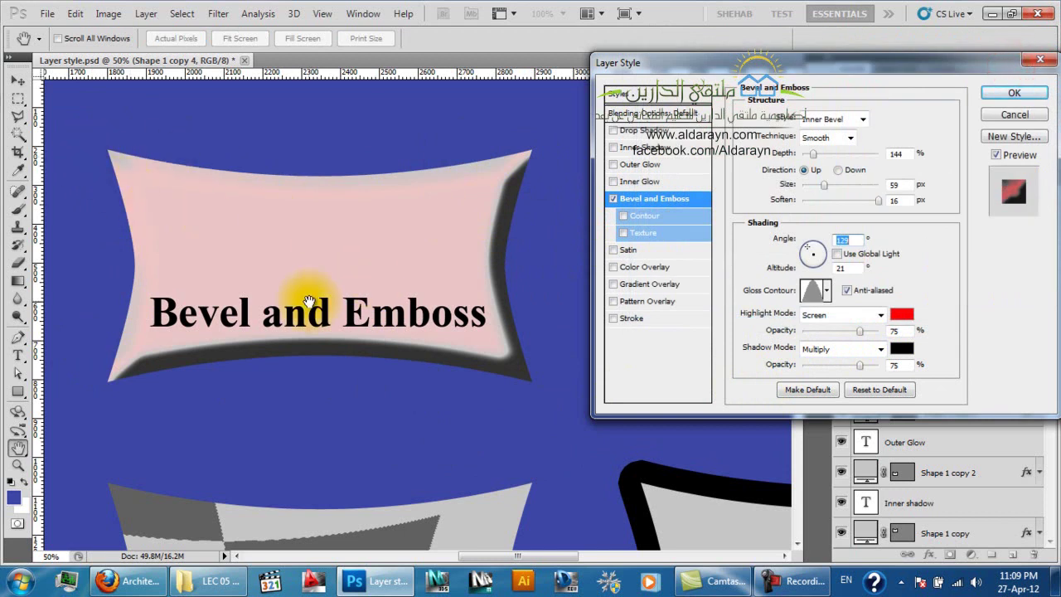
Try dark green (0f710c) as the bevel's shadow color
left_click(902, 349)
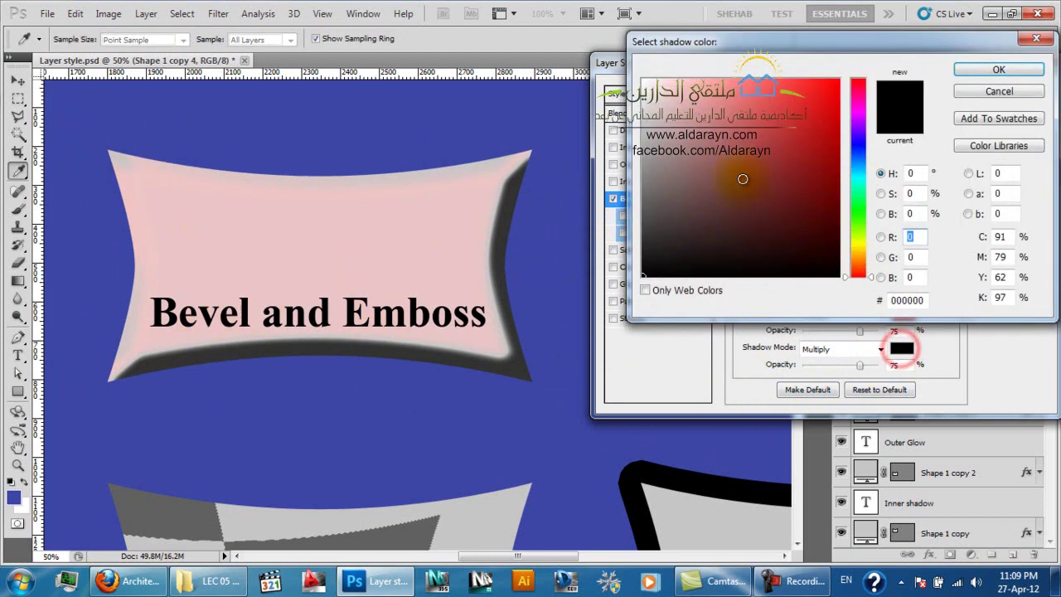
left_click(819, 189)
left_click_drag(847, 190, 859, 212)
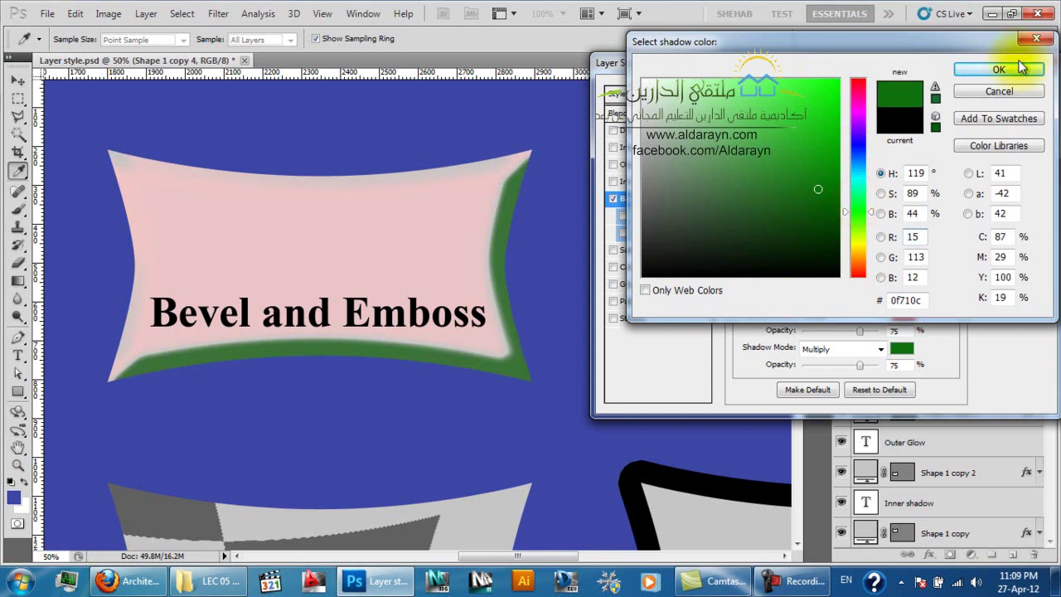
left_click(1014, 67)
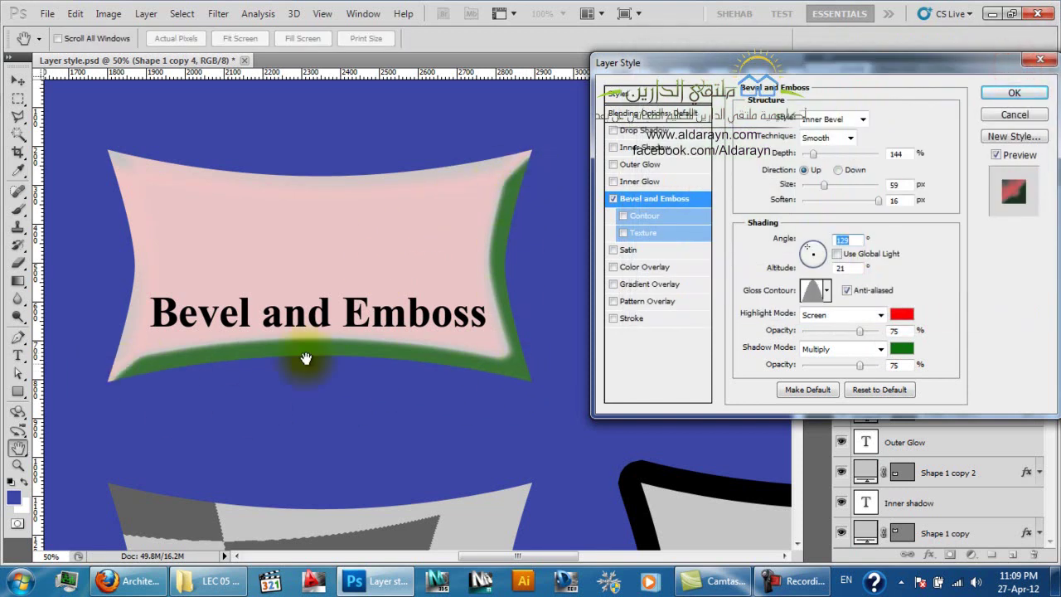
Try the Normal blend mode for both the highlight and the shadow of the bevel
left_click(879, 314)
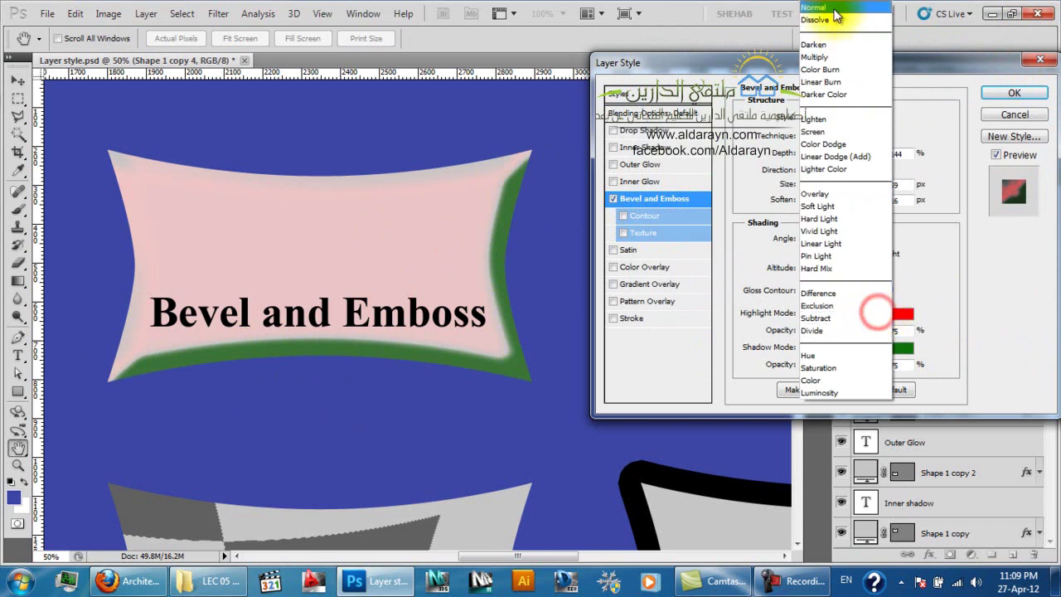
left_click(839, 13)
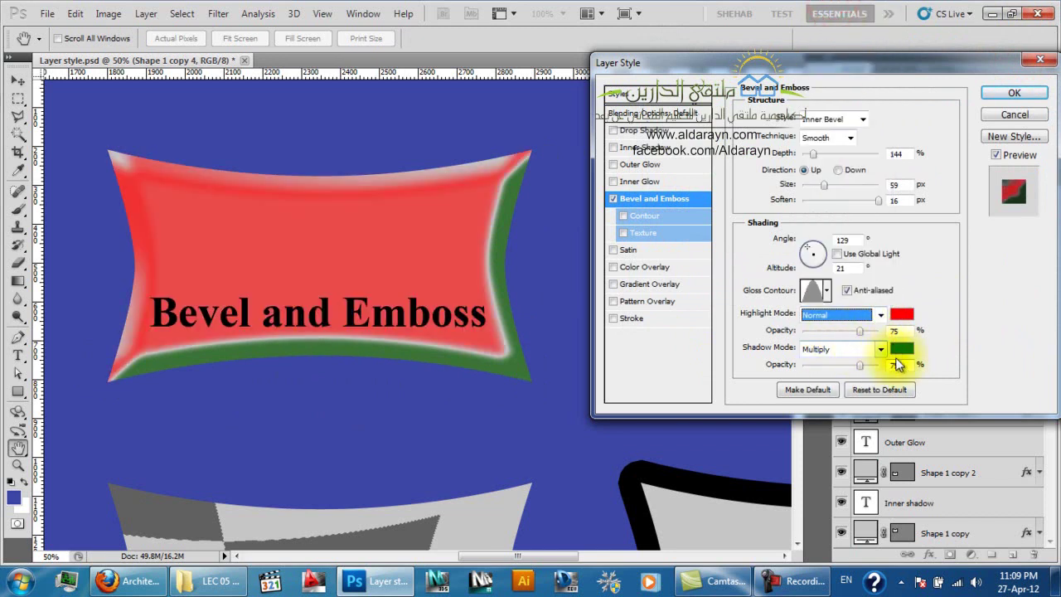
left_click(842, 347)
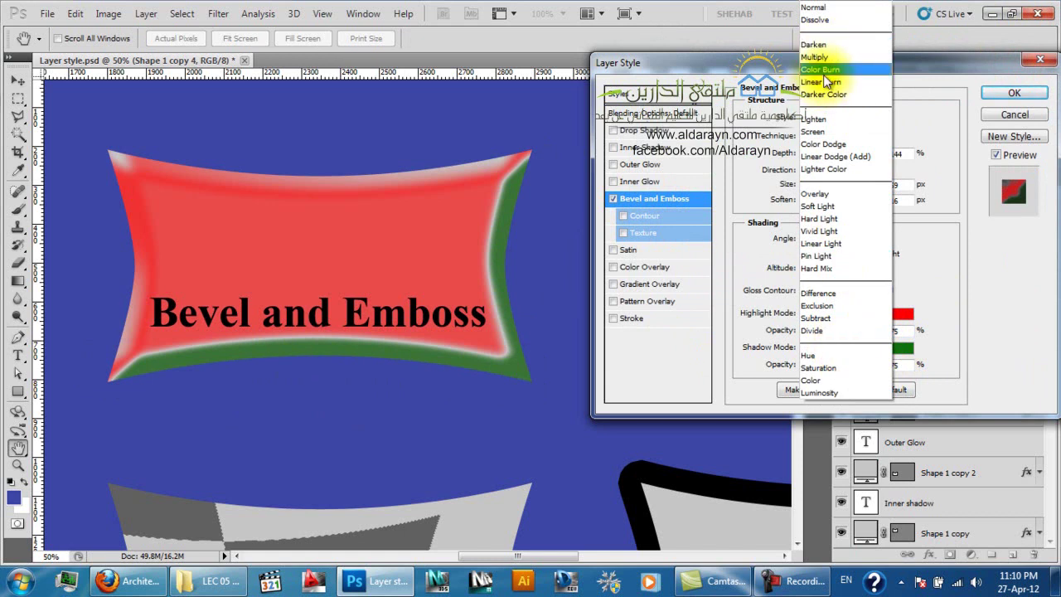
left_click(815, 8)
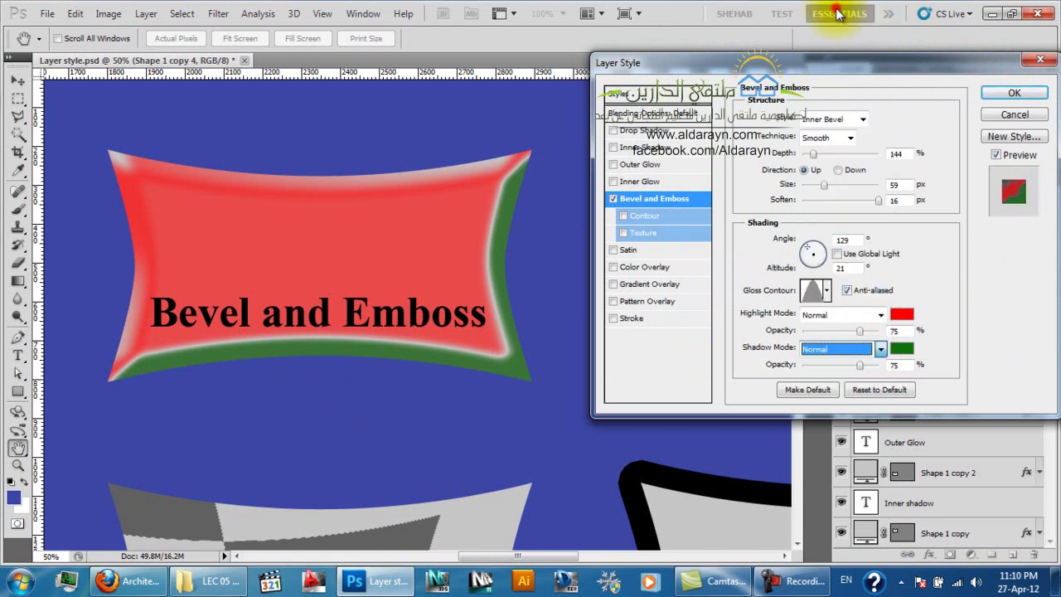
left_click(566, 415)
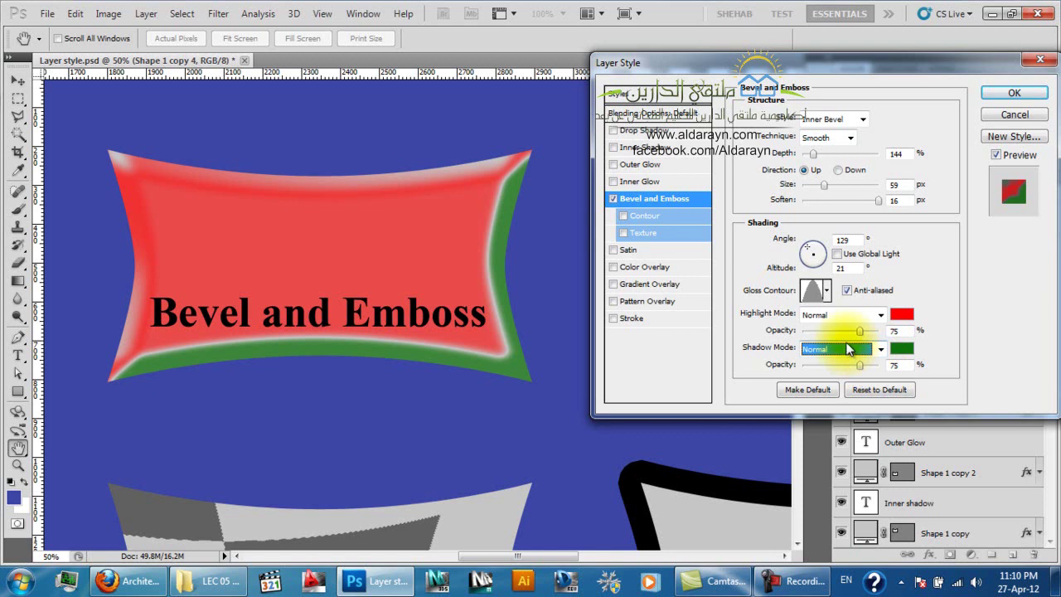
Try the Contour and Texture options of the bevel one after the other, and cancel all layer style changes
left_click(634, 219)
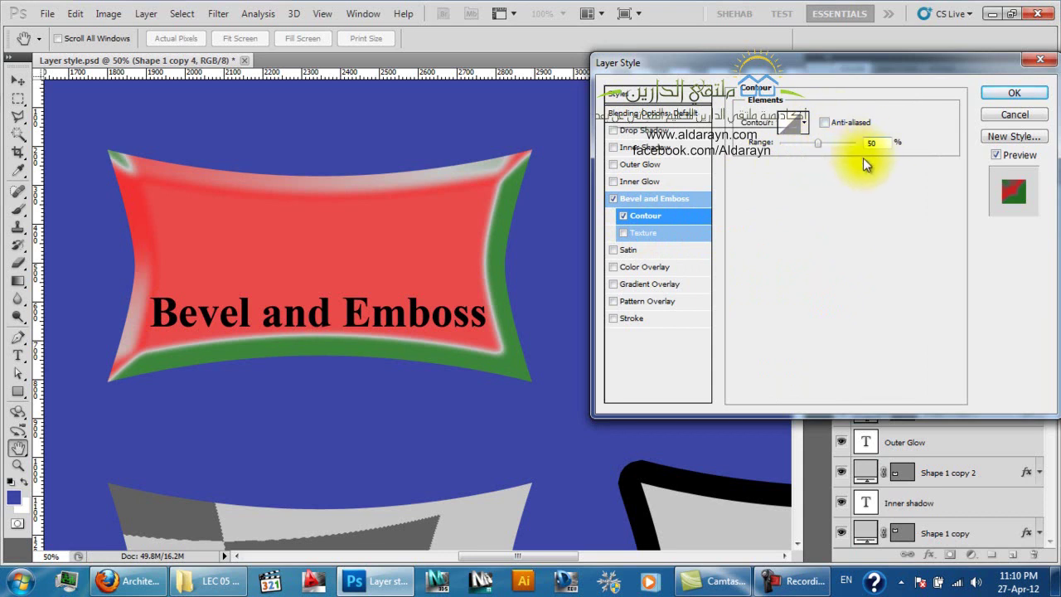
left_click(623, 216)
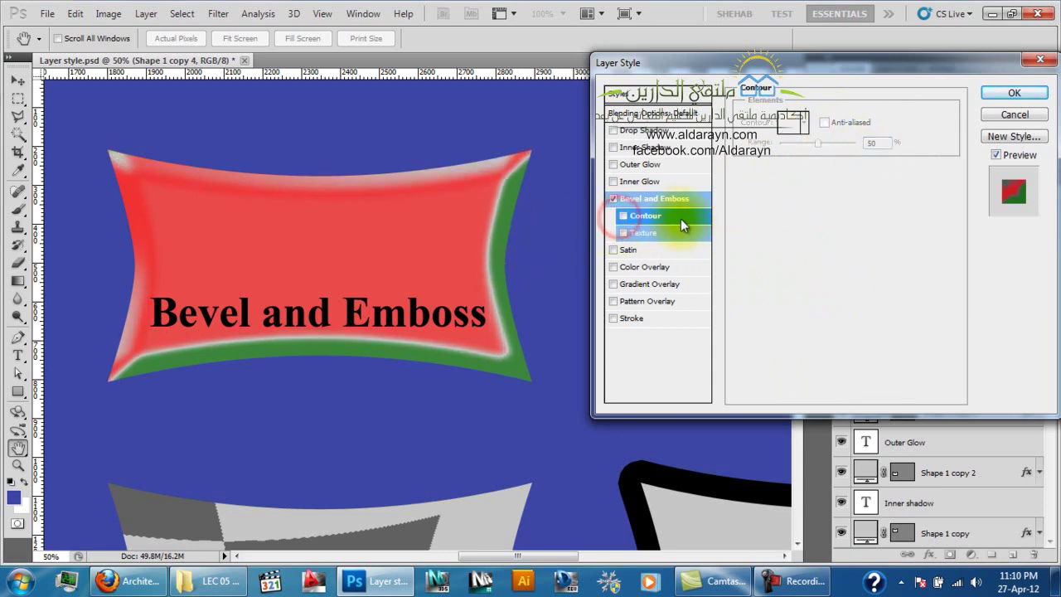
left_click(639, 235)
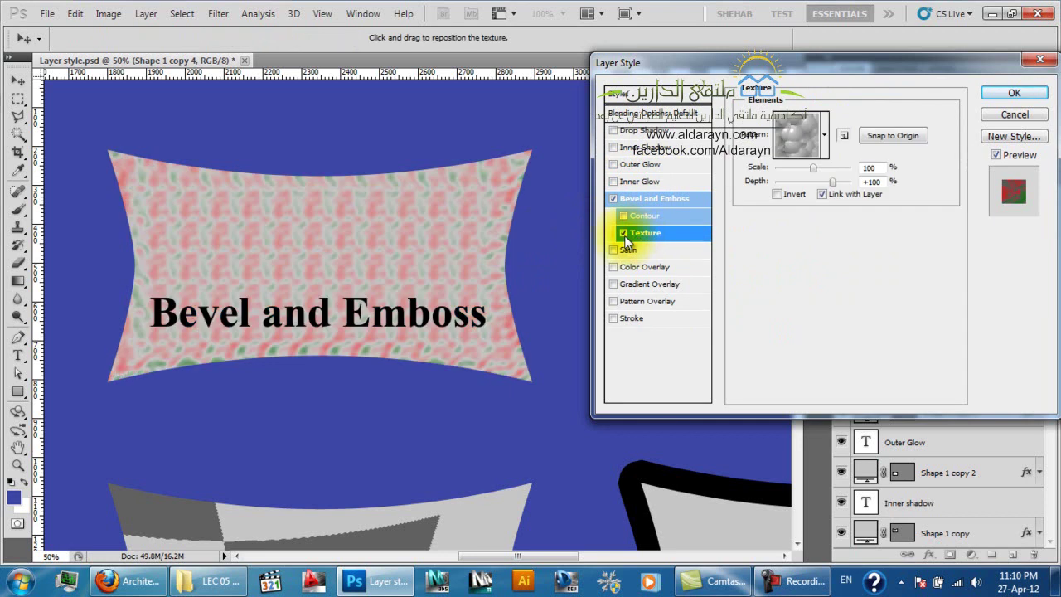
left_click(1006, 115)
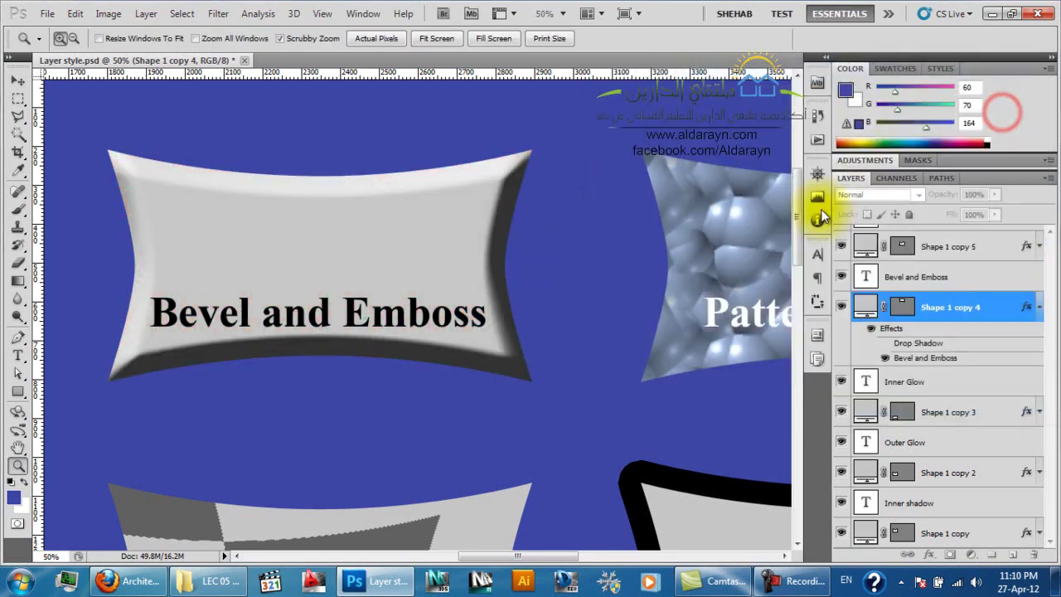
Reopen the Bevel and Emboss settings of Shape 1 copy 4, try Texture with different patterns and cancel
double_click(966, 359)
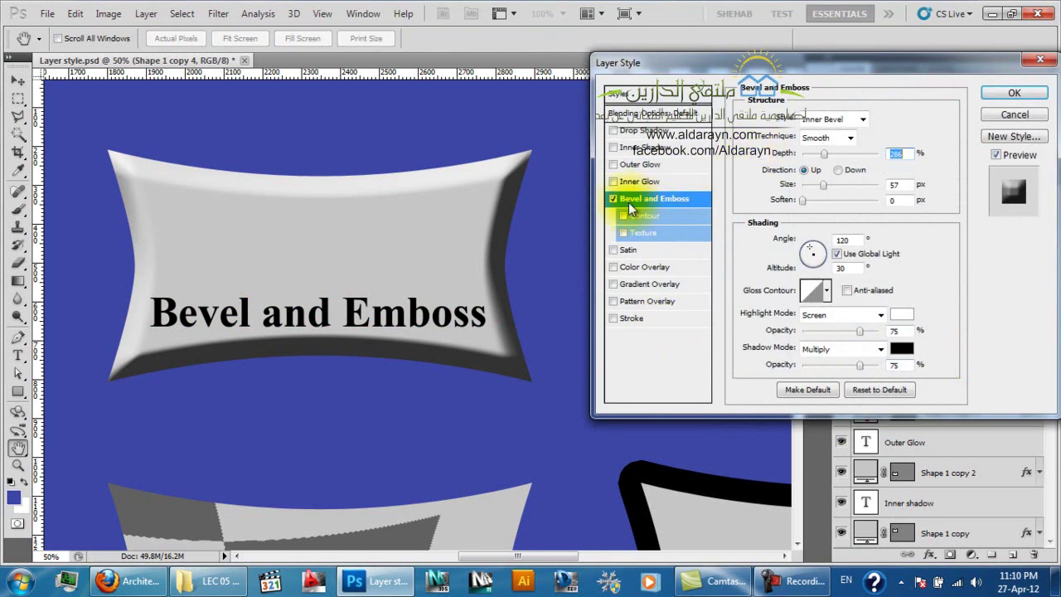
left_click(642, 233)
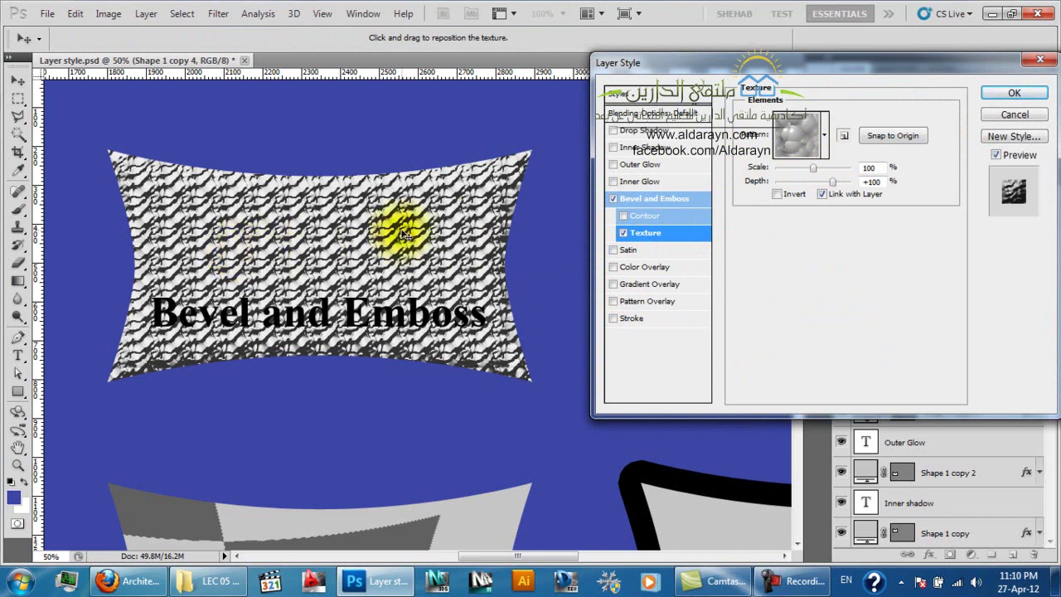
left_click(808, 148)
left_click(748, 181)
left_click(730, 184)
left_click(748, 182)
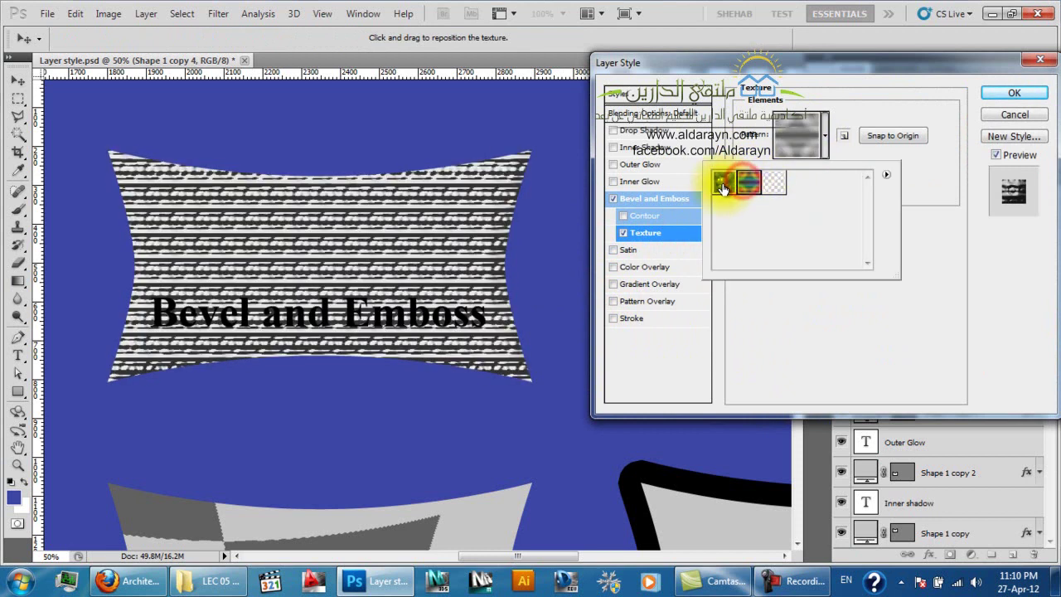
left_click(724, 183)
left_click(653, 236)
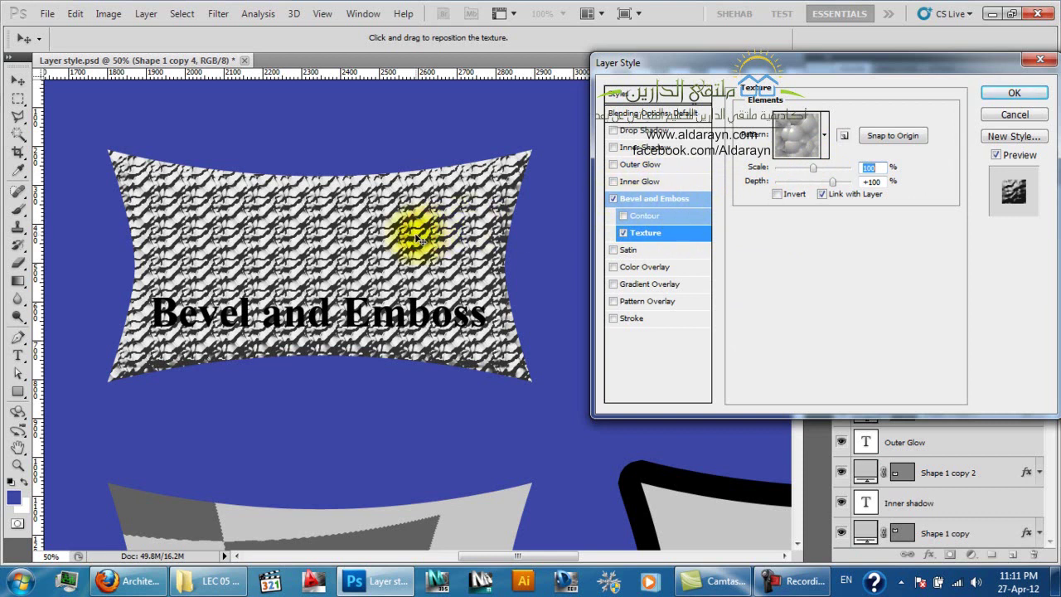
key("Escape")
Apply the bubble-pattern Texture to the bevel of Shape 1 copy 4 and reposition it on the shape
key("z")
left_click(361, 295)
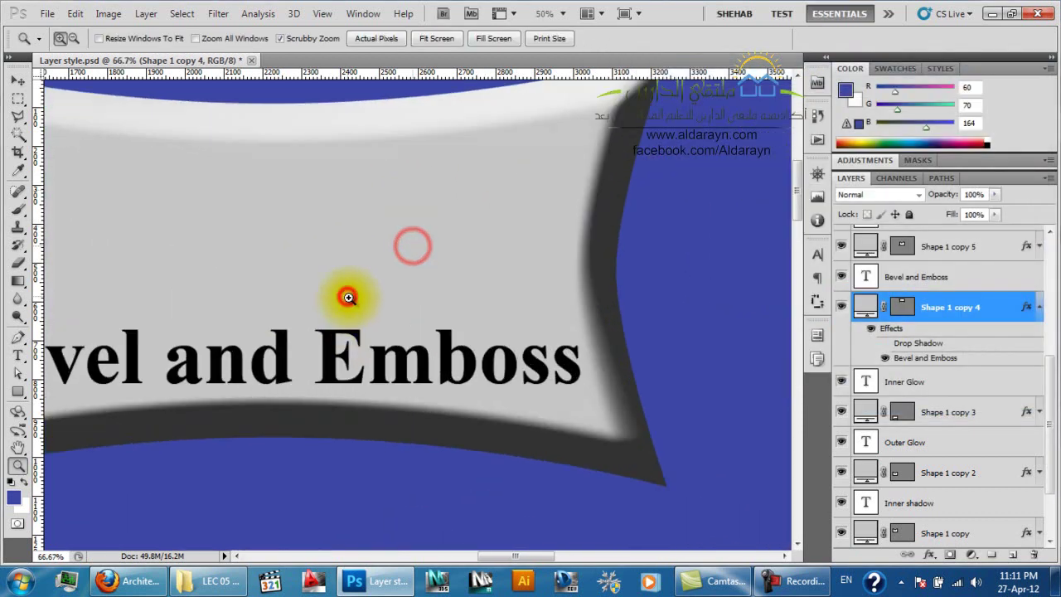
left_click(544, 176)
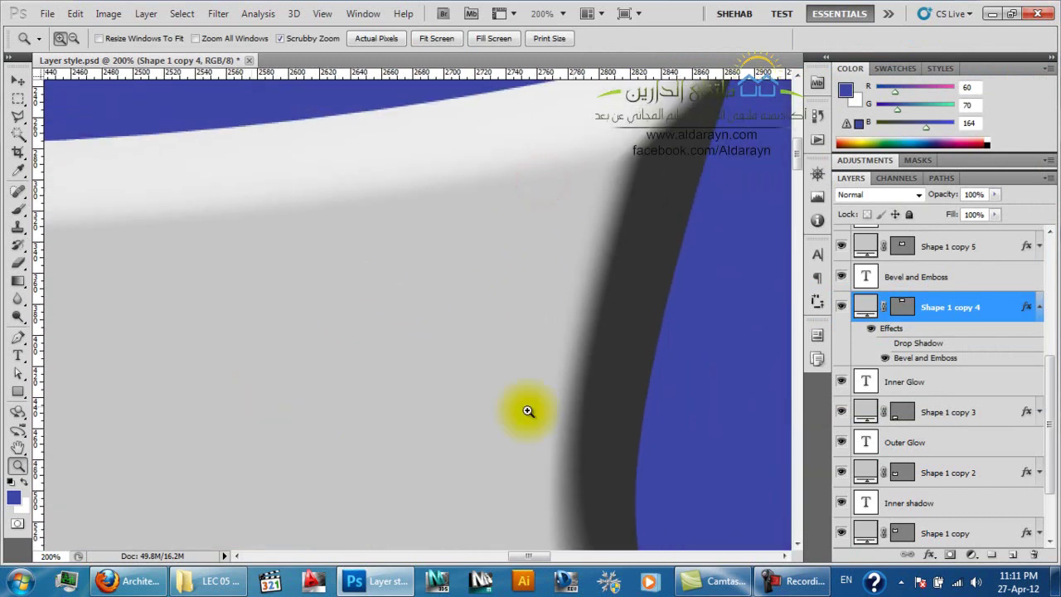
double_click(976, 361)
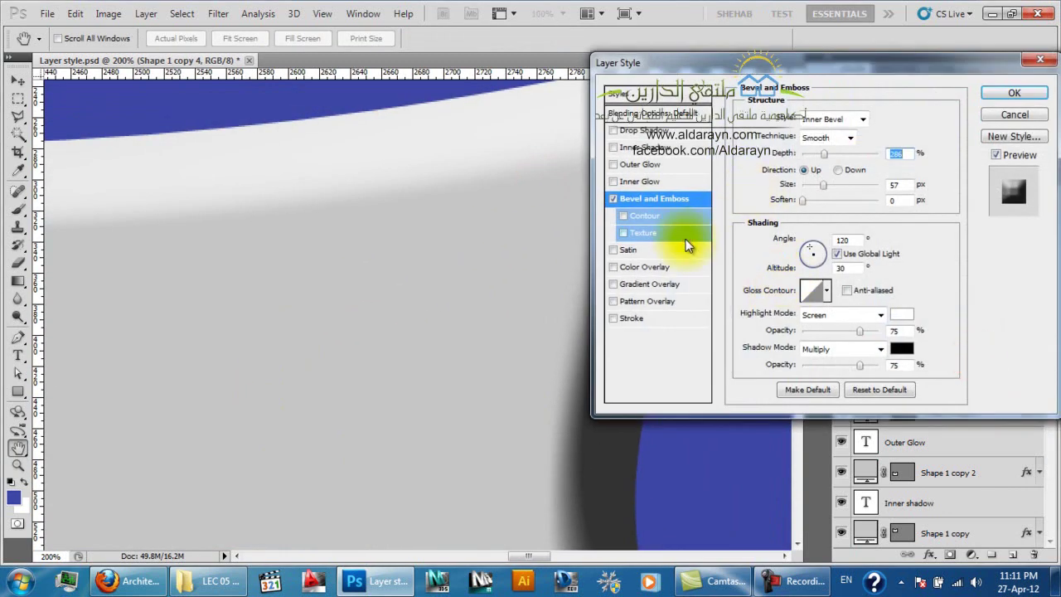
left_click(641, 239)
left_click_drag(469, 234, 379, 332)
key("Return")
key("z")
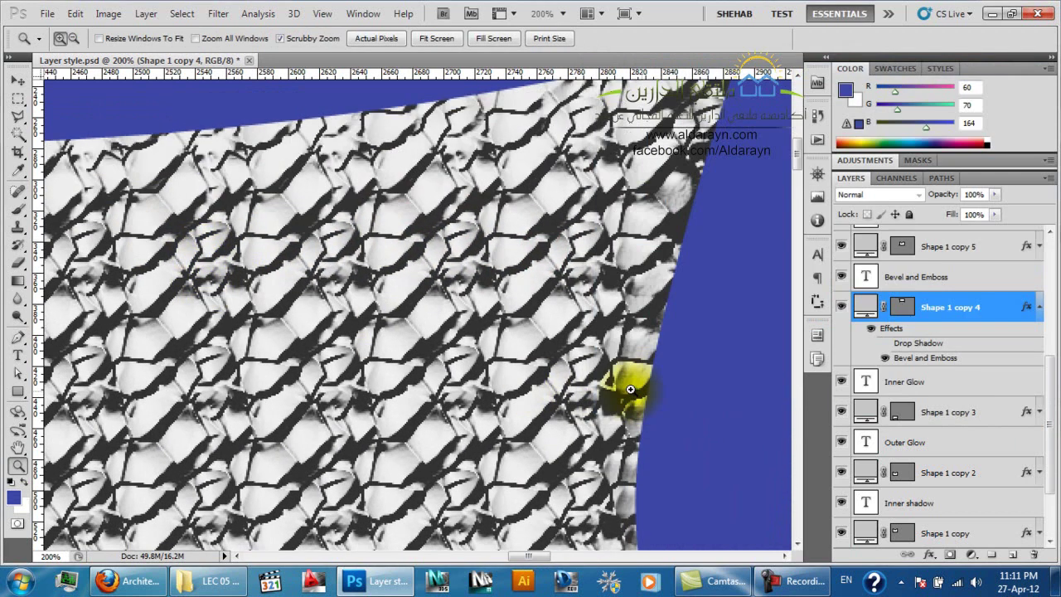
Reduce the bevel texture of Shape 1 copy 4 to a scale of 91% and a depth of 1%
scroll(630, 389, "down", 1)
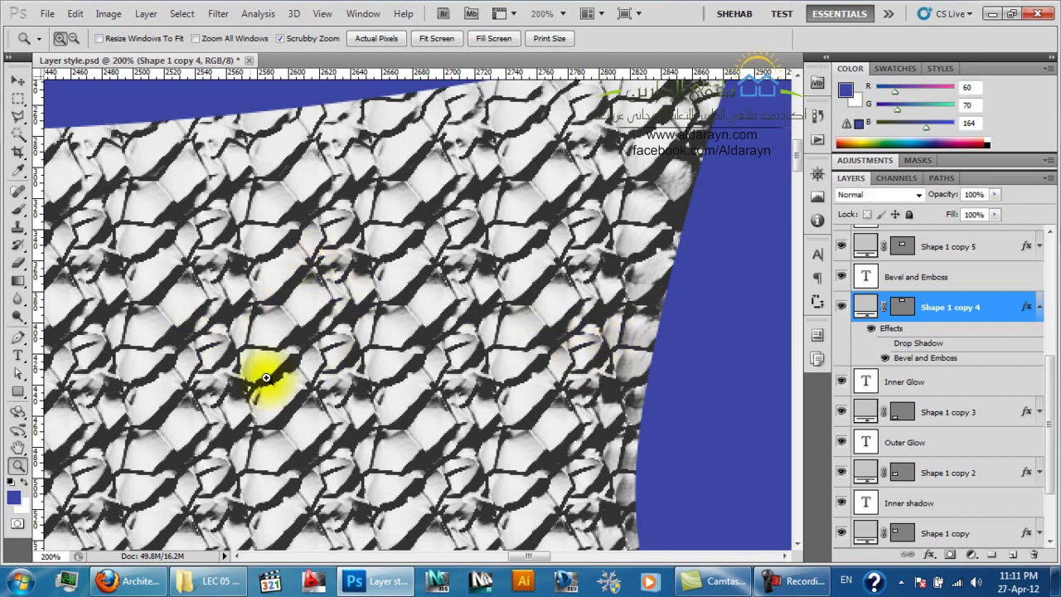
double_click(991, 355)
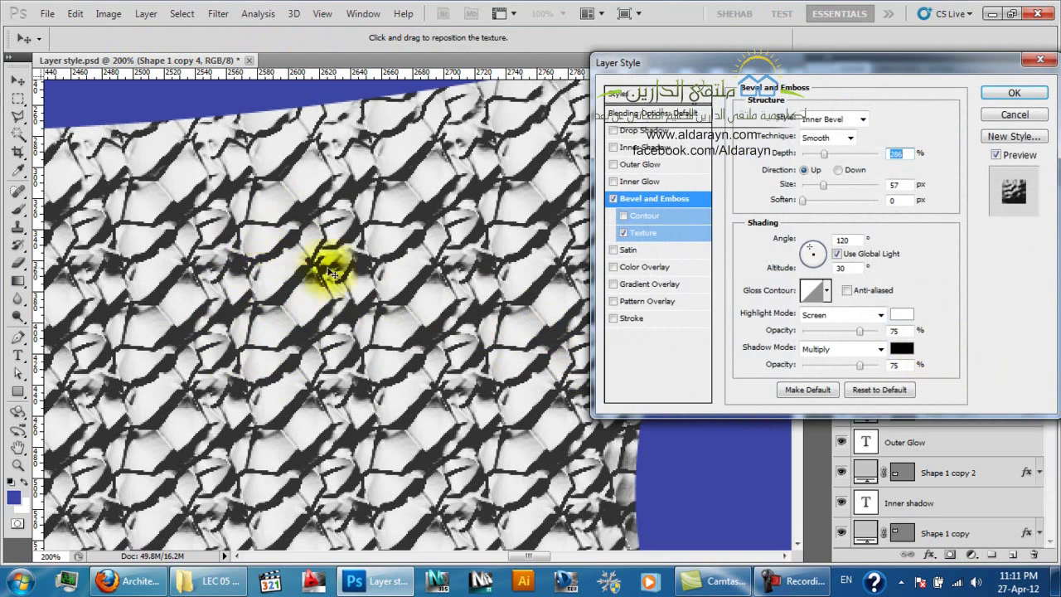
left_click(655, 233)
mouse_move(825, 182)
left_mouse_down()
mouse_move(793, 185)
mouse_move(817, 184)
mouse_move(815, 166)
mouse_move(833, 173)
mouse_move(810, 170)
left_mouse_up()
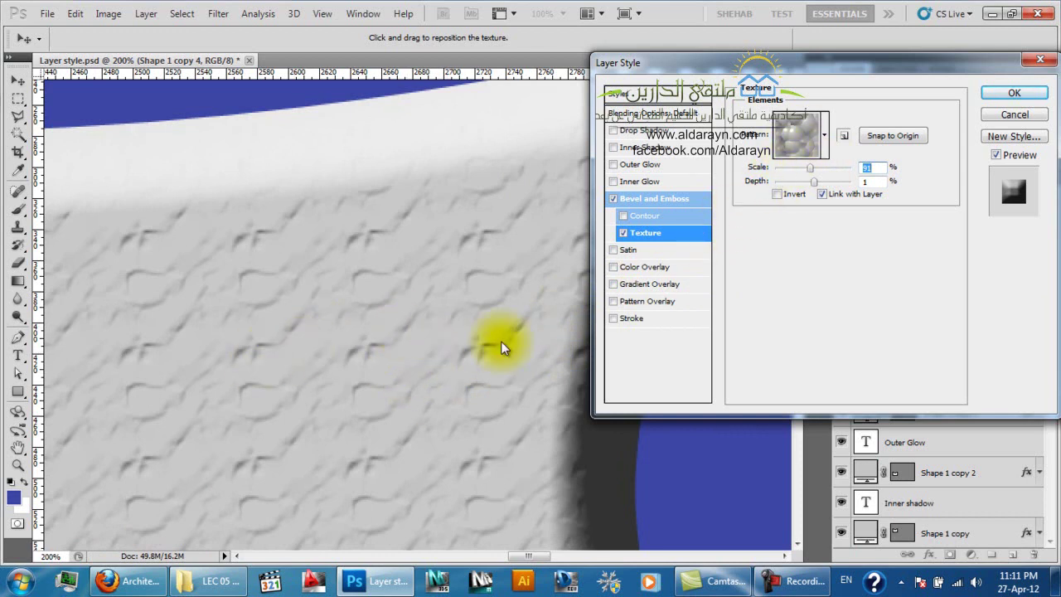
left_click(1015, 93)
key("ctrl+minus")
key("ctrl+minus")
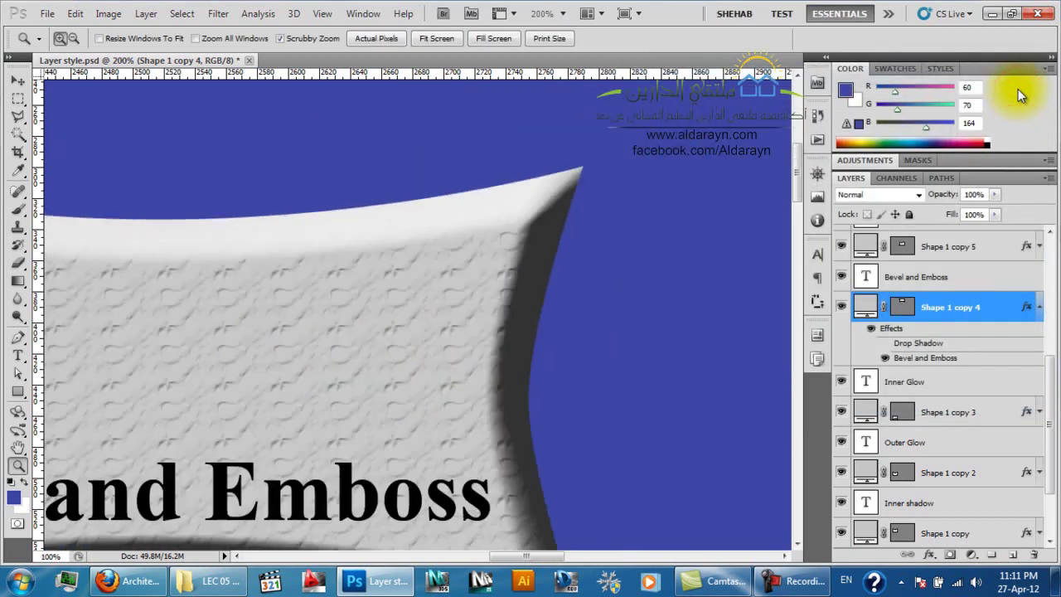
Examine the bevel texture of Shape 1 copy 4 up close and reopen its Texture settings
left_click(450, 208)
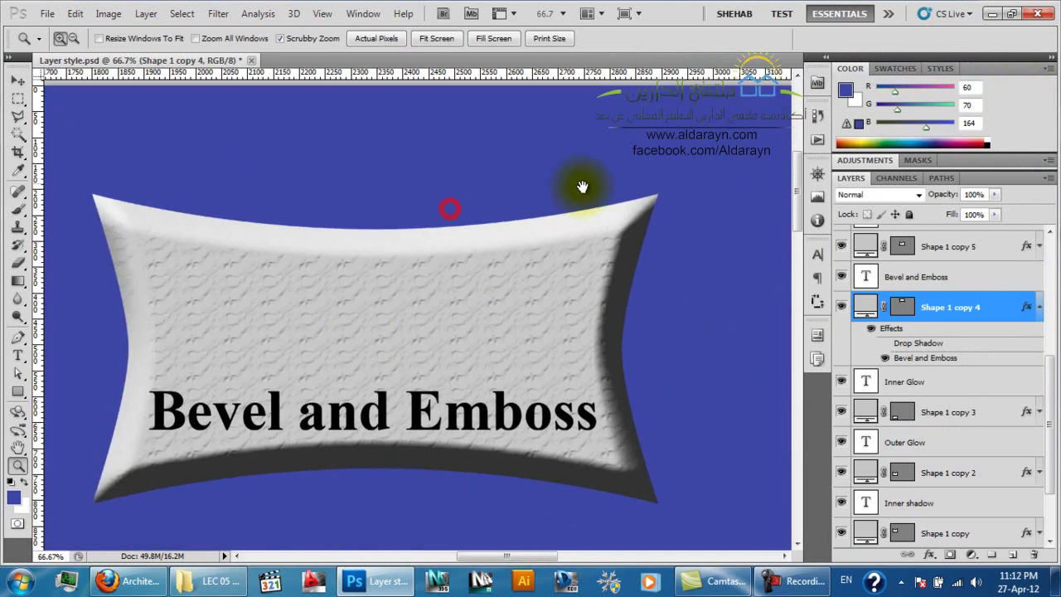
left_click(407, 327)
left_click(407, 330)
left_click(408, 331)
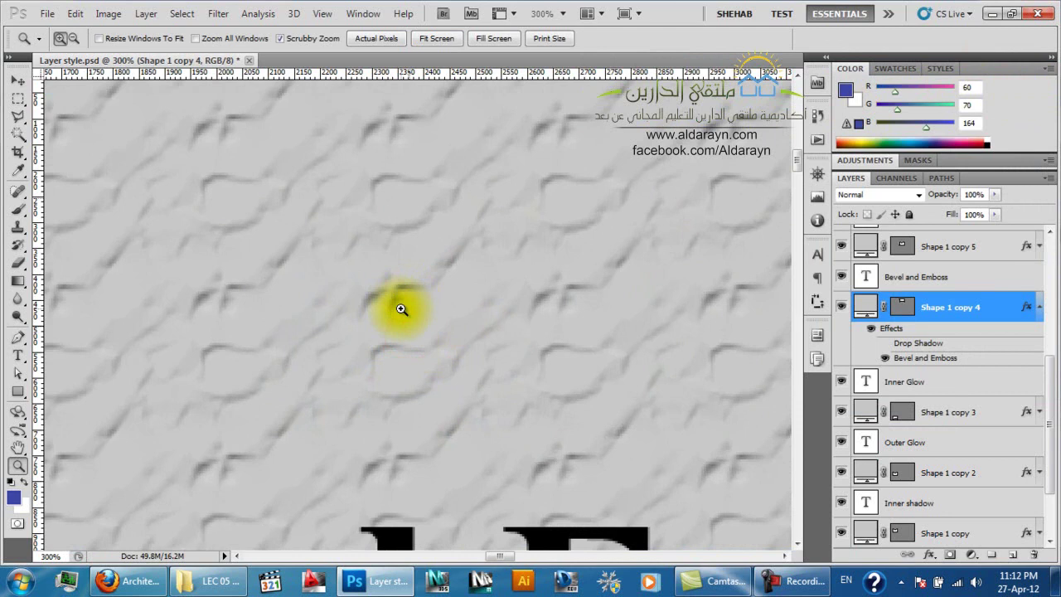
key("ctrl+0")
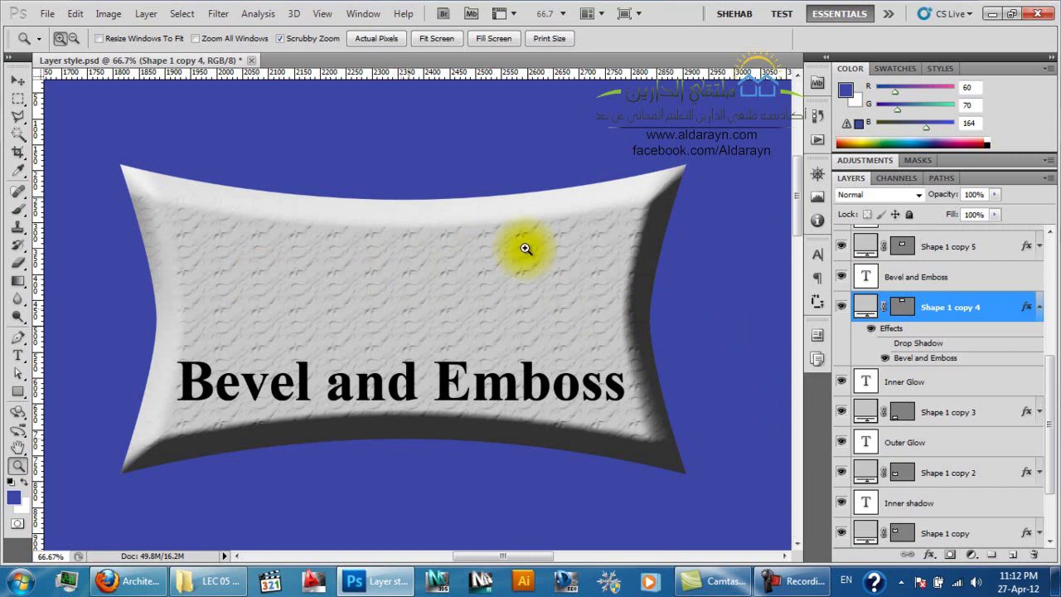
double_click(964, 367)
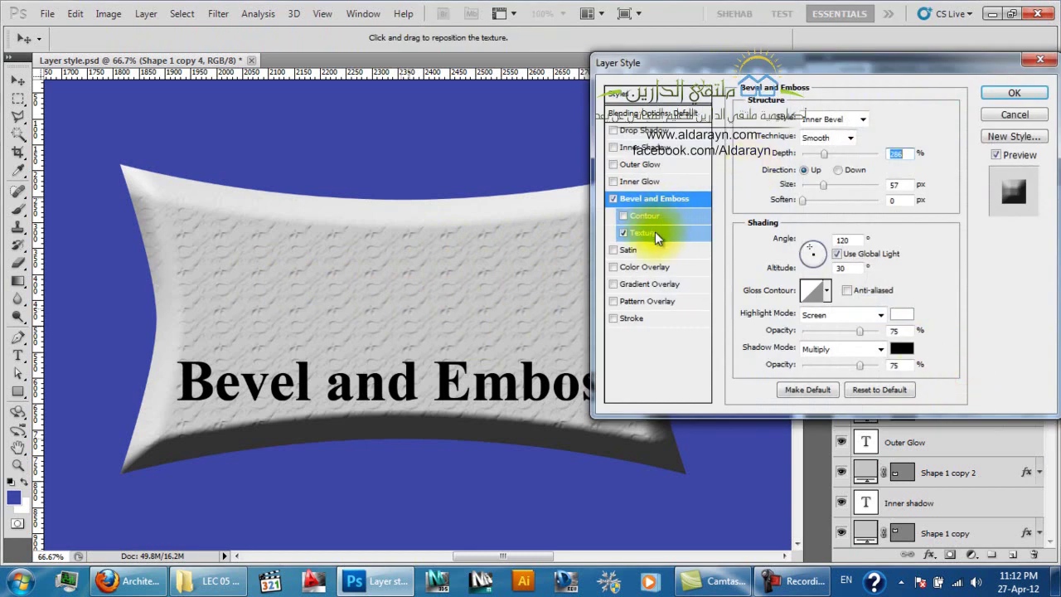
left_click(651, 233)
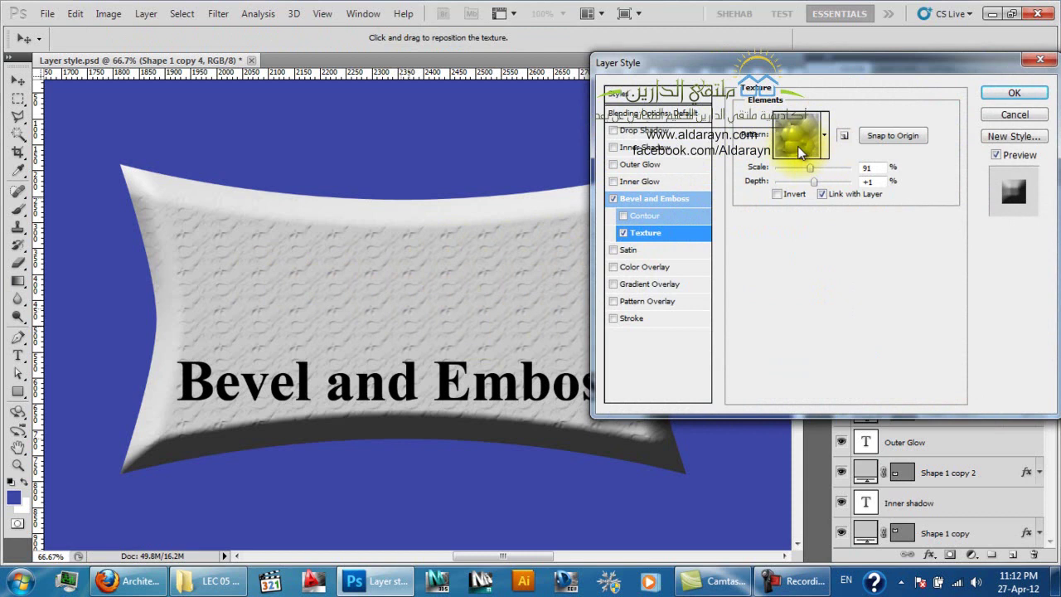
left_click(437, 340)
left_click(477, 323)
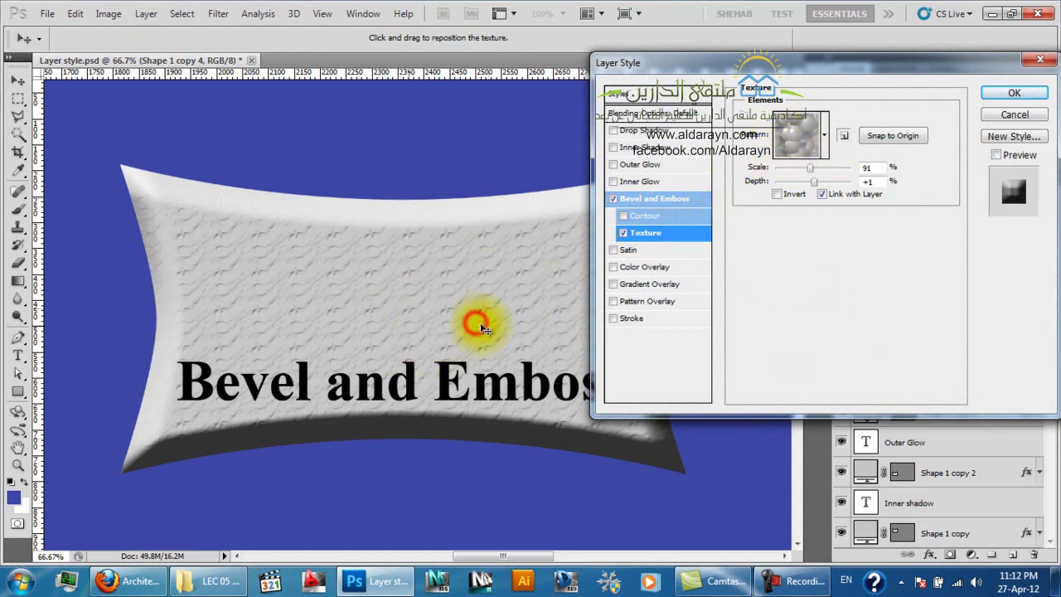
Turn off Link with Layer for the bevel texture and try repositioning it on the shape
left_click(820, 194)
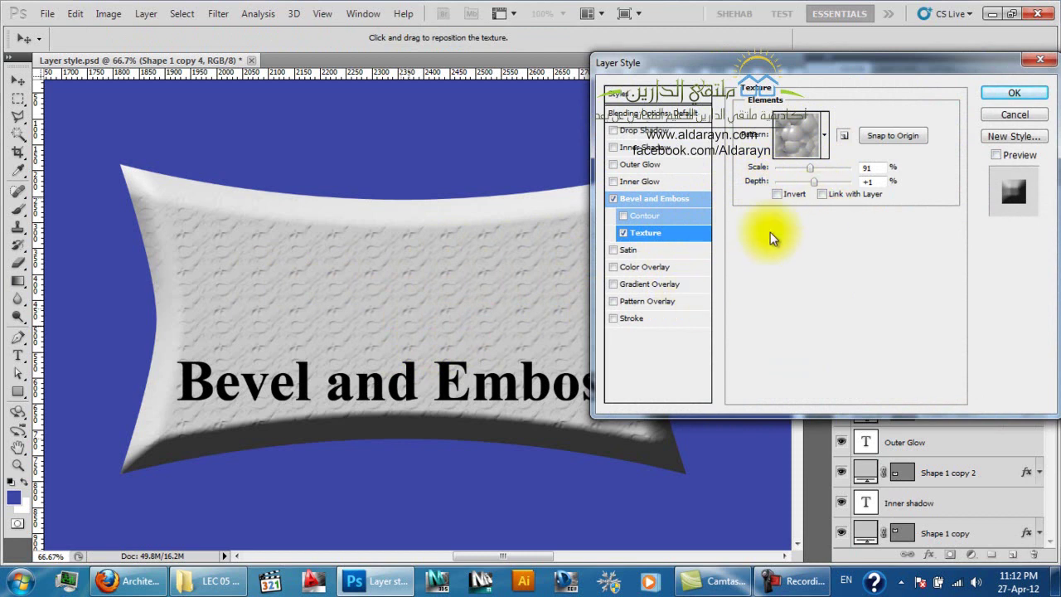
left_click_drag(504, 311, 467, 307)
left_click(697, 230)
left_click(787, 147)
left_click(493, 313)
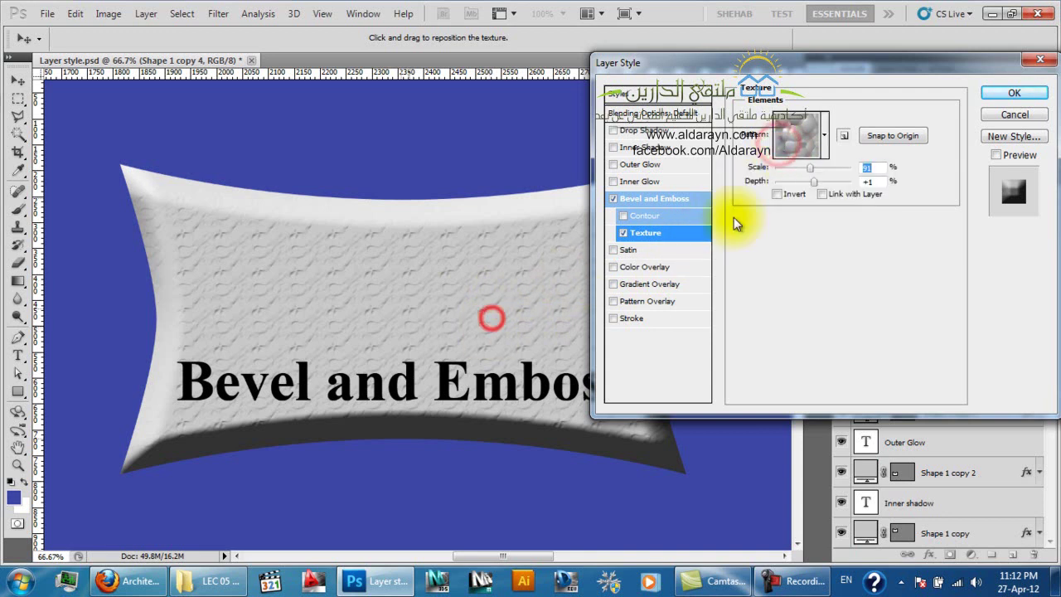
Try saving the texture pattern as a preset, then Snap to Origin with a 480% scale, and cancel the layer style changes
left_click(843, 135)
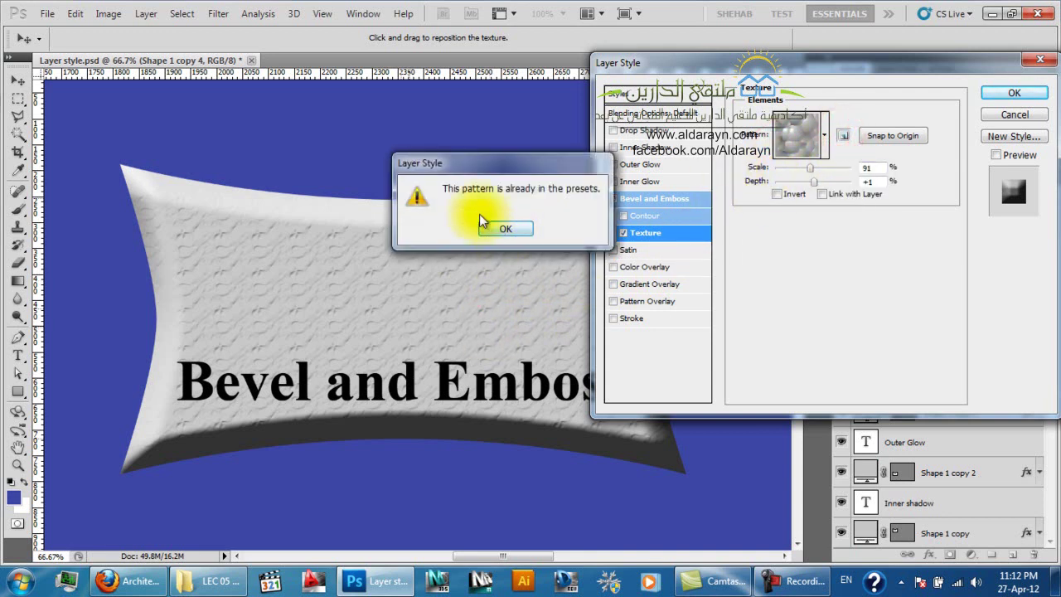
left_click(503, 232)
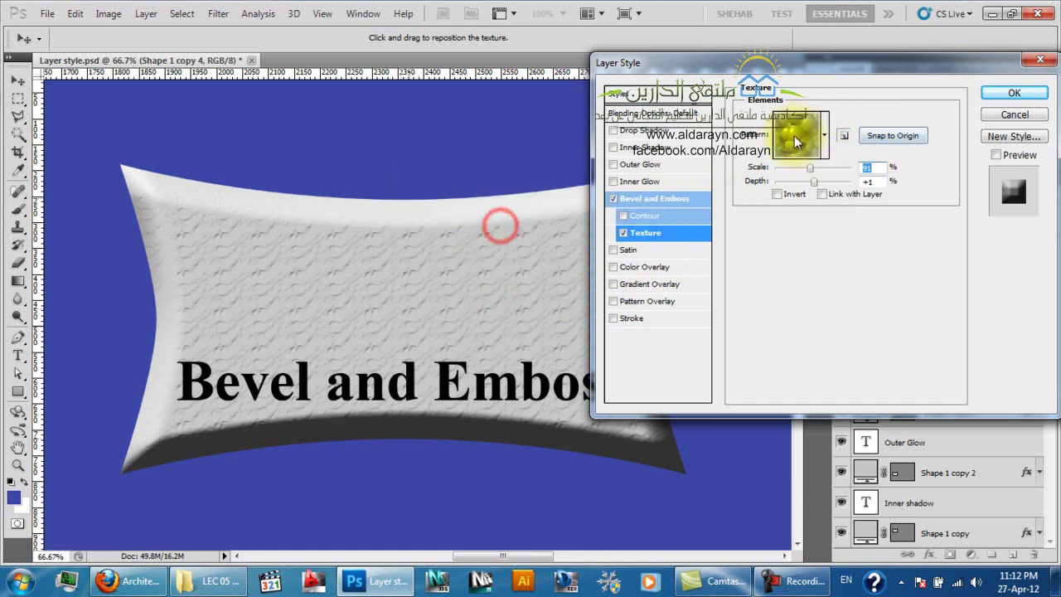
left_click(892, 136)
left_click_drag(815, 169, 830, 169)
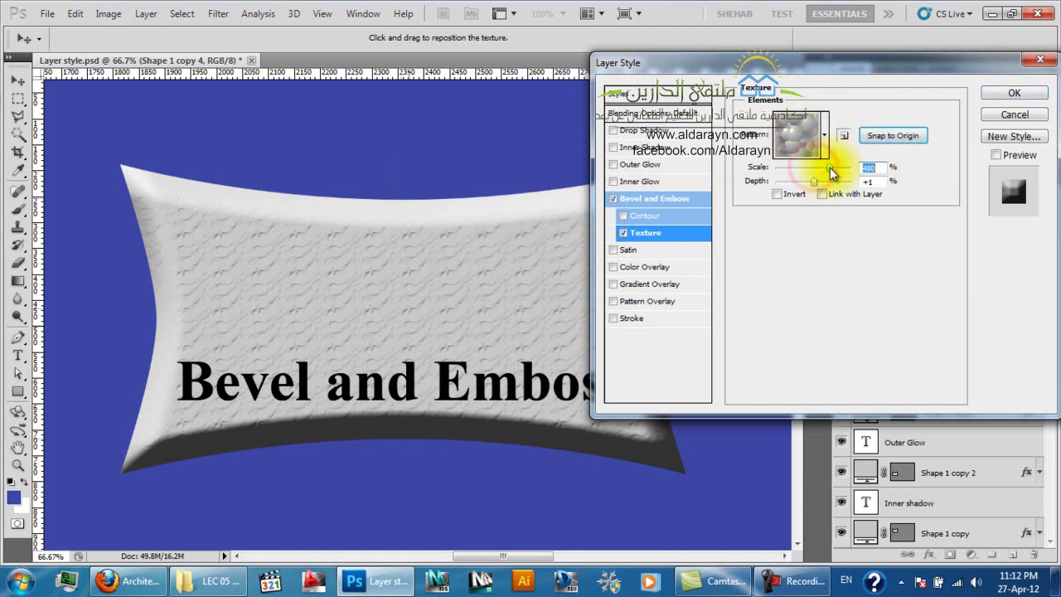
left_click(650, 200)
key("Return")
key("z")
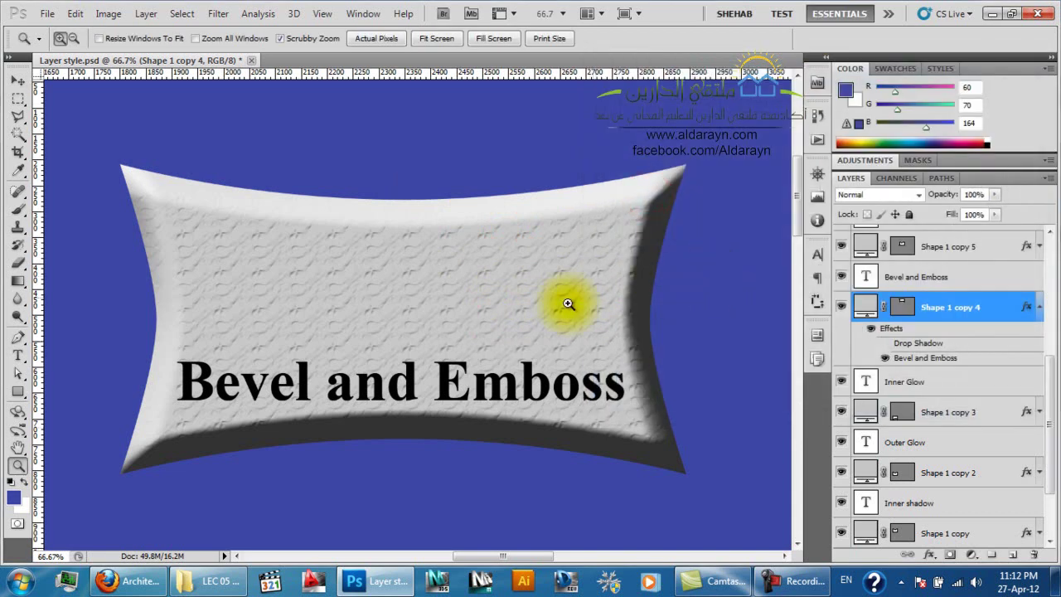
Reopen the Texture settings of Shape 1 copy 4, view the available patterns and close the layer style settings
left_click(553, 303)
left_click(675, 301, "alt")
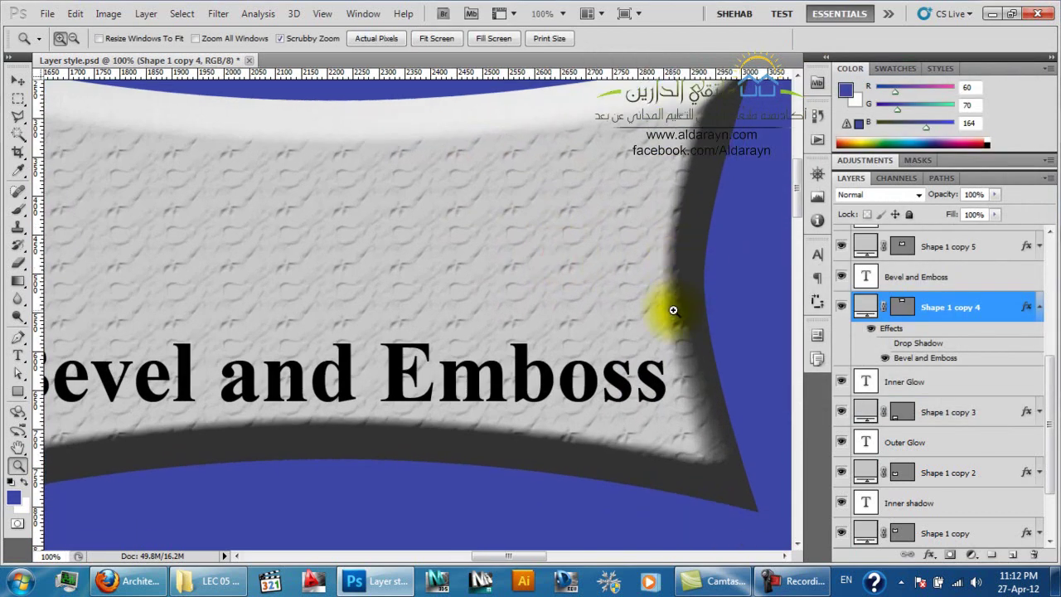
left_click(675, 301, "alt")
left_click(673, 308, "alt")
left_click(673, 310, "alt")
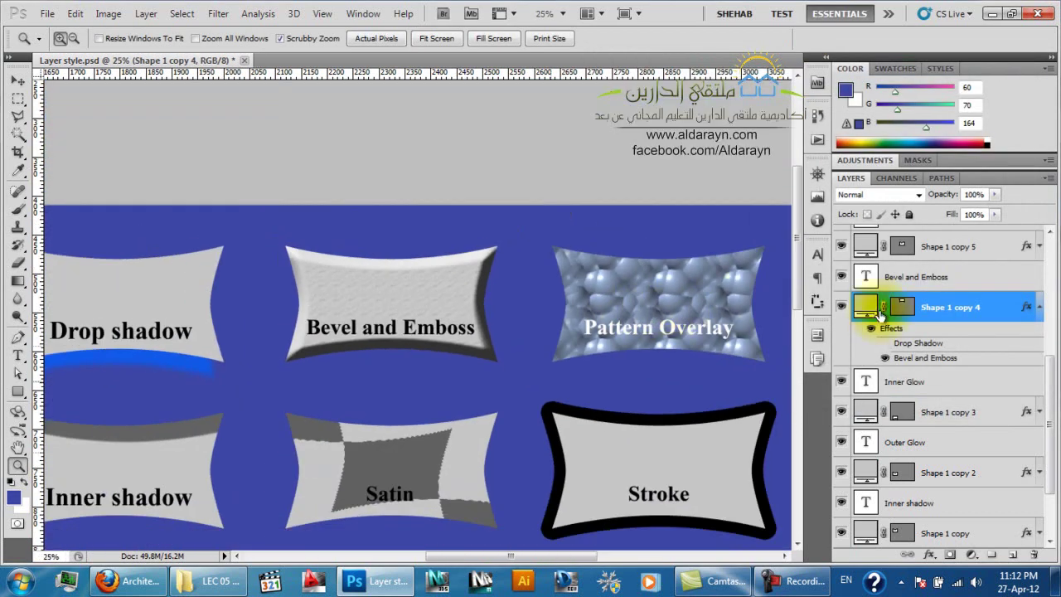
double_click(942, 367)
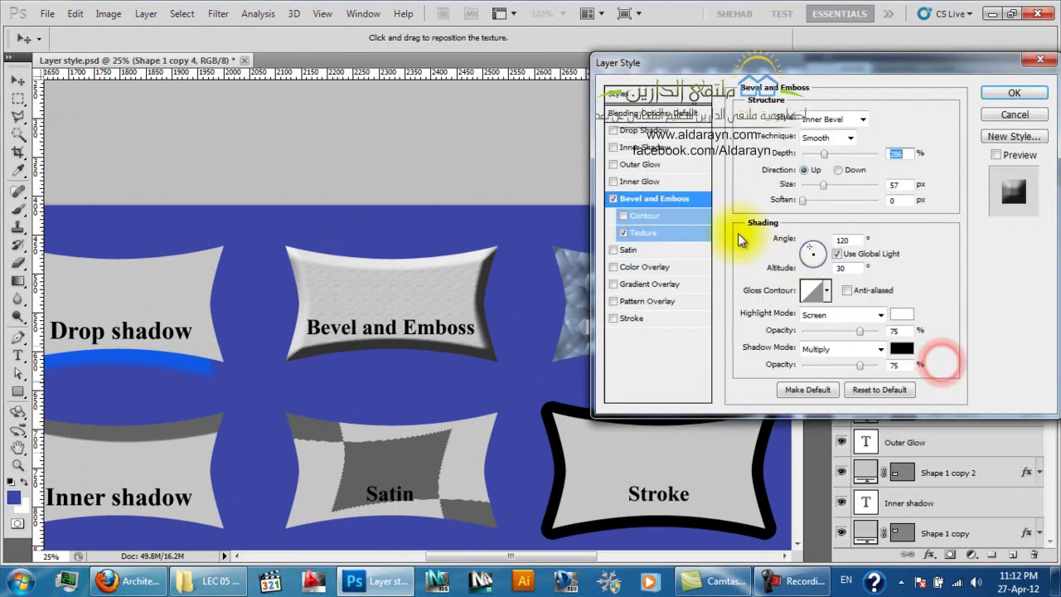
left_click(694, 231)
left_click(450, 308)
left_click_drag(784, 63, 679, 65)
left_click(719, 136)
left_click(647, 184)
left_click(438, 296)
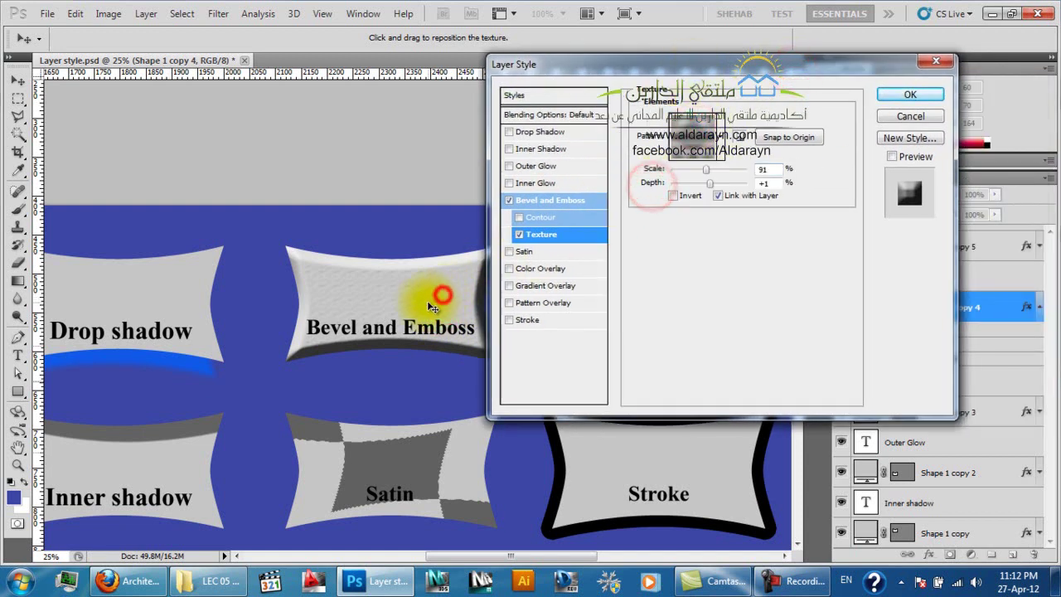
left_click(700, 132)
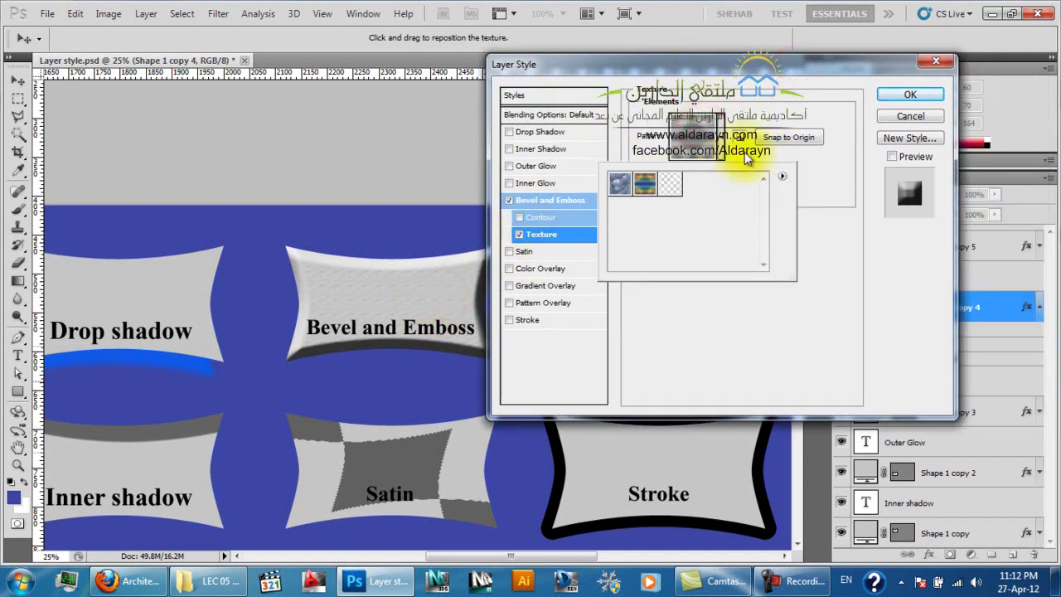
key("Return")
key("Return")
Apply the rainbow-striped pattern as the bevel texture of Shape 1 copy 4
left_click(383, 291)
left_click(395, 292)
left_click(397, 290)
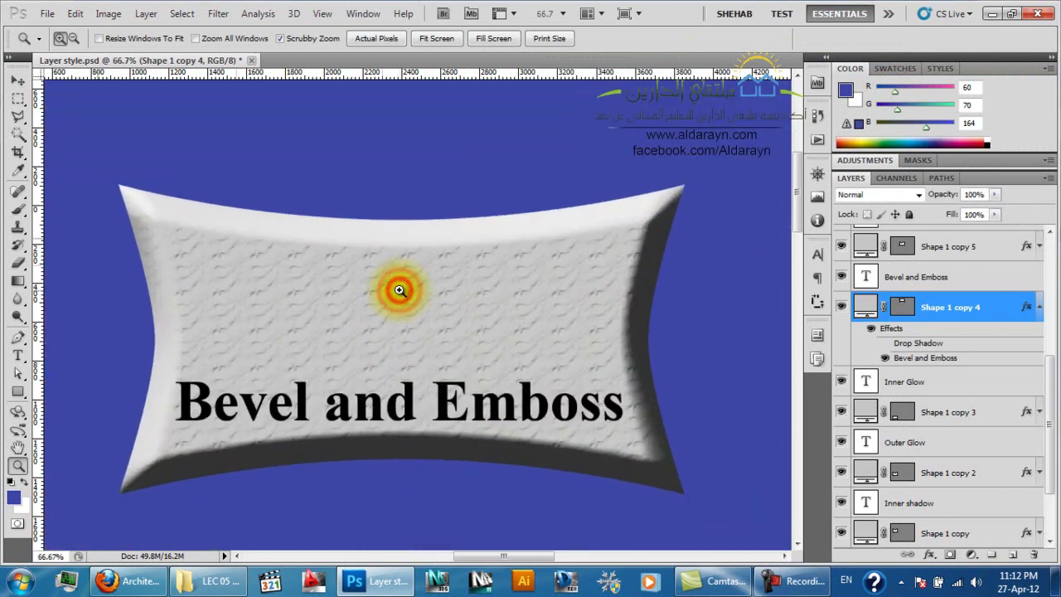
left_click(396, 290)
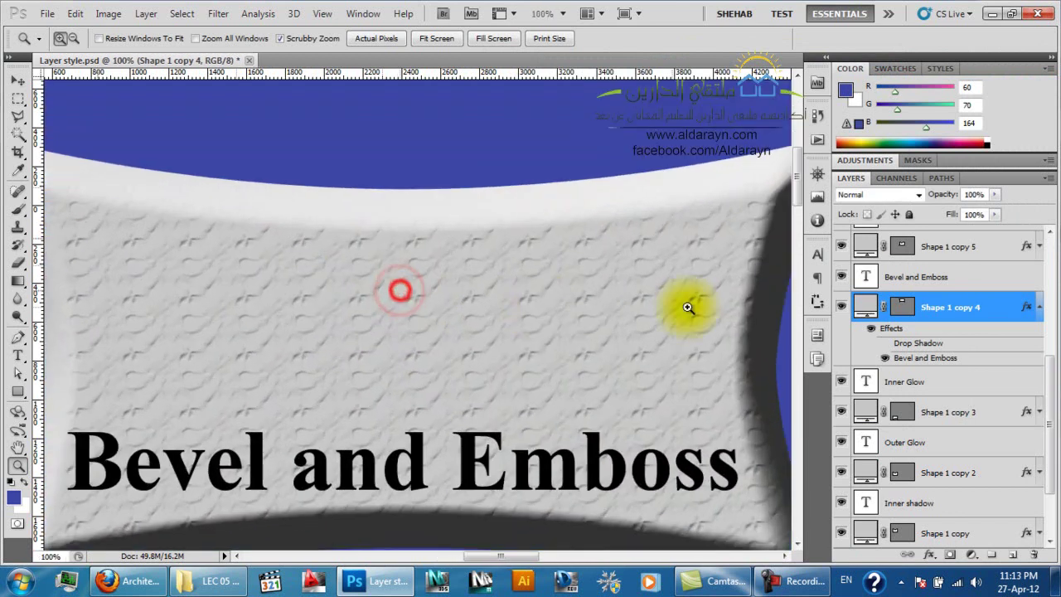
double_click(934, 361)
left_click(569, 234)
left_click(699, 132)
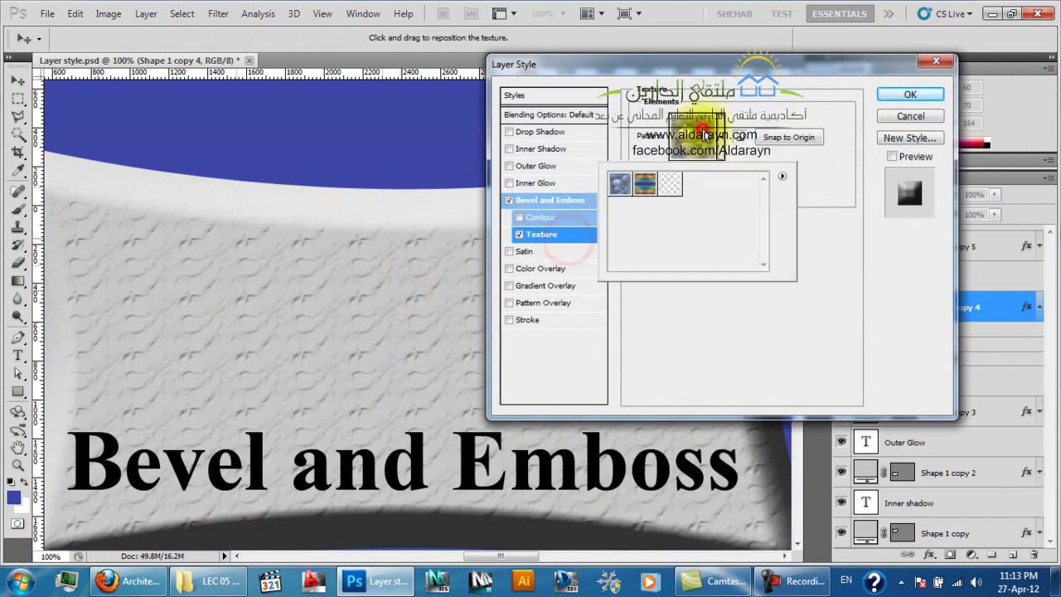
double_click(620, 183)
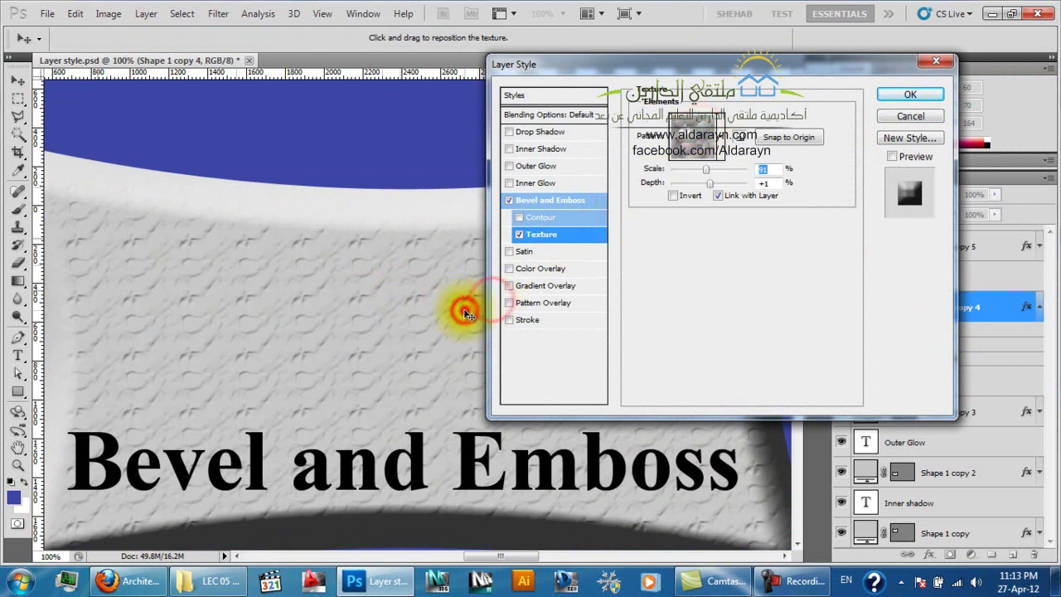
left_click(692, 141)
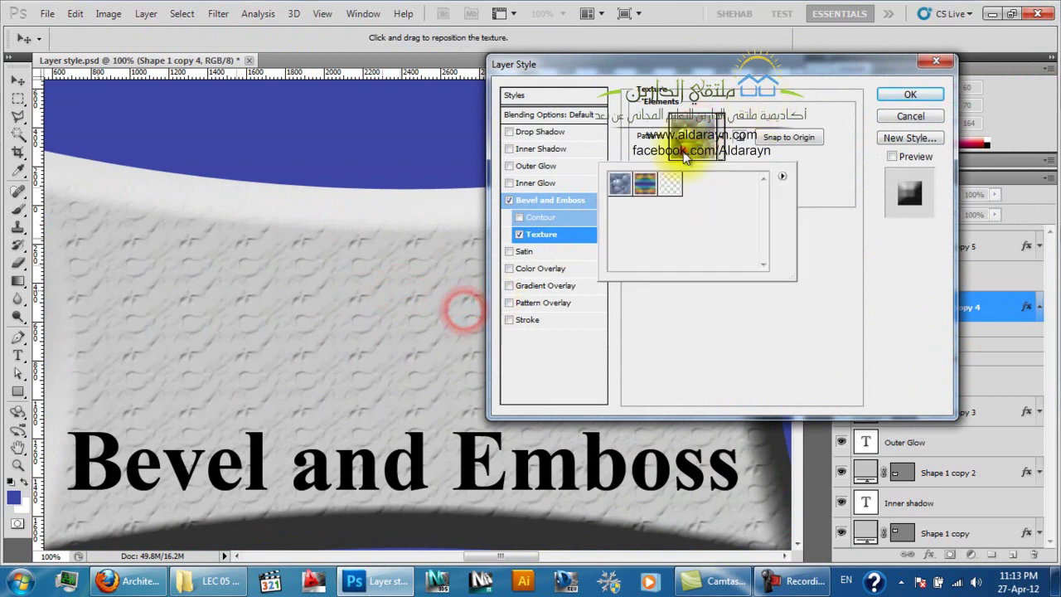
left_click(645, 187)
left_click(825, 208)
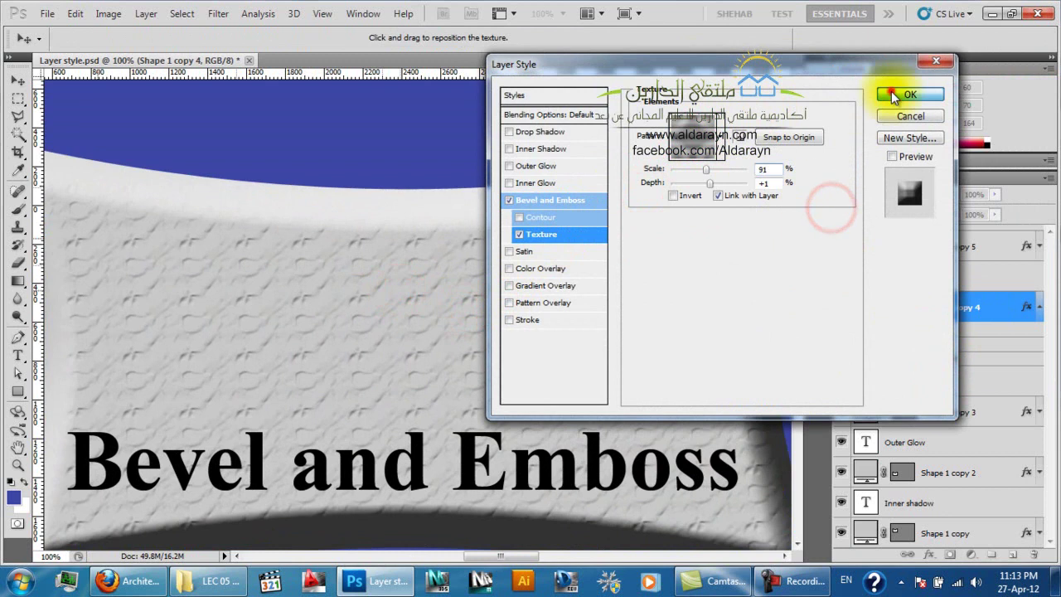
left_click(906, 94)
left_click_drag(701, 342, 676, 345)
Try the bevel texture unlinked from the layer, snapped to the origin, with scale 388% and more depth, and cancel
double_click(945, 358)
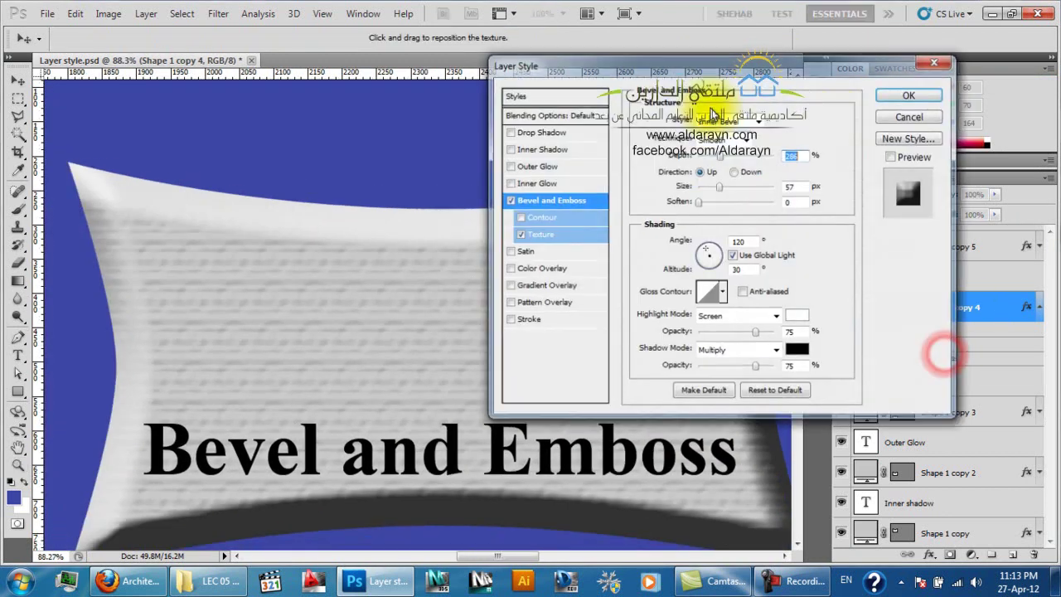
left_click(543, 235)
left_click_drag(427, 306, 414, 351)
left_click(726, 198)
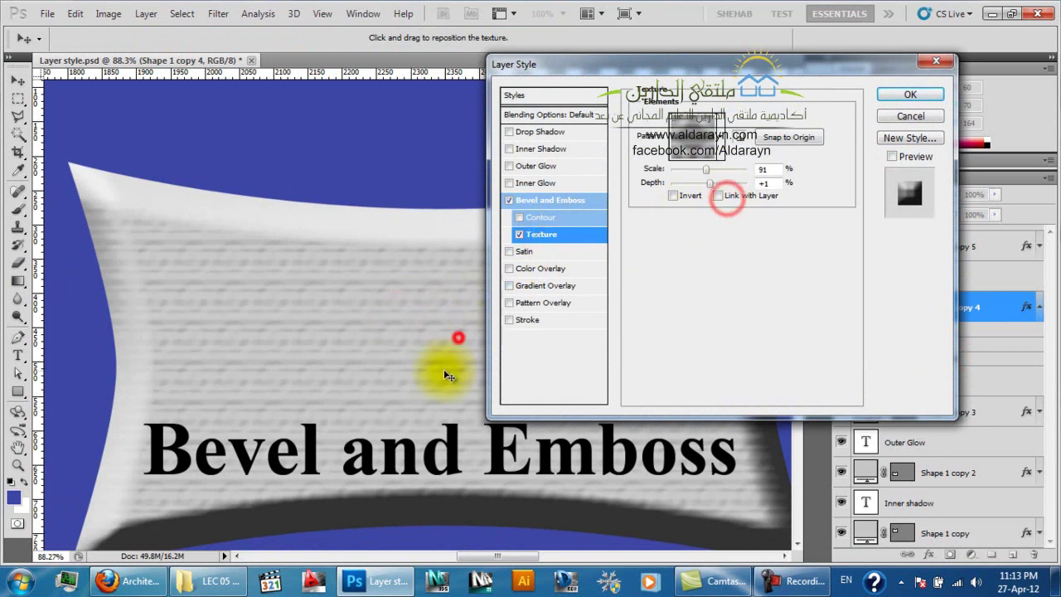
left_click_drag(706, 170, 727, 174)
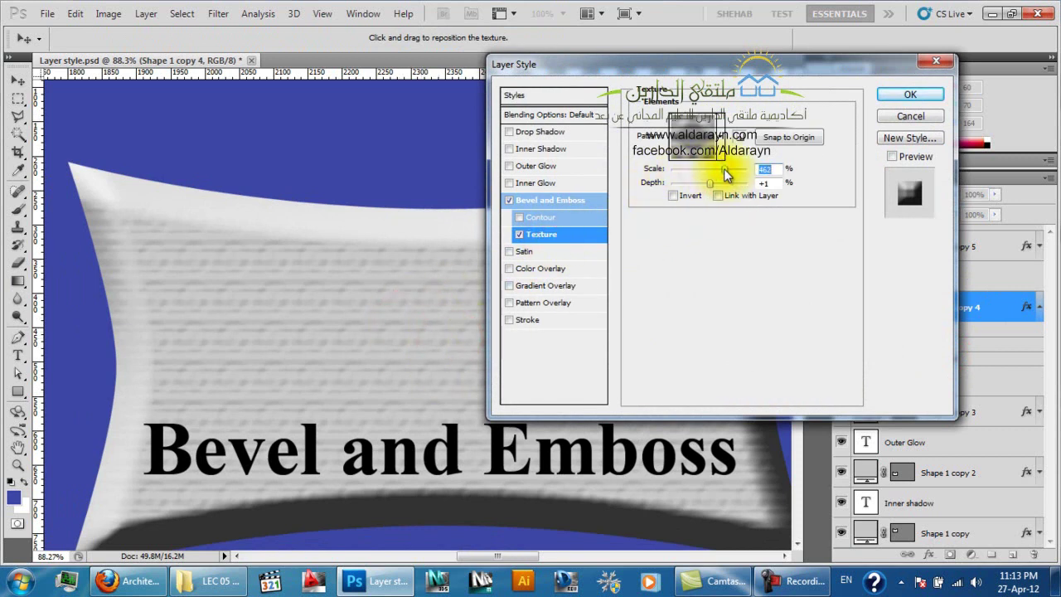
left_click(784, 232)
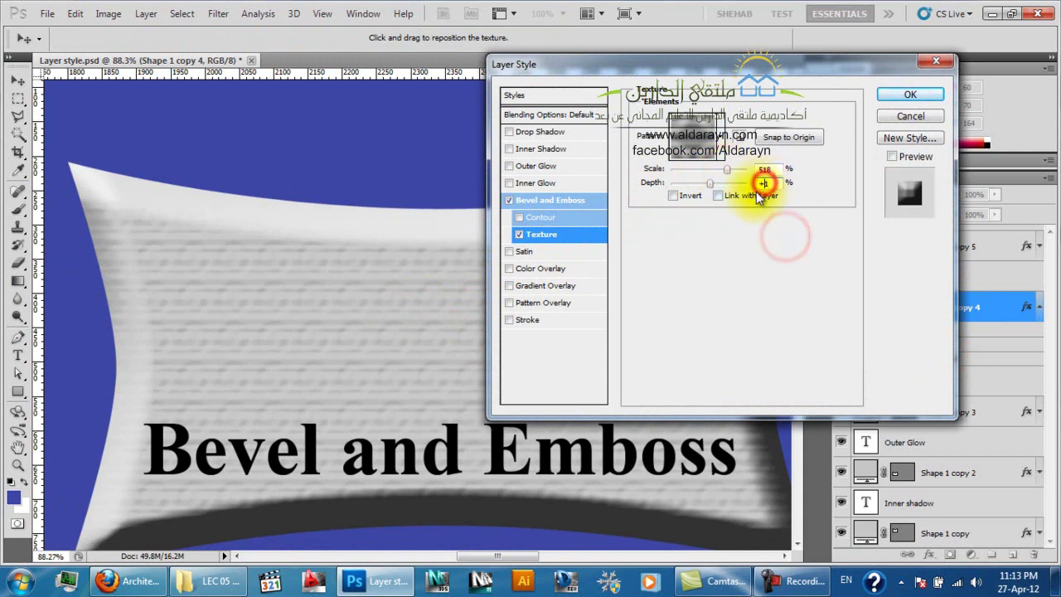
left_click(784, 139)
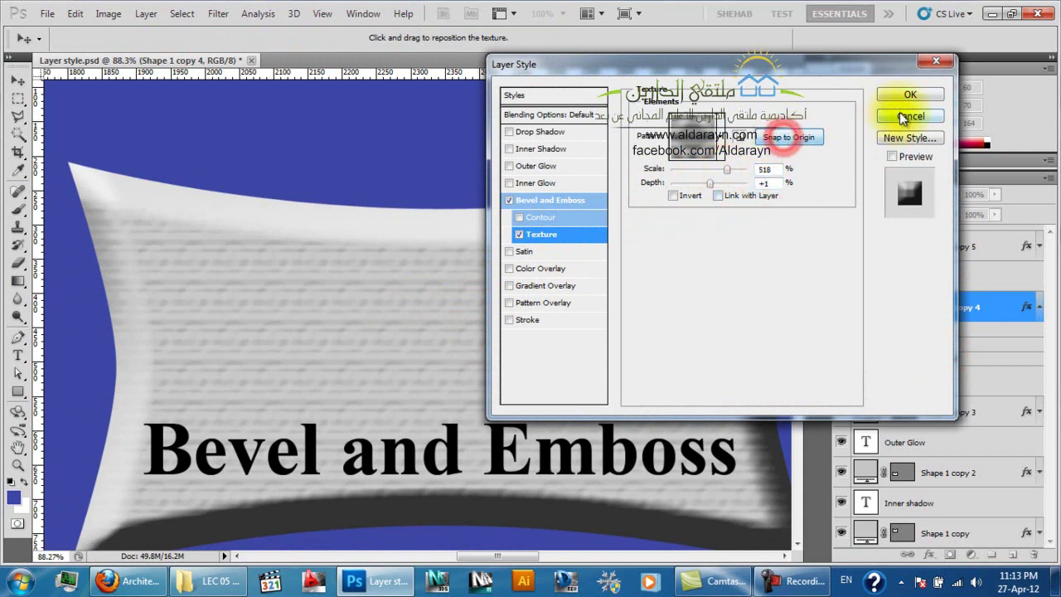
left_click_drag(728, 170, 716, 192)
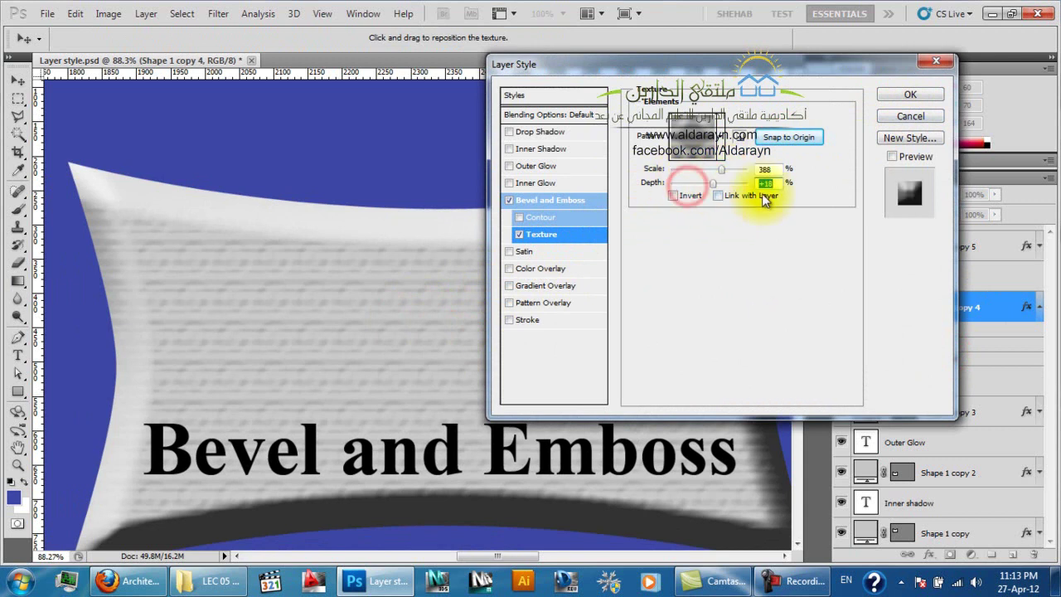
key("Return")
key("z")
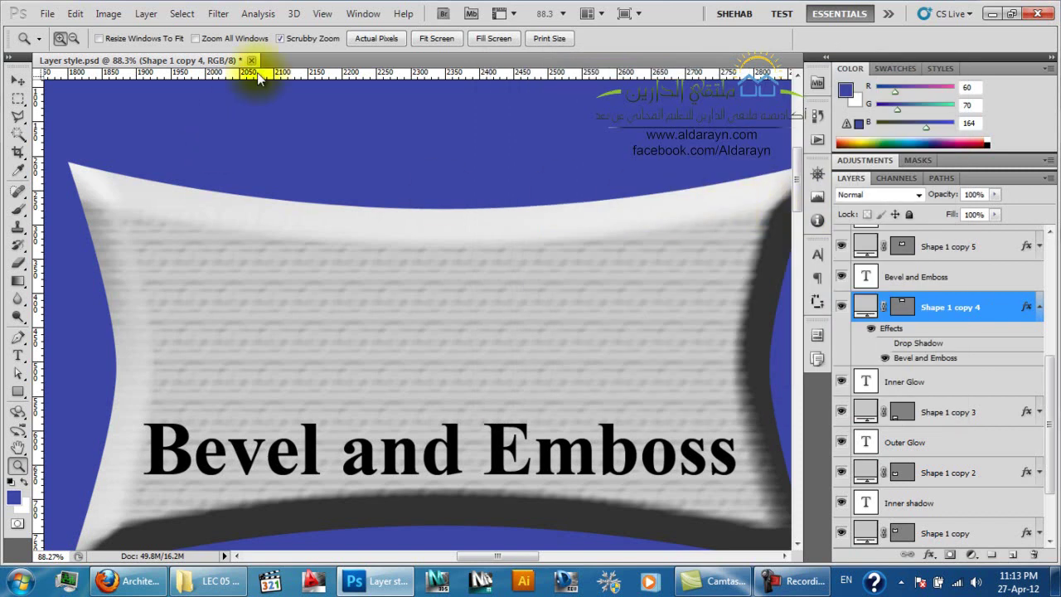
Close Layer style.psd without saving the changes and exit Photoshop
left_click(251, 61)
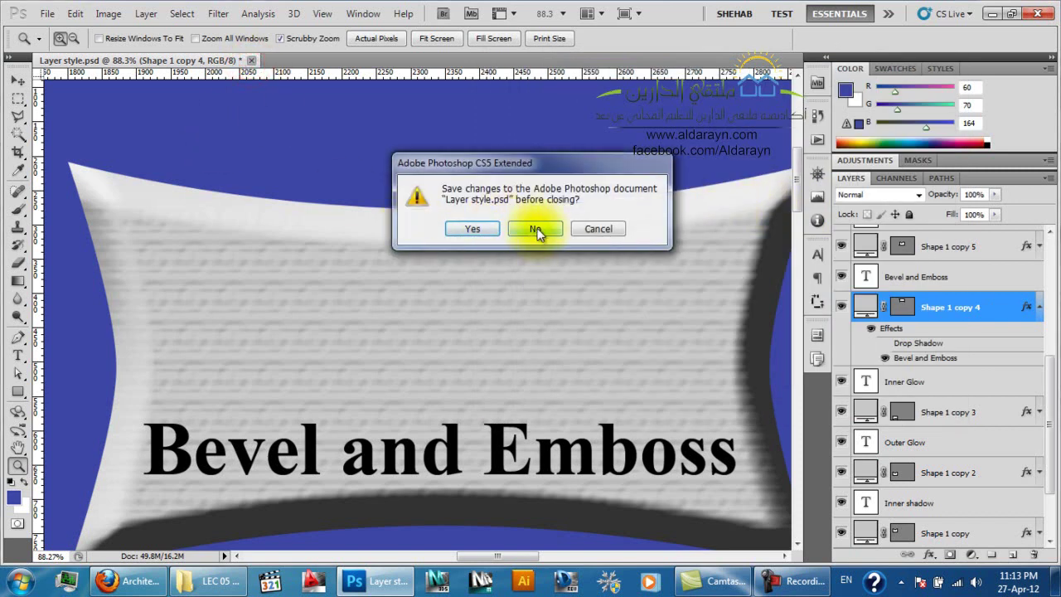
left_click(535, 228)
left_click(1035, 13)
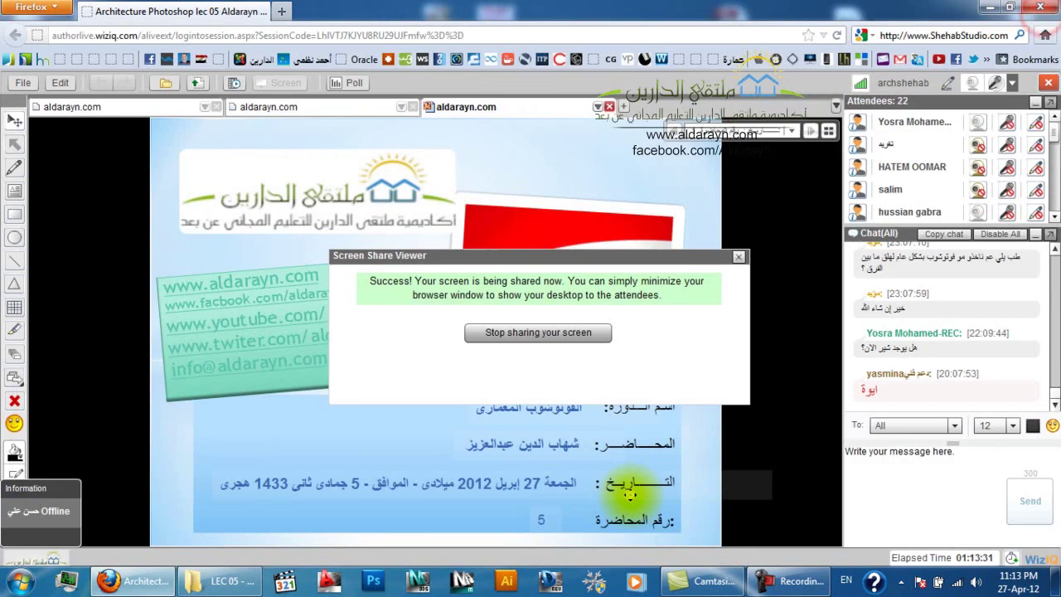
Restart Photoshop and open Layer style.psd from the "LEC 05 - 27 April, 2012" folder in it
left_click(373, 582)
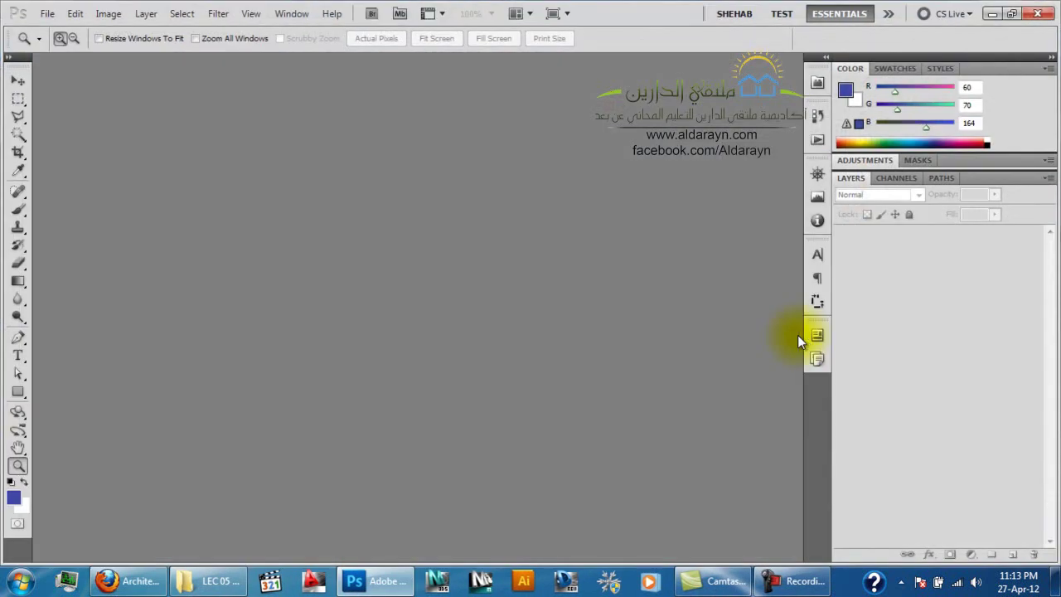
left_click(191, 585)
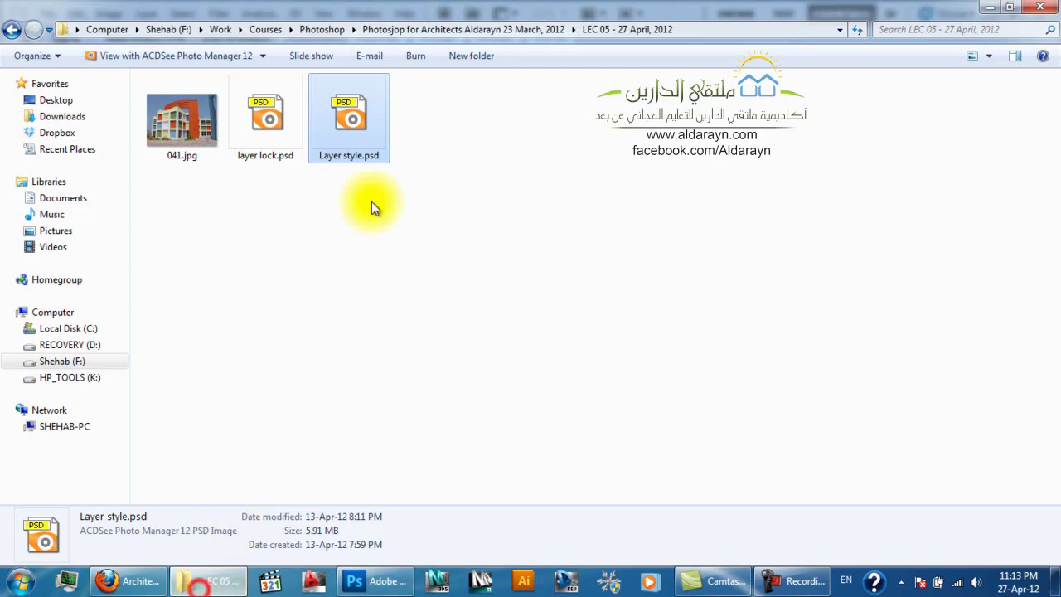
left_click_drag(347, 122, 457, 317)
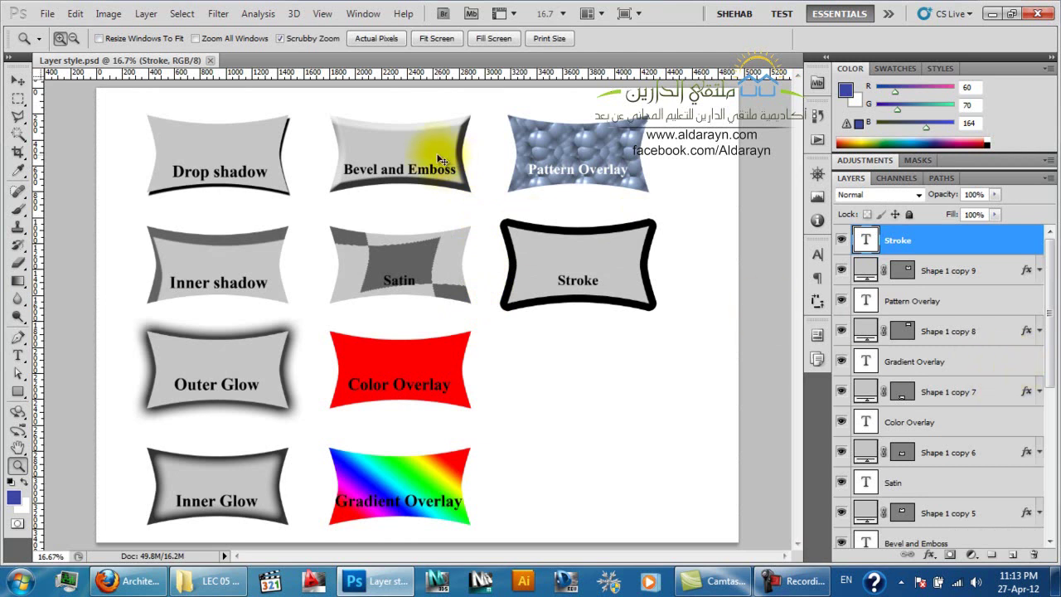
Open the layer style of the Bevel and Emboss shape, Shape 1 copy 4, and enable Texture under its bevel
key("v")
right_click(441, 157)
left_click(458, 162)
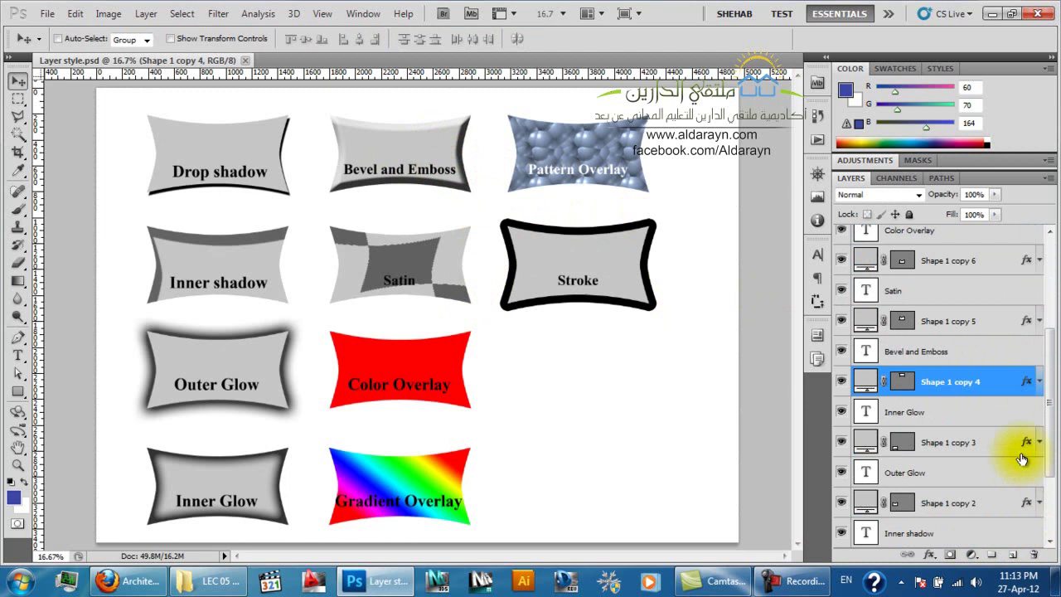
double_click(1026, 383)
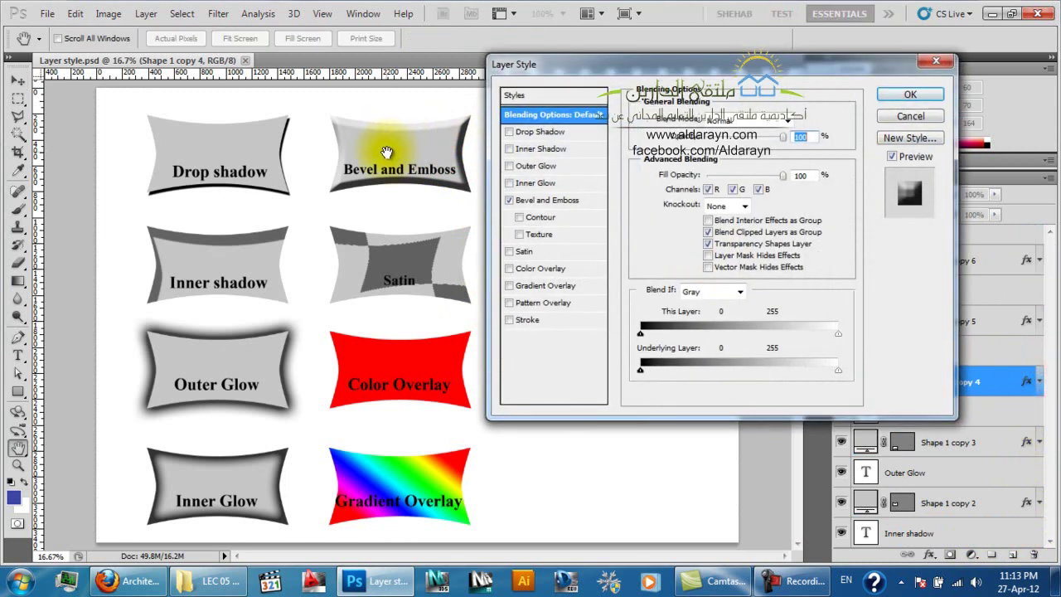
key("ctrl+plus")
key("ctrl+plus")
key("ctrl+plus")
left_click_drag(404, 147, 326, 403)
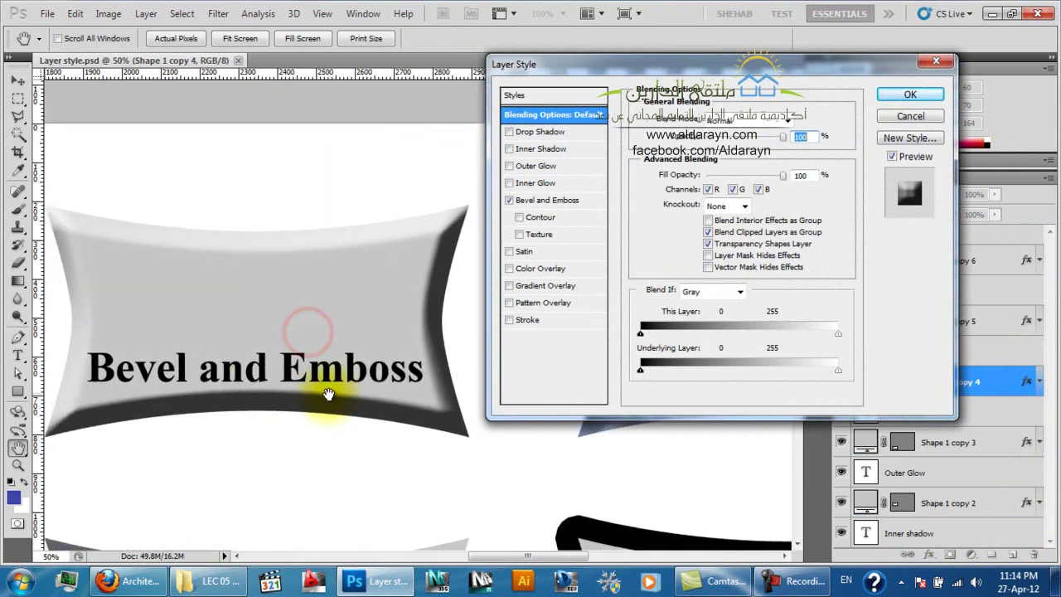
left_click(550, 238)
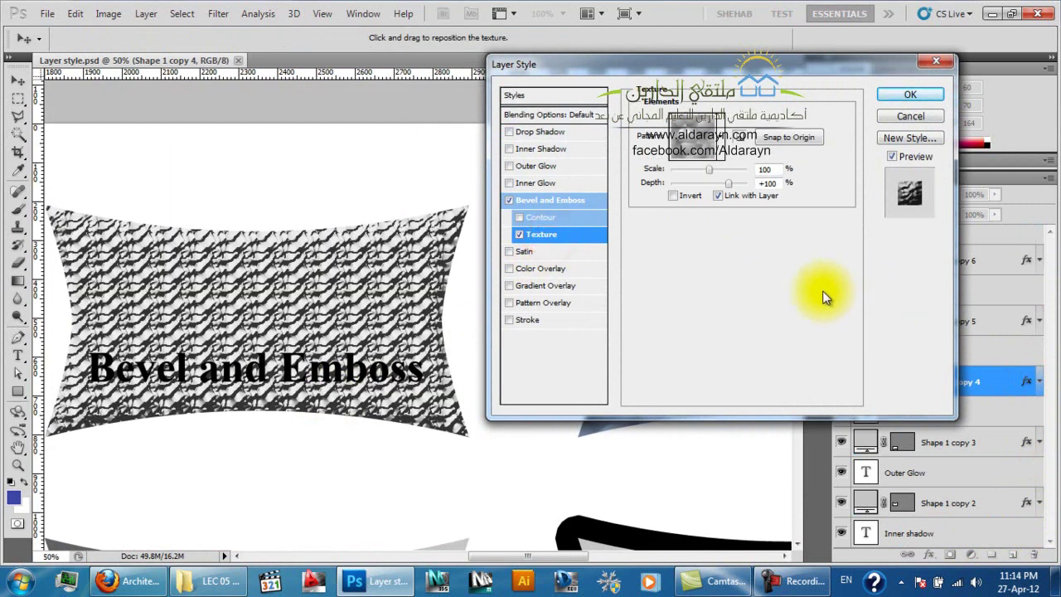
left_click(701, 154)
left_click(701, 154)
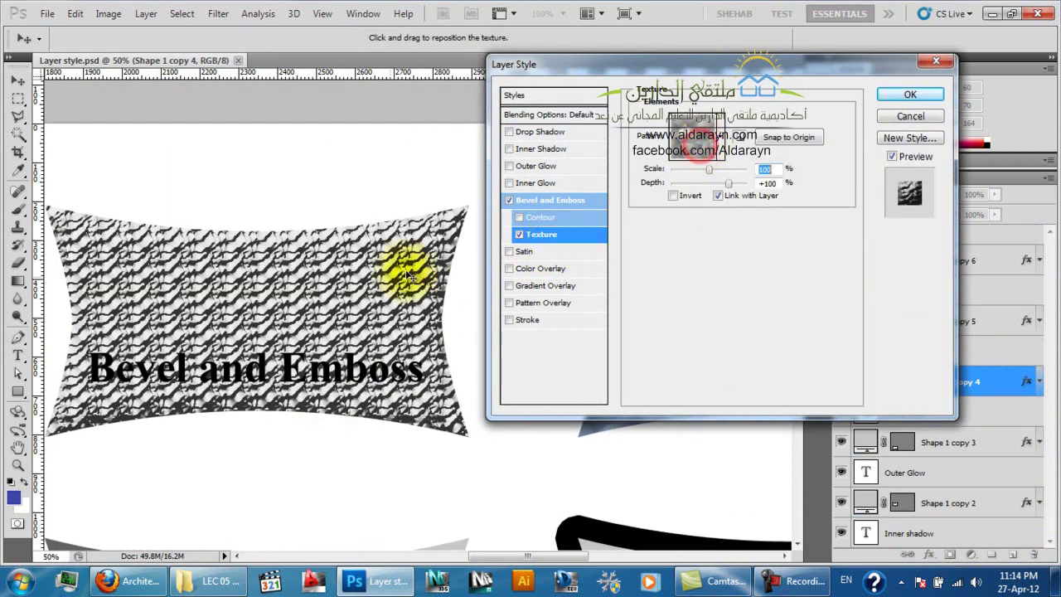
Shift the bevel texture within the shape, set its scale to 425% and depth to +10%, invert it, and apply the style
left_click_drag(350, 291, 396, 323)
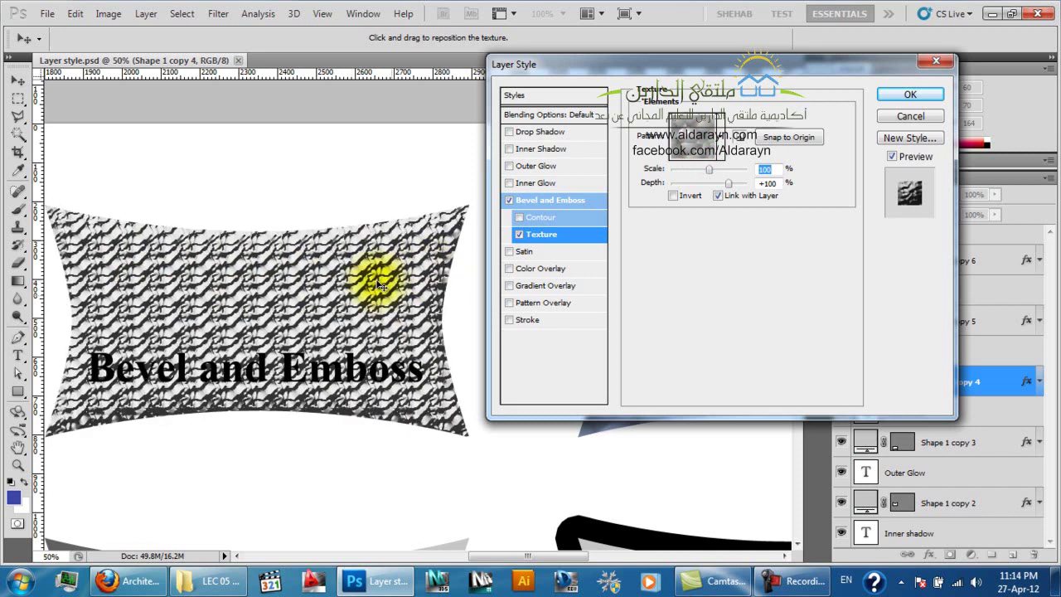
left_click_drag(211, 194, 304, 229)
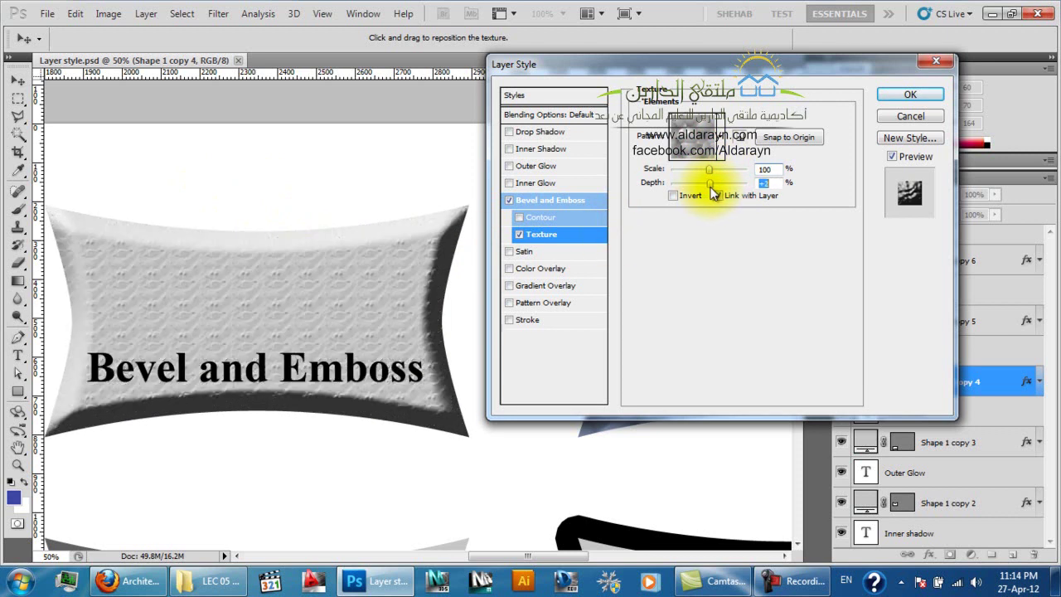
mouse_move(725, 184)
left_mouse_down()
mouse_move(677, 183)
mouse_move(746, 171)
mouse_move(723, 172)
left_mouse_up()
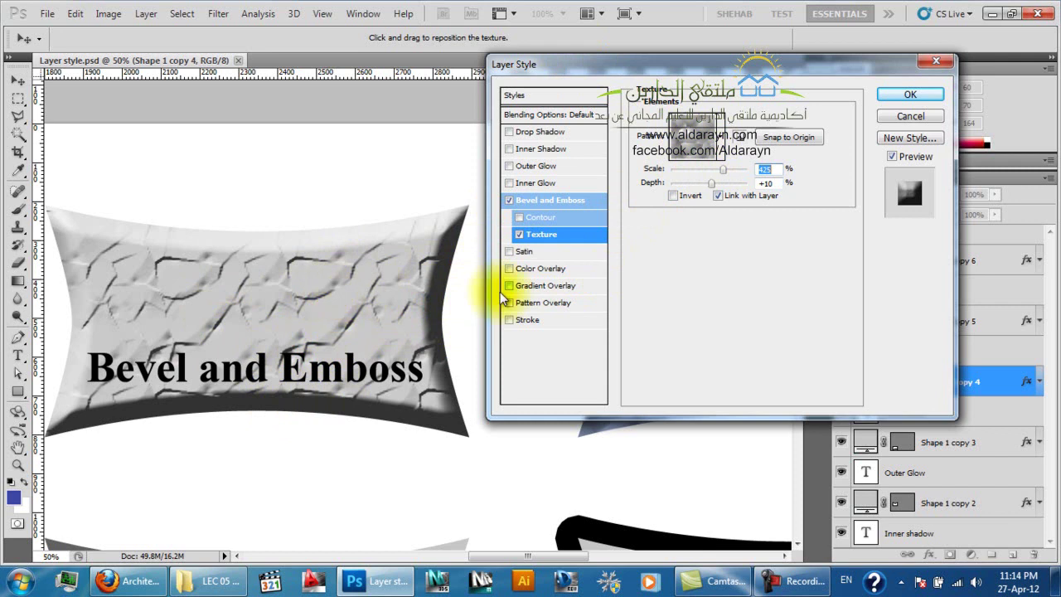
left_click(674, 196)
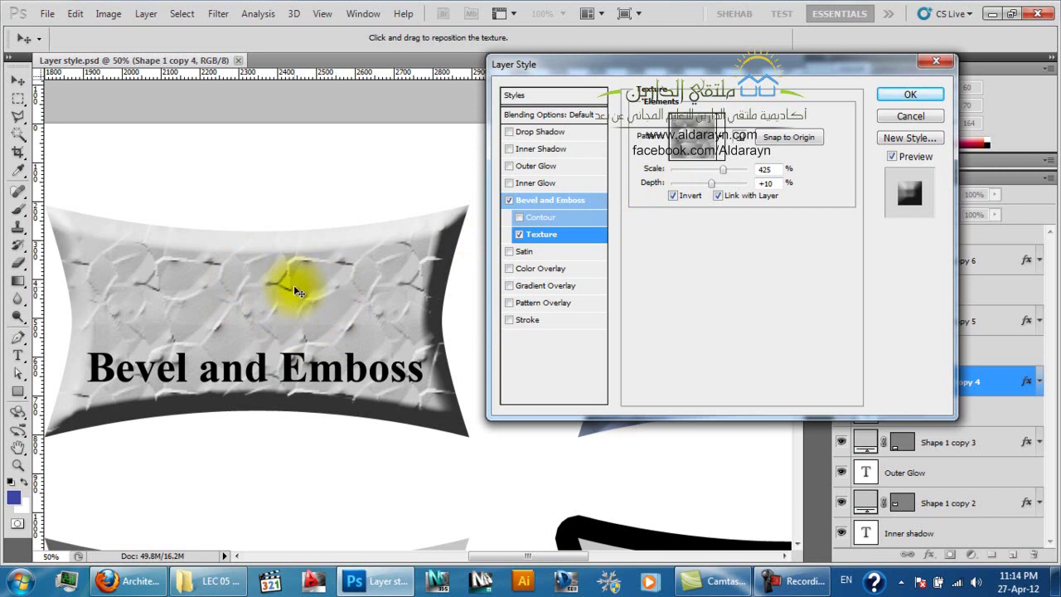
left_click(920, 95)
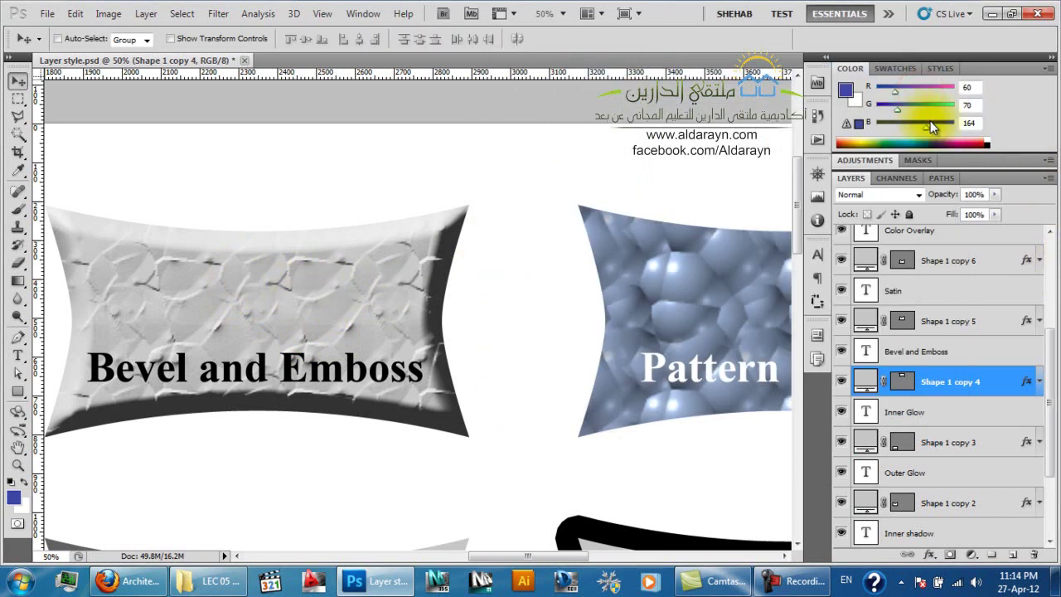
Open the Satin settings of Shape 1 copy 5 and move the dialog clear of the Satin shape
key("ctrl+minus")
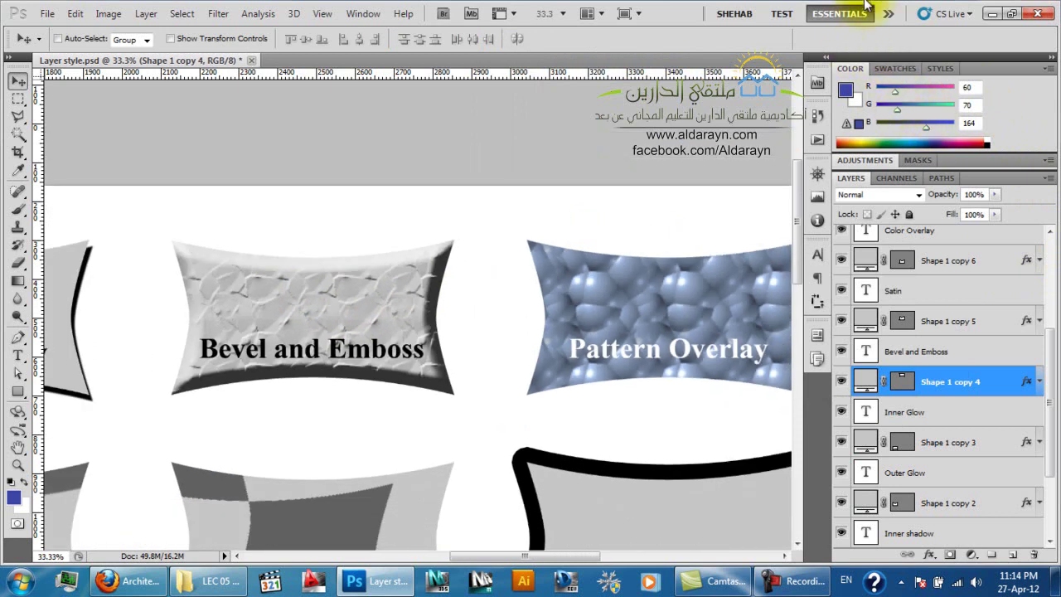
mouse_move(398, 374)
left_mouse_down()
mouse_move(517, 301)
mouse_move(532, 210)
left_mouse_up()
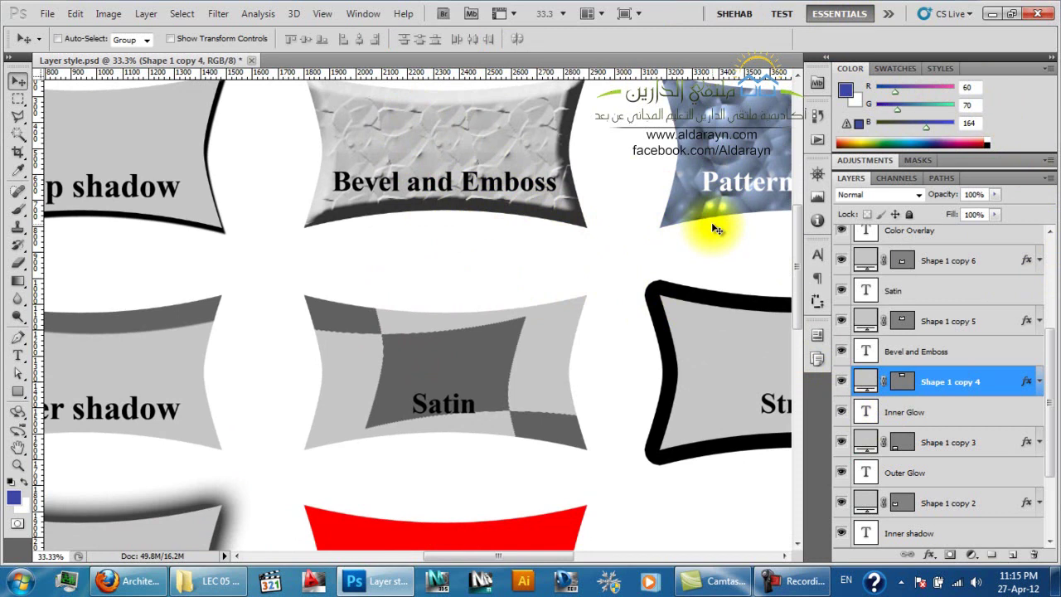
left_click(1015, 323)
double_click(1015, 325)
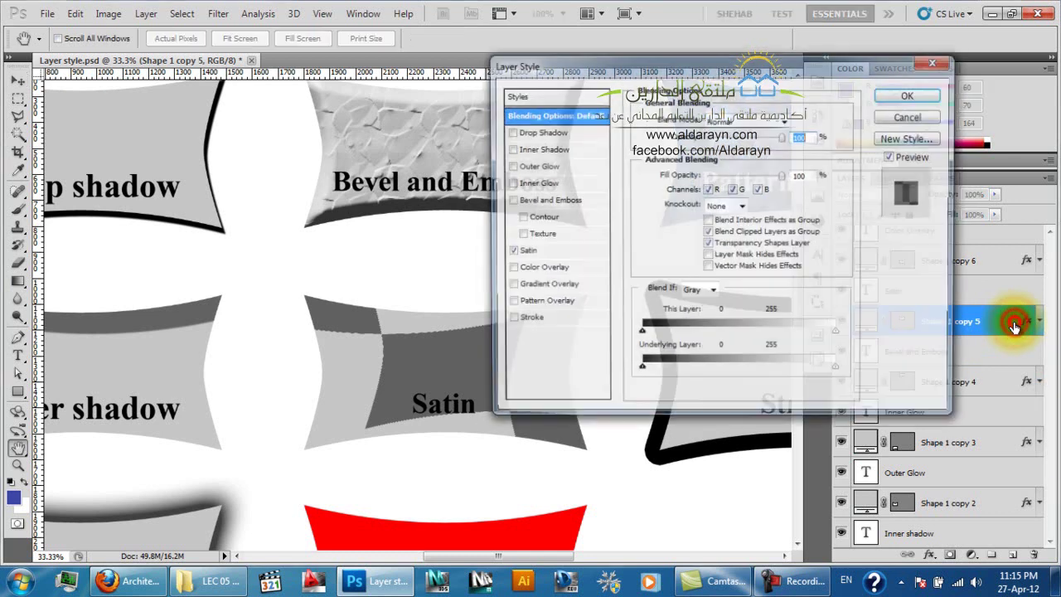
left_click(543, 253)
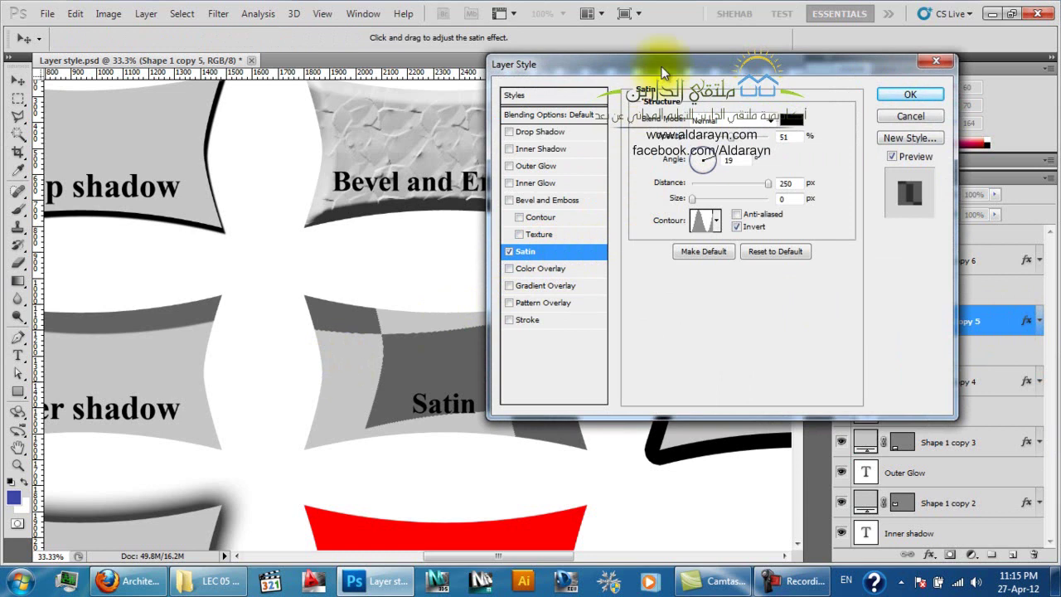
left_click_drag(662, 68, 793, 19)
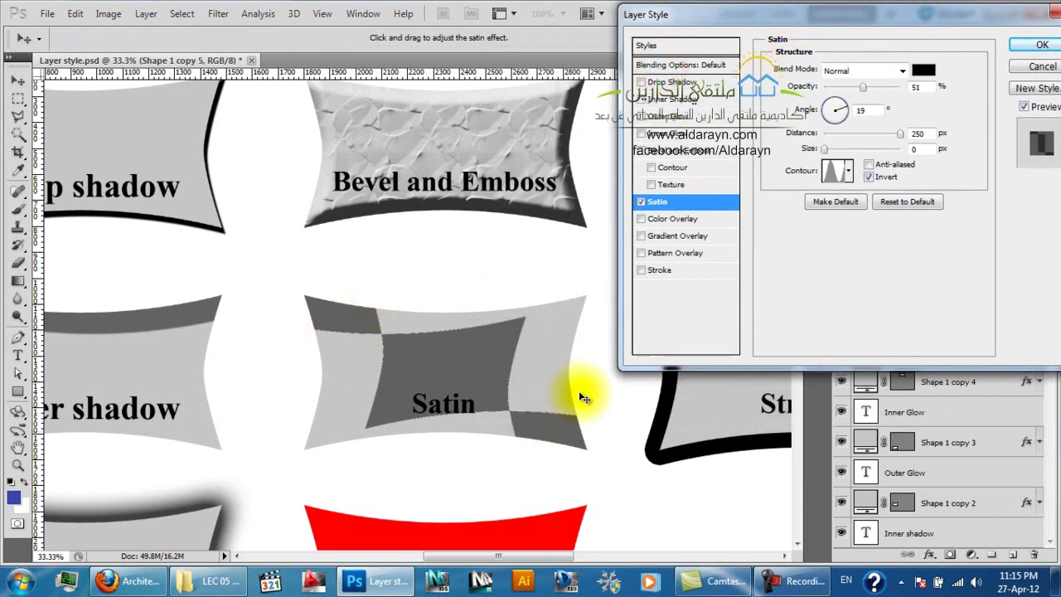
Set the satin opacity to 52% and size to 65 px, and choose the linear contour
left_click_drag(865, 91, 864, 87)
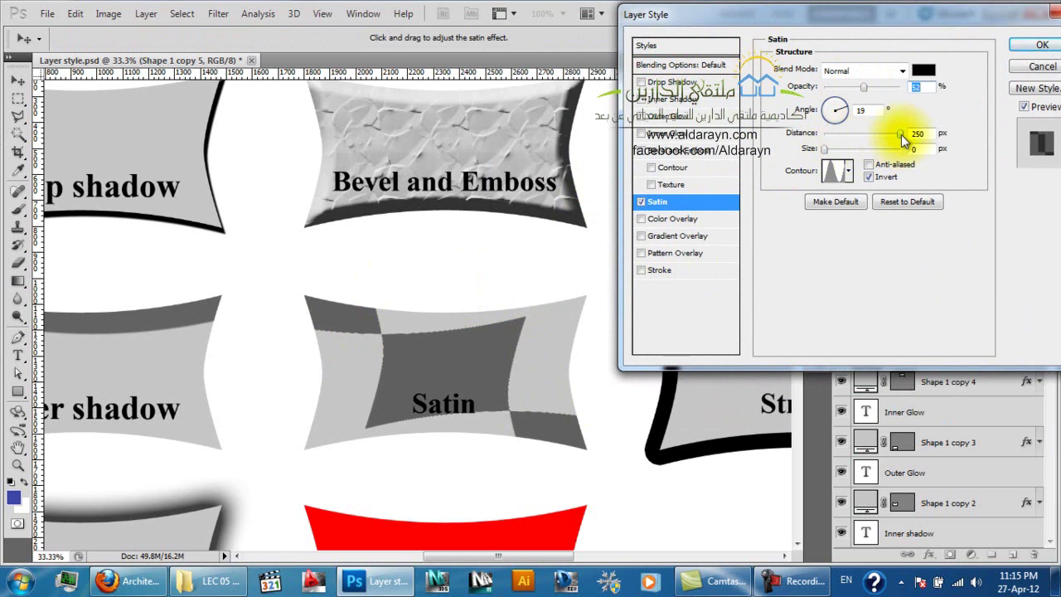
left_click_drag(826, 149, 847, 151)
left_click(849, 170)
left_click(763, 206)
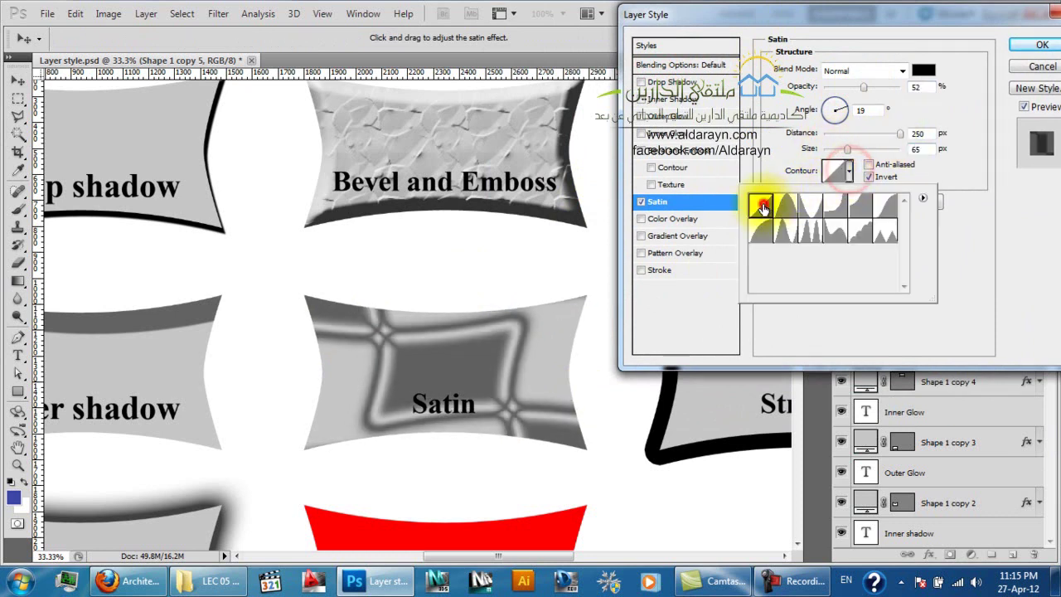
Reduce the satin size to 0 px, shift the effect on the shape, and set its angle to 51°
left_click(847, 149)
left_click_drag(847, 149, 823, 151)
left_click_drag(378, 349, 486, 379)
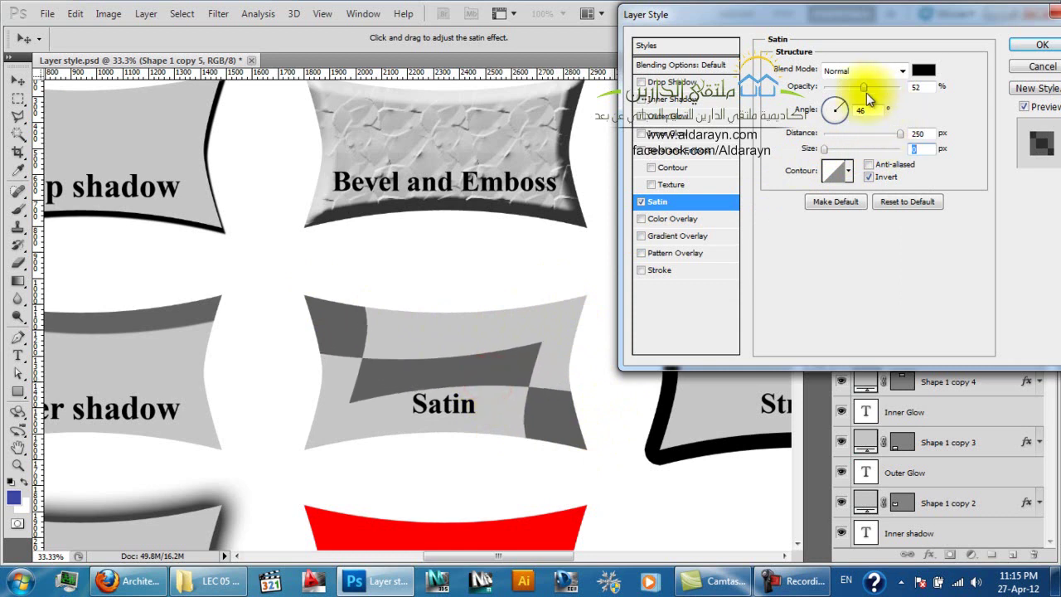
left_click(836, 116)
left_click_drag(842, 109, 835, 116)
left_click(835, 117)
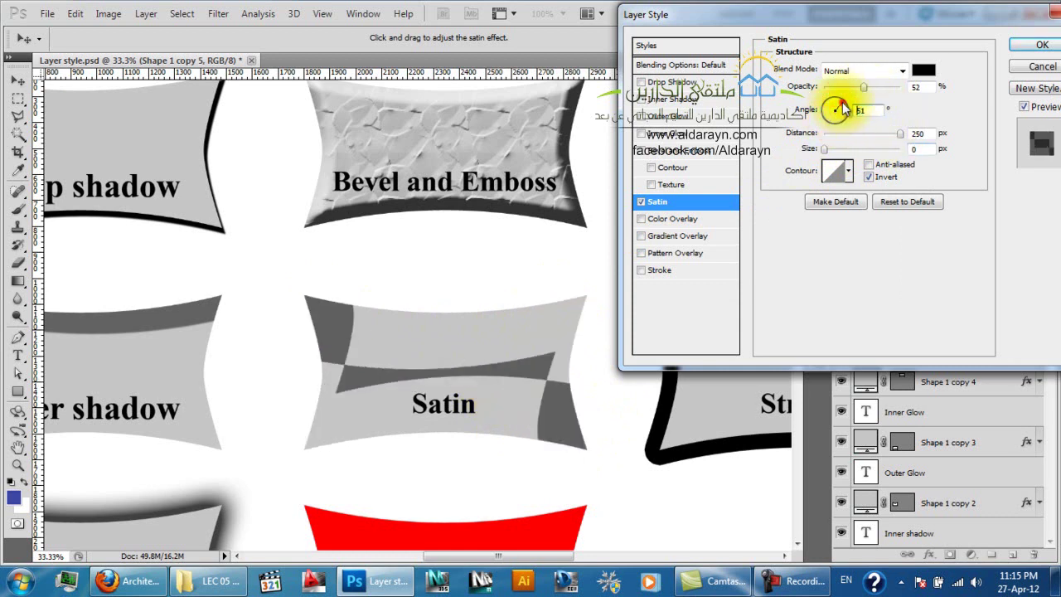
left_click(843, 108)
Set the satin opacity to 19%, distance to 122 px and size to 54 px, and apply the style
left_click_drag(864, 88, 843, 89)
left_click_drag(901, 133, 876, 134)
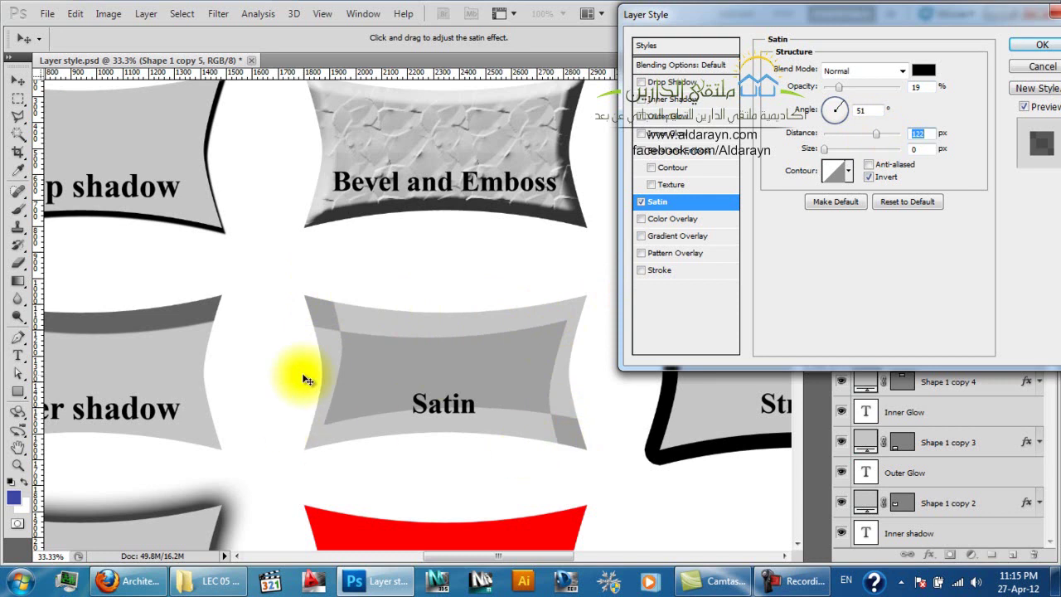
left_click_drag(838, 147, 851, 149)
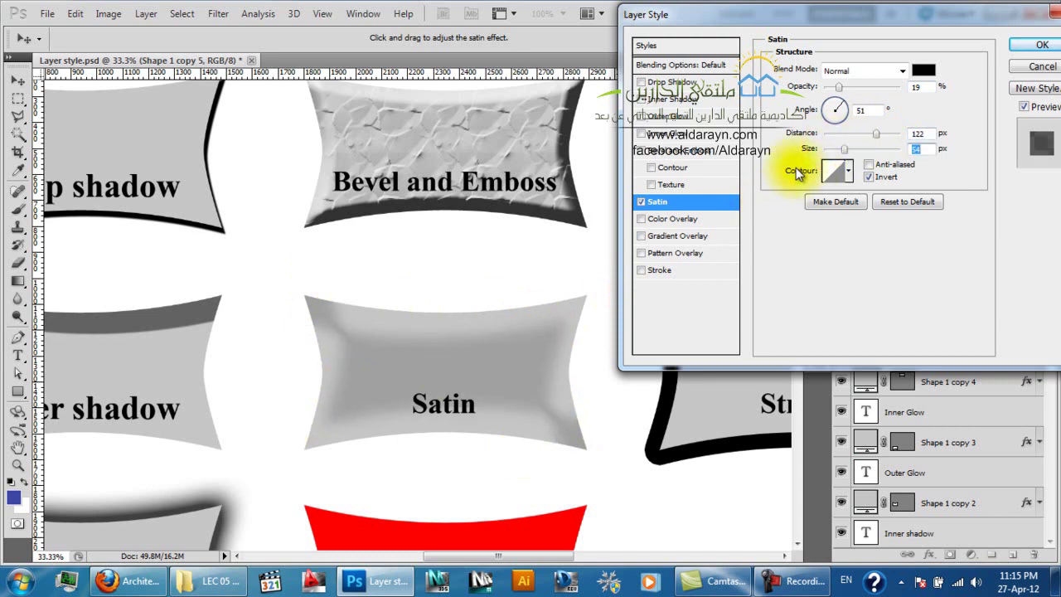
left_click(1024, 46)
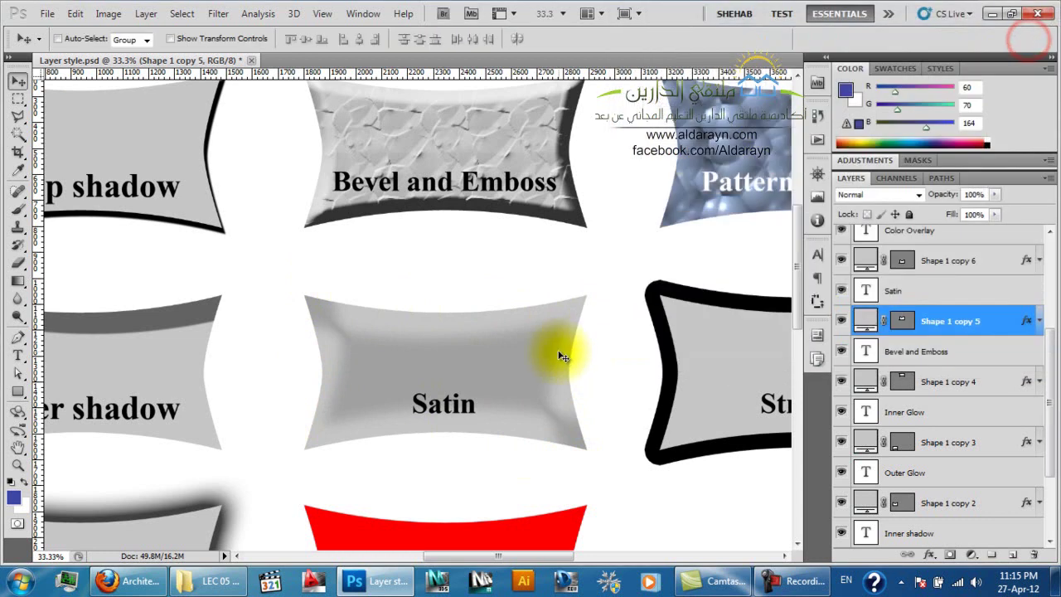
Open the Color Overlay settings of the red shape, Shape 1 copy 6
scroll(510, 344, "down", 3)
scroll(510, 344, "down", 4)
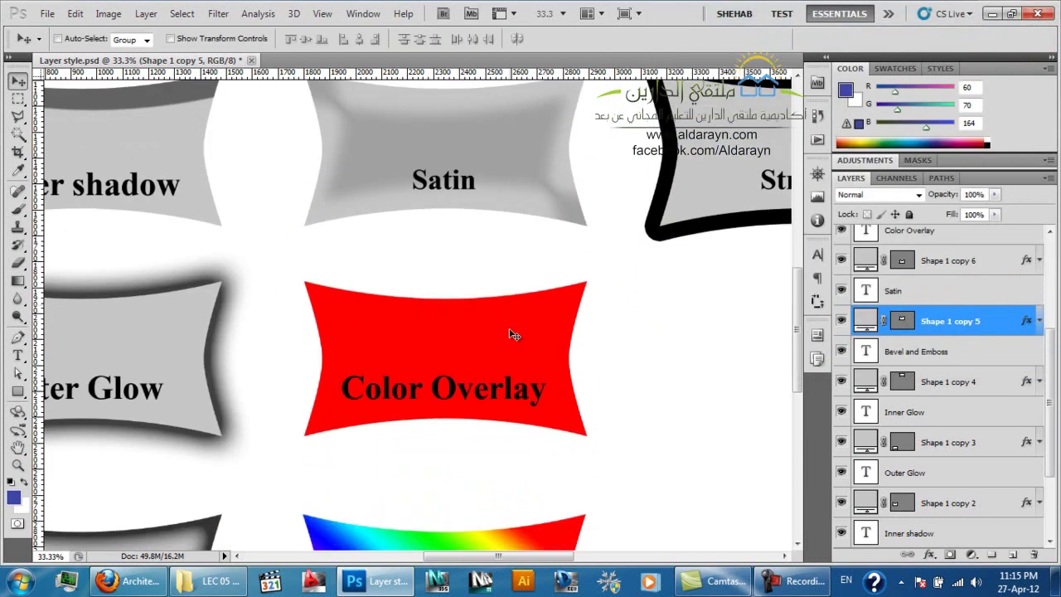
scroll(591, 338, "down", 2)
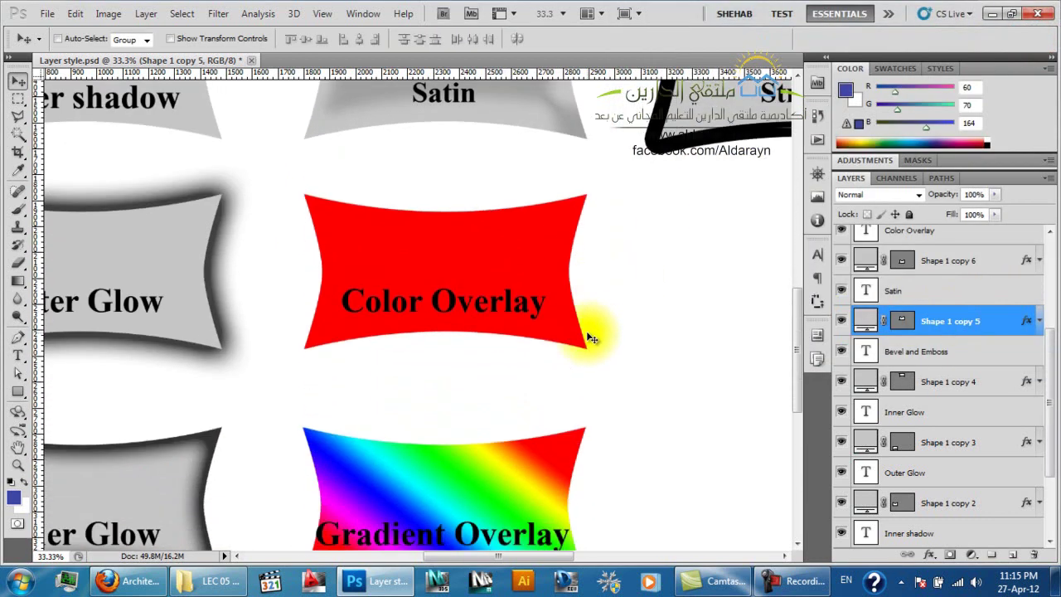
scroll(591, 338, "down", 2)
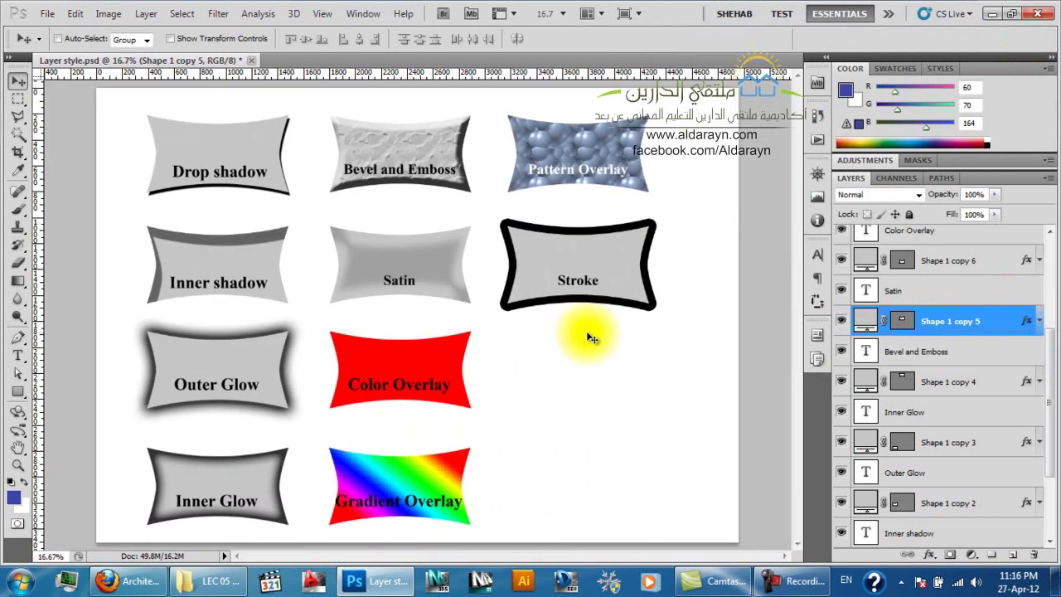
left_click_drag(1055, 355, 1056, 253)
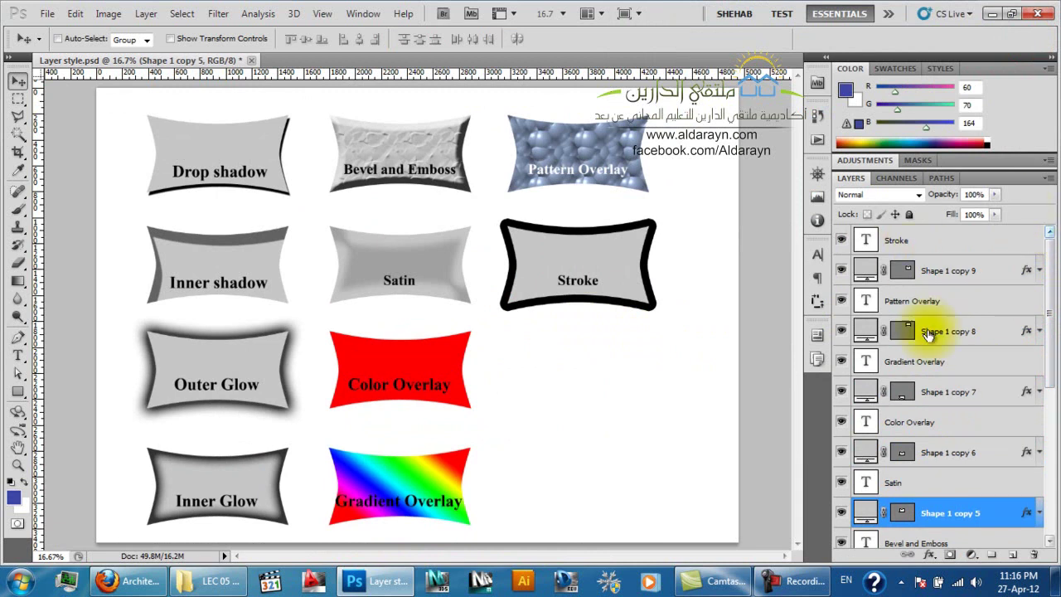
double_click(1026, 452)
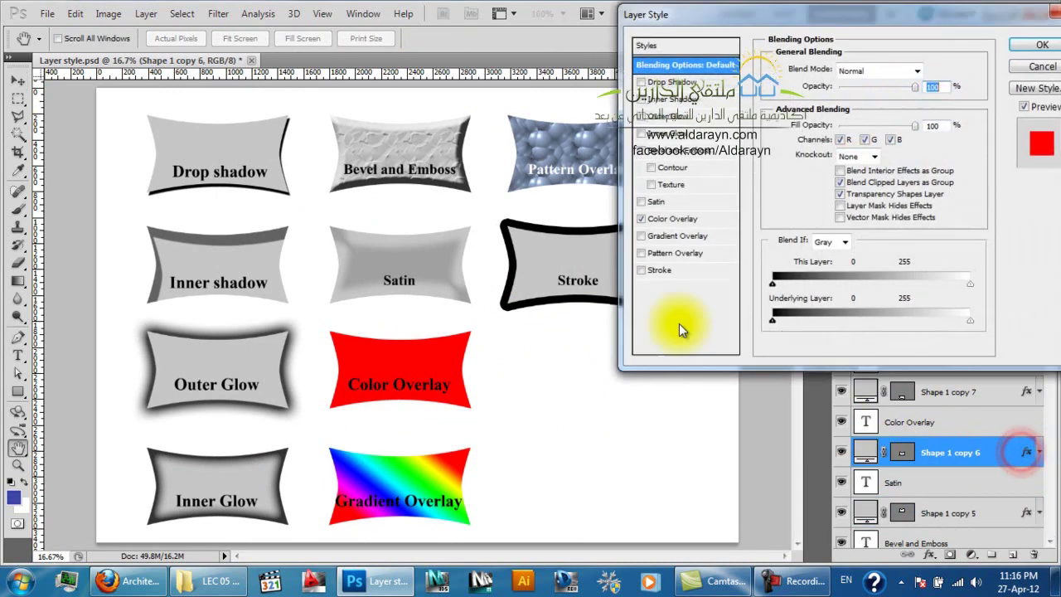
left_click(680, 220)
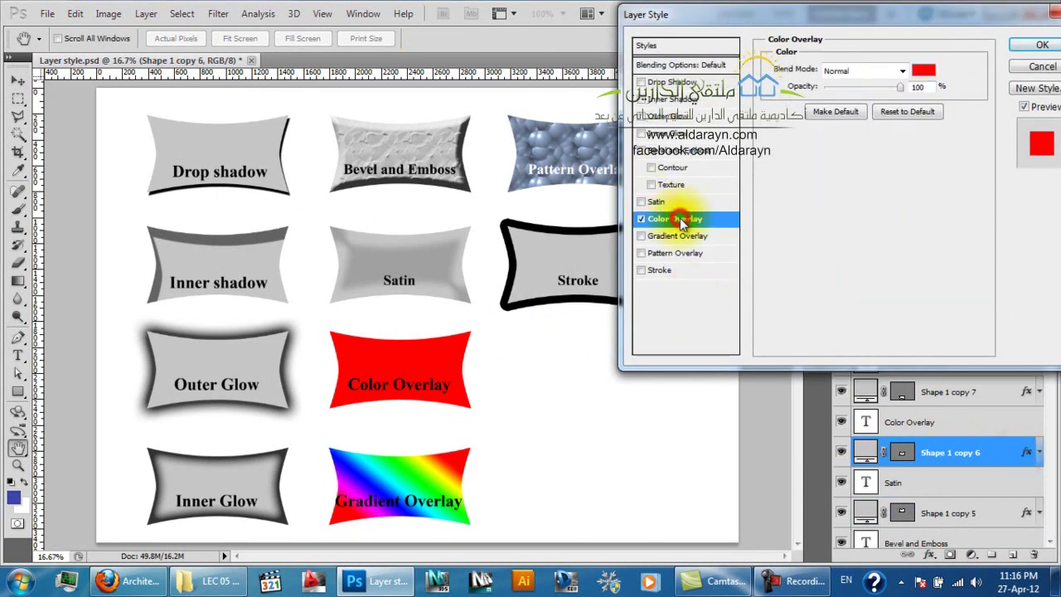
Try blue and other hues for the overlay, choose magenta #f600ff, and apply the style
left_click(924, 70)
left_click(771, 196)
left_click_drag(849, 170, 835, 95)
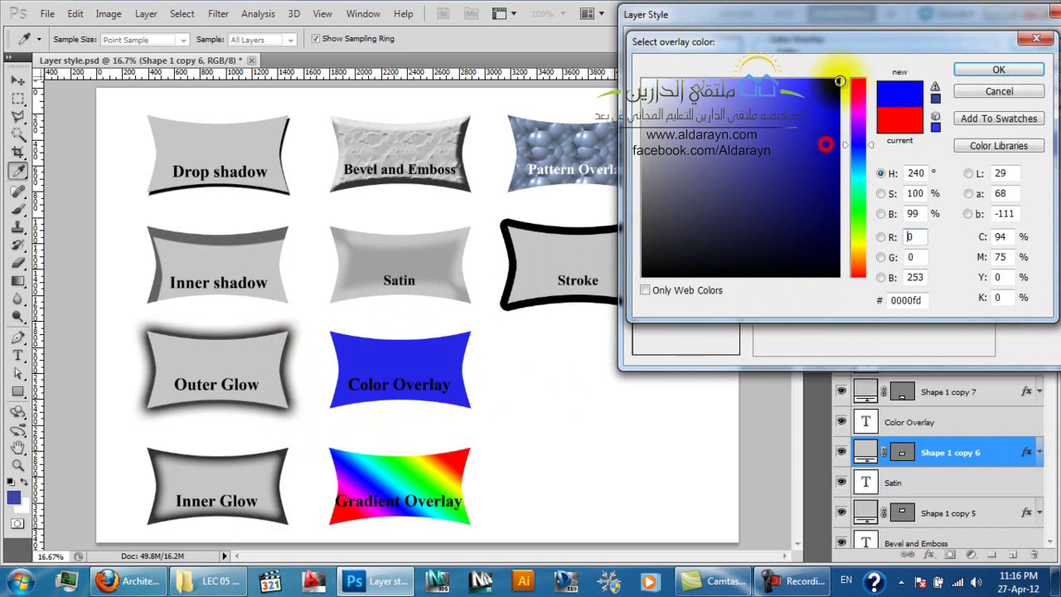
left_click(846, 208)
left_click_drag(847, 134, 856, 217)
left_click_drag(857, 160, 861, 119)
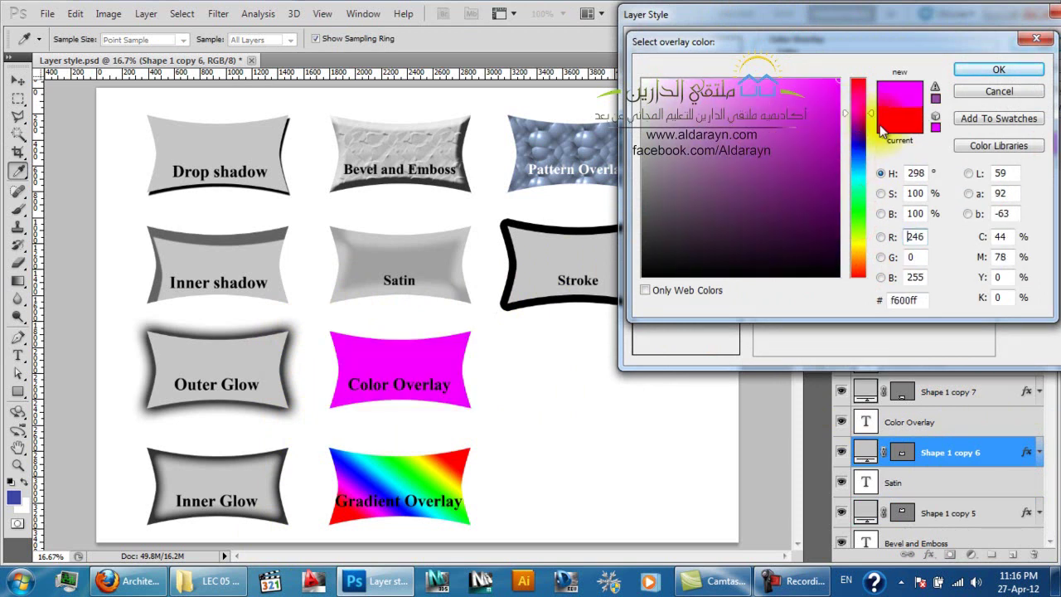
left_click(999, 69)
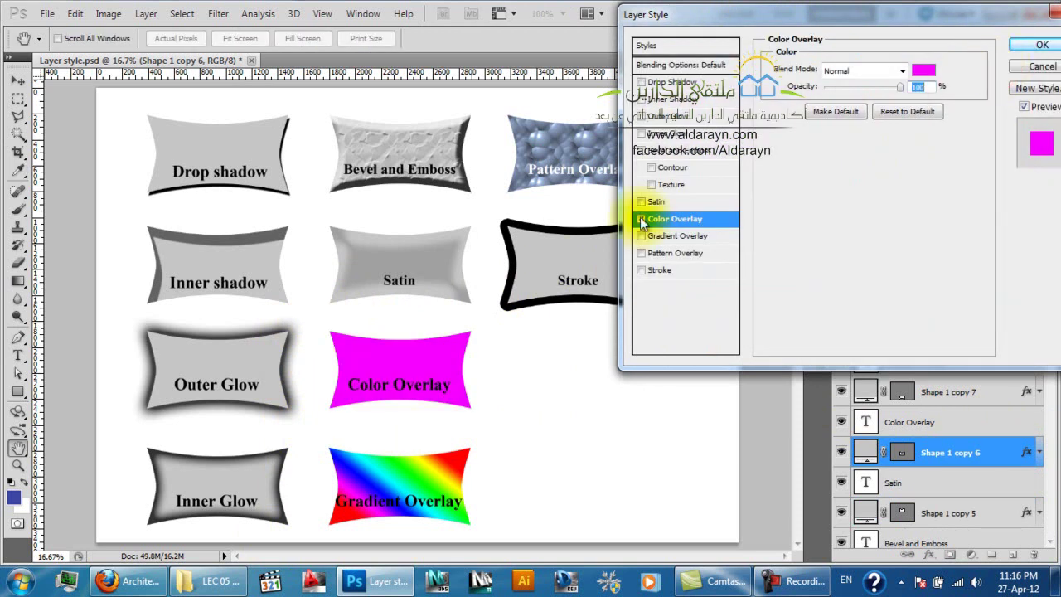
left_click(1037, 45)
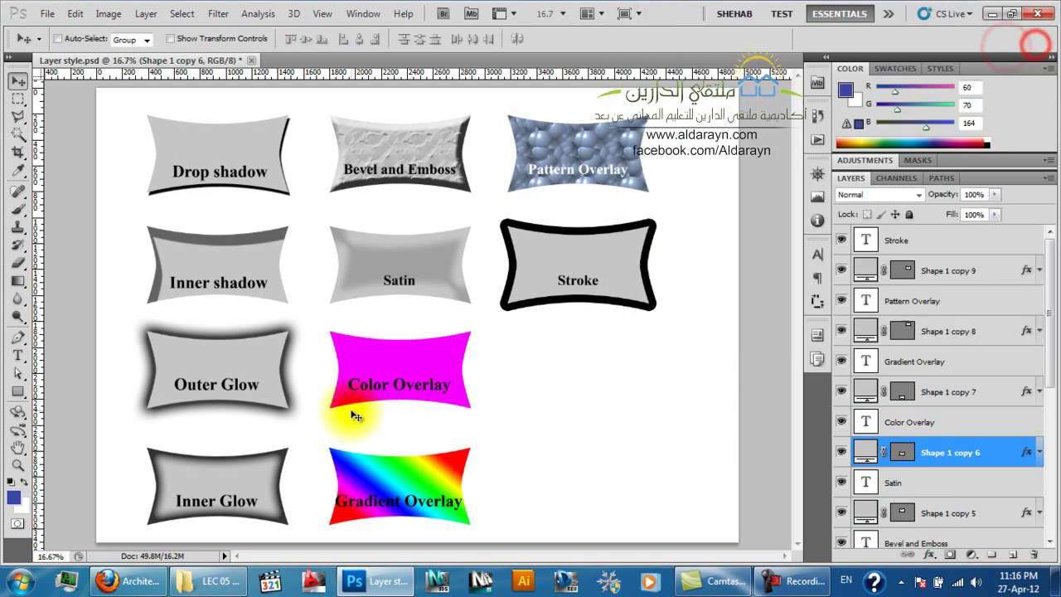
Open layer lock.psd from the LEC 05 folder as a second document
left_click(183, 585)
left_click_drag(273, 125, 540, 58)
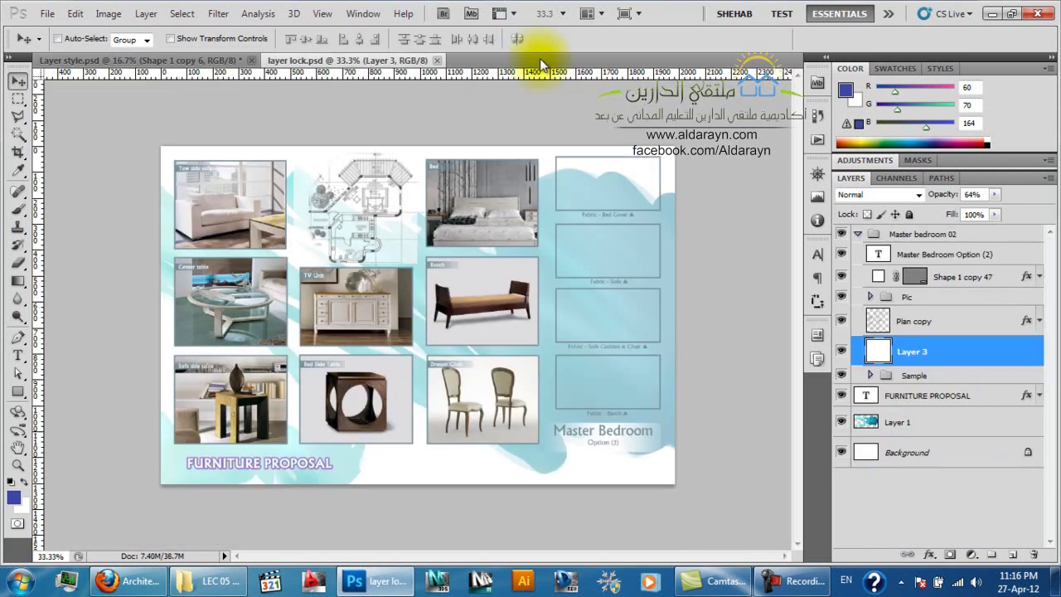
Apply a red Color Overlay in Normal mode with reduced opacity to the bench picture, layer Background copy 19
right_click(450, 285)
left_click(480, 331)
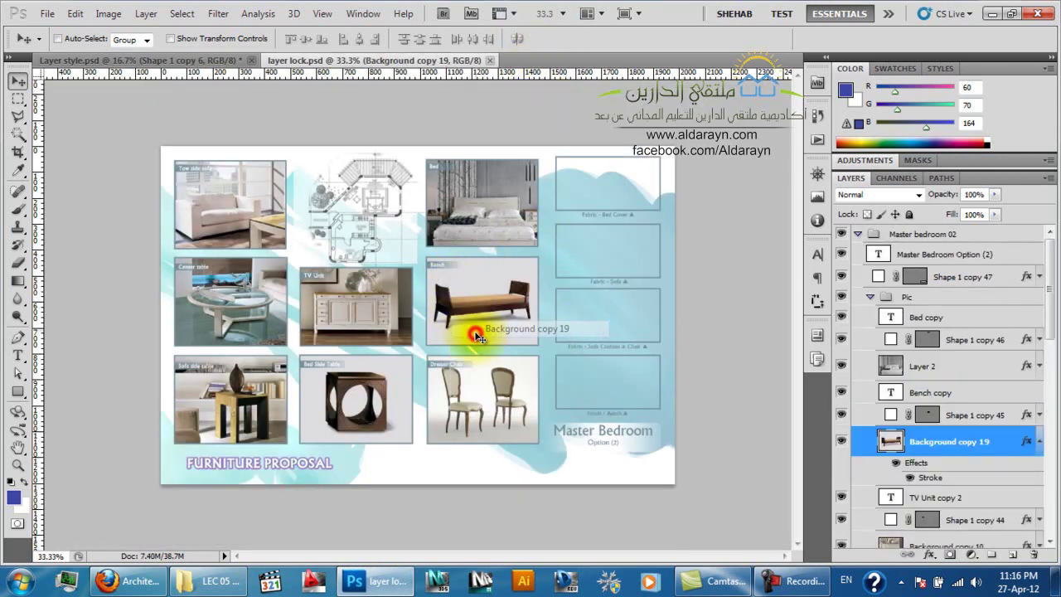
double_click(1027, 441)
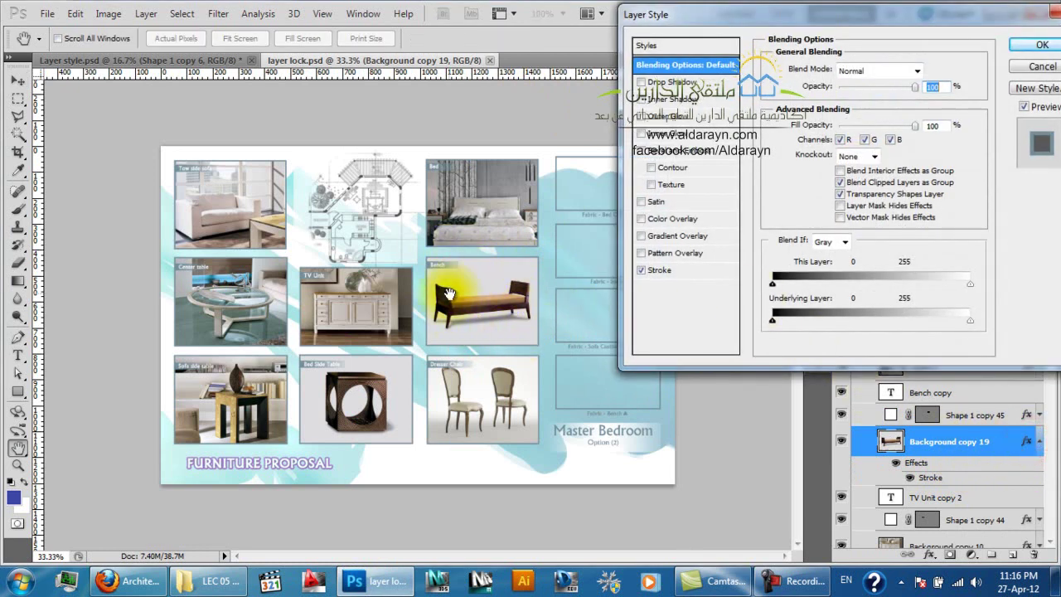
left_click(673, 219)
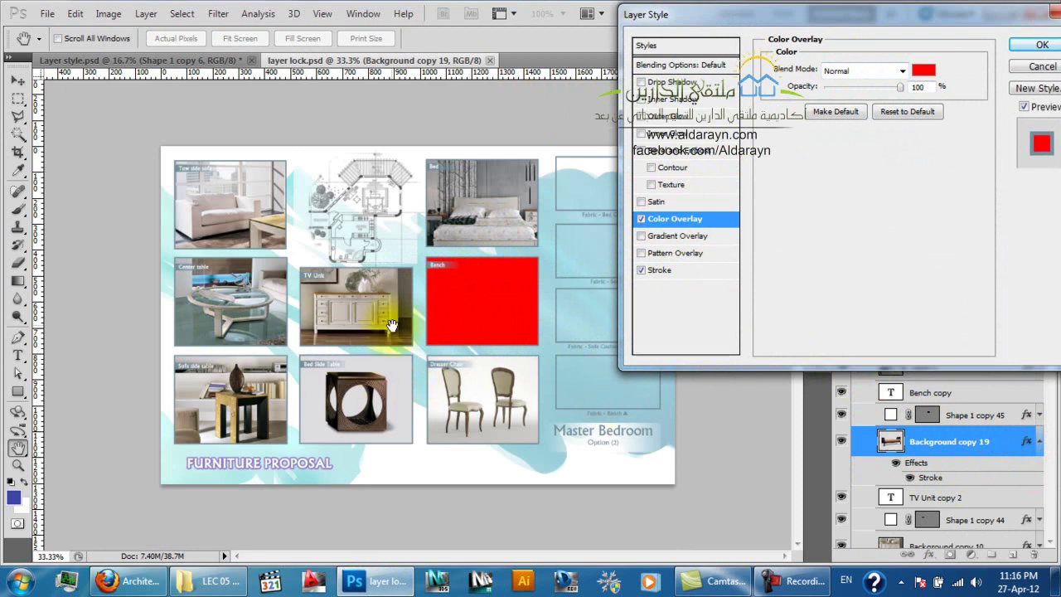
mouse_move(885, 88)
left_mouse_down()
mouse_move(851, 92)
mouse_move(895, 95)
mouse_move(844, 89)
mouse_move(889, 92)
mouse_move(868, 95)
left_mouse_up()
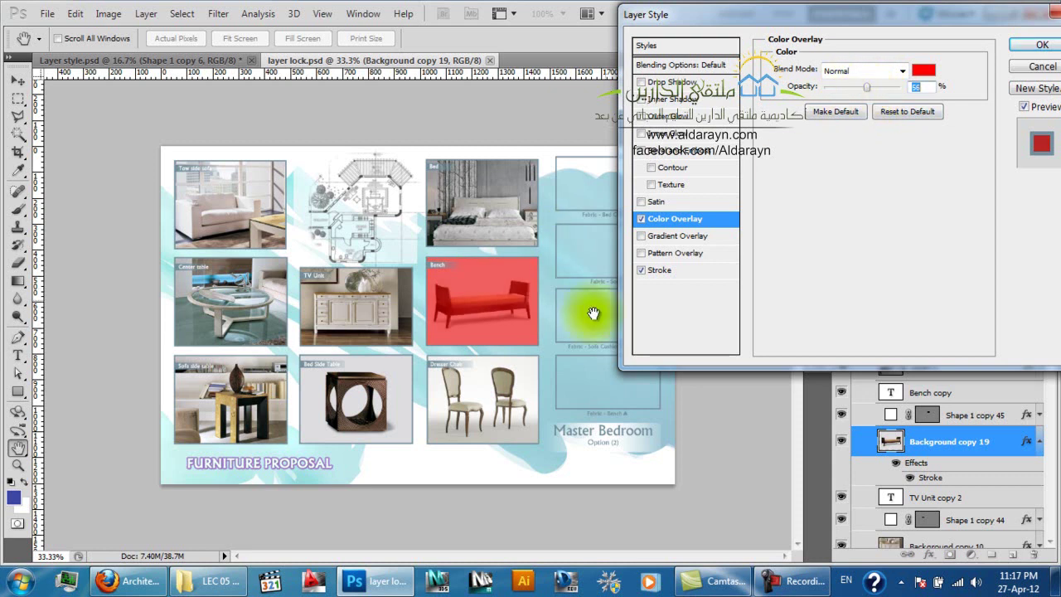
left_click(1034, 48)
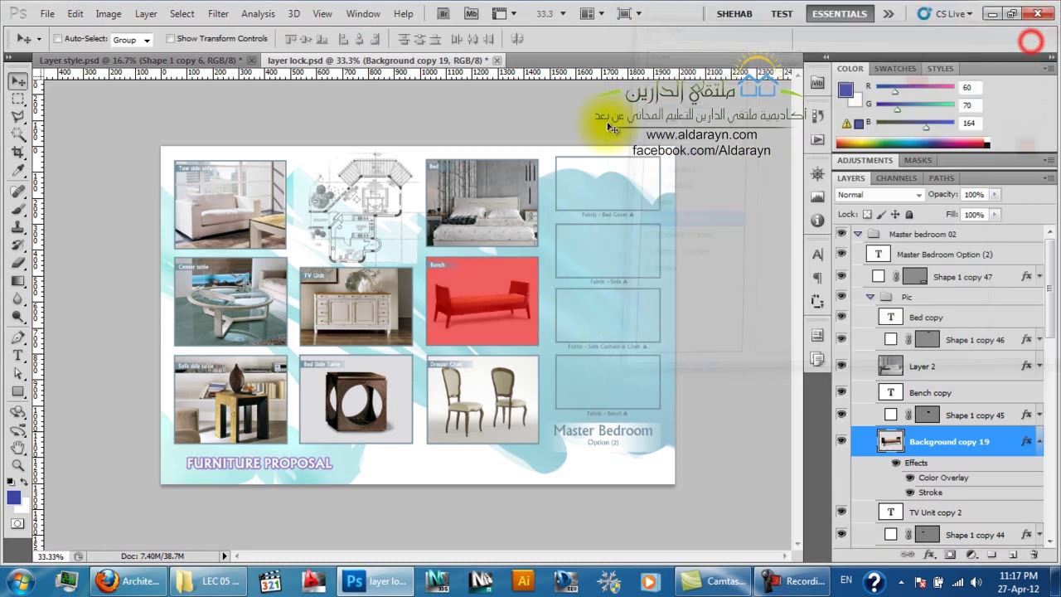
Return to Layer style.psd and open the Gradient Overlay settings of the rainbow shape, Shape 1 copy 7
left_click(195, 60)
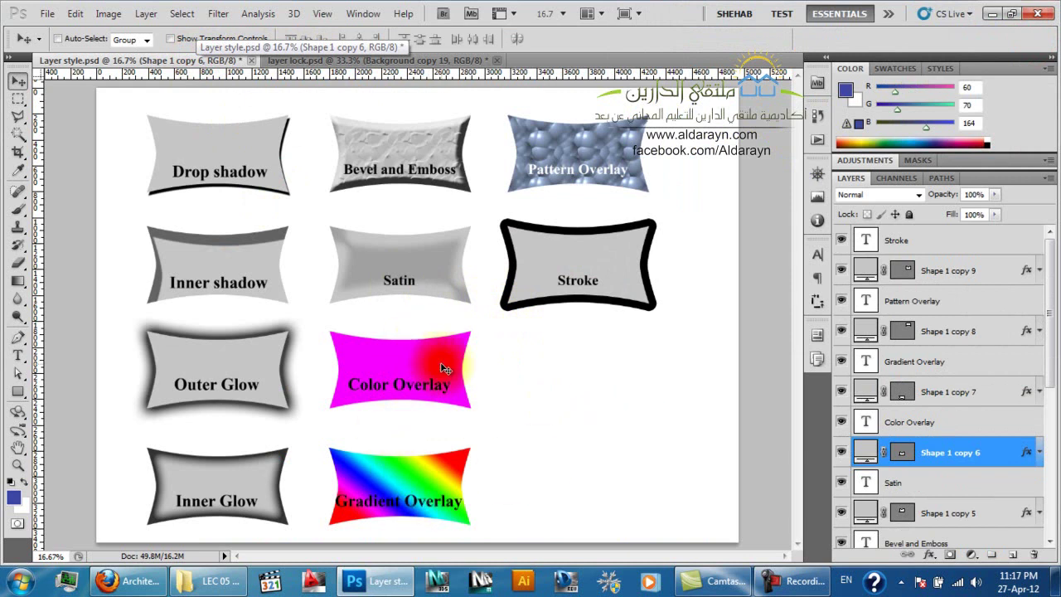
left_click(1026, 399)
double_click(1028, 399)
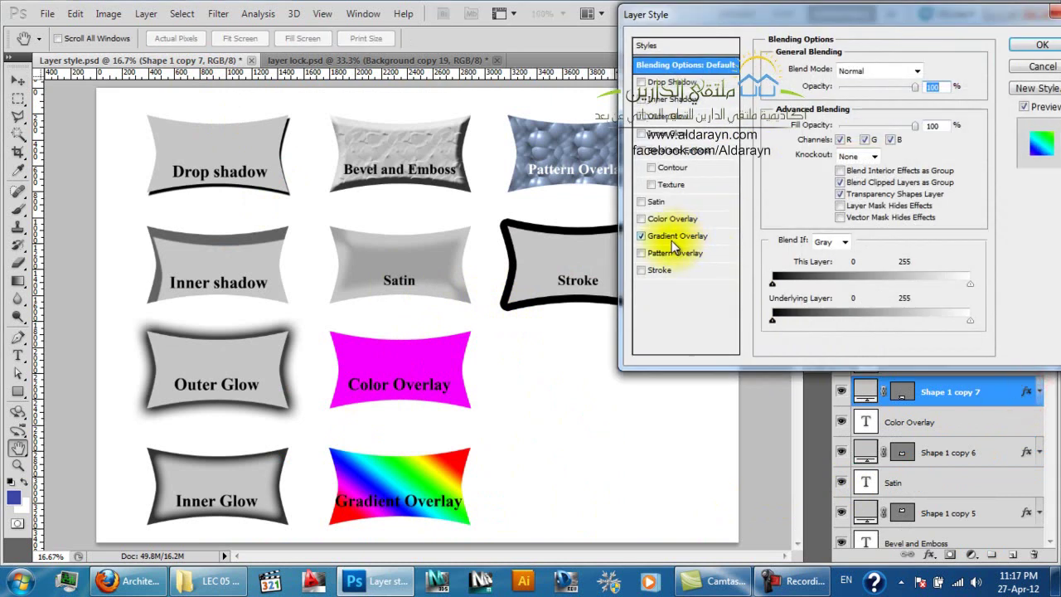
left_click(680, 235)
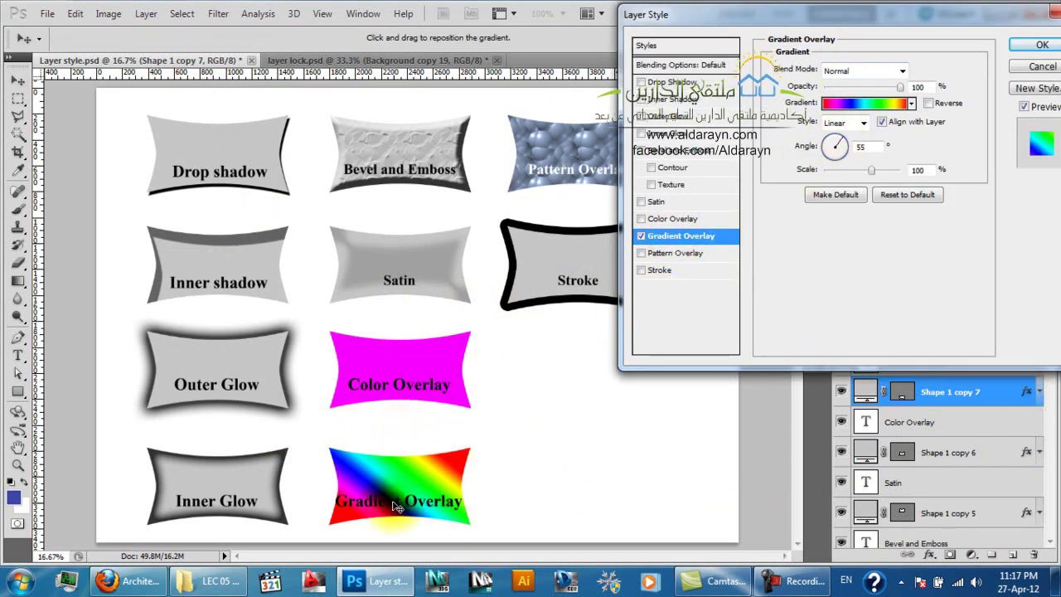
left_click_drag(396, 507, 463, 335)
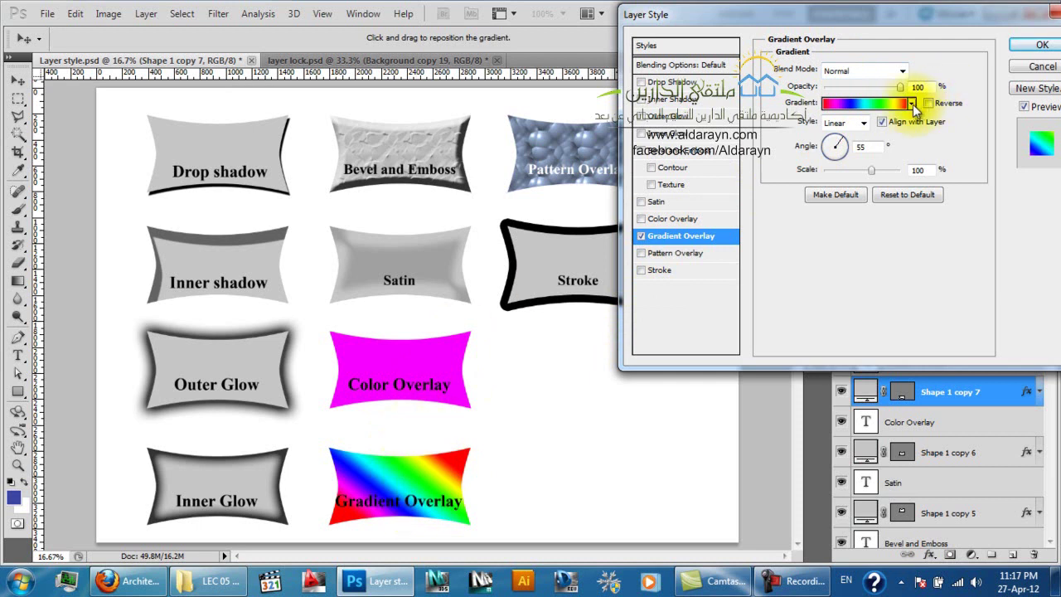
Examine the gradient presets, the Spectrum gradient's stops in the Gradient Editor and the overlay's opacity control
left_click(913, 104)
left_click(913, 105)
left_click(913, 105)
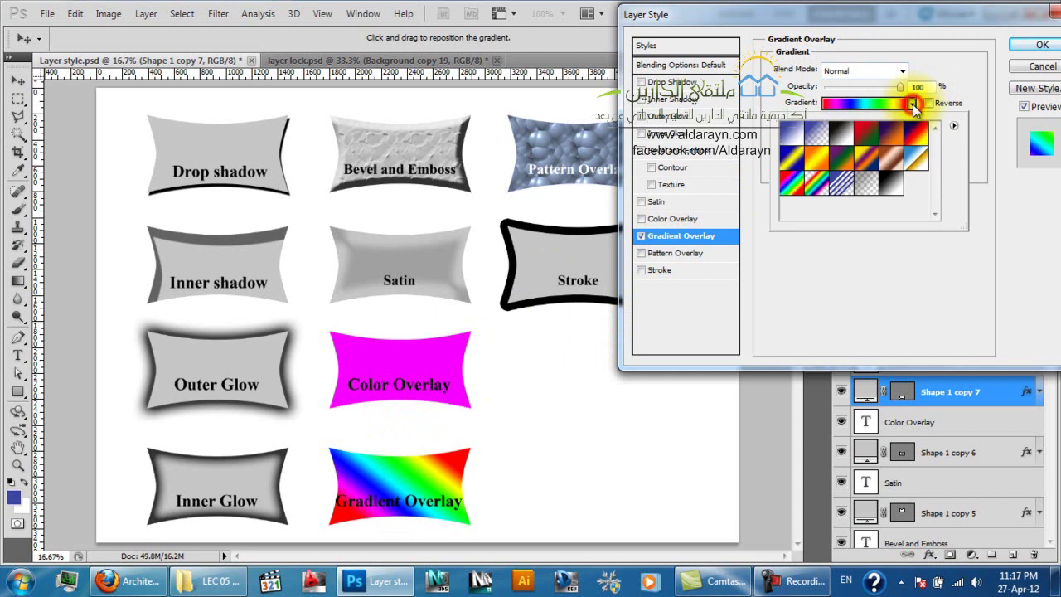
left_click(880, 105)
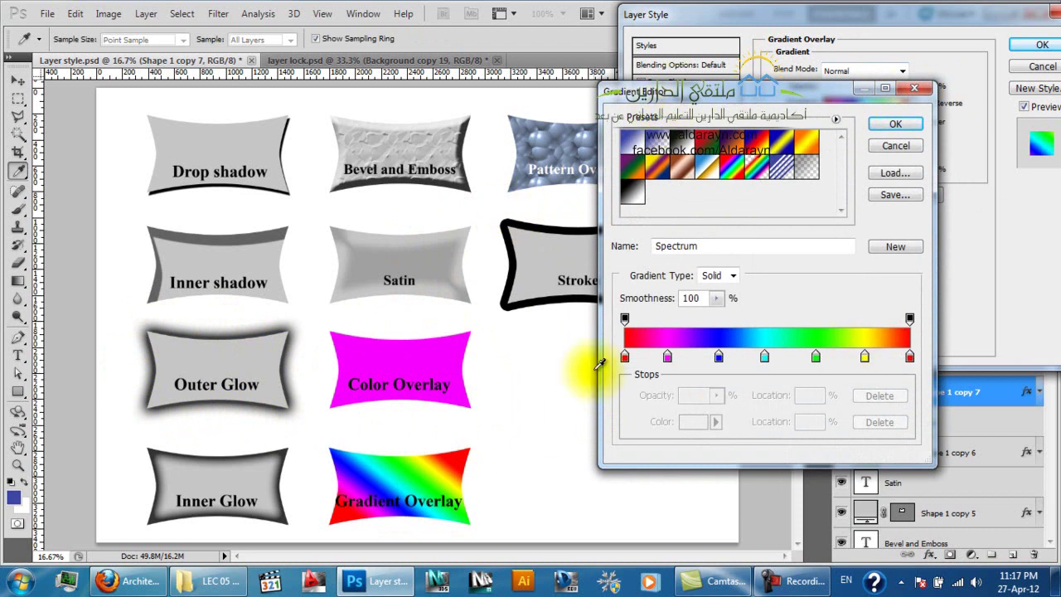
left_click(895, 146)
mouse_move(903, 87)
left_mouse_down()
mouse_move(874, 90)
mouse_move(910, 94)
left_mouse_up()
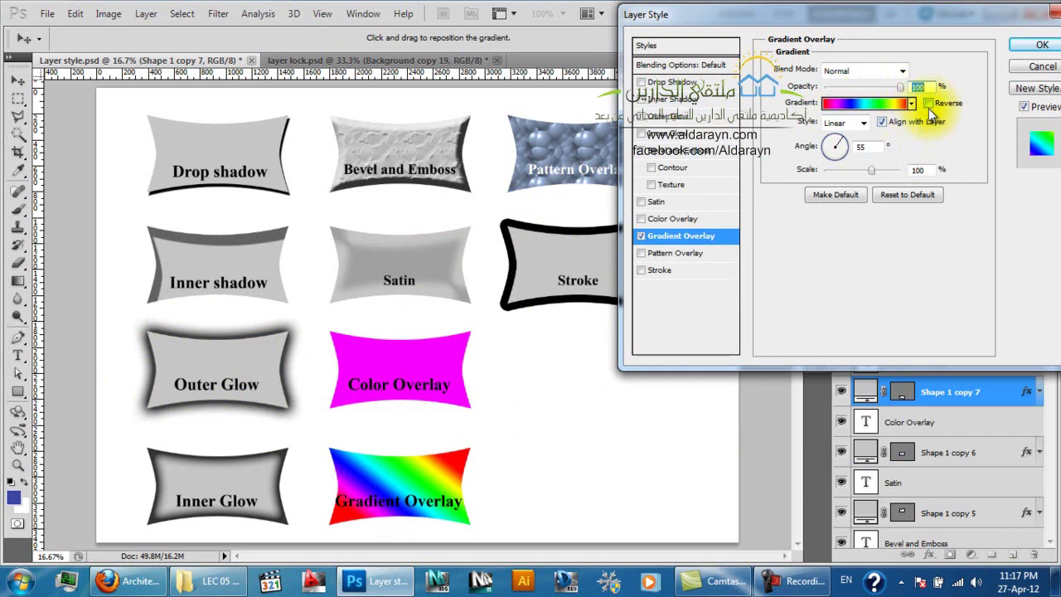
Toggle the Reverse option of the gradient overlay to compare color directions, and leave it enabled
left_click(928, 108)
left_click(929, 108)
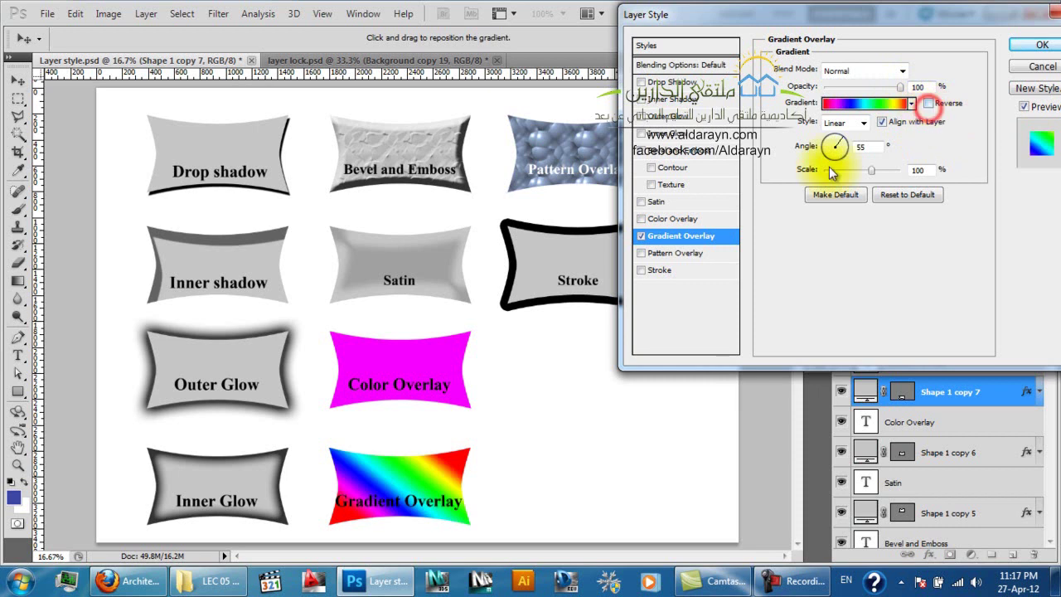
left_click_drag(470, 472, 428, 491)
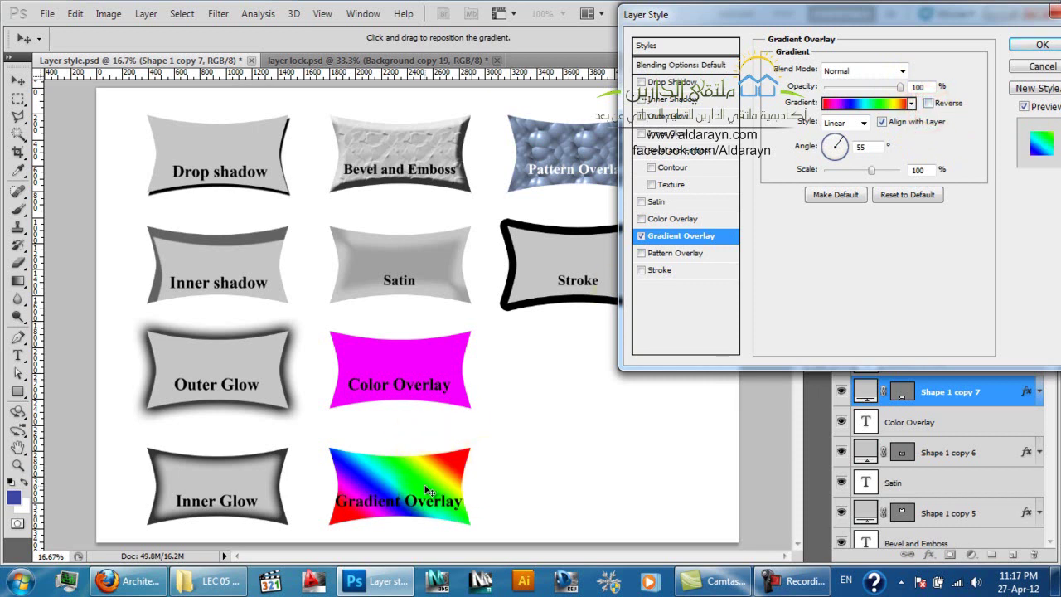
left_click(929, 106)
left_click_drag(341, 527, 461, 479)
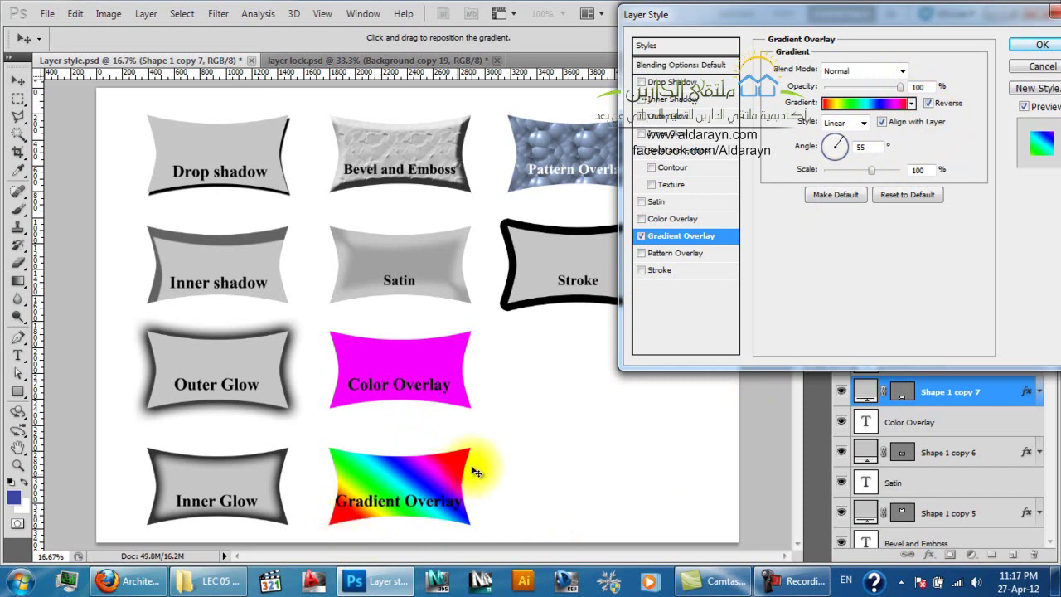
Try the Radial and Angle styles on the gradient overlay and inspect the shape up close
left_click(864, 123)
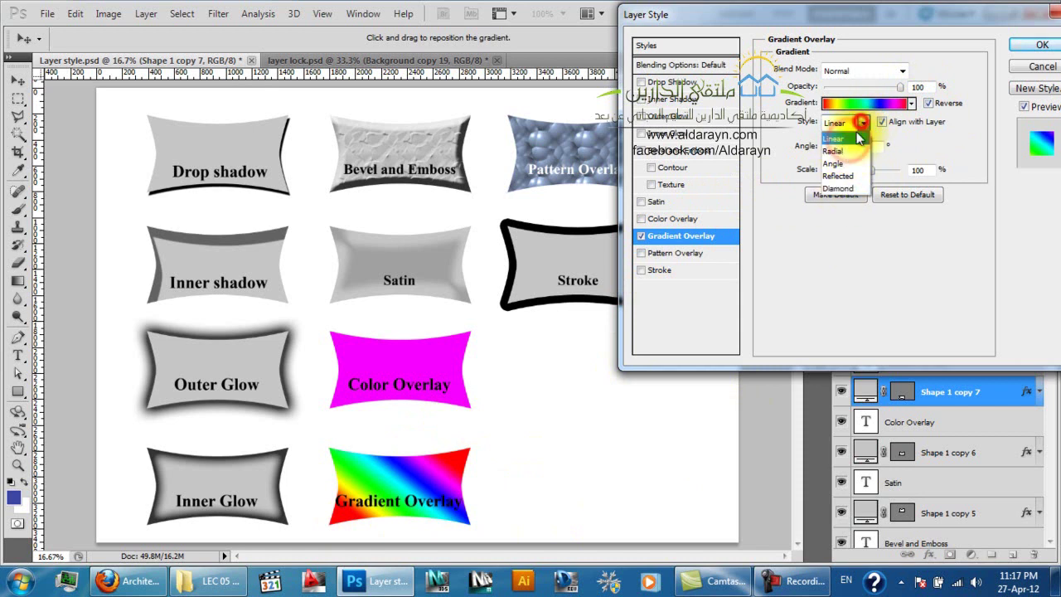
left_click(850, 154)
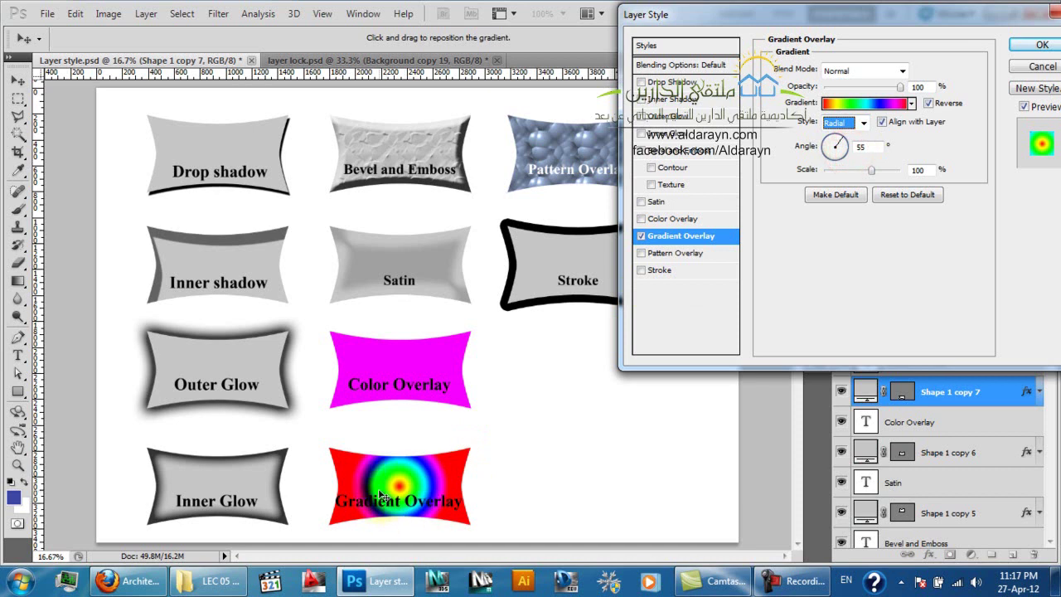
left_click(844, 123)
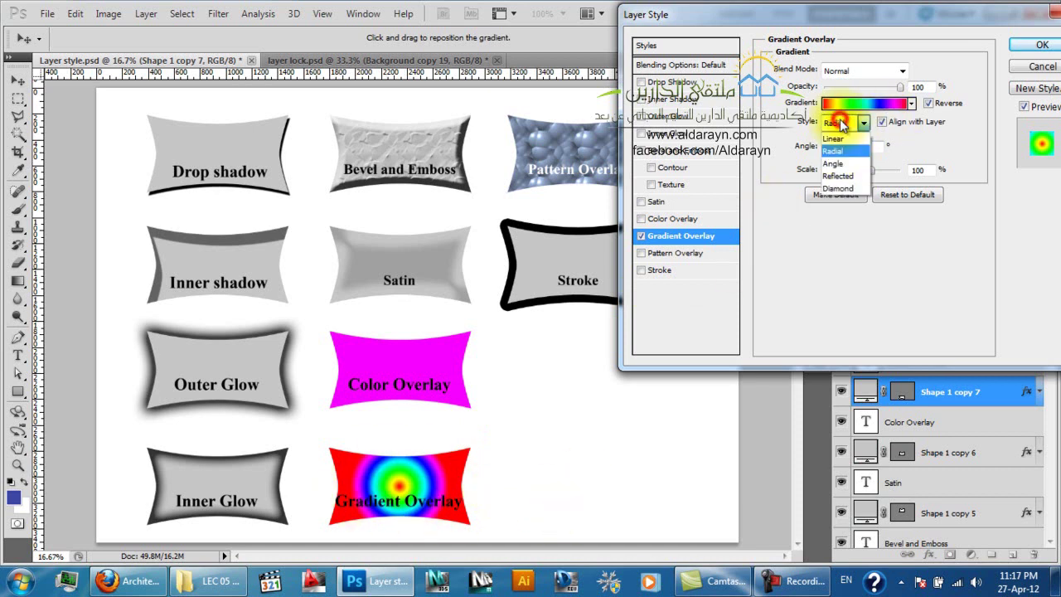
left_click(838, 164)
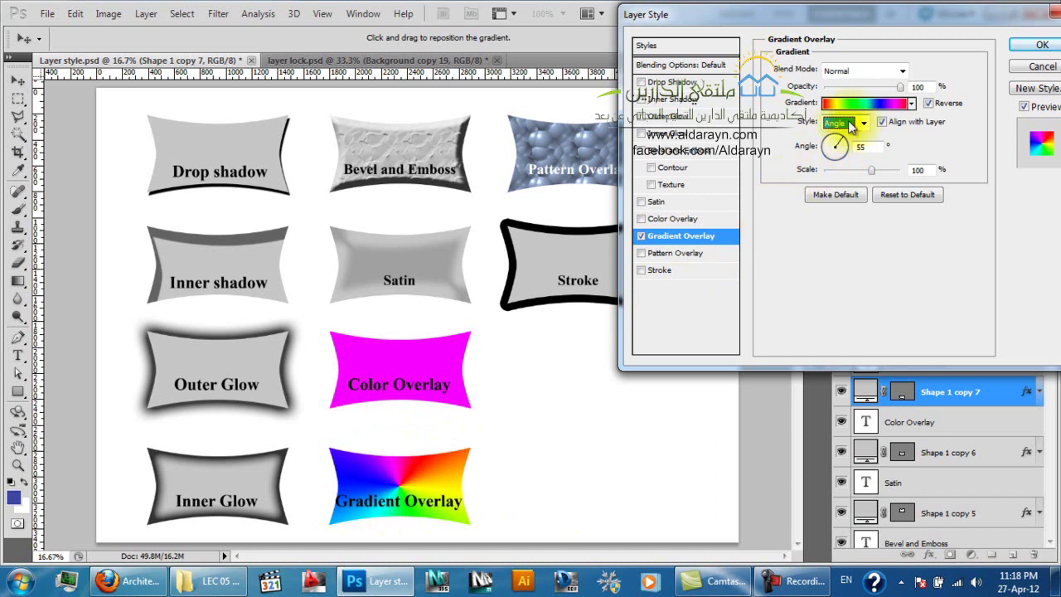
key("ctrl+plus")
left_click(380, 446, "ctrl")
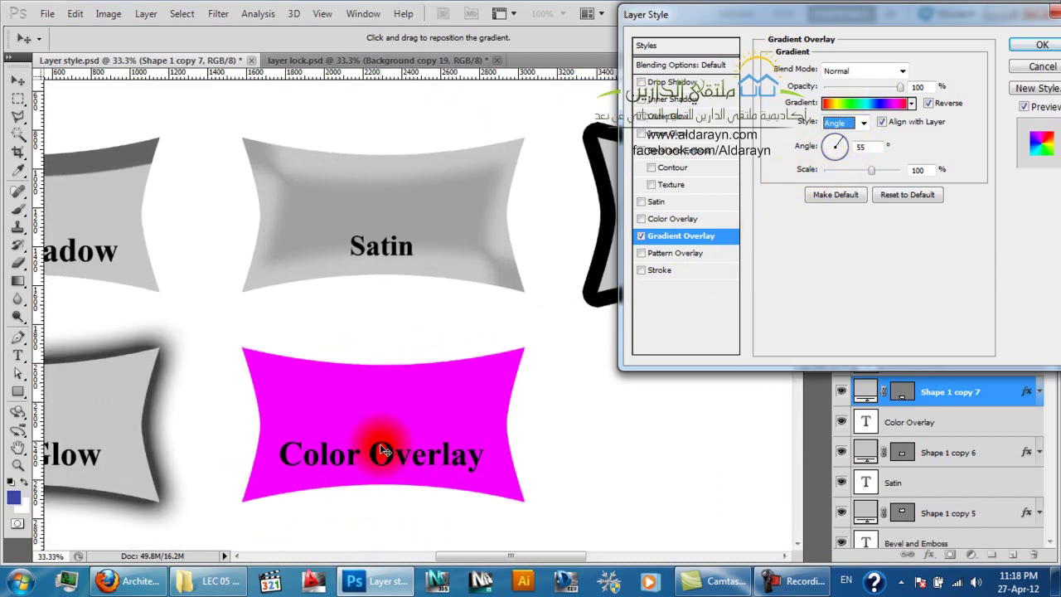
scroll(380, 464, "down", 5)
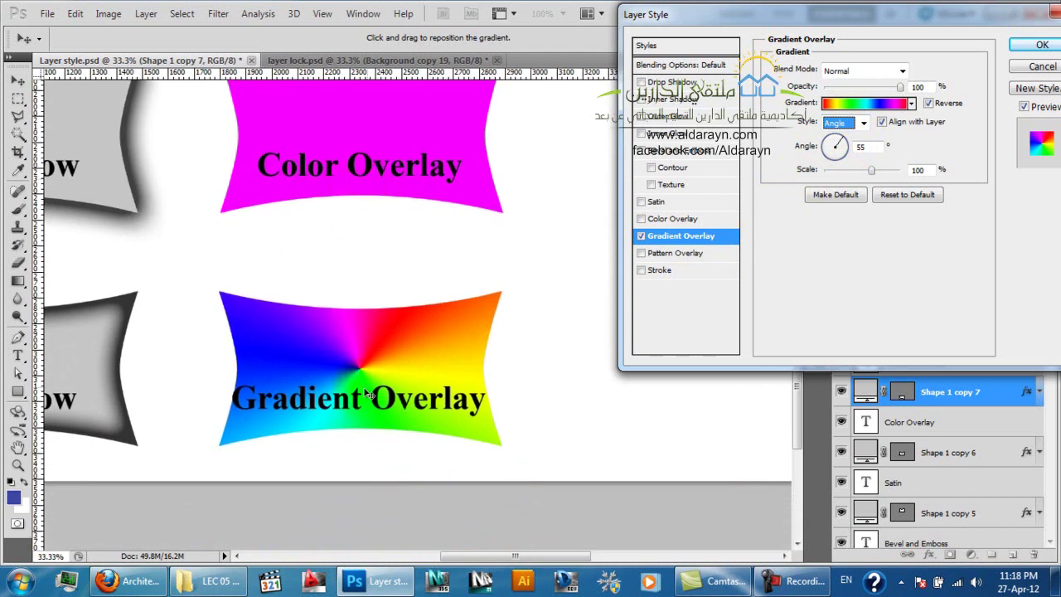
Try the Reflected gradient style, then choose Diamond with an angle of -153° and a scale of 91%
left_click(863, 123)
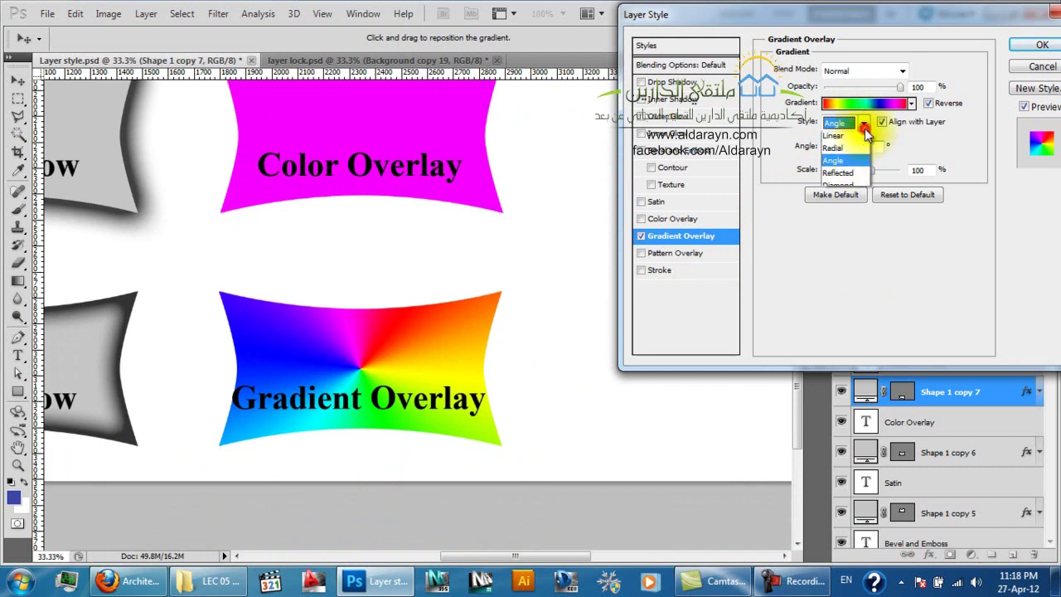
left_click(838, 177)
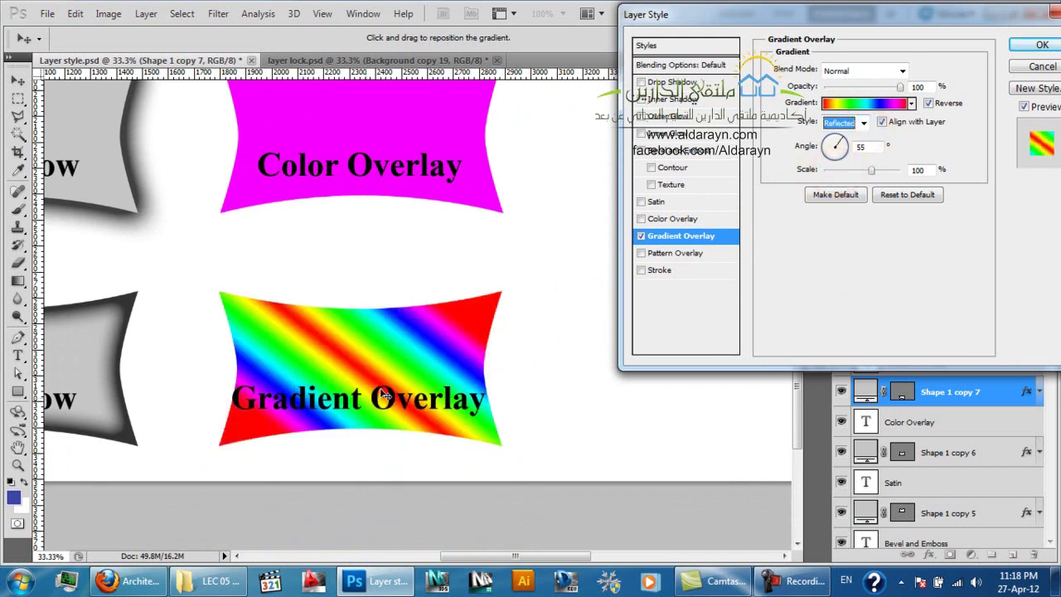
left_click_drag(446, 360, 317, 385)
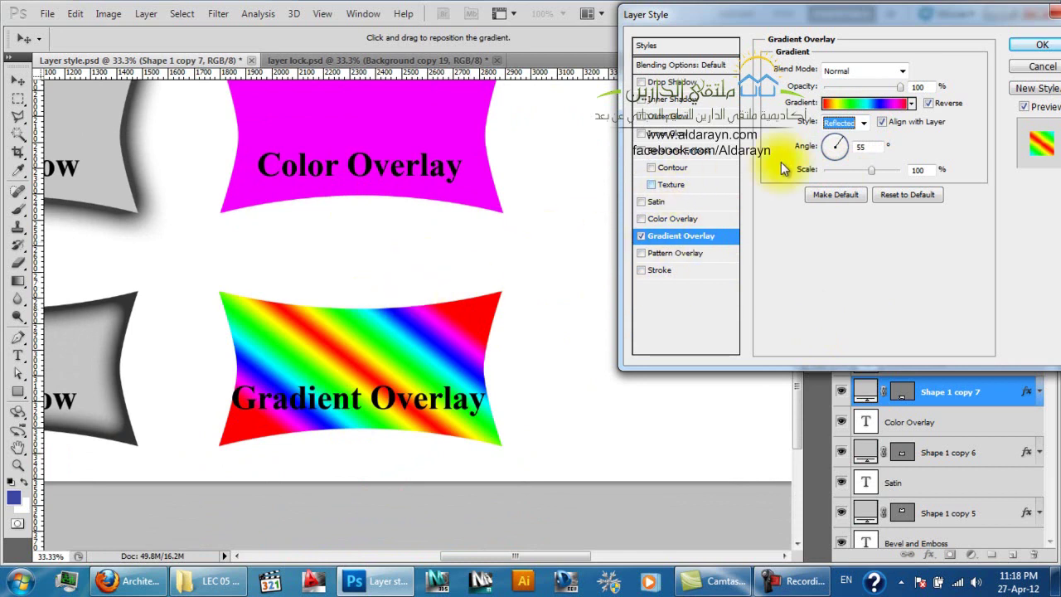
left_click(851, 124)
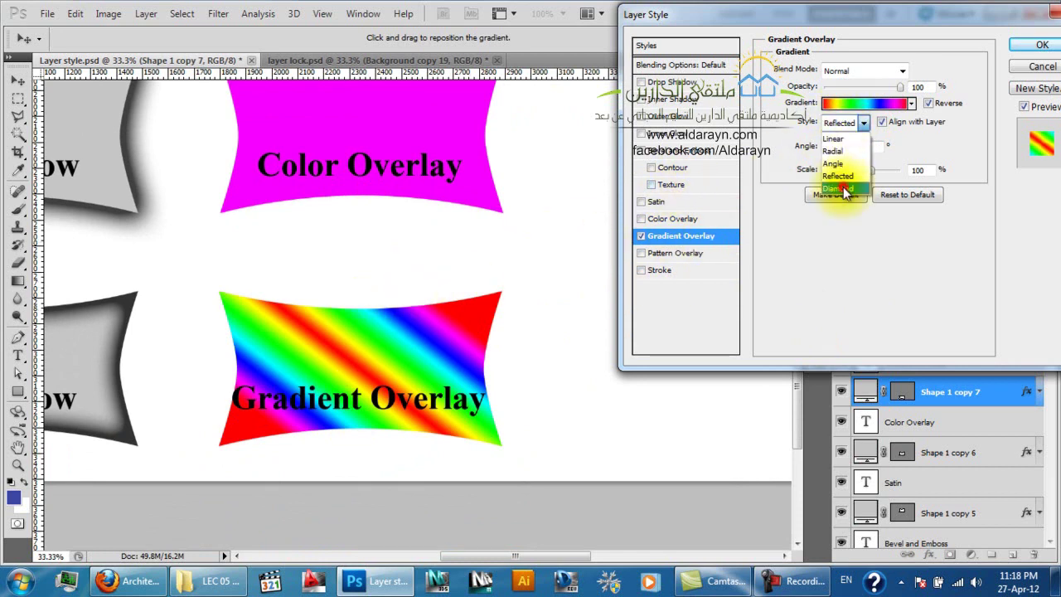
left_click(845, 190)
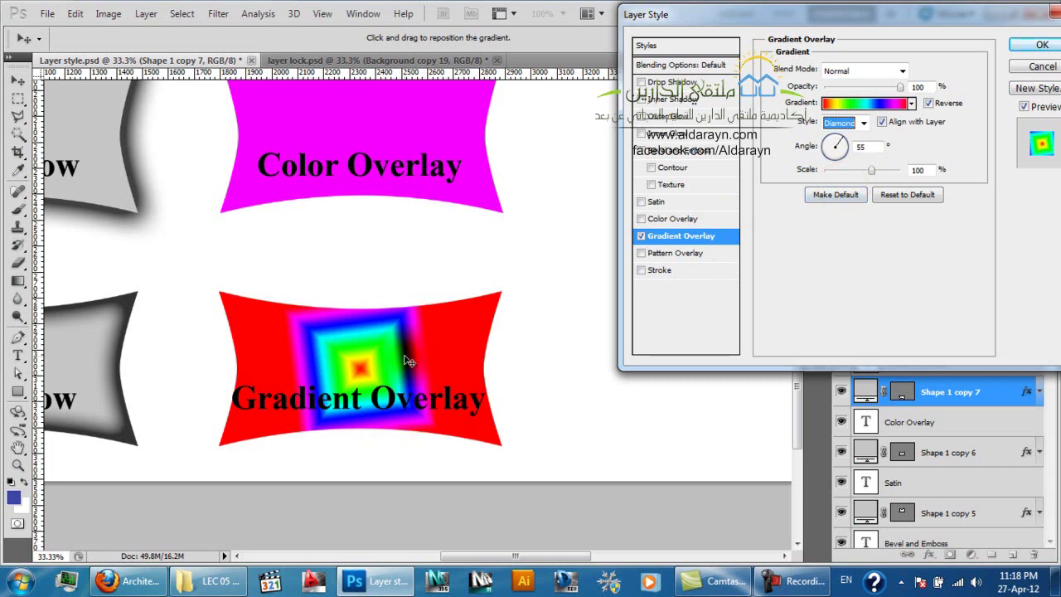
left_click_drag(835, 158, 867, 177)
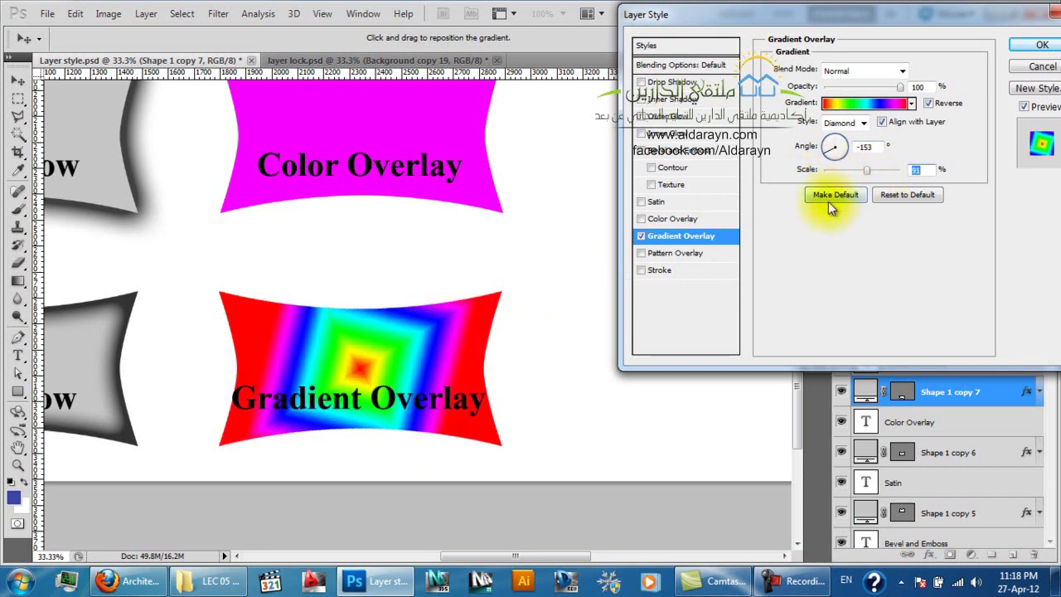
Replace the shape's Gradient Overlay with a Pattern Overlay using the blue bubbles pattern at 351% scale
left_click(640, 237)
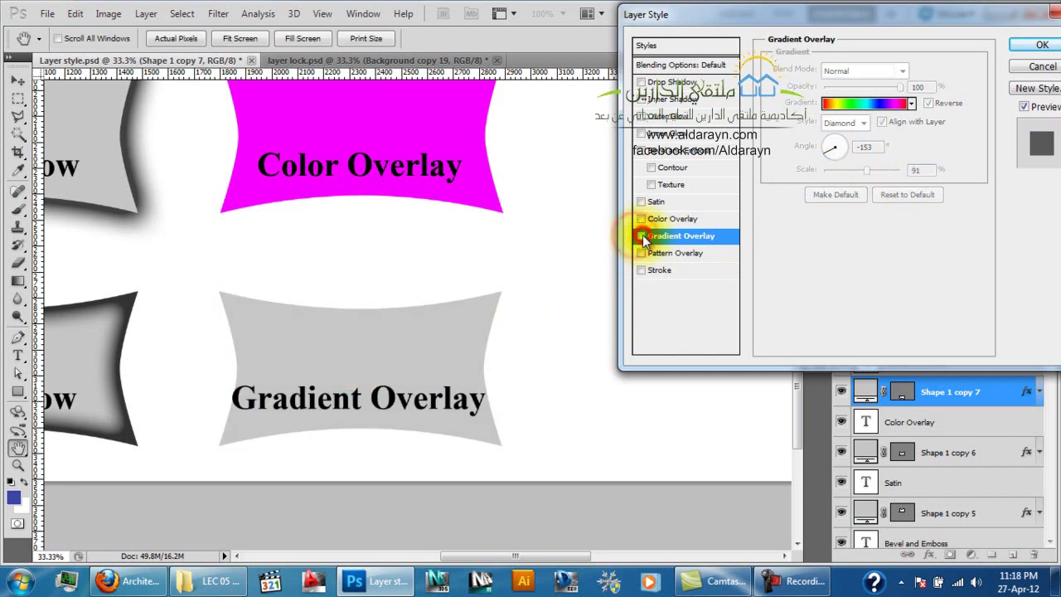
left_click(658, 254)
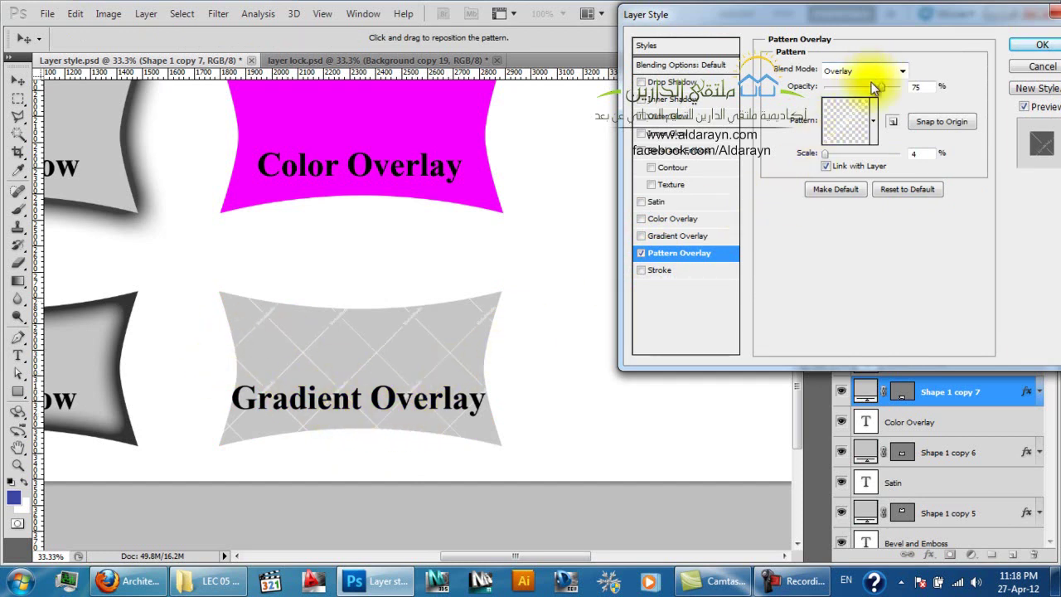
left_click(874, 121)
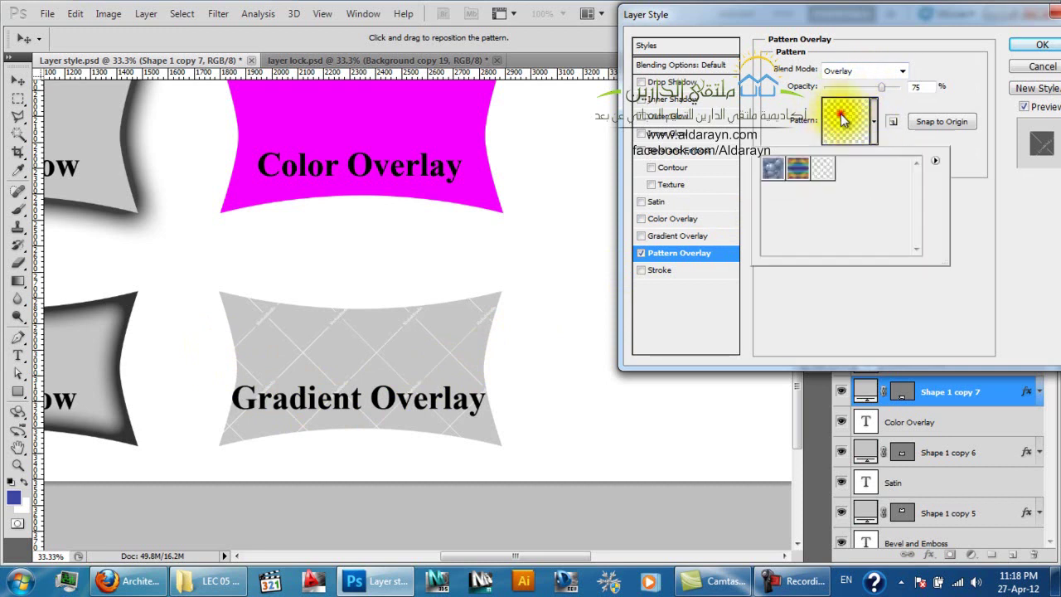
left_click(771, 168)
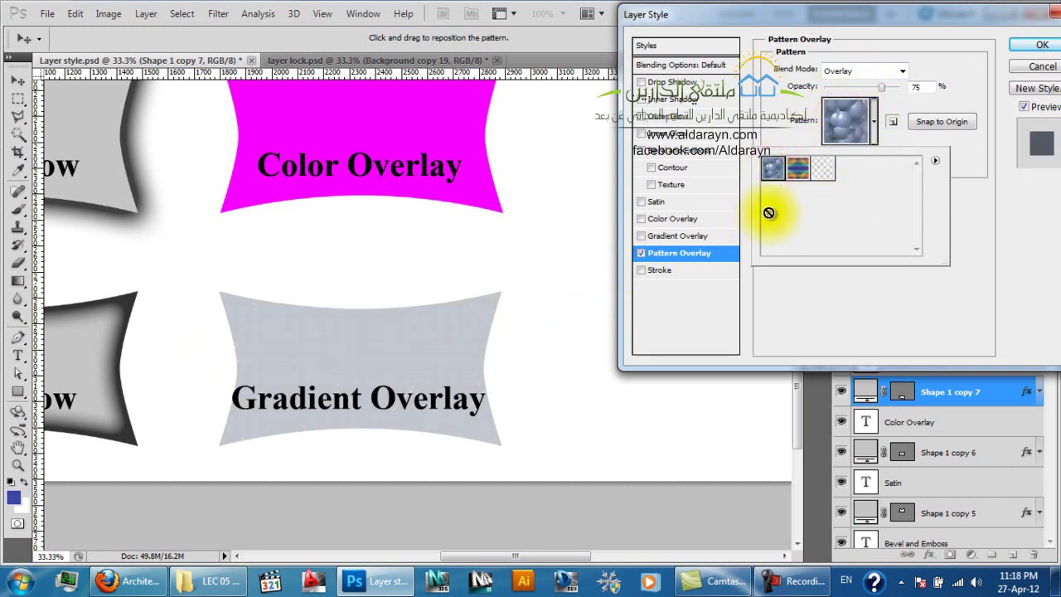
left_click(829, 116)
left_click(824, 156)
left_click_drag(850, 158, 872, 153)
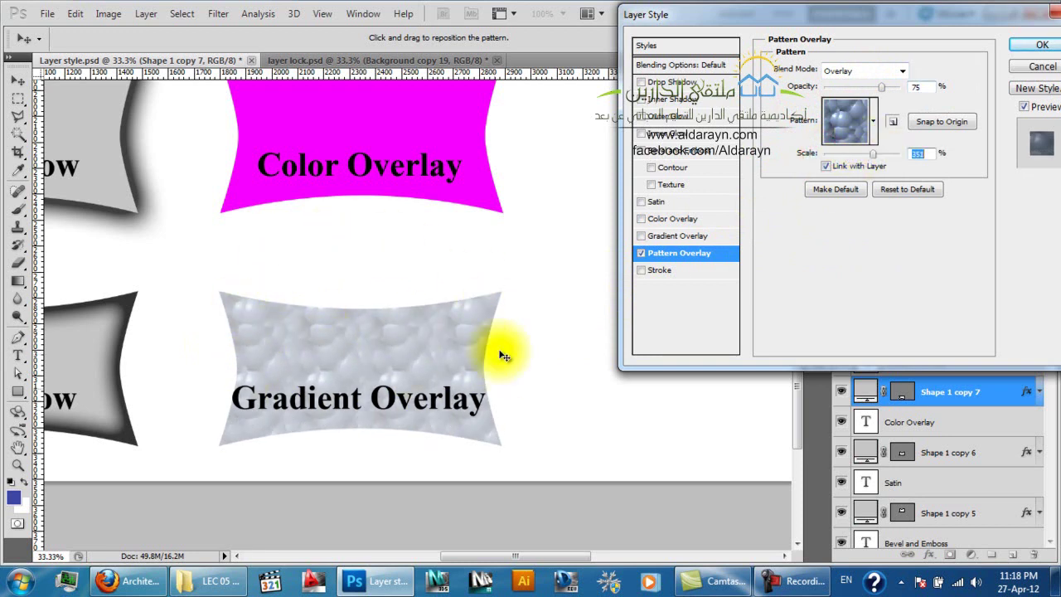
Set the pattern overlay's opacity to 100% and its blend mode to Normal
left_click_drag(886, 91, 948, 88)
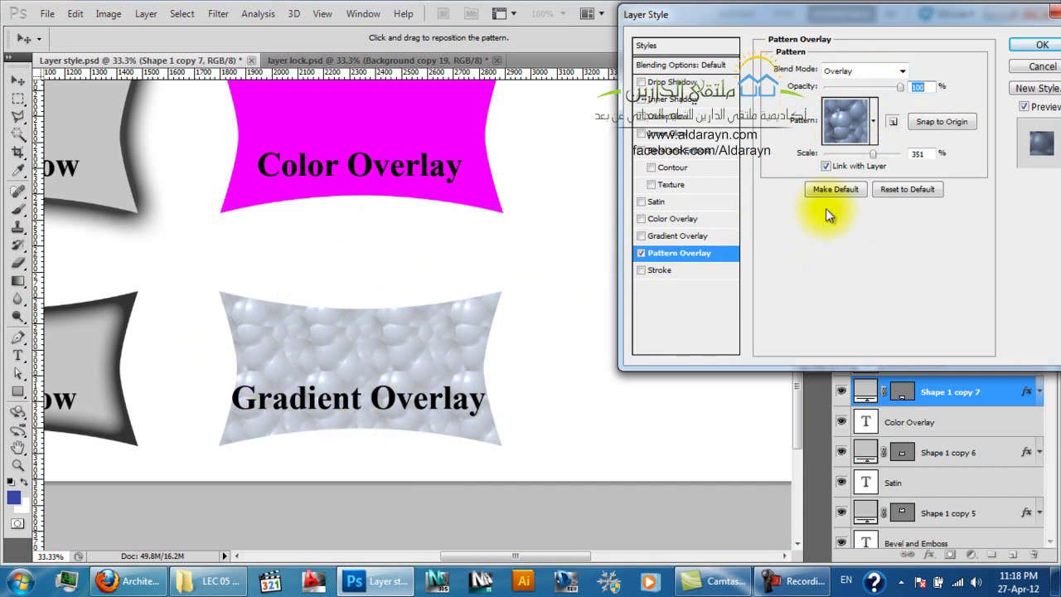
mouse_move(875, 153)
left_mouse_down()
mouse_move(885, 153)
mouse_move(875, 153)
left_mouse_up()
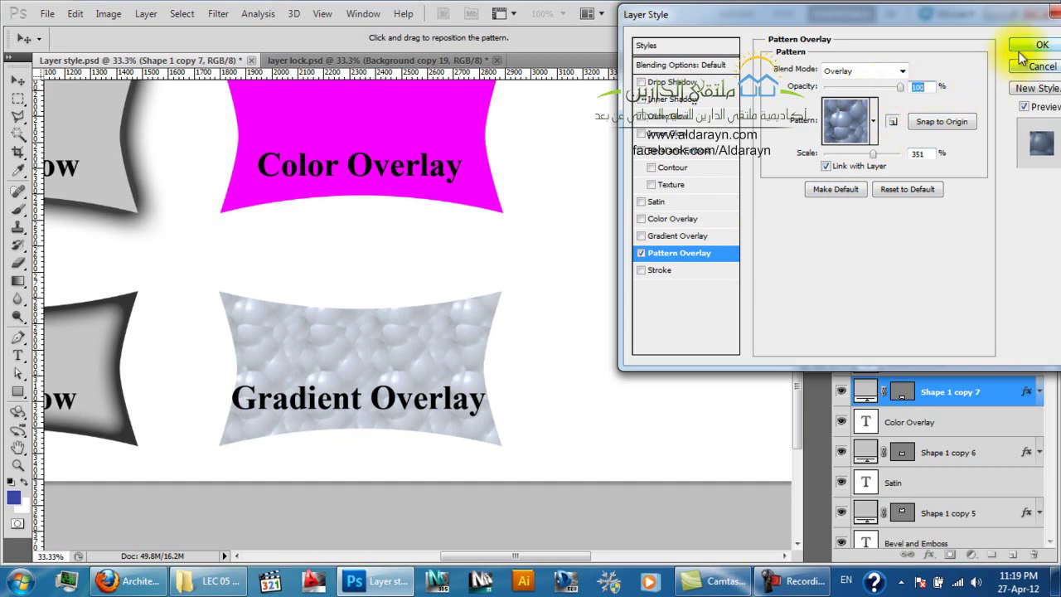
left_click(900, 71)
left_click(867, 73)
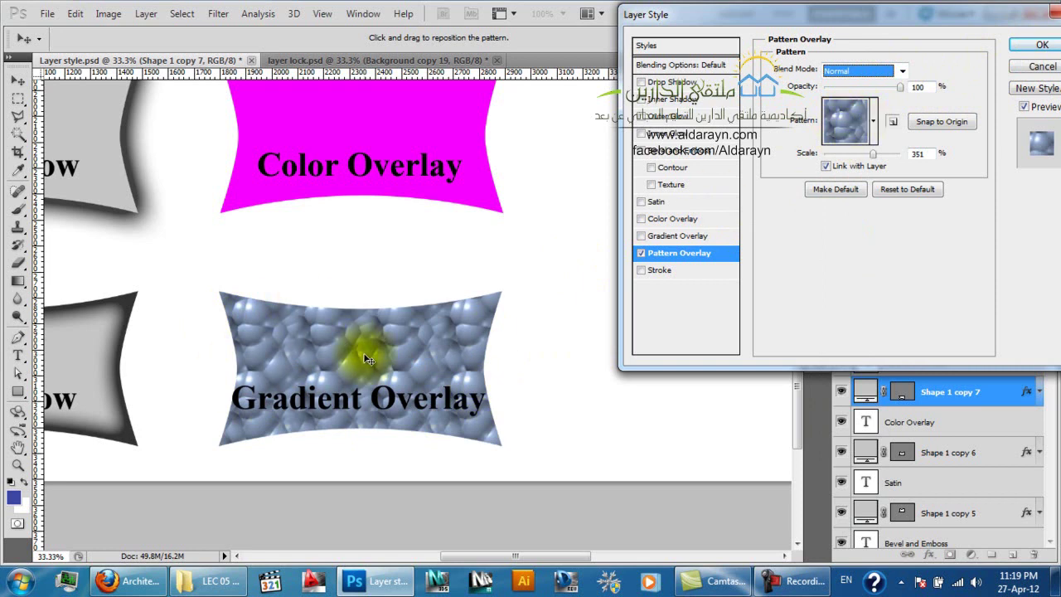
Append the Artist Surfaces pattern set and try its gray textures as the shape's pattern overlay
left_click(852, 117)
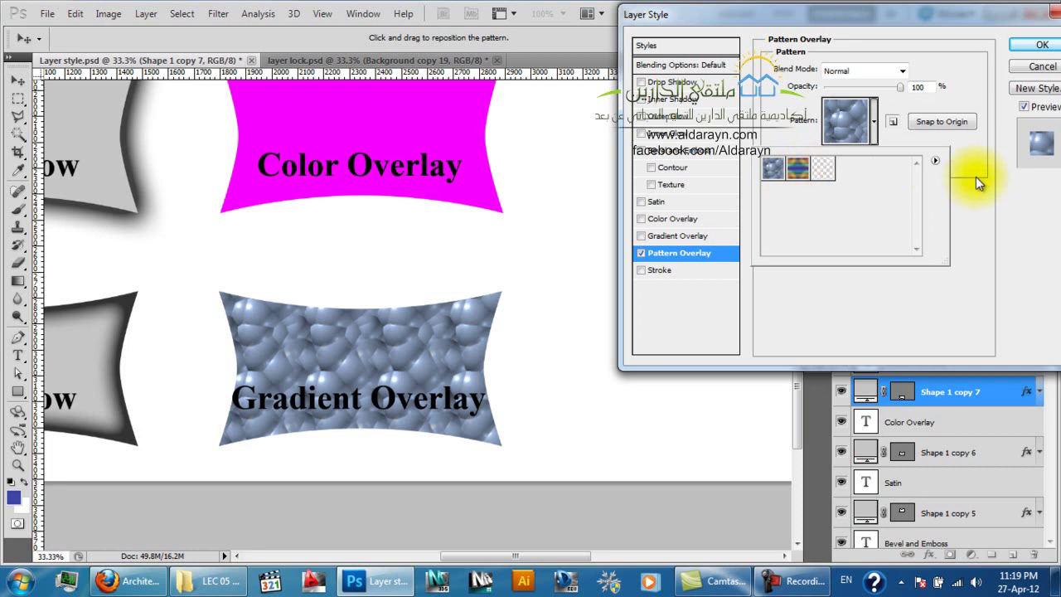
left_click(933, 163)
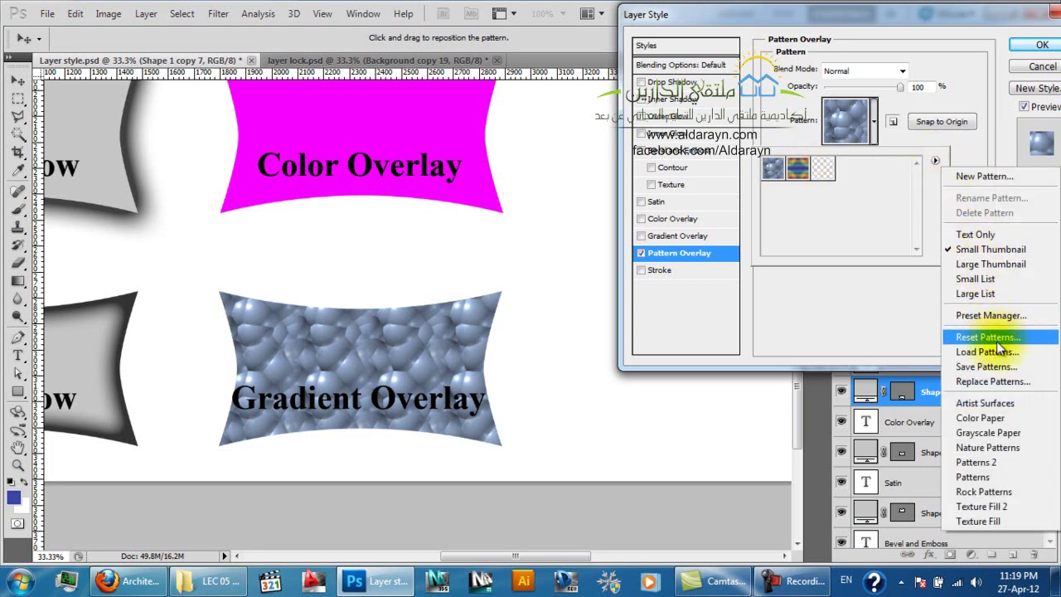
left_click(978, 403)
left_click(599, 229)
left_click(801, 243)
left_click(826, 242)
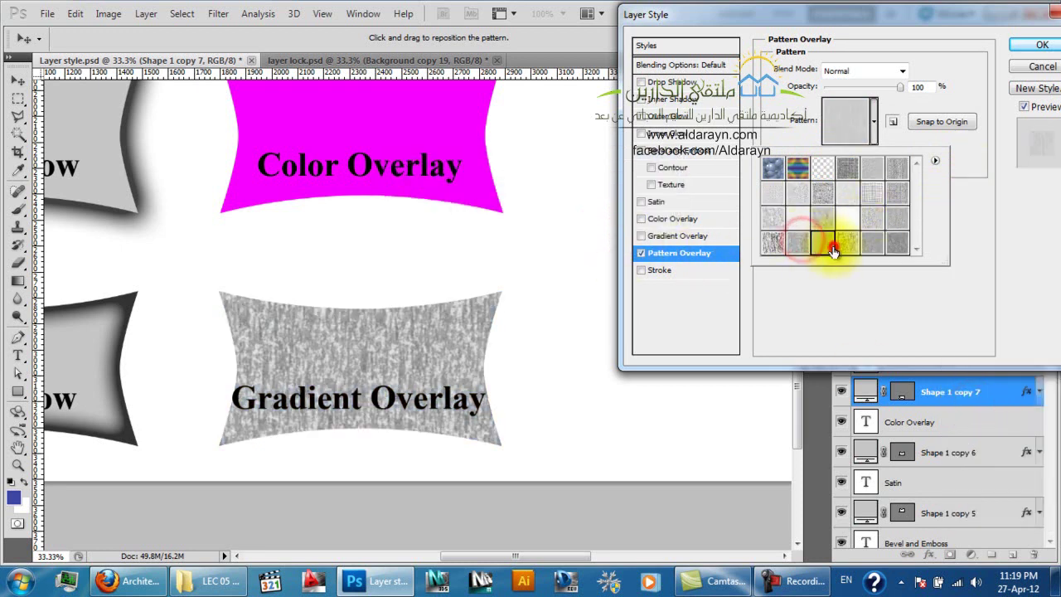
Try a woven grid pattern on the shape, and replace the current patterns with the Texture Fill 2 set without saving them
left_click(874, 231)
left_click(875, 197)
left_click(936, 160)
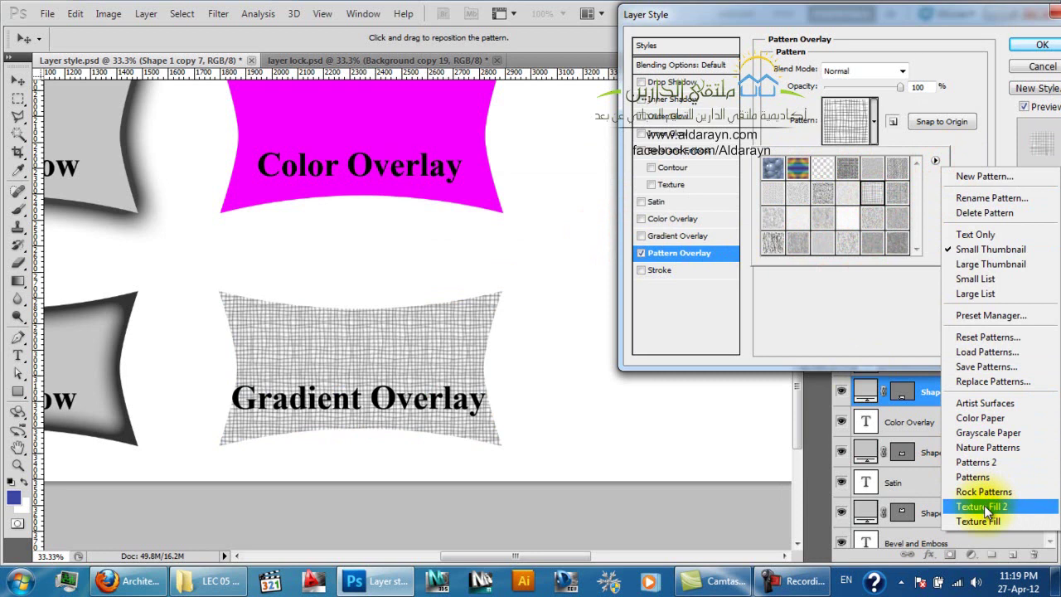
left_click(983, 507)
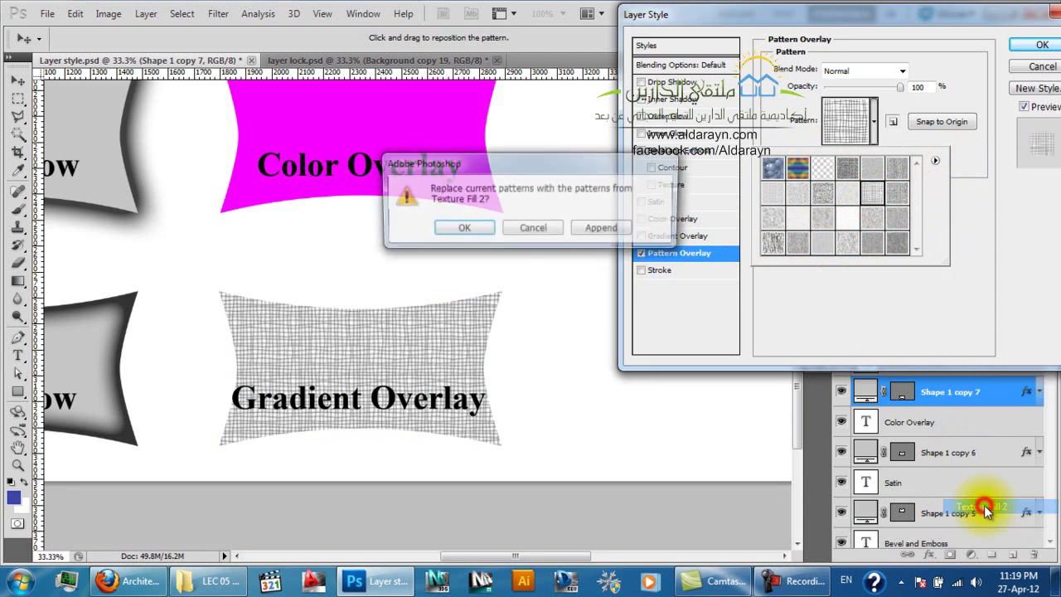
left_click(472, 229)
left_click(455, 229)
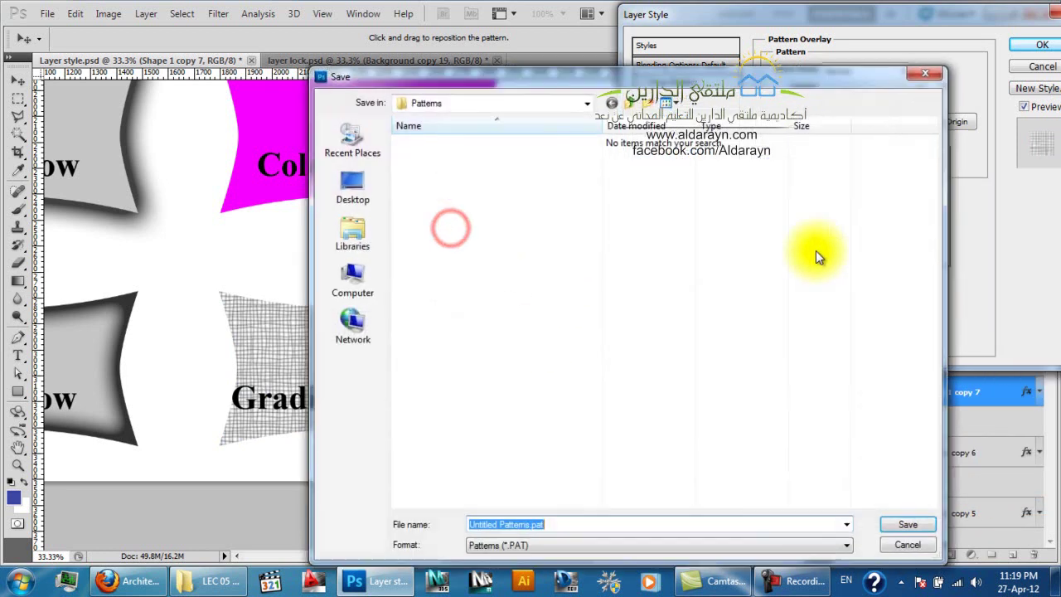
left_click(888, 547)
Append the Rock Patterns set to the available overlay patterns
left_click(936, 160)
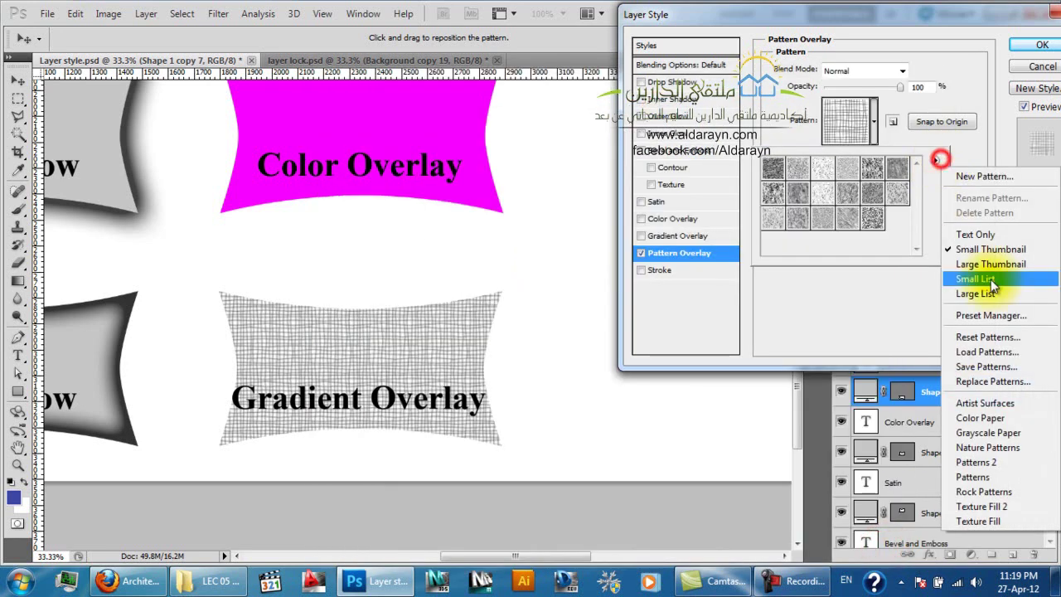
left_click(979, 492)
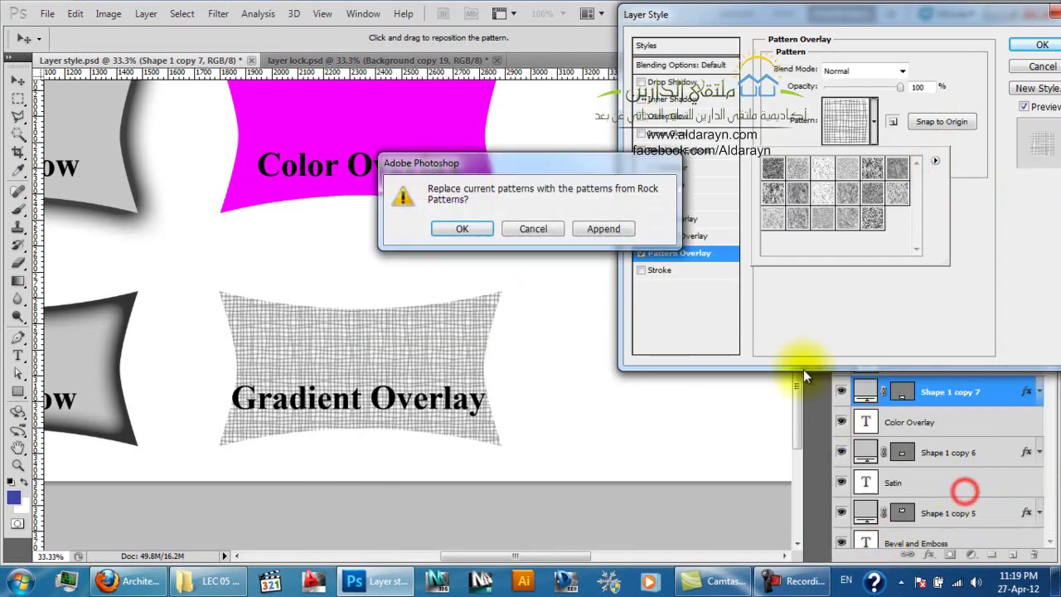
left_click(614, 232)
Try several of the appended rock patterns on the Gradient Overlay shape, ending on the black-and-white speckled stone
left_click_drag(913, 210, 916, 230)
left_click(847, 221)
left_click(799, 219)
left_click(798, 245)
left_click(774, 242)
left_click(800, 218)
left_click(841, 221)
left_click(900, 220)
left_click(898, 194)
left_click(898, 170)
left_click(898, 194)
left_click(899, 218)
left_click(831, 224)
scroll(879, 232, "down", 2)
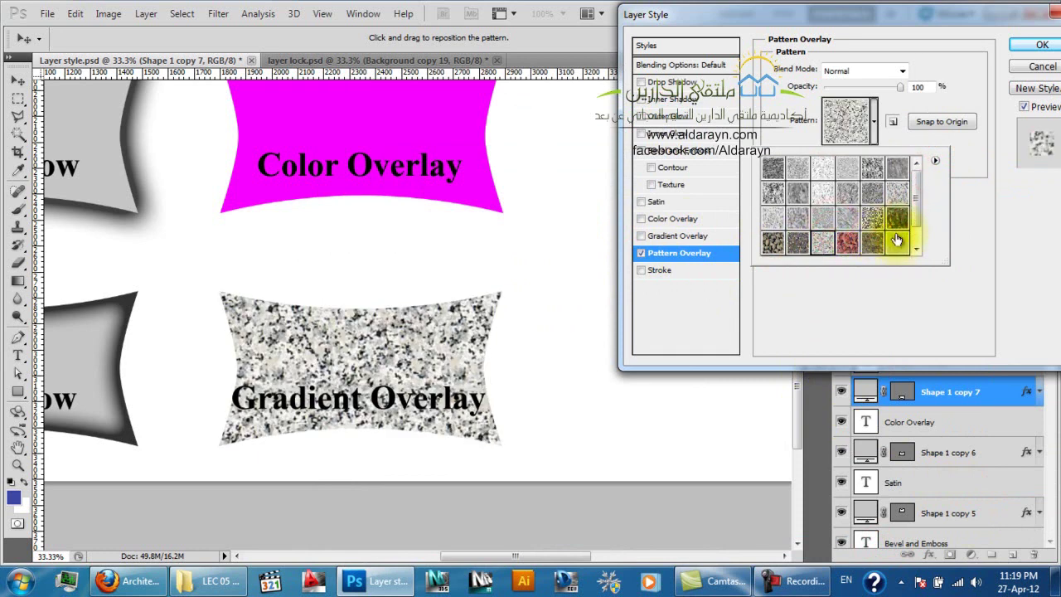
Reset the pattern library to the default patterns and discard the layer style changes on Shape 1 copy 7
left_click(935, 161)
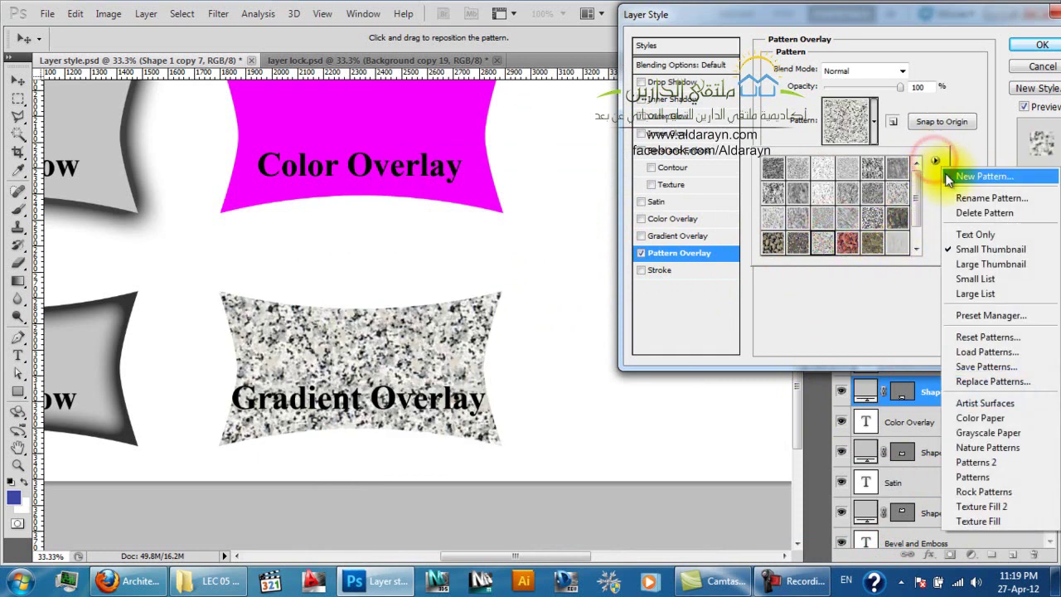
left_click(982, 338)
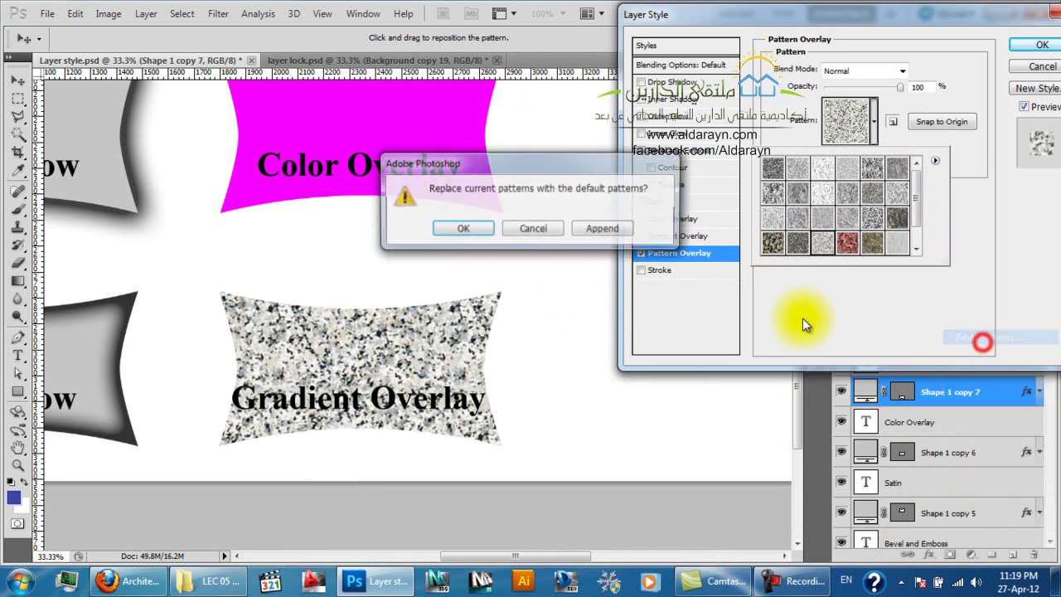
left_click(464, 228)
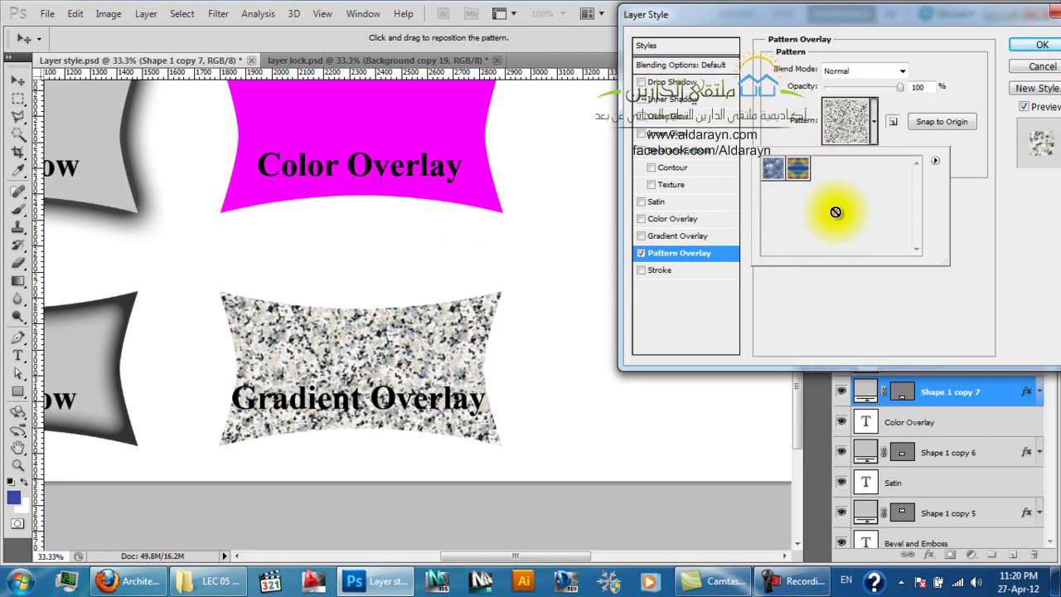
left_click(952, 143)
left_click(1021, 70)
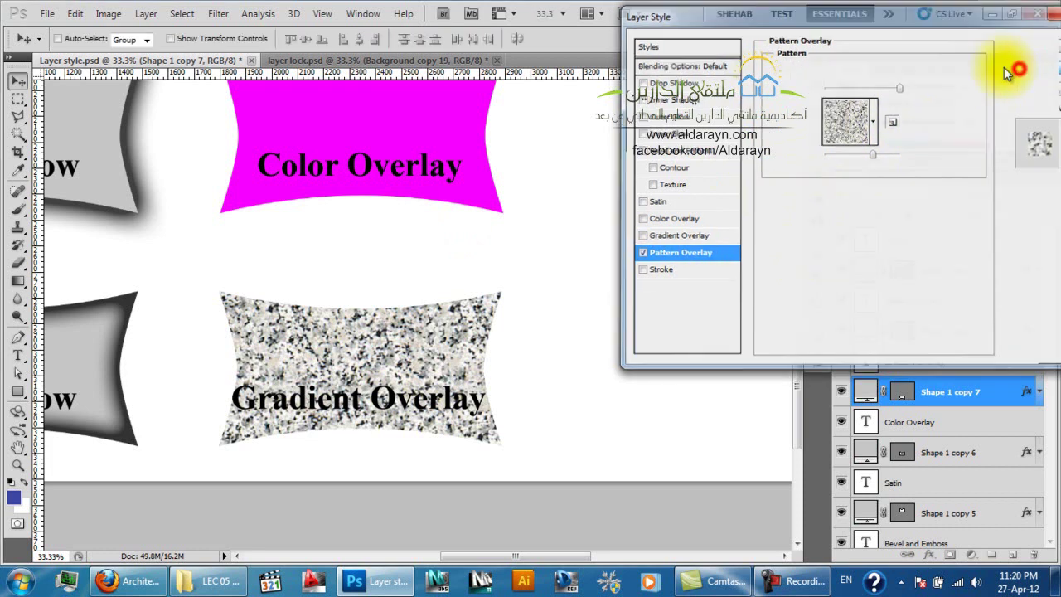
Make a rectangular marquee selection around the whole rainbow-coloured Gradient Overlay shape
key("ctrl+minus")
key("ctrl+minus")
key("ctrl+minus")
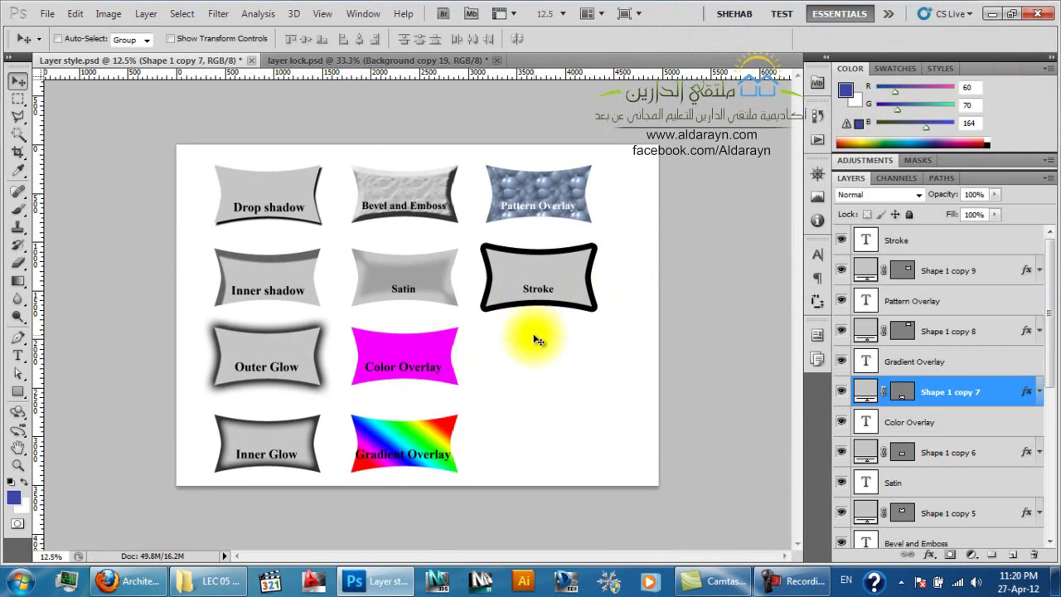
left_click(920, 422)
left_click(937, 394)
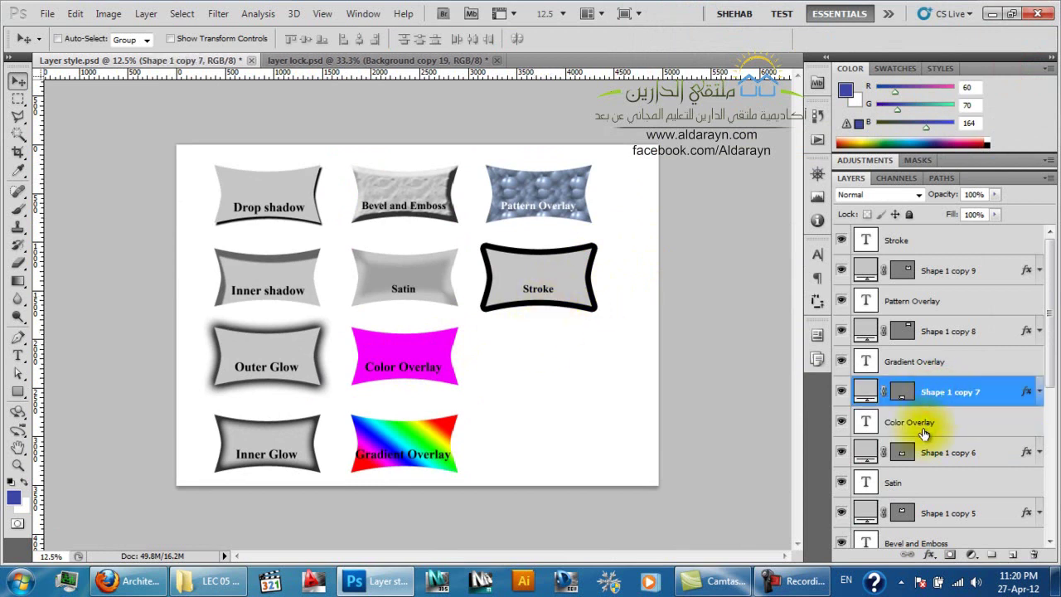
left_click(920, 427, "shift")
key("m")
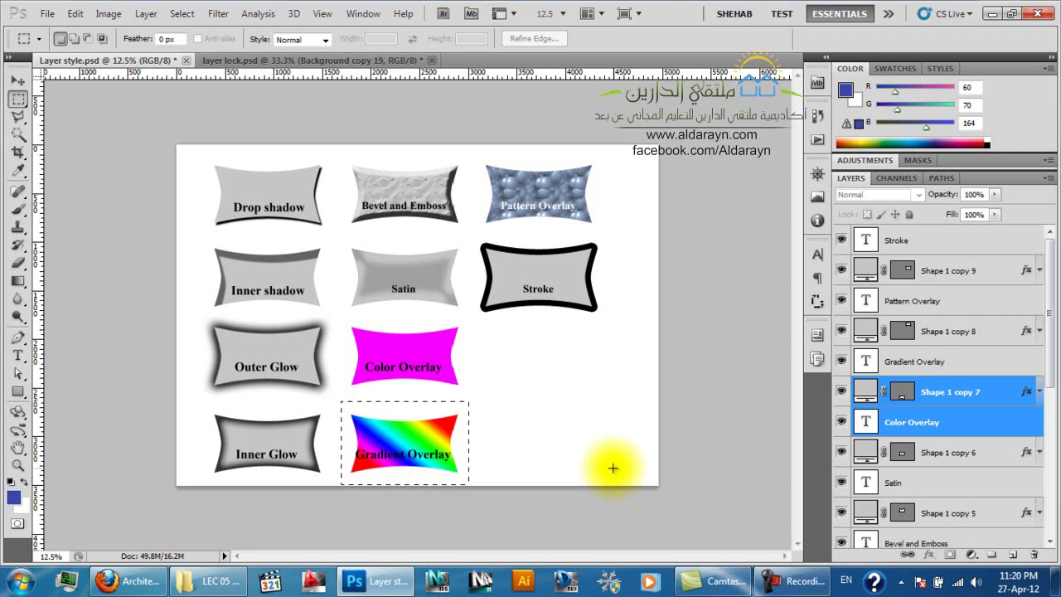
Define the selected area as a new pattern under its default name, and deselect it
left_click(108, 15)
mouse_move(83, 19)
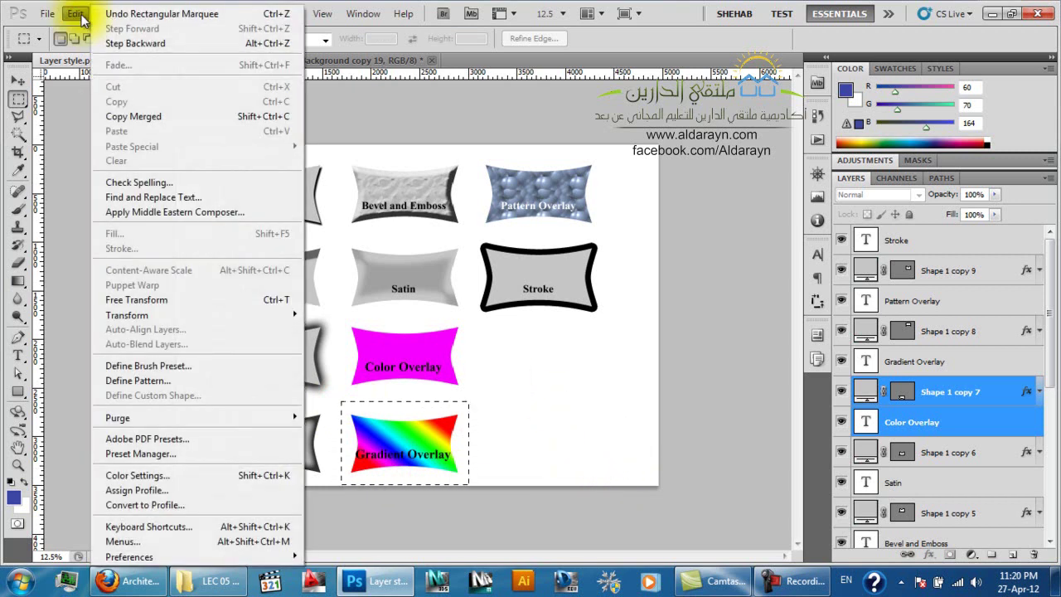
left_click(166, 381)
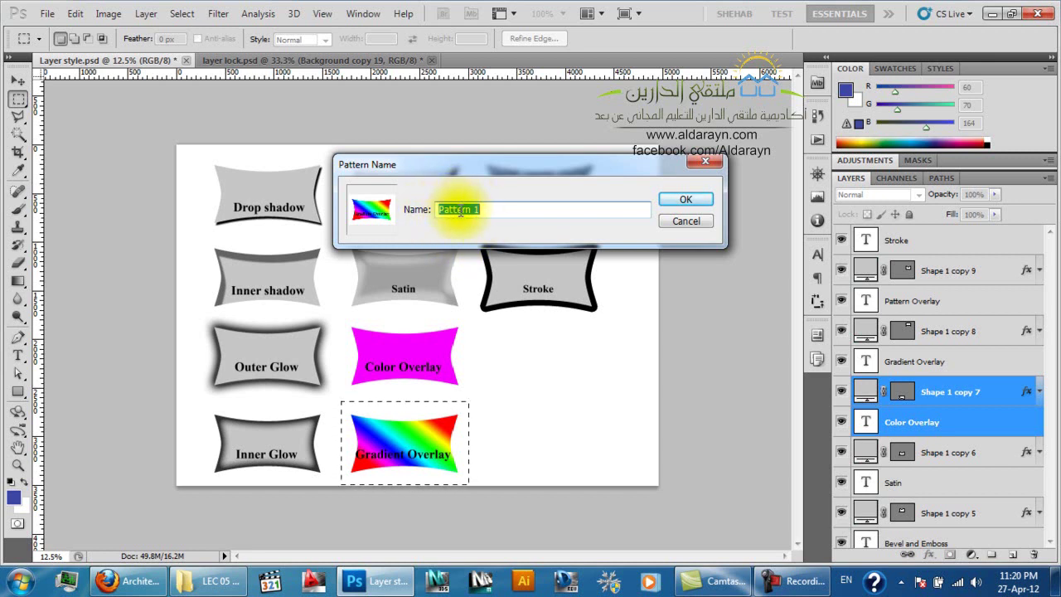
left_click(664, 204)
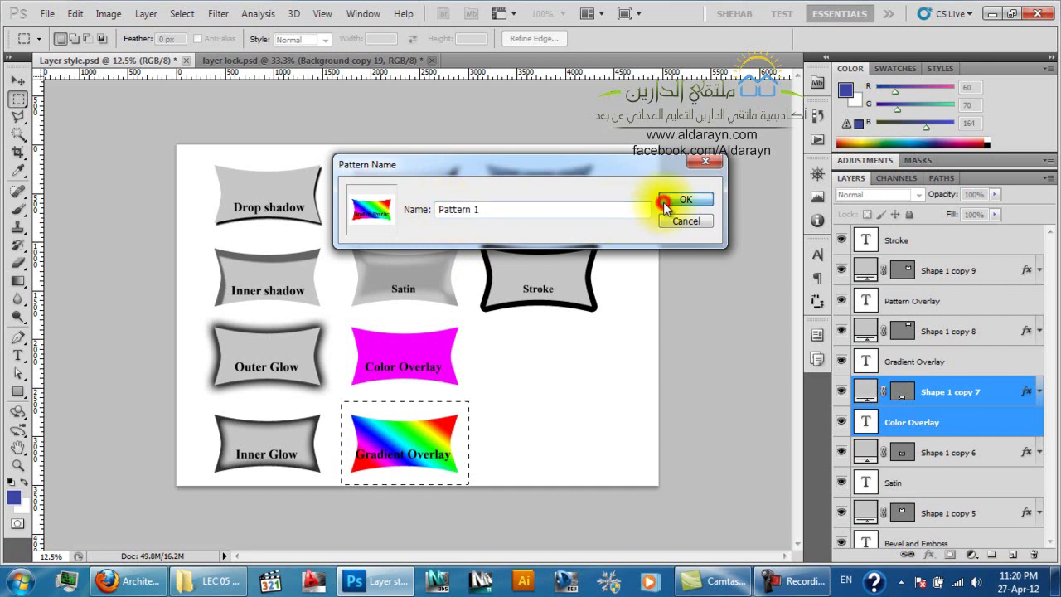
left_click(513, 424)
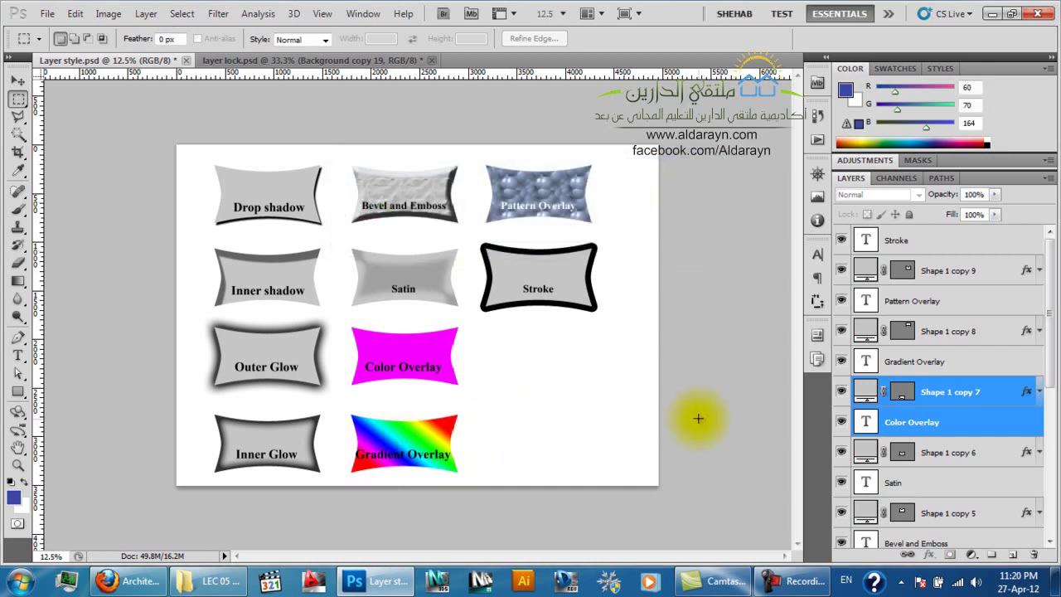
In the layer style of Shape 1 copy 7, replace the Gradient Overlay with a Pattern Overlay using the new rainbow pattern
left_click(977, 390)
double_click(1025, 390)
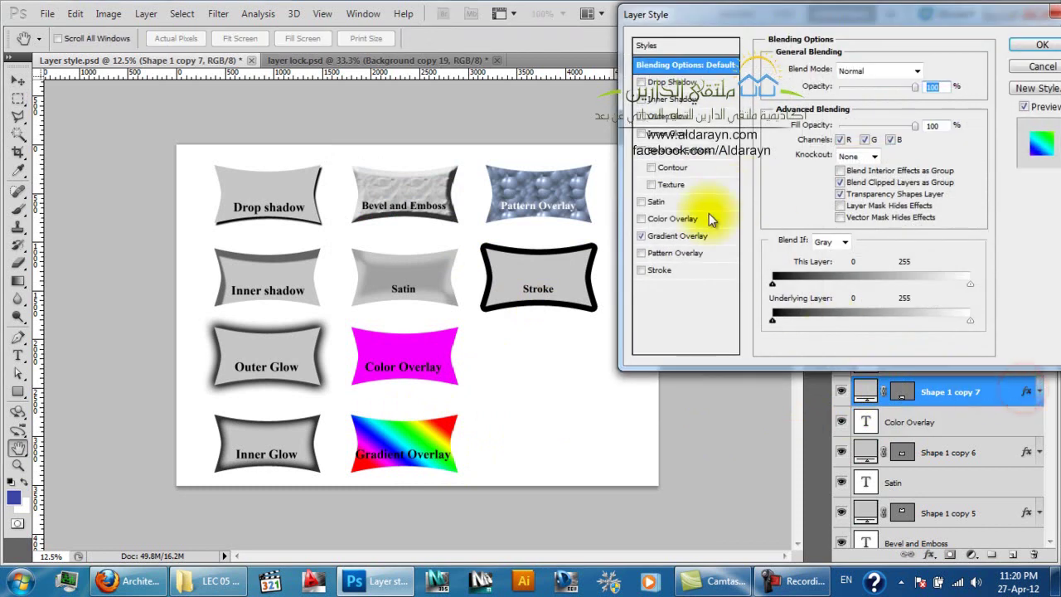
left_click(681, 253)
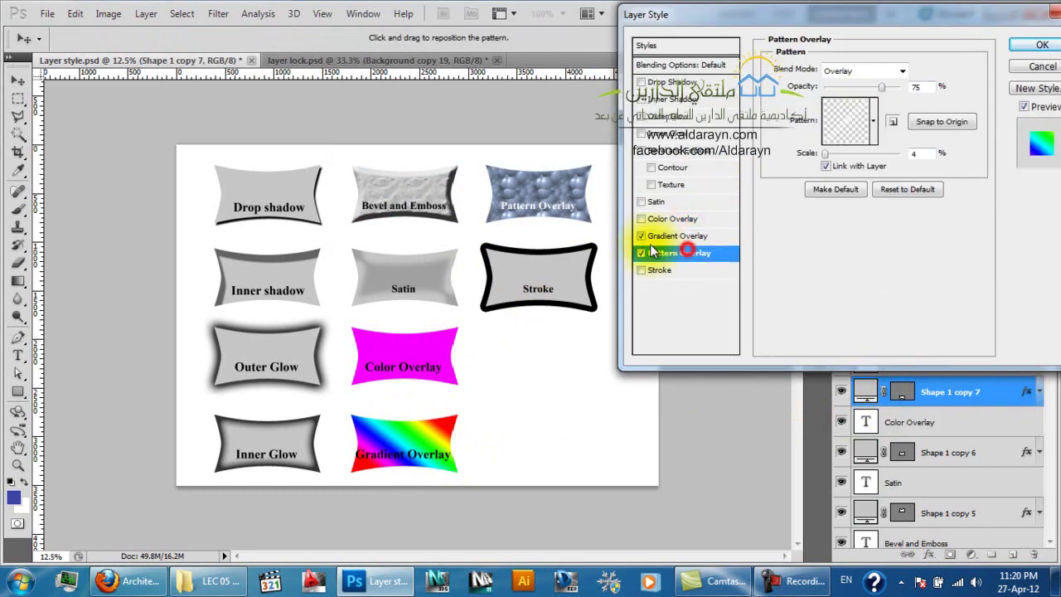
left_click(641, 237)
left_click(852, 135)
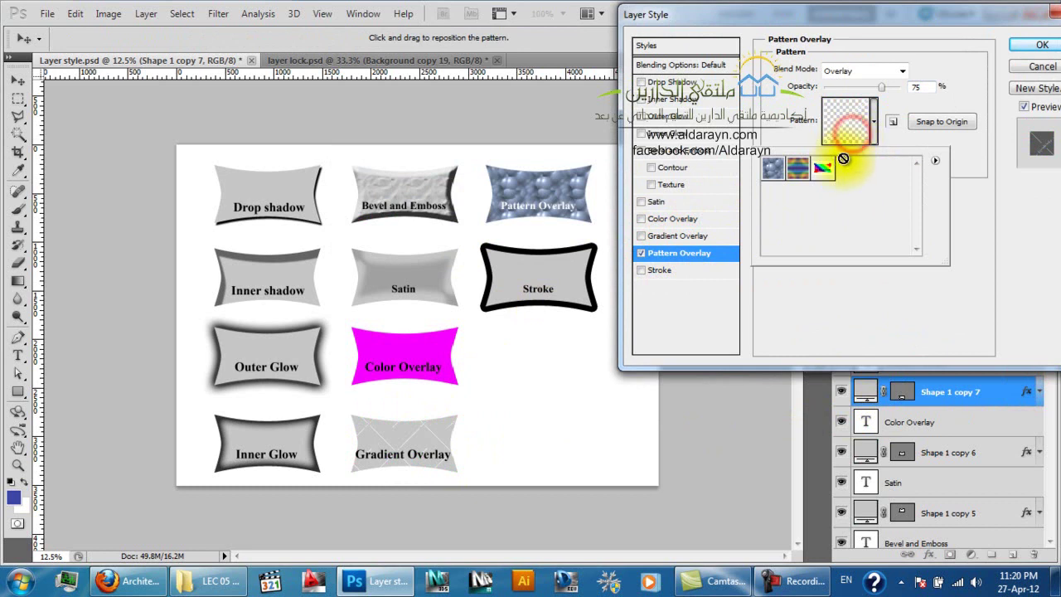
left_click(823, 170)
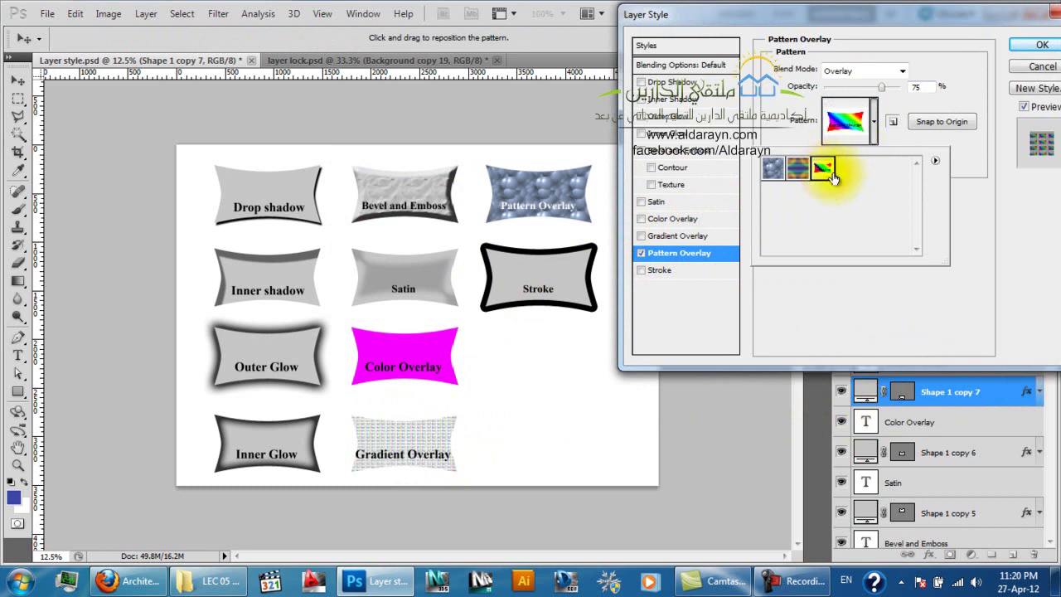
left_click(971, 219)
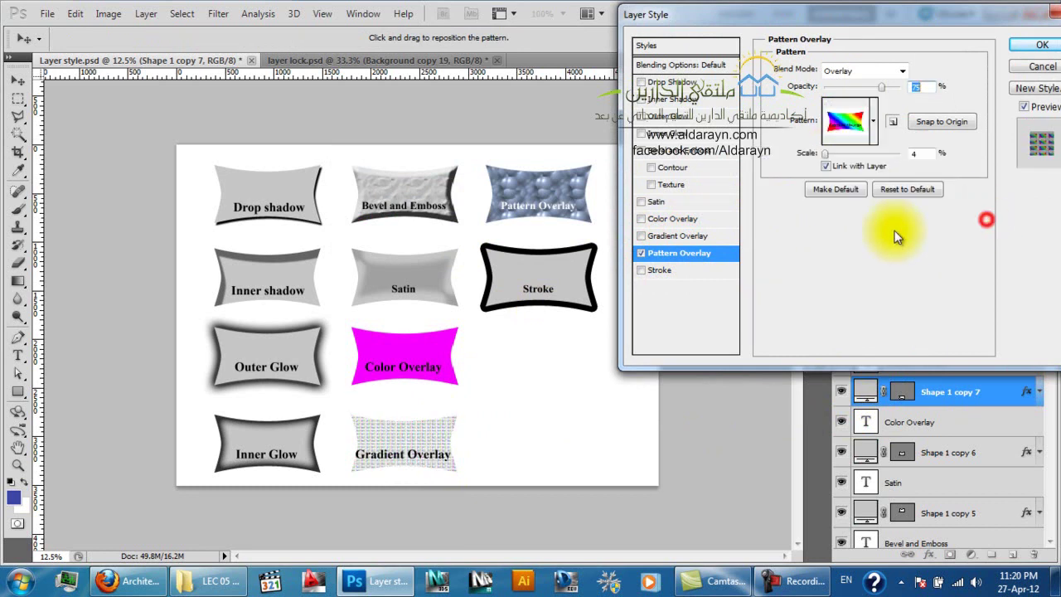
Increase the pattern overlay's scale to 53% while viewing the shape up close
left_click_drag(433, 449, 303, 494)
scroll(328, 257, "down", 5)
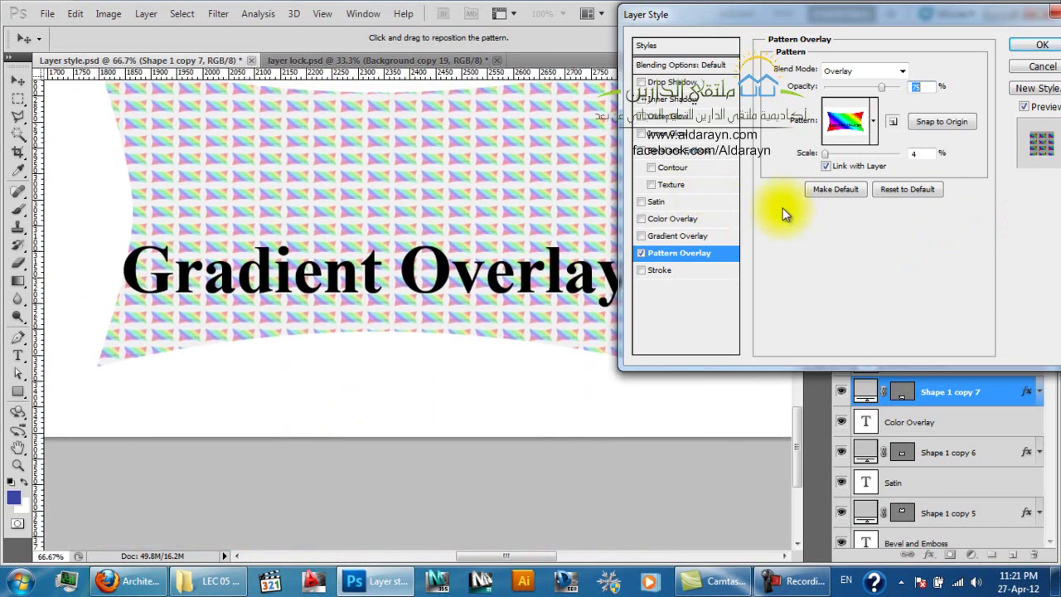
mouse_move(828, 154)
left_mouse_down()
mouse_move(858, 154)
mouse_move(845, 155)
left_mouse_up()
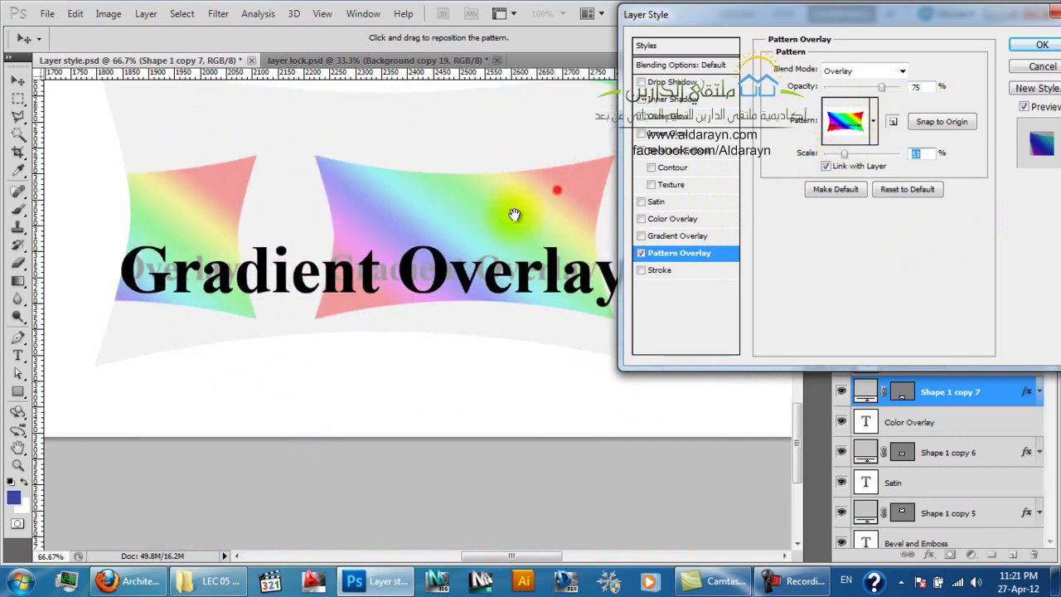
left_click_drag(542, 194, 438, 289)
Try the Normal blend mode for the pattern overlay, and discard the layer style changes
left_click(862, 72)
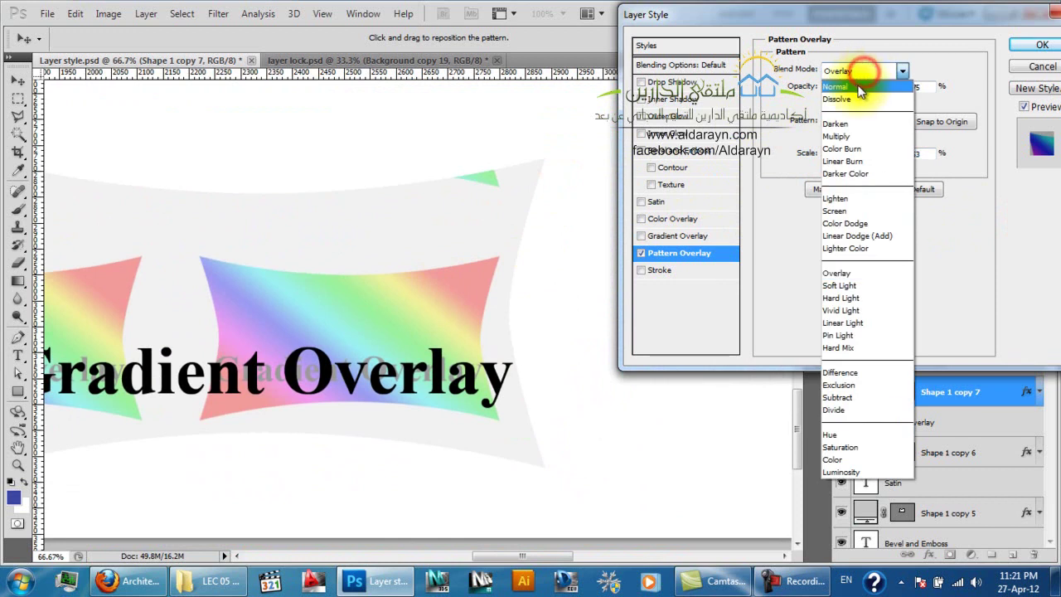
left_click(854, 73)
left_click_drag(346, 360, 462, 192)
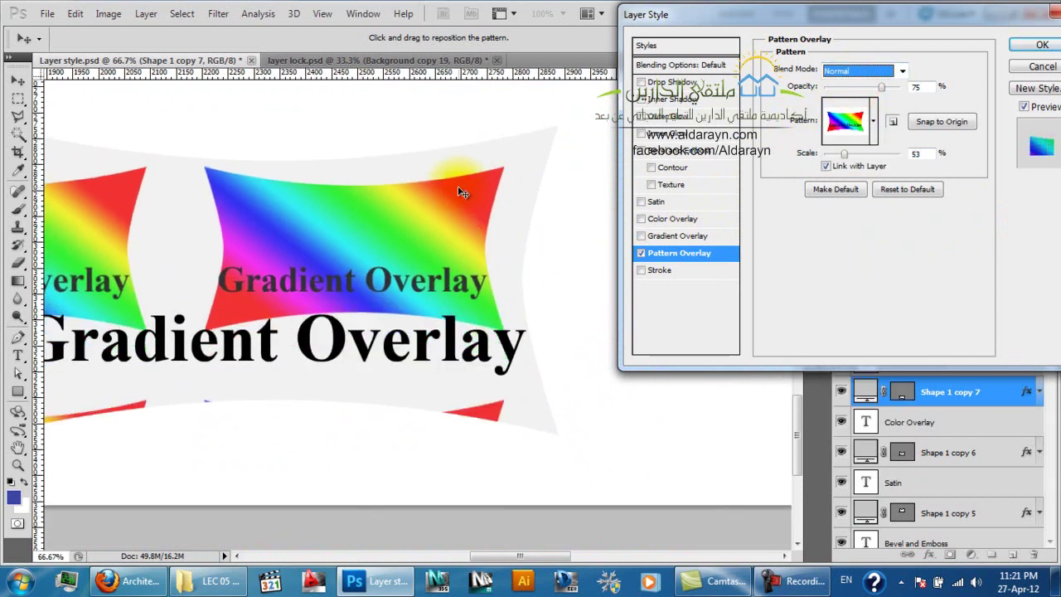
left_click(462, 192, "alt")
left_click(463, 192, "alt")
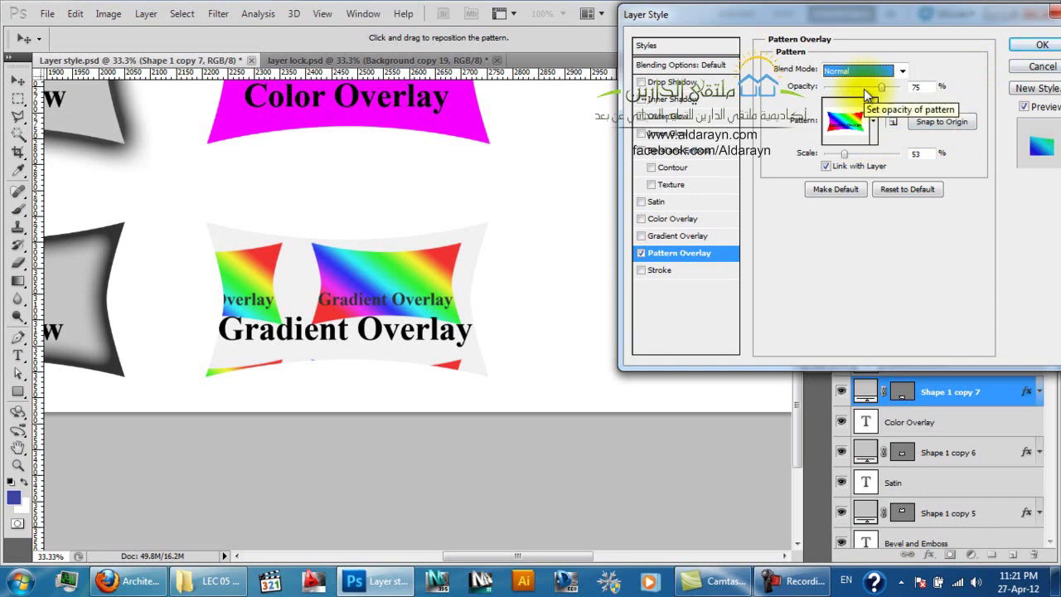
key("Escape")
Open the Stroke settings of the Shape 1 copy 9 layer and set the stroke size to 73 px
scroll(594, 203, "down", 1)
scroll(589, 307, "up", 3)
scroll(585, 380, "down", 1)
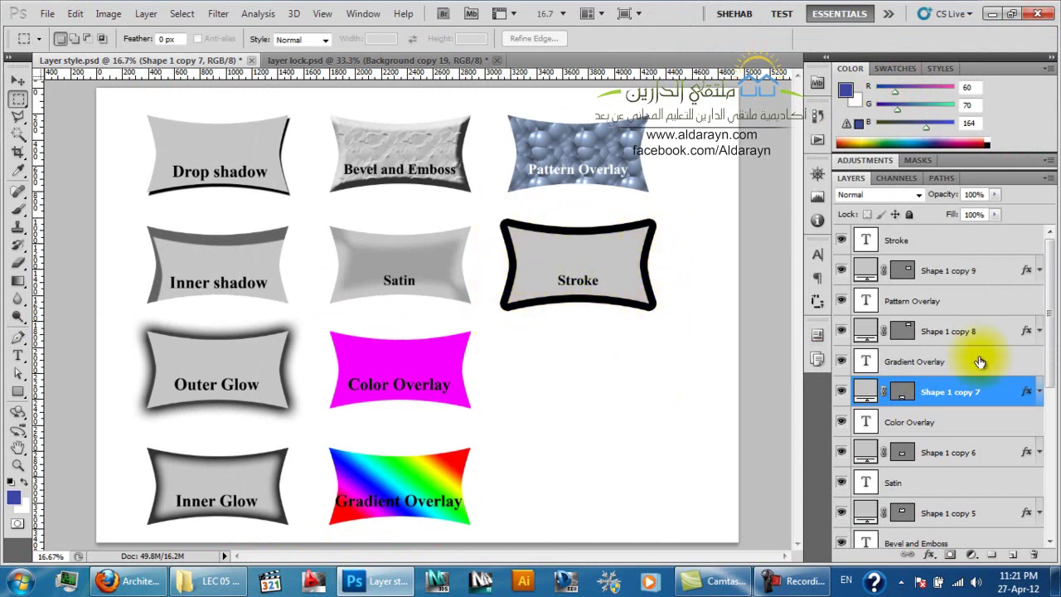
left_click(999, 272)
key("h")
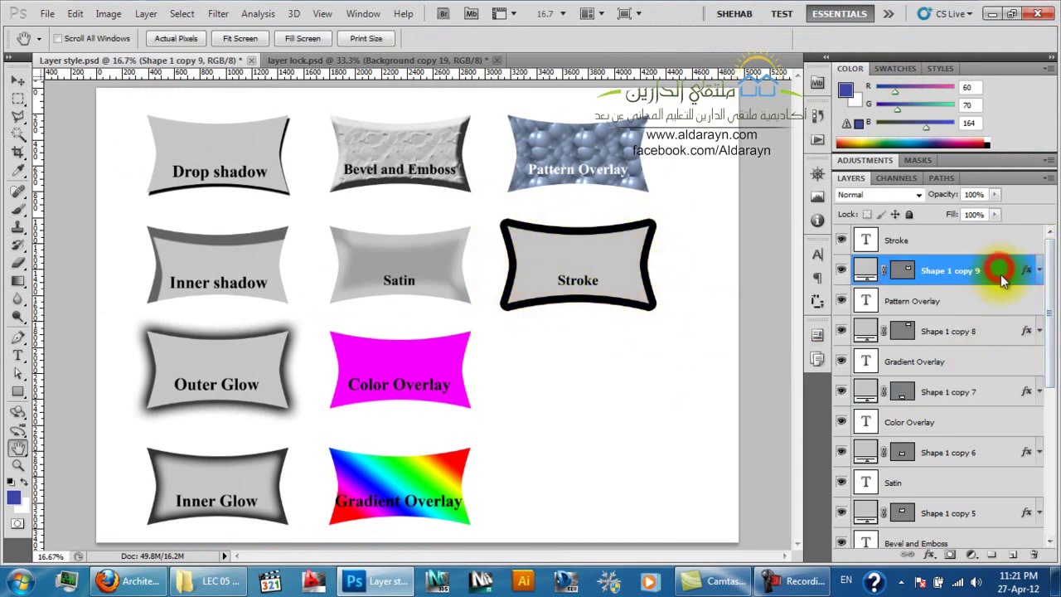
double_click(999, 276)
left_click_drag(791, 21, 806, 77)
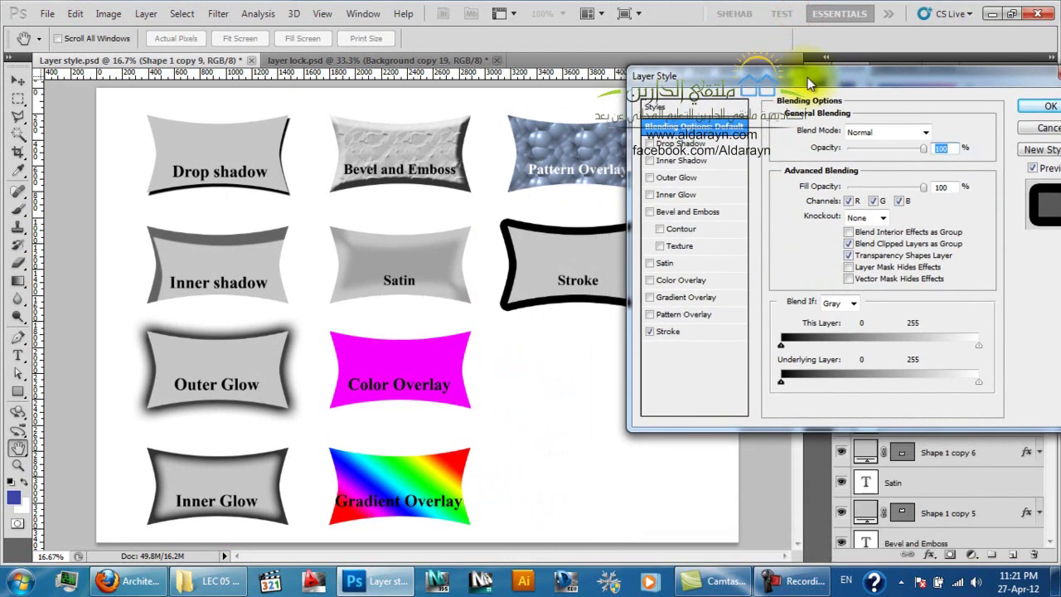
left_click(669, 332)
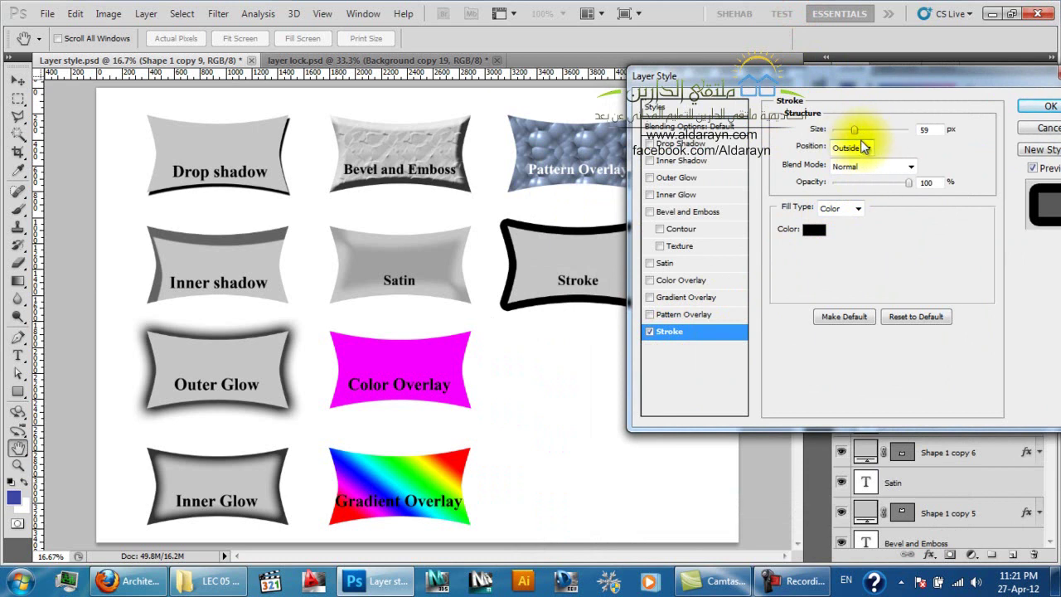
mouse_move(854, 130)
left_mouse_down()
mouse_move(871, 131)
mouse_move(849, 130)
mouse_move(859, 131)
left_mouse_up()
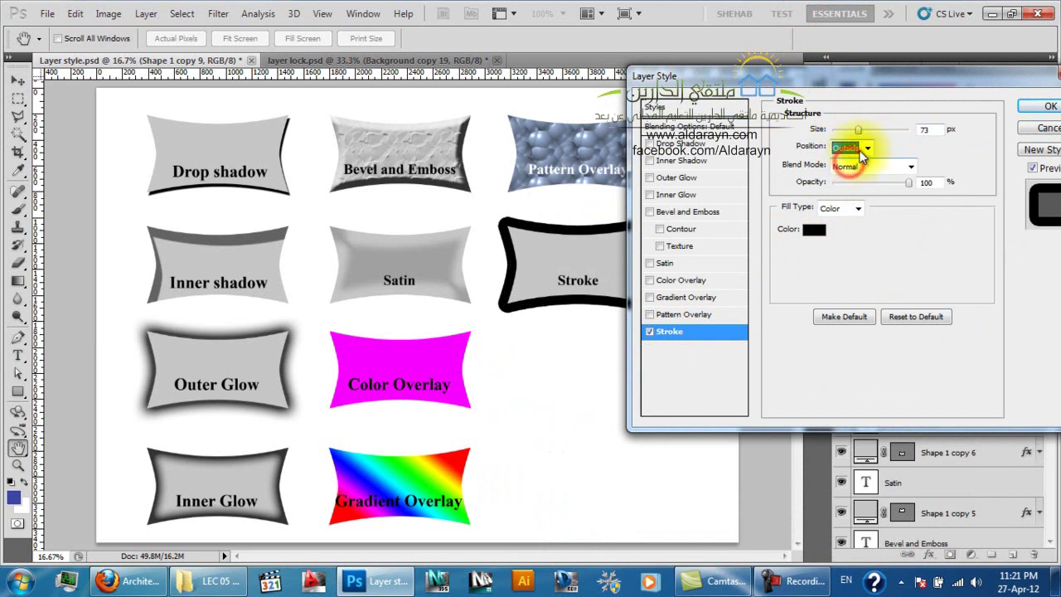
Try the Inside stroke position, set the position to Center, and lower the stroke opacity to 49%
left_click(848, 175)
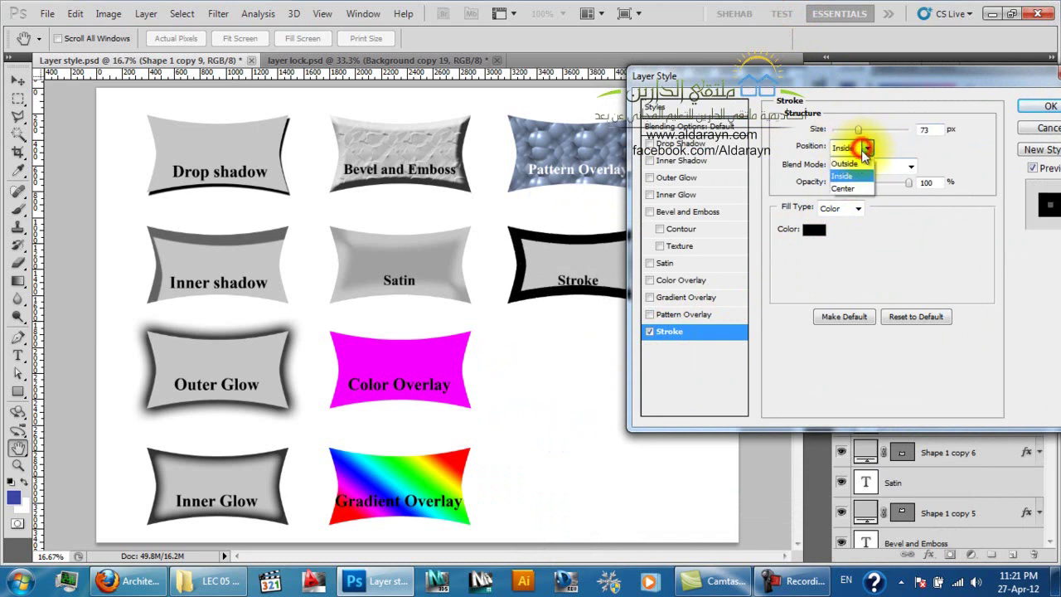
left_click(842, 188)
mouse_move(907, 183)
left_mouse_down()
mouse_move(855, 190)
mouse_move(872, 192)
left_mouse_up()
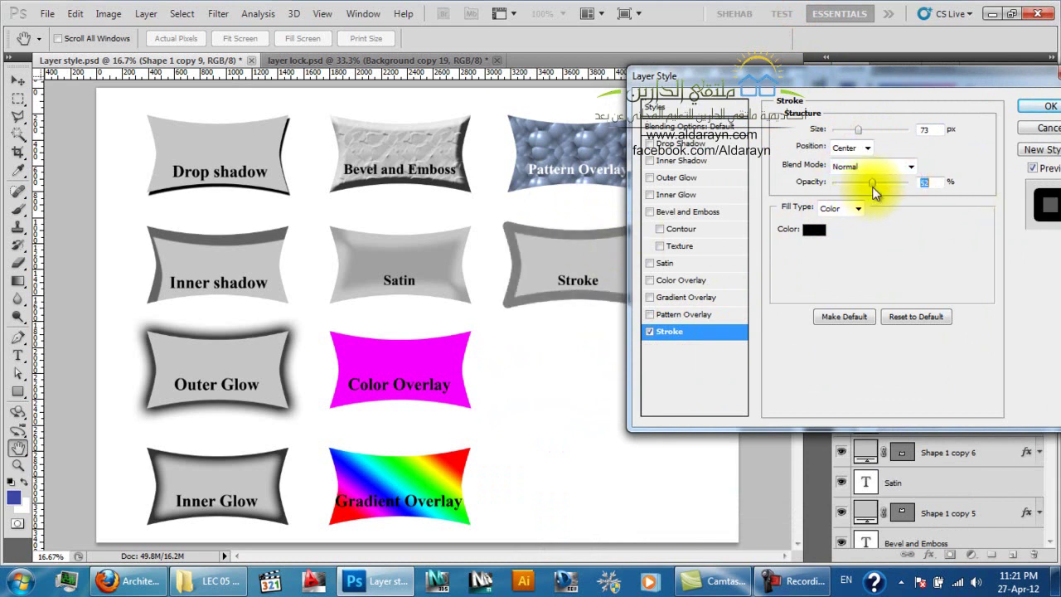
Compare the Outside and Inside stroke positions on the Stroke sample shape, and settle on Center
left_click(865, 149)
left_click(863, 162)
left_click(867, 147)
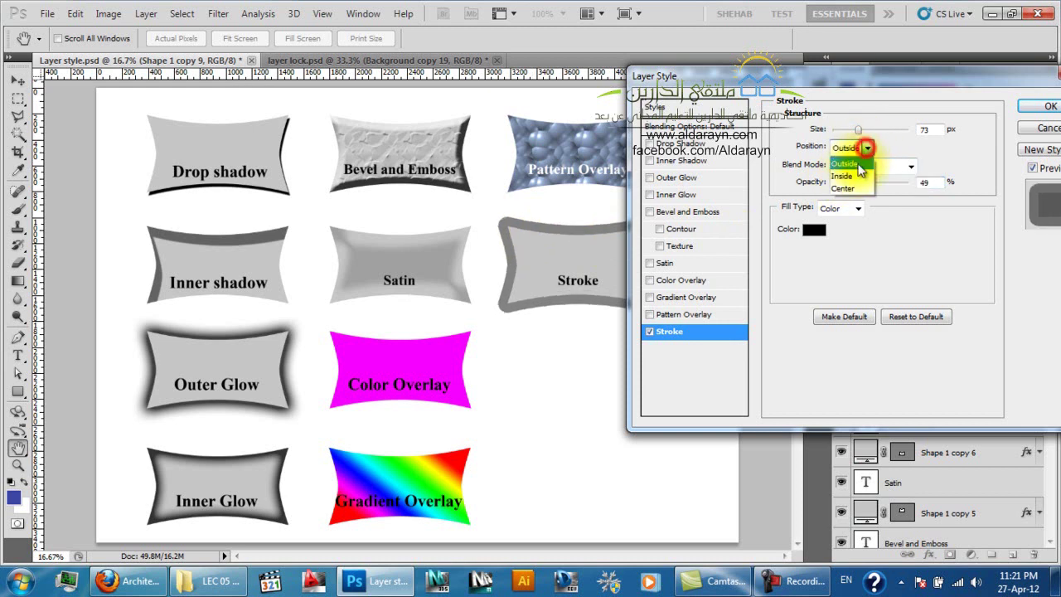
left_click(843, 176)
left_click(867, 148)
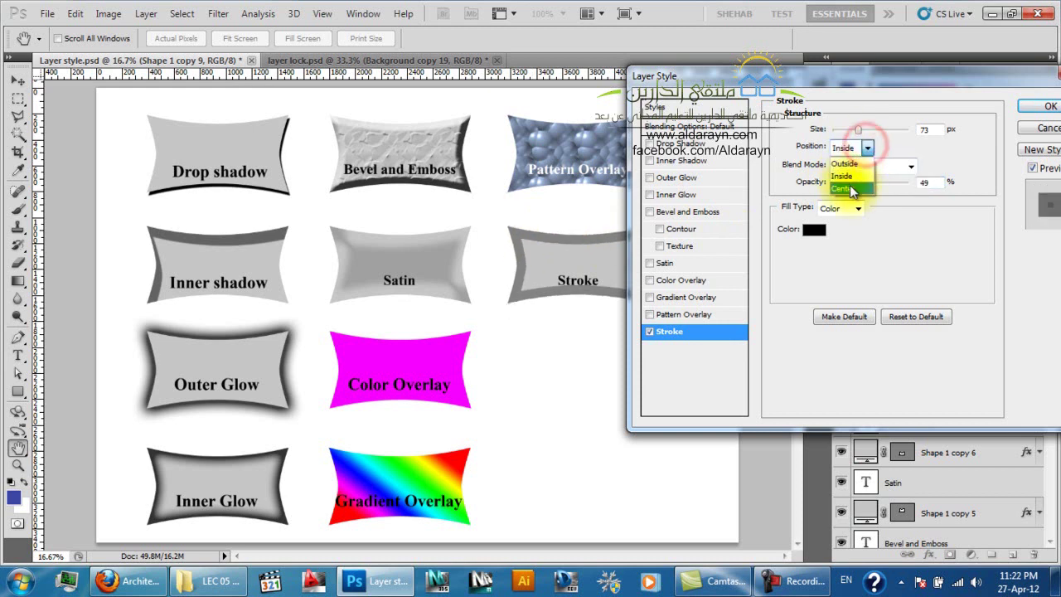
left_click(843, 189)
Set the stroke color to red and raise the stroke opacity to 100%
left_click(803, 231)
left_click(817, 219)
left_click(808, 80)
left_click(1001, 70)
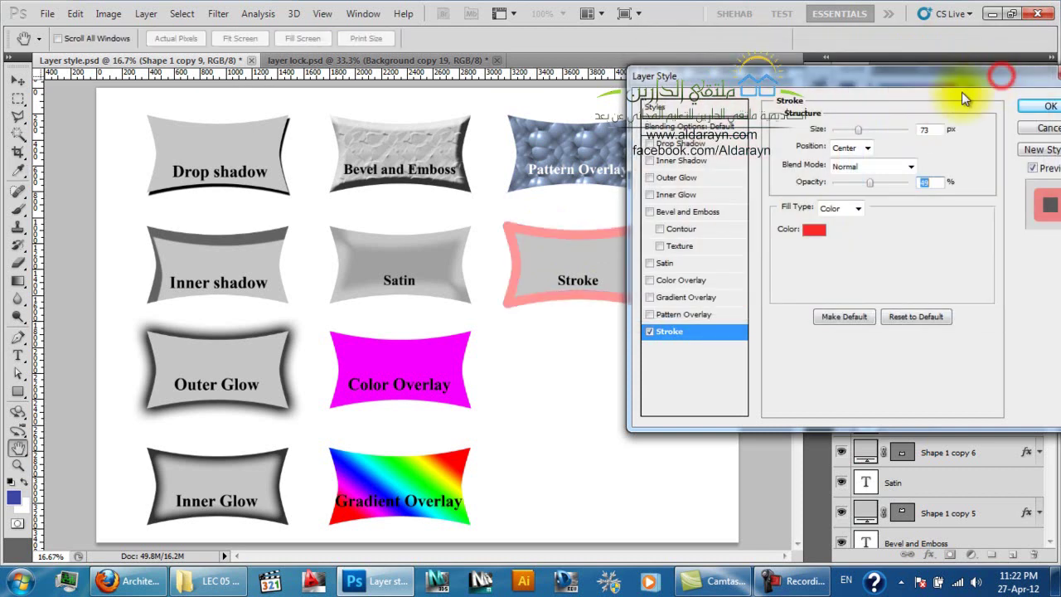
left_click(869, 177)
left_click_drag(876, 181, 909, 182)
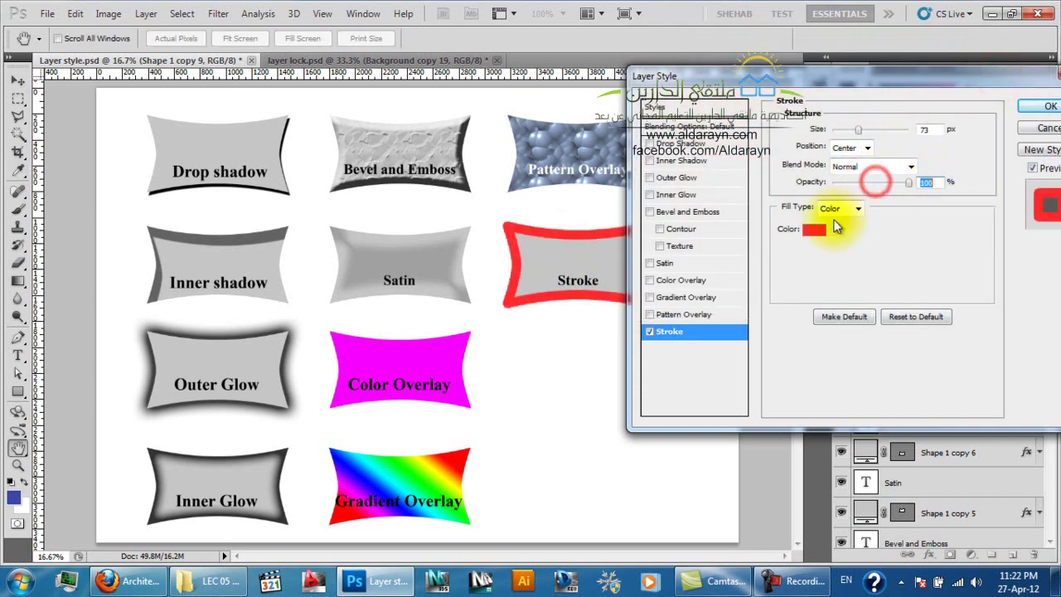
Try the Gradient and Pattern fill types for the stroke, and settle on Gradient
left_click(840, 238)
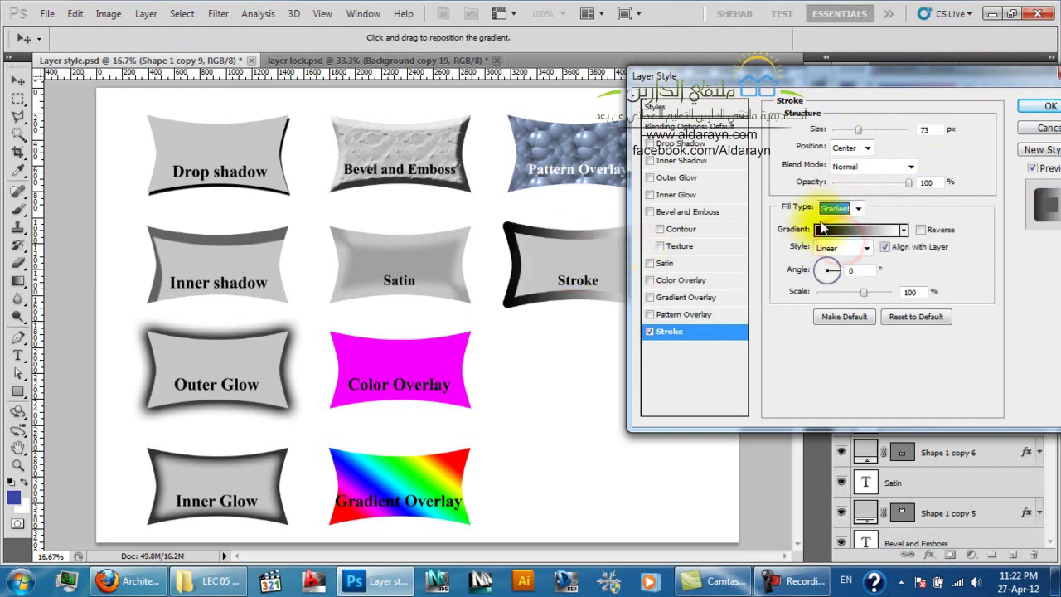
left_click(839, 208)
left_click(835, 254)
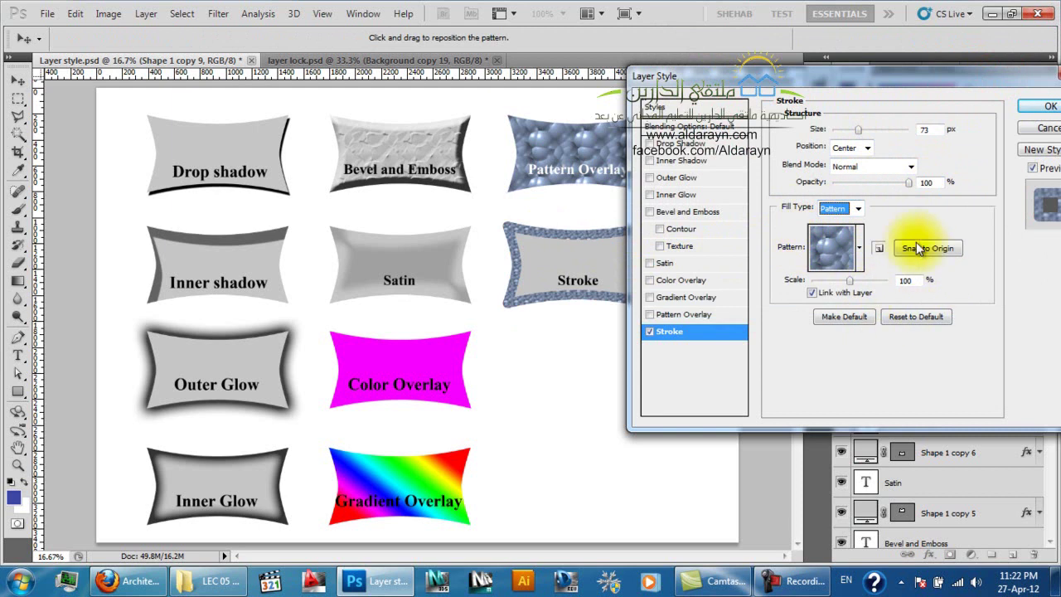
left_click(840, 208)
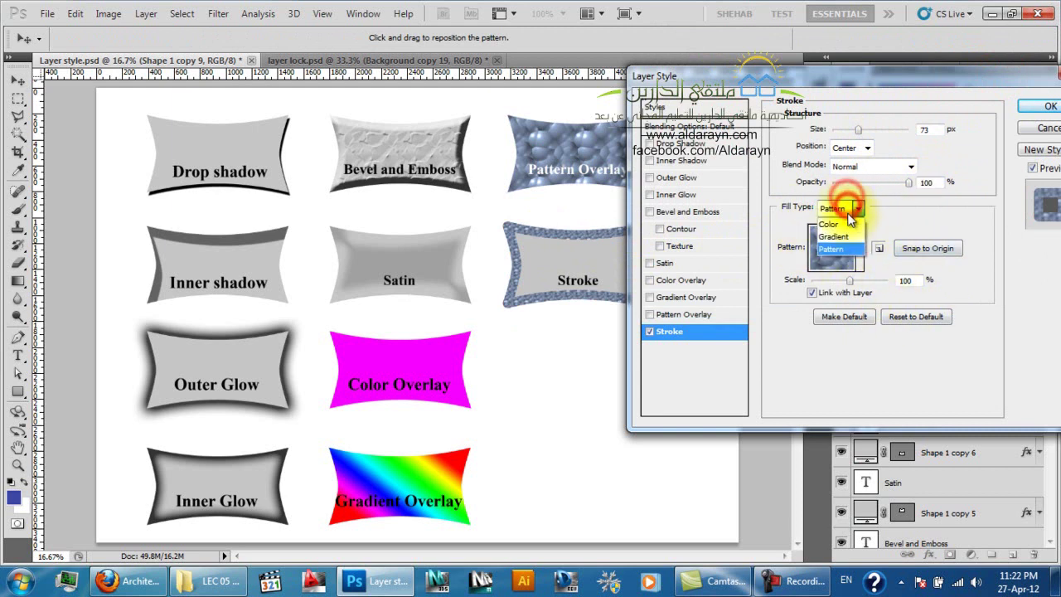
left_click(841, 235)
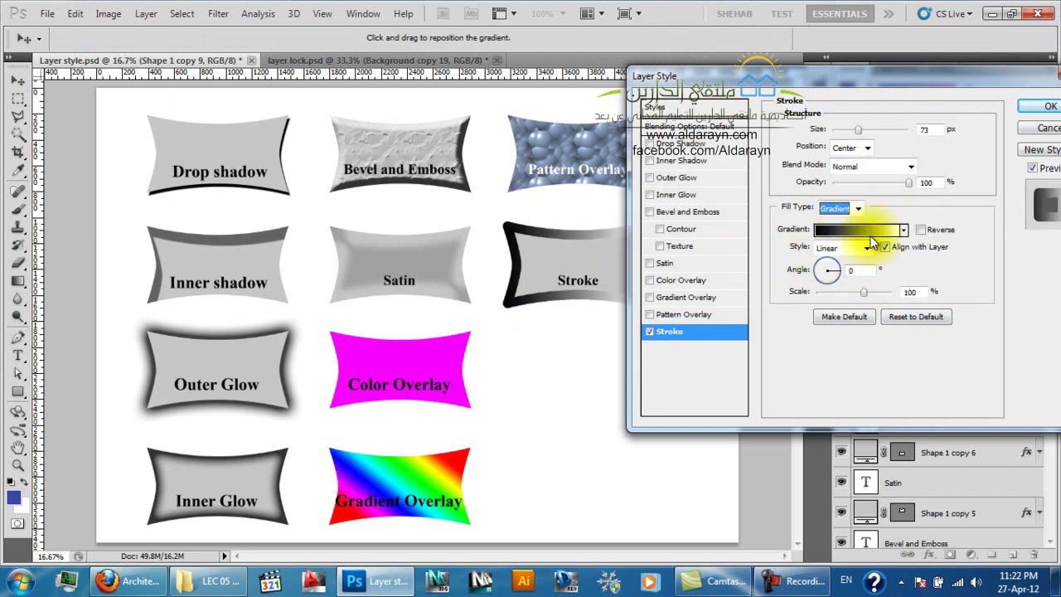
Set the stroke gradient's angle to -117° and apply the layer style to Shape 1 copy 9
left_click(829, 267)
left_click(824, 284)
left_click_drag(896, 74, 299, 93)
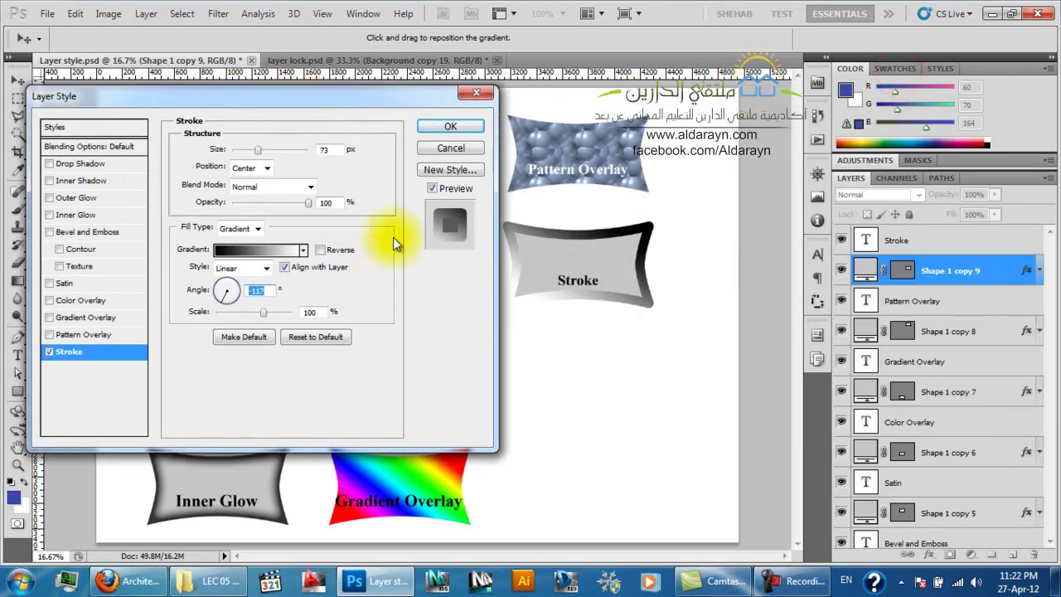
left_click(437, 132)
left_click(551, 231)
key("v")
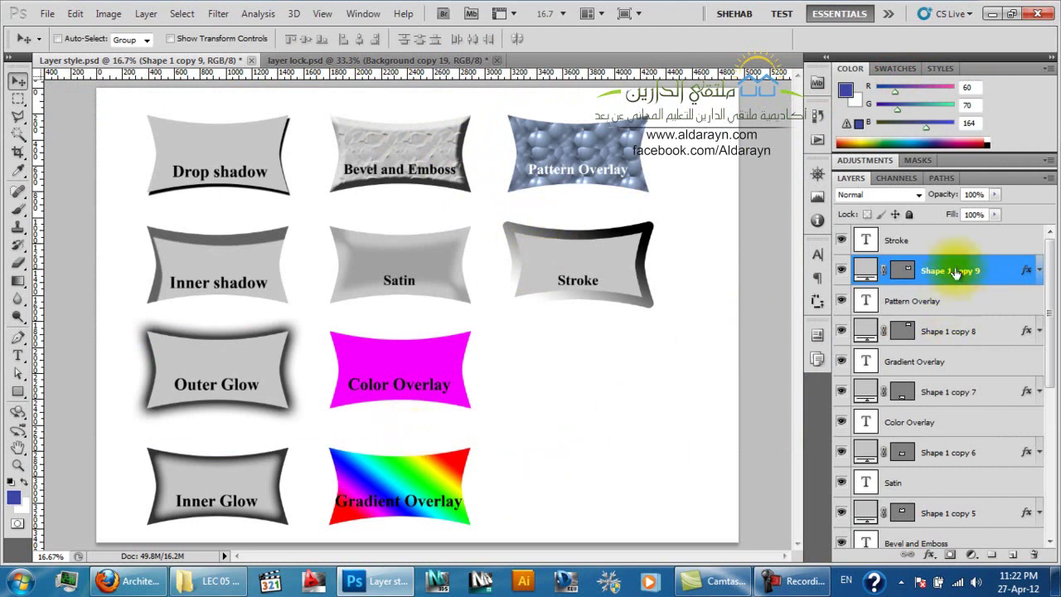
Examine the Stroke sample up close and check the fill color of Shape 1 copy 9 without changing it
left_click(958, 242)
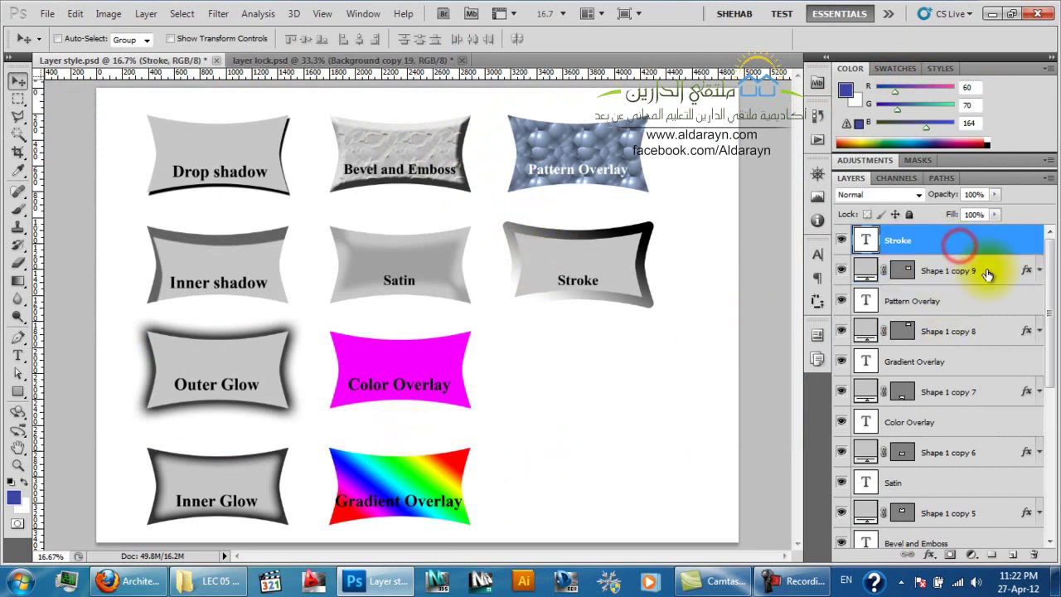
key("z")
left_click(580, 280)
left_click(575, 279)
left_click_drag(617, 375, 504, 427)
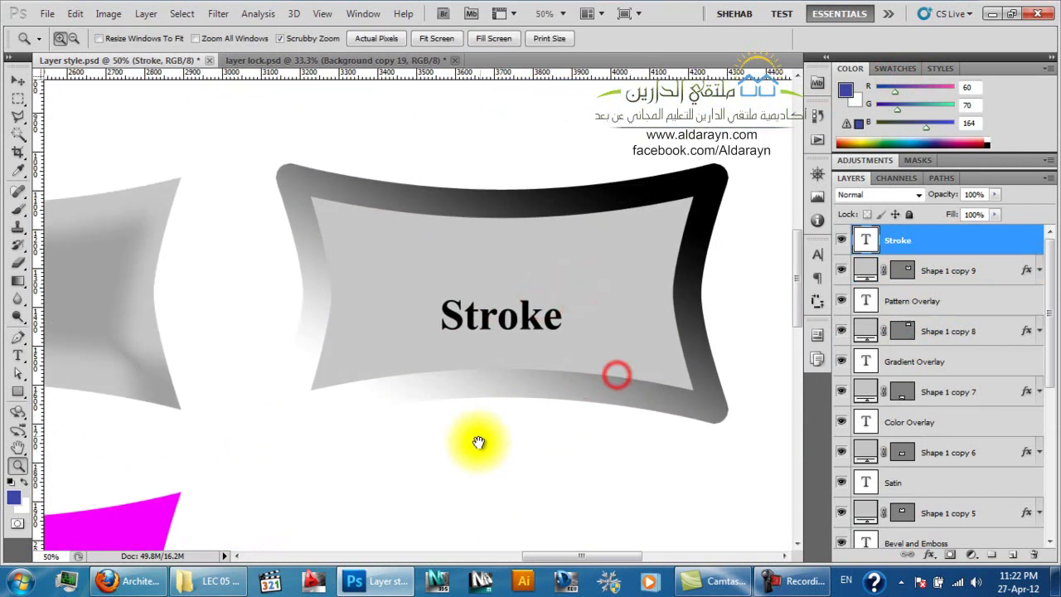
double_click(866, 273)
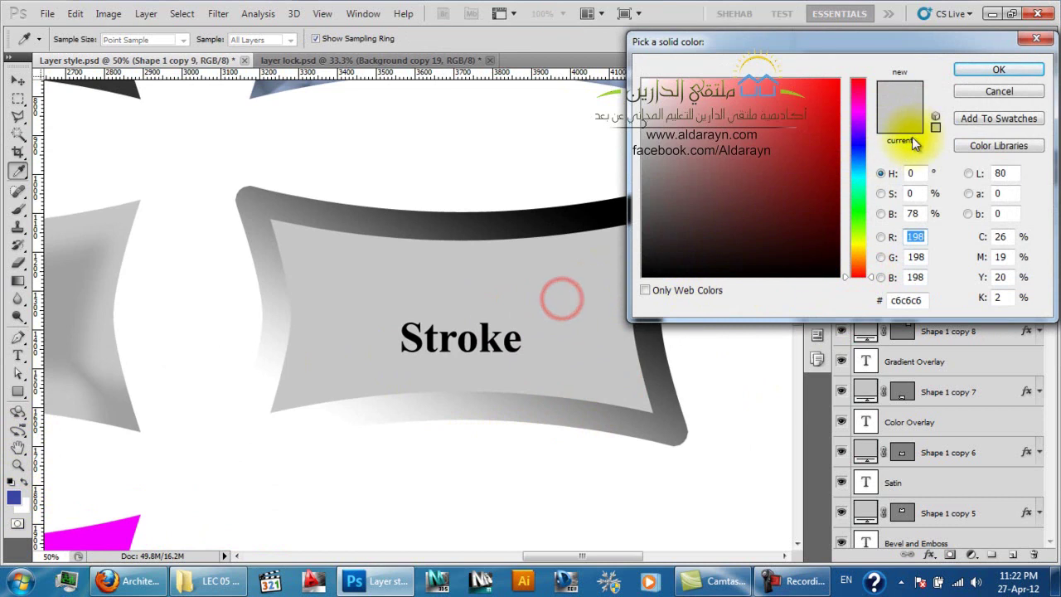
left_click(997, 89)
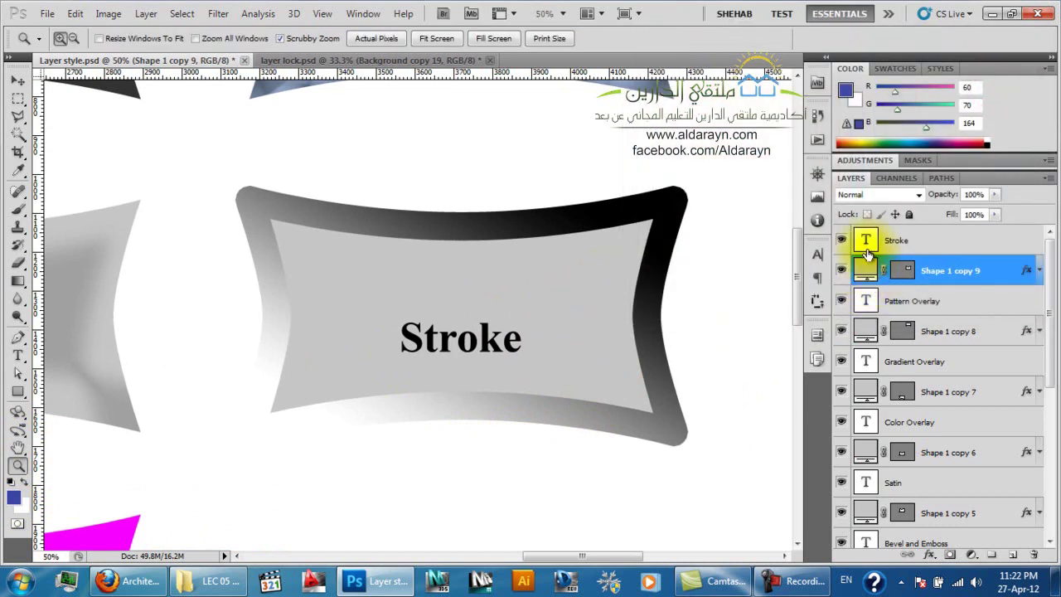
Recolor the Stroke label text with the gray sampled from the shape's fill
double_click(867, 240)
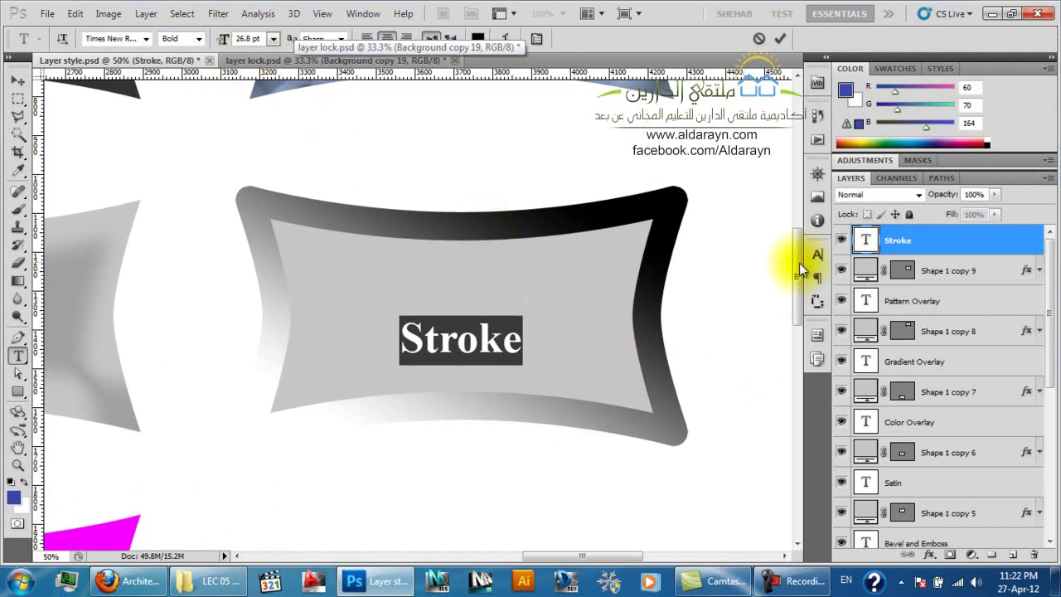
left_click(477, 39)
left_click(519, 274)
left_click(995, 70)
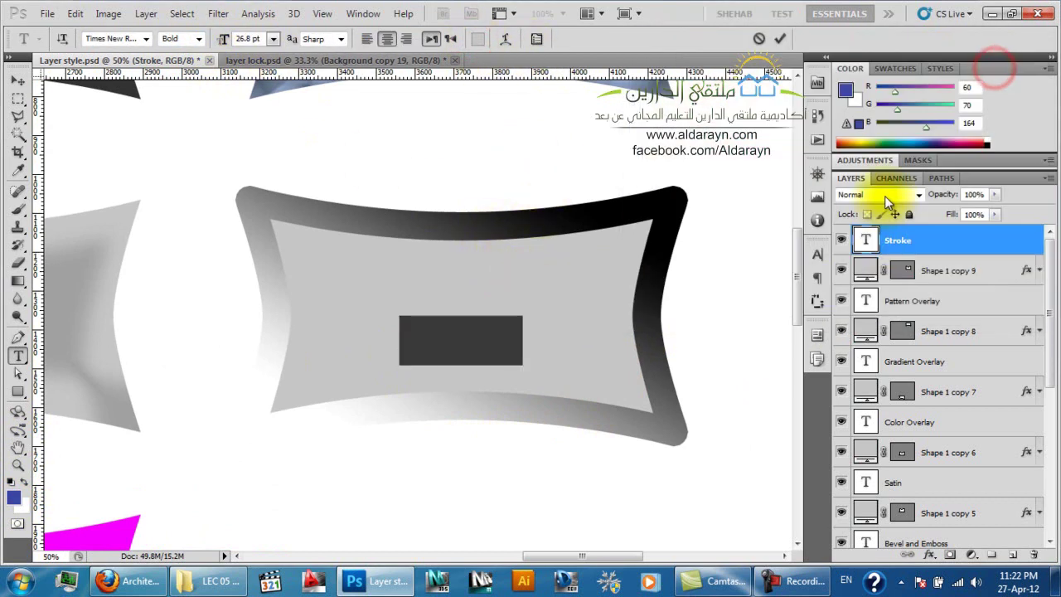
Change the Stroke label's text color to the darker gray a0a0a0
left_click(869, 240)
key("z")
double_click(869, 240)
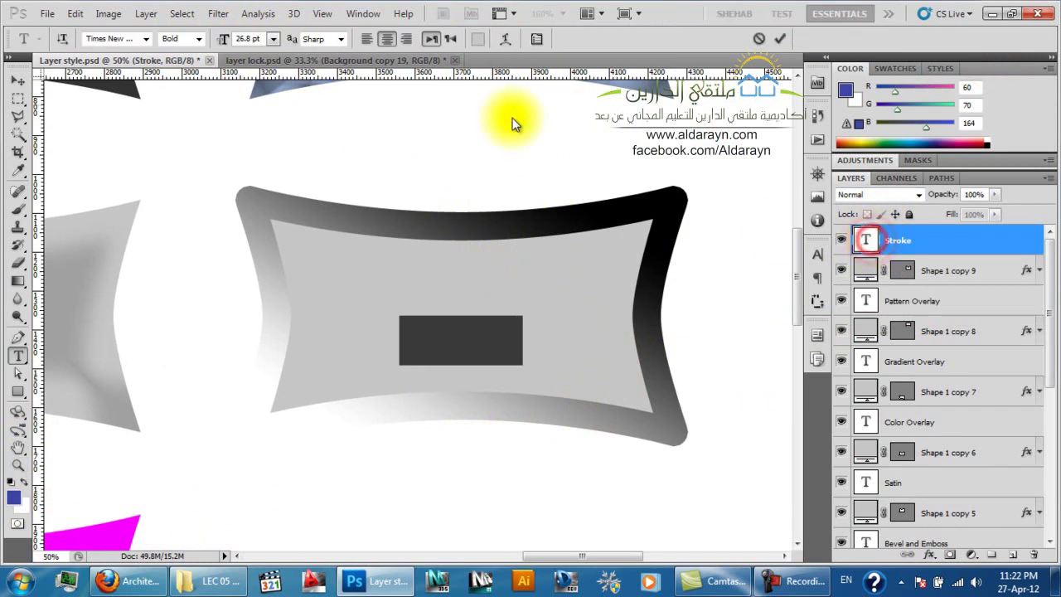
left_click(477, 39)
left_click(646, 163)
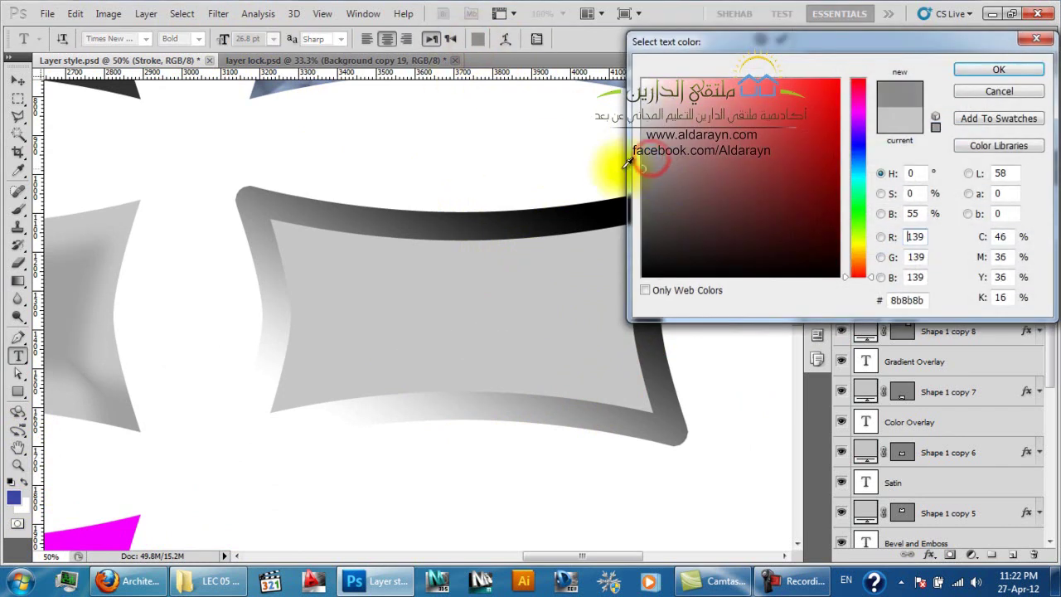
left_click(642, 169)
left_click(644, 151)
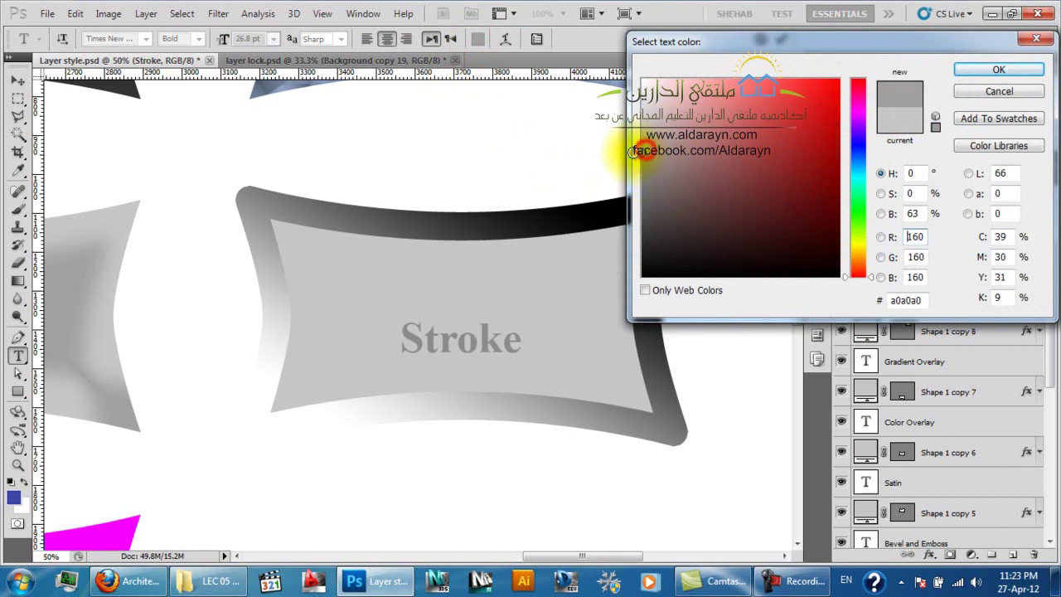
left_click(955, 69)
Switch to the layer lock.psd document and examine the Bench and TV Unit labels up close
left_click(370, 60)
key("z")
left_click_drag(476, 259, 474, 344)
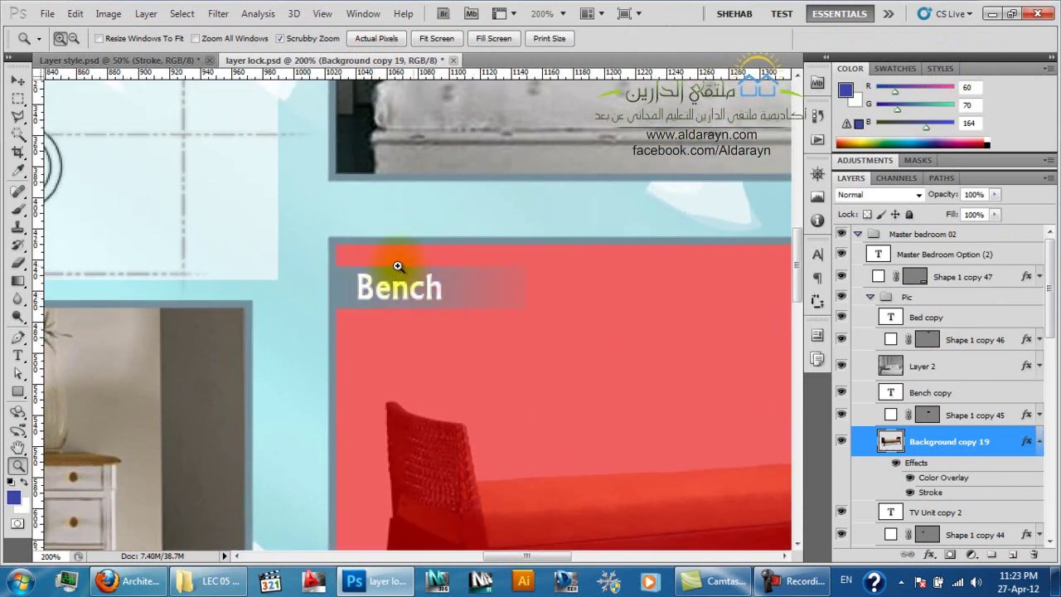
left_click(418, 313, "alt")
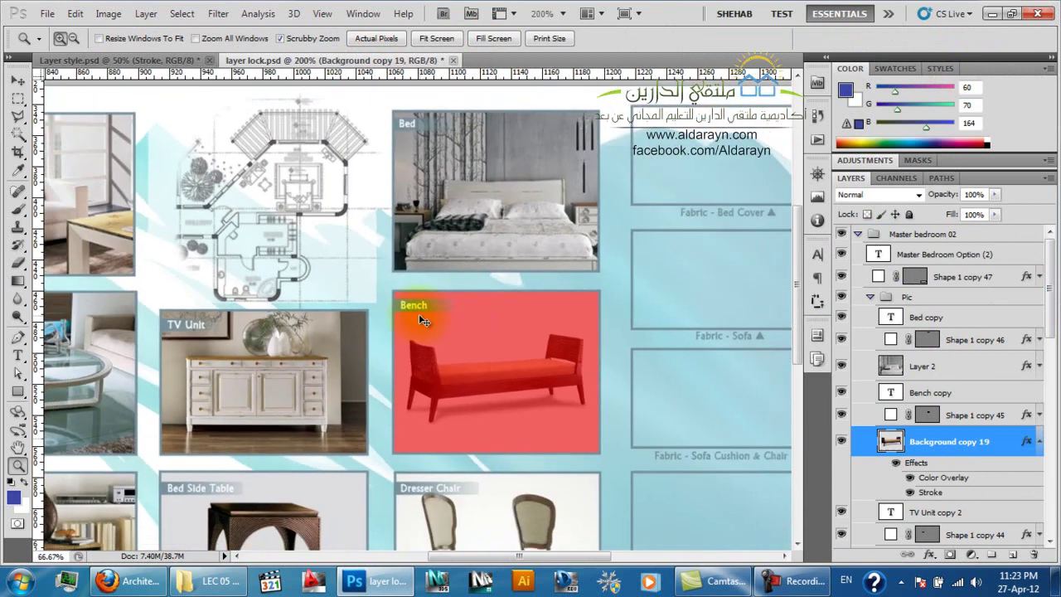
left_click_drag(230, 334, 503, 423)
left_click(515, 422)
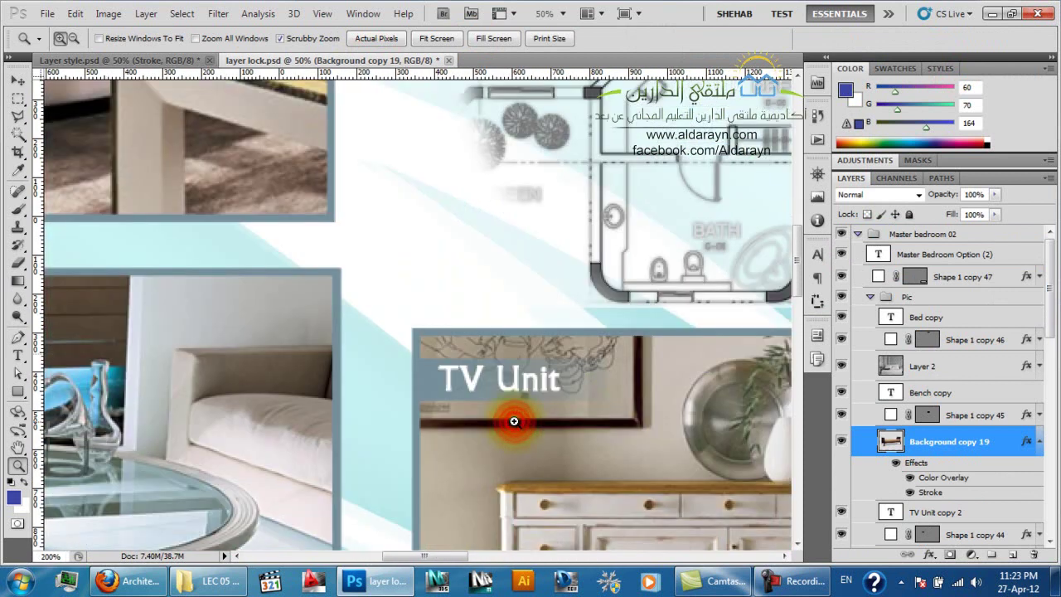
Move the gradient bar Shape 1 copy 44 out from behind the TV Unit label, and undo the move
key("v")
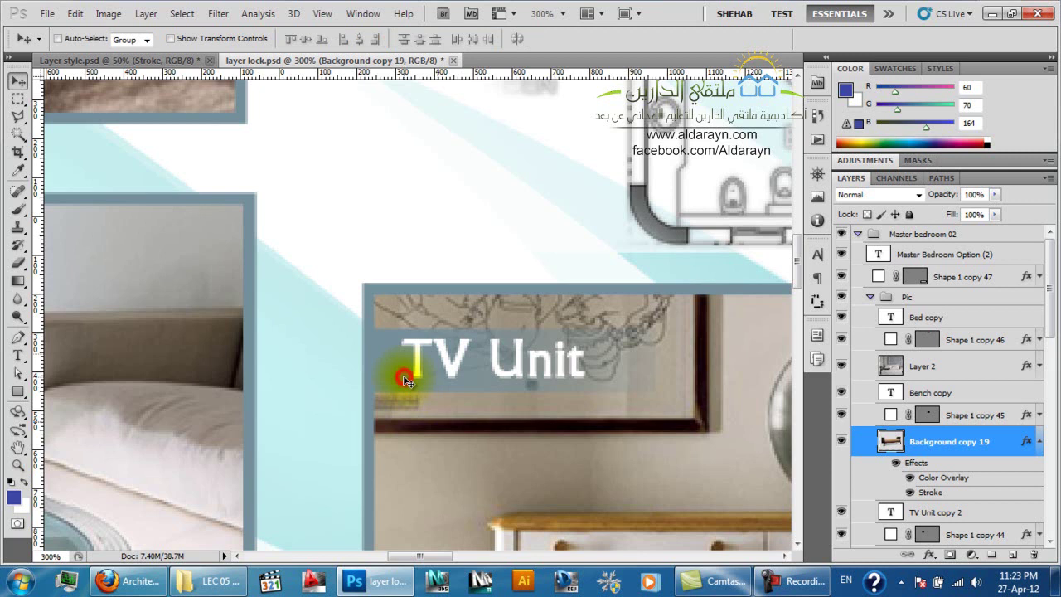
right_click(405, 380)
left_click(430, 445)
left_click_drag(405, 379, 320, 214)
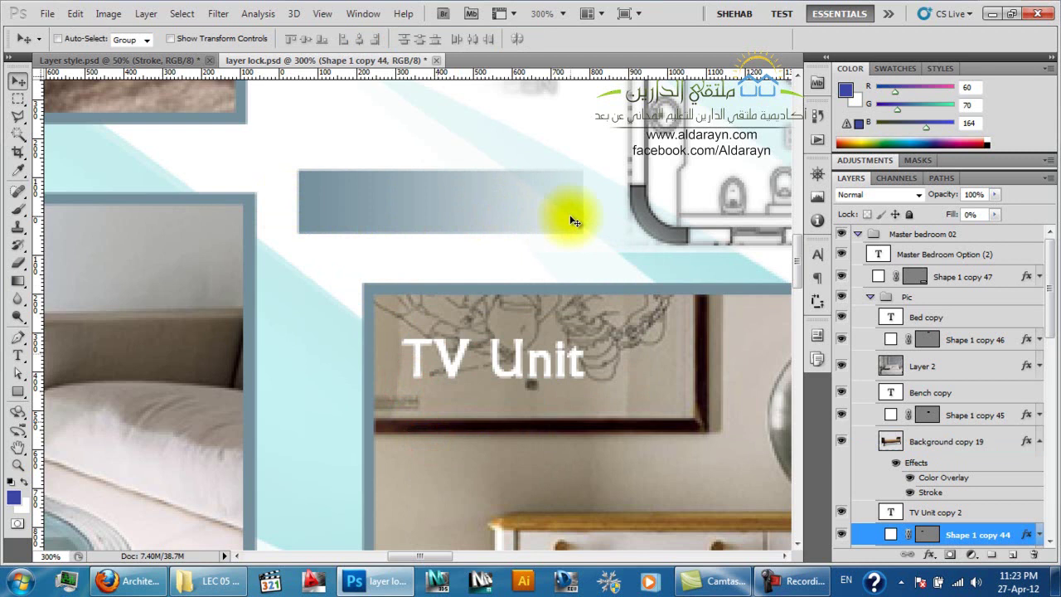
key("ctrl+z")
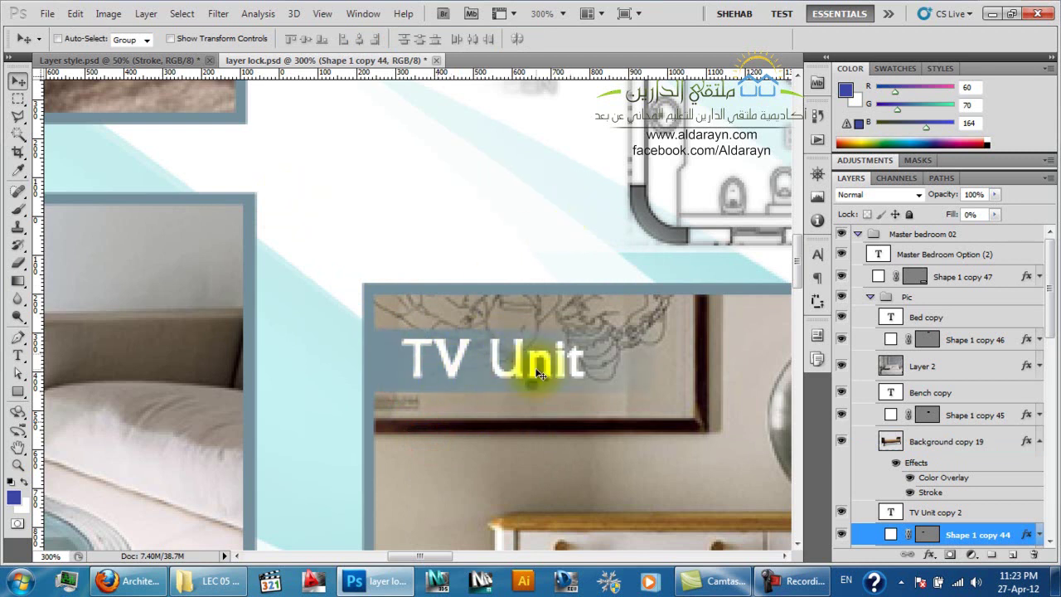
Delete the gradient bar Shape 1 copy 43 behind the Dresser Chair label
scroll(539, 374, "down", 4)
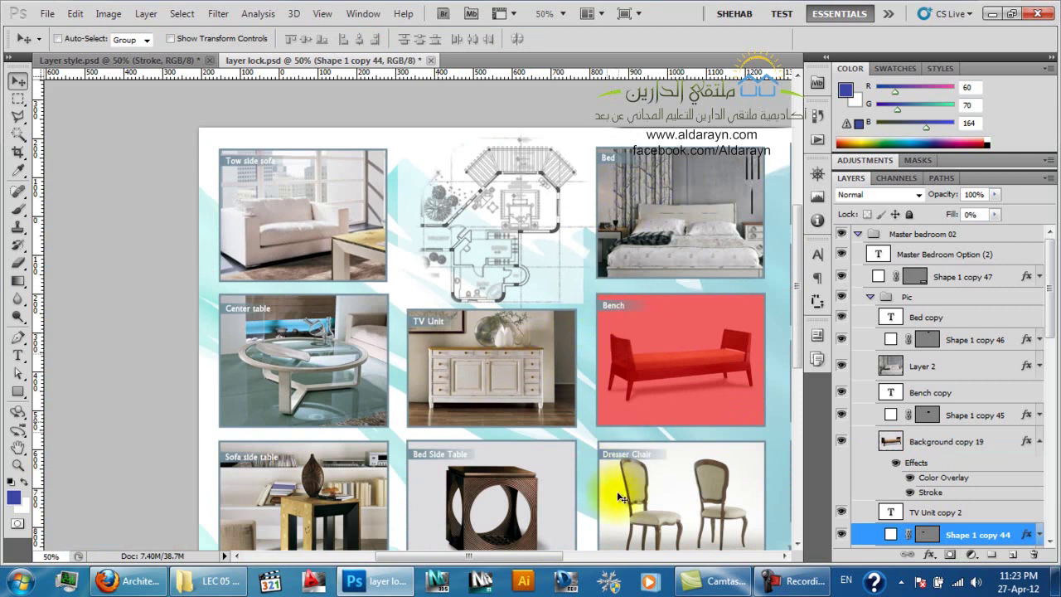
right_click(654, 457)
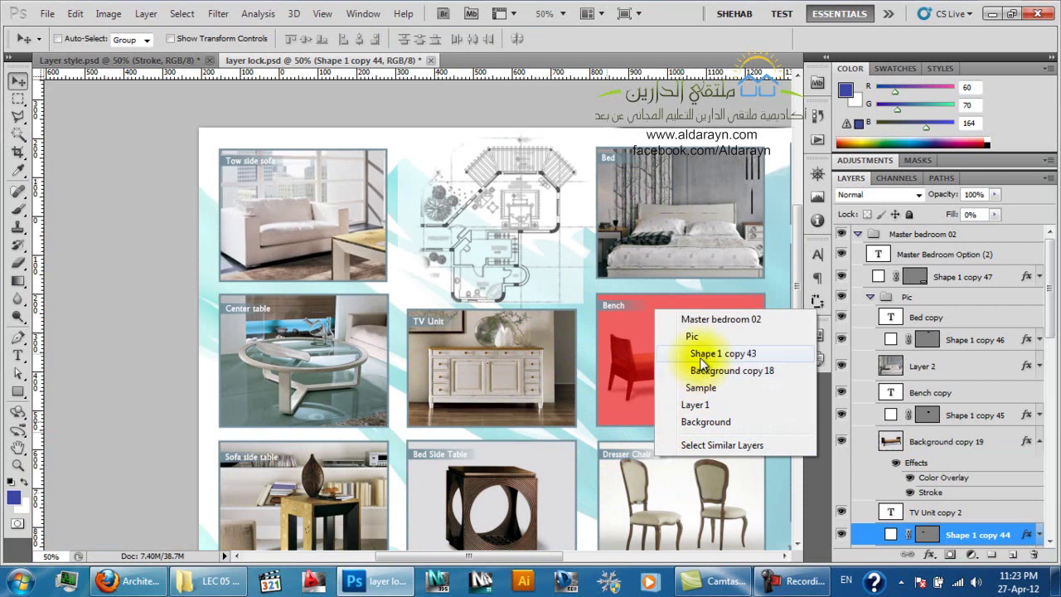
left_click(701, 354)
key("Delete")
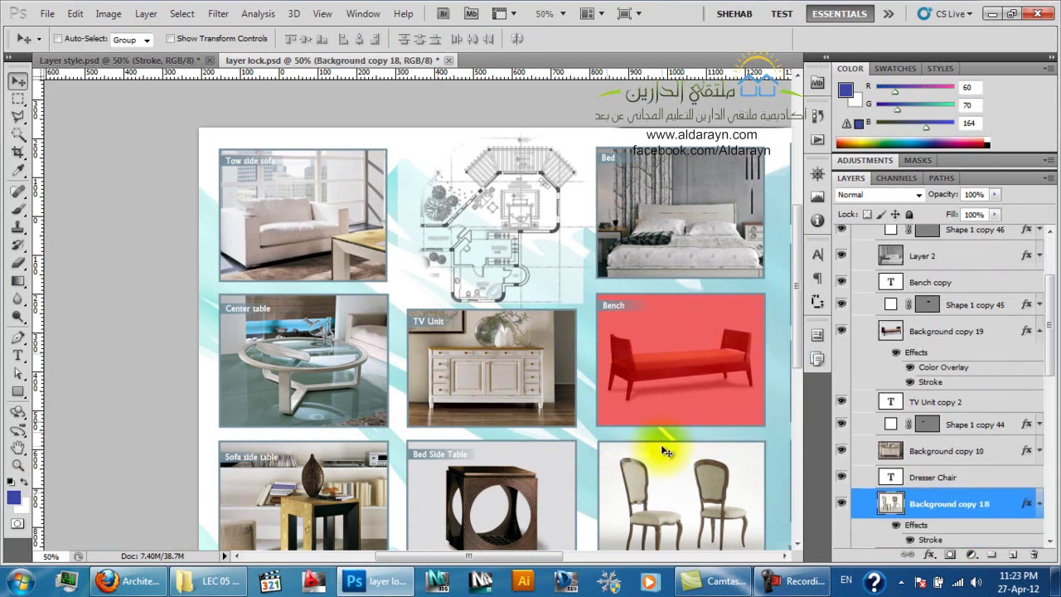
Compare the Dresser Chair label with and without its bar by undoing and redoing the deletion
key("z")
left_click(598, 472)
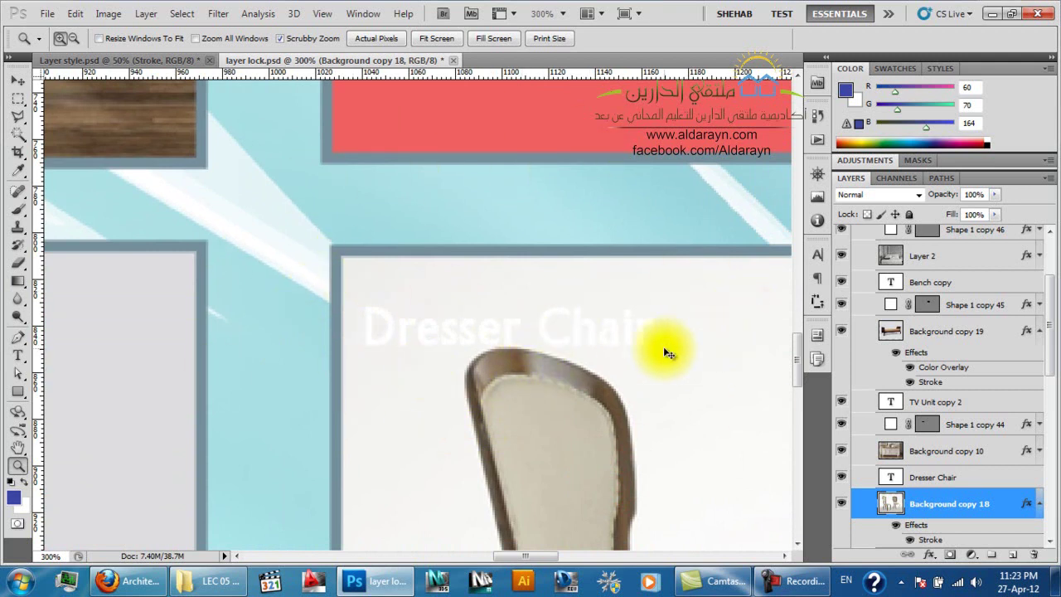
key("ctrl+z")
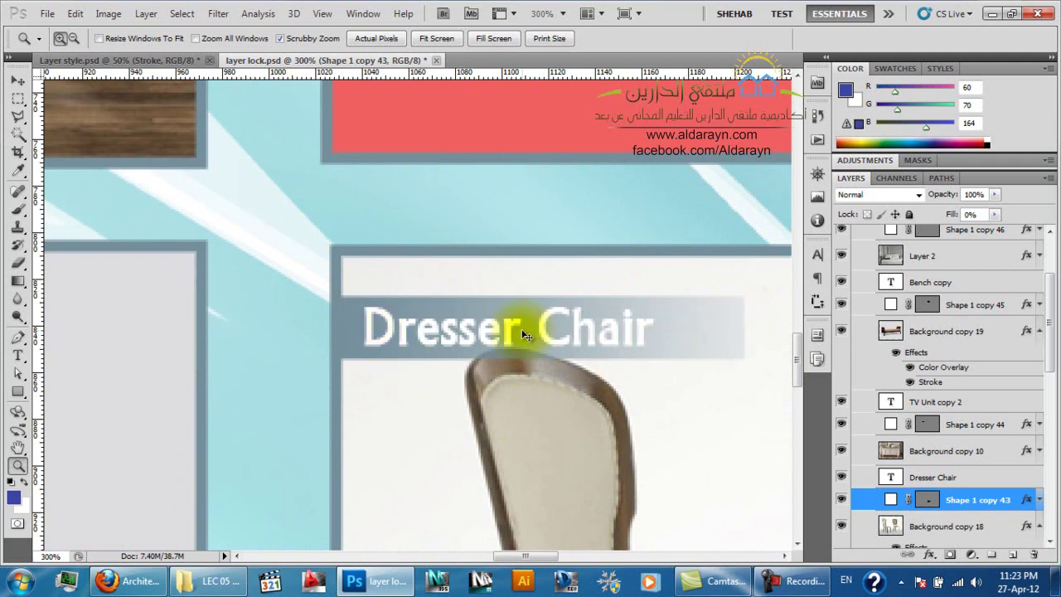
key("ctrl+z")
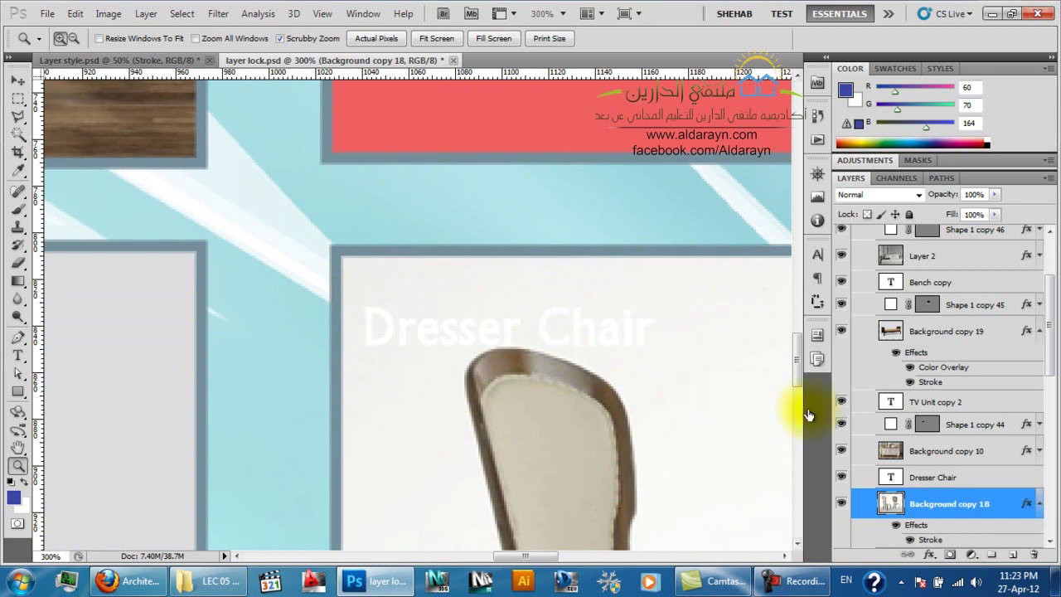
Open the layer style of the Dresser Chair text layer and turn on Outer Glow
left_click(999, 480)
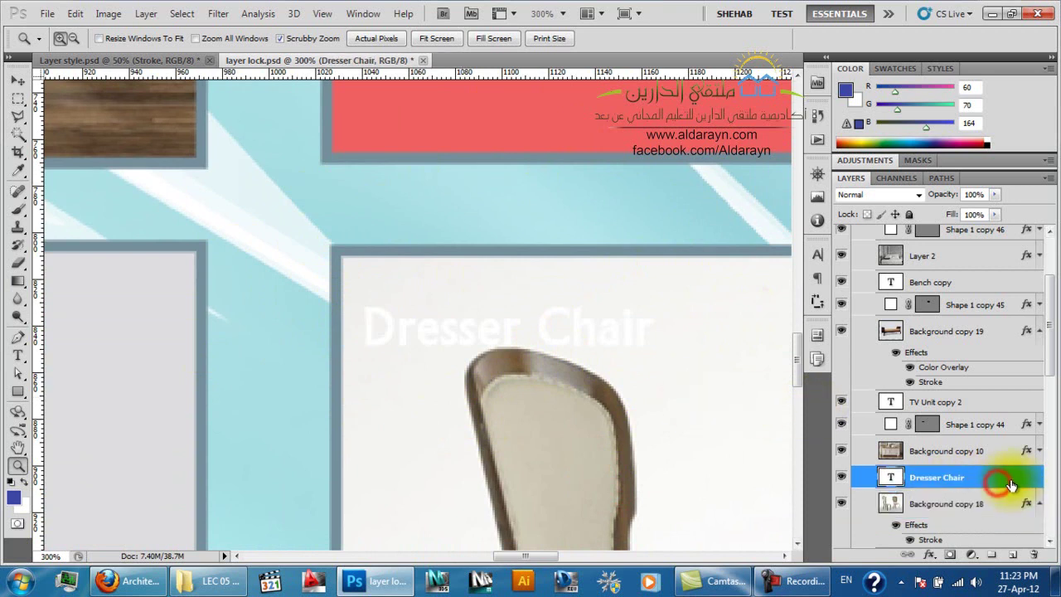
double_click(1018, 482)
left_click_drag(323, 87, 885, 57)
left_click(643, 154)
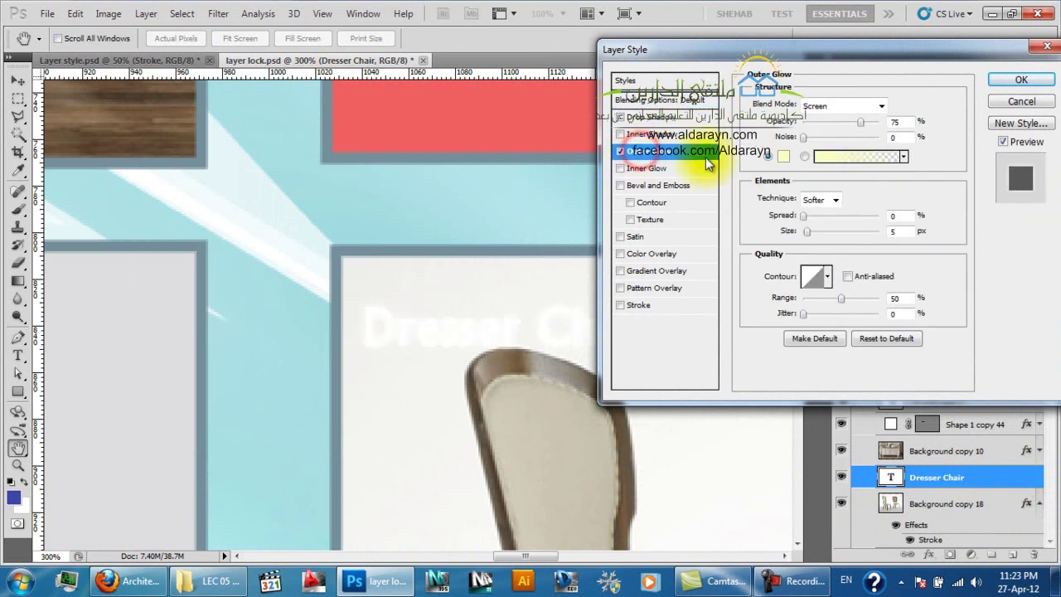
Set the Outer Glow color of the Dresser Chair text to a very dark, nearly black tone
left_click(783, 156)
left_click_drag(716, 161, 570, 199)
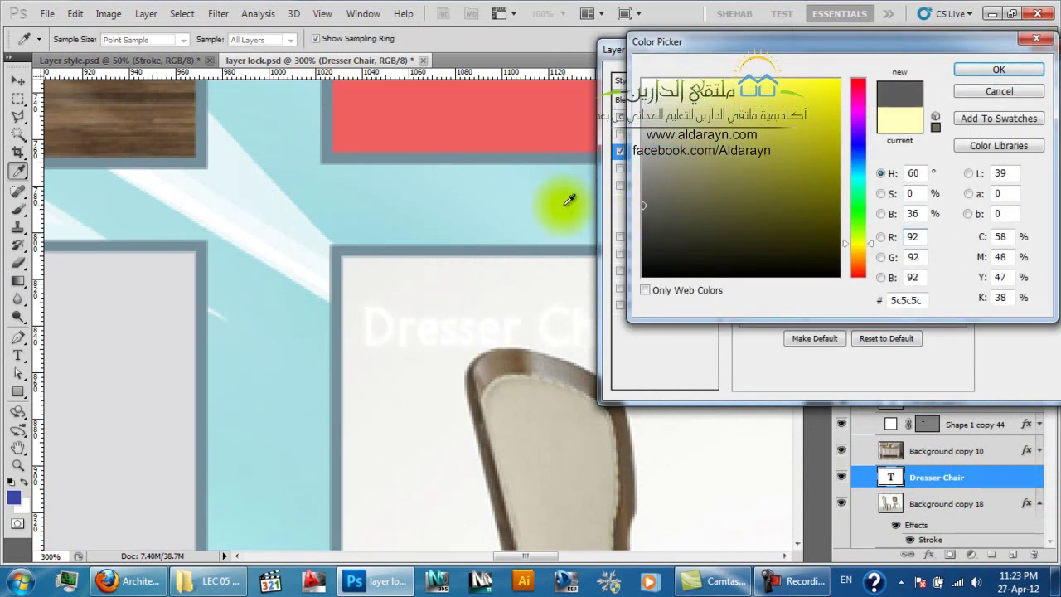
mouse_move(638, 228)
left_mouse_down()
mouse_move(635, 237)
mouse_move(654, 224)
left_mouse_up()
left_click(987, 73)
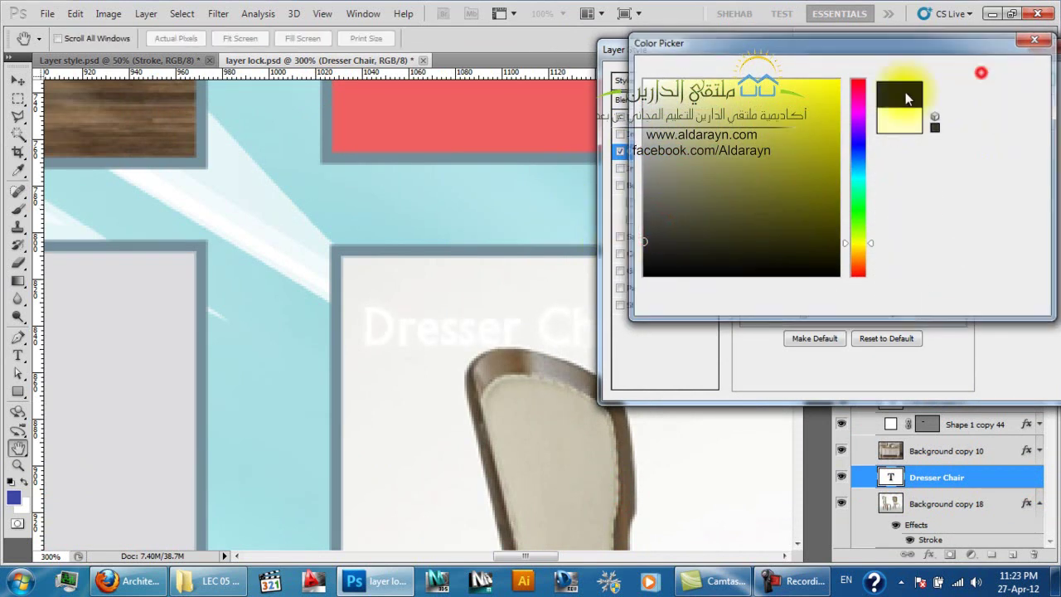
Set the Outer Glow to Normal blend mode with 6% noise and 16% spread, and apply the layer style
left_click(841, 106)
left_click(829, 106)
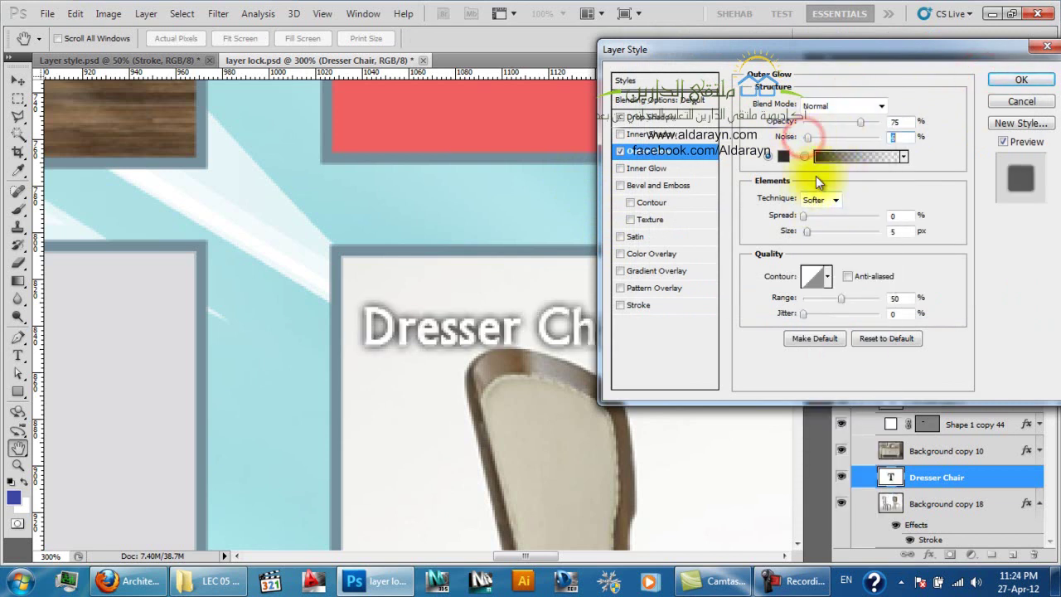
left_click_drag(805, 216, 815, 218)
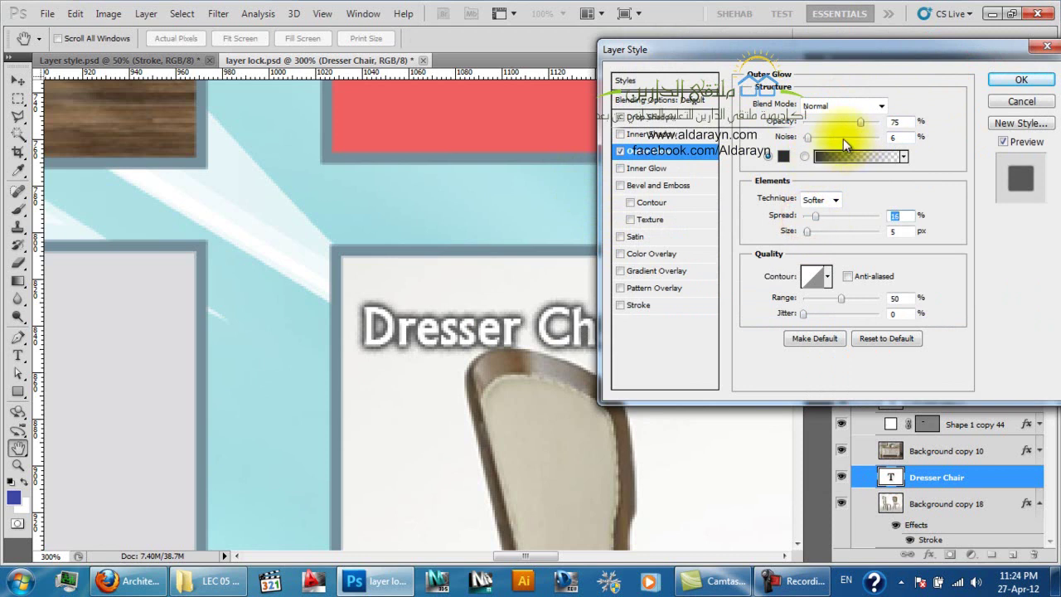
left_click(1020, 79)
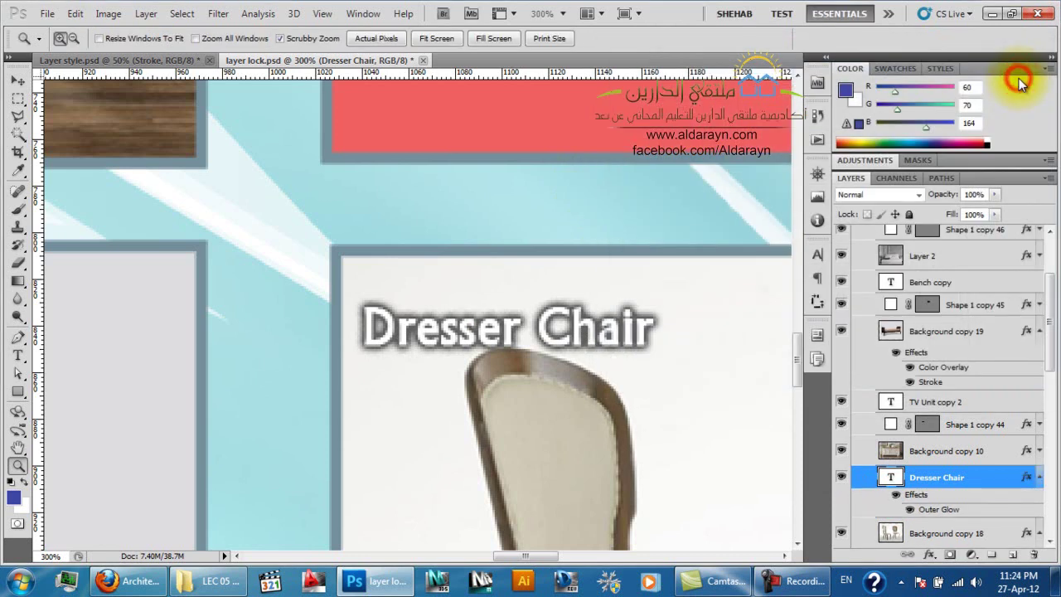
Examine how readable the glowing Dresser Chair label is, both up close and within the whole furniture board
key("ctrl+minus")
key("ctrl+minus")
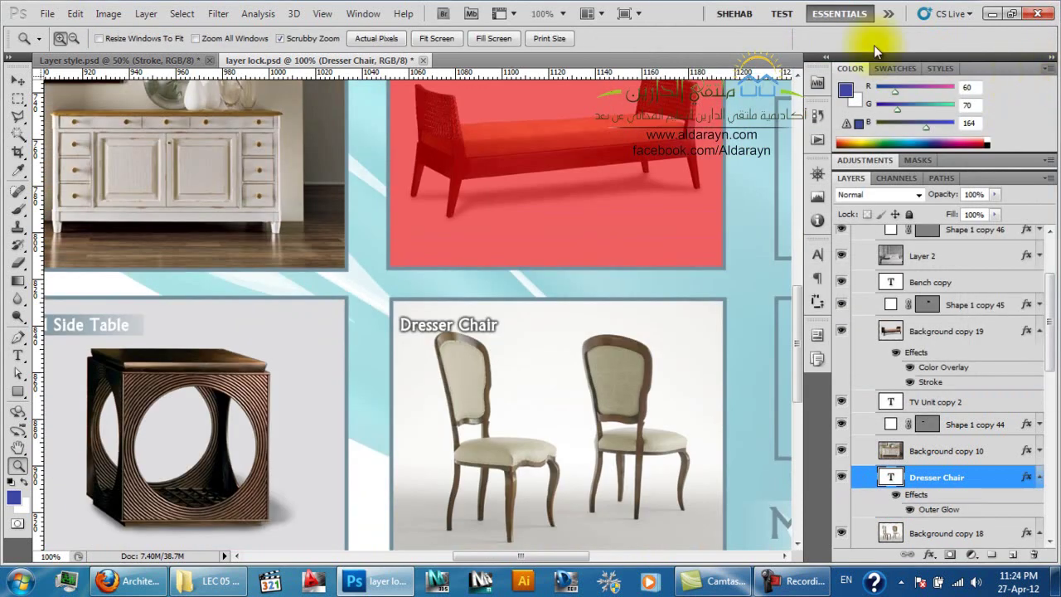
left_click_drag(570, 415, 454, 377)
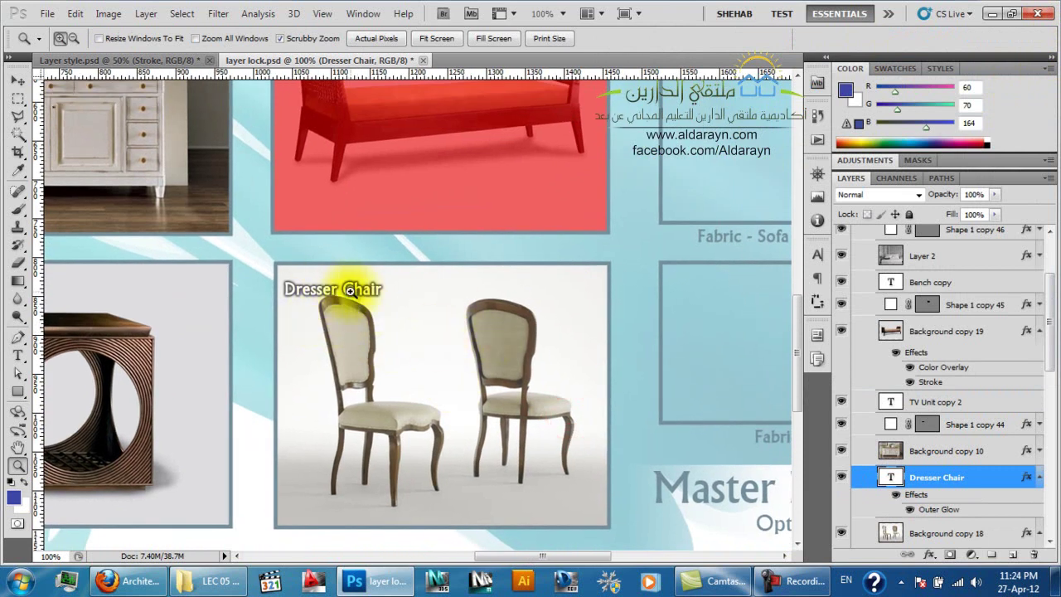
key("ctrl+minus")
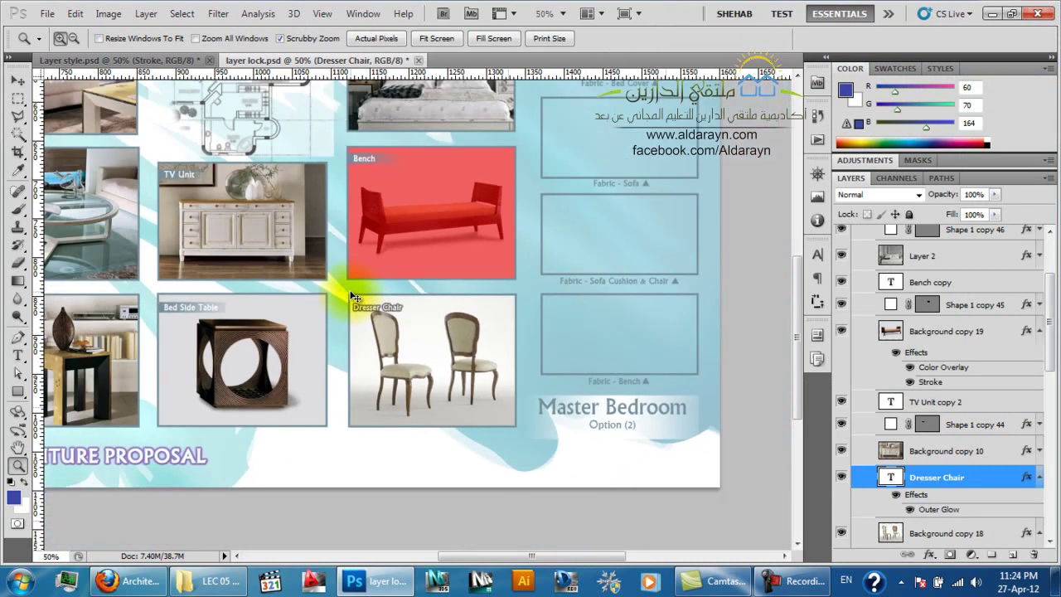
left_click_drag(368, 373, 461, 435)
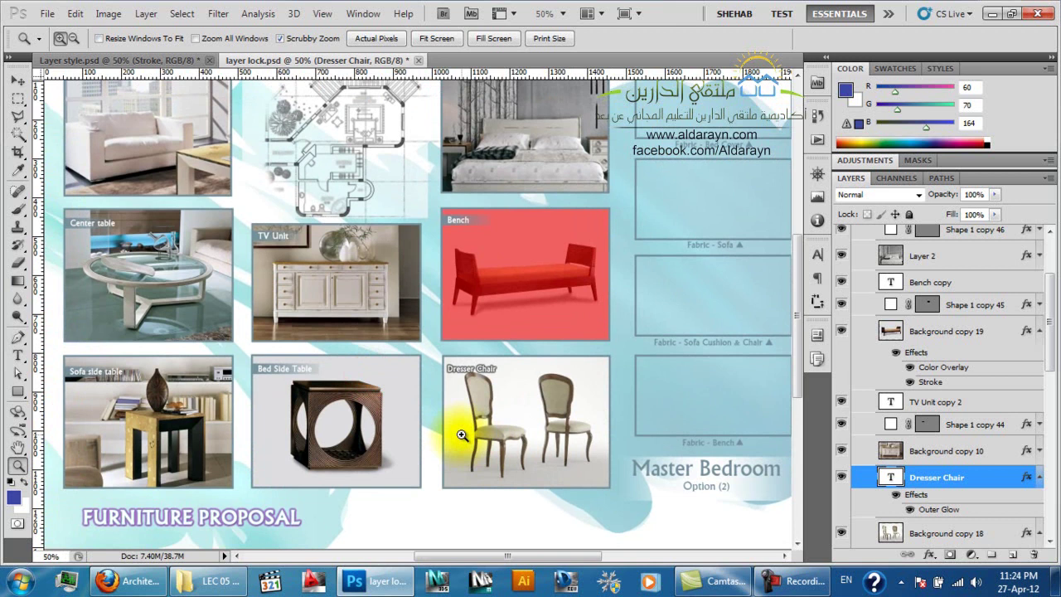
key("ctrl+minus")
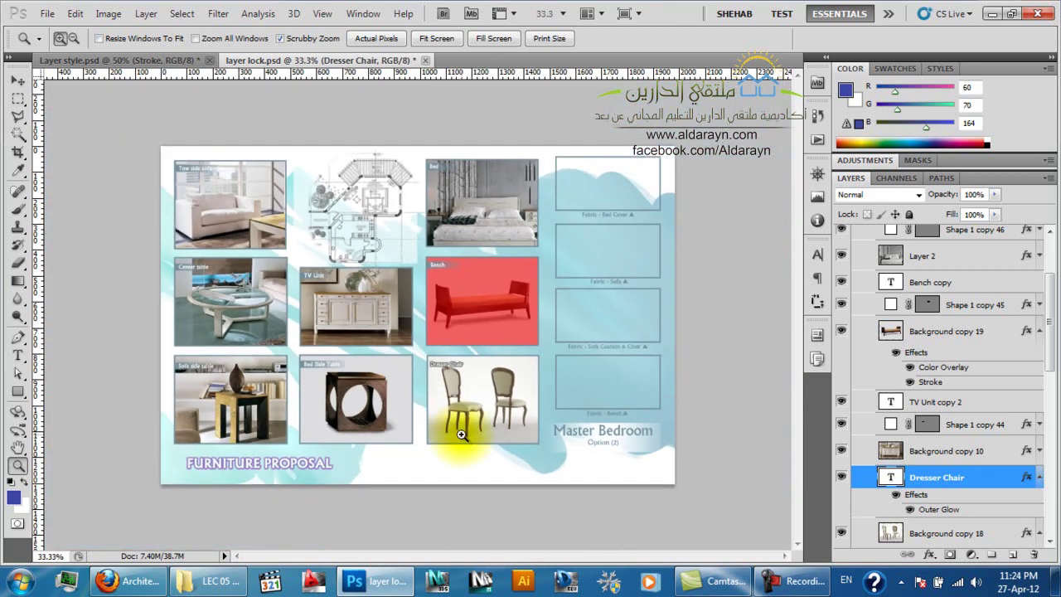
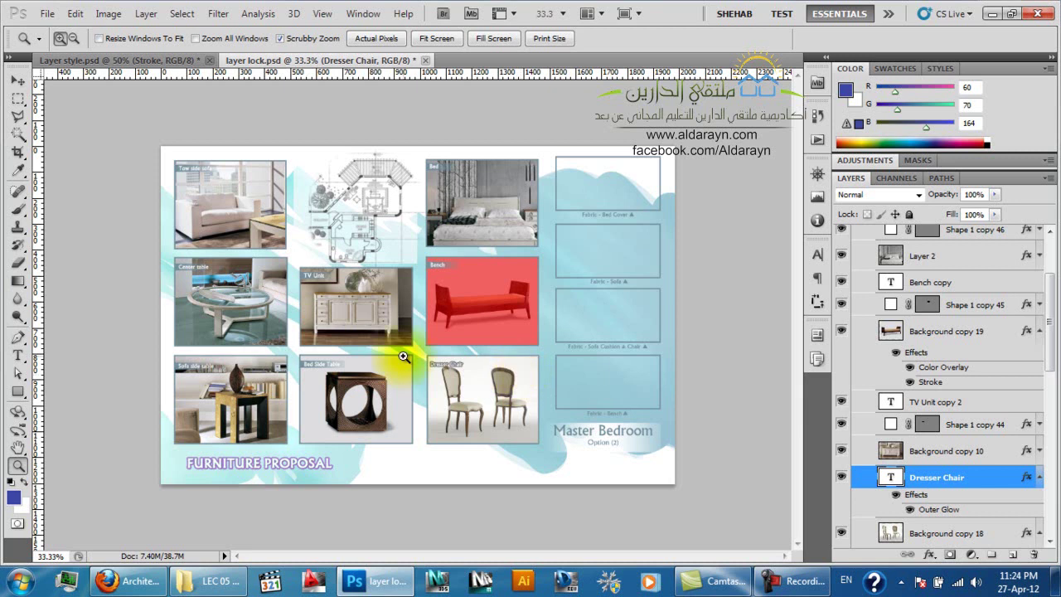
left_click(440, 369)
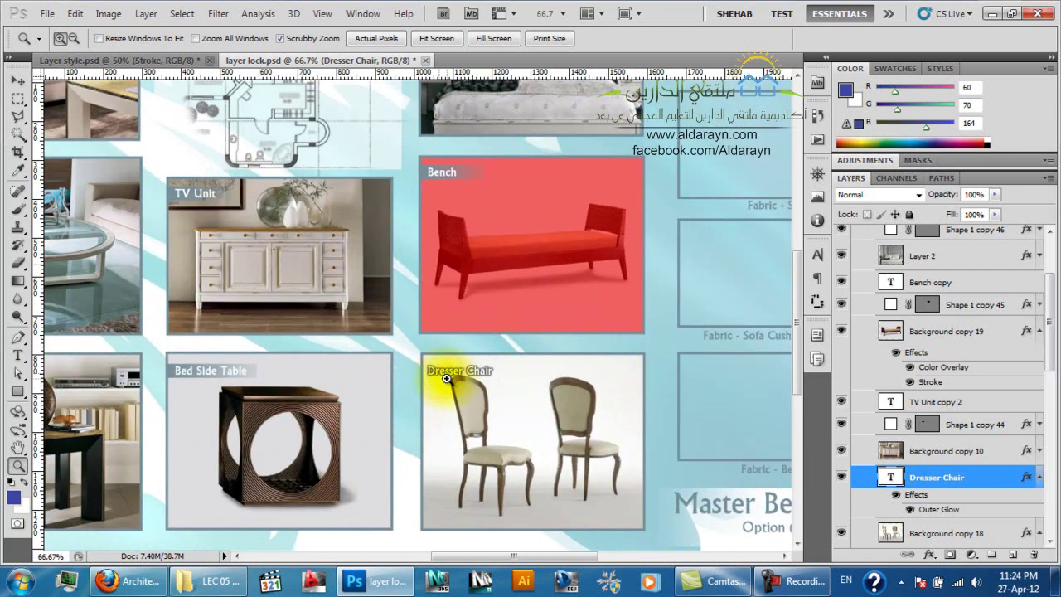
left_click(446, 378)
left_click(446, 381)
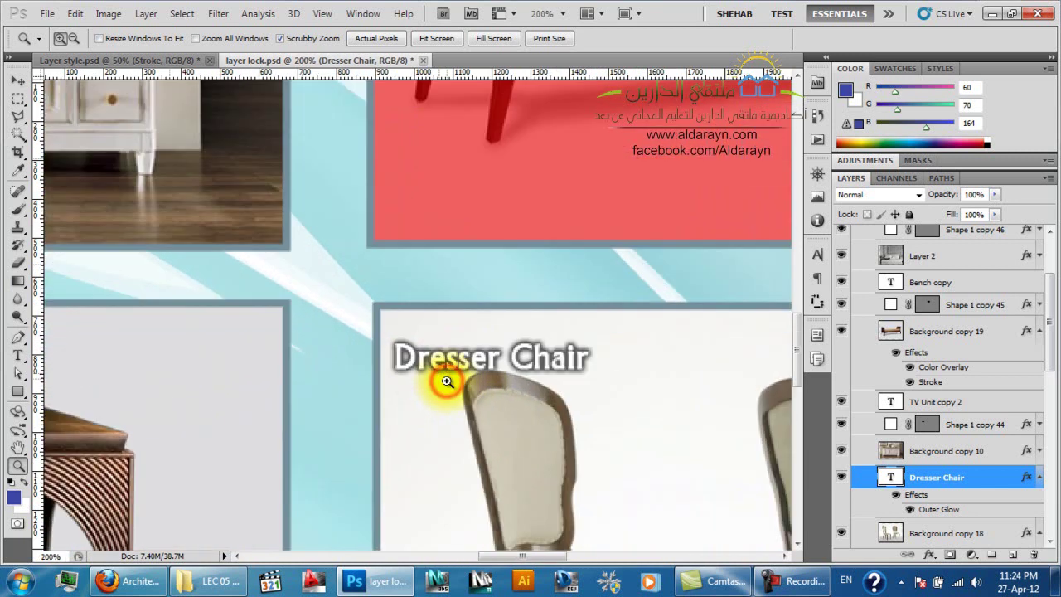
key("ctrl+minus")
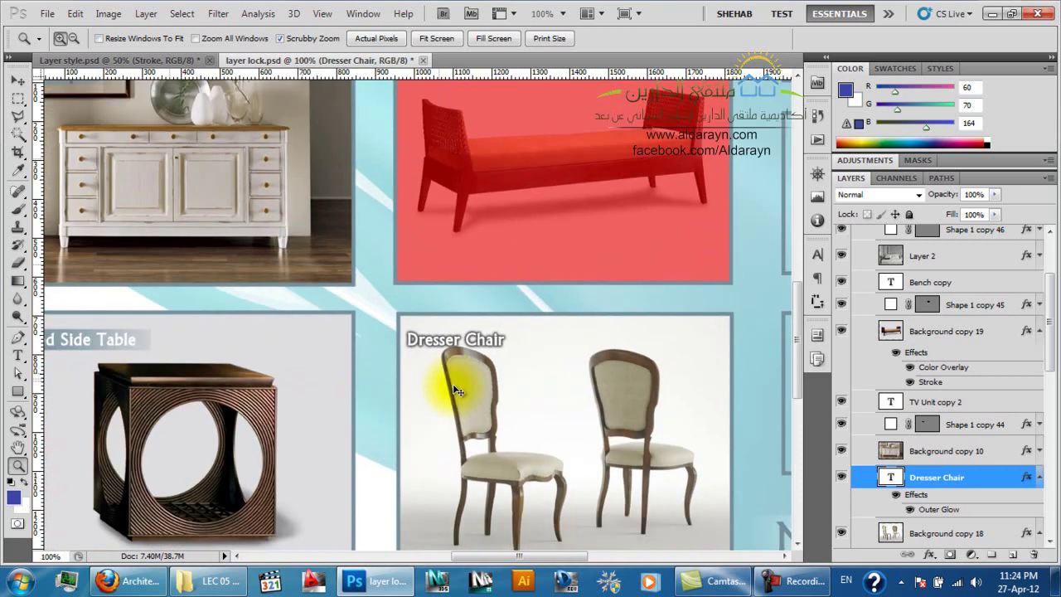
key("v")
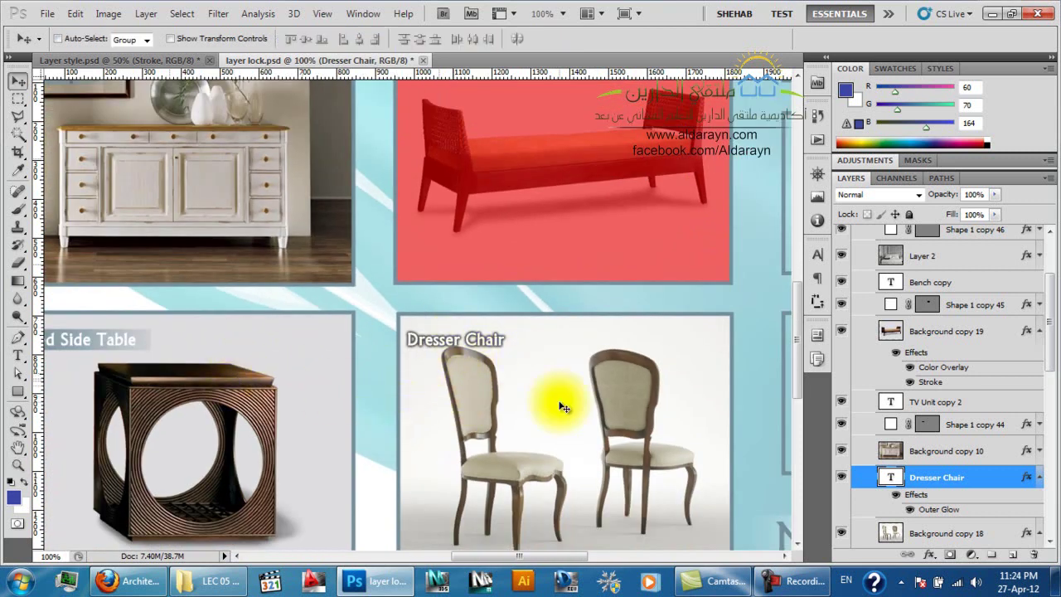
key("ctrl+minus")
key("ctrl+minus")
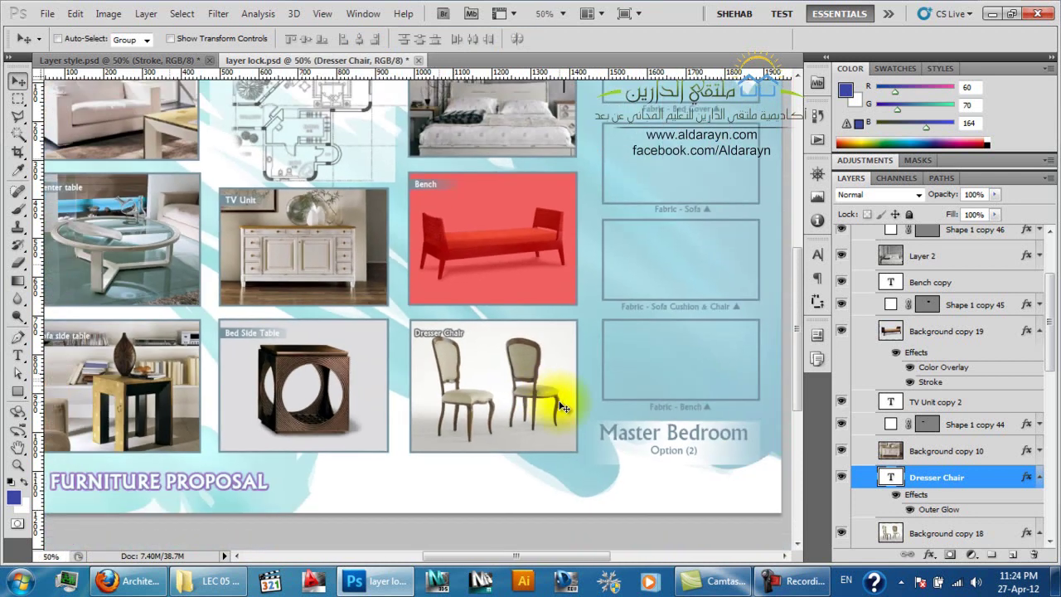
left_click_drag(514, 346, 581, 369)
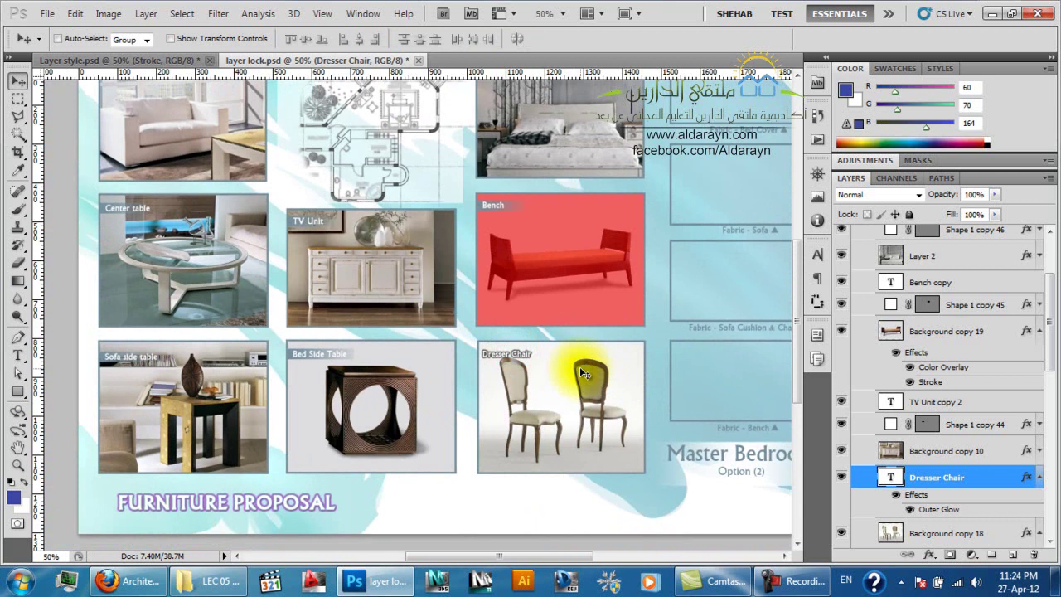
Inspect the glow around the FURNITURE PROPOSAL title up close and at overview size
key("z")
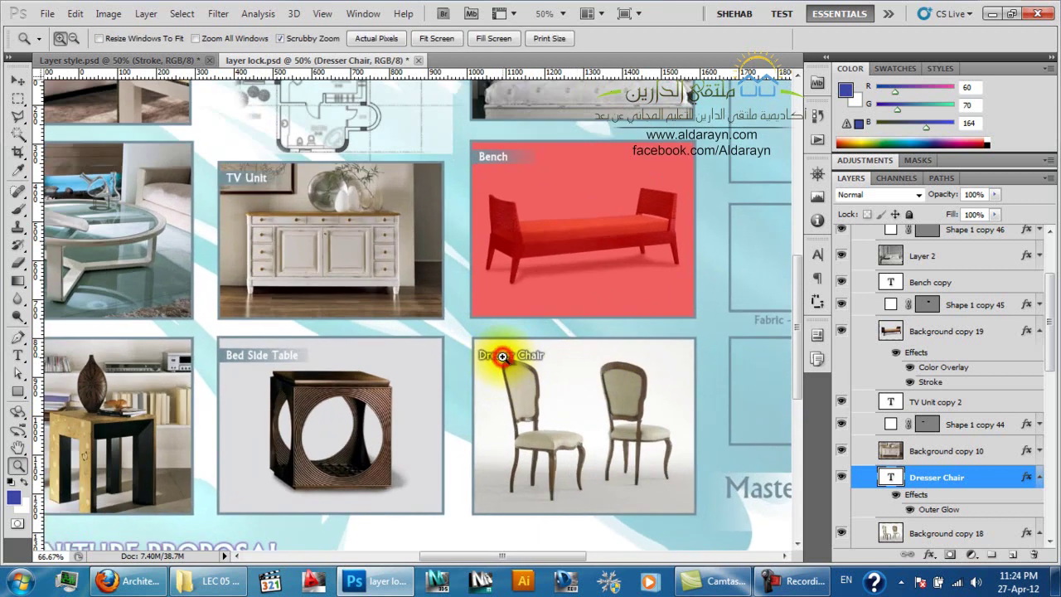
left_click(391, 390)
left_click(440, 390)
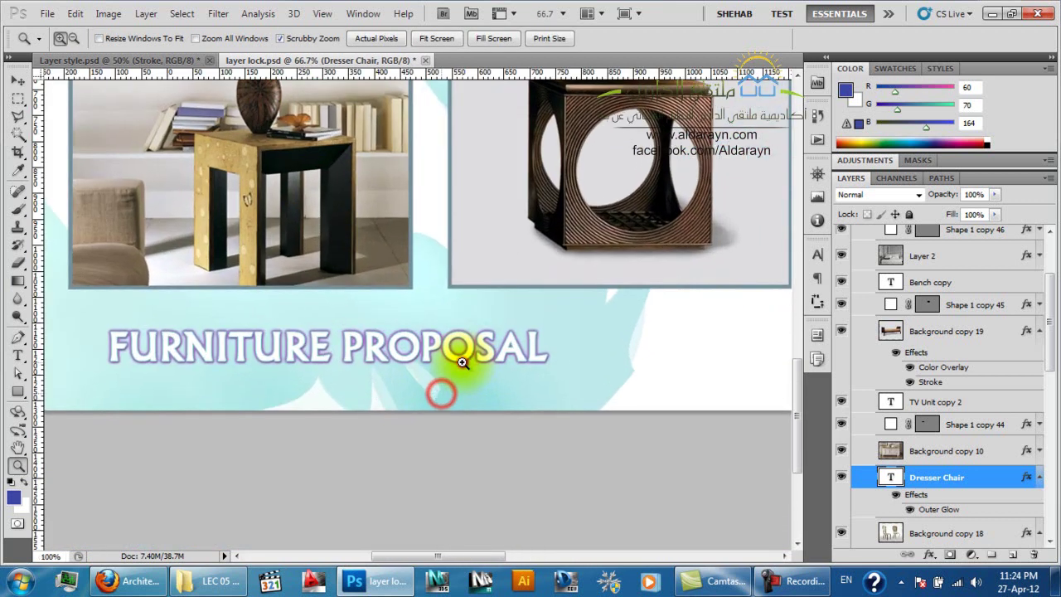
left_click(460, 361)
left_click(484, 311)
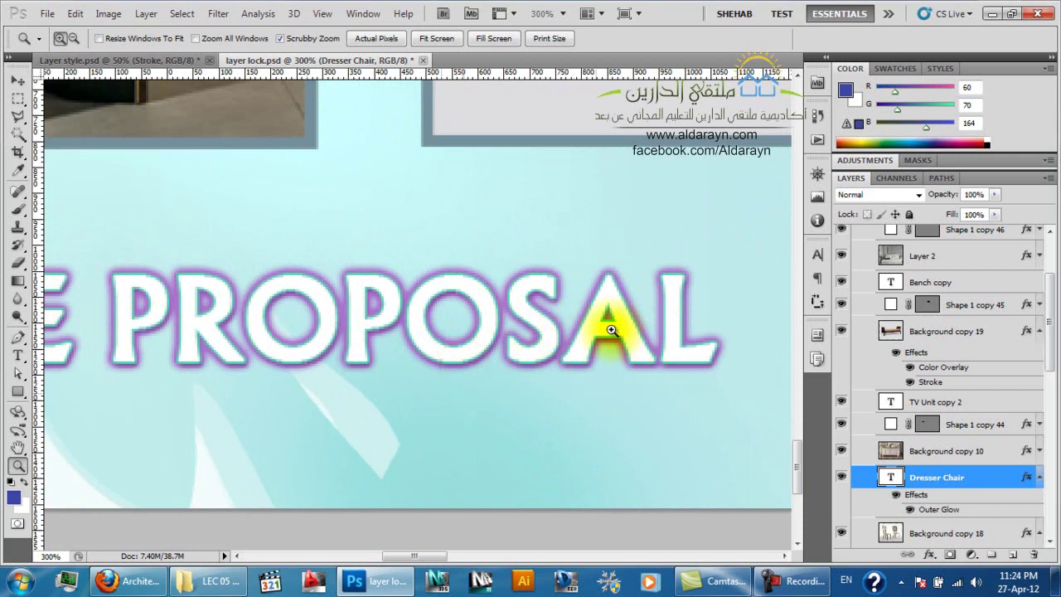
left_click_drag(646, 348, 456, 373)
left_click(454, 371, "alt")
left_click(448, 364, "alt")
left_click(443, 360, "alt")
key("v")
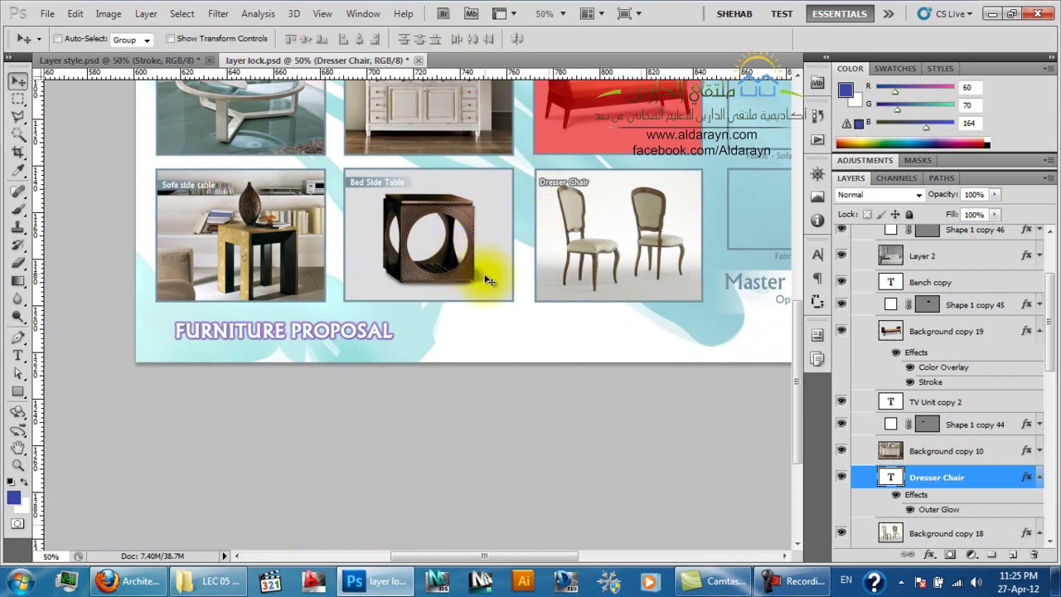
Select the bed side table picture's layer, Background copy 20, directly from the canvas
right_click(486, 277)
left_click(508, 318)
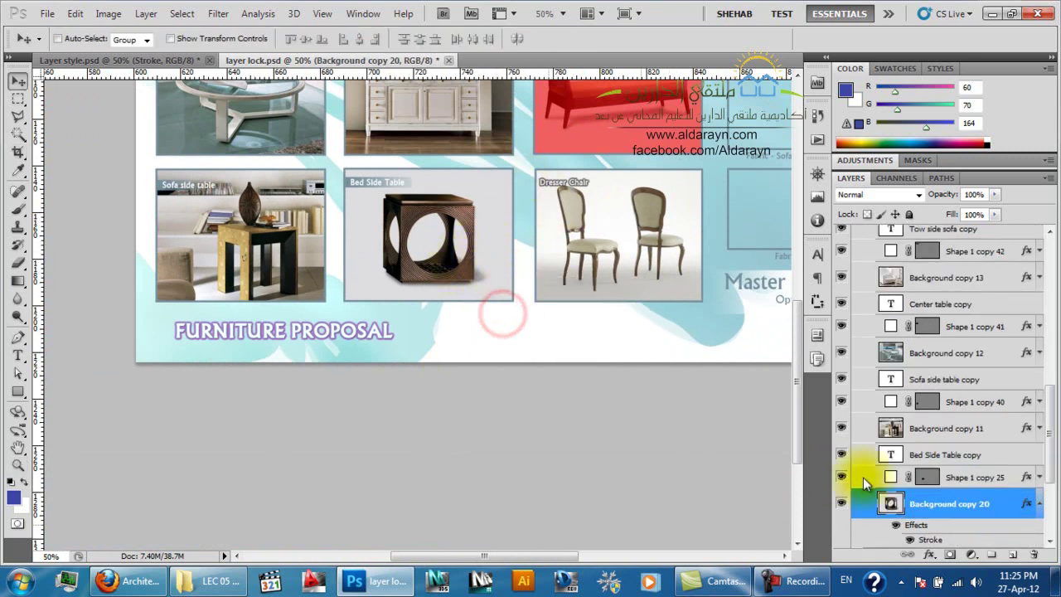
scroll(1005, 512, "down", 1)
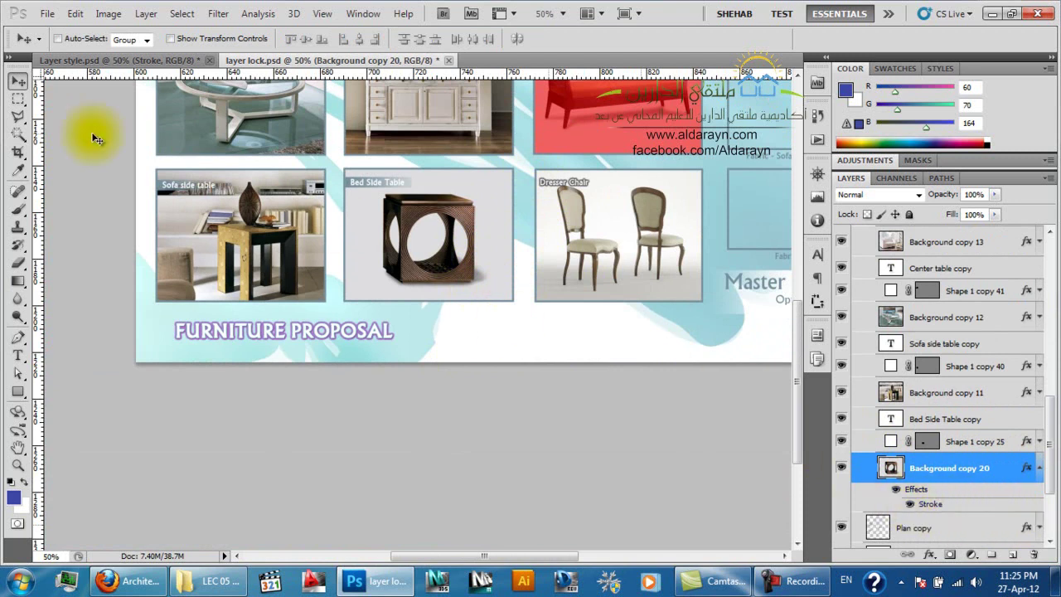
Switch to the Layer style.psd document, view the blending options of the Stroke text layer, and close them without changes
left_click(101, 59)
key("ctrl+minus")
key("ctrl+minus")
key("ctrl+minus")
key("ctrl+minus")
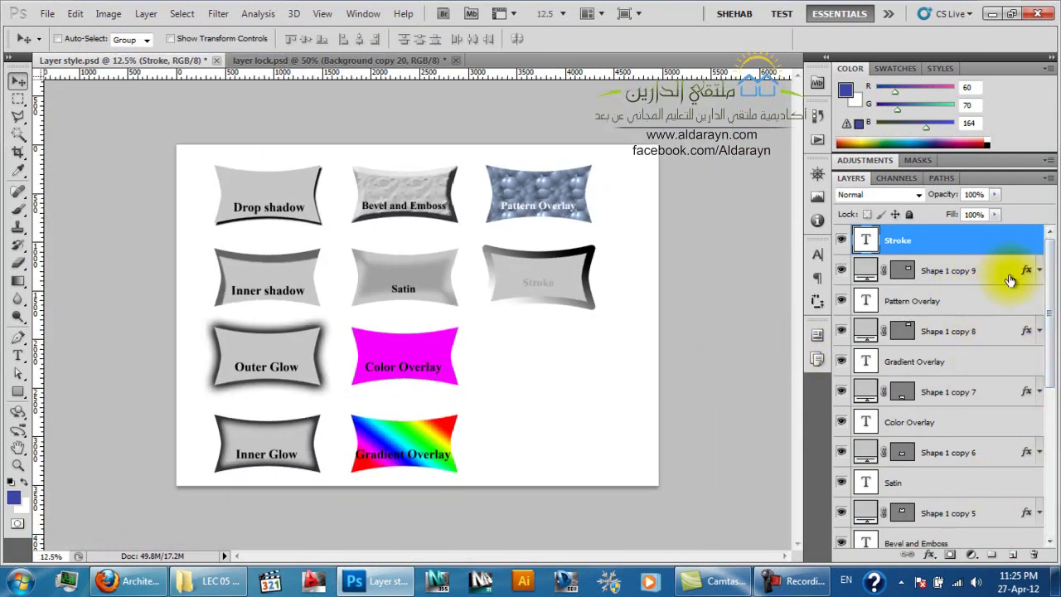
double_click(1005, 251)
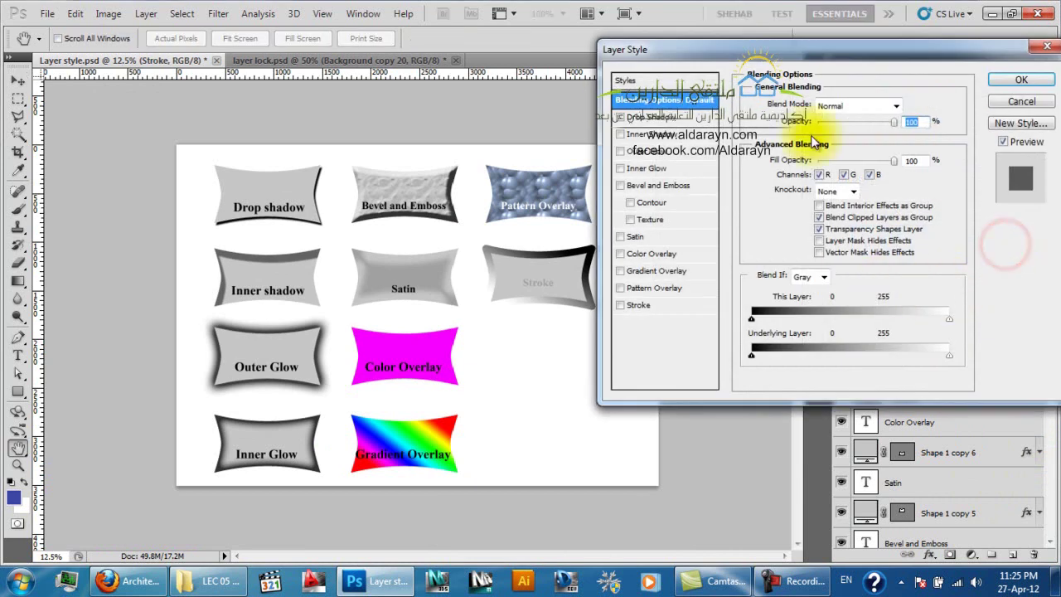
left_click(1022, 79)
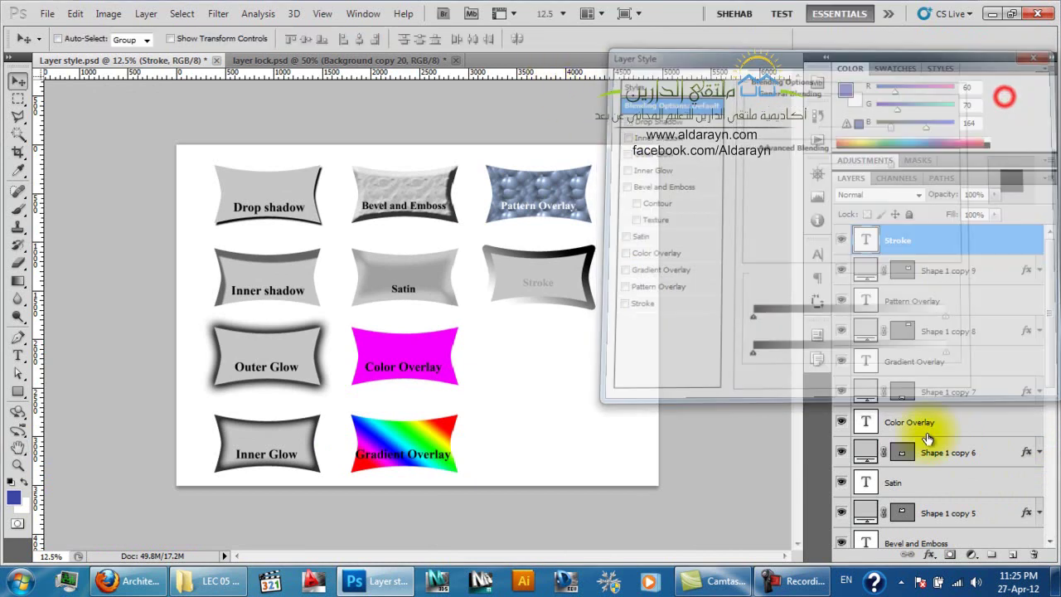
Display the list of available layer effects for the Stroke text layer and dismiss it without choosing one
left_click(935, 556)
left_click(934, 559)
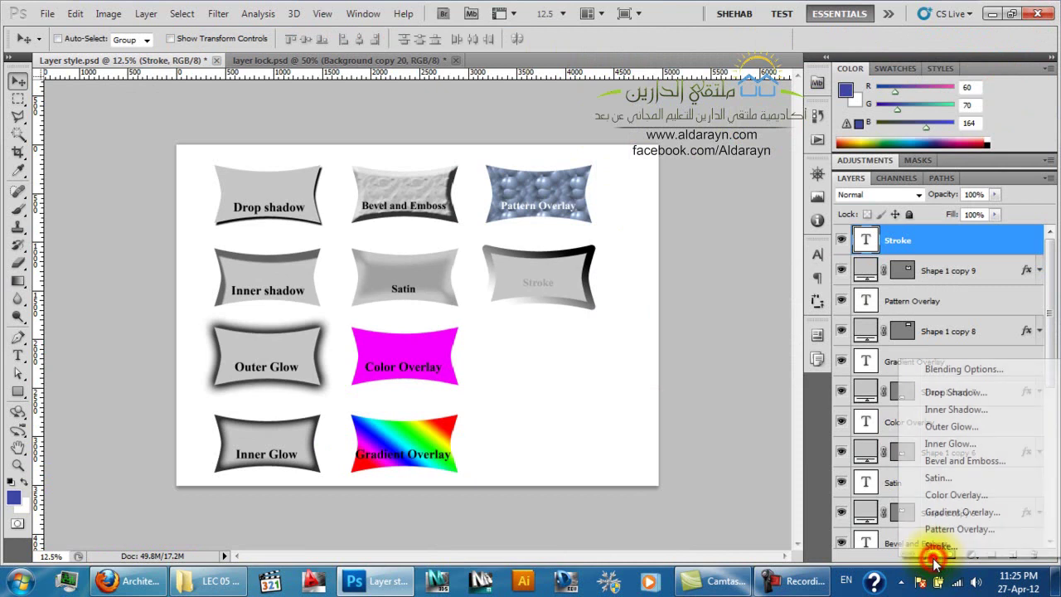
left_click(932, 559)
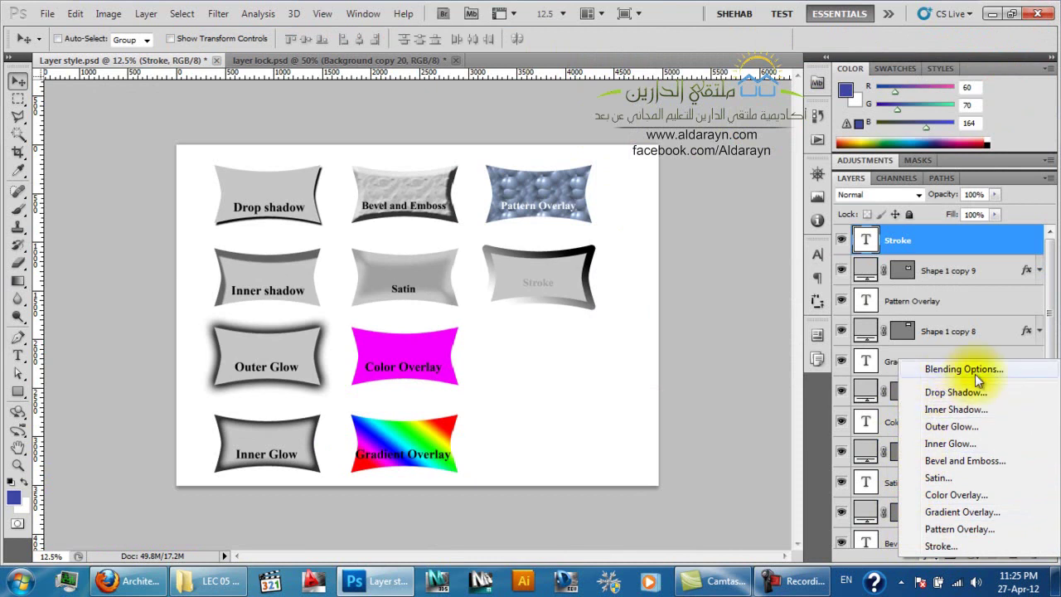
left_click(701, 414)
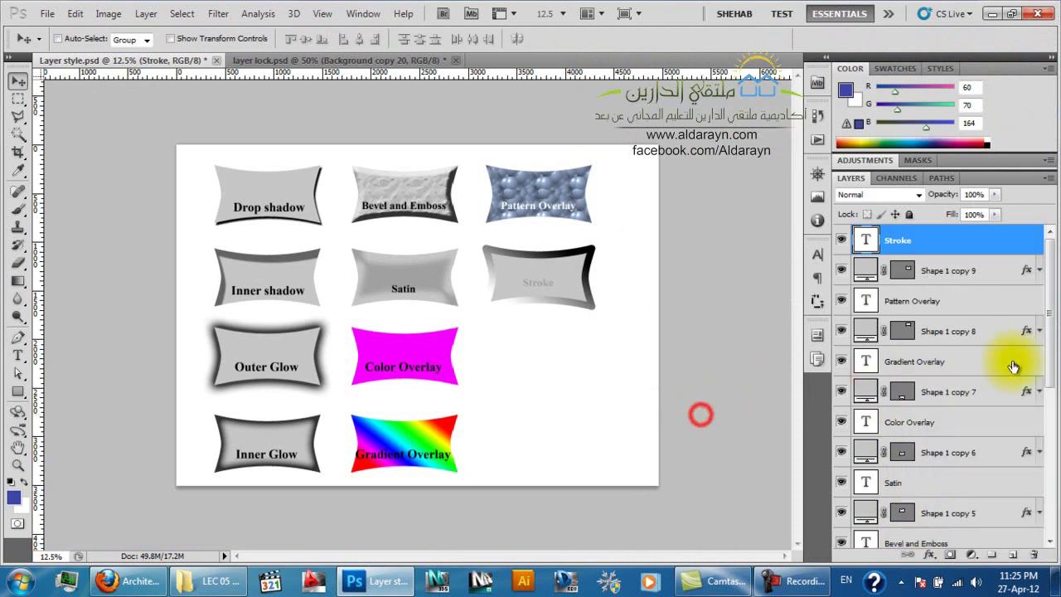
Review the effects applied to Shape 1 copy 8, copy 4, copy 6 and copy 5 by expanding their effect lists
left_click(1040, 333)
left_click(1041, 334)
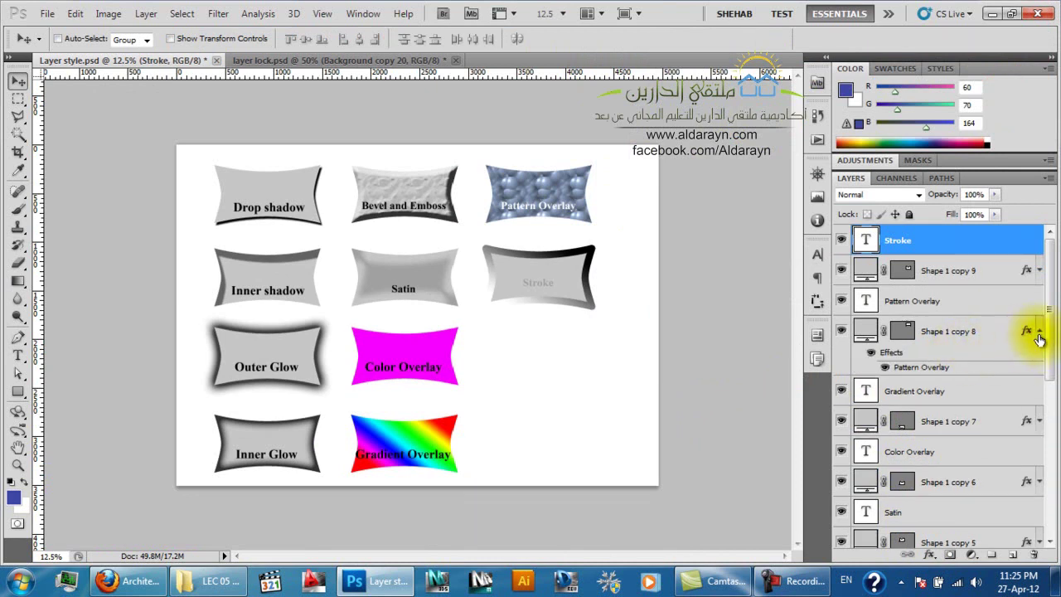
scroll(980, 404, "down", 3)
scroll(980, 403, "down", 1)
left_click(1039, 361)
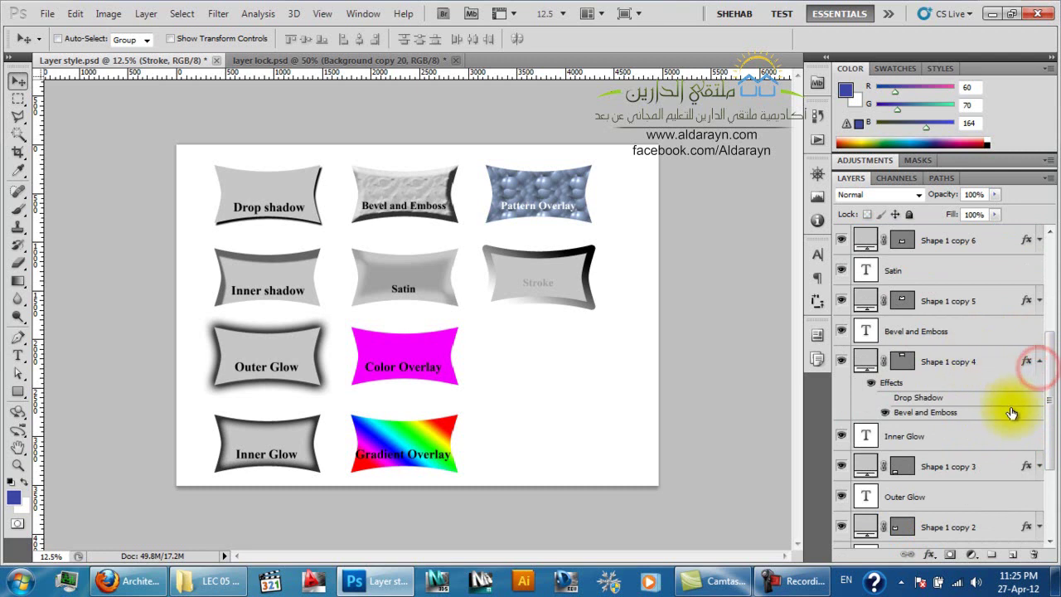
left_click(1039, 361)
left_click(1041, 240)
scroll(985, 321, "up", 1)
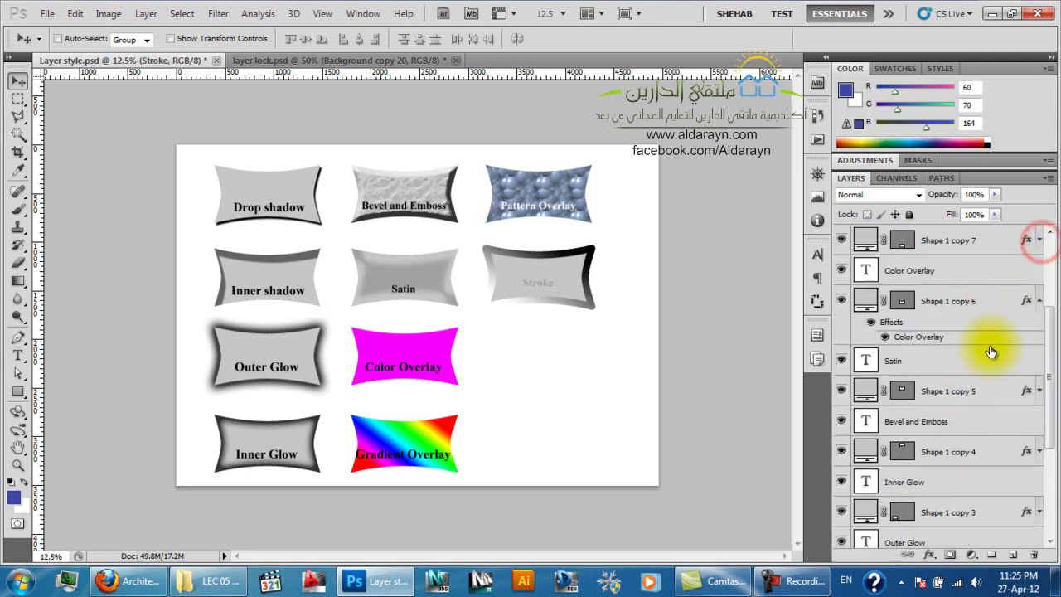
left_click(1039, 391)
scroll(1028, 361, "down", 2)
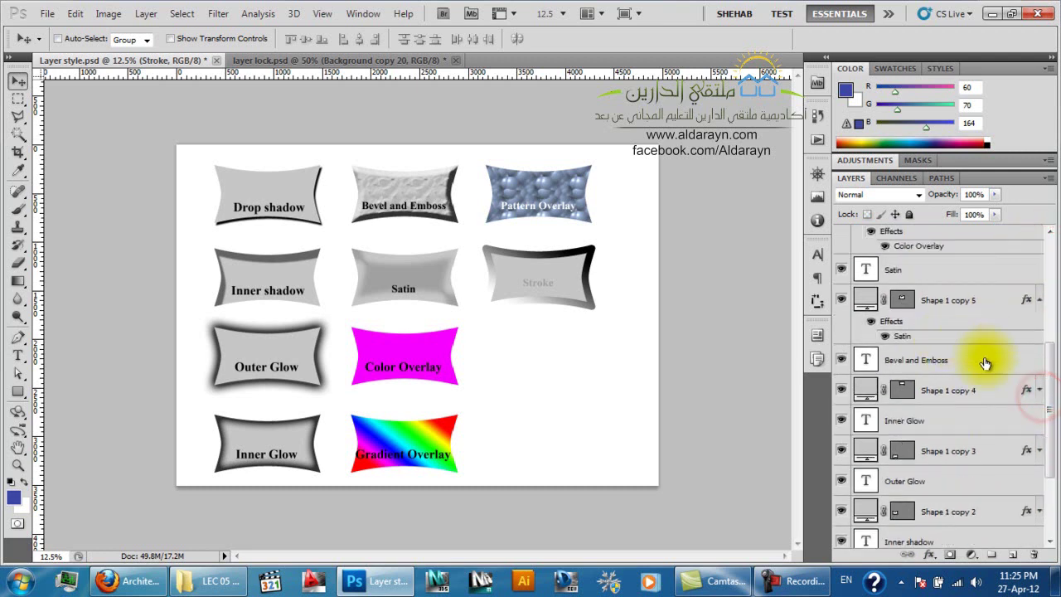
Expand the effects of Shape 1 copy 3 and hide every other layer to isolate the Inner Glow shape
left_click(1039, 450)
scroll(918, 357, "down", 2)
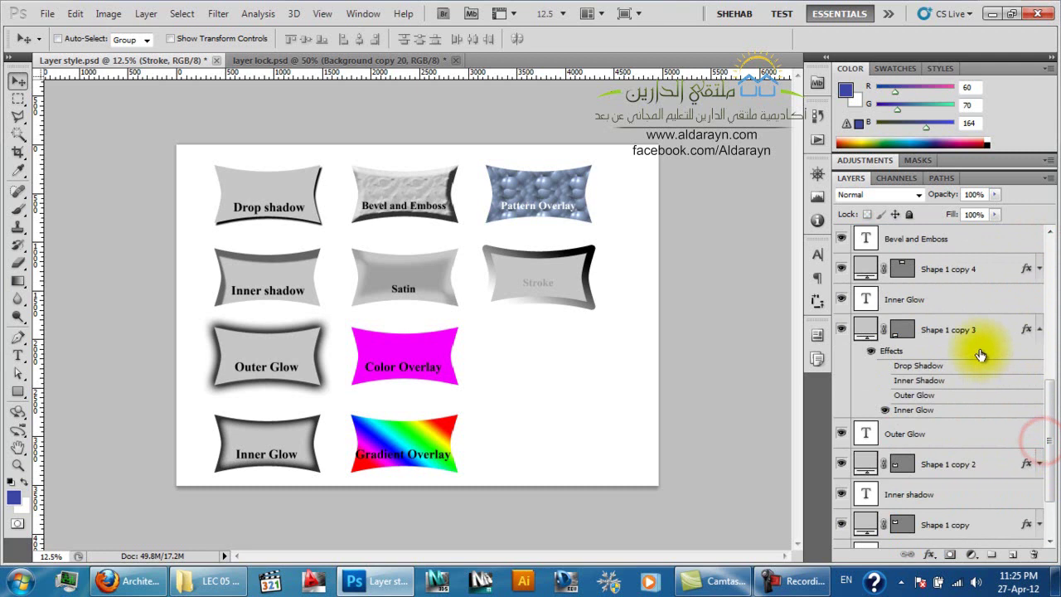
left_click(842, 329, "alt")
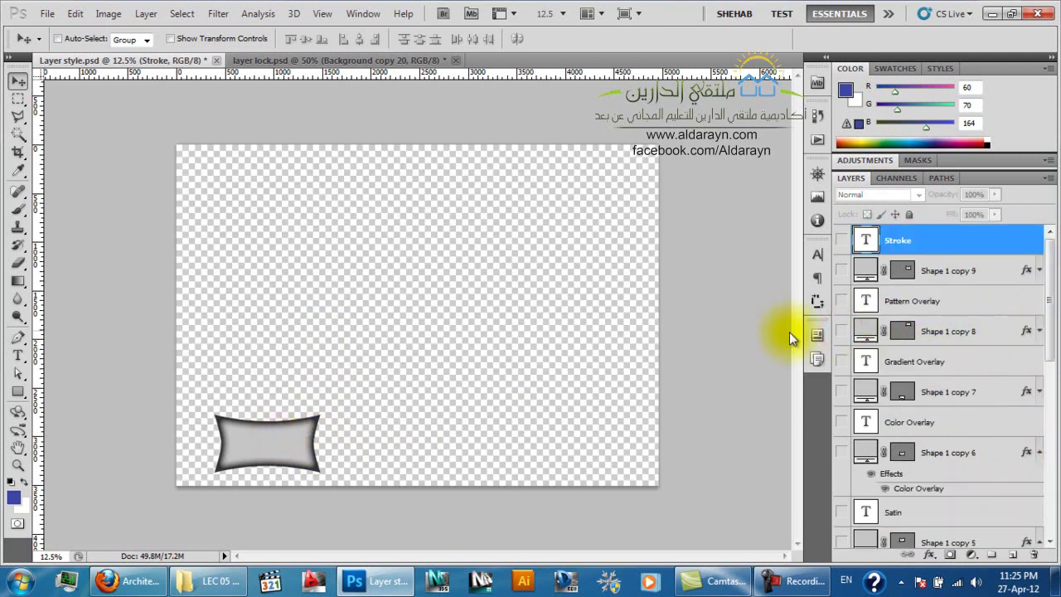
Move the Shape 1 copy 3 shape to the middle of the canvas and scale it proportionally to about 266%
right_click(263, 439)
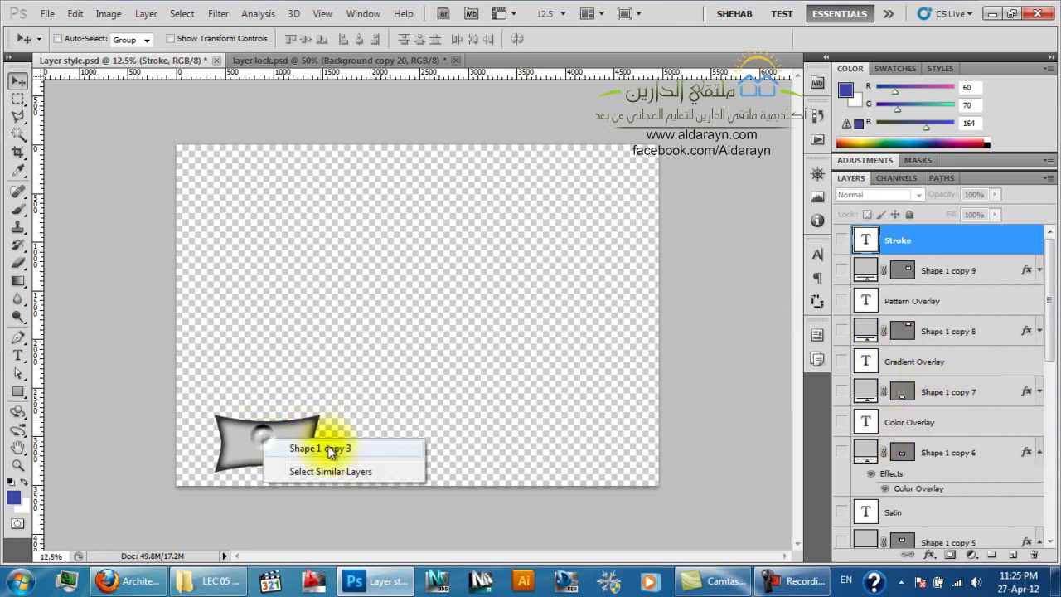
left_click(324, 454)
left_click_drag(286, 435, 561, 230)
key("ctrl+t")
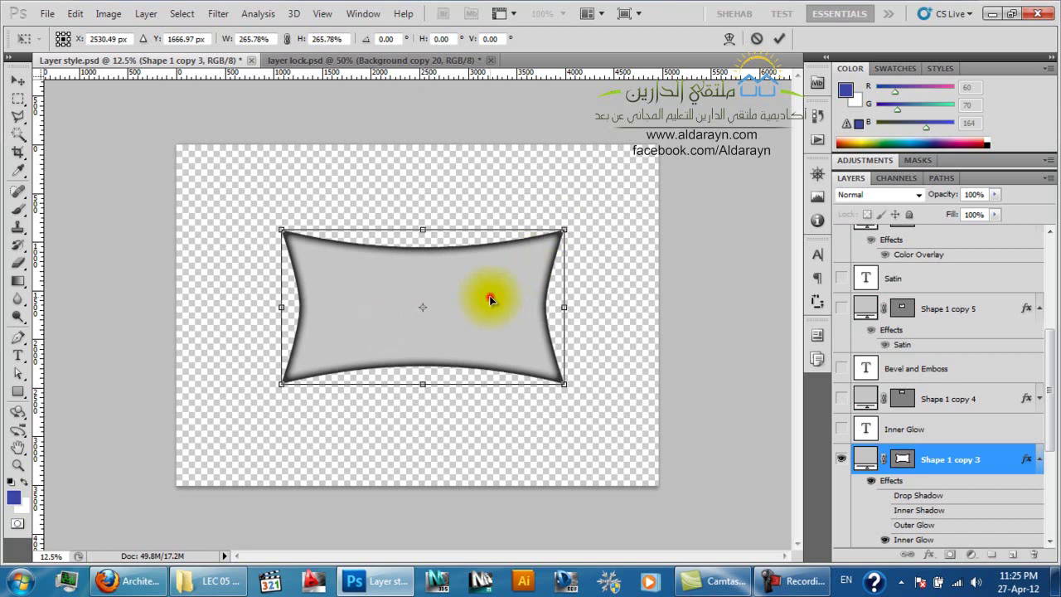
double_click(490, 297)
scroll(971, 462, "down", 3)
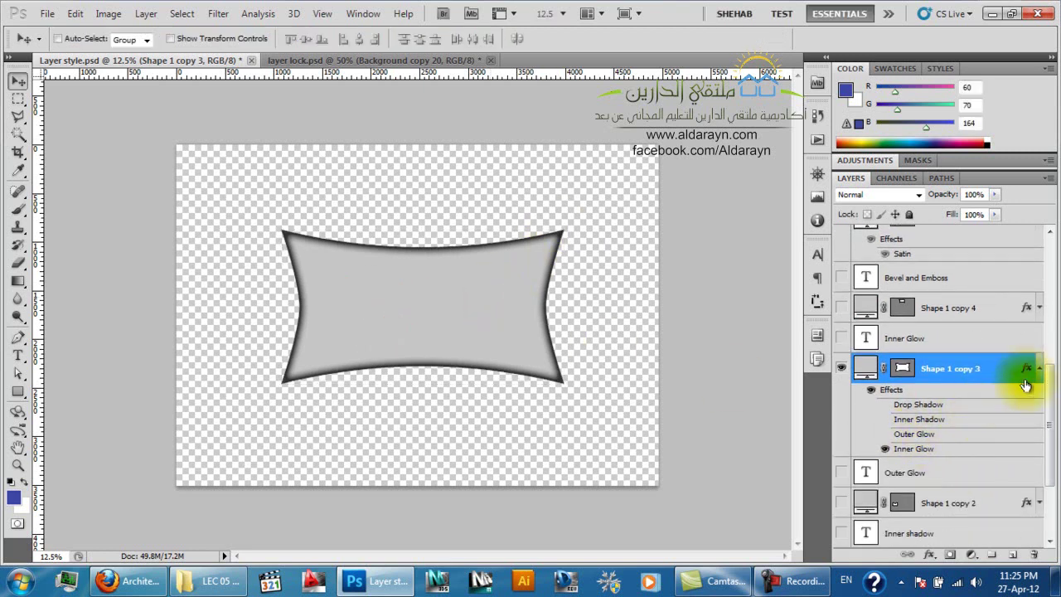
Collapse and re-expand the effects list of Shape 1 copy 3, and switch its effects off and on to compare
left_click(1039, 369)
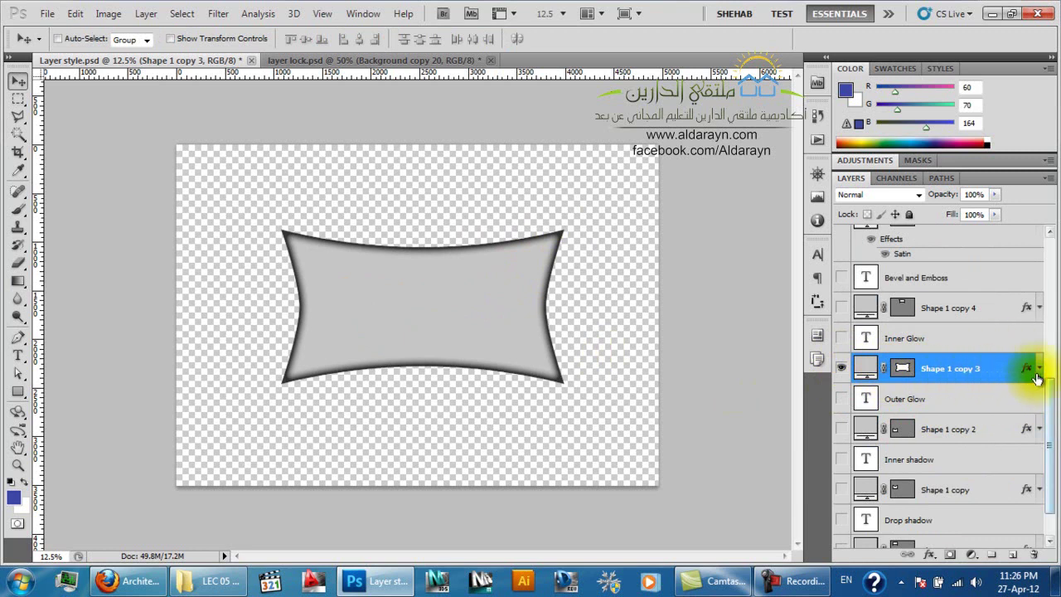
left_click(1041, 369)
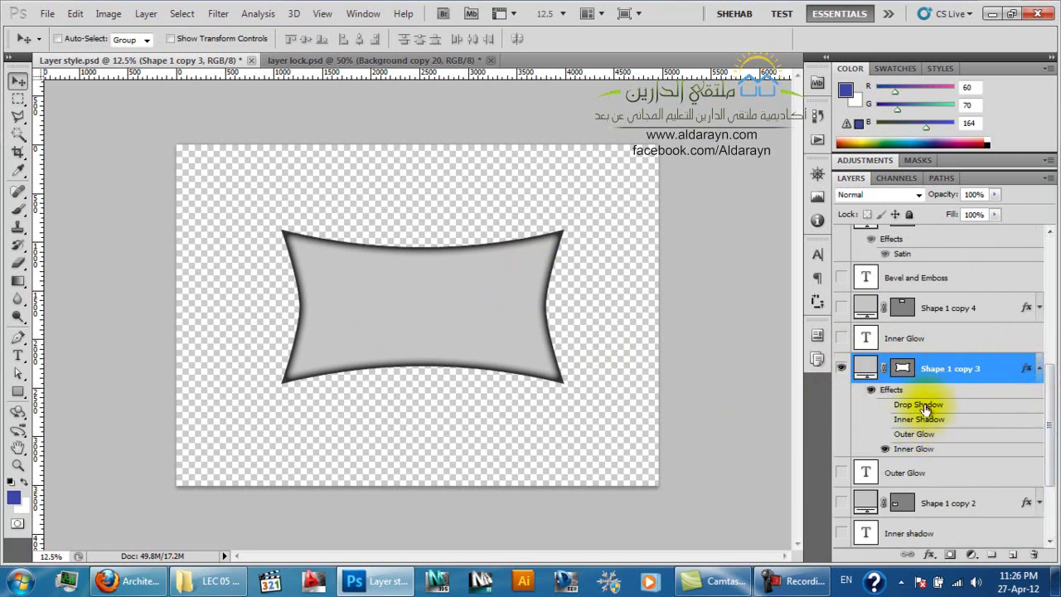
left_click(884, 448)
left_click(871, 391)
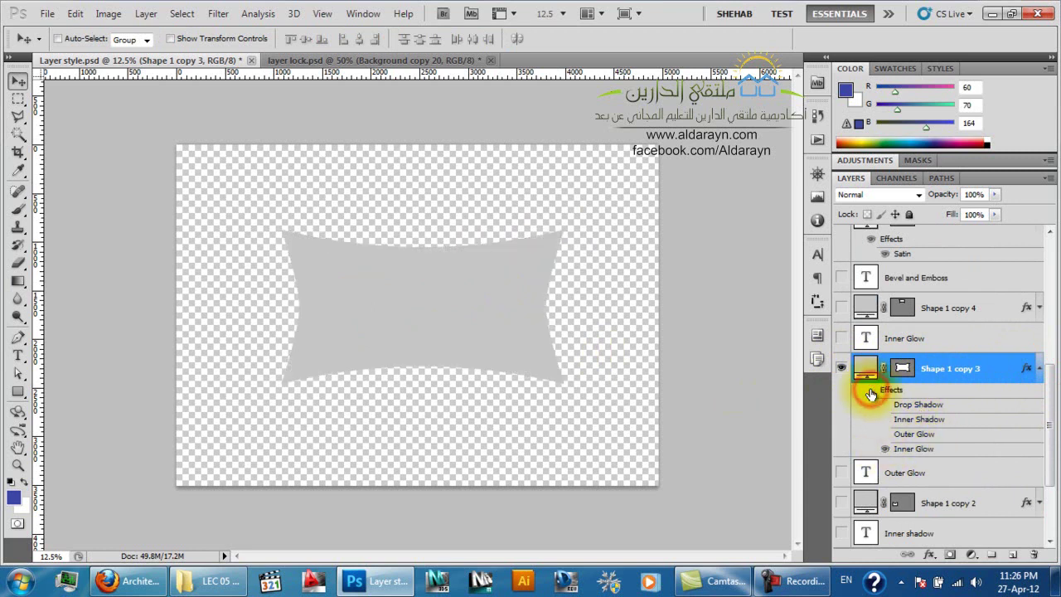
left_click(870, 392)
left_click(870, 391)
left_click(871, 391)
left_click(871, 392)
left_click(871, 391)
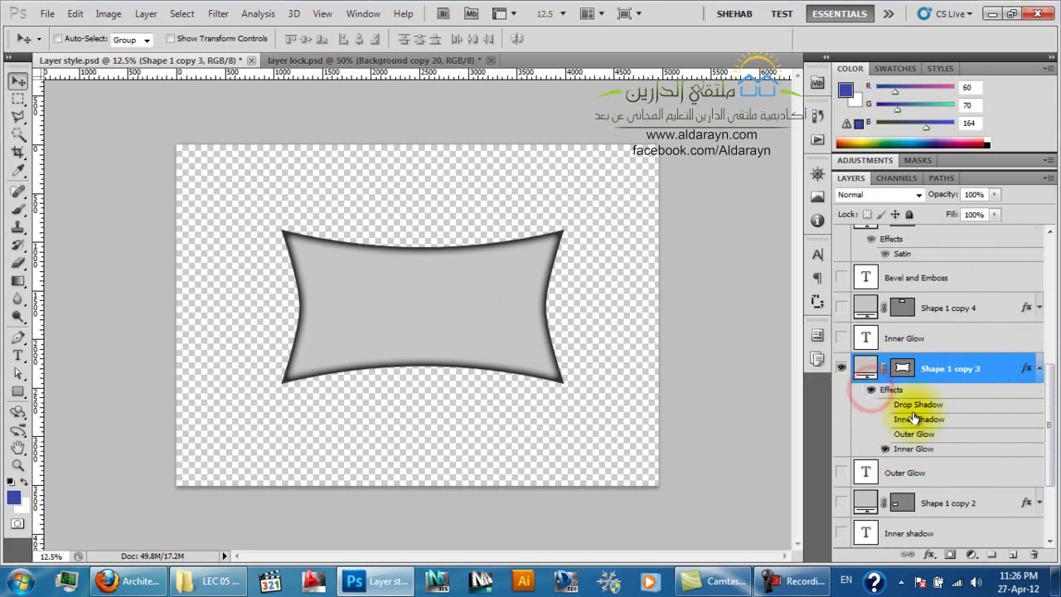
Preview Drop Shadow, Inner Shadow and Outer Glow on Shape 1 copy 3, and switch the three effects off again
left_click(885, 405)
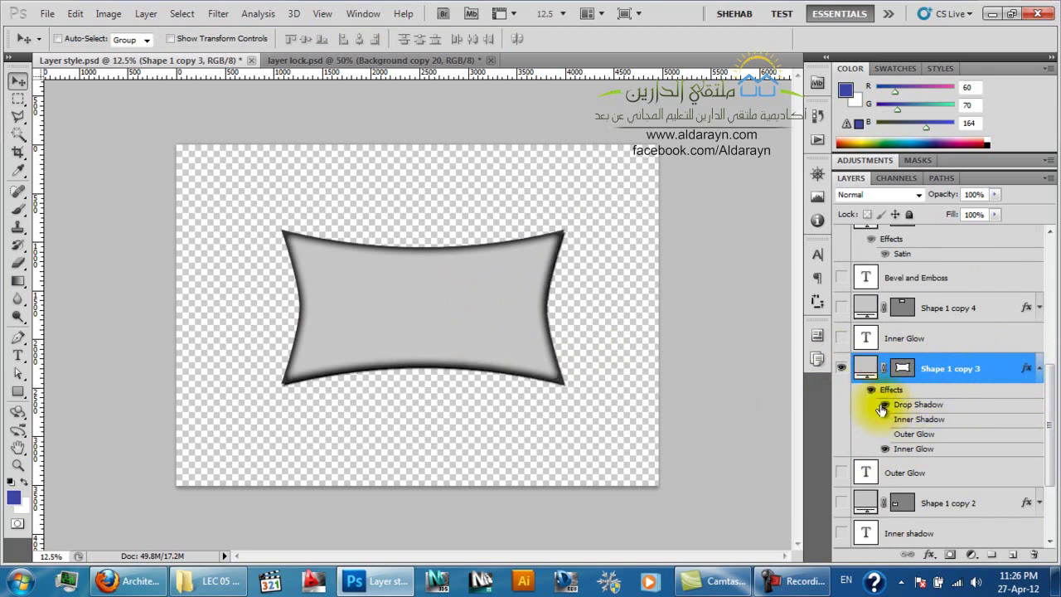
left_click(884, 419)
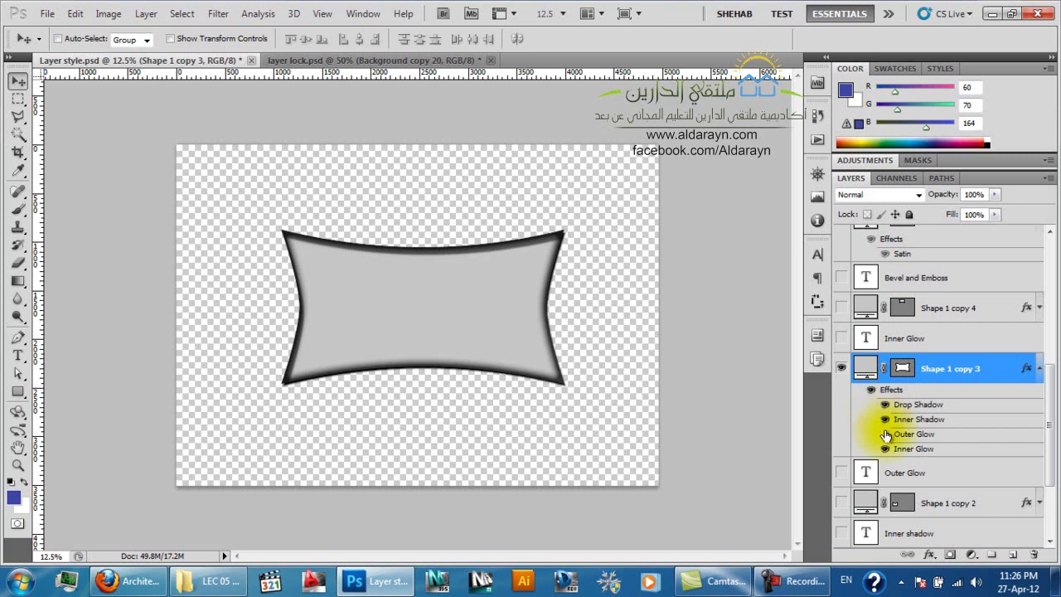
left_click(886, 435)
left_click(884, 435)
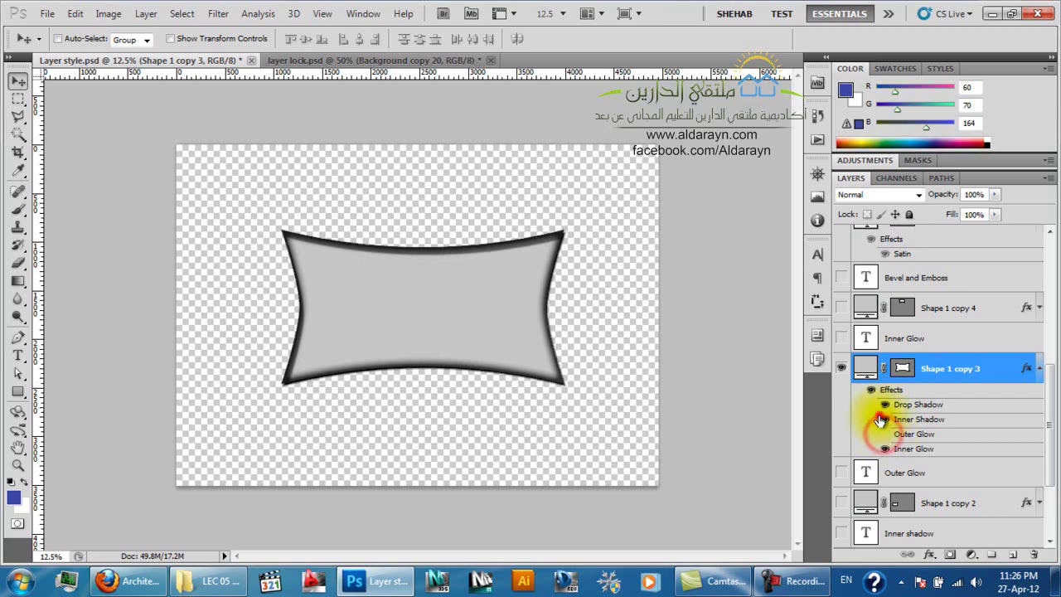
left_click(884, 407)
left_click(884, 420)
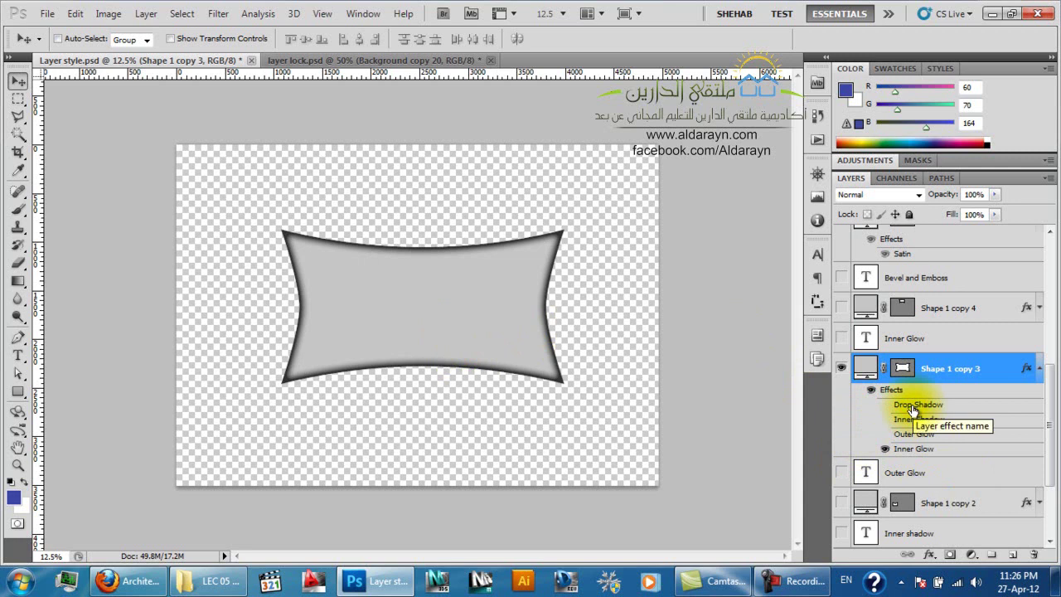
Delete the Drop Shadow and Outer Glow effects from Shape 1 copy 3
left_click_drag(912, 410, 1036, 558)
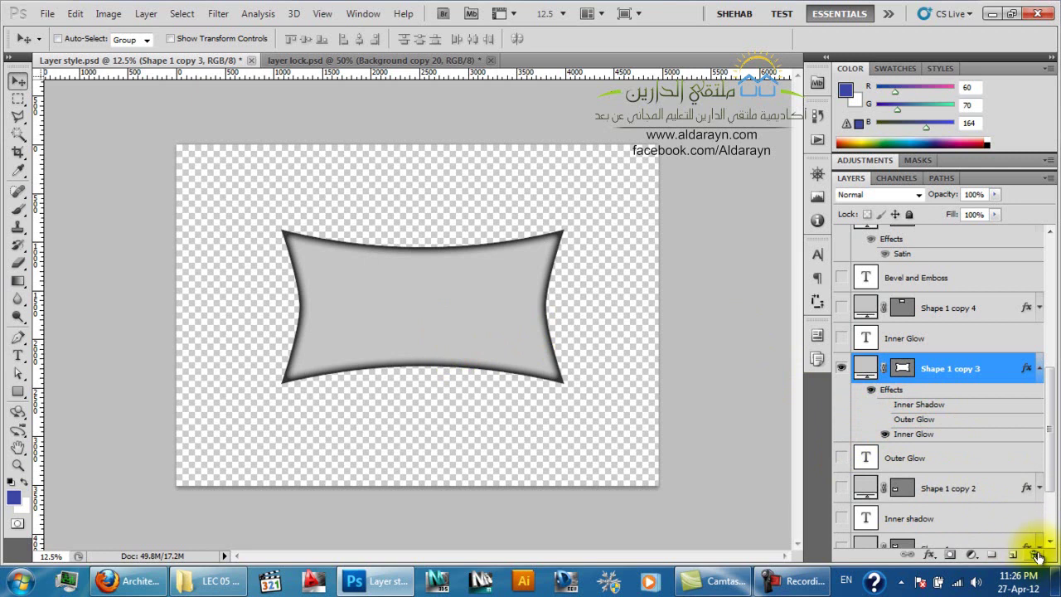
left_click_drag(907, 419, 1032, 557)
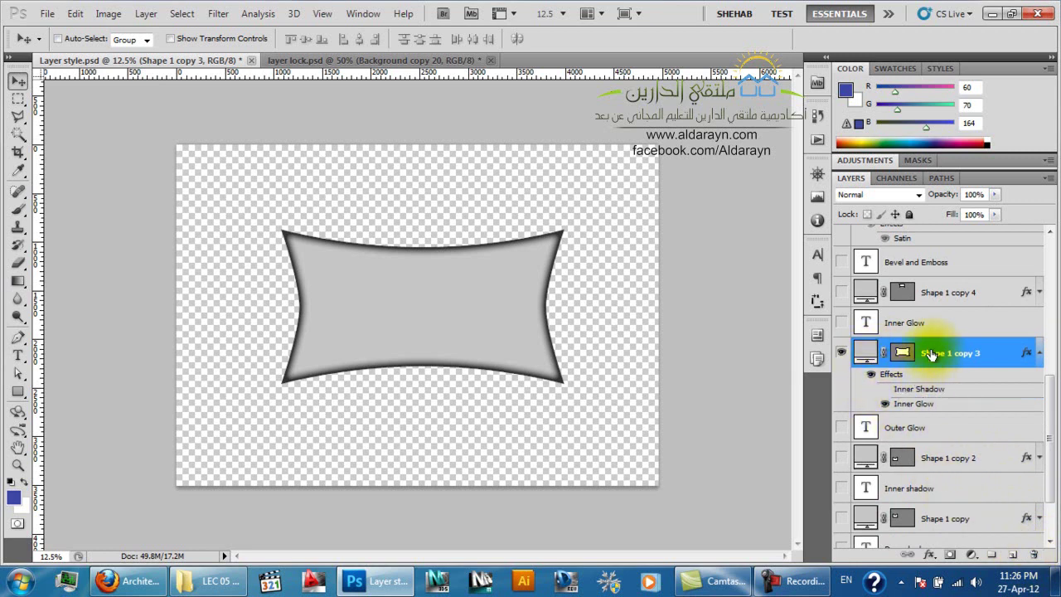
Show the Shape 1 copy 4 layer and clear its layer style
scroll(896, 353, "up", 2)
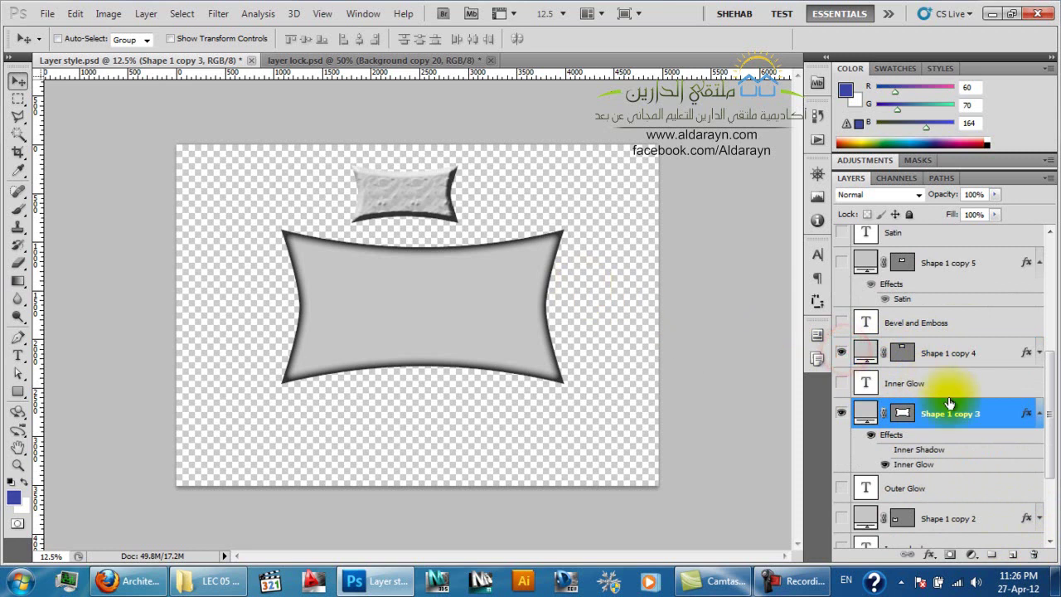
left_click(969, 353)
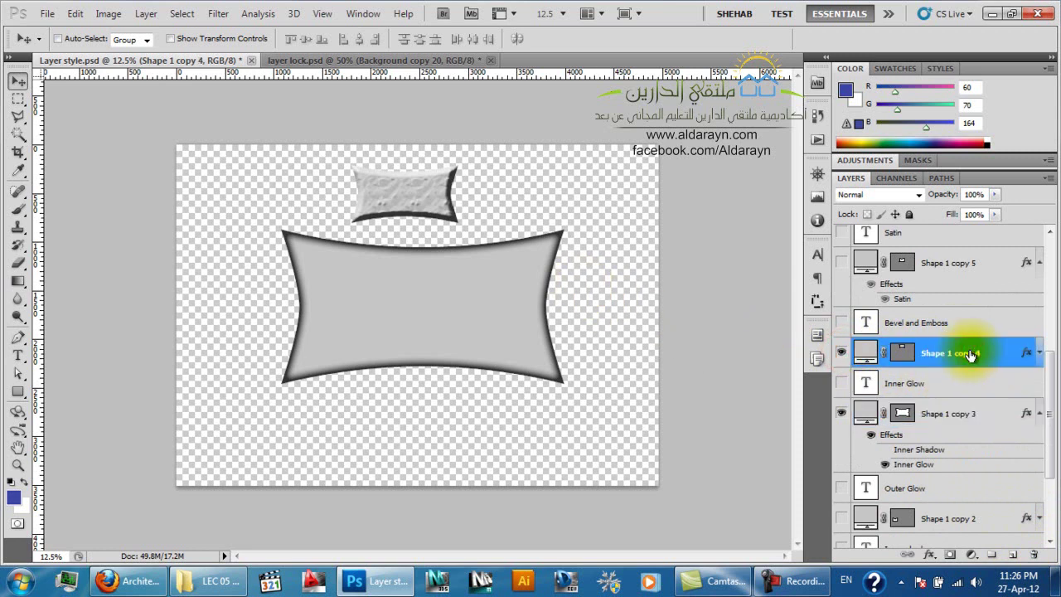
right_click(970, 354)
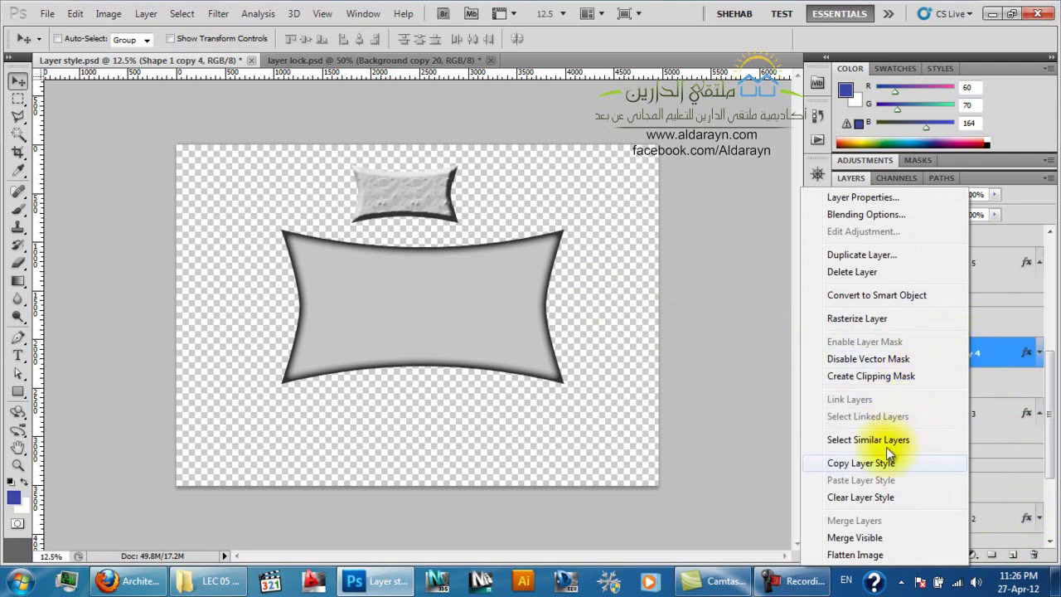
left_click(846, 499)
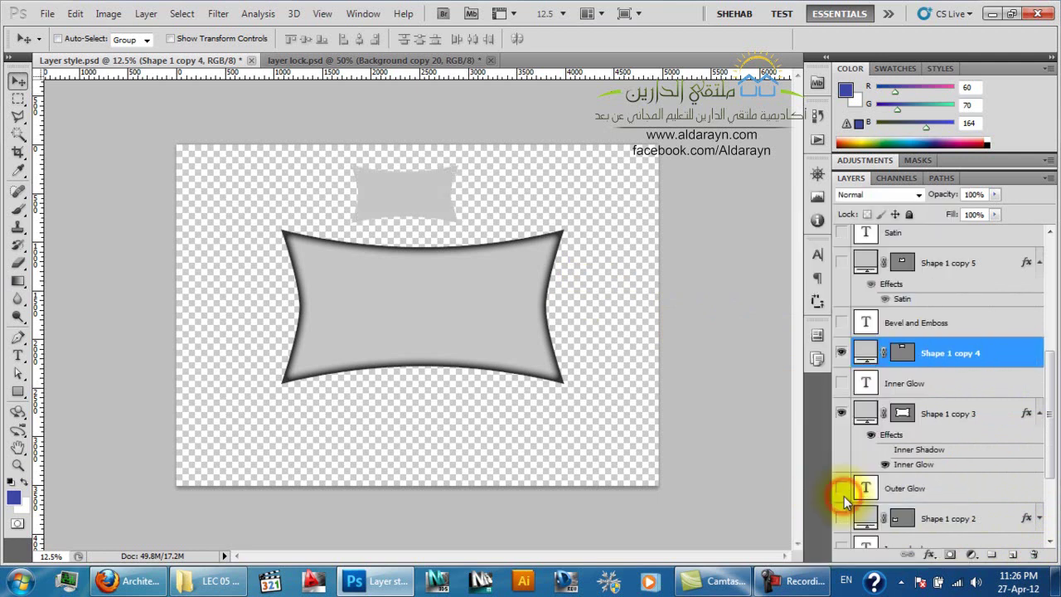
Set the fill colour of Shape 1 copy 4 to red, ff0707
double_click(865, 353)
left_click(827, 70)
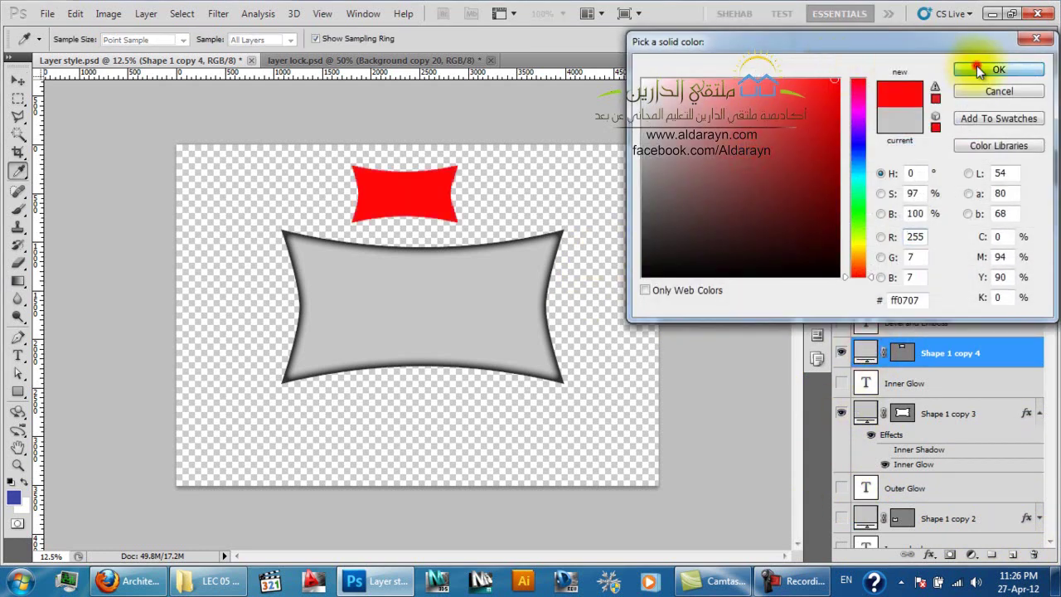
left_click(971, 70)
Copy the layer style of Shape 1 copy 3 and paste it onto Shape 1 copy 4
scroll(971, 412, "down", 1)
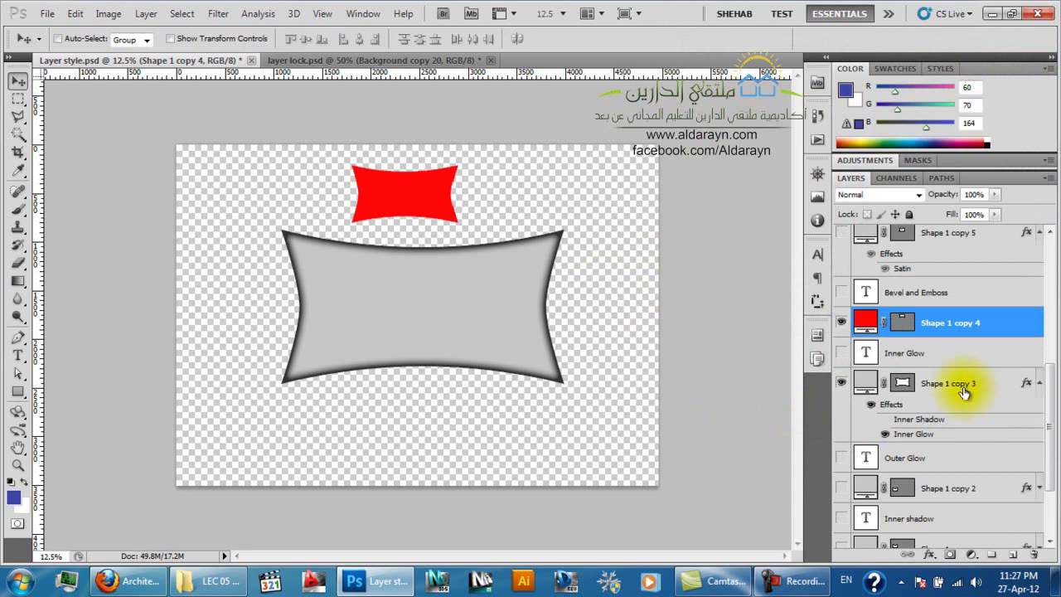
left_click(967, 389)
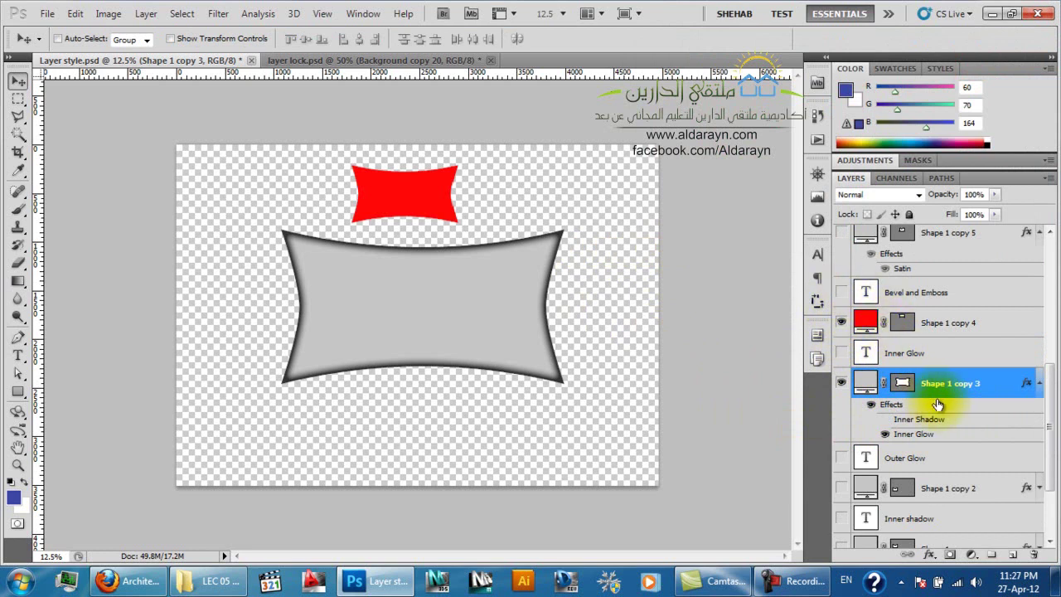
right_click(973, 379)
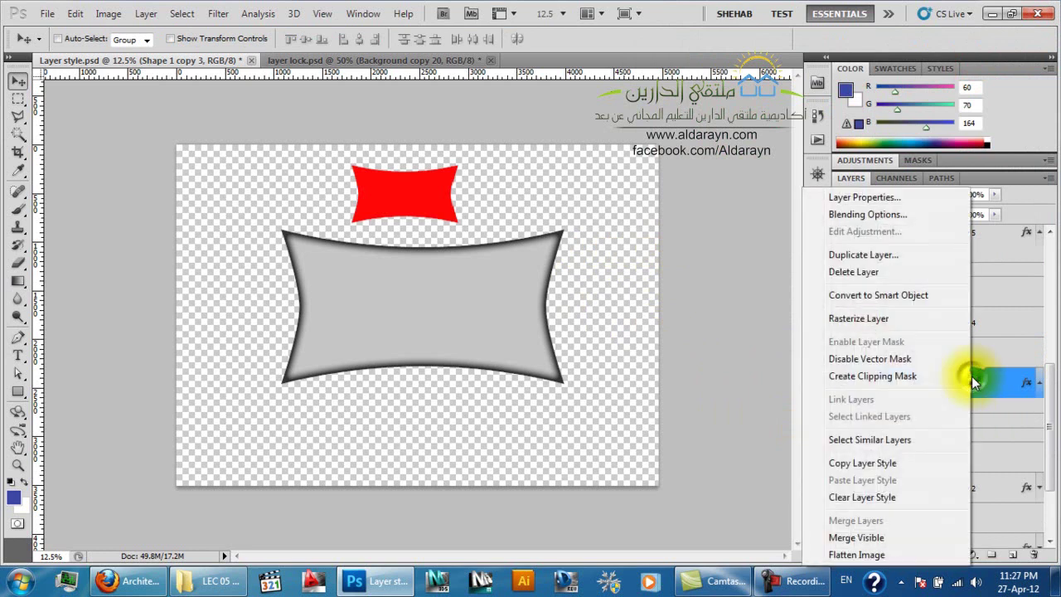
left_click(900, 463)
right_click(949, 327)
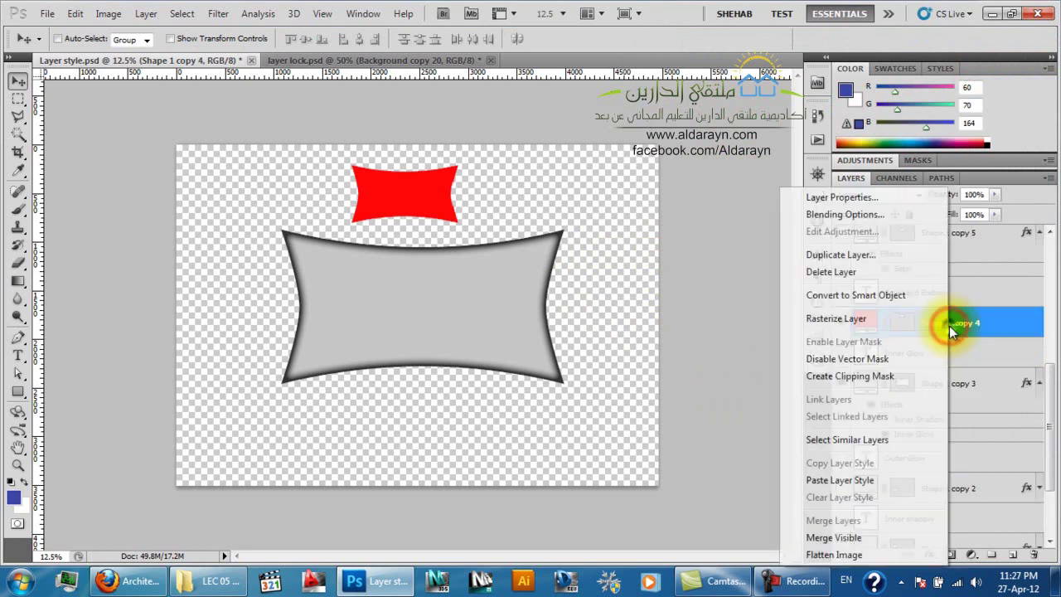
left_click(885, 480)
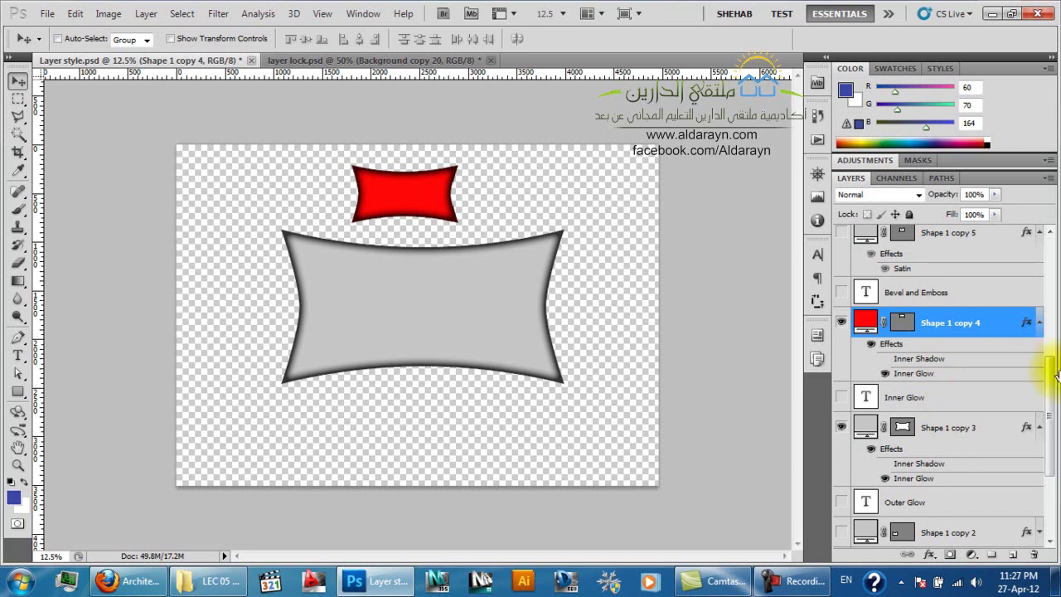
Collapse the effects lists of Shape 1 copy 4 and Shape 1 copy 3
left_click(1038, 324)
left_click(1038, 323)
left_click(1038, 323)
left_click(1038, 382)
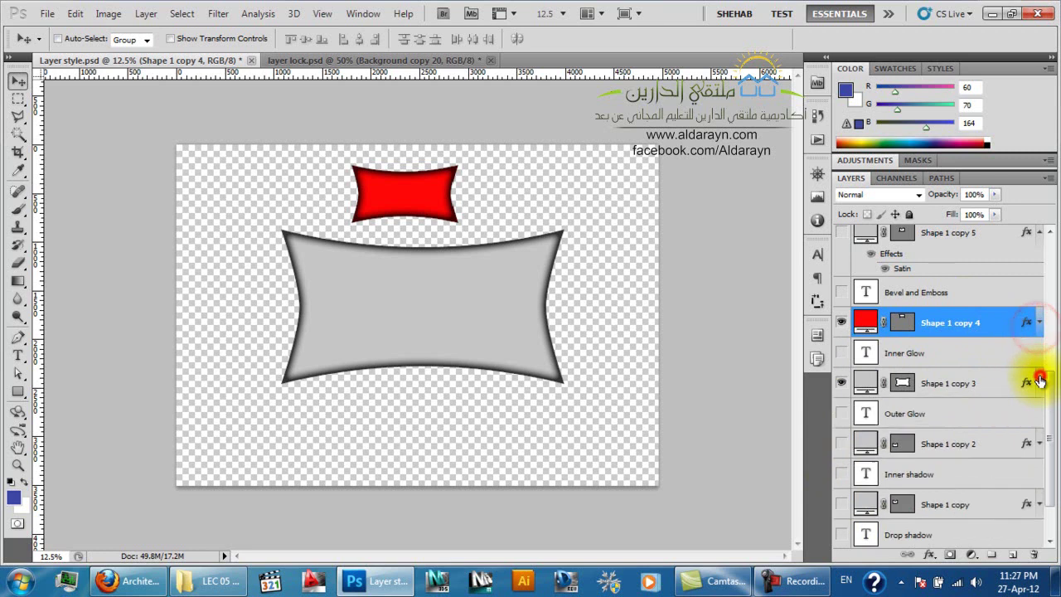
View the whole furniture board in layer lock.psd at 33.3% and return to Layer style.psd
left_click(375, 60)
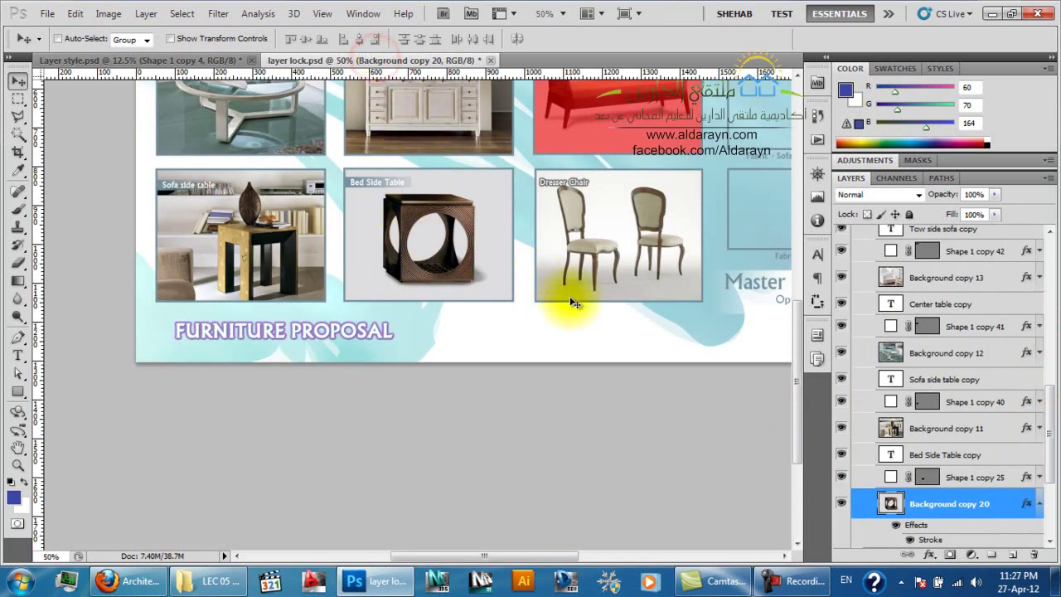
key("ctrl+minus")
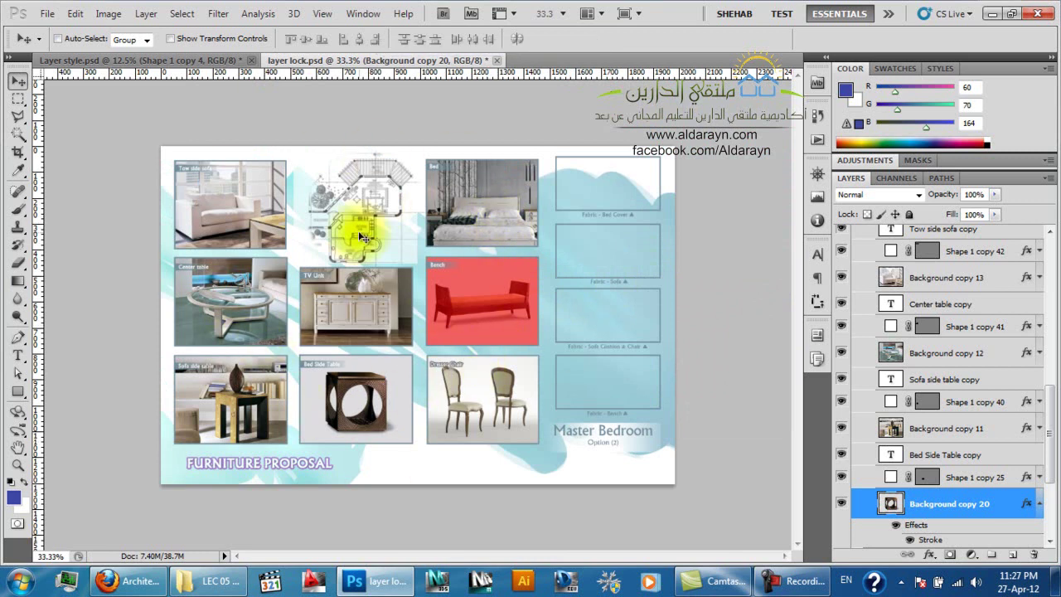
left_click(207, 58)
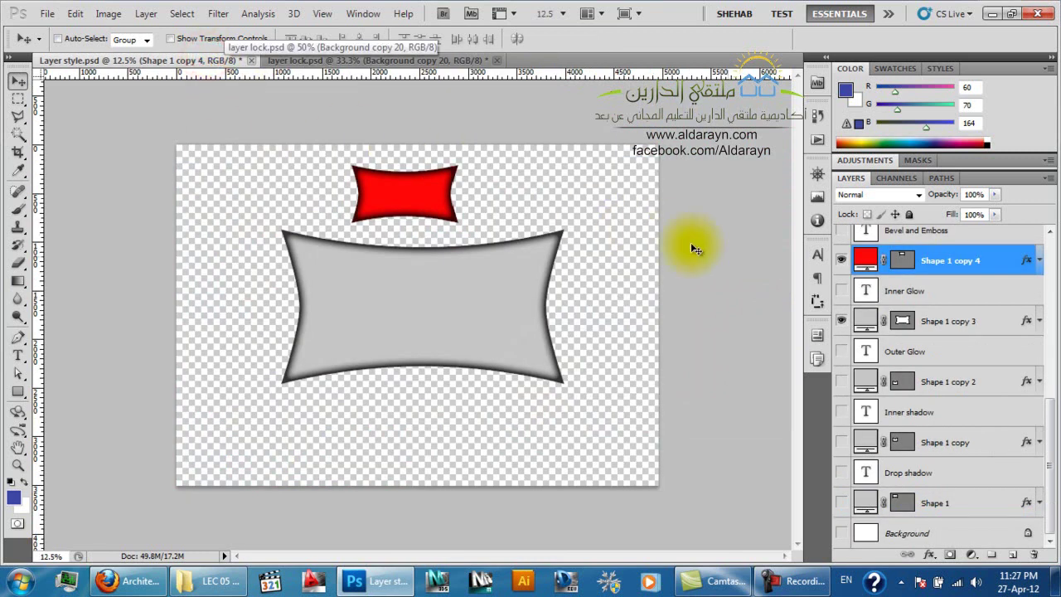
Switch to the online class session in Firefox, read the attendees' latest chat messages, and return to Photoshop
left_click(112, 583)
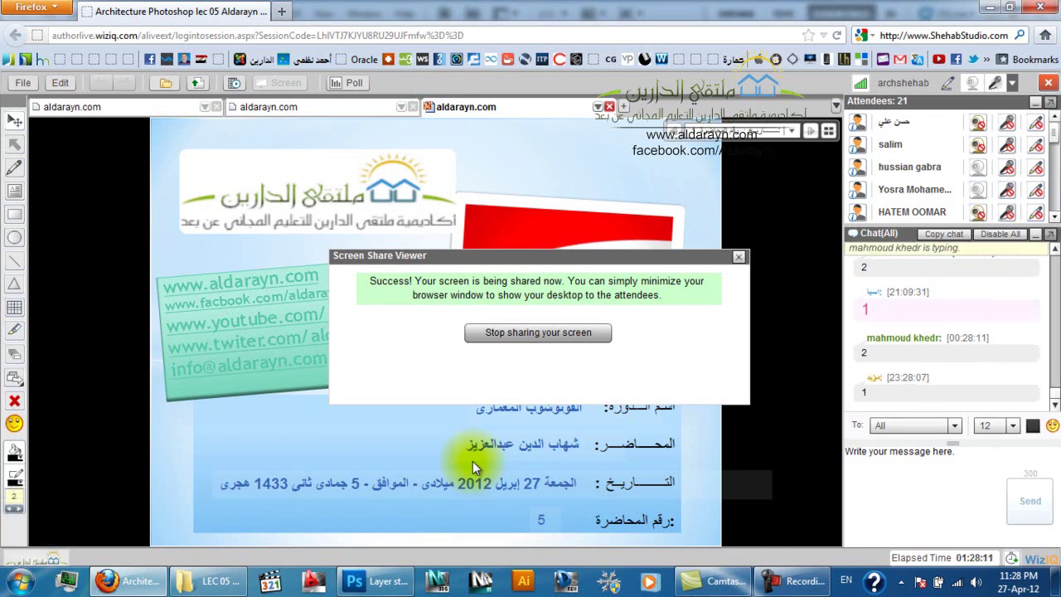
left_click(1054, 251)
left_click(1055, 403)
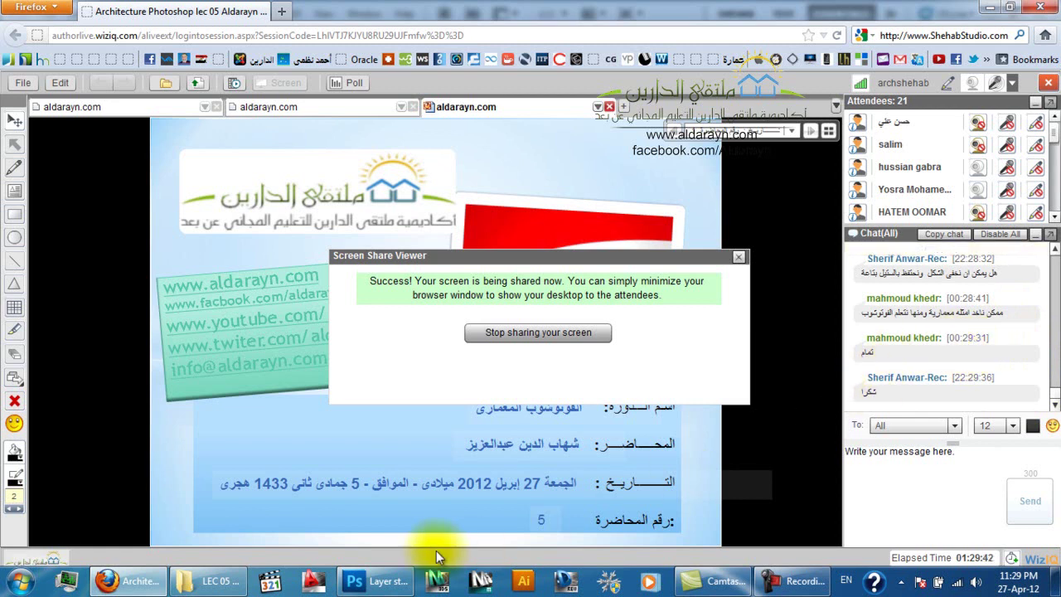
left_click(353, 582)
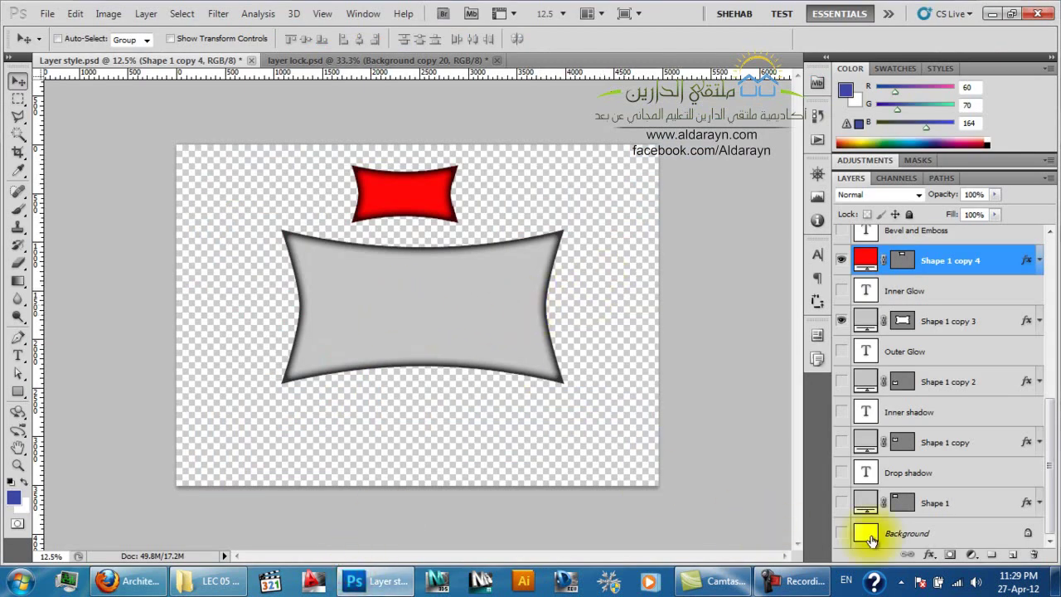
Show the Background layer and select Shape 1 copy 3, hiding and reshowing that shape to check it
left_click(842, 533)
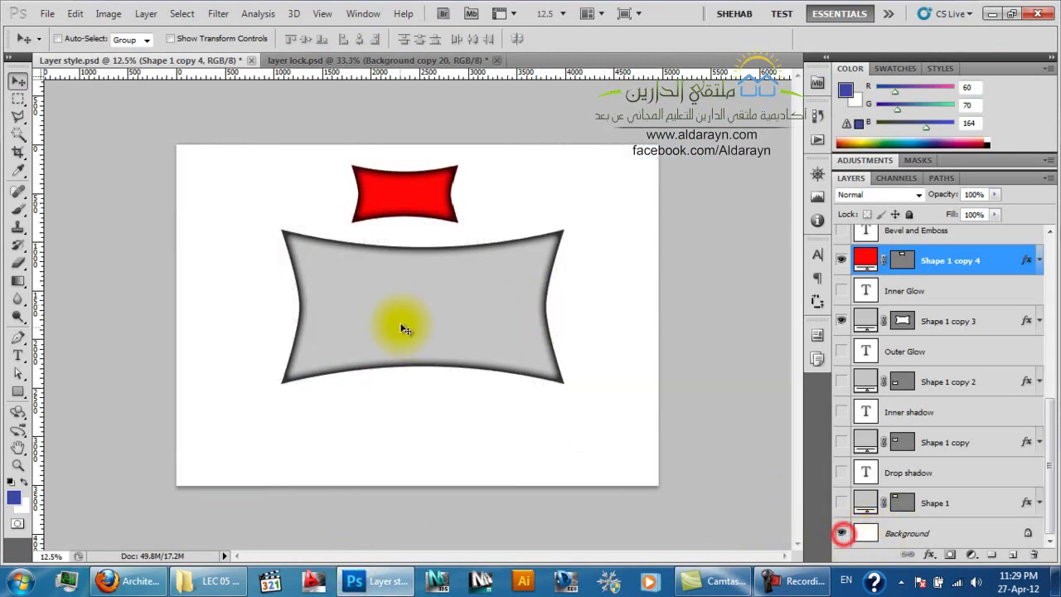
left_click(951, 320)
left_click(842, 320)
left_click(841, 321)
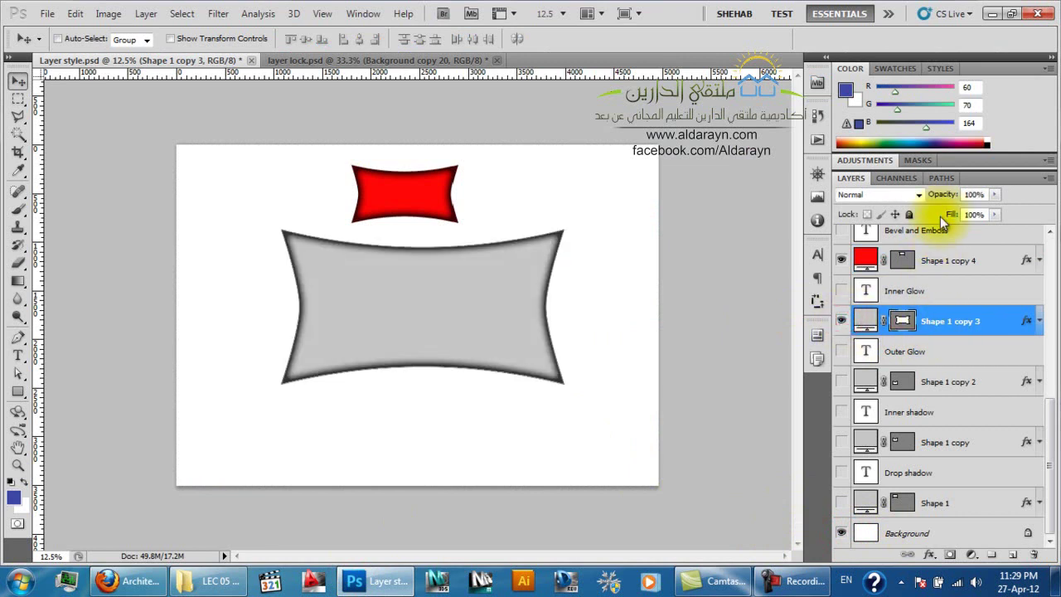
Edit the Inner Glow of Shape 1 copy 3, setting its size to 207 px, adjusting the choke, and trying full opacity before reducing it
left_click(1047, 325)
scroll(1041, 365, "down", 5)
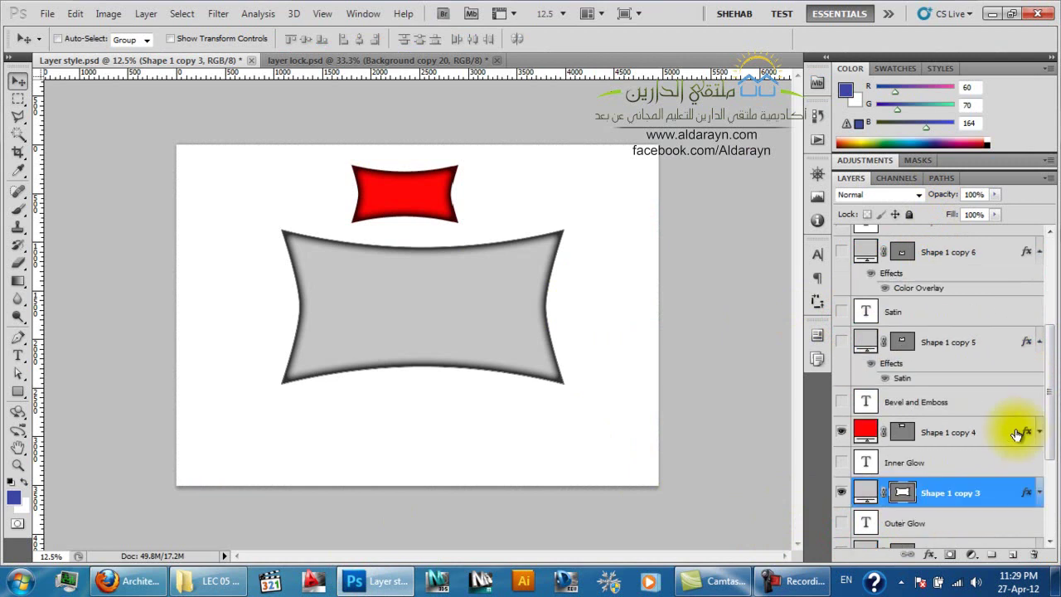
left_click(1040, 402)
scroll(1011, 349, "down", 3)
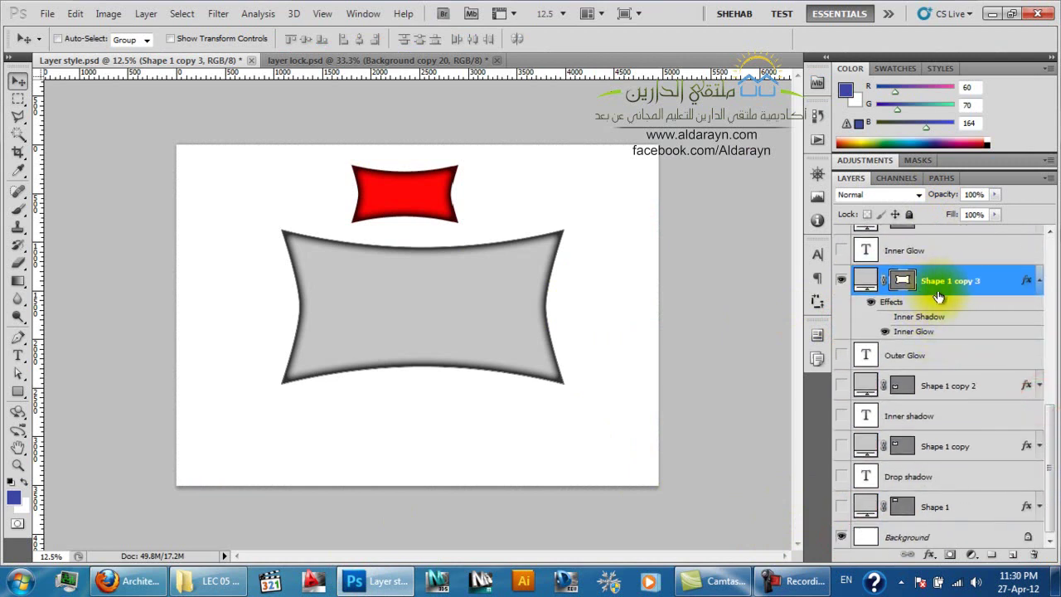
double_click(905, 331)
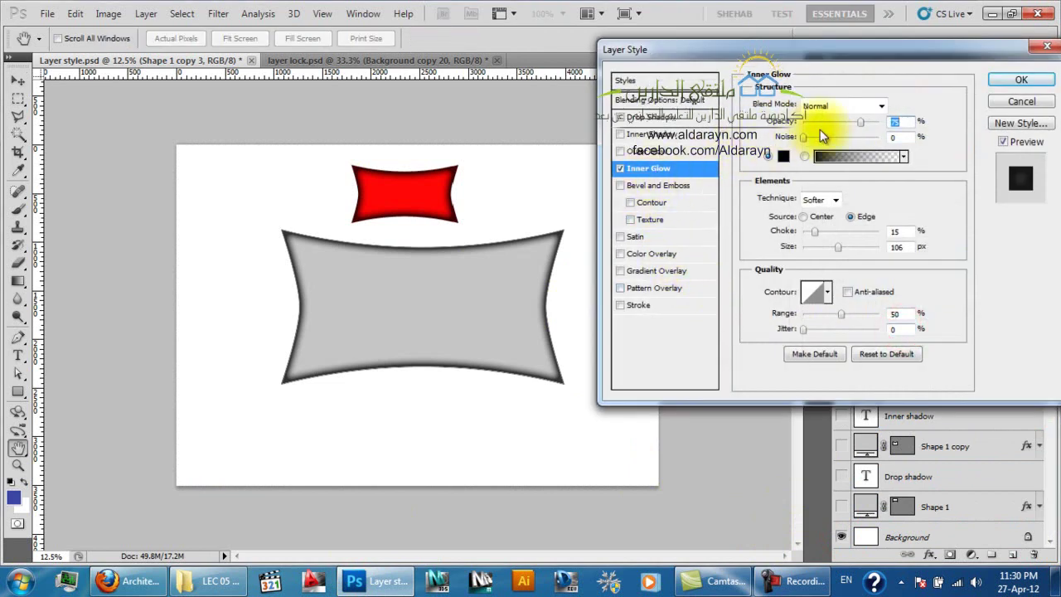
left_click_drag(862, 126, 908, 127)
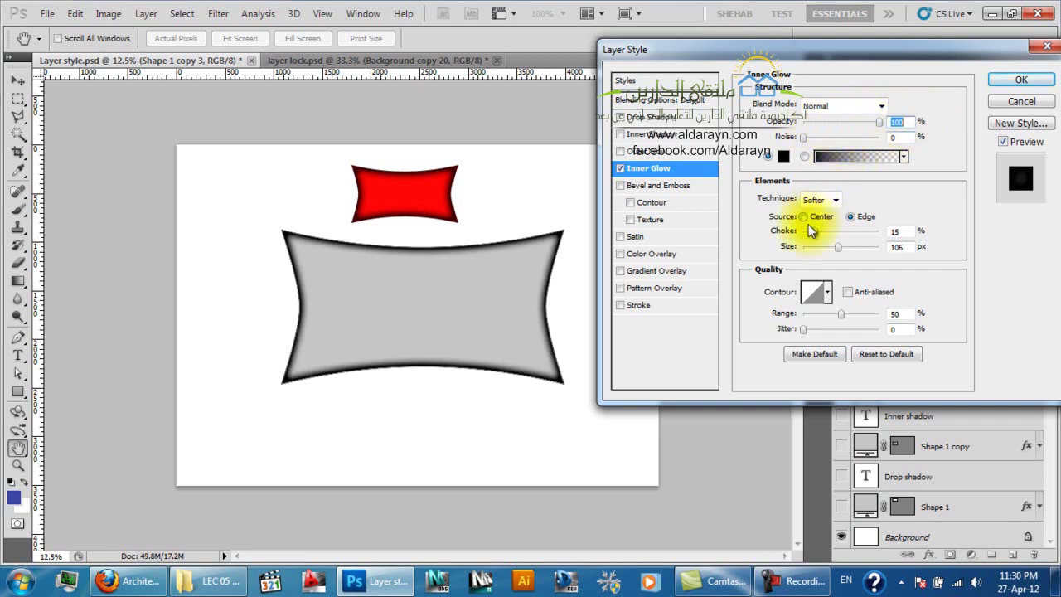
left_click_drag(838, 247, 816, 233)
left_click(844, 248)
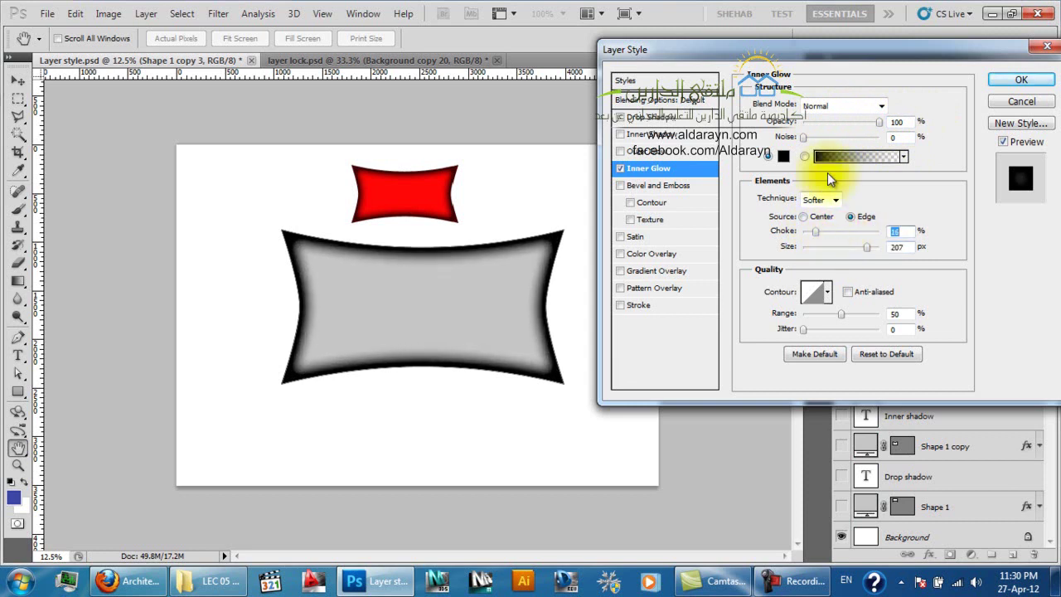
left_click_drag(880, 125, 855, 123)
left_click(1015, 81)
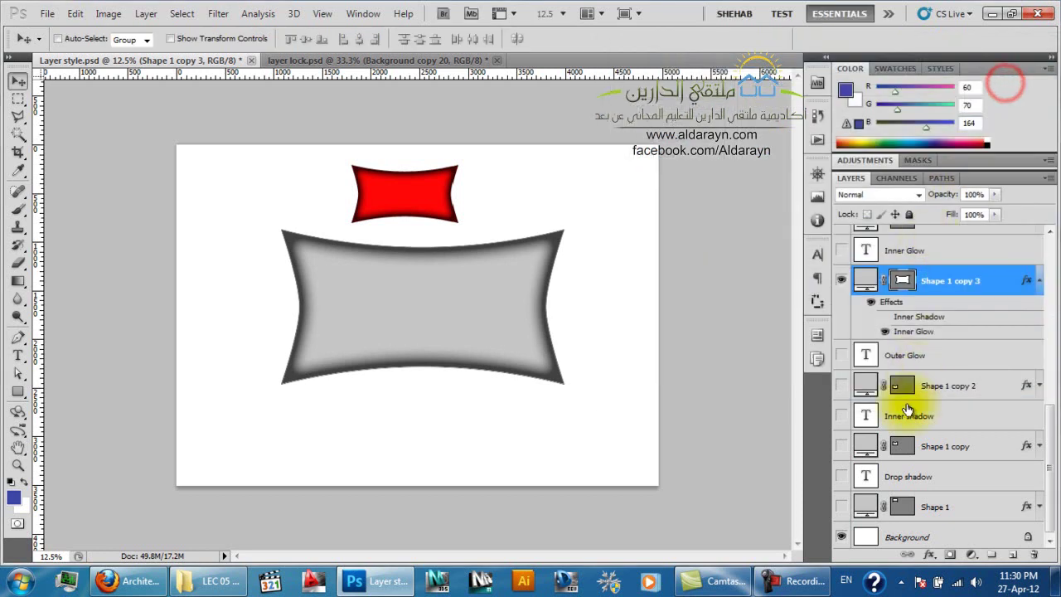
Toggle the visibility of Shape 1 copy 3 and its Inner Glow to compare, and lower the shape's fill to 0%
left_click(886, 333)
left_click(885, 333)
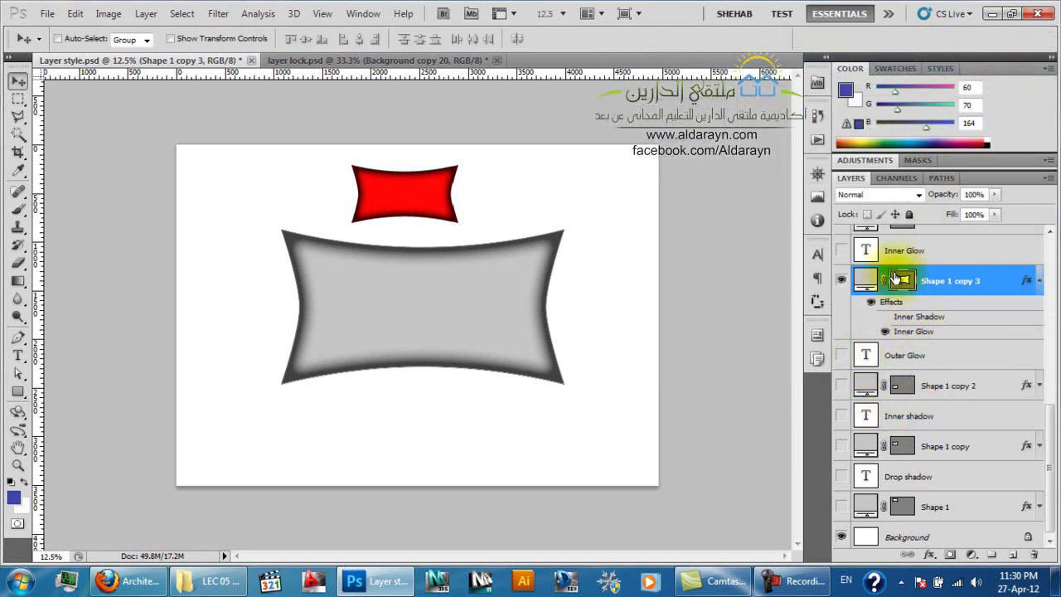
left_click(842, 281)
left_click(842, 281)
left_click(841, 281)
left_click(842, 281)
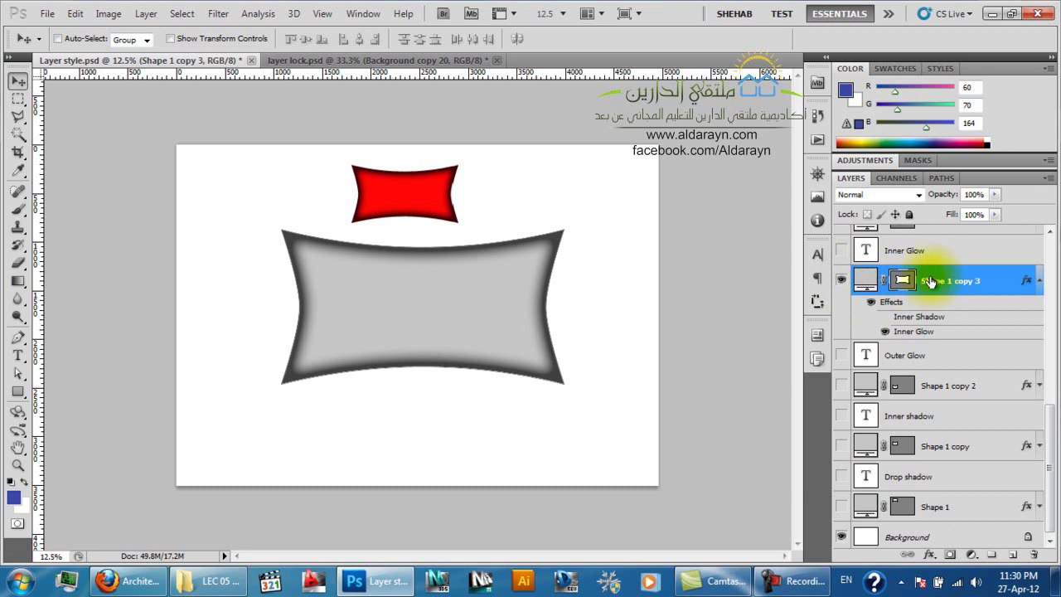
left_click_drag(942, 220, 718, 218)
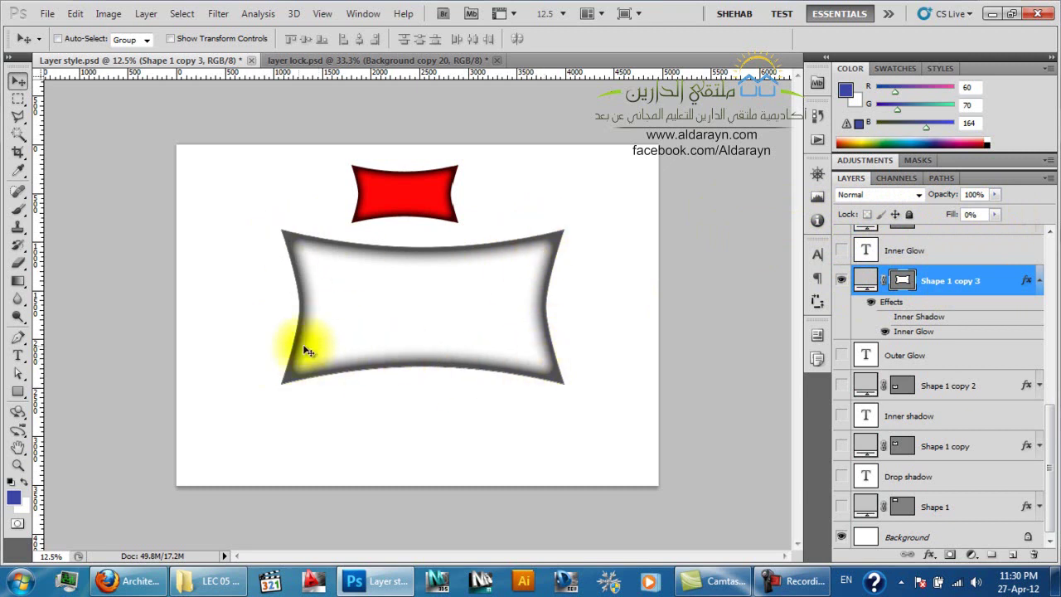
Show the Inner Glow text layer, enlarge the text to about 397%, and place it beneath the large frame shape
left_click(899, 248)
left_click(842, 250)
left_click_drag(285, 471, 527, 408)
key("ctrl+t")
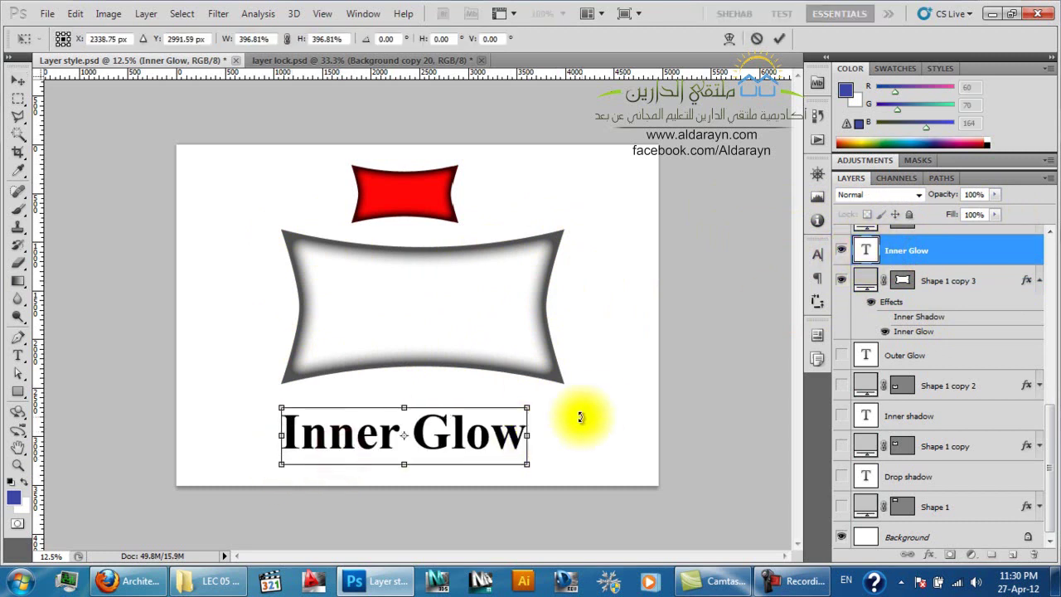
key("Return")
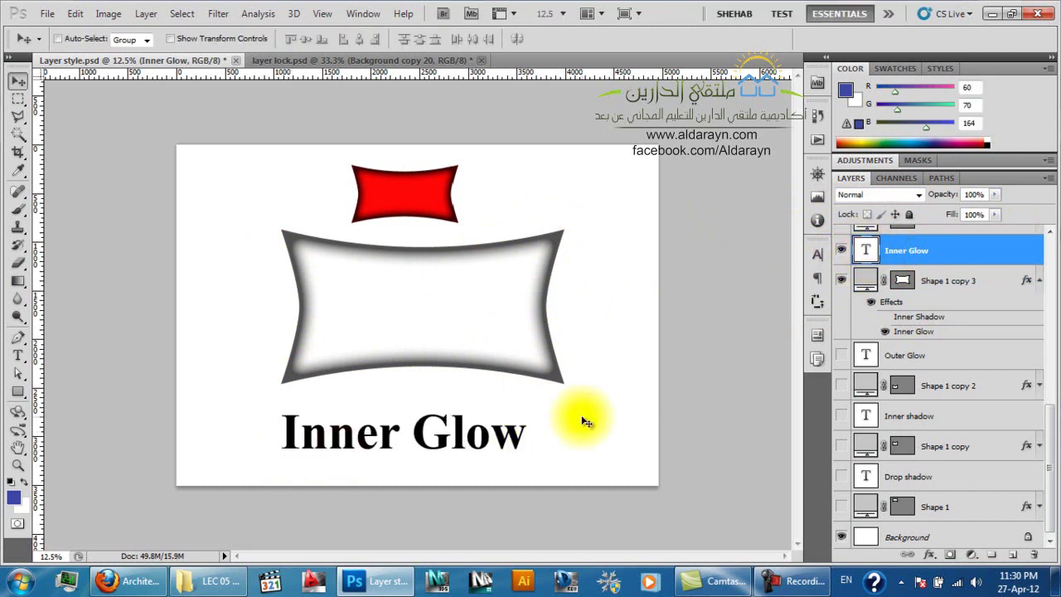
Recolour the Inner Glow text dark blue, about #1a16b3
double_click(862, 282)
key("Escape")
left_click(866, 257)
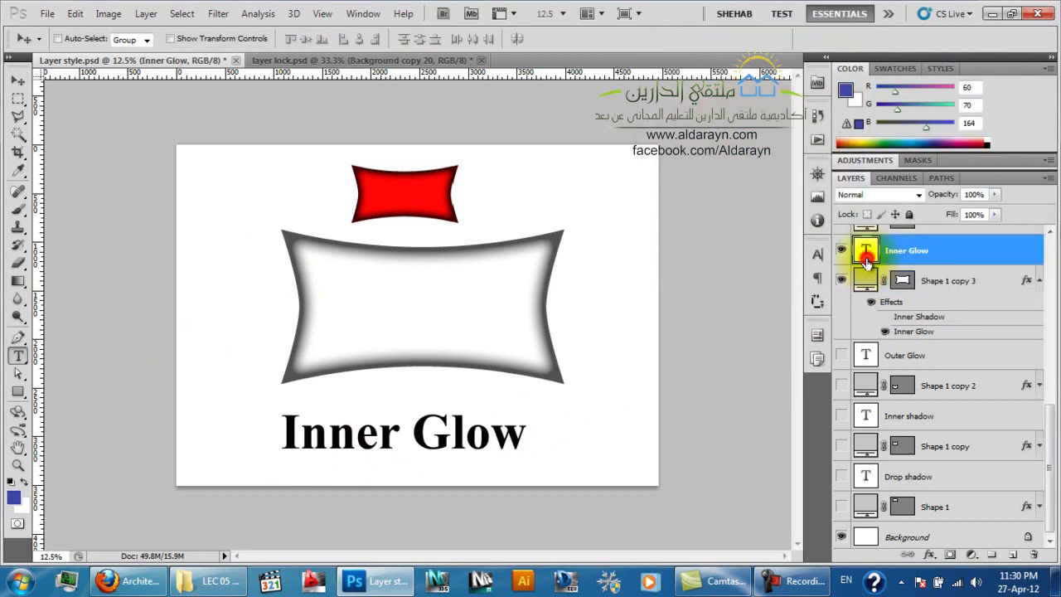
double_click(866, 257)
left_click(478, 39)
left_click(765, 192)
left_click(848, 145)
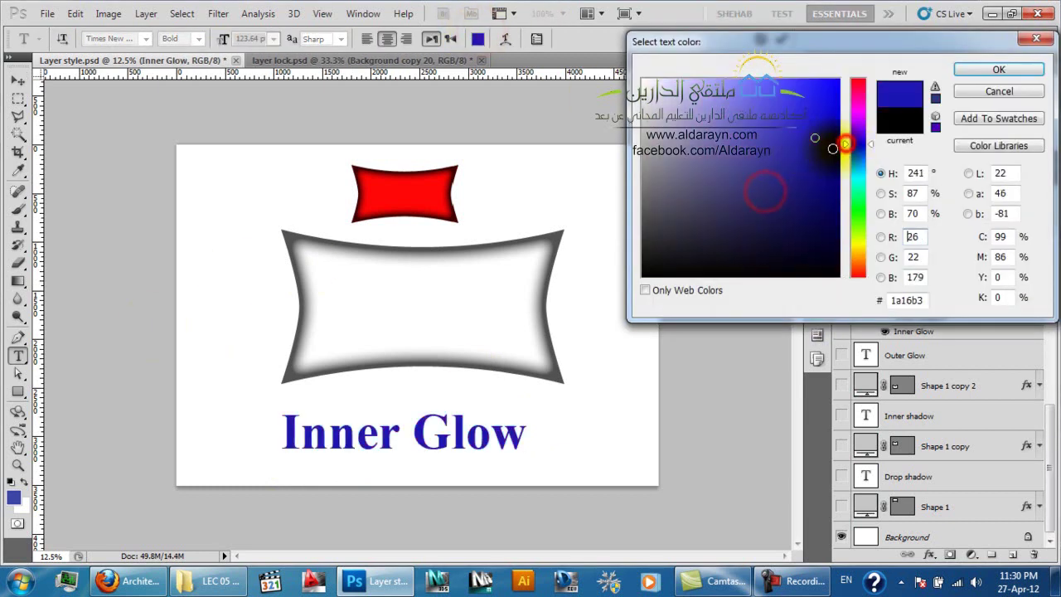
left_click(999, 73)
left_click(867, 255)
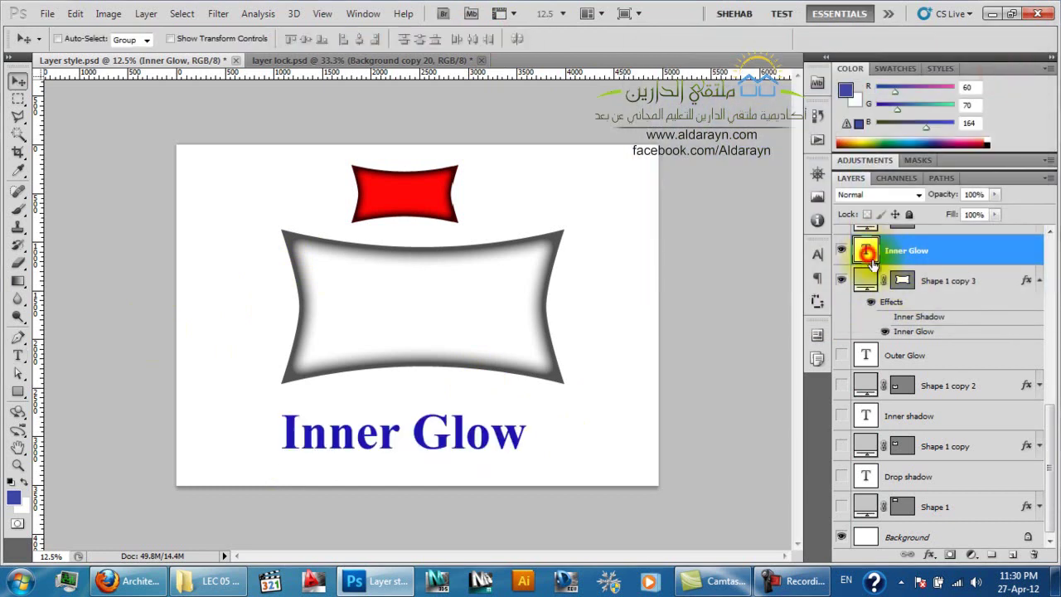
left_click(937, 281)
right_click(941, 280)
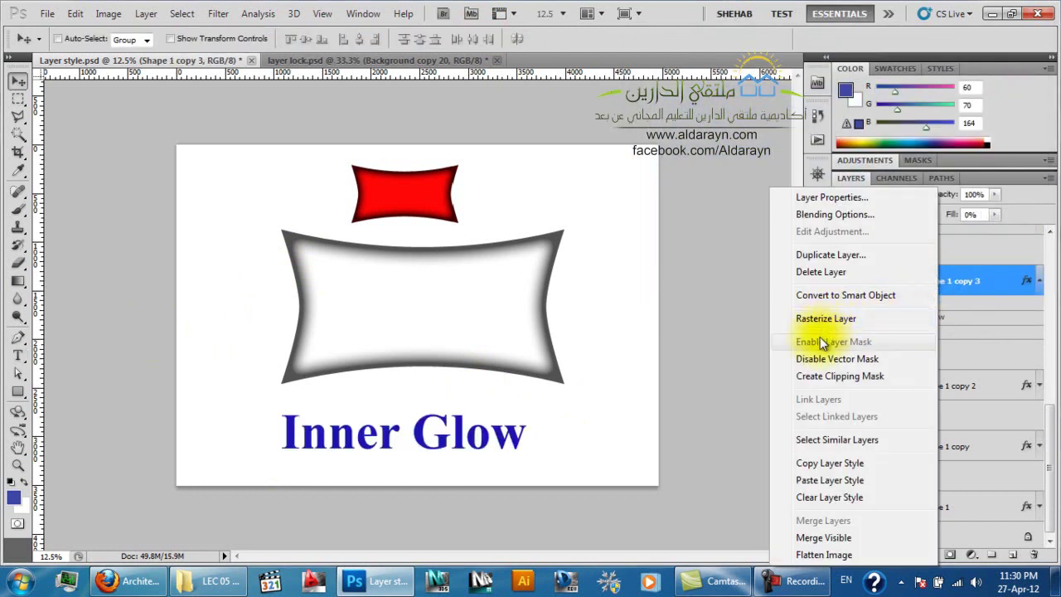
left_click(990, 338)
left_click(999, 284)
double_click(1000, 286)
key("Escape")
Add an Outer Glow effect to the Inner Glow text layer and pick a reddish-brown glow colour
double_click(994, 249)
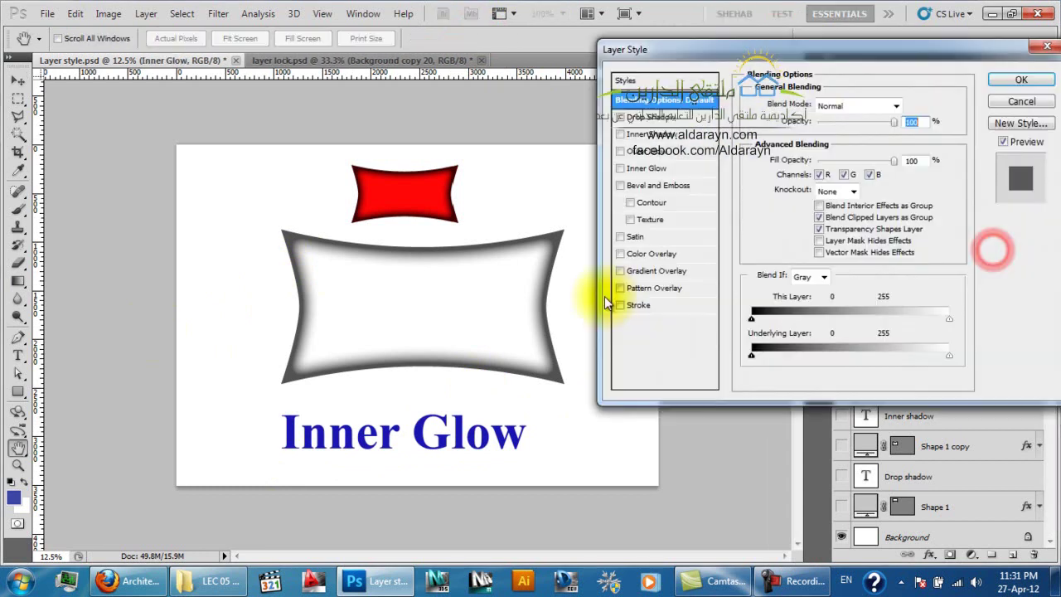
left_click(646, 153)
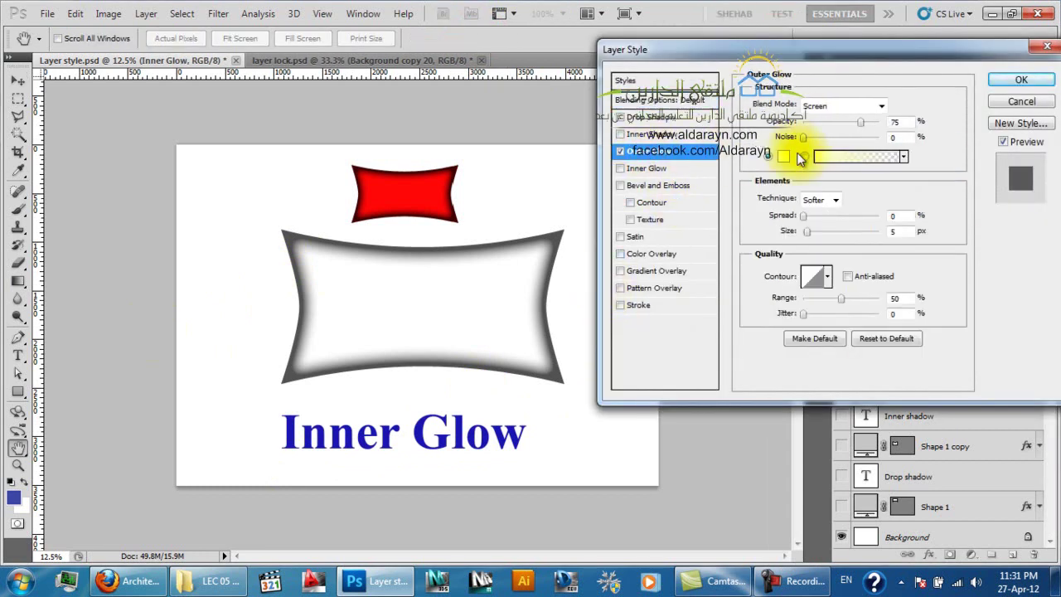
left_click(784, 156)
left_click(779, 153)
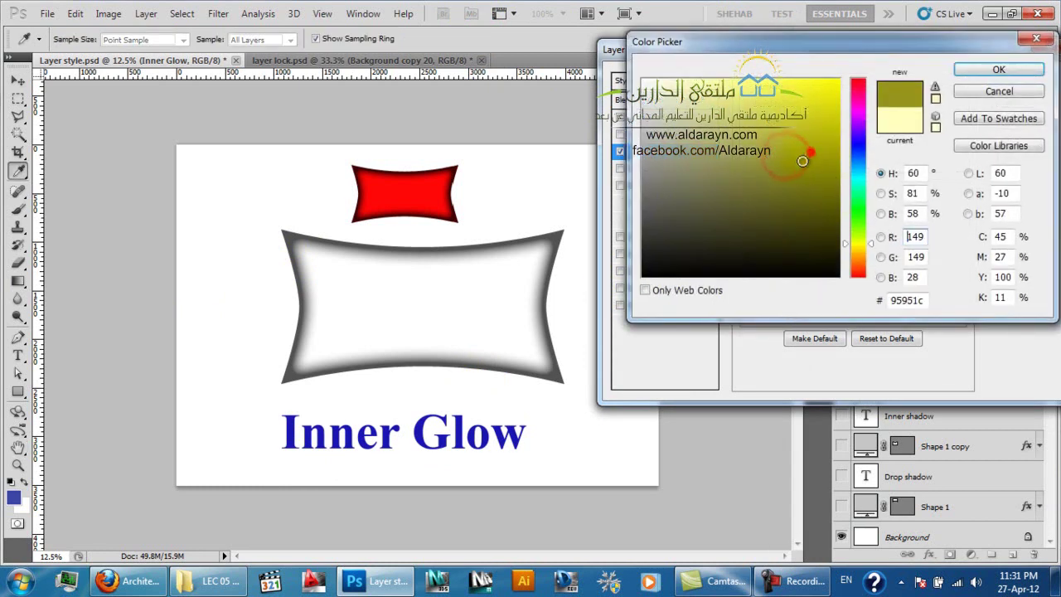
left_click(859, 162)
left_click_drag(859, 159, 858, 204)
left_click_drag(808, 136, 763, 136)
left_click_drag(839, 209, 862, 275)
left_click(997, 70)
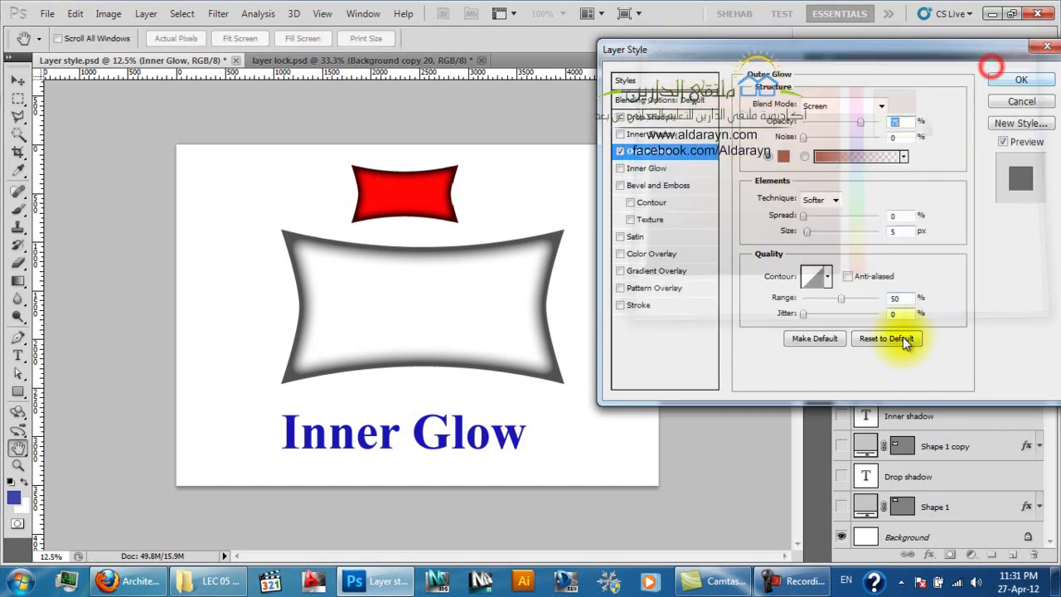
Set the text's Outer Glow to Normal blend mode with about 22% spread and a size of 95 px
left_click(854, 105)
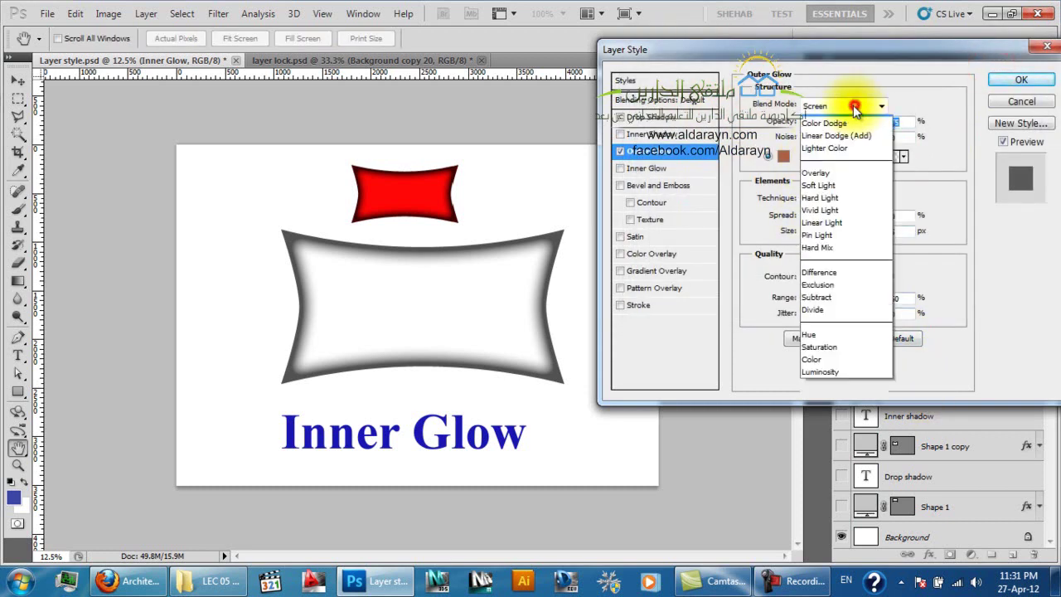
left_click(829, 106)
left_click_drag(803, 217, 841, 230)
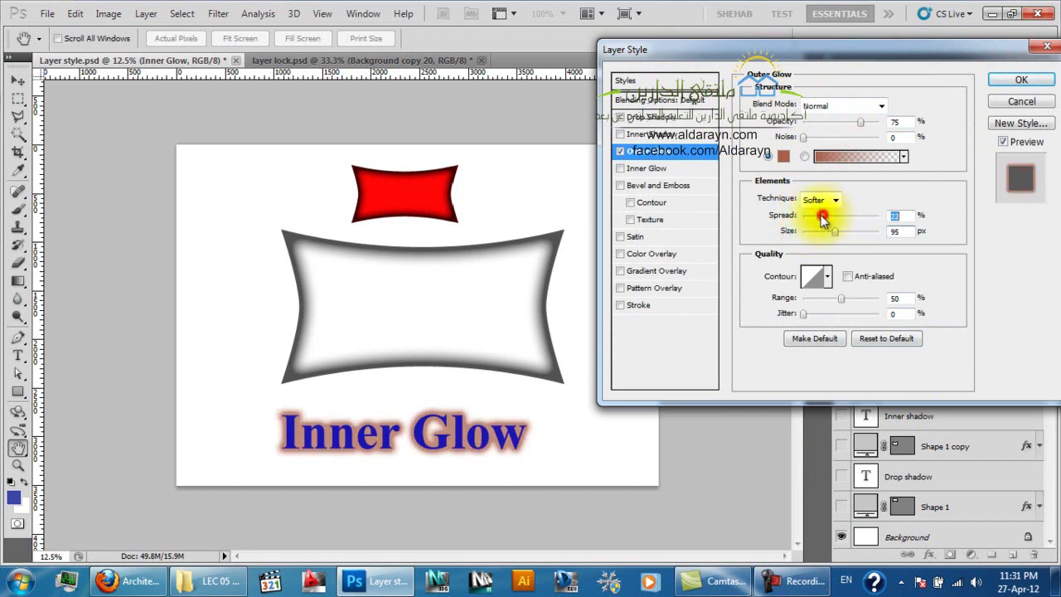
left_click(1020, 80)
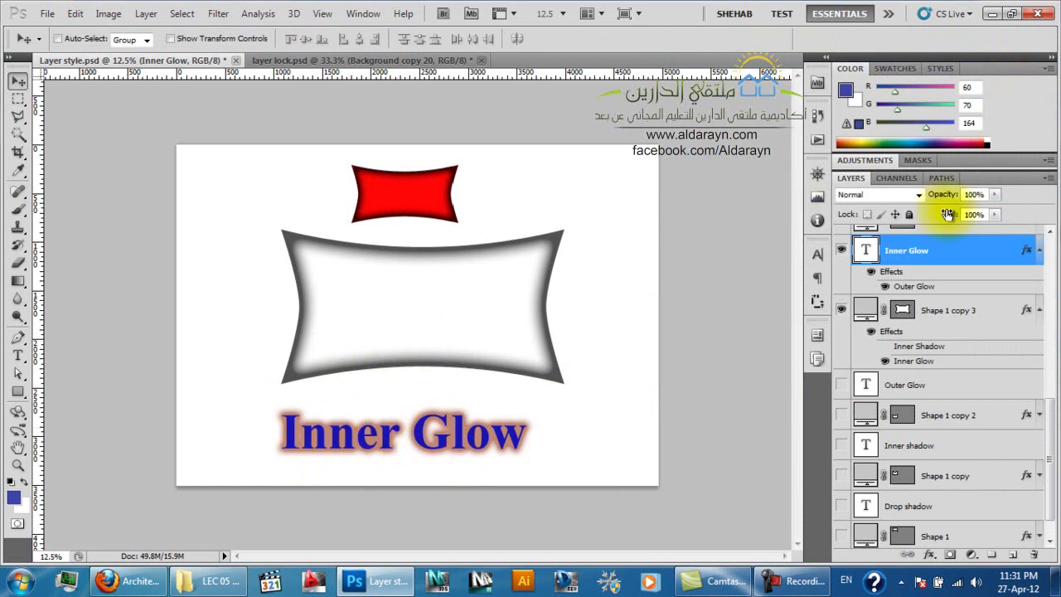
Lower the Inner Glow text's fill to 0% and toggle its Outer Glow off and on to compare, trying a slight fill in between
left_click_drag(954, 214, 814, 209)
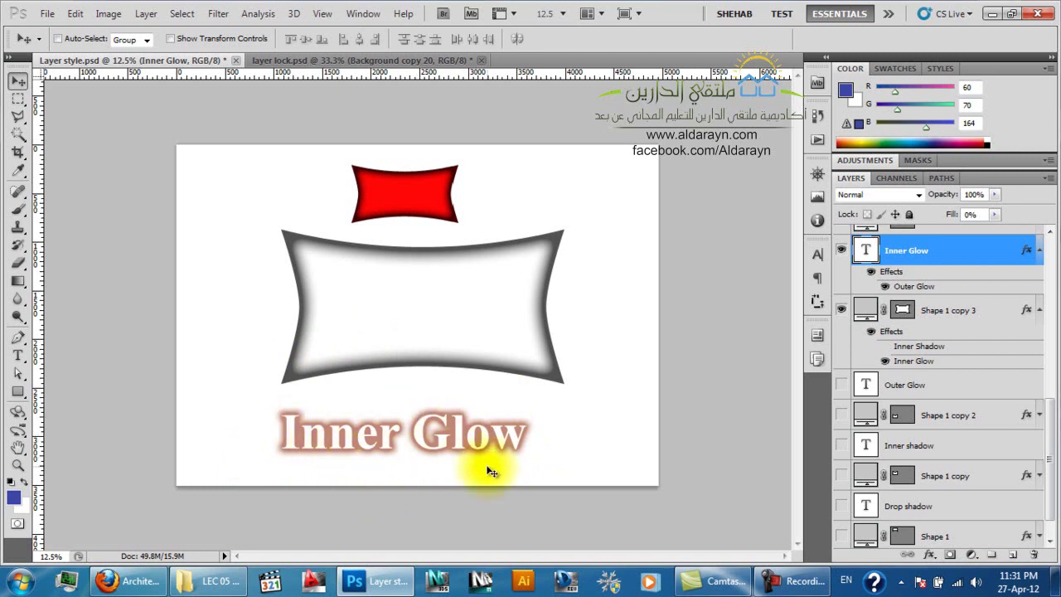
left_click(885, 287)
left_click(886, 287)
left_click(885, 287)
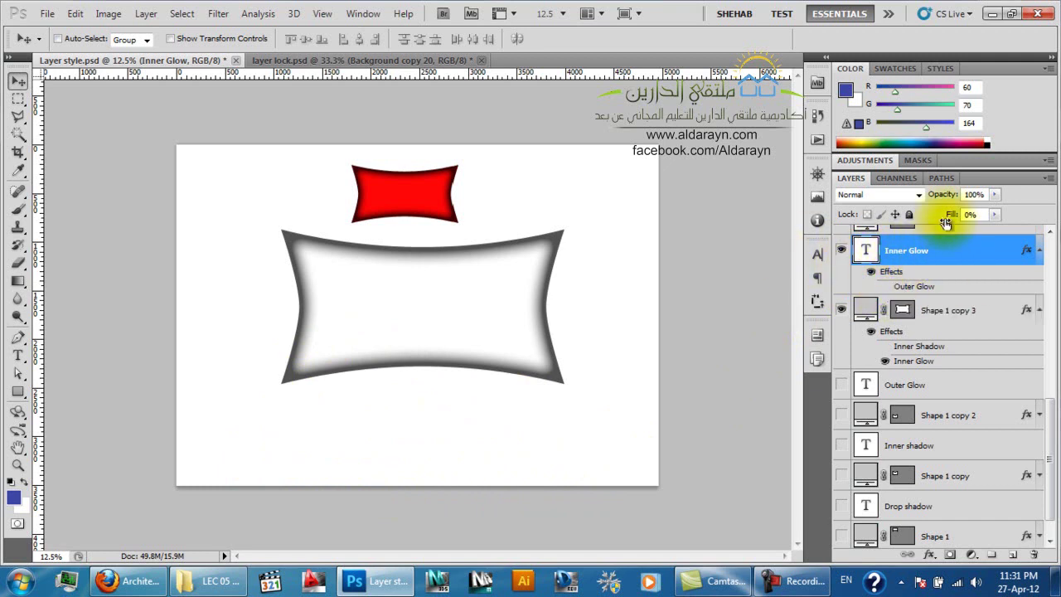
left_click_drag(961, 217, 969, 218)
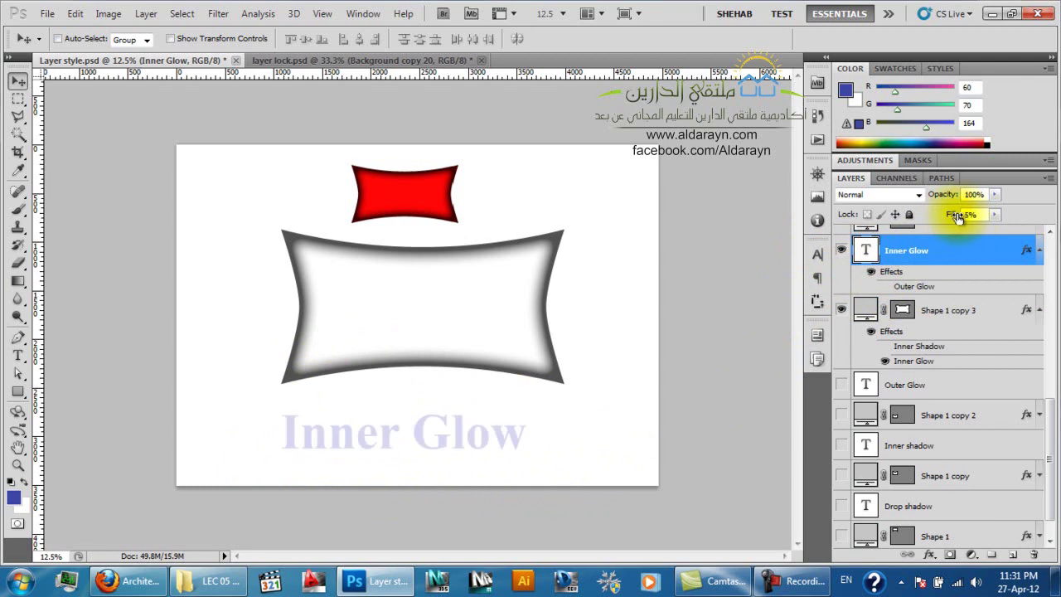
left_click(886, 286)
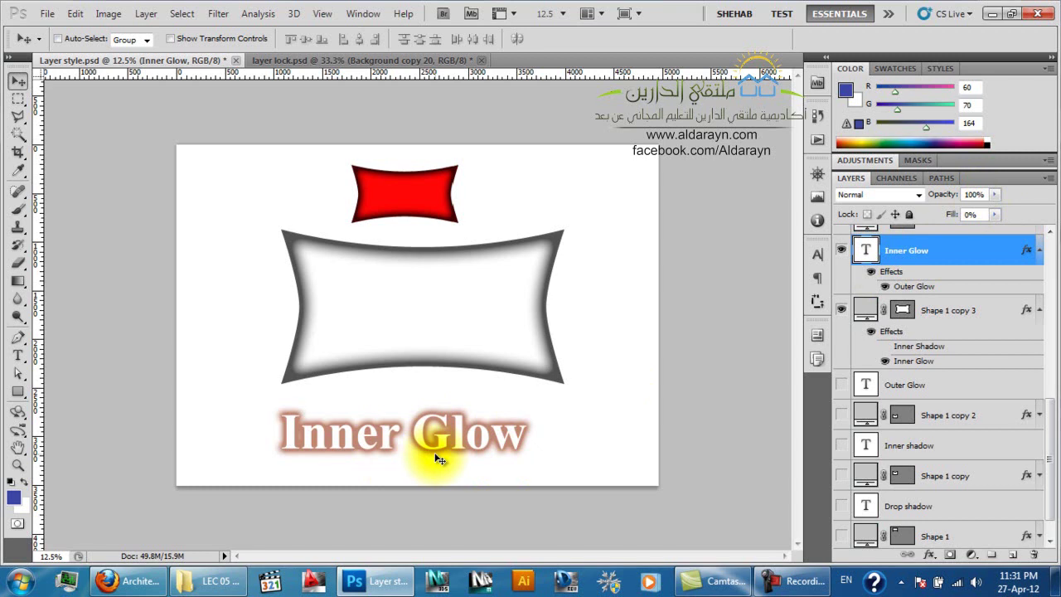
Switch to layer lock.psd, select the two-chairs picture layer, Background copy 18, and hide all other layers
left_click(403, 59)
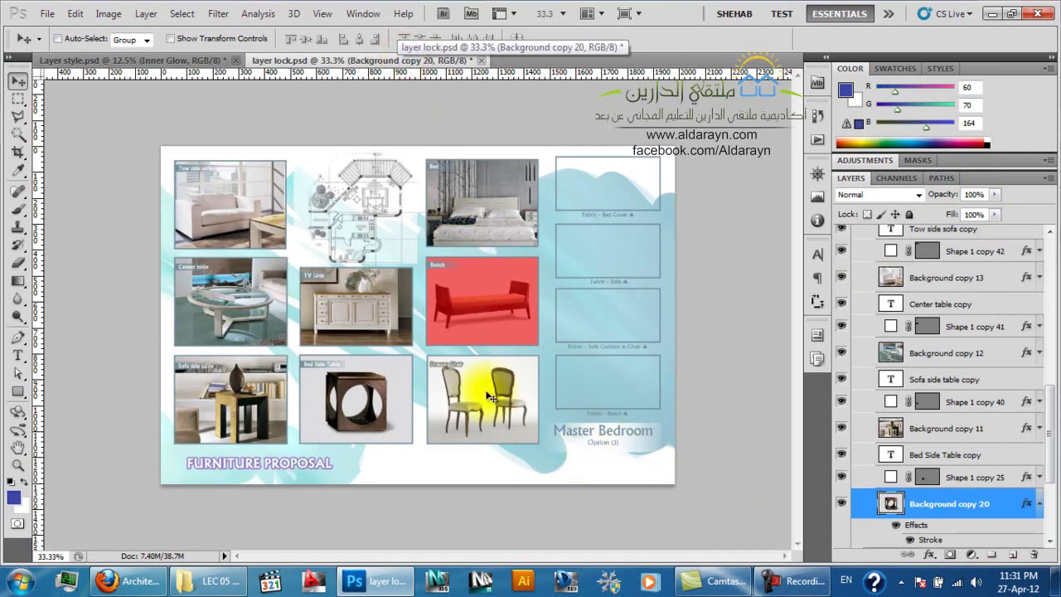
right_click(490, 397)
left_click(510, 437)
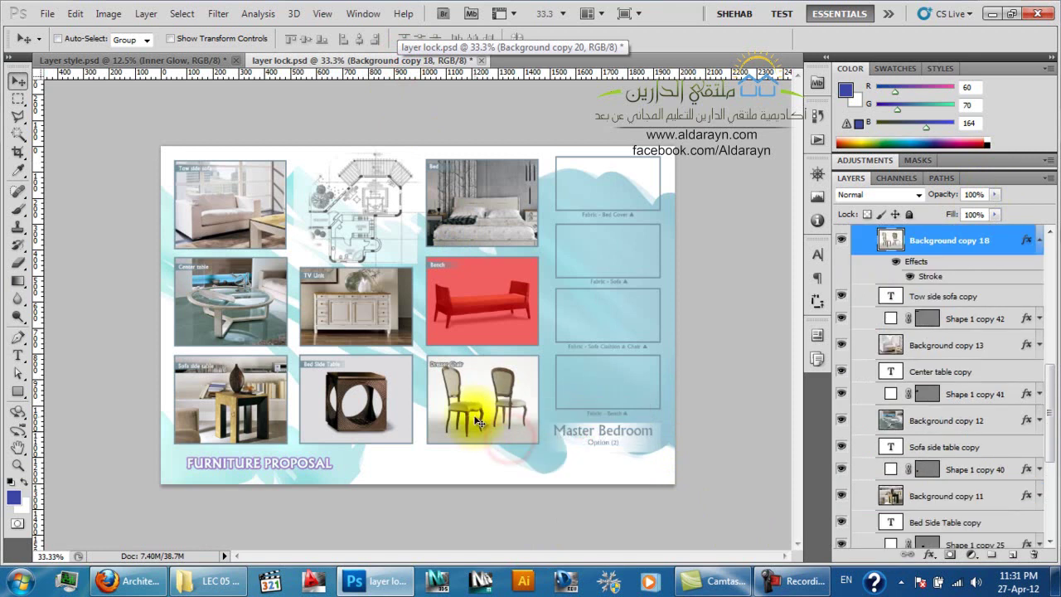
left_click(843, 243, "alt")
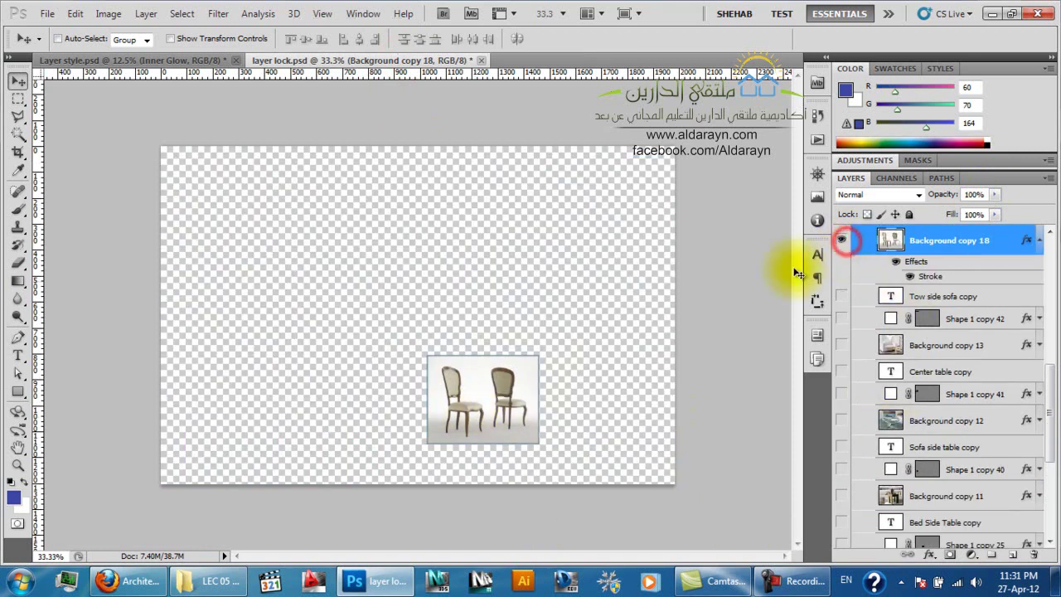
Move the two-chairs picture toward the middle of the canvas and enlarge it to roughly twice its size
left_click_drag(407, 386, 358, 383)
key("ctrl+t")
left_click_drag(407, 318, 574, 256)
double_click(493, 289)
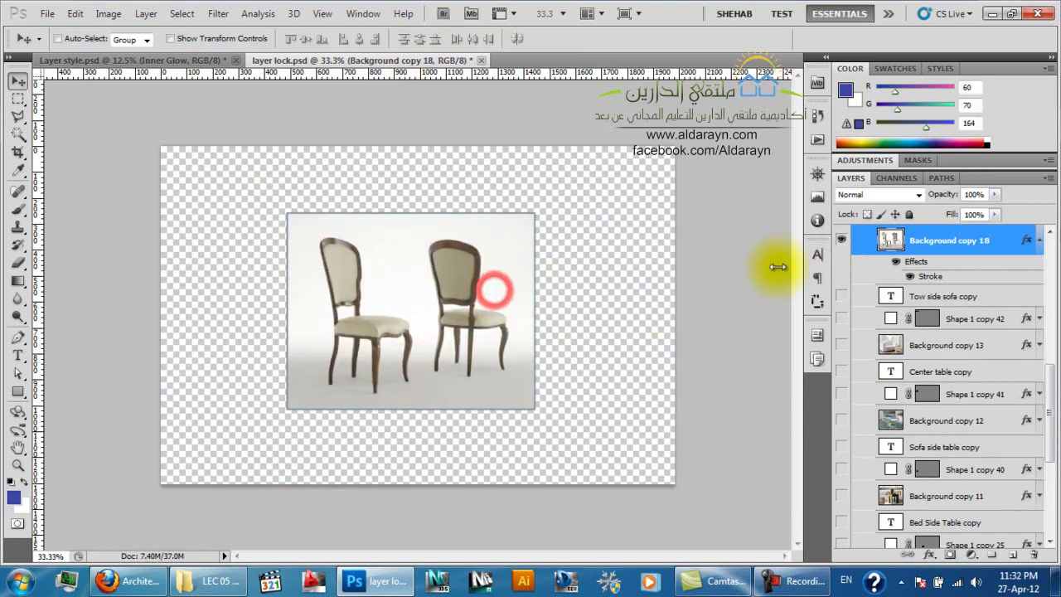
Compare fill and opacity on the chairs picture, trying 51% opacity, and leave it at 100% opacity and 0% fill with its effects list collapsed
left_click_drag(952, 216, 817, 211)
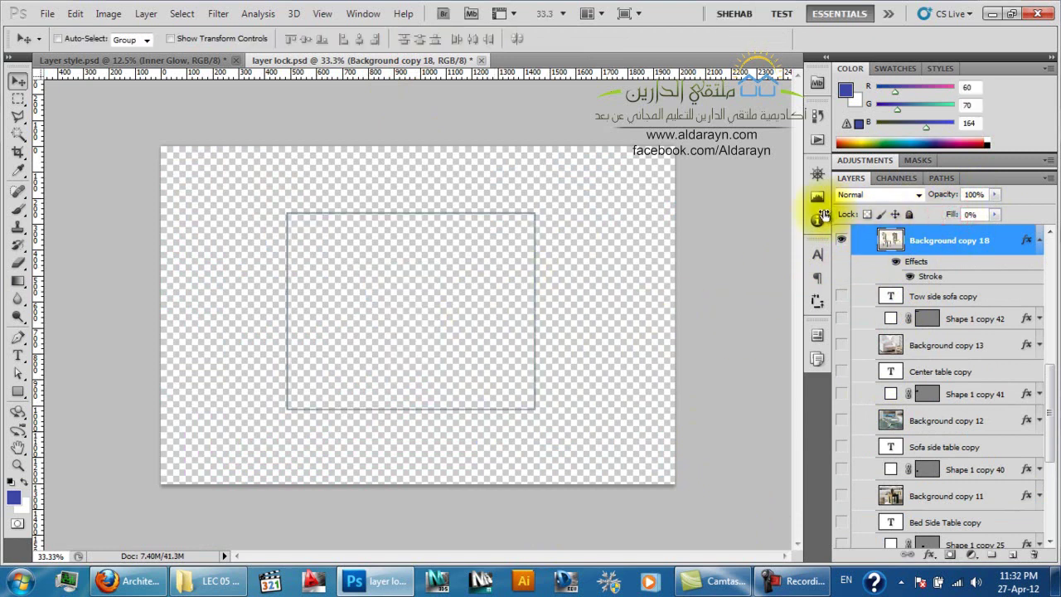
mouse_move(933, 215)
left_mouse_down()
mouse_move(948, 215)
mouse_move(933, 202)
mouse_move(872, 214)
left_mouse_up()
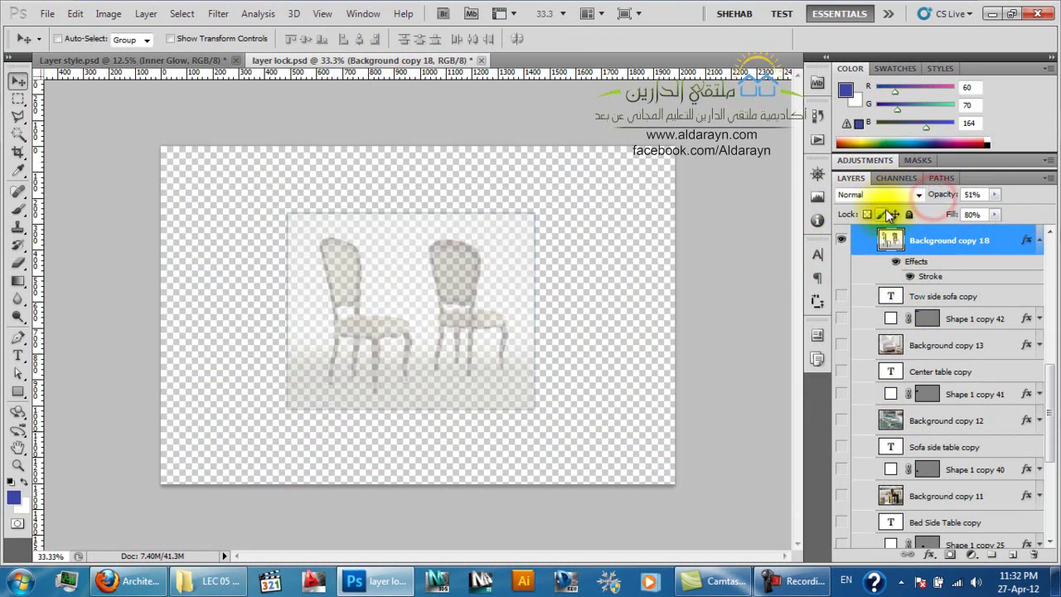
left_click_drag(937, 203, 1019, 217)
left_click_drag(952, 216, 891, 225)
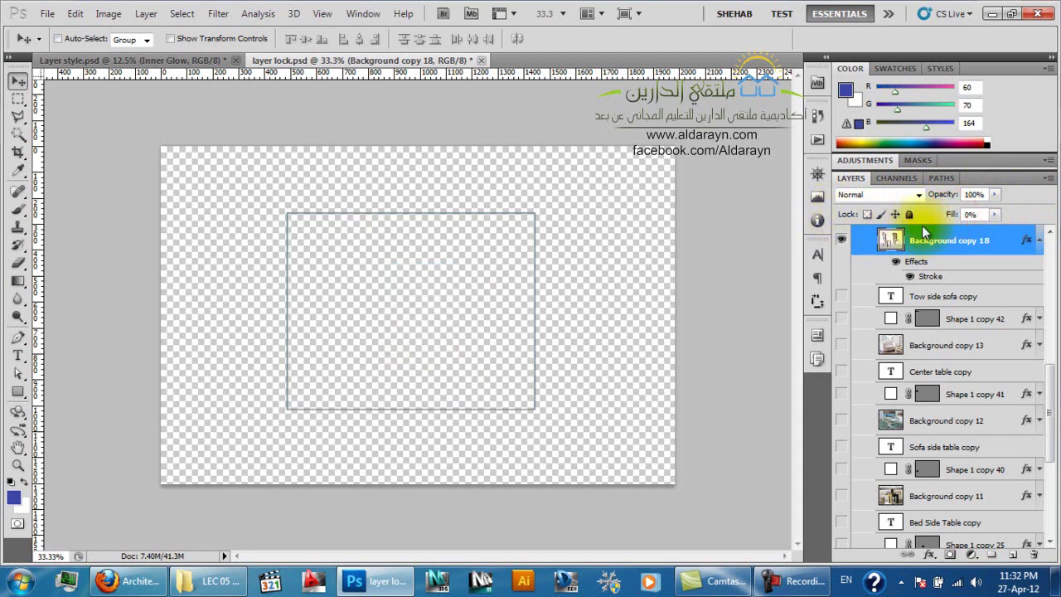
left_click(1040, 238)
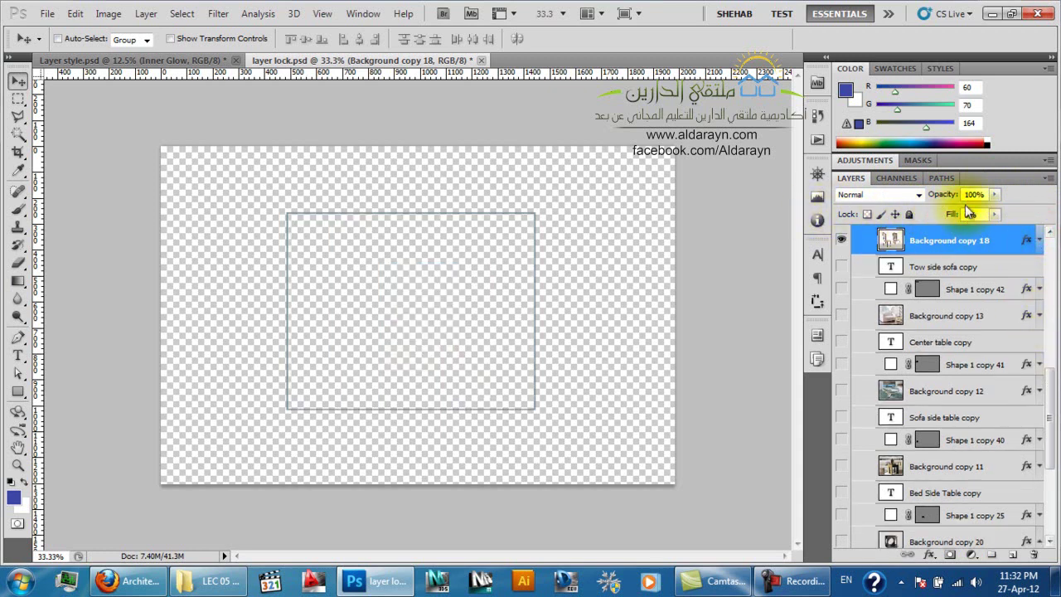
left_click_drag(957, 215, 928, 215)
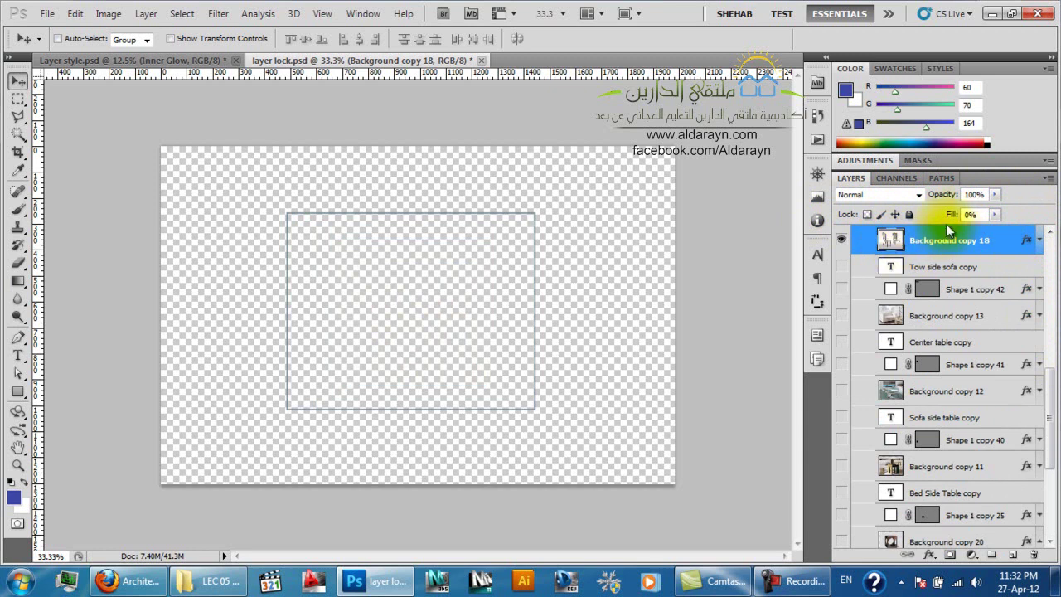
Restore the chairs picture's fill to 100% and cover its outline with solid blue on a new layer above it
left_click_drag(956, 218, 1024, 218)
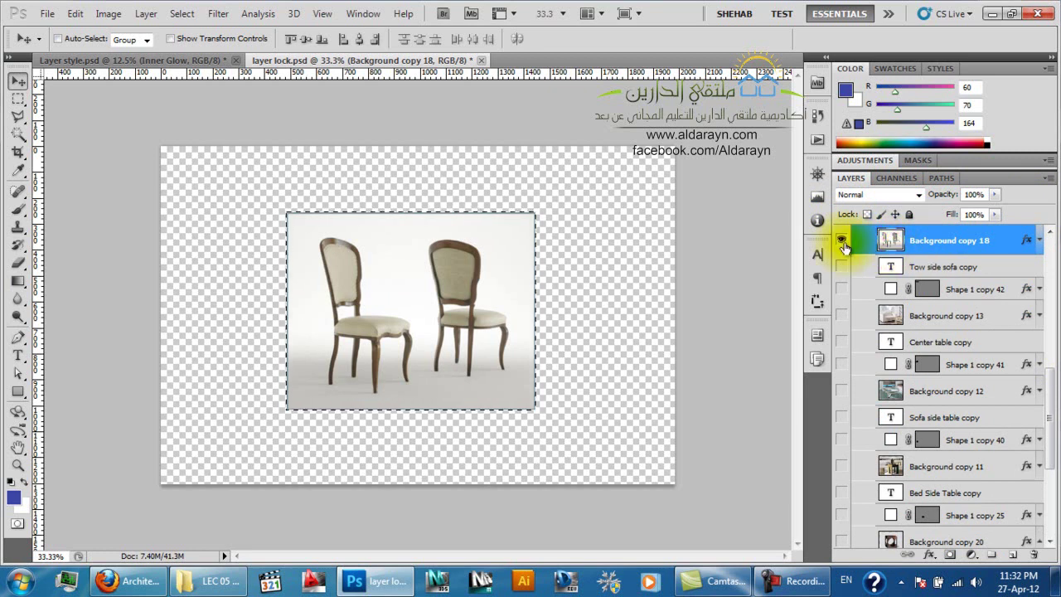
left_click(1013, 555)
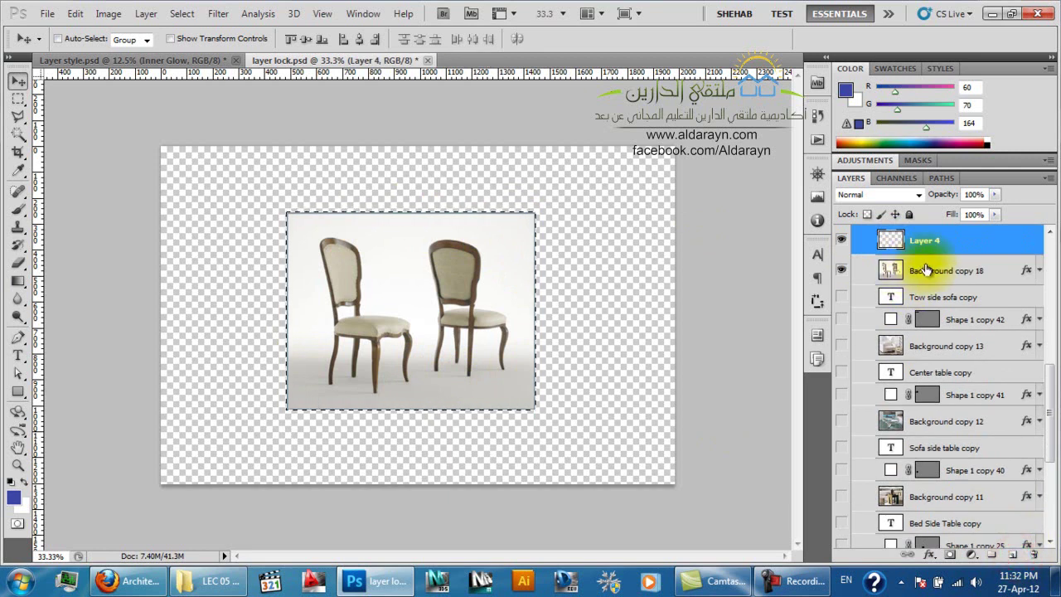
key("alt+BackSpace")
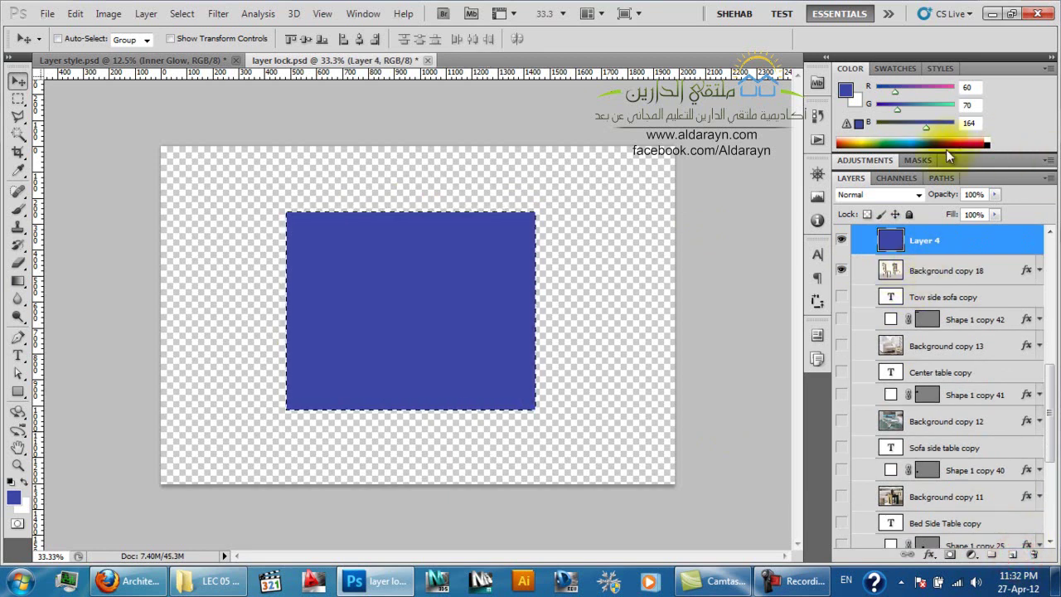
Copy the chairs picture's layer style onto the blue rectangle's layer and set that layer's fill to 0%
left_click_drag(930, 217, 711, 202)
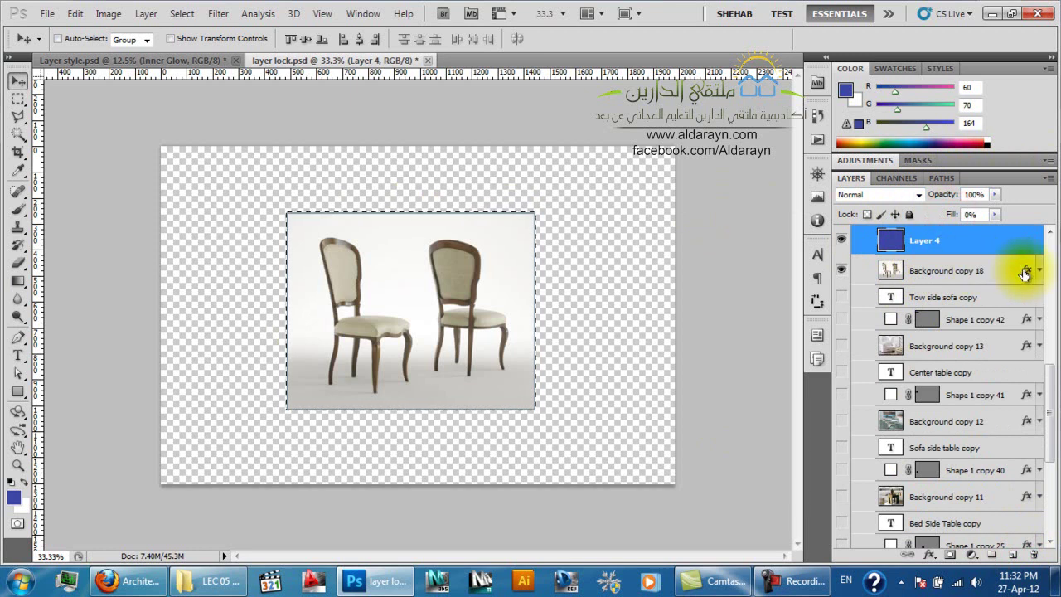
right_click(991, 271)
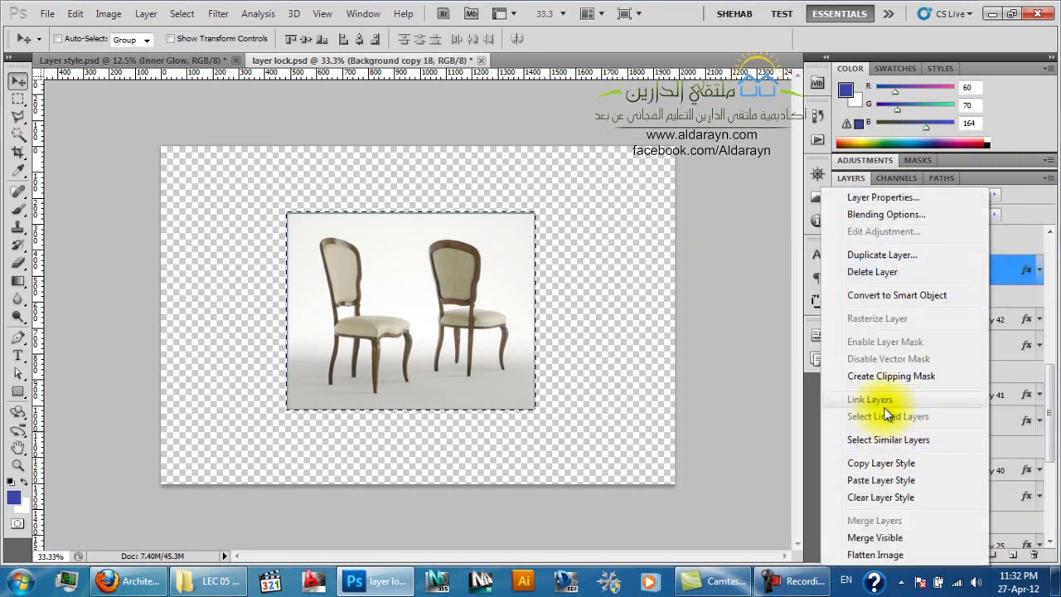
left_click(885, 462)
right_click(946, 249)
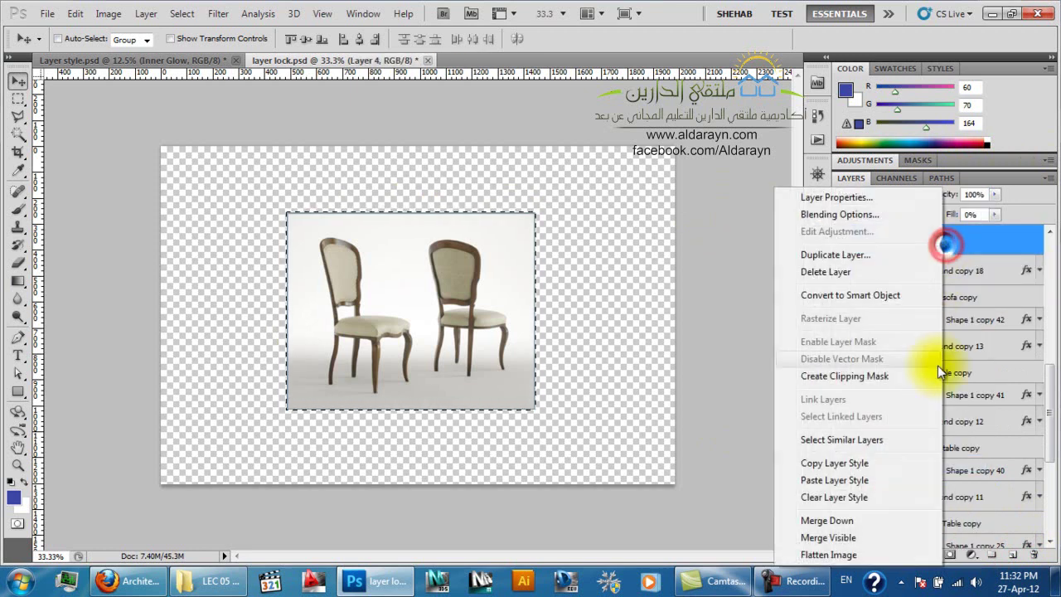
left_click(868, 481)
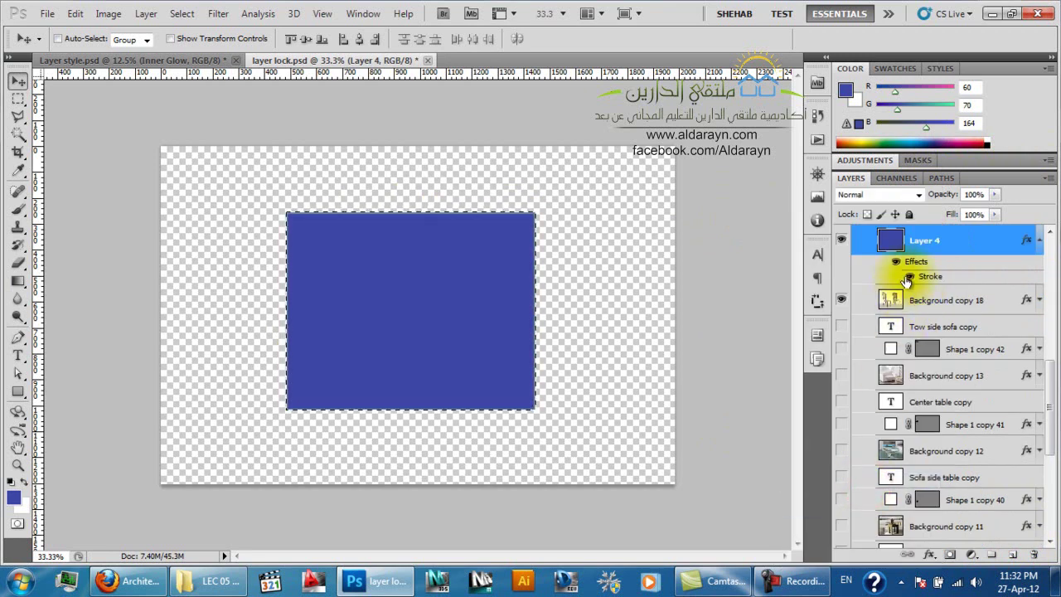
mouse_move(927, 214)
left_mouse_down()
mouse_move(763, 213)
mouse_move(735, 271)
left_mouse_up()
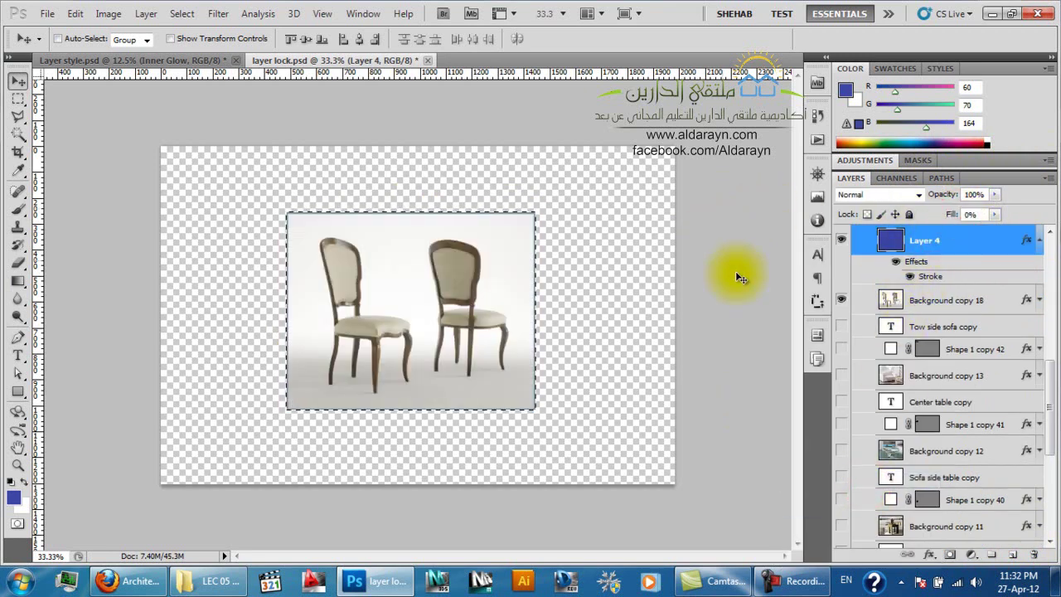
Hide both visible layers to compare, delete the blue rectangle's layer, and show the chairs picture again
left_click(846, 300)
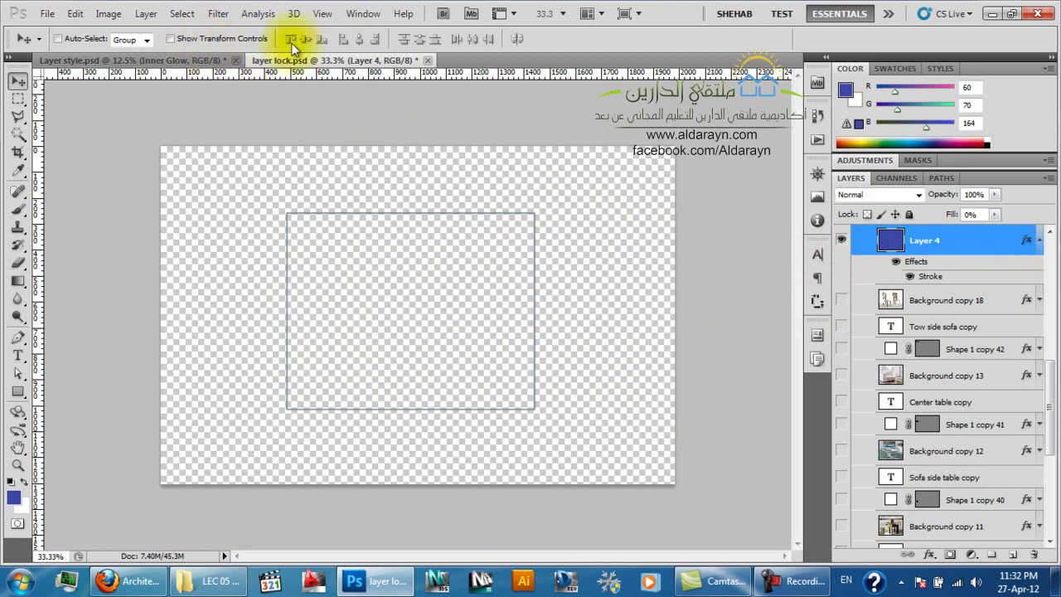
left_click(842, 239)
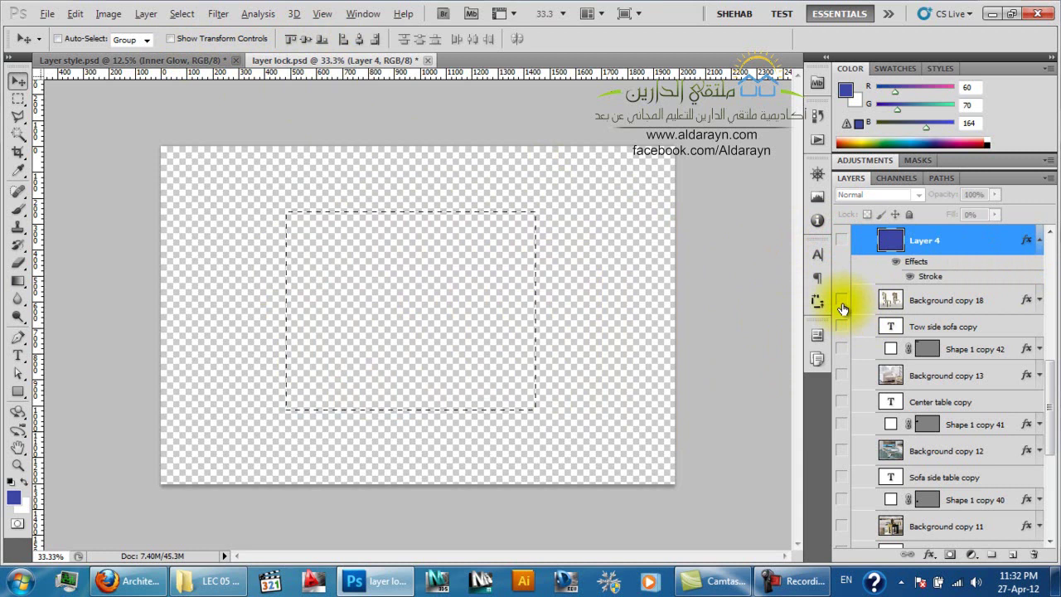
key("Delete")
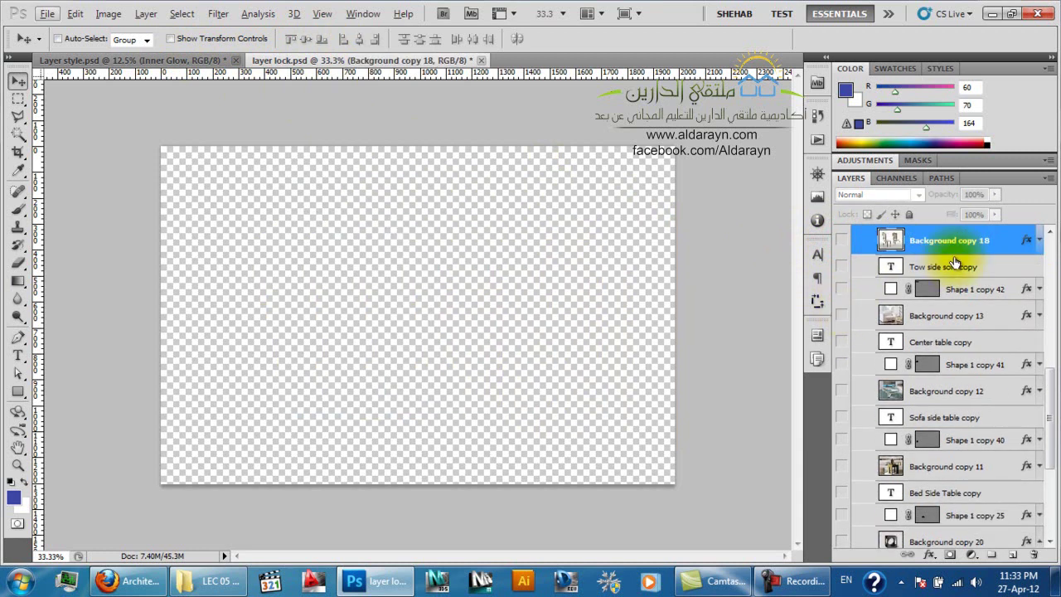
left_click(842, 240)
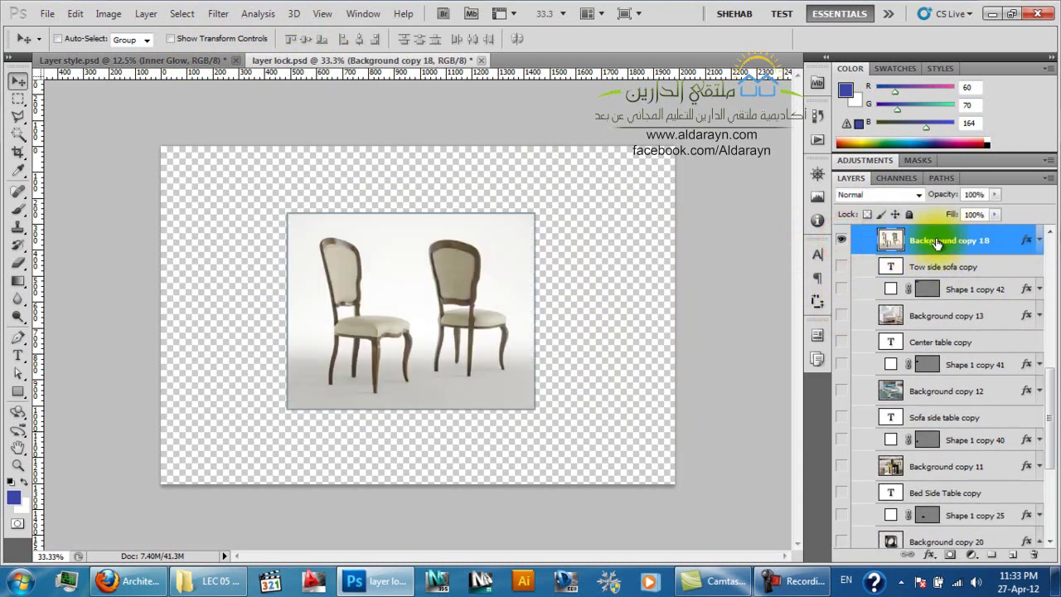
scroll(927, 400, "up", 1)
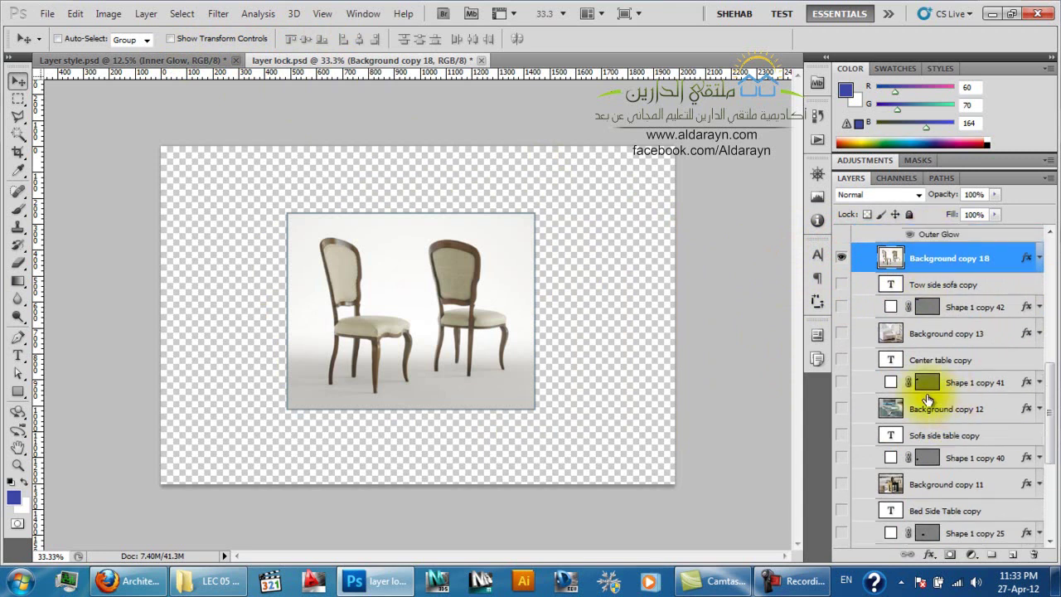
Close layer lock.psd without saving the changes and check the shared class session in Firefox
left_click(480, 61)
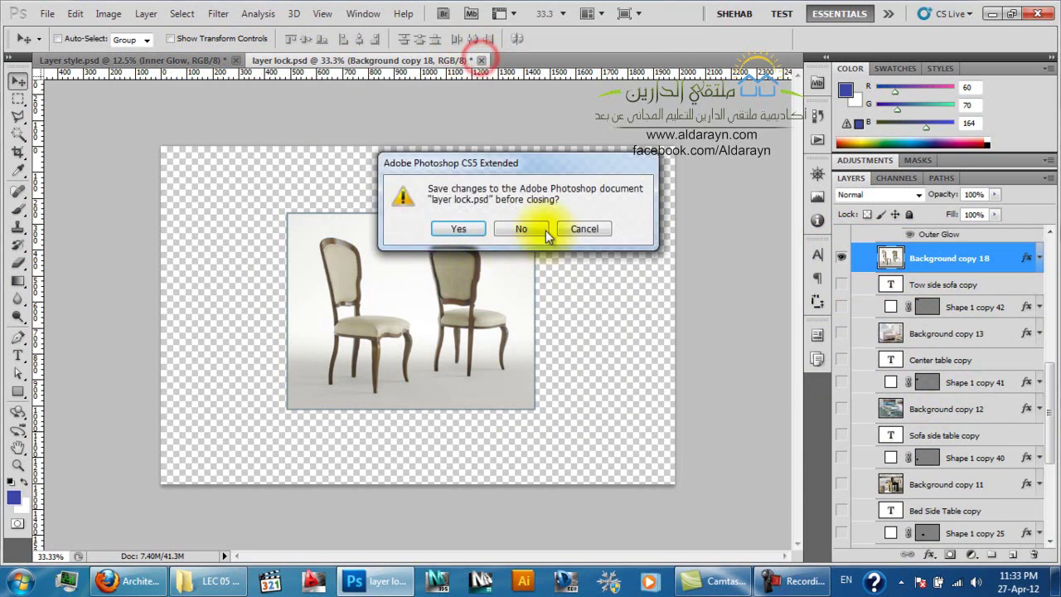
left_click(523, 229)
left_click(142, 583)
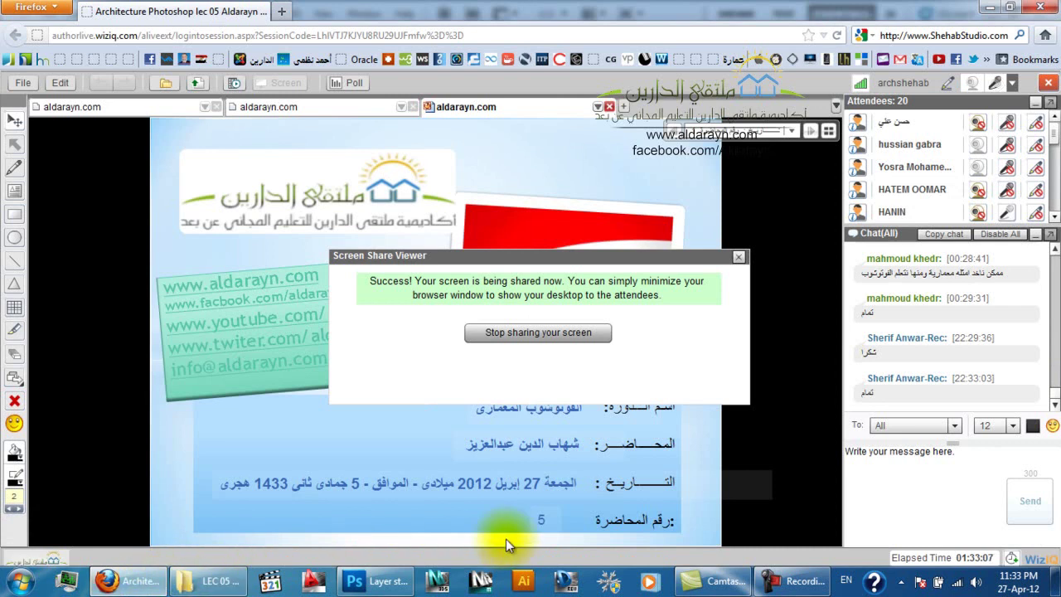
left_click(142, 580)
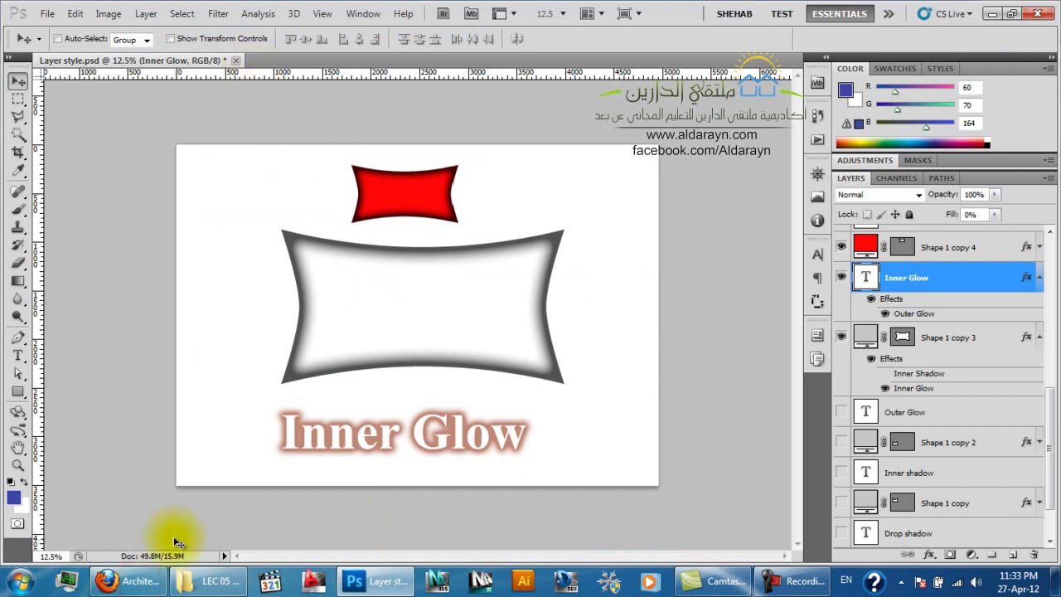
Open the building photo 041.jpg from the LEC 05 folder as its own document in Photoshop
left_click(209, 580)
left_click_drag(174, 124, 527, 66)
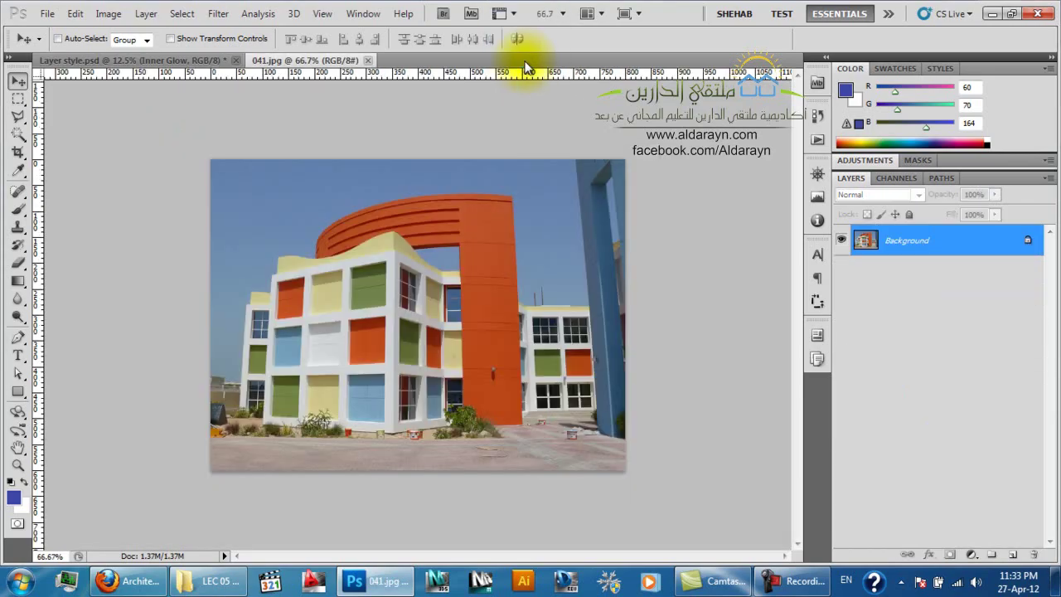
Show the Satin text layer in Layer style.psd and try to duplicate it
left_click(152, 63)
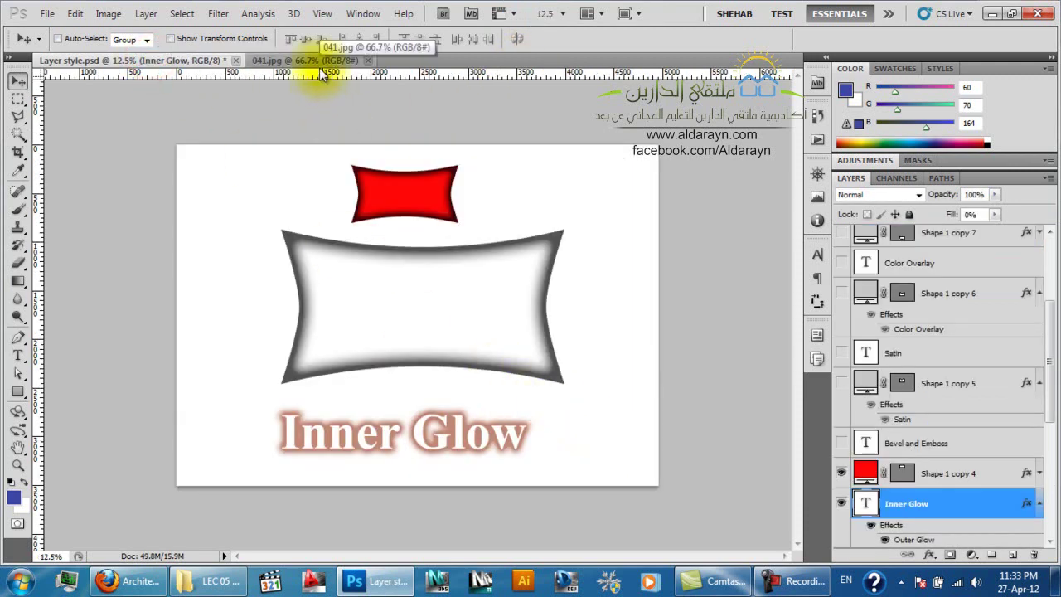
left_click(841, 352)
right_click(909, 361)
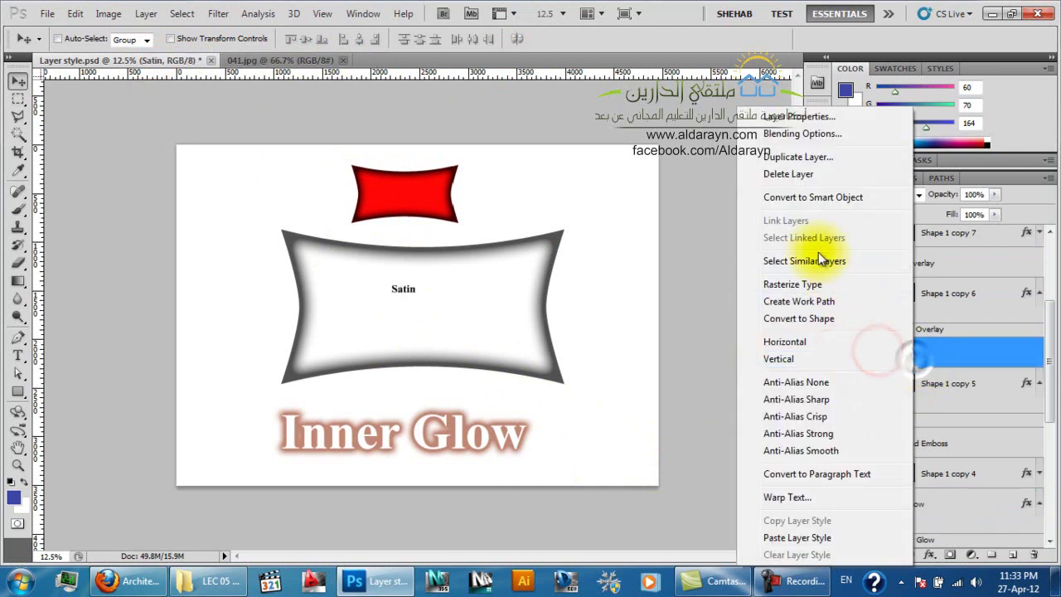
left_click(804, 156)
left_click(610, 234)
key("Escape")
key("Escape")
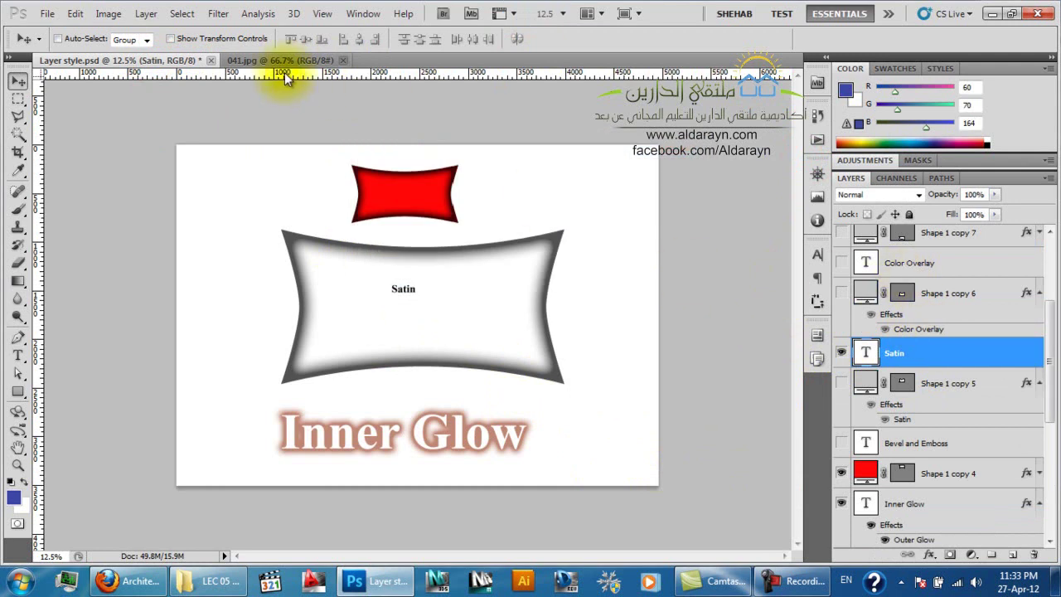
Draw a large blue ellipse shape over the middle of the building in 041.jpg
left_click(323, 57)
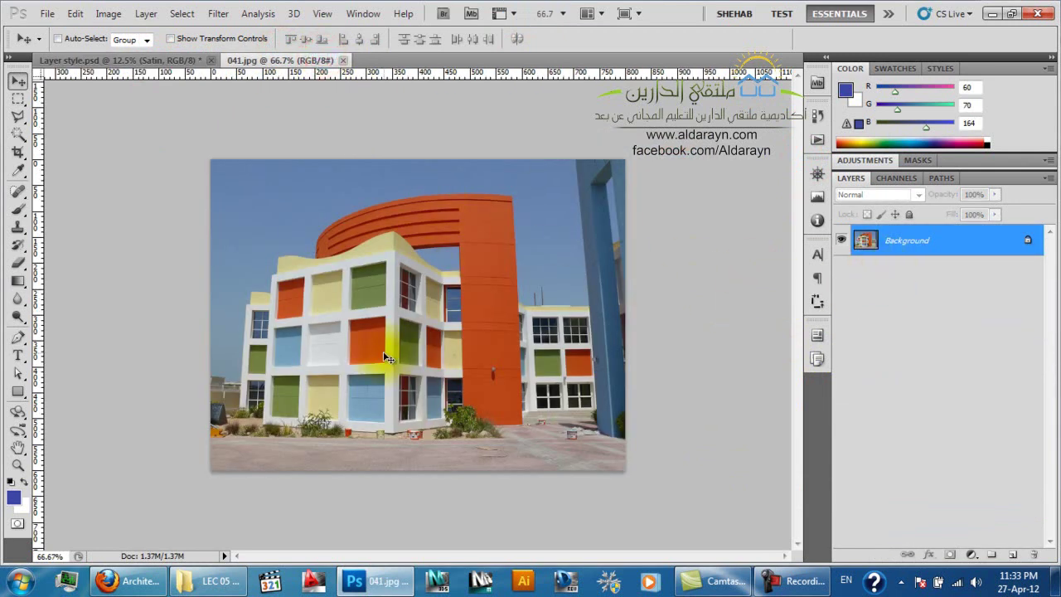
key("m")
left_click(254, 230)
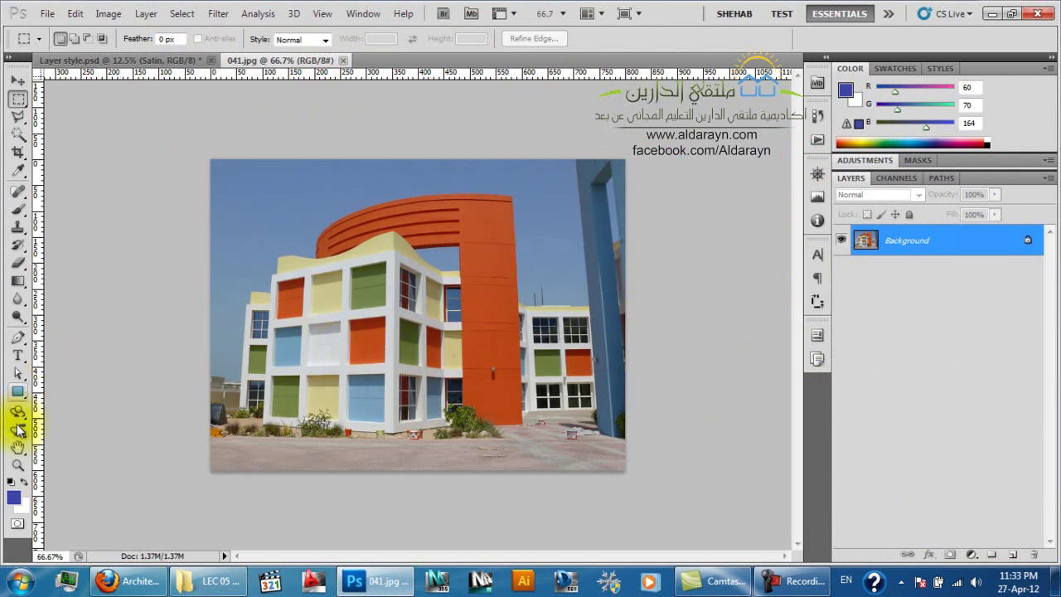
left_click(18, 393)
left_click(190, 38)
left_click_drag(311, 245, 557, 379)
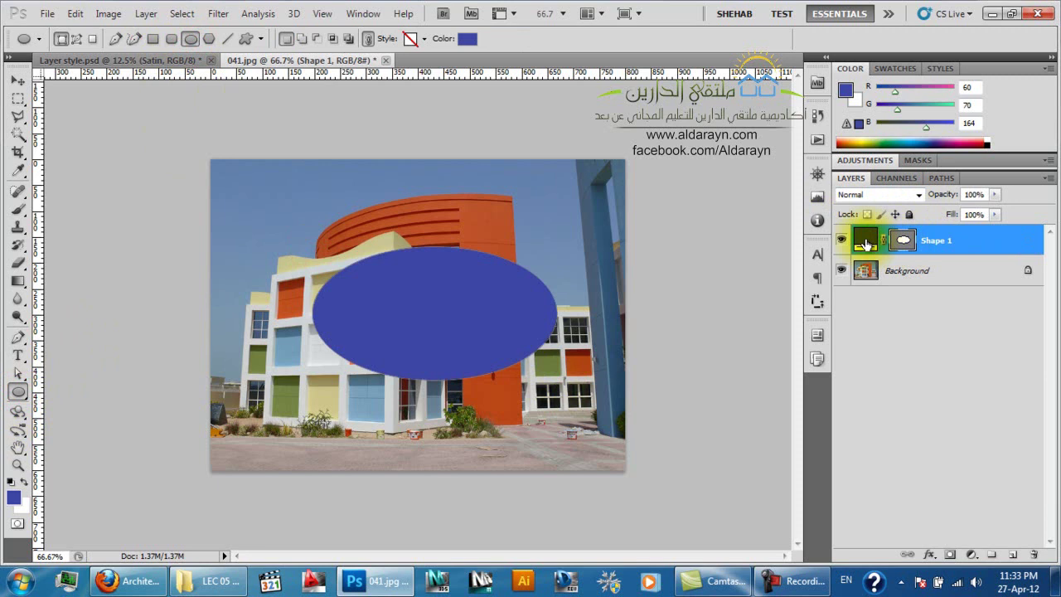
Add a Gradient Overlay to the ellipse with the multicolour rainbow preset in Linear style, angled at 45°
double_click(955, 245)
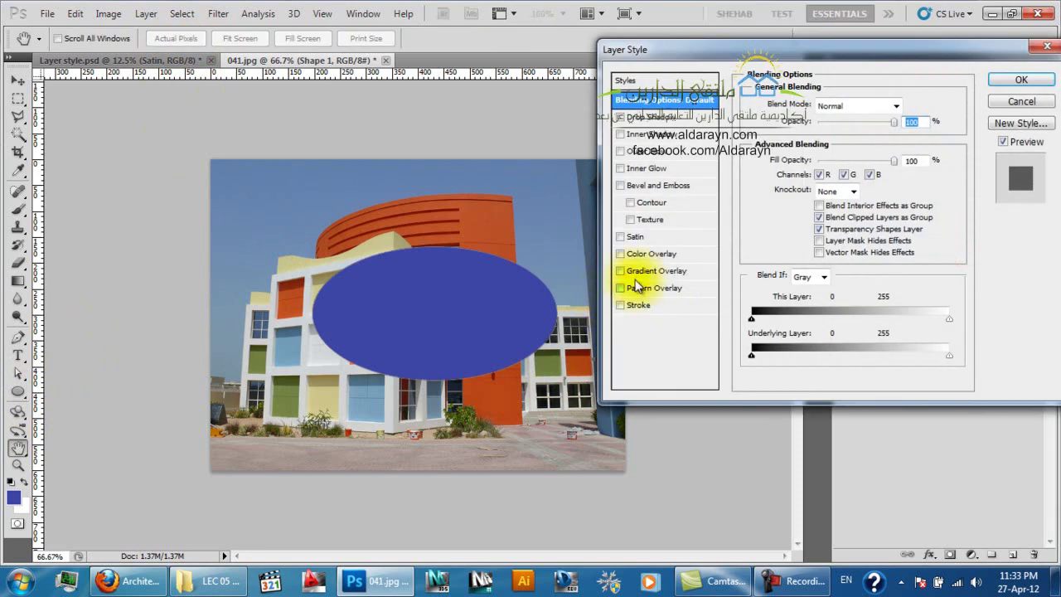
left_click(636, 271)
left_click(842, 138)
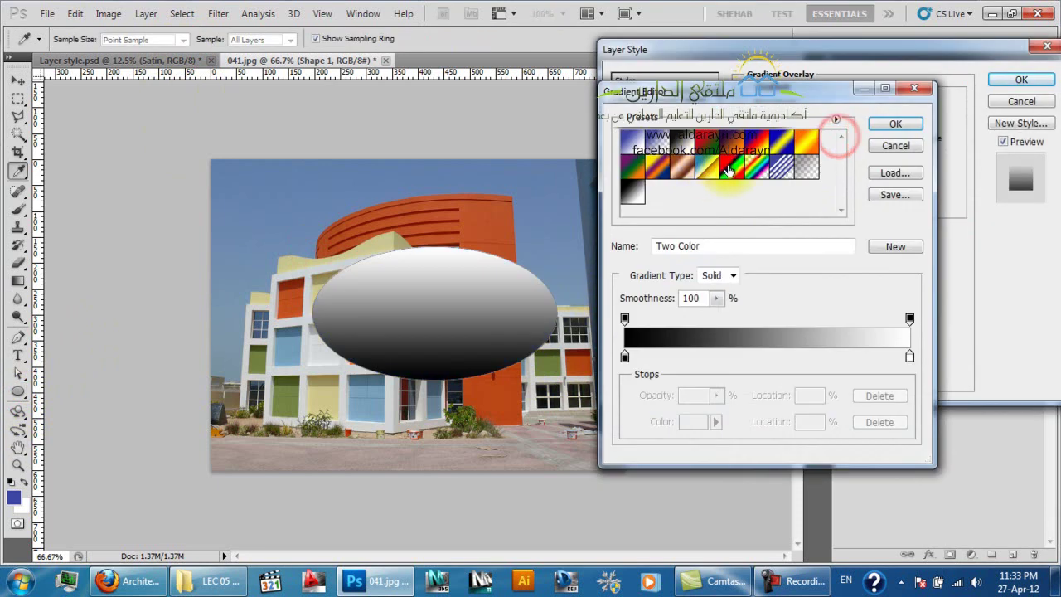
left_click(732, 167)
left_click(896, 123)
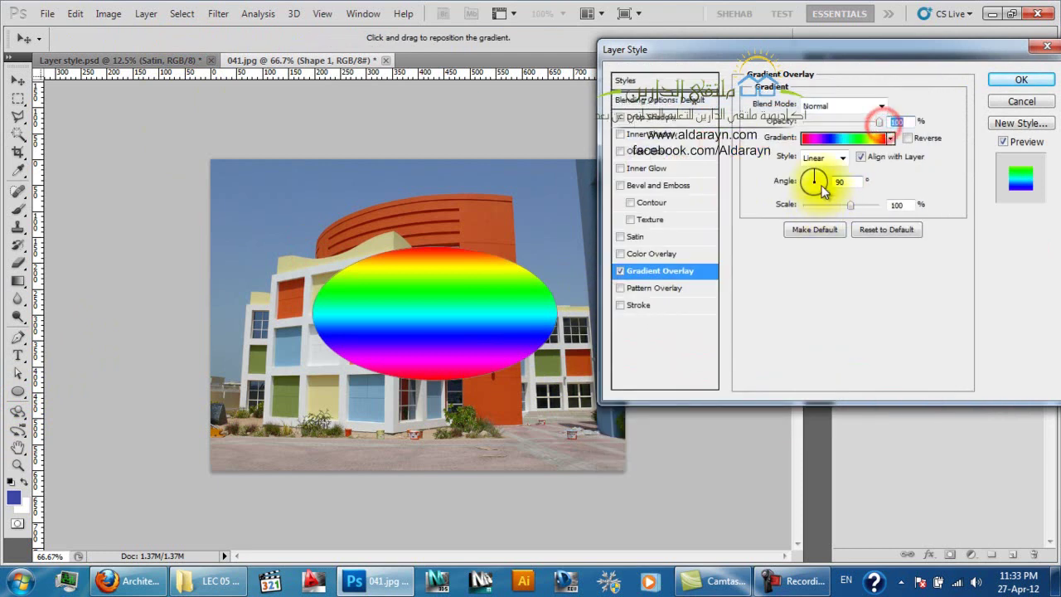
left_click(818, 183)
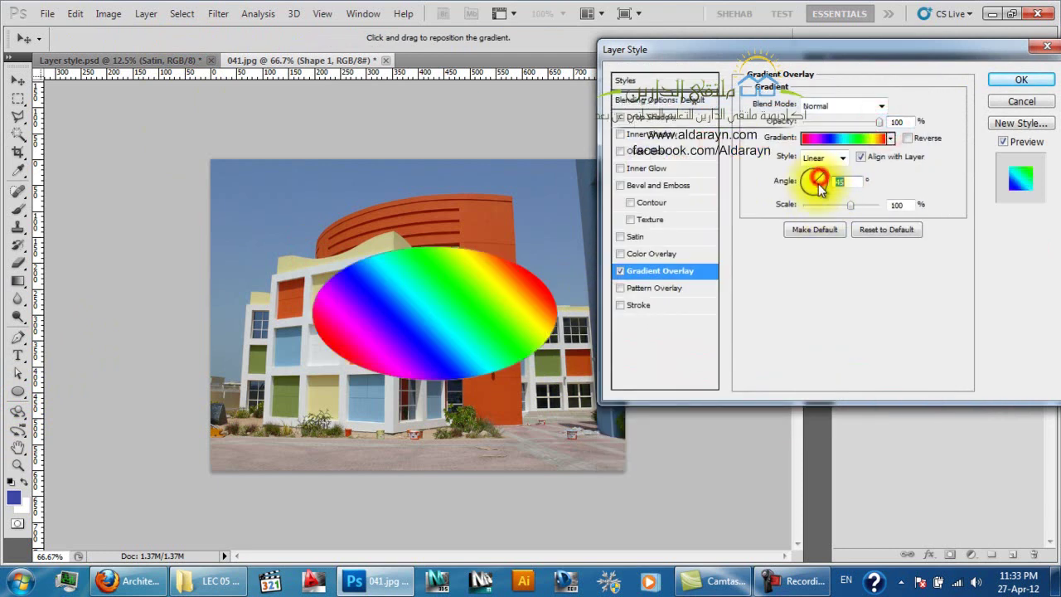
Apply 0% fill opacity to the ellipse and toggle its Gradient Overlay off and on to compare
left_click(667, 100)
left_click_drag(890, 160, 788, 166)
left_click(1016, 80)
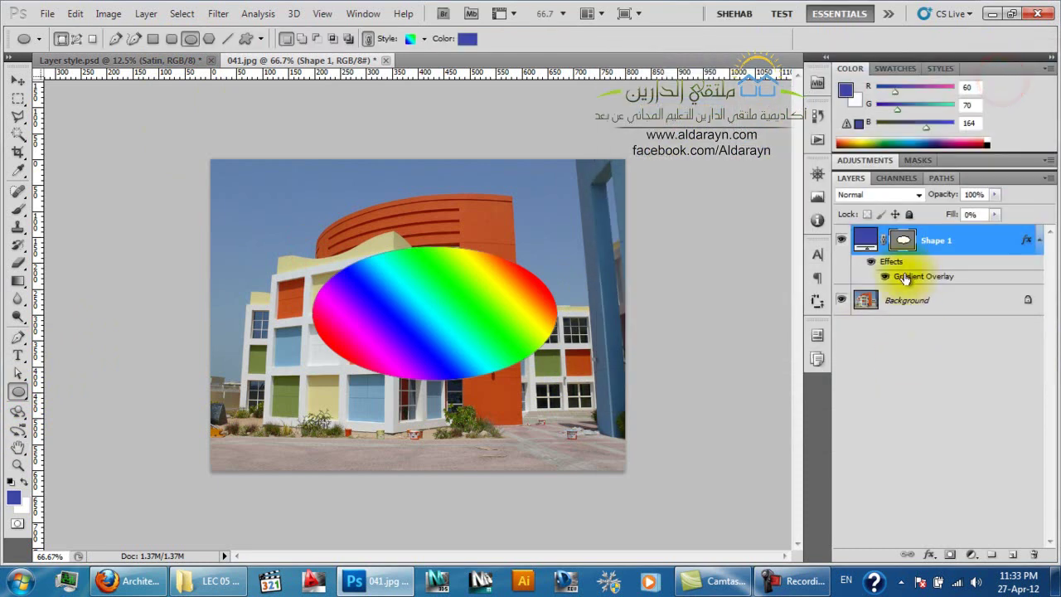
left_click(885, 277)
left_click(885, 276)
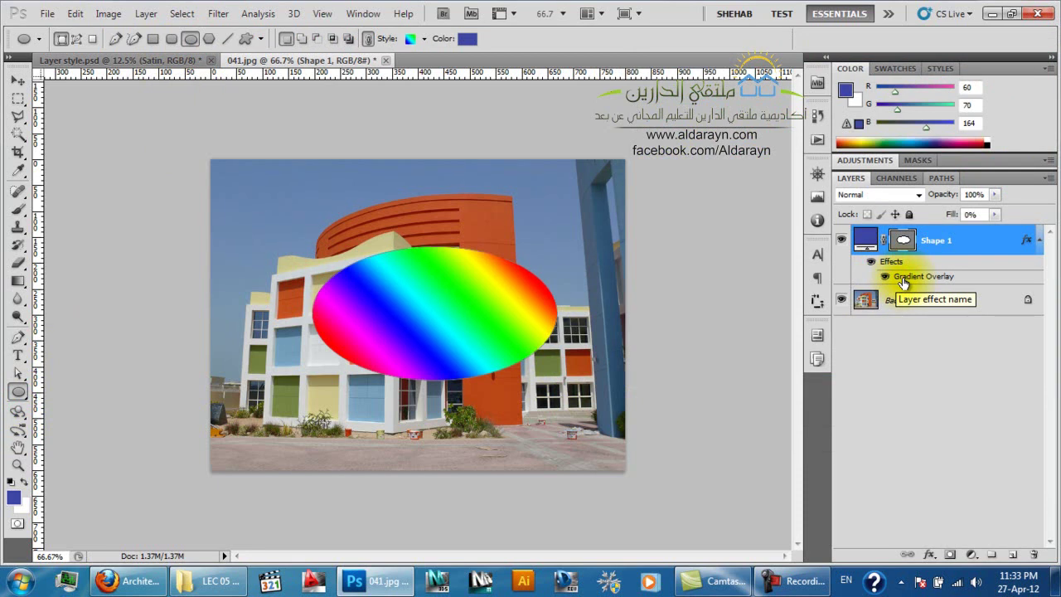
double_click(903, 277)
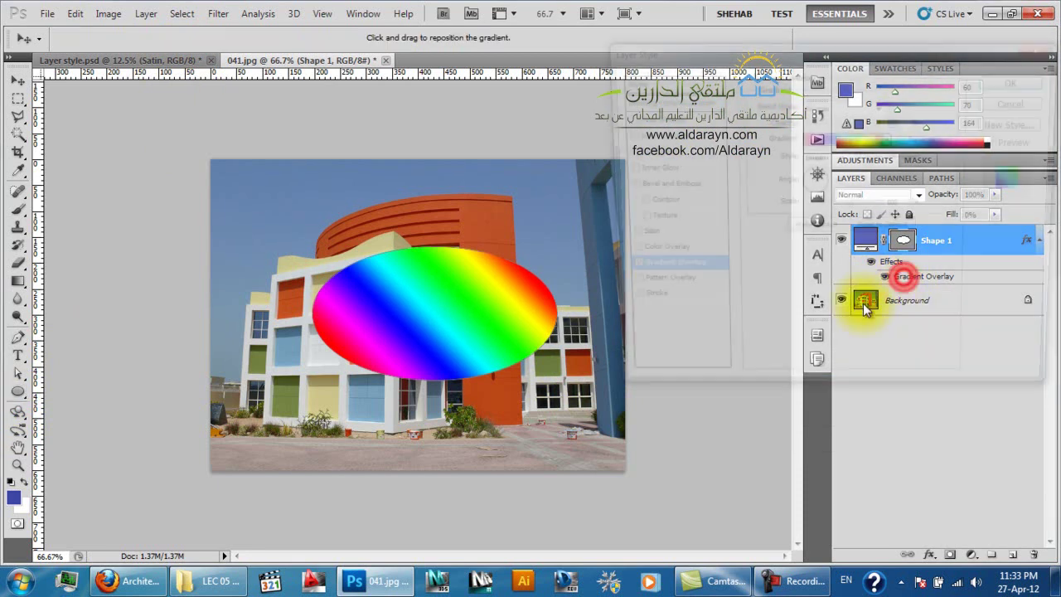
key("Escape")
Examine the gradient-covered ellipse against the building photo at different magnifications
key("v")
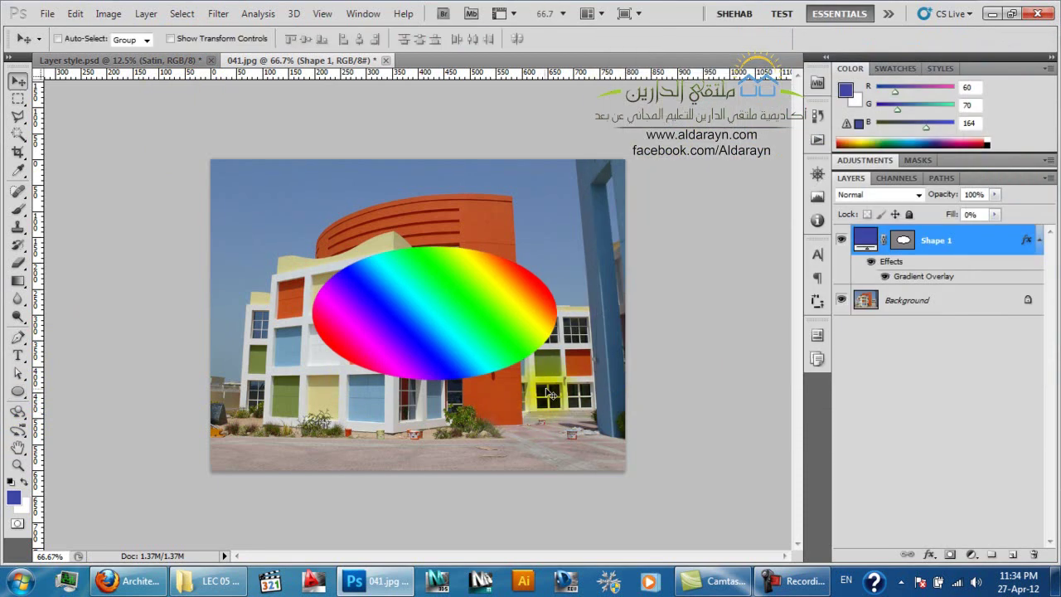
left_click(524, 367)
left_click(461, 336)
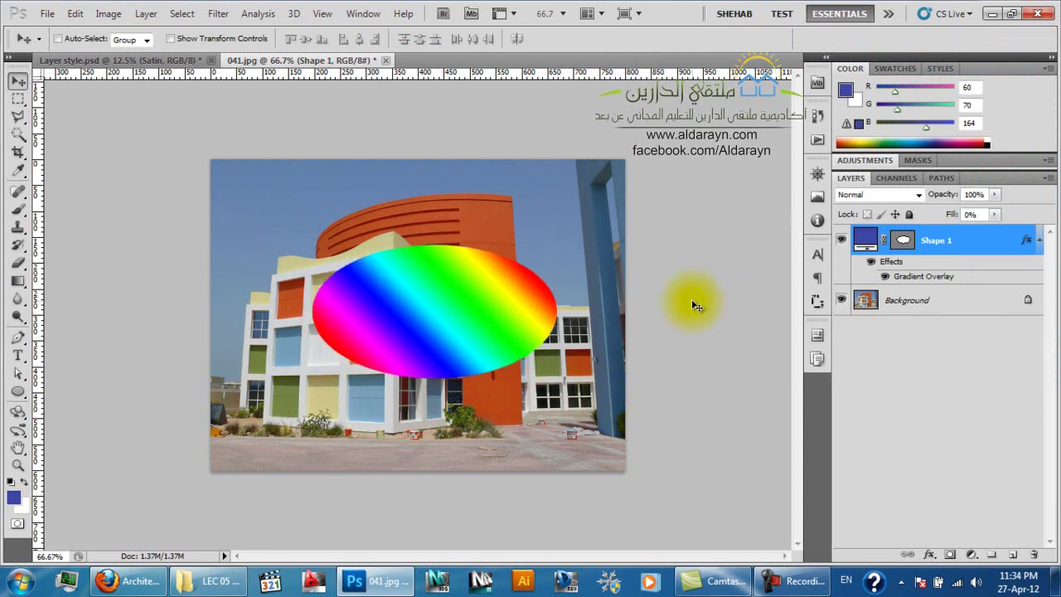
key("ctrl+plus")
key("ctrl+plus")
key("ctrl+minus")
key("ctrl+minus")
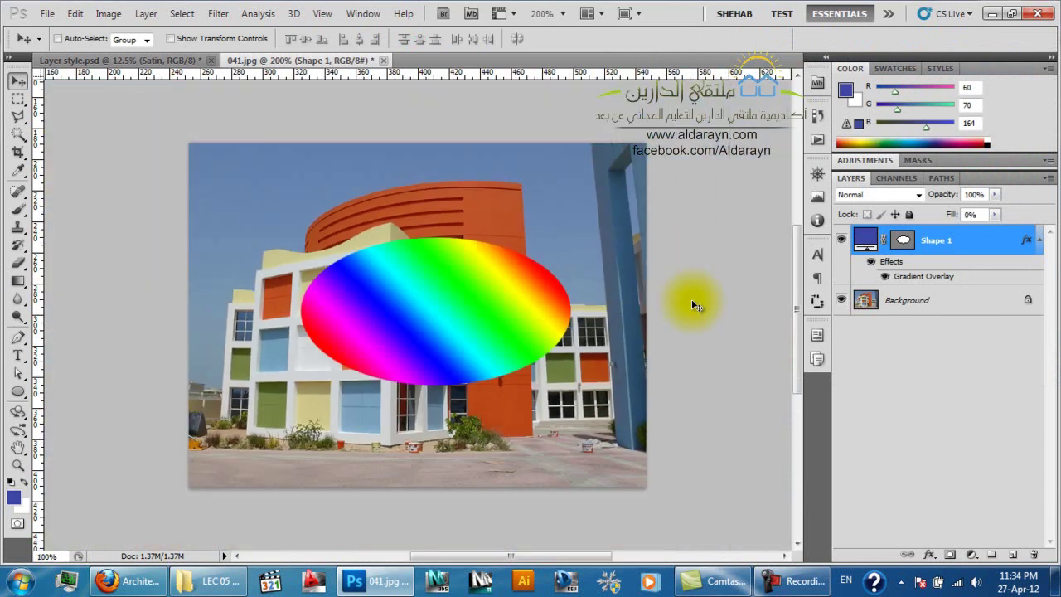
left_click(601, 300)
left_click_drag(420, 289, 466, 297)
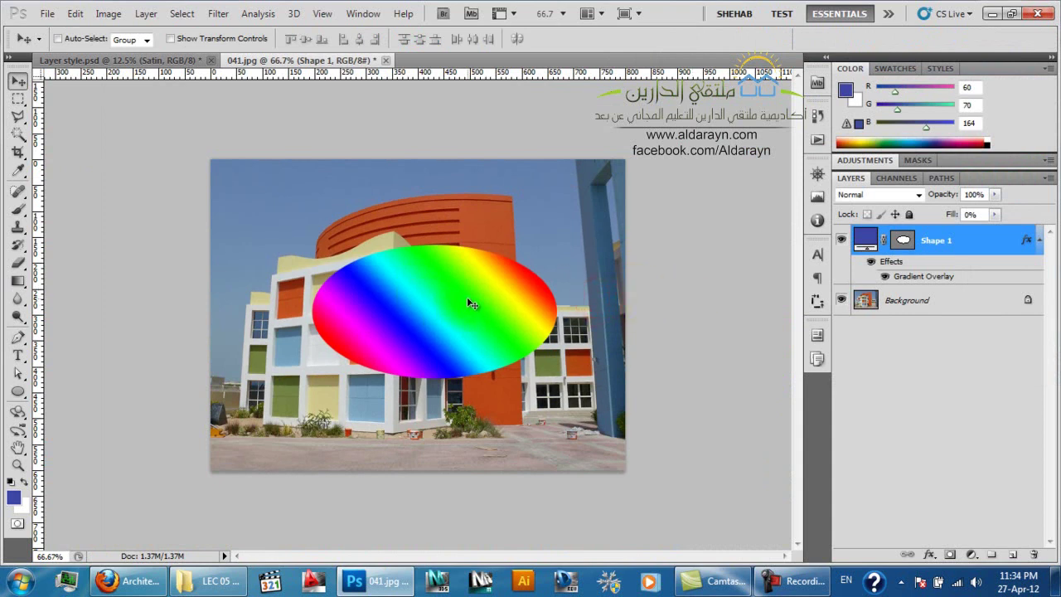
key("ctrl+plus")
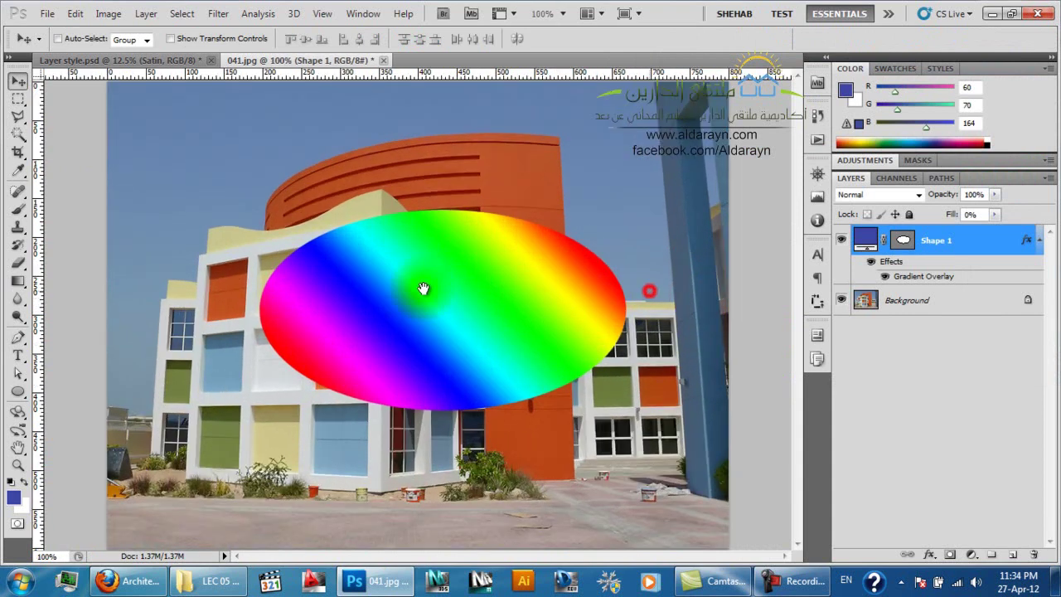
Compare the Normal, Dissolve and Darken blend modes on the ellipse's Gradient Overlay
double_click(917, 278)
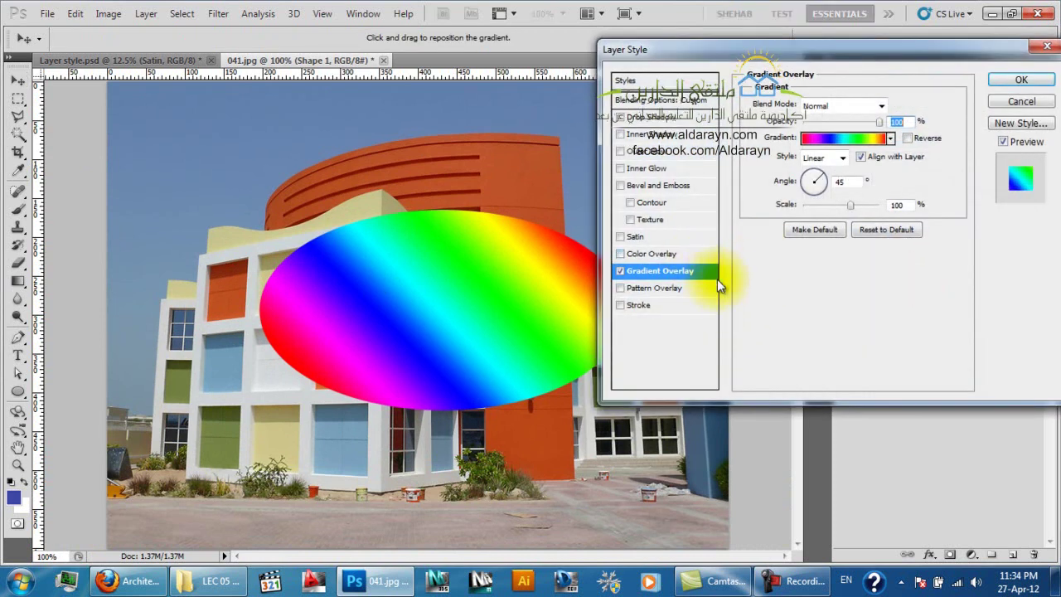
left_click(840, 105)
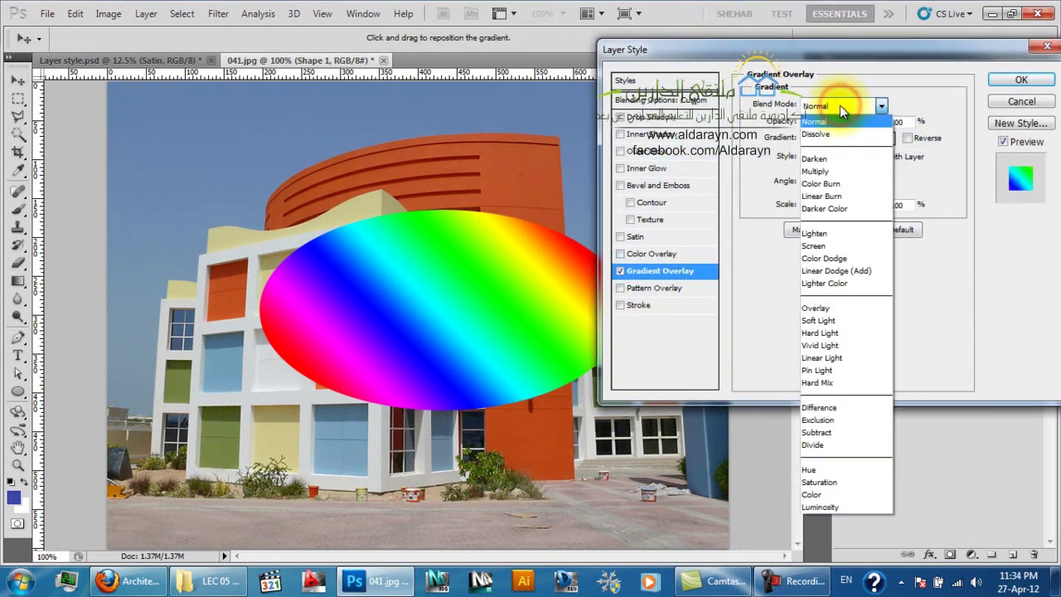
left_click(840, 106)
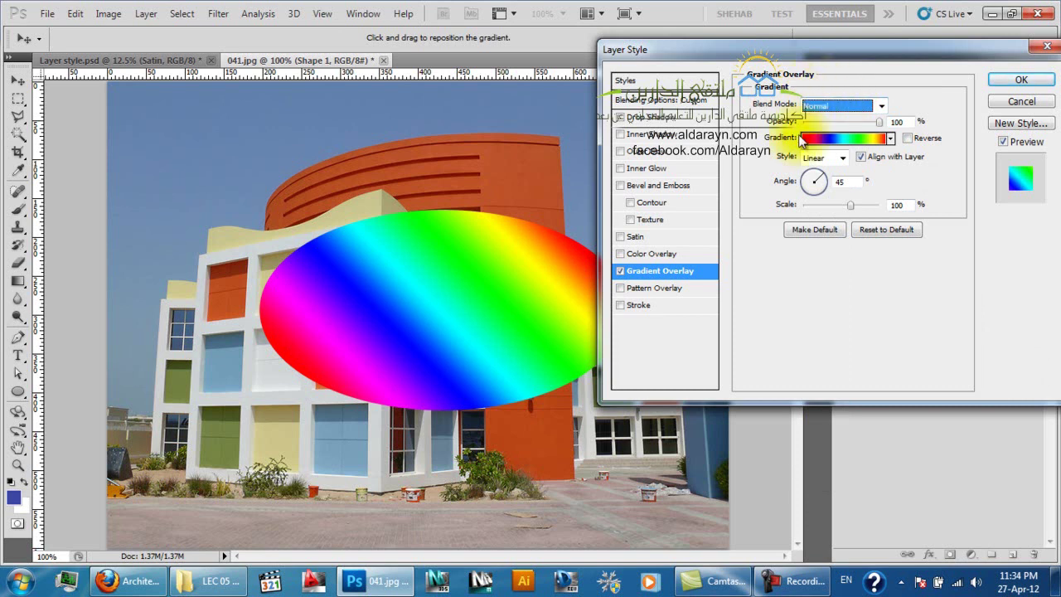
left_click_drag(417, 279, 467, 320)
key("Down")
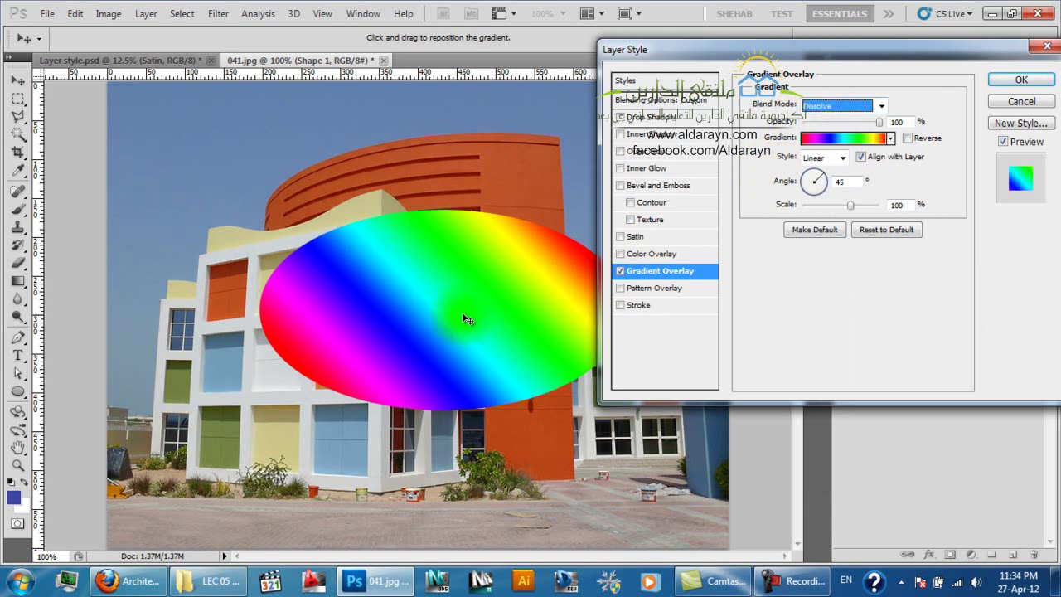
key("Down")
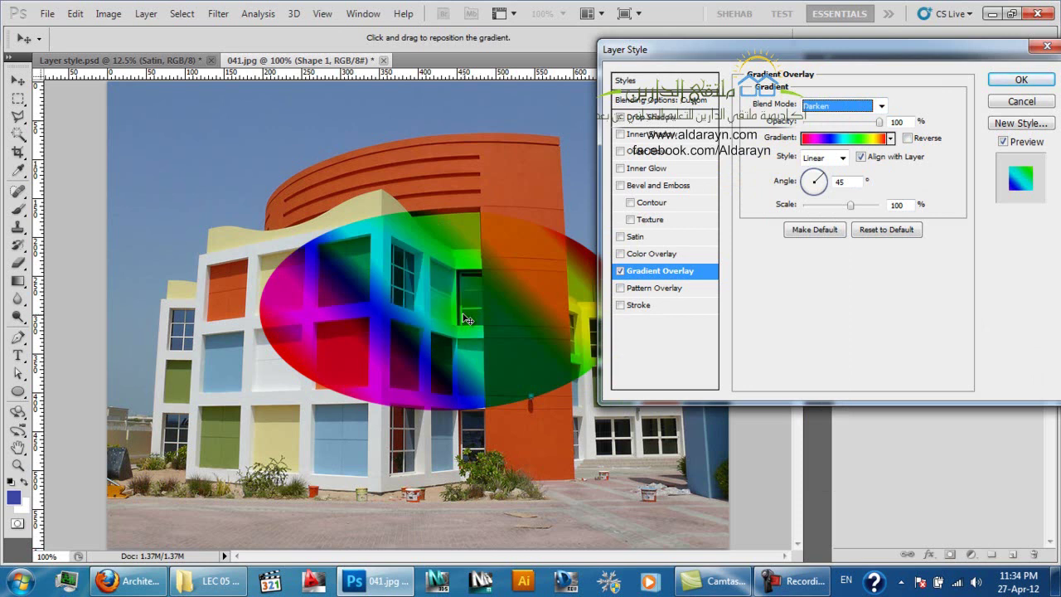
key("Up")
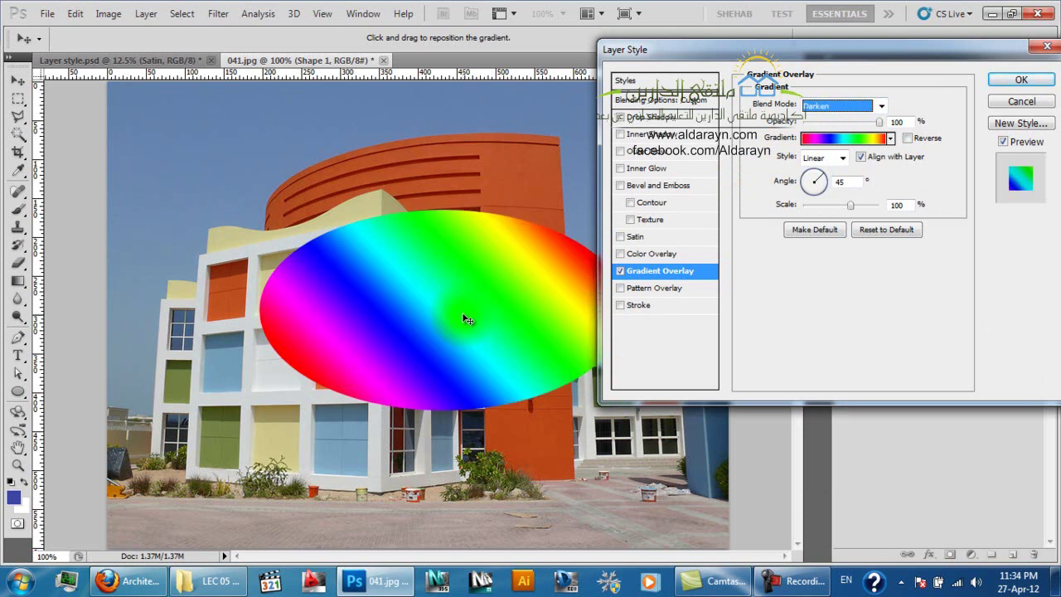
key("Down")
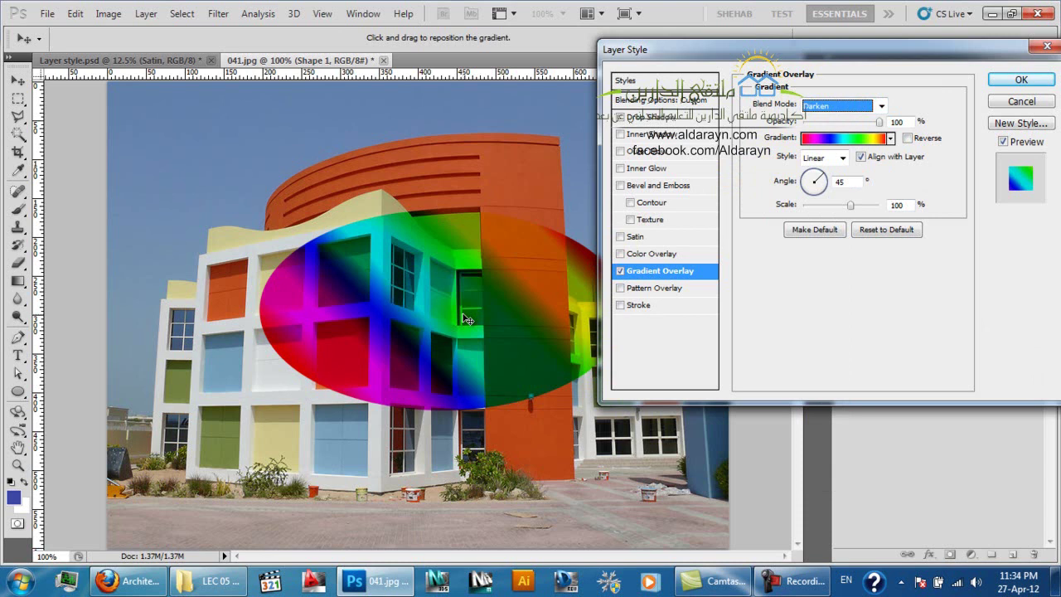
key("Up")
key("Up")
key("Down")
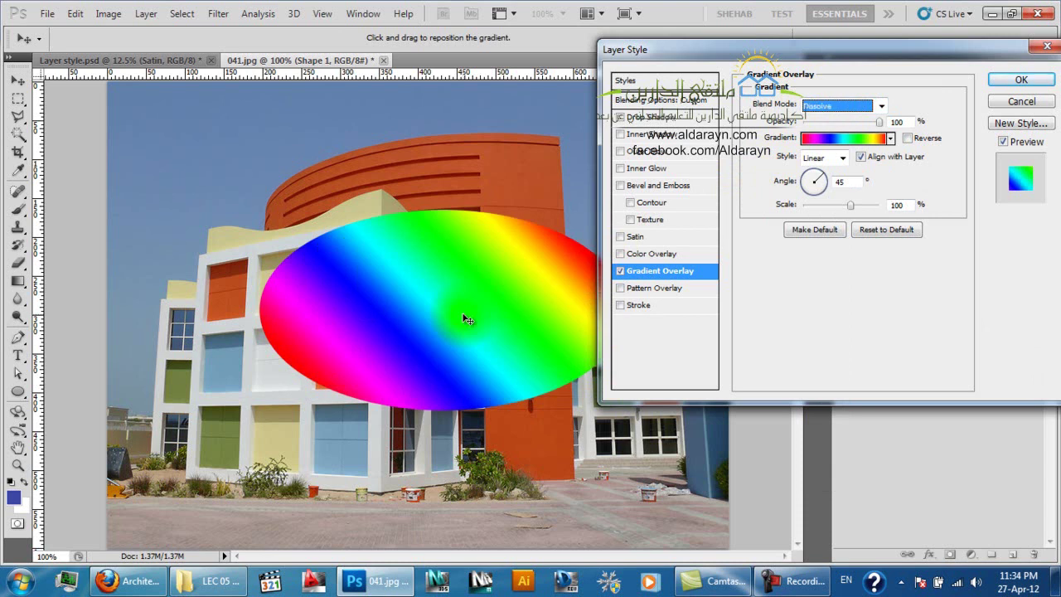
key("Up")
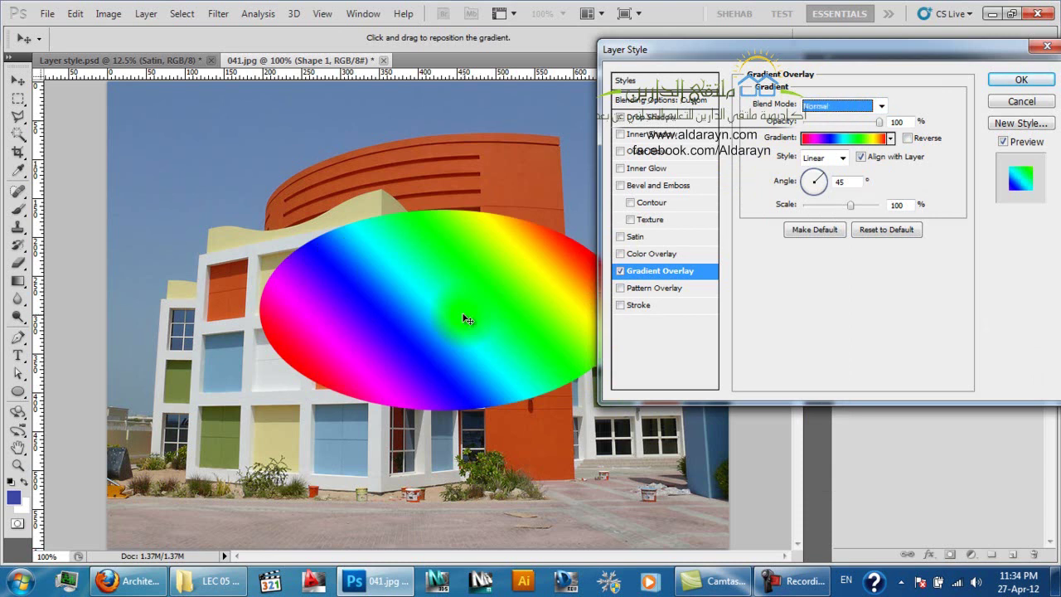
key("Down")
key("Down")
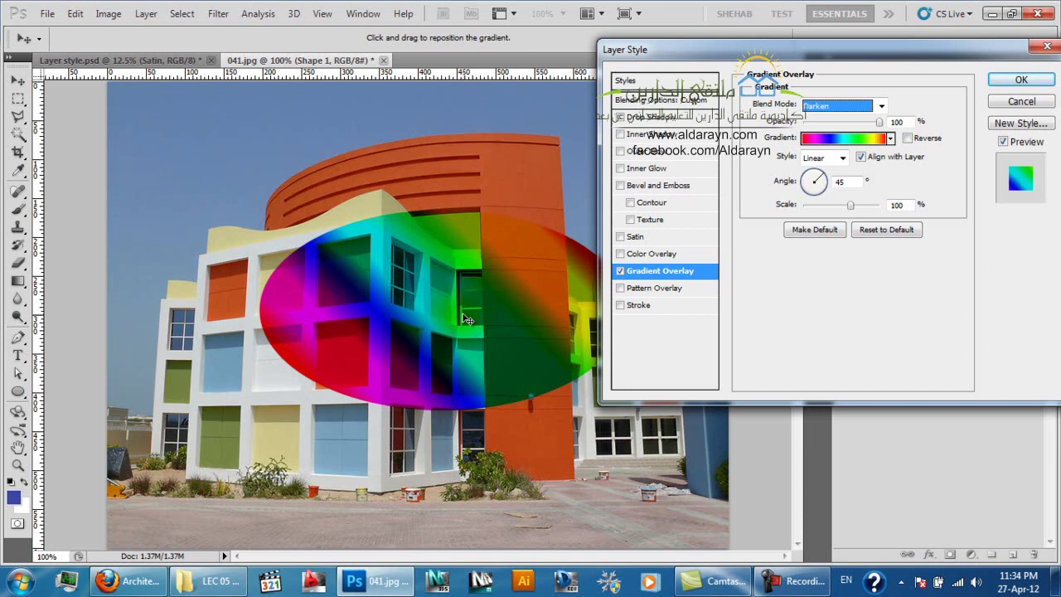
Preview the Gradient Overlay's remaining blend modes from Multiply through Luminosity, and go back to Hue
key("Down")
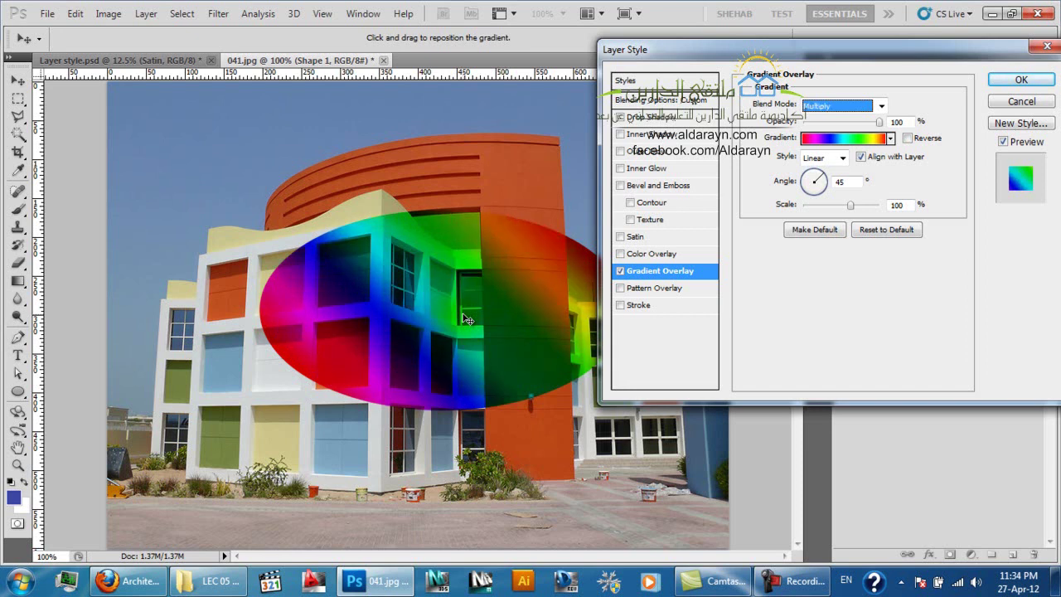
key("Down")
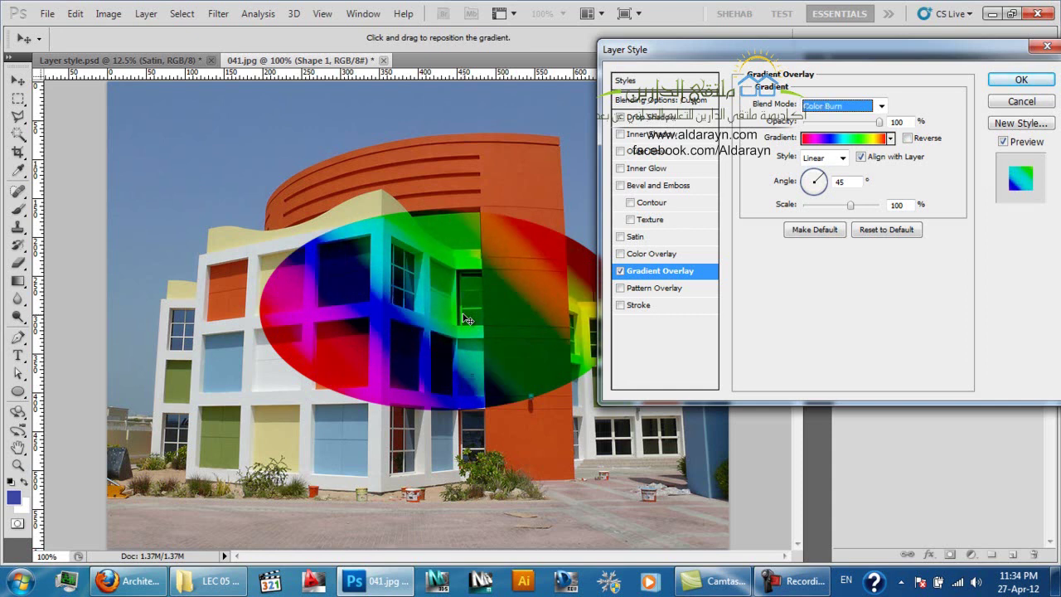
key("Down")
key("Down")
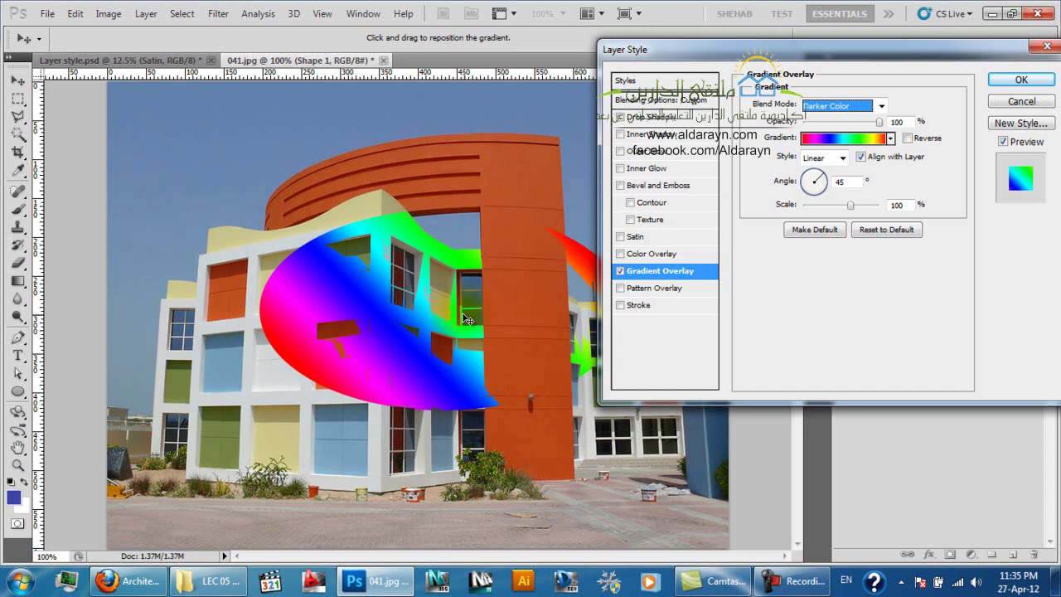
key("Down")
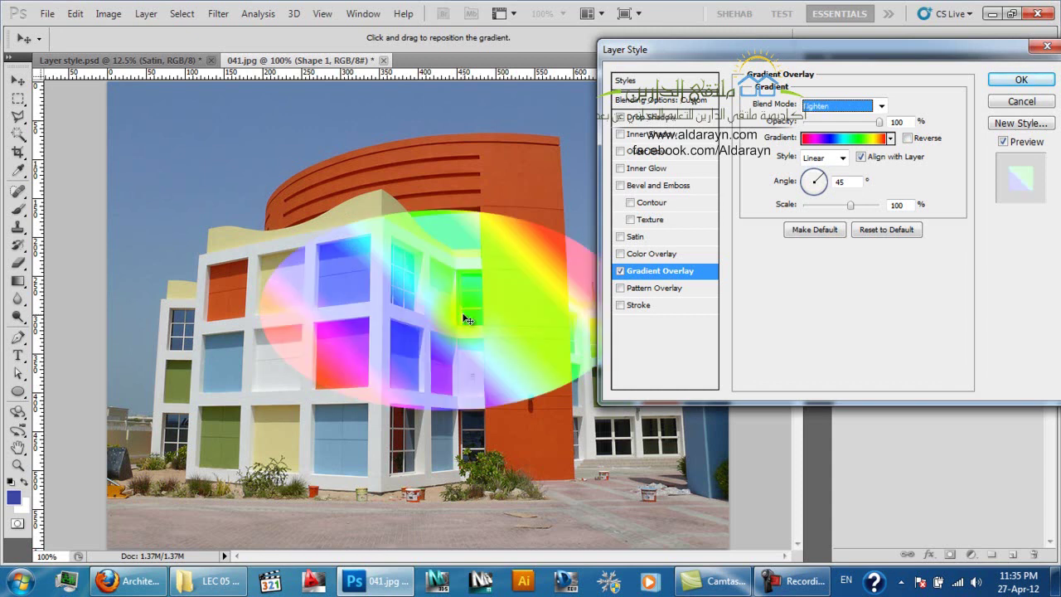
key("Down")
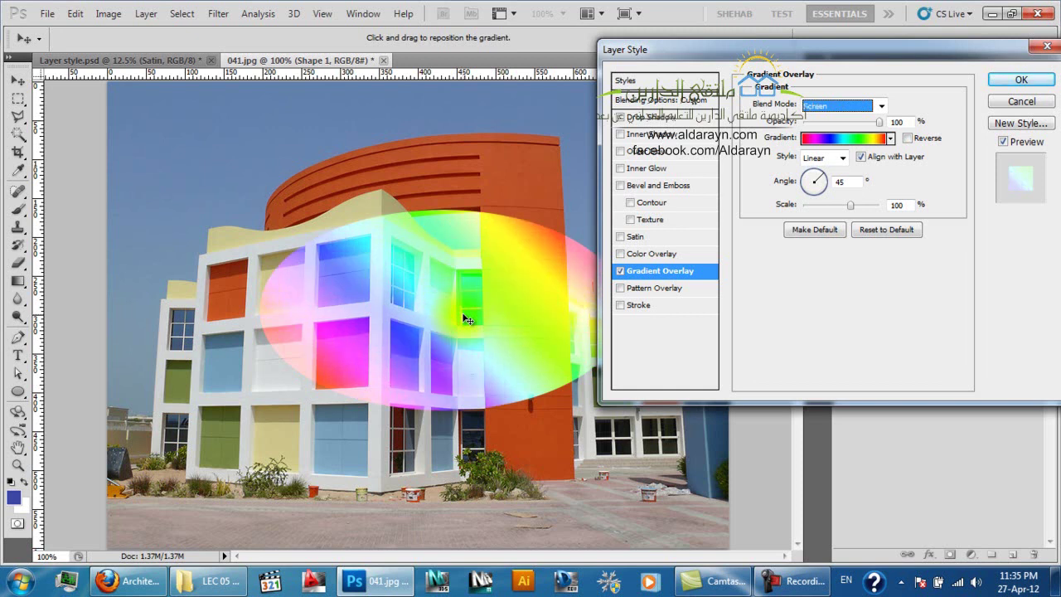
key("Down")
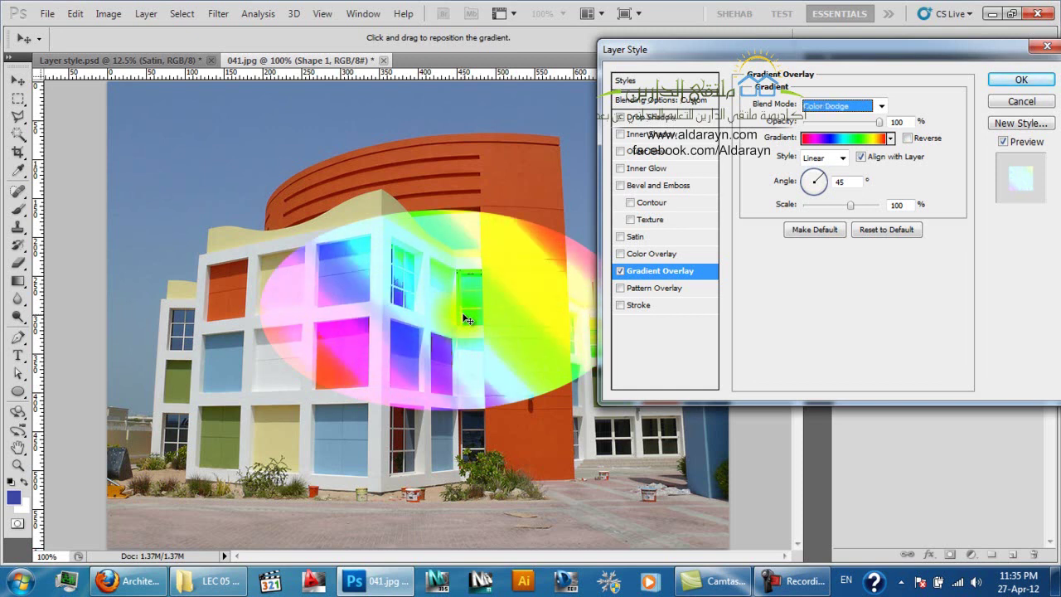
key("Down")
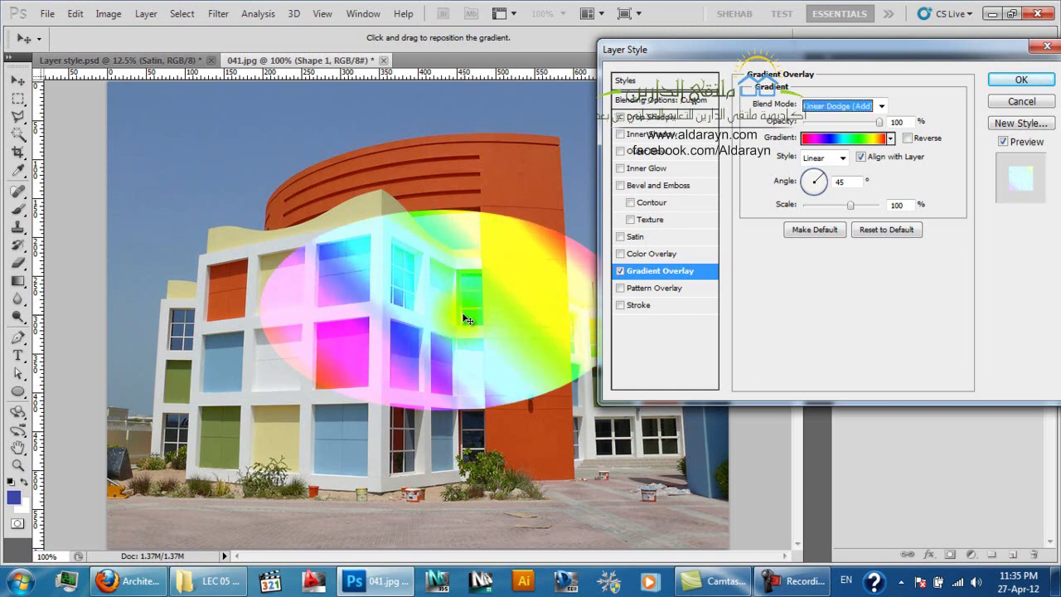
key("Down")
key("Down")
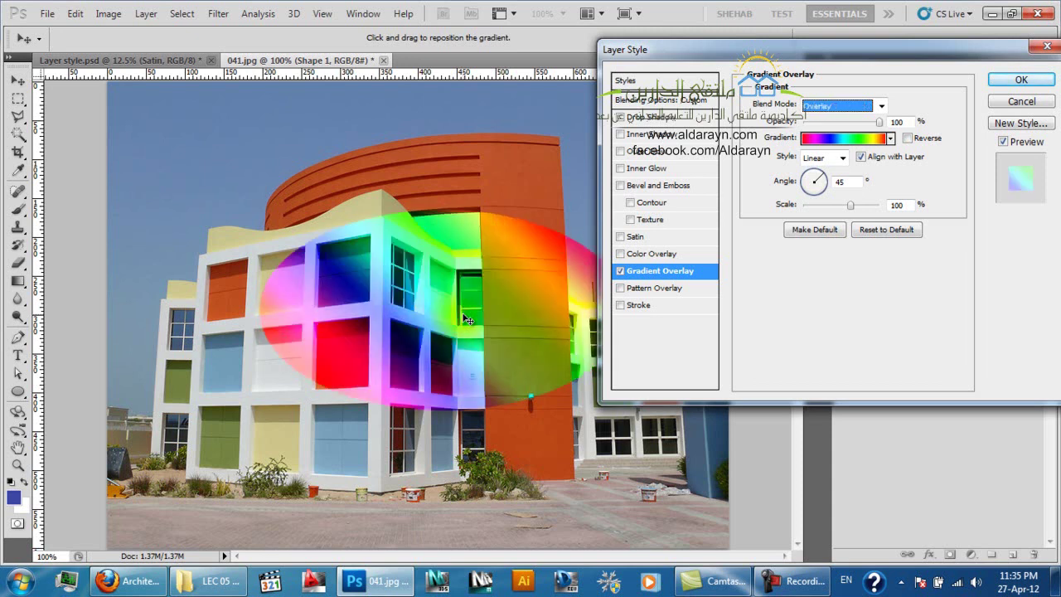
key("Down")
key("Down")
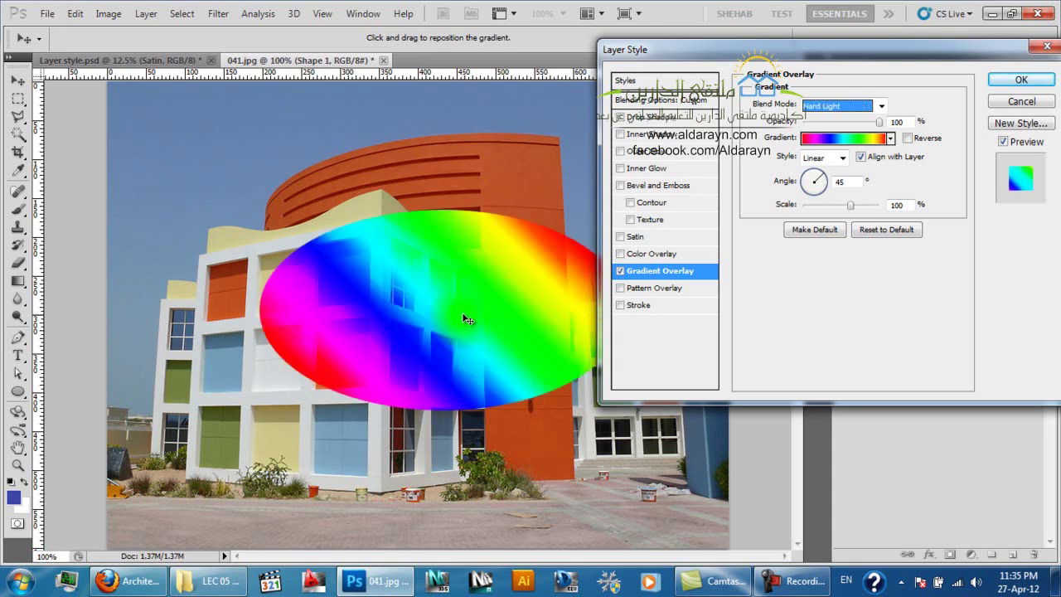
key("Down")
key("Down")
key("Down")
key("Down")
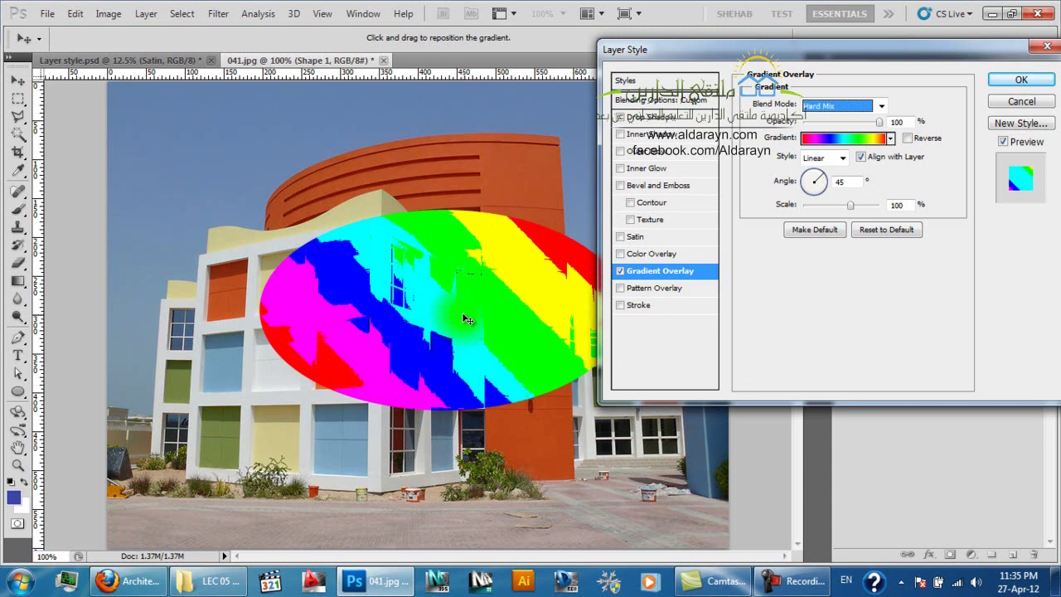
key("Down")
key("Down")
key("Down")
key("Down")
key("Down")
key("Down")
key("Down")
key("Down")
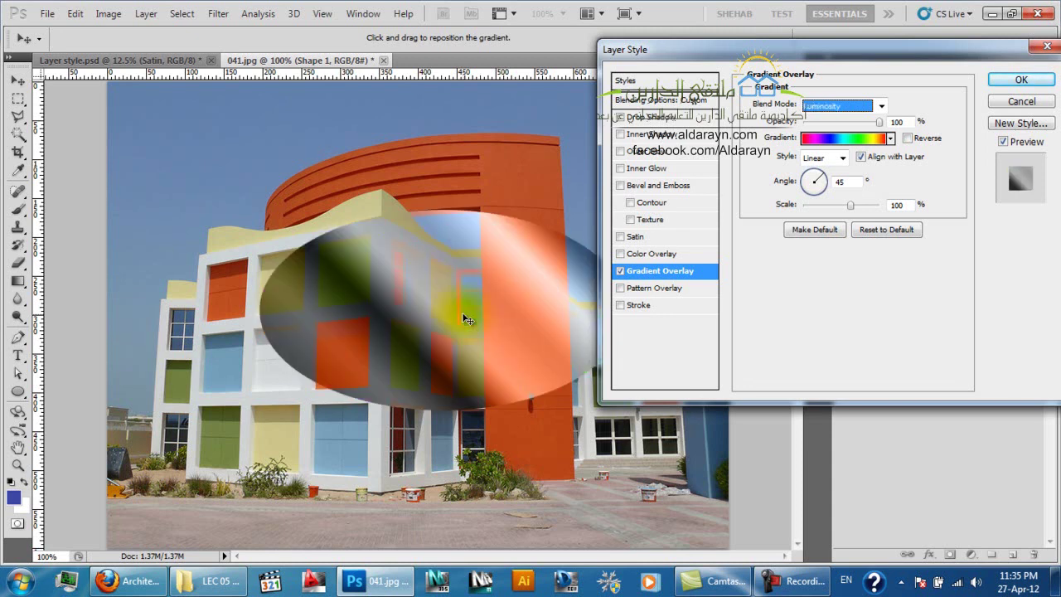
key("Up")
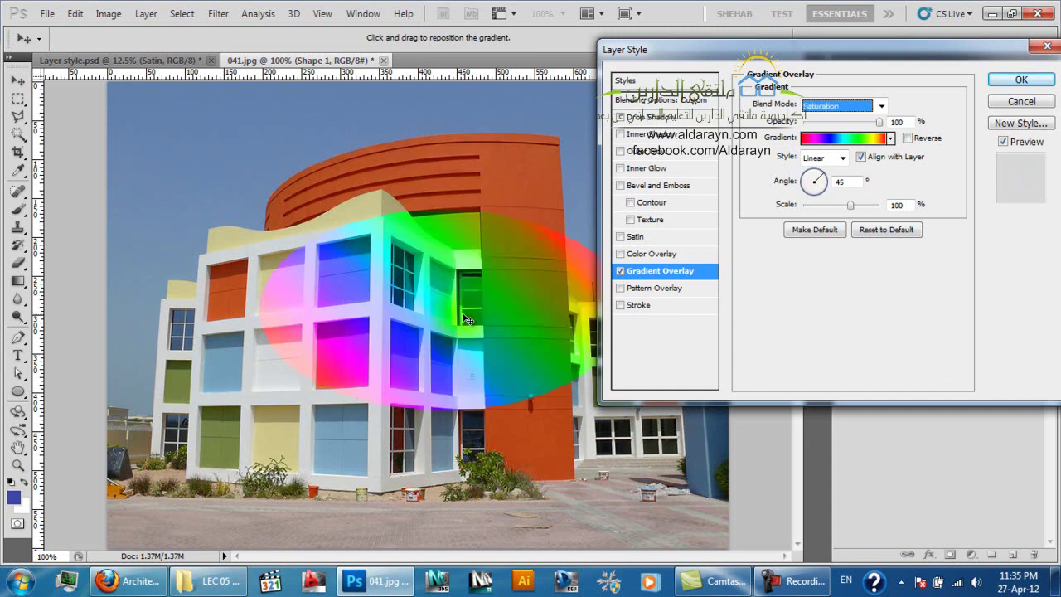
key("Up")
key("Up")
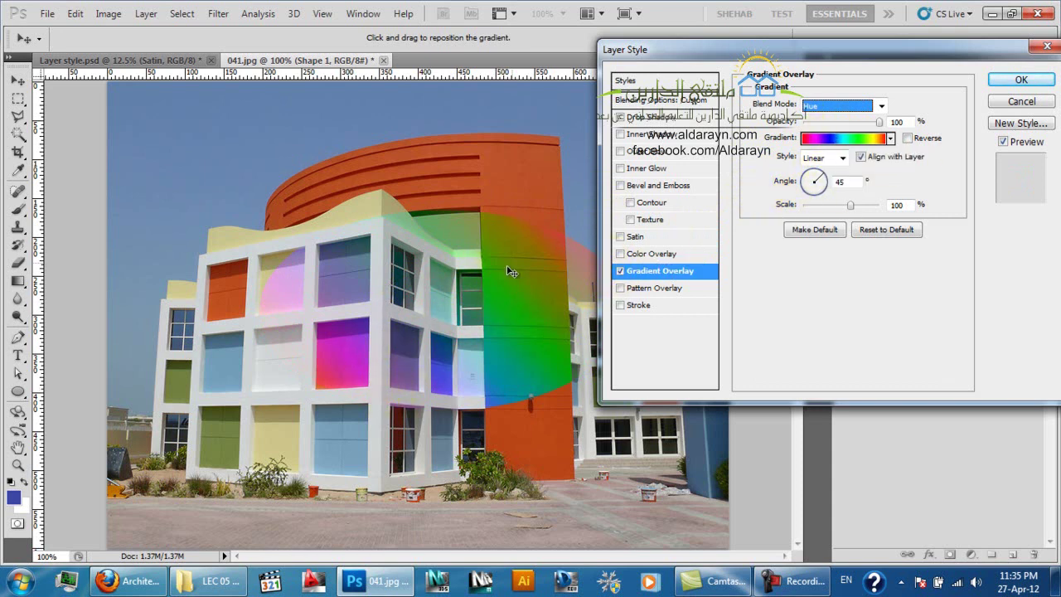
Set the Gradient Overlay's blend mode to Normal and apply the layer style
left_click(859, 106)
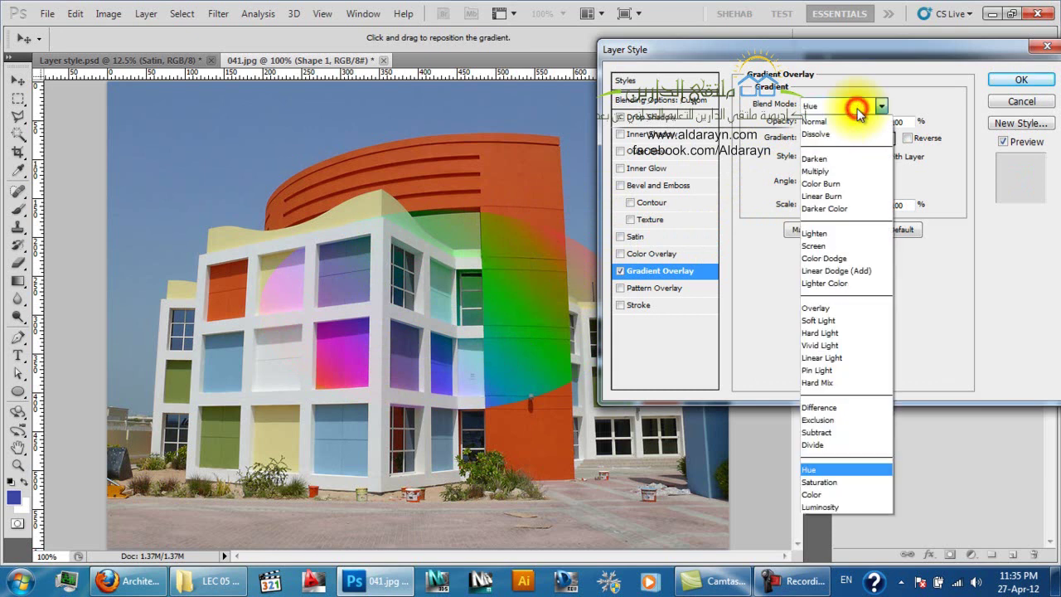
left_click(837, 122)
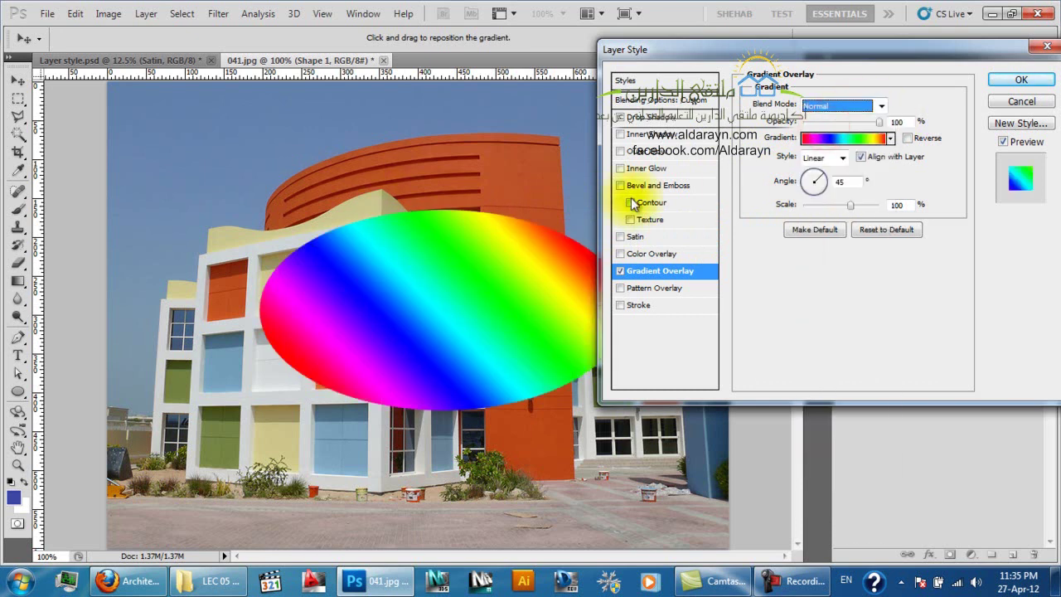
left_click(1027, 78)
Set the Shape 1 layer's own blend mode to Linear Burn, collapsing its effects list beforehand and expanding it again after the change
left_click(887, 194)
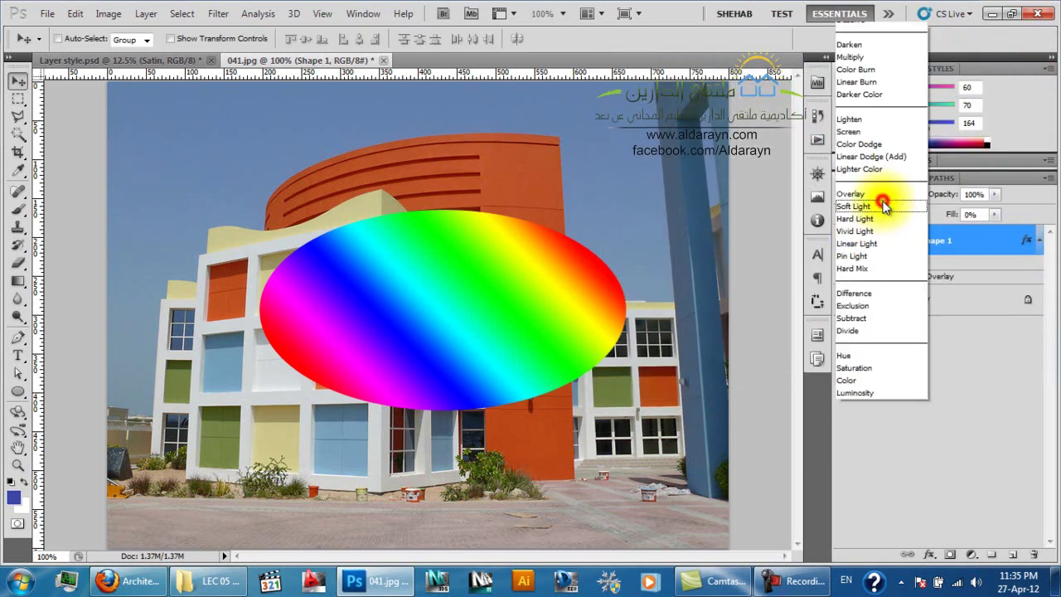
left_click(912, 459)
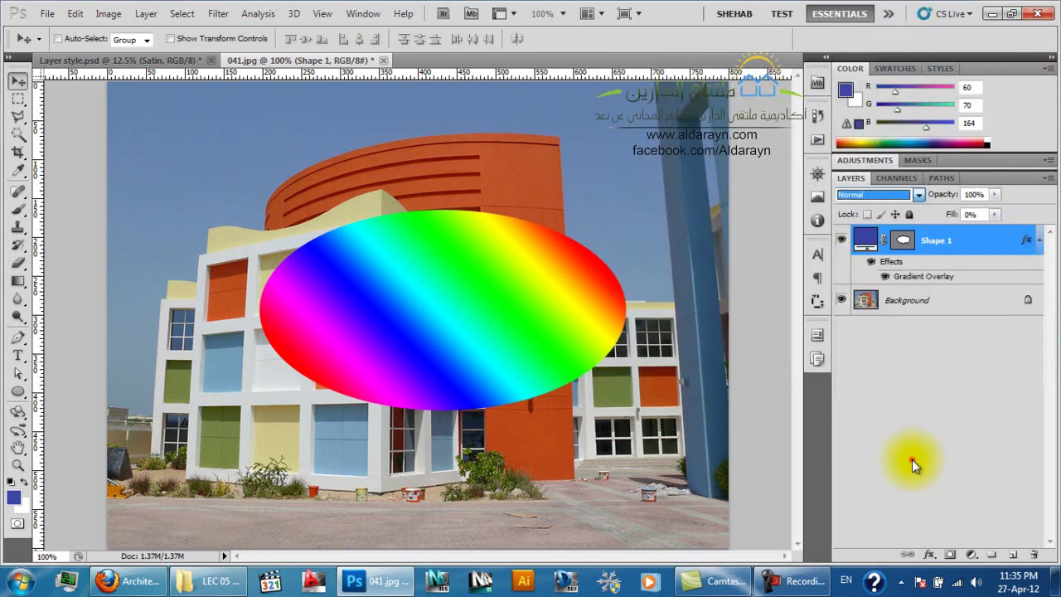
left_click(1039, 241)
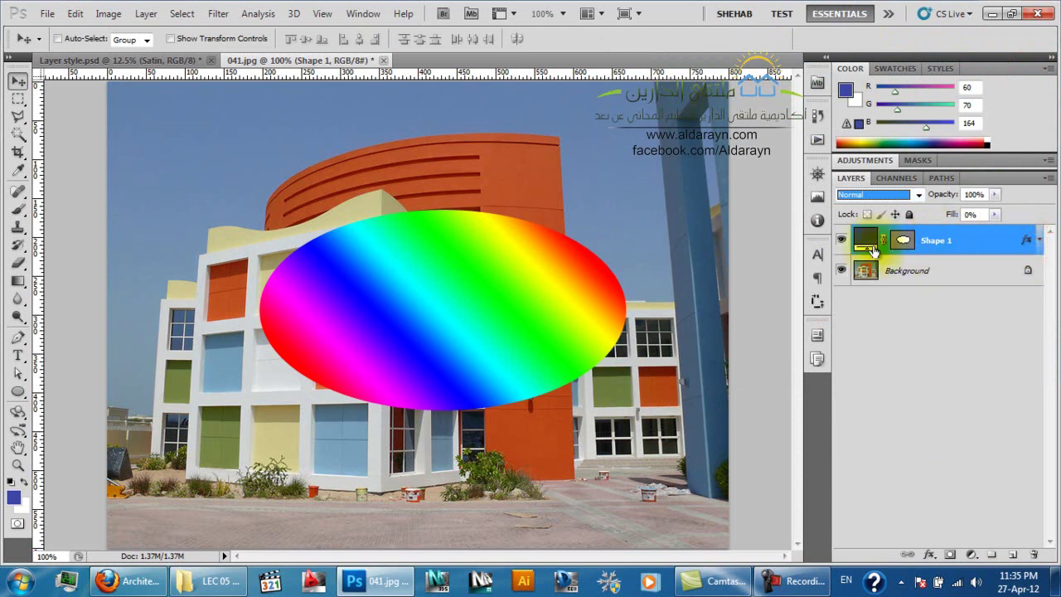
left_click(862, 197)
left_click(859, 199)
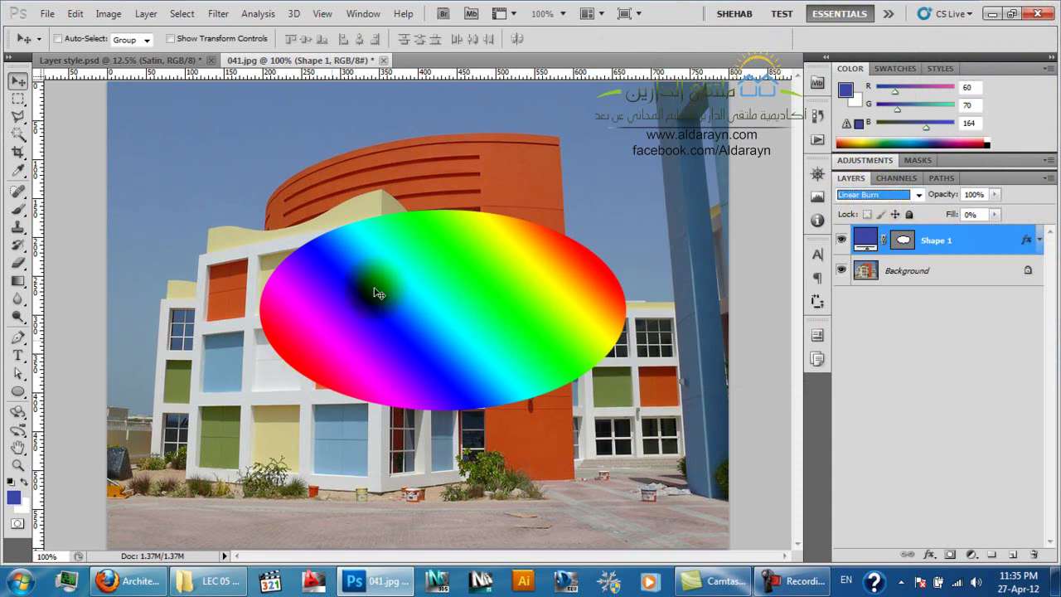
left_click(1039, 239)
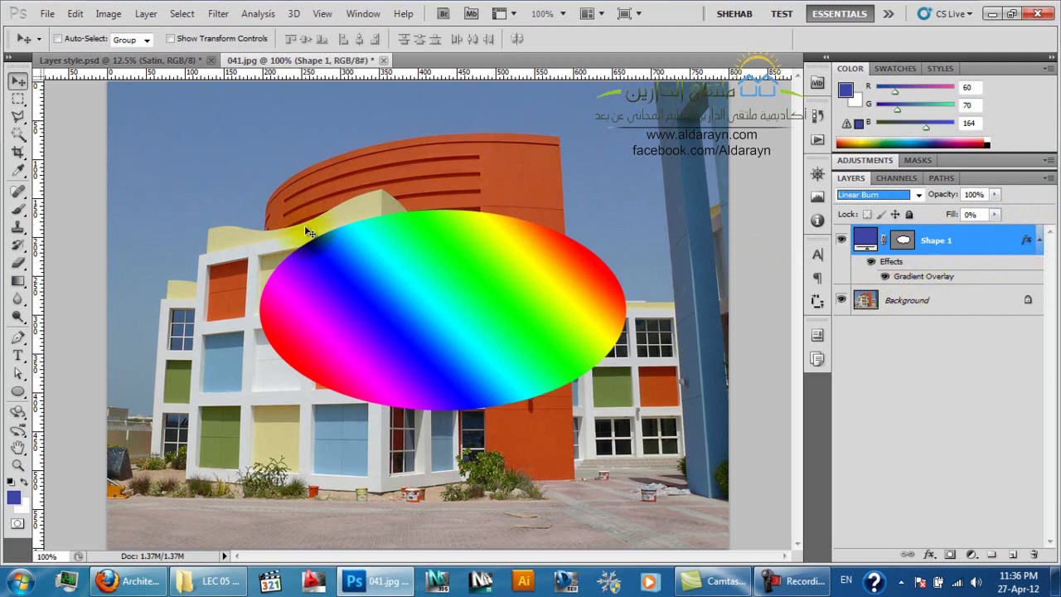
left_click_drag(543, 308, 445, 308)
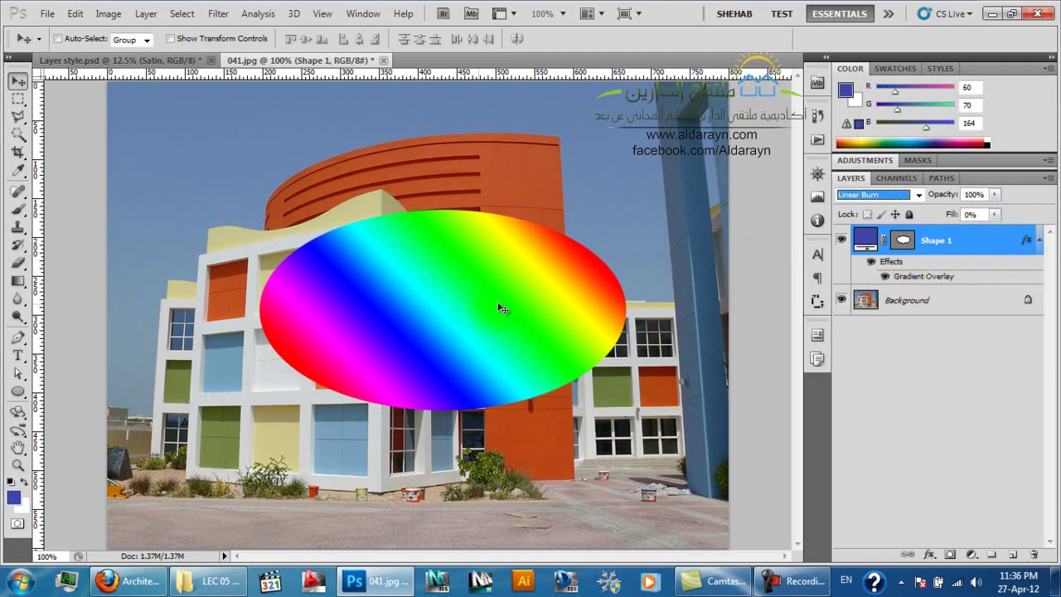
Preview Inner Shadow, Outer Glow and Bevel and Emboss together with the ellipse's Gradient Overlay, and discard the added effects
double_click(978, 280)
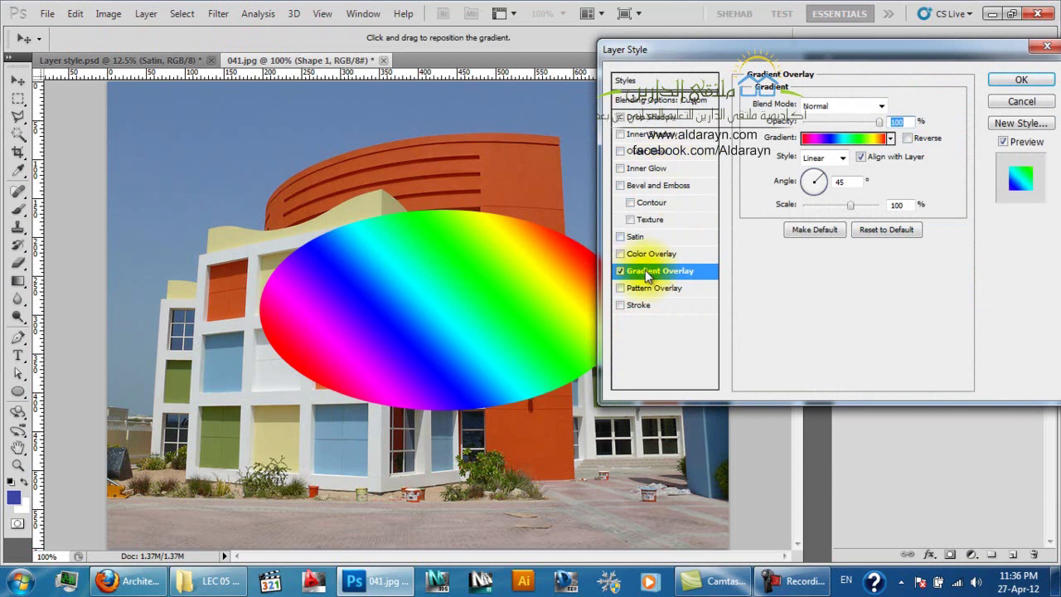
left_click(668, 118)
left_click(668, 153)
left_click(661, 189)
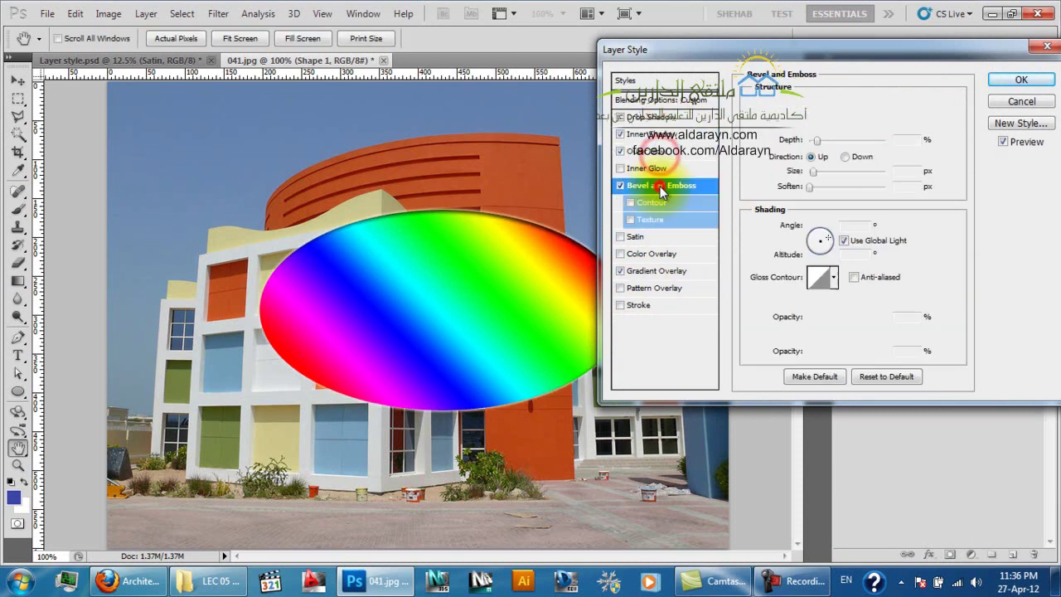
left_click(664, 274)
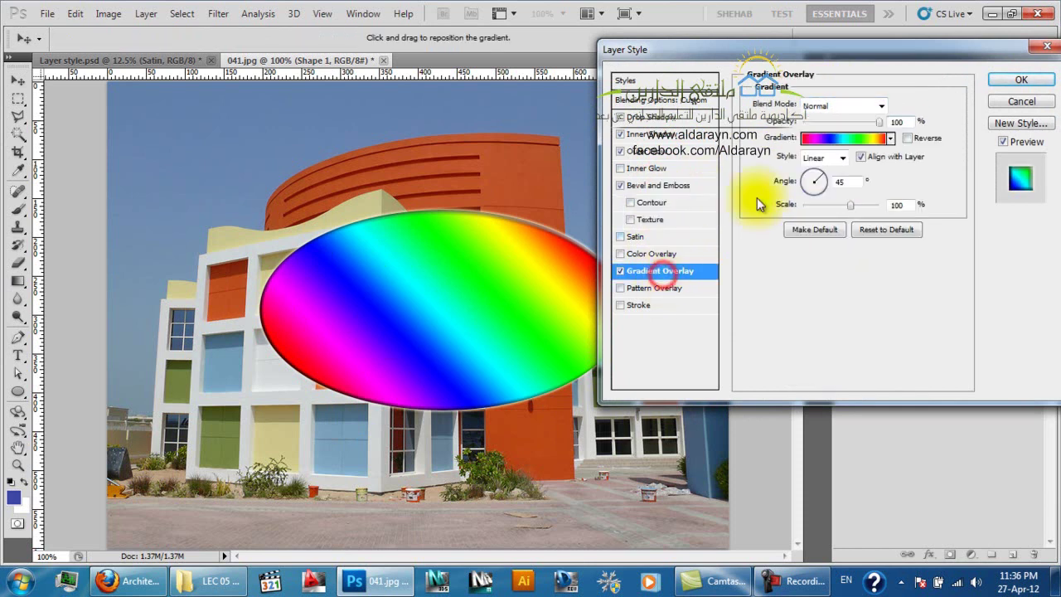
left_click(1018, 104)
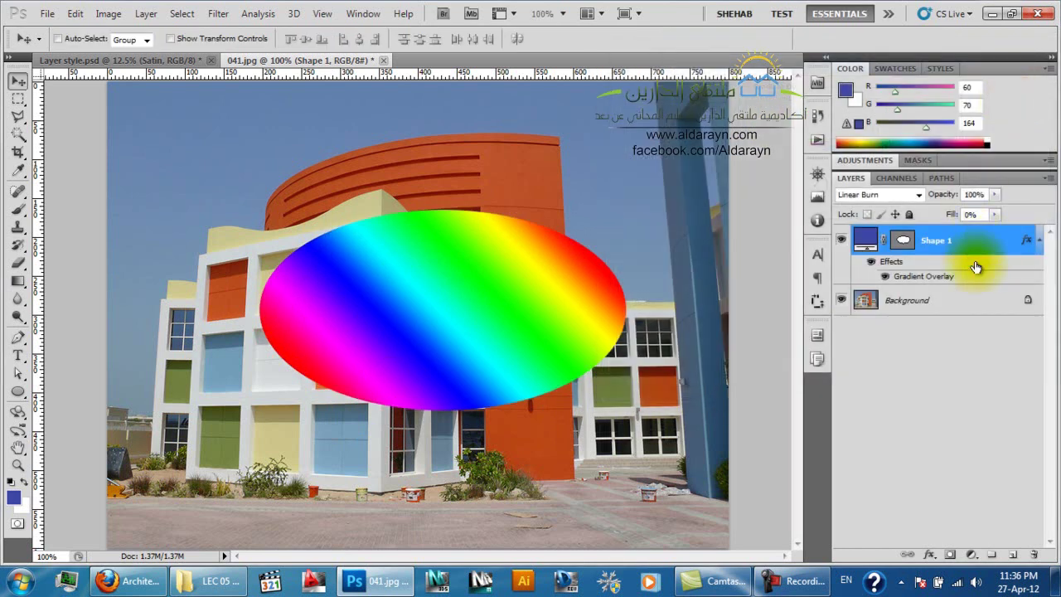
Collapse the Shape 1 layer's effects, delete that layer from 041.jpg, and switch to the Layer style.psd document
left_click(1039, 240)
left_click(891, 375)
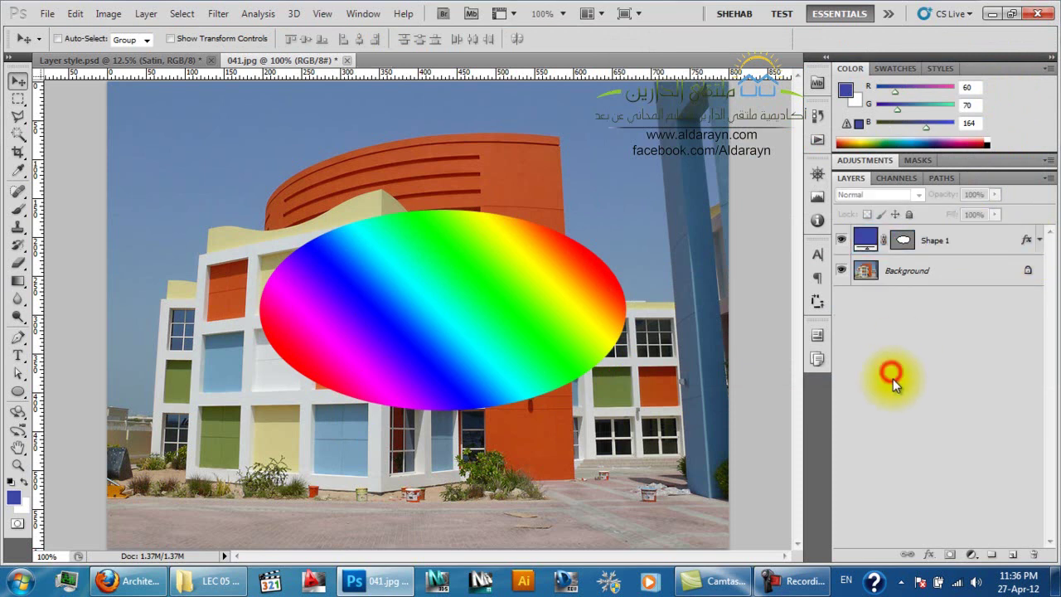
left_click(958, 240)
key("Delete")
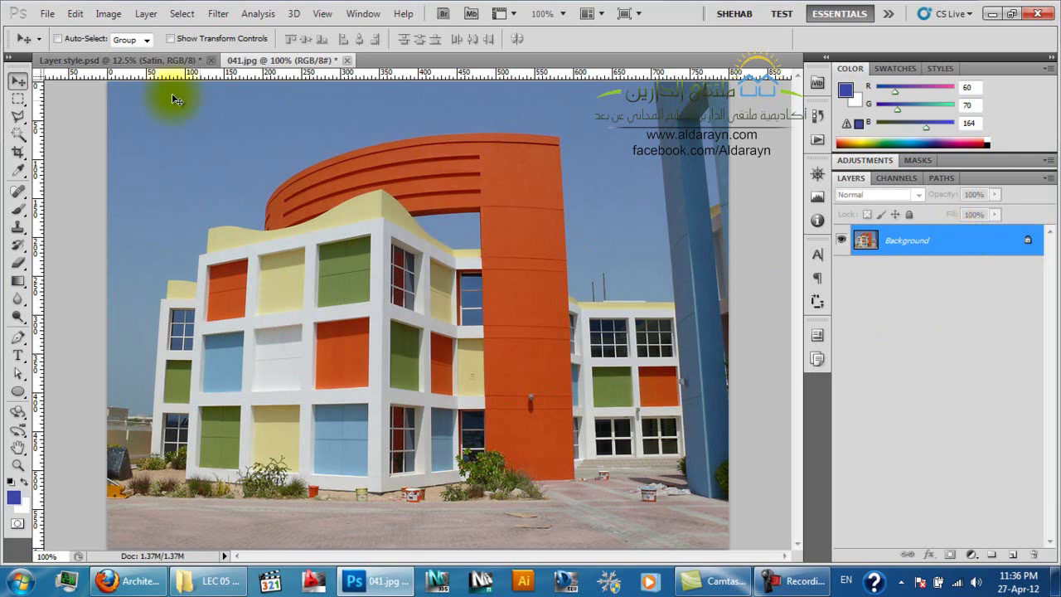
left_click(78, 61)
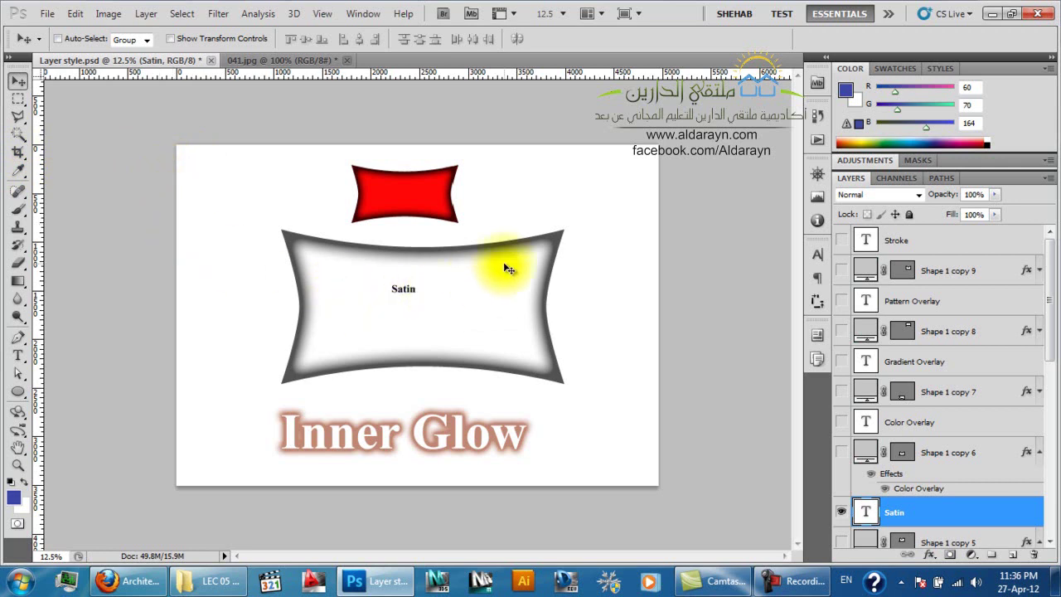
Try moving the Shape 1 copy 3 frame toward the canvas's upper-left, and undo the last move
right_click(554, 370)
left_click(559, 378)
left_click_drag(554, 371, 516, 362)
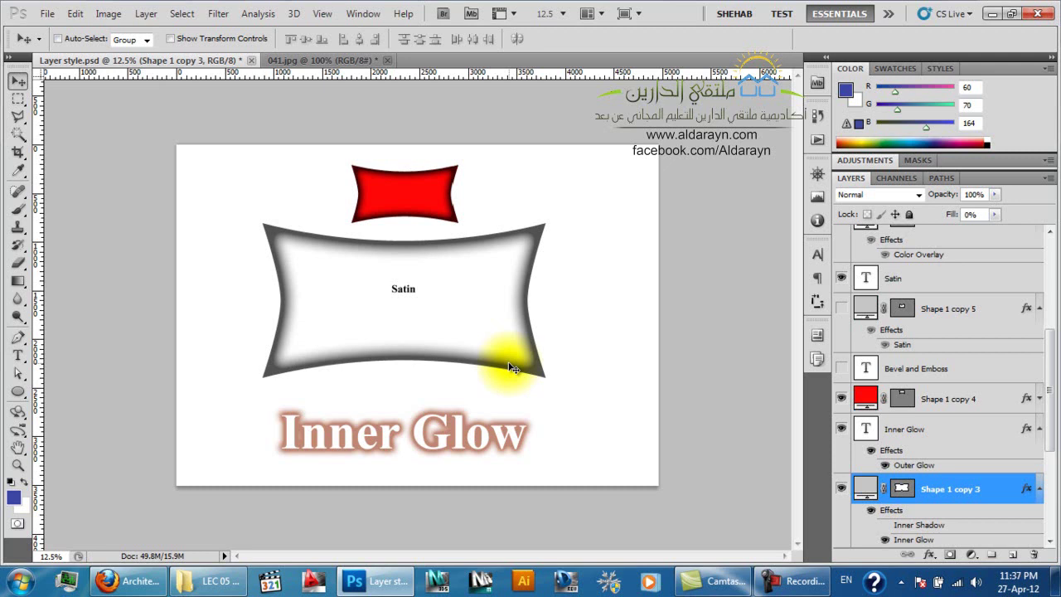
left_click_drag(473, 362, 402, 297)
key("ctrl+z")
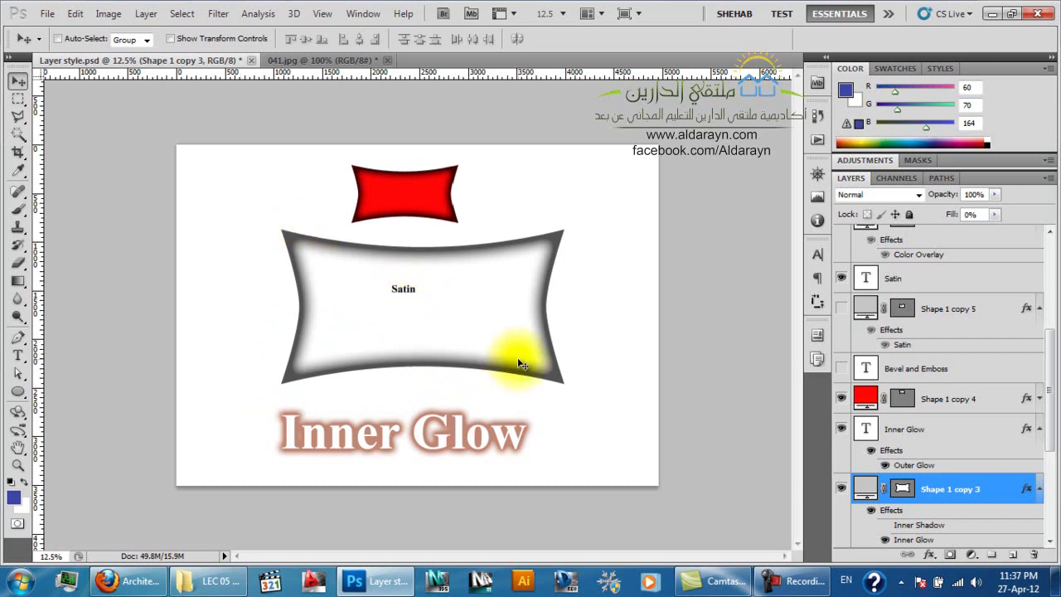
Toggle the frame's last move repeatedly between undone and redone, leaving it undone
key("ctrl+z")
key("ctrl+z")
key("ctrl+z")
key("ctrl+z")
key("ctrl+z")
key("ctrl+z")
key("ctrl+z")
key("ctrl+z")
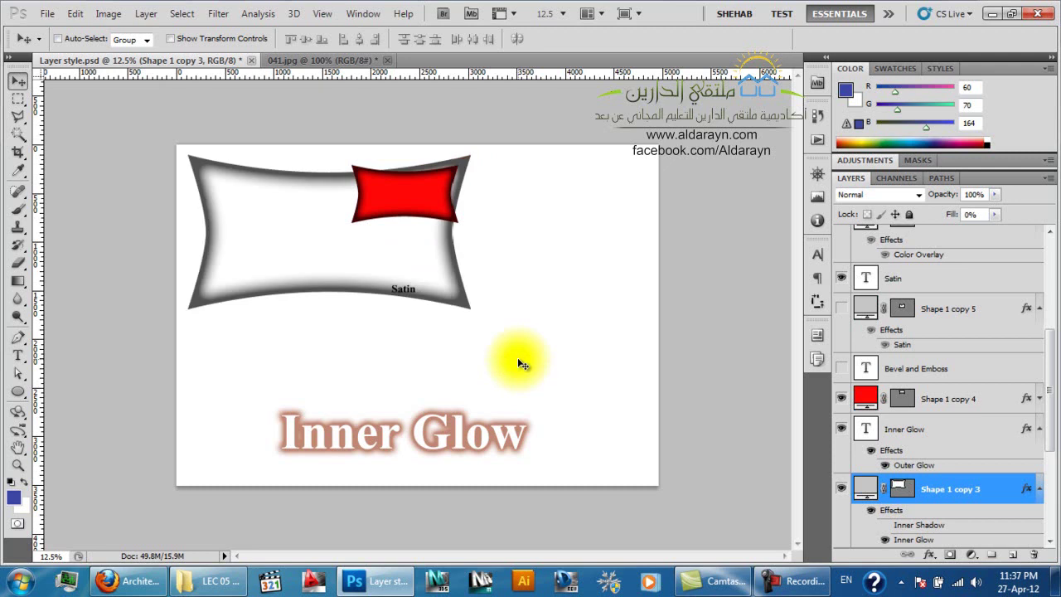
key("ctrl+z")
key("ctrl+z")
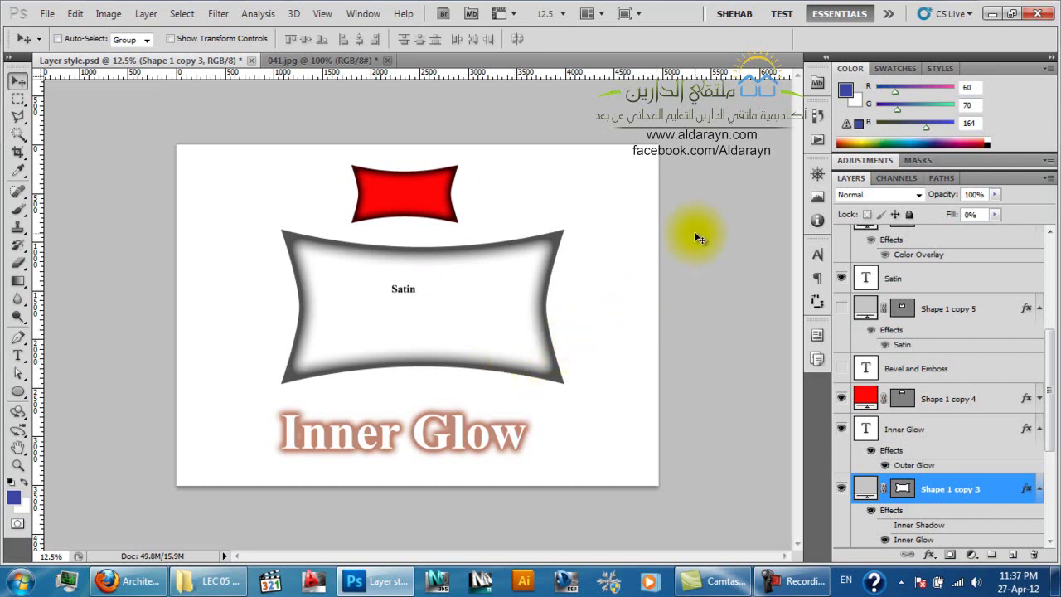
Show the document's history and go back through its recorded states to the earliest layer effect edits
left_click(816, 115)
left_click_drag(796, 249, 805, 137)
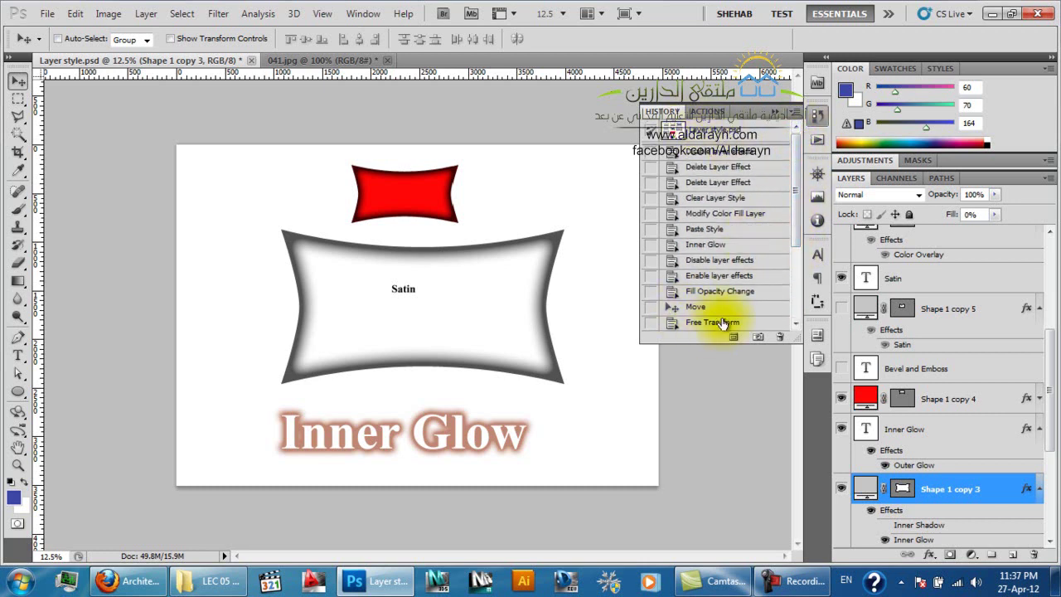
left_click_drag(794, 218, 796, 300)
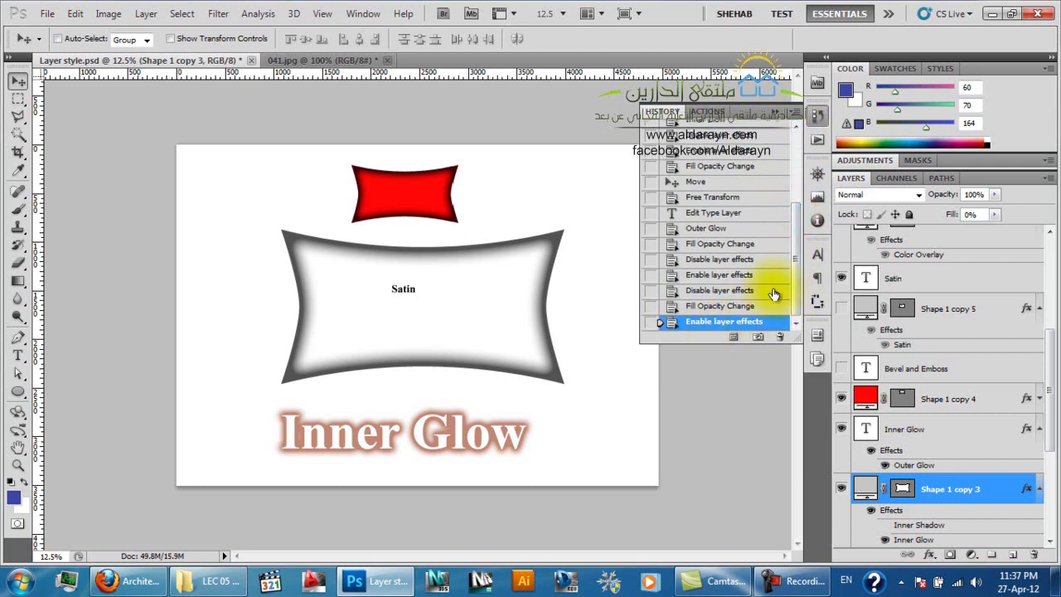
left_click_drag(796, 290, 794, 323)
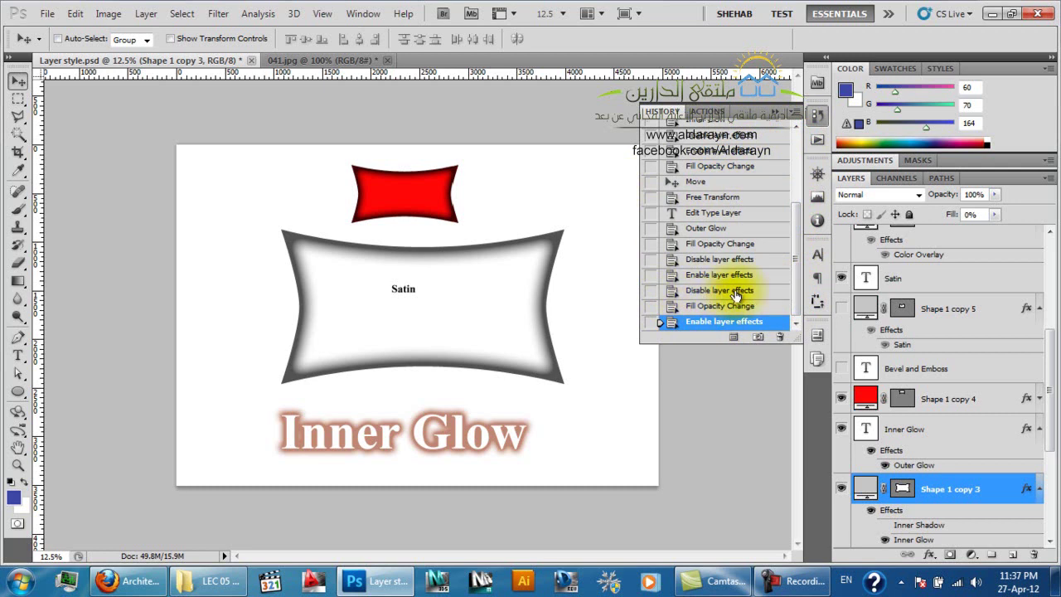
left_click(734, 151)
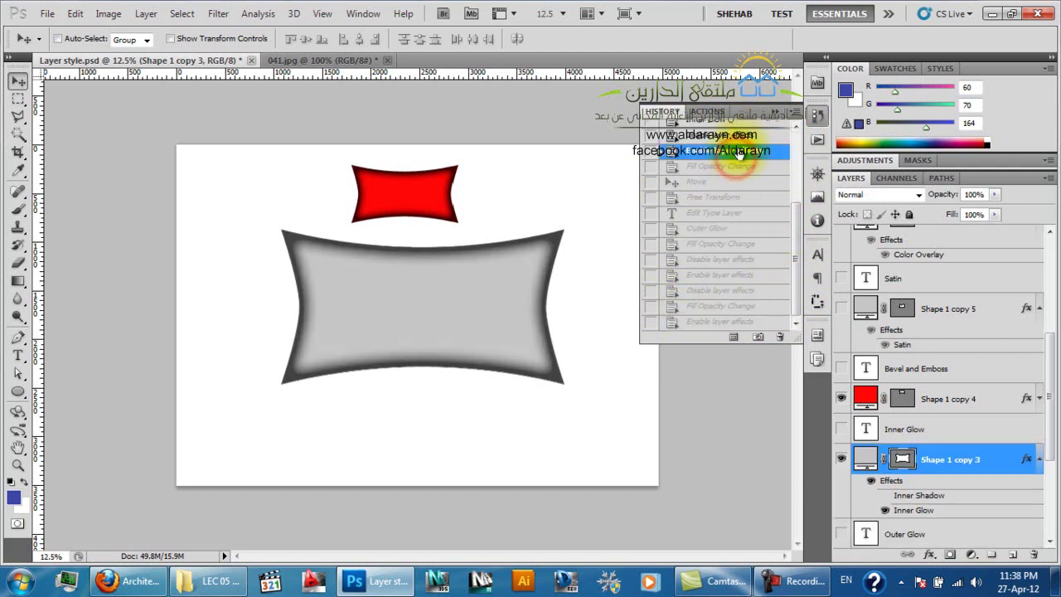
left_click(738, 135)
scroll(750, 185, "up", 2)
left_click(751, 184)
scroll(741, 183, "up", 2)
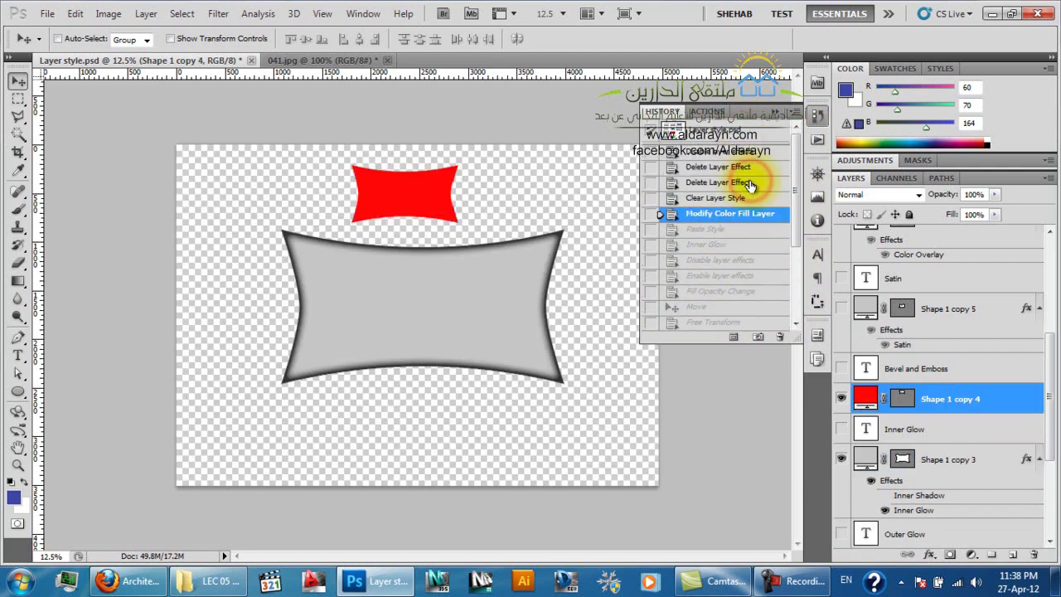
left_click(741, 183)
left_click(740, 152)
Go forward through the history states from Paste Style to the final Enable layer effects state
left_click(713, 229)
left_click(712, 259)
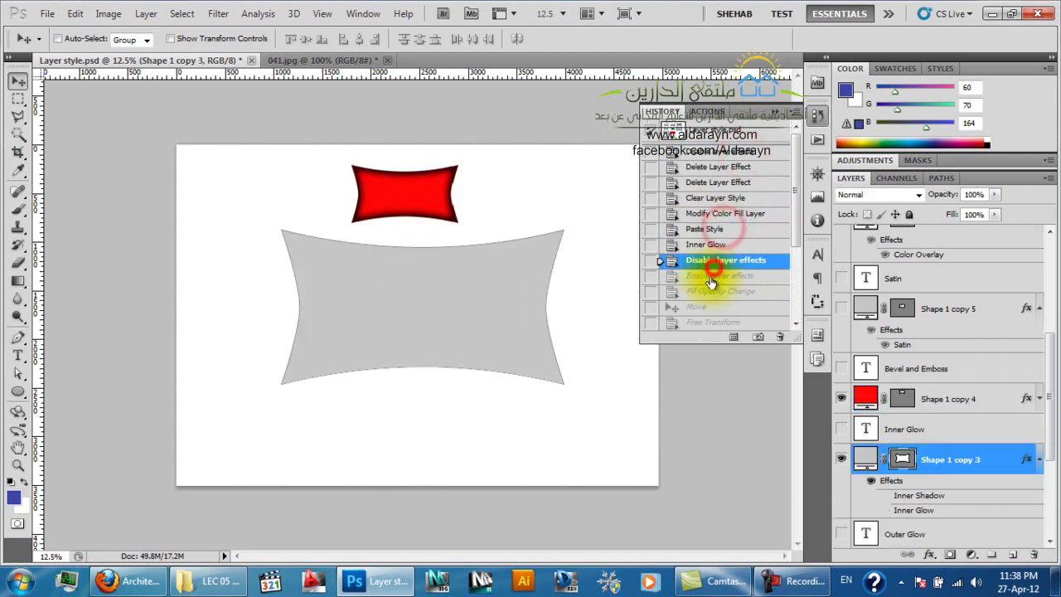
left_click(711, 275)
left_click(707, 291)
scroll(728, 244, "down", 2)
left_click(728, 248)
left_click(716, 279)
left_click(715, 294)
left_click(715, 309)
left_click(714, 325)
scroll(759, 286, "down", 2)
left_click(758, 308)
left_click(751, 323)
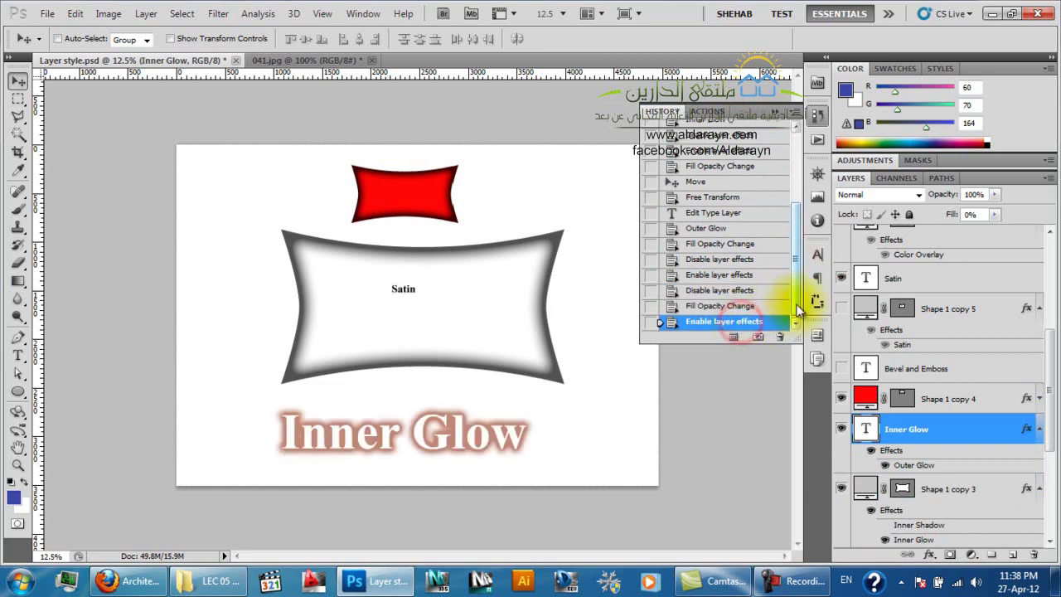
Revert to the opening snapshot of Layer style.psd, restore the final Enable layer effects state, and hide the history
left_click_drag(795, 302, 794, 232)
left_click(718, 134)
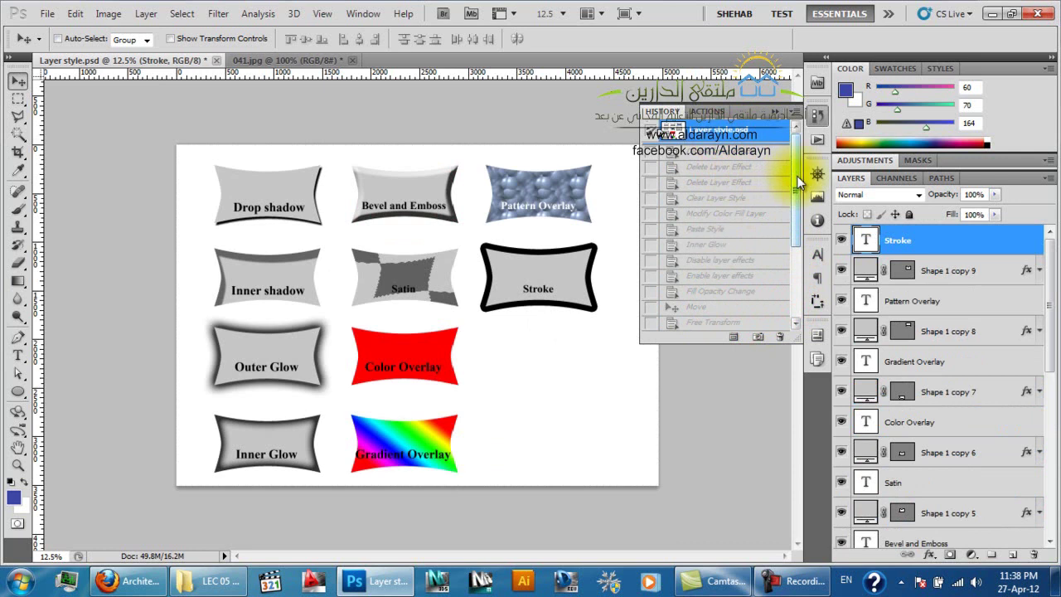
left_click_drag(793, 171, 789, 251)
left_click(733, 321)
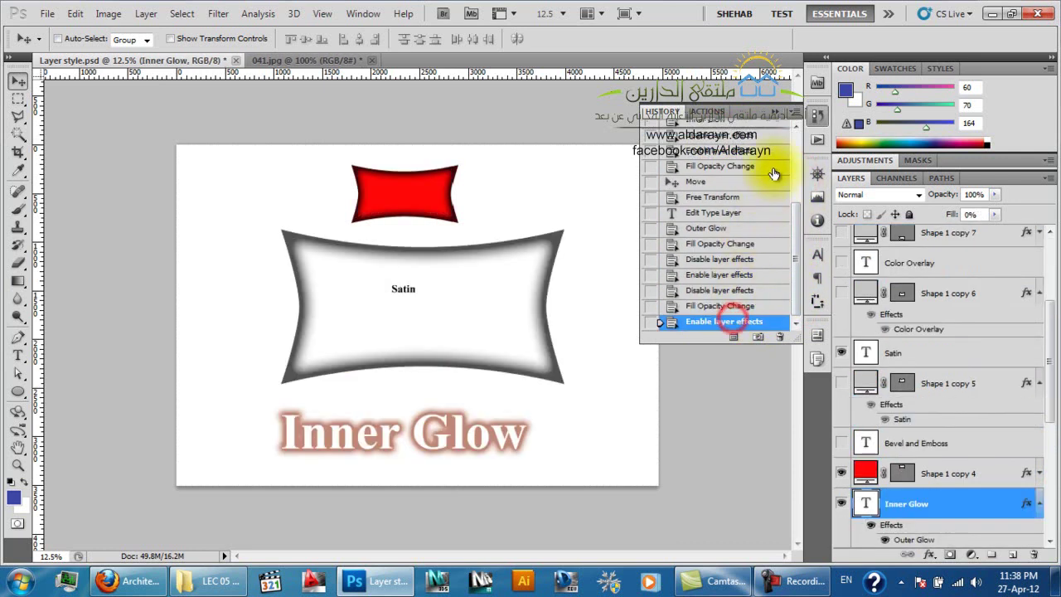
left_click(819, 114)
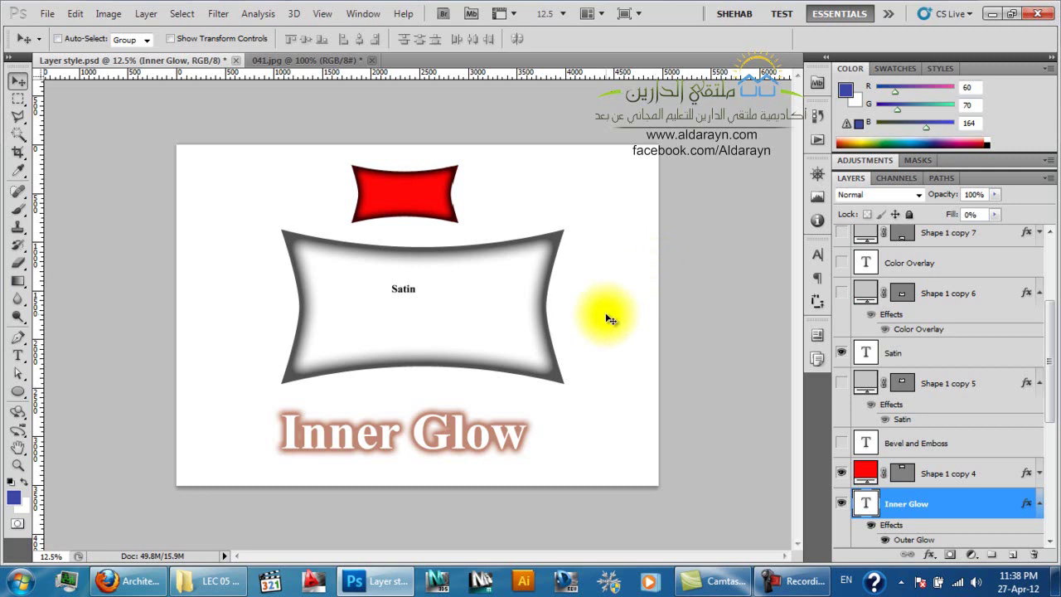
Move the Shape 1 copy 3 frame to the canvas's upper-left area, and toggle the move between undone and redone
key("alt+bracketleft")
key("alt+bracketright")
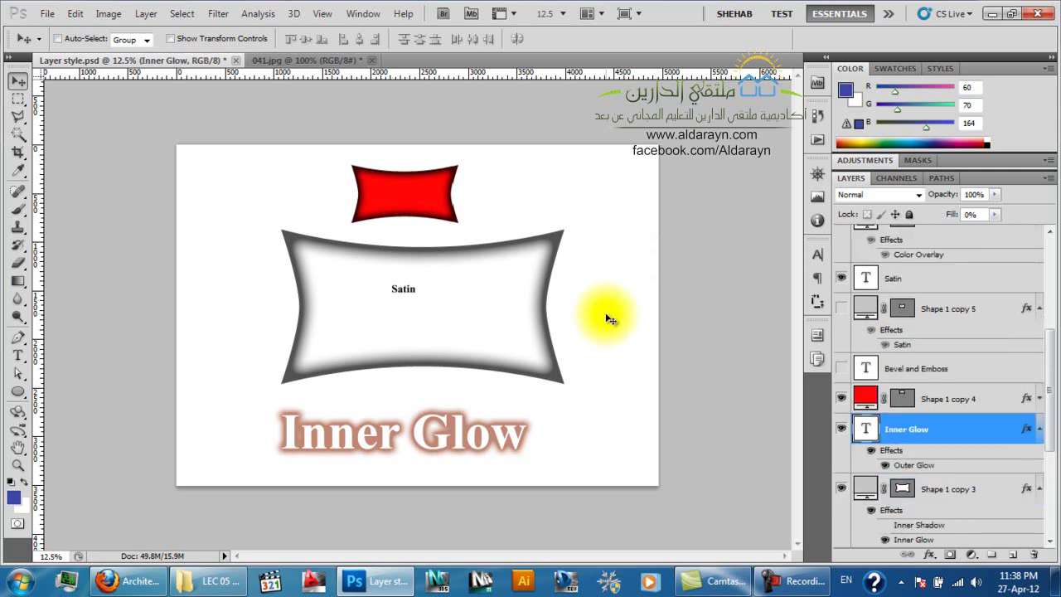
right_click(481, 342)
left_click(502, 352)
left_click_drag(462, 355, 375, 268)
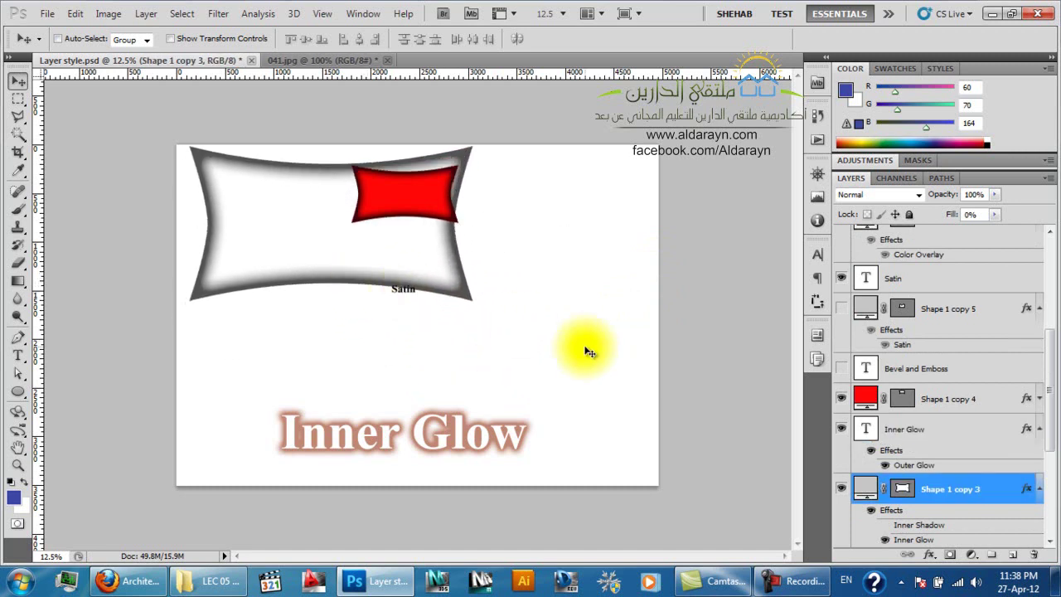
key("ctrl+z")
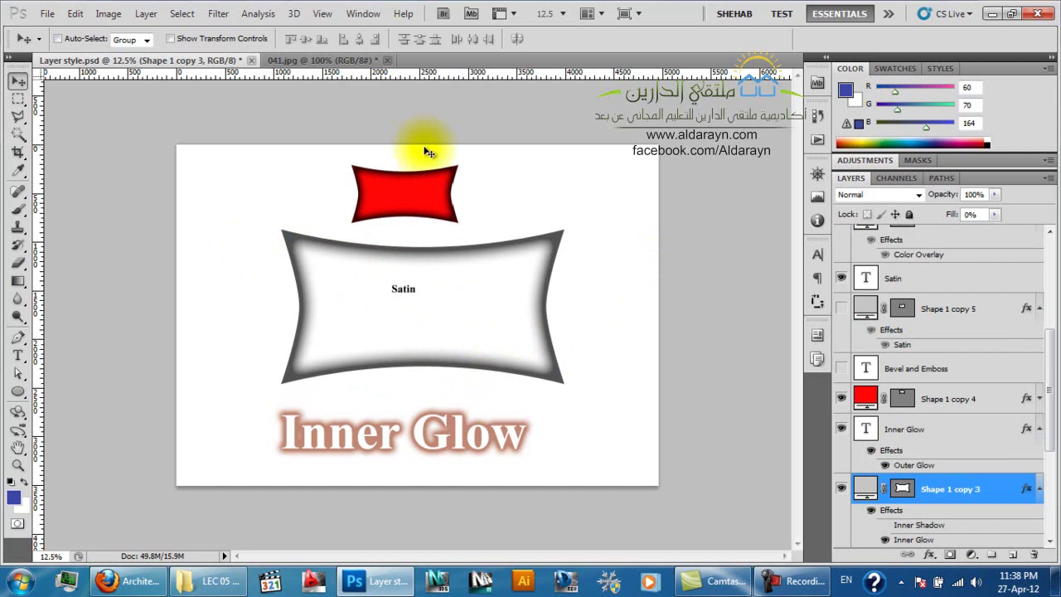
key("ctrl+z")
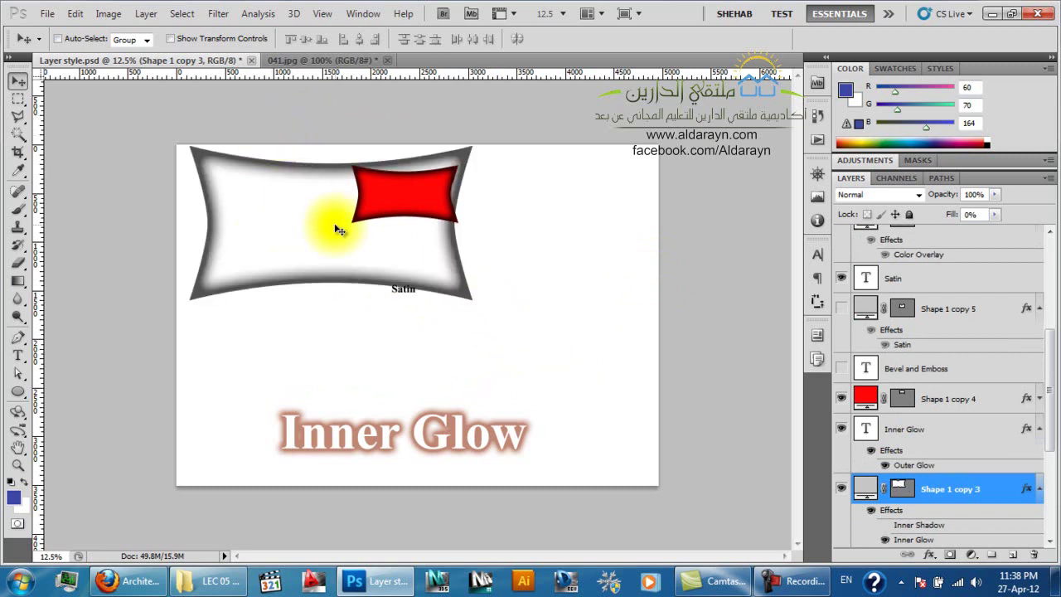
key("ctrl+z")
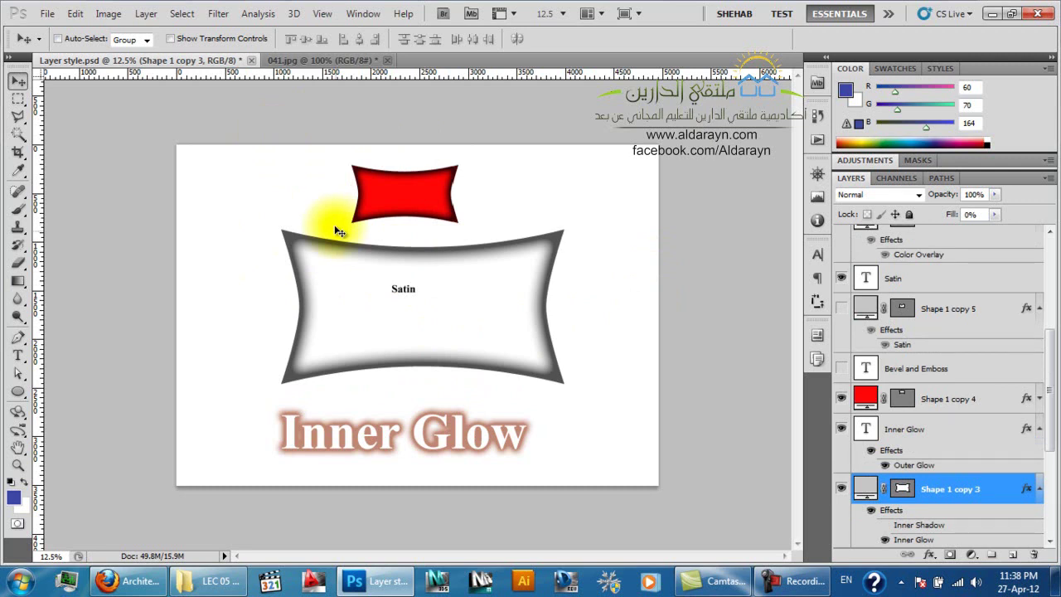
key("ctrl+z")
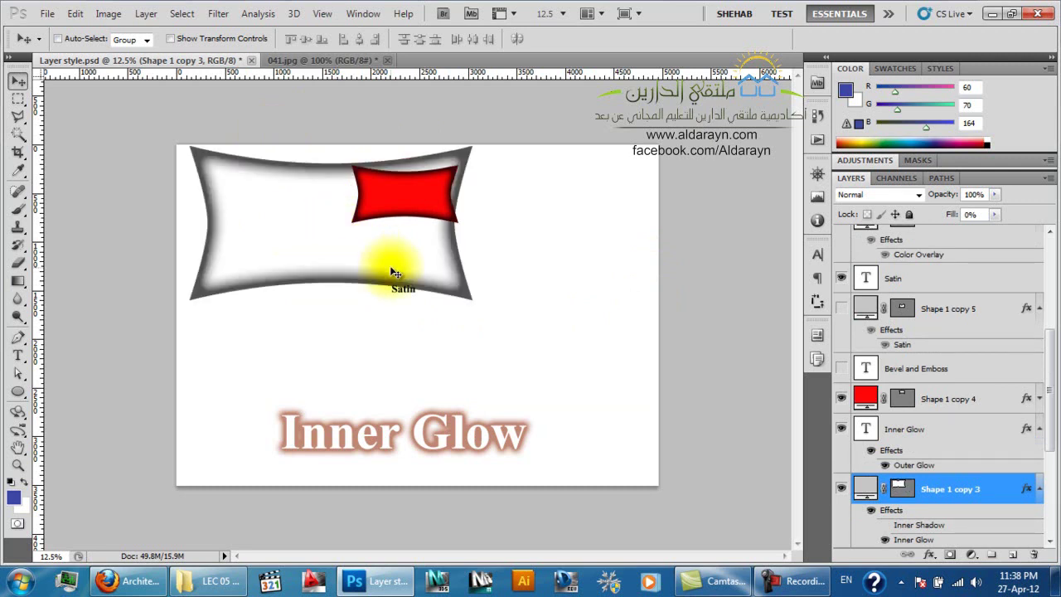
Show the history, revert to the Enable layer effects state preceding the move, and undo that reversion
left_click(817, 115)
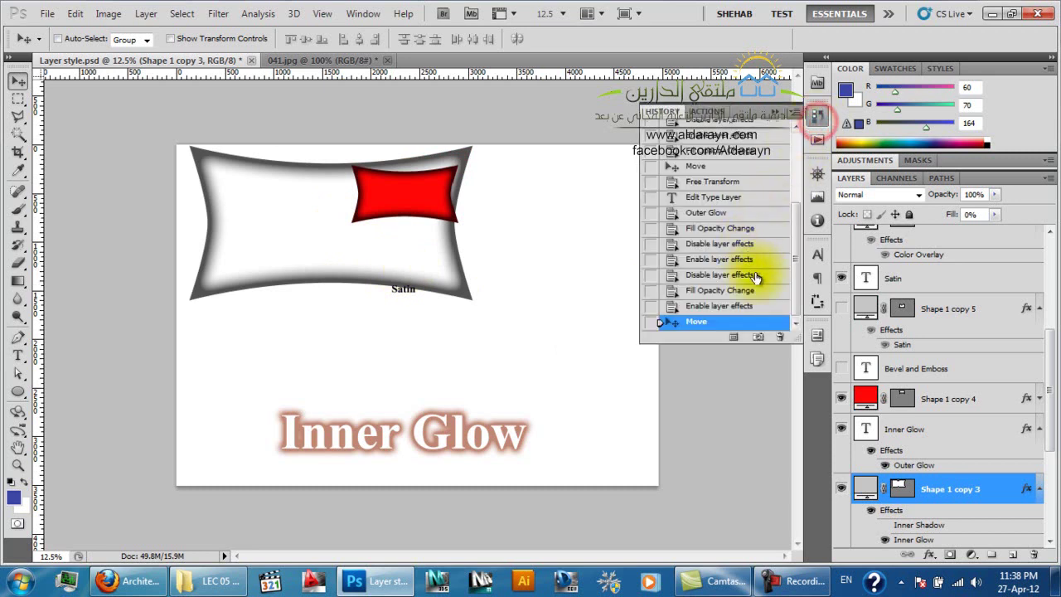
left_click(750, 306)
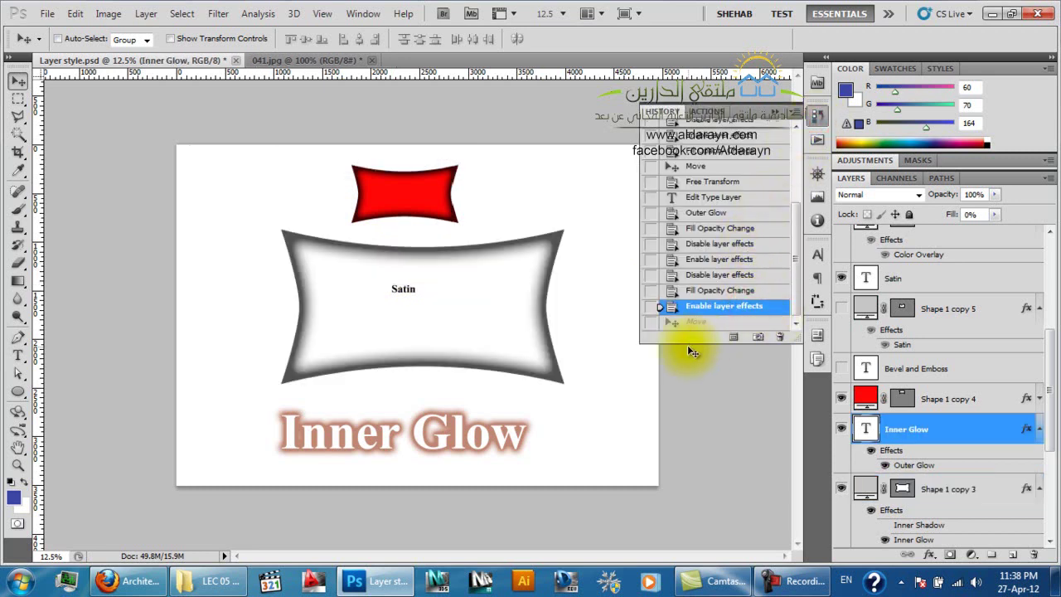
key("ctrl+z")
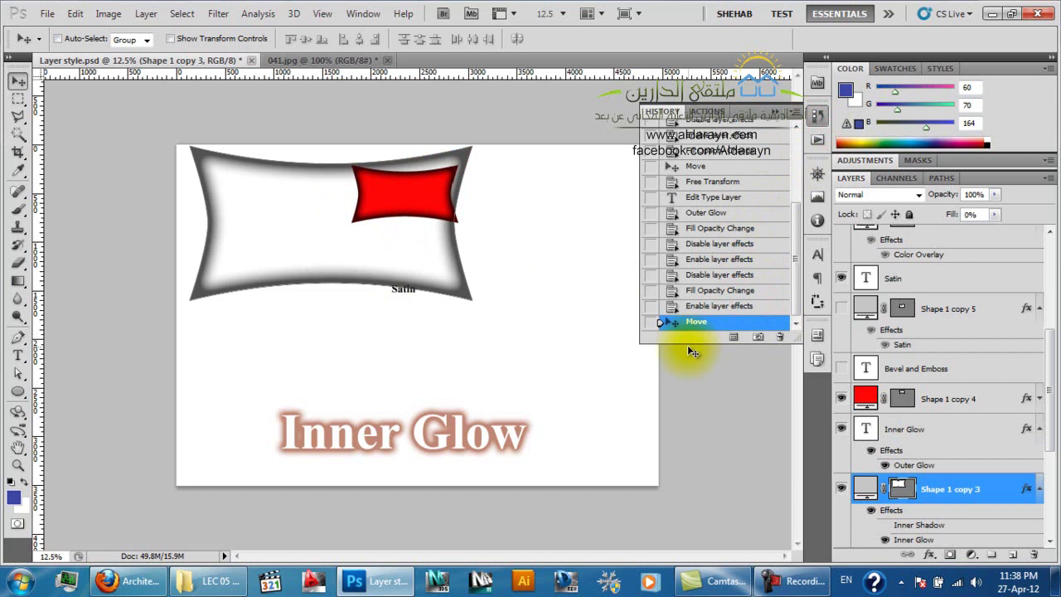
Move the Shape 1 copy 3 frame down and right on the canvas, and shift the Inner Glow text toward the lower-right corner
left_click(787, 319)
left_click_drag(426, 274, 571, 383)
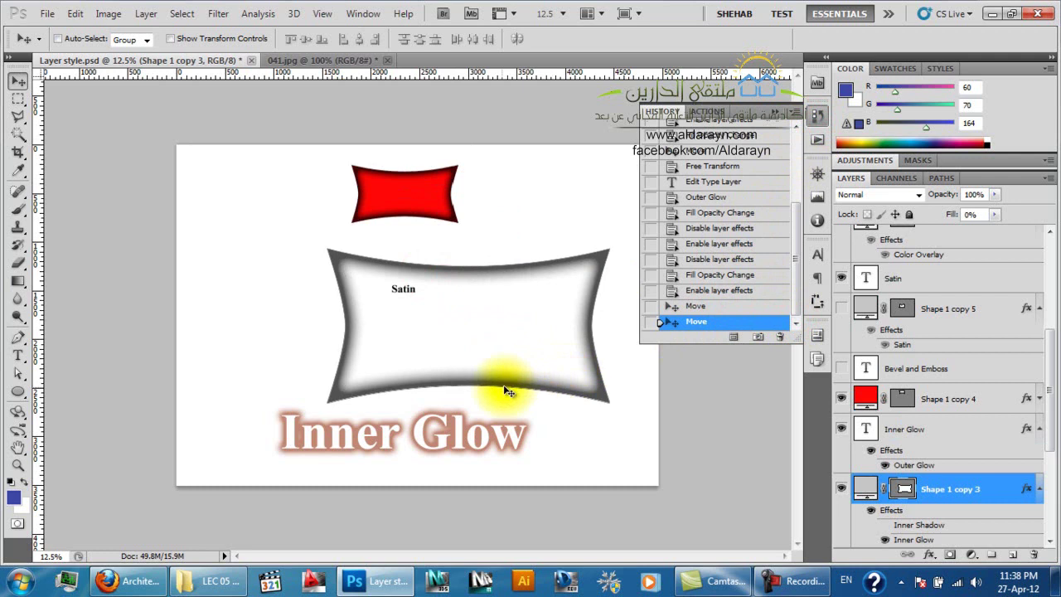
right_click(448, 446)
left_click(475, 448)
left_click_drag(437, 448, 555, 470)
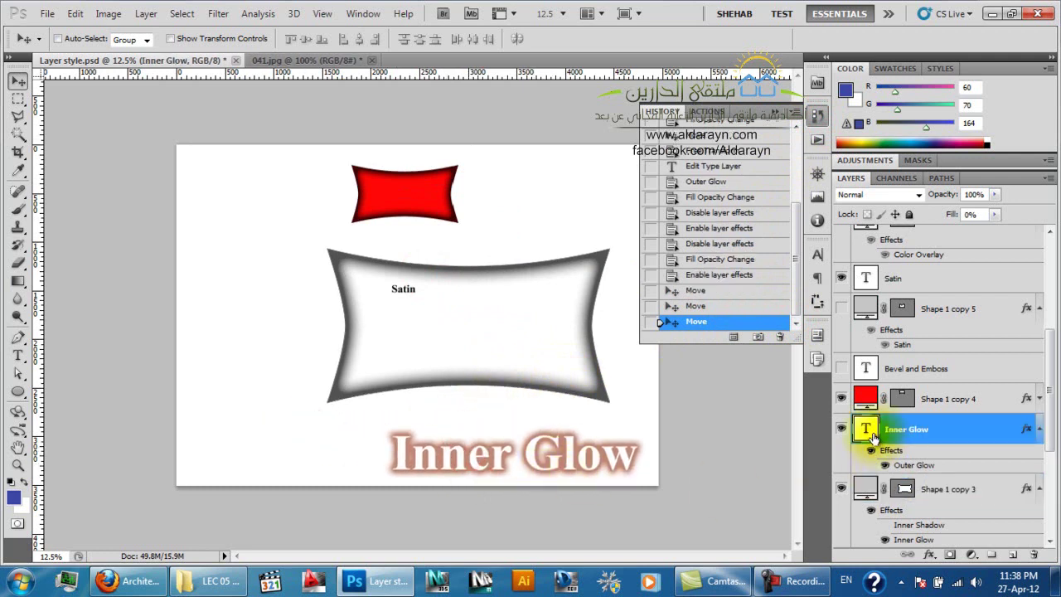
Delete the red Shape 1 copy 4 layer and undo the deletion, repeating both several times
right_click(391, 184)
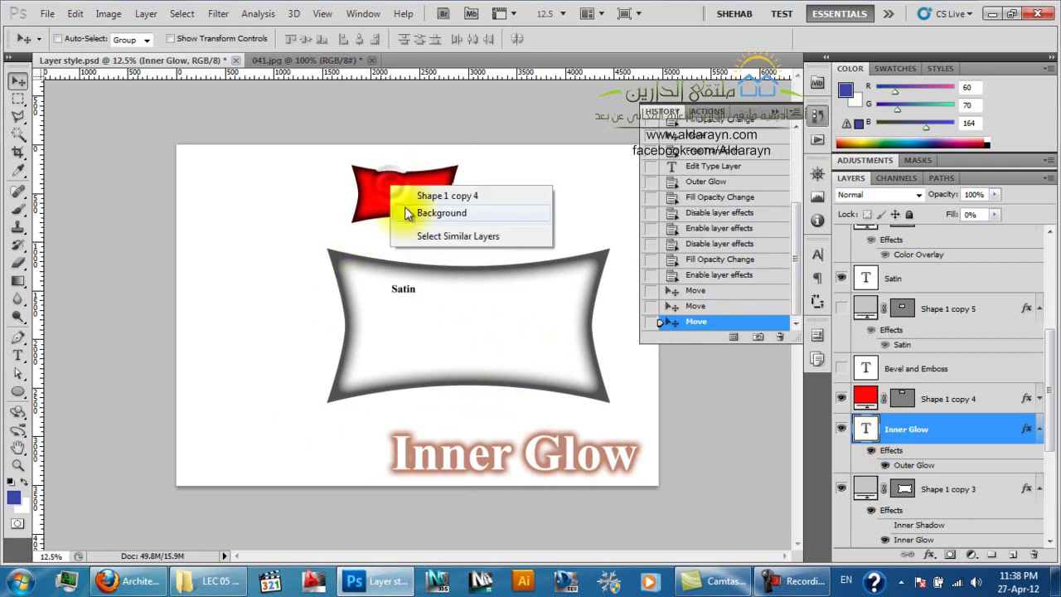
left_click(415, 196)
key("Delete")
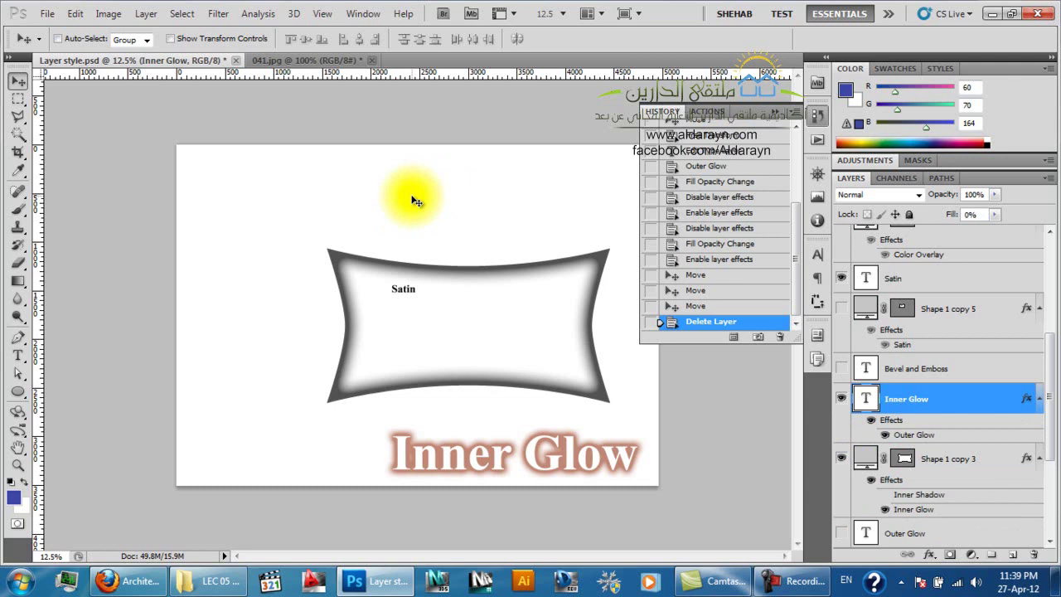
key("ctrl+z")
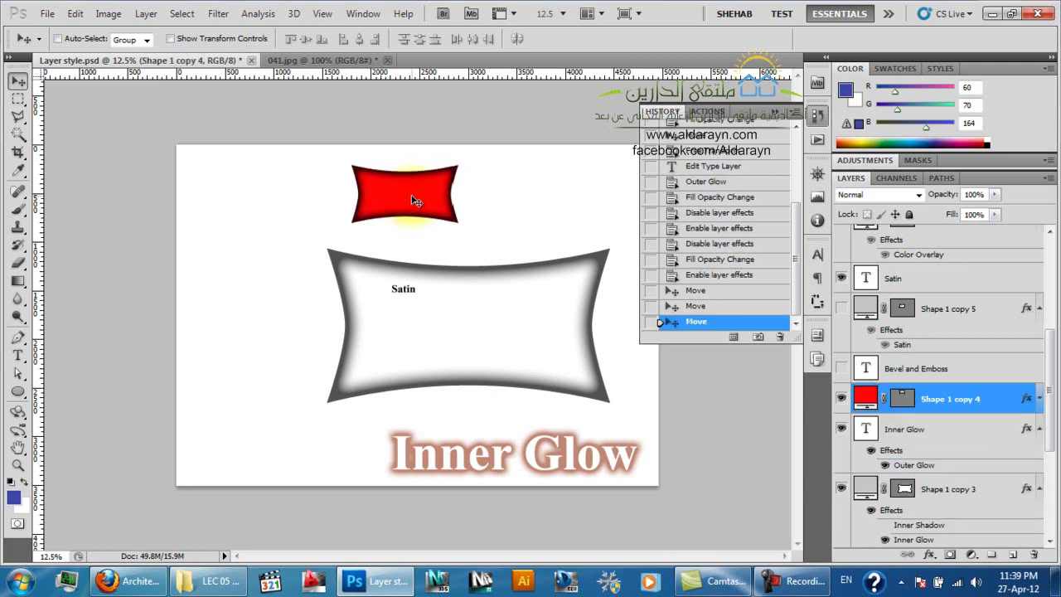
key("Delete")
key("ctrl+z")
key("Delete")
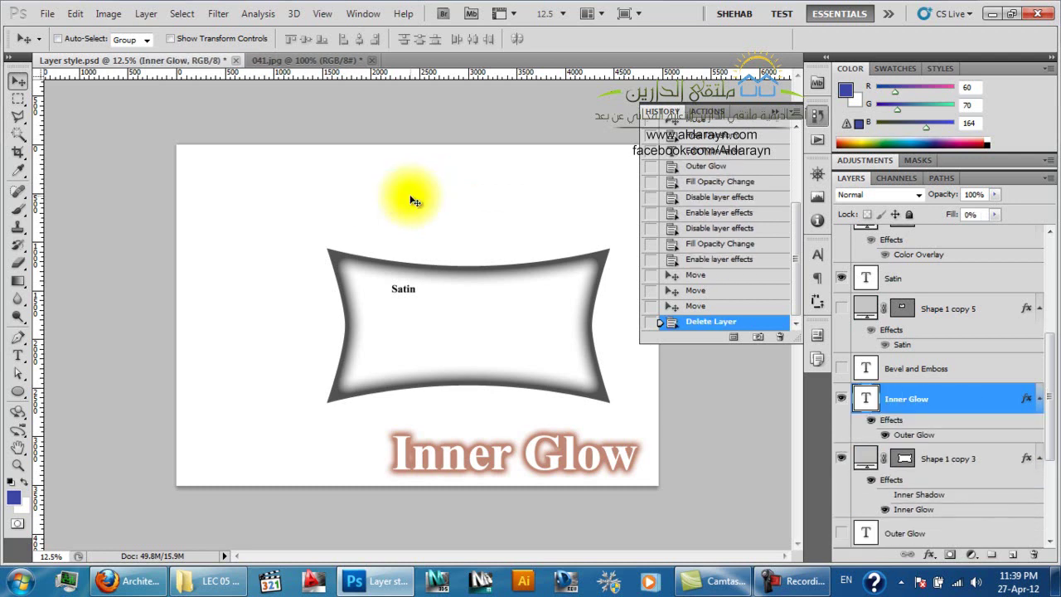
key("ctrl+z")
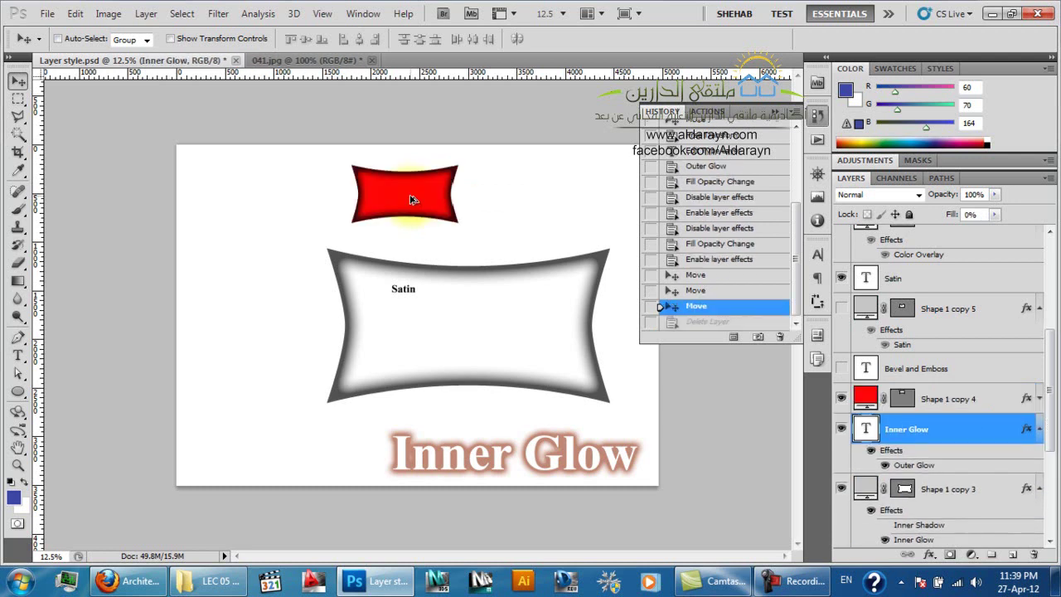
Step back through the three recorded moves to the final Enable layer effects state
key("ctrl+alt+z")
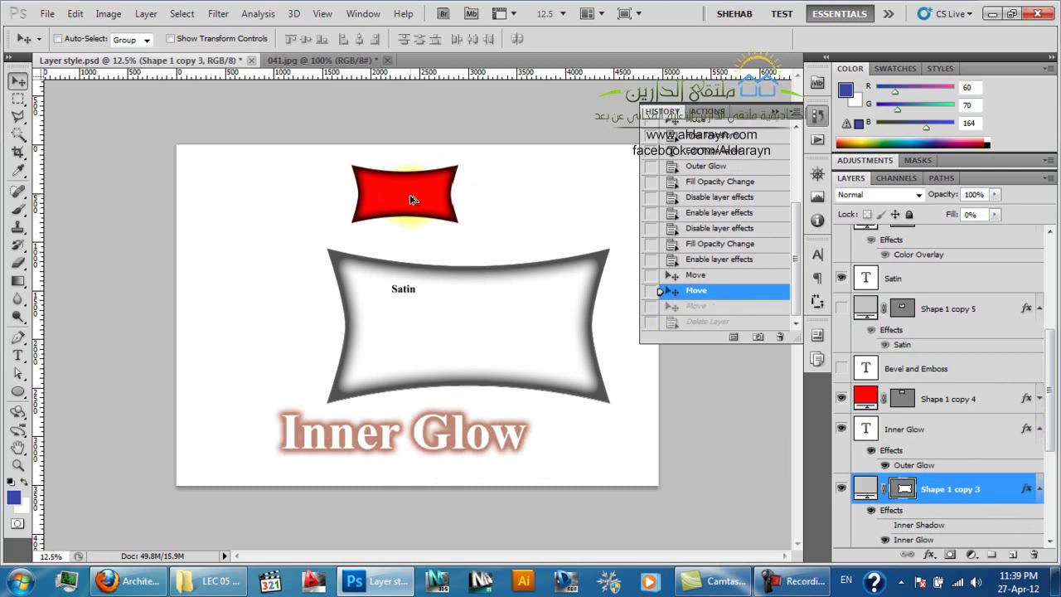
key("ctrl+alt+z")
key("ctrl+alt+z")
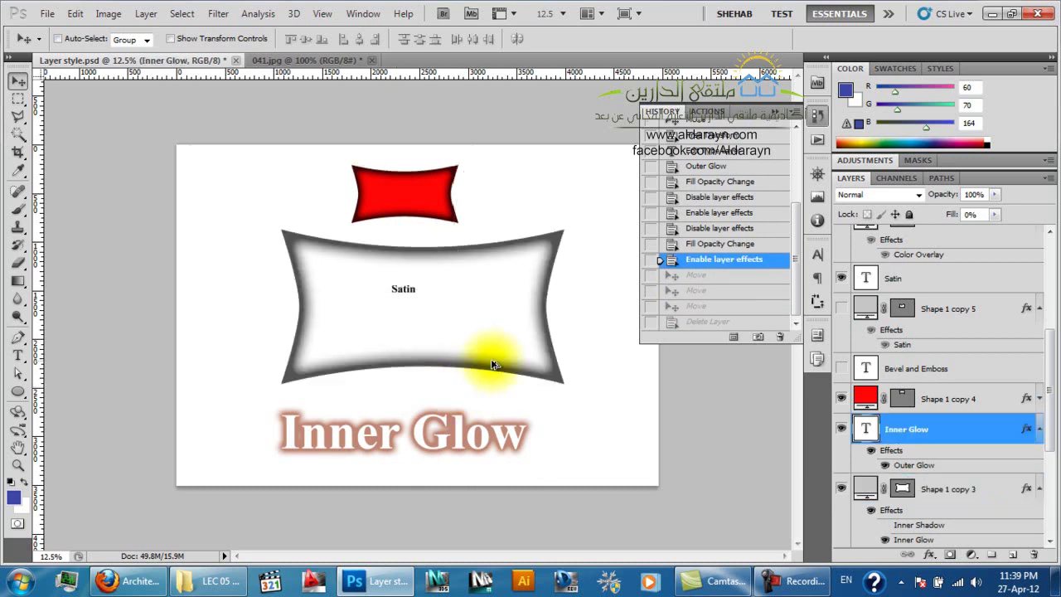
Step back two history states to Disable layer effects, and step forward again to Enable layer effects
key("ctrl+alt+z")
key("ctrl+alt+z")
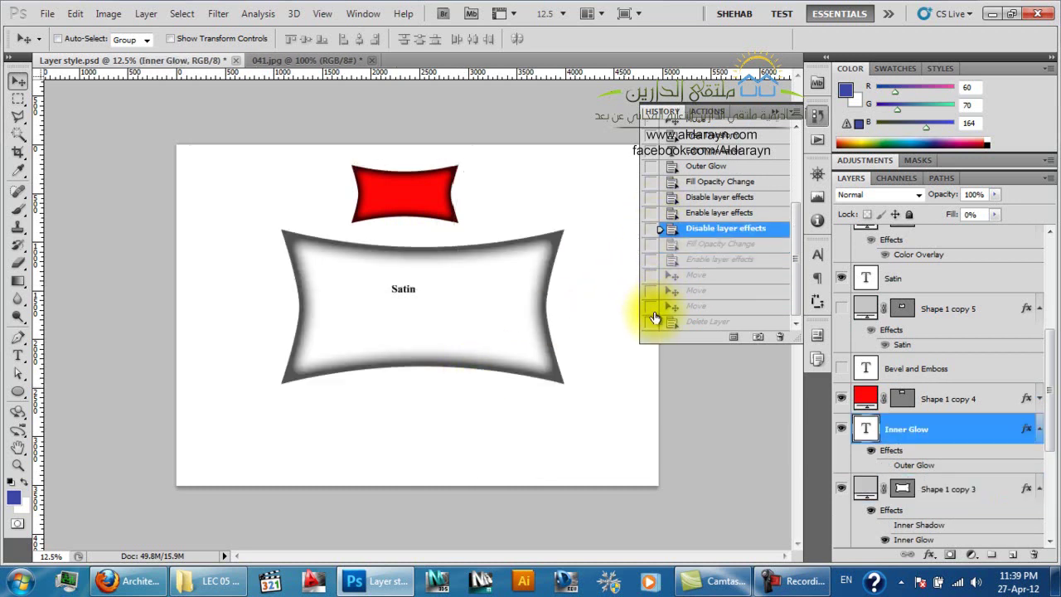
key("ctrl+shift+z")
key("ctrl+shift+z")
key("ctrl+shift+z")
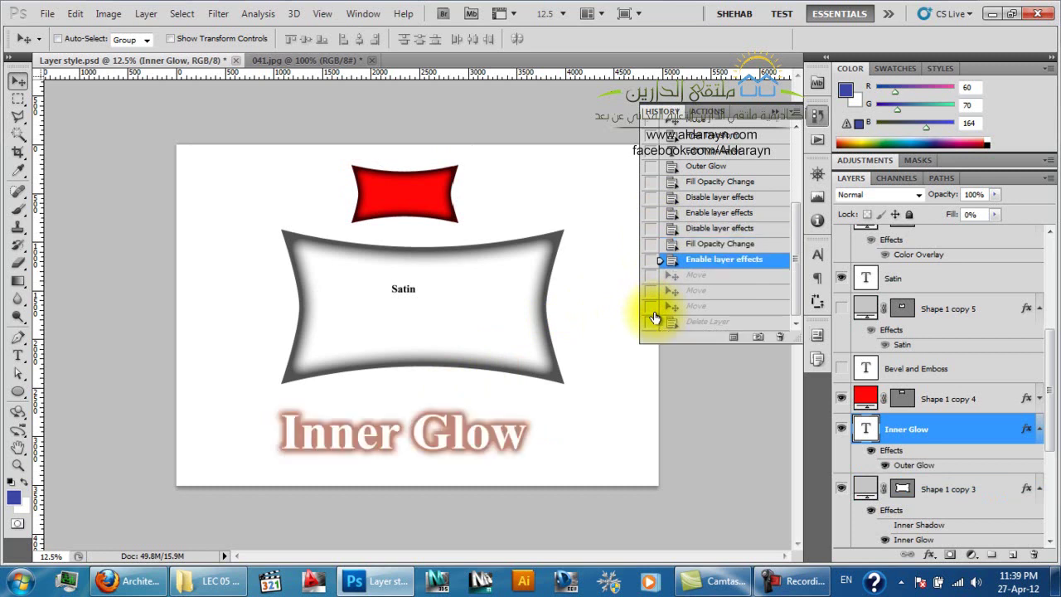
key("ctrl+shift+z")
Step backward through the history to the Disable layer effects state that follows the first Fill Opacity Change after Outer Glow
key("ctrl+alt+z")
key("ctrl+alt+z")
key("ctrl+alt+z")
key("ctrl+alt+z")
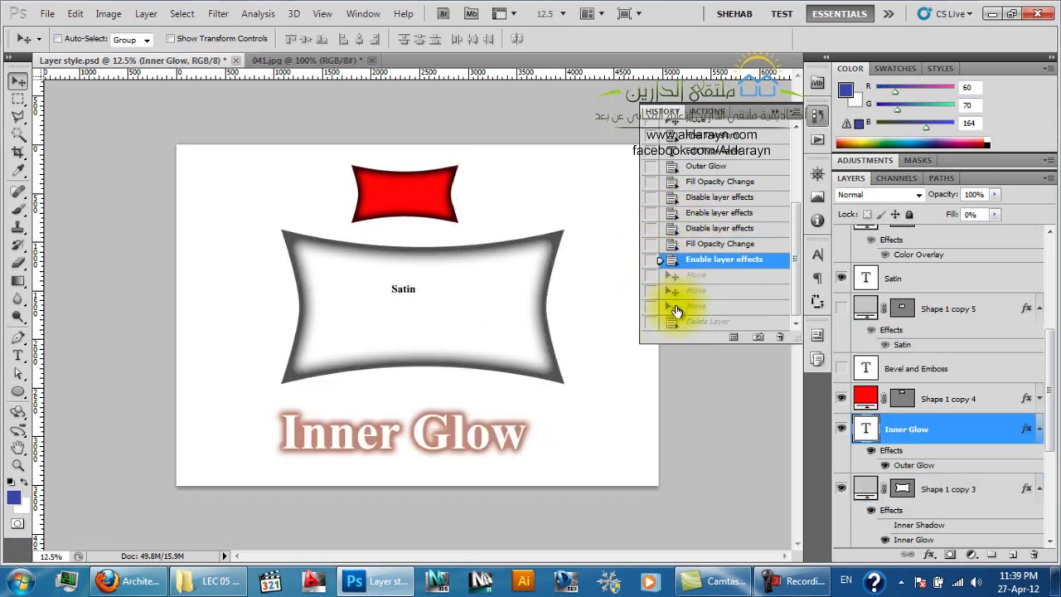
key("ctrl+alt+z")
key("ctrl+alt+z")
key("ctrl+alt+z")
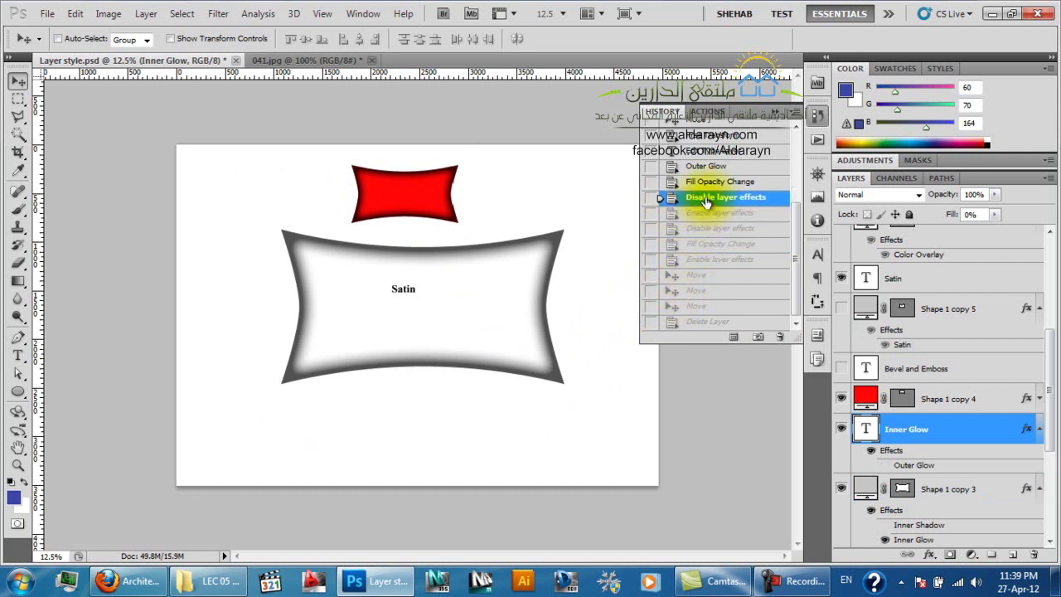
Step forward through all the undone states up to the final Delete Layer state
key("ctrl+shift+z")
key("ctrl+shift+z")
key("ctrl+shift+z")
key("ctrl+shift+z")
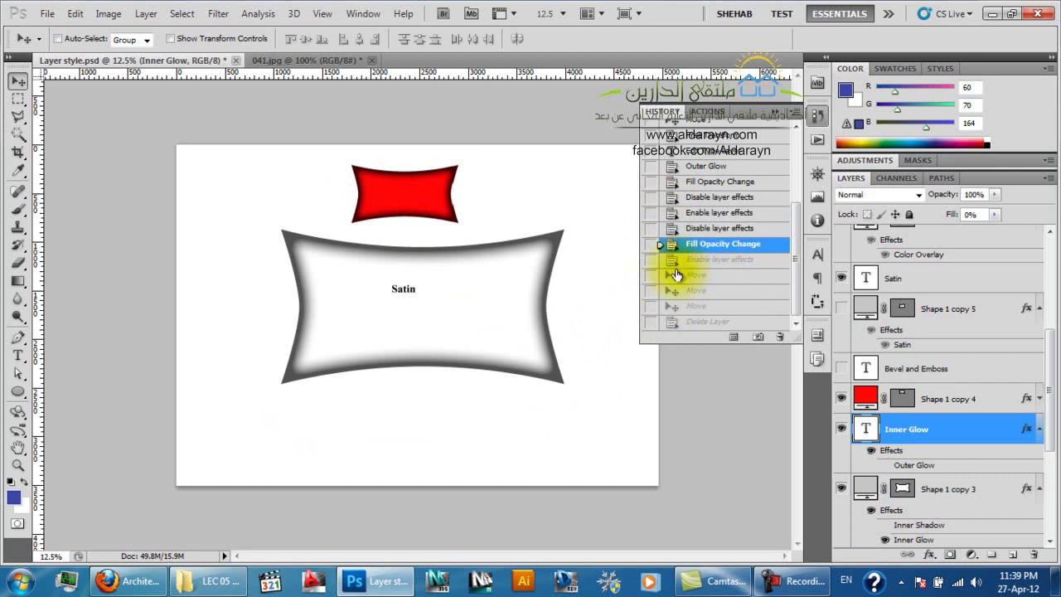
key("ctrl+shift+z")
key("ctrl+shift+z")
key("ctrl+shift+z")
key("ctrl+shift+z")
key("ctrl+shift+z")
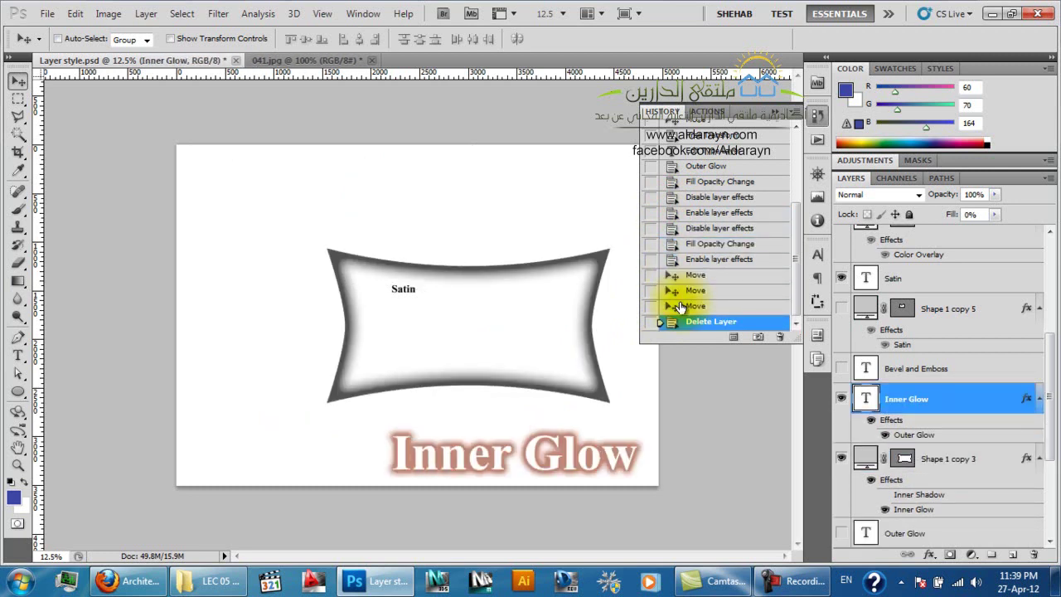
Hide the History panel, reopen it, and review its recorded states from the beginning of the list
left_click(817, 114)
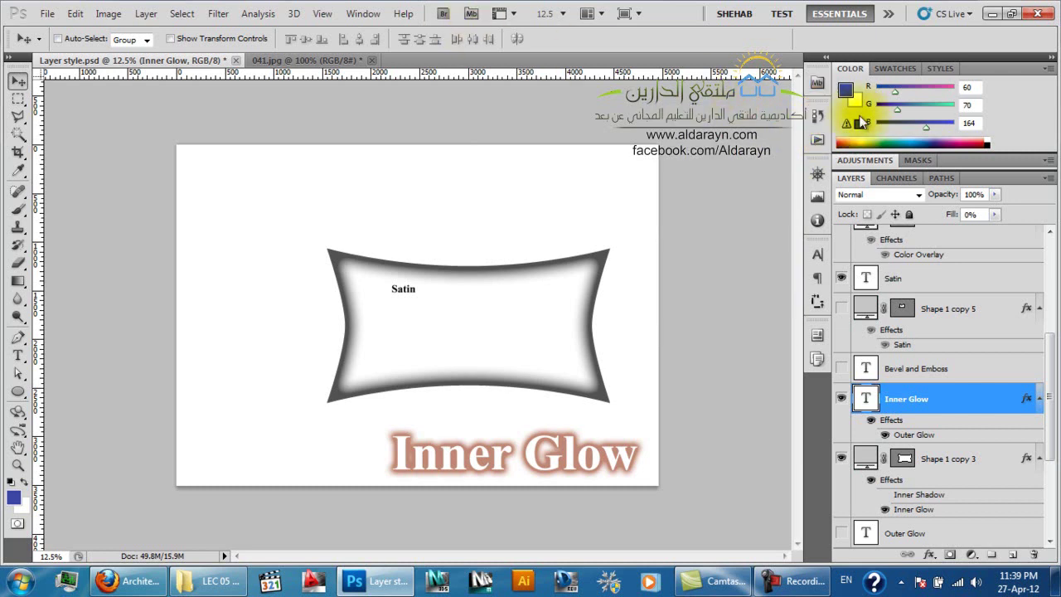
left_click(363, 13)
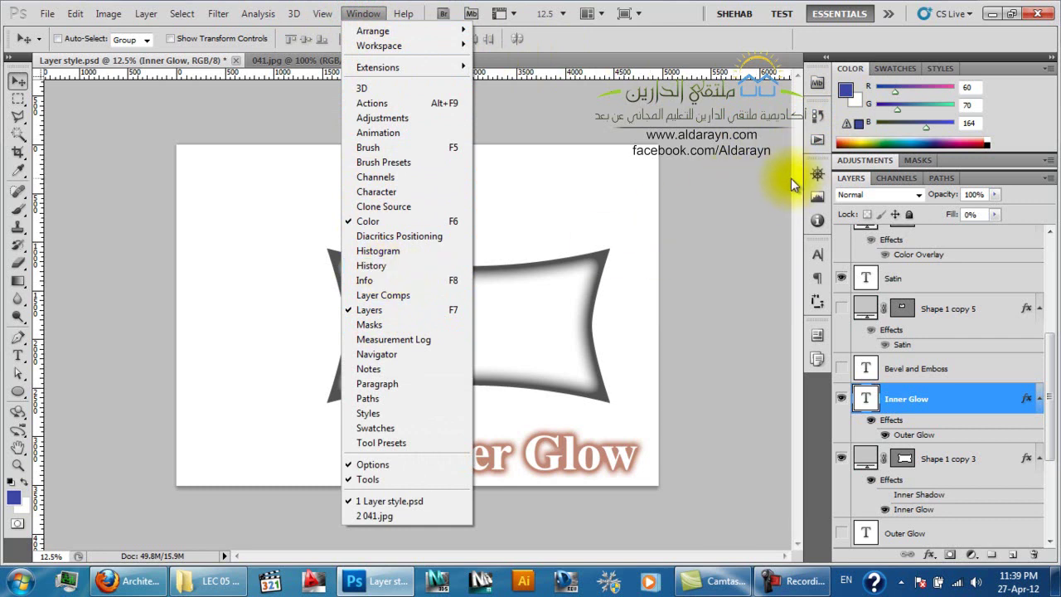
left_click(391, 267)
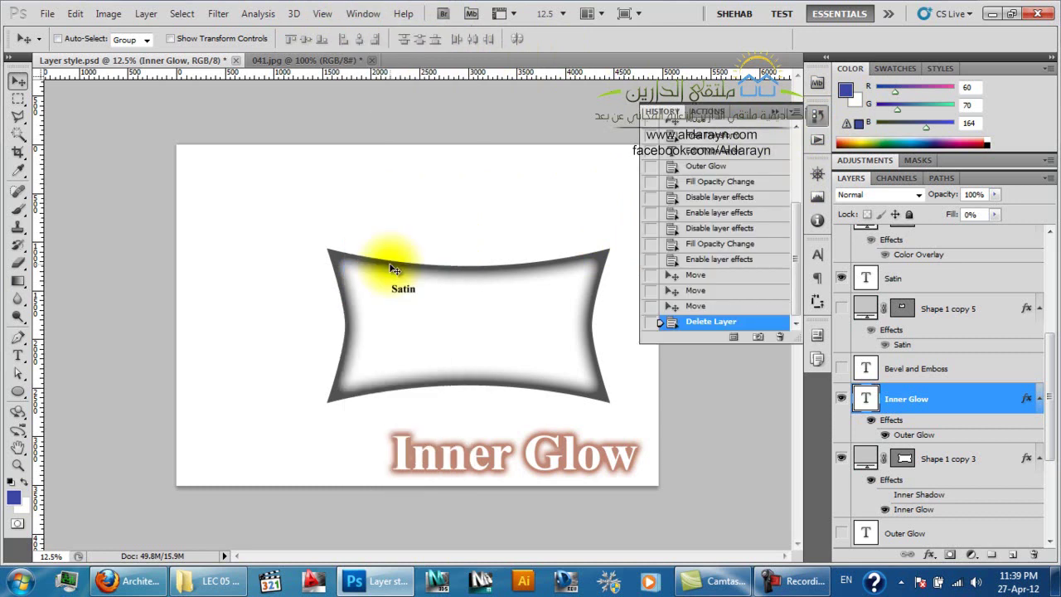
left_click_drag(795, 277, 799, 151)
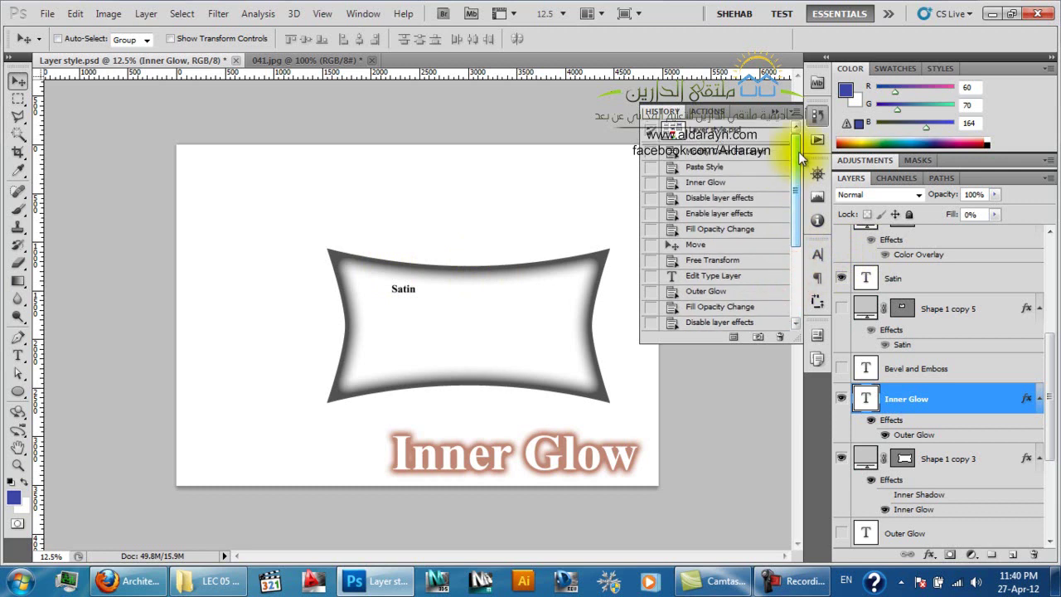
scroll(798, 152, "down", 5)
scroll(798, 152, "up", 5)
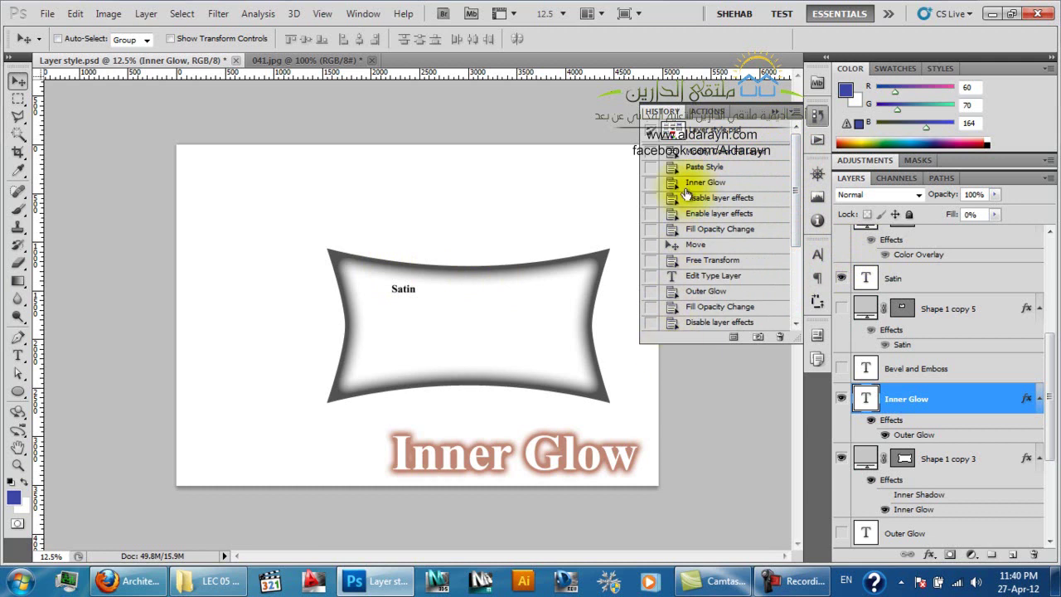
mouse_move(792, 183)
left_mouse_down()
mouse_move(788, 278)
mouse_move(791, 184)
left_mouse_up()
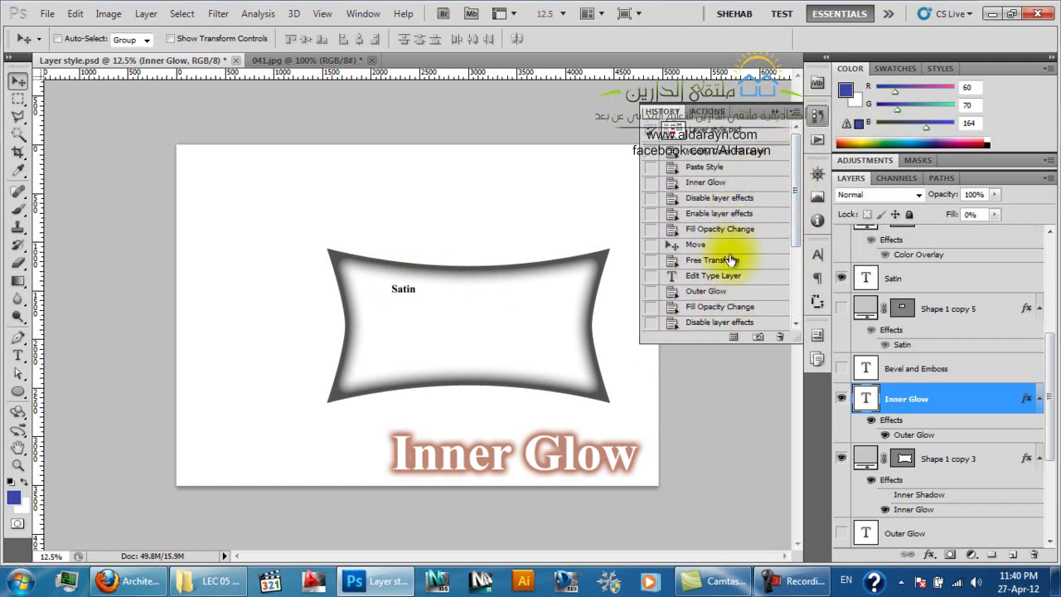
Set the number of History States to 42 in the Performance preferences
left_click(83, 15)
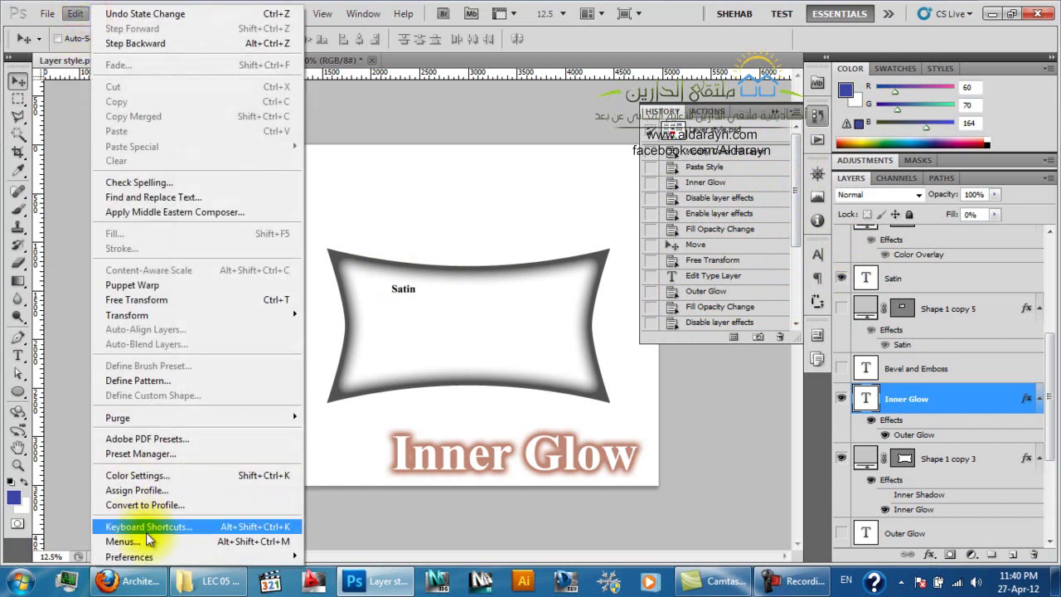
mouse_move(160, 560)
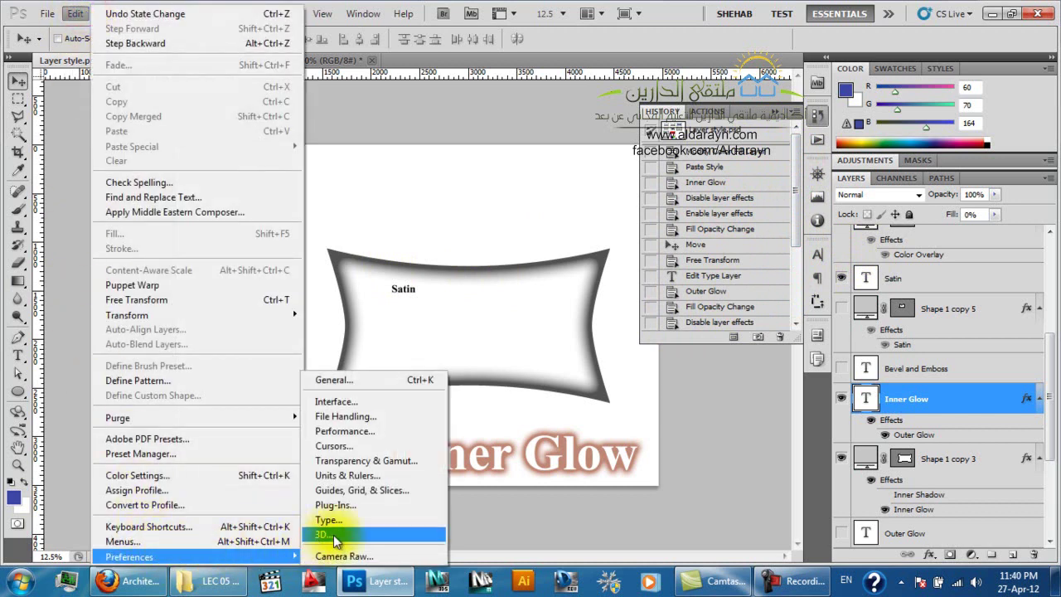
left_click(368, 434)
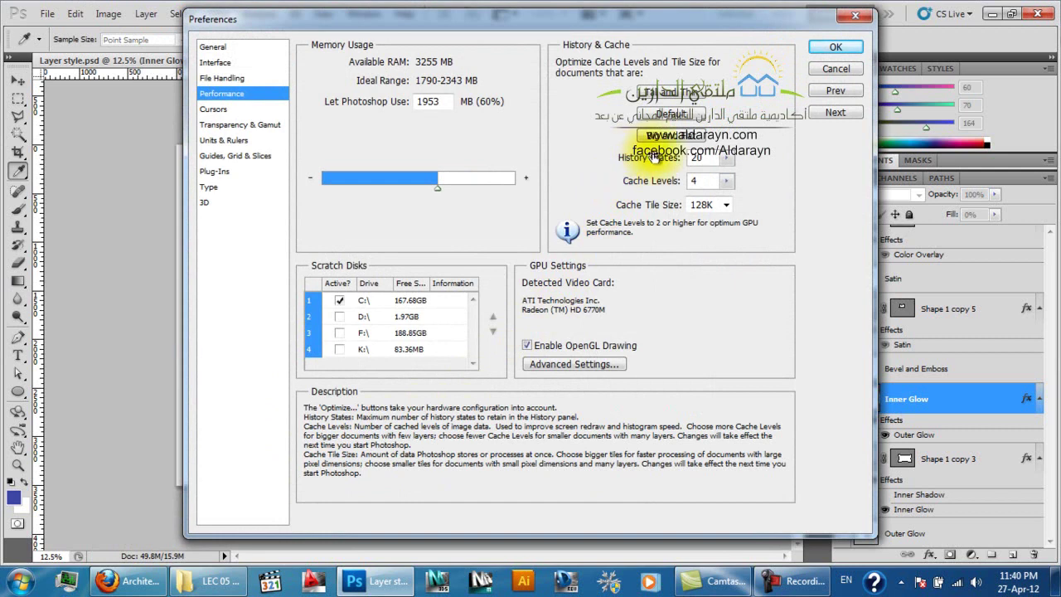
left_click_drag(647, 159, 668, 170)
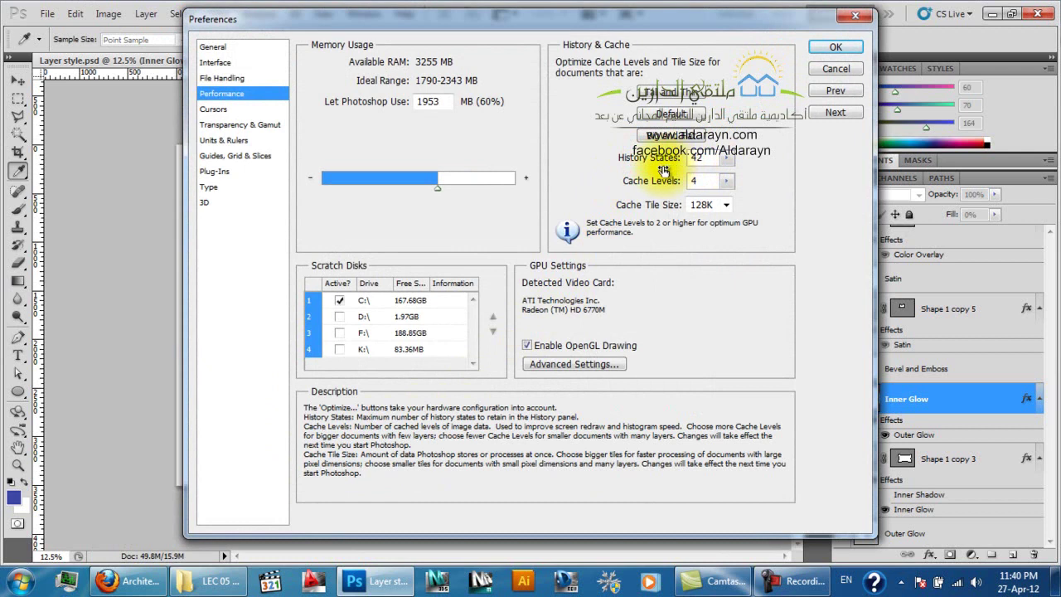
left_click(832, 47)
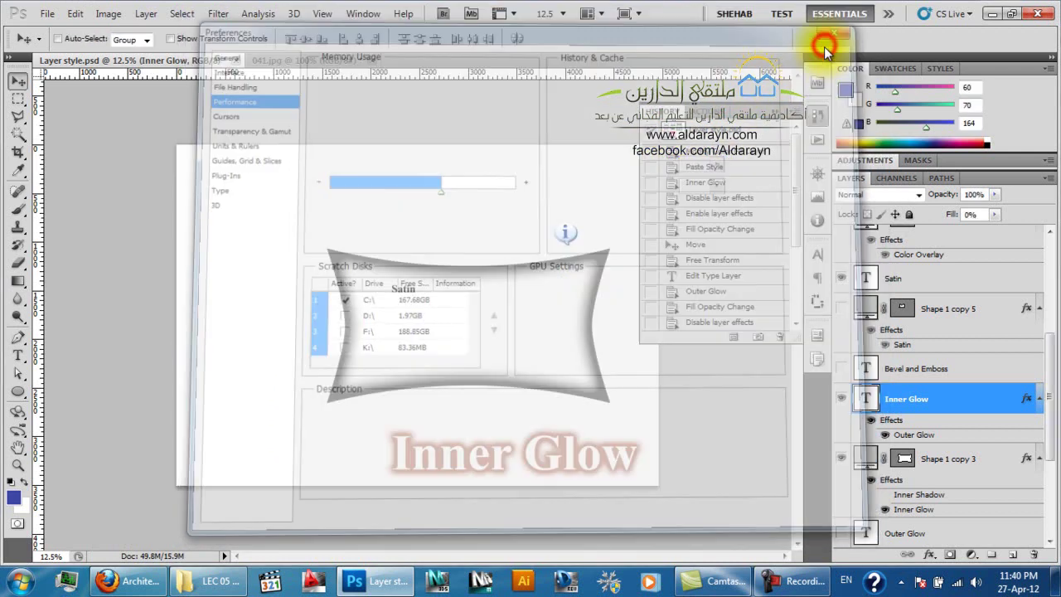
Move the Inner Glow text left and slightly up on the canvas, and replace its wording with "hnsafdsfsdfh gf"
left_click_drag(799, 182, 794, 272)
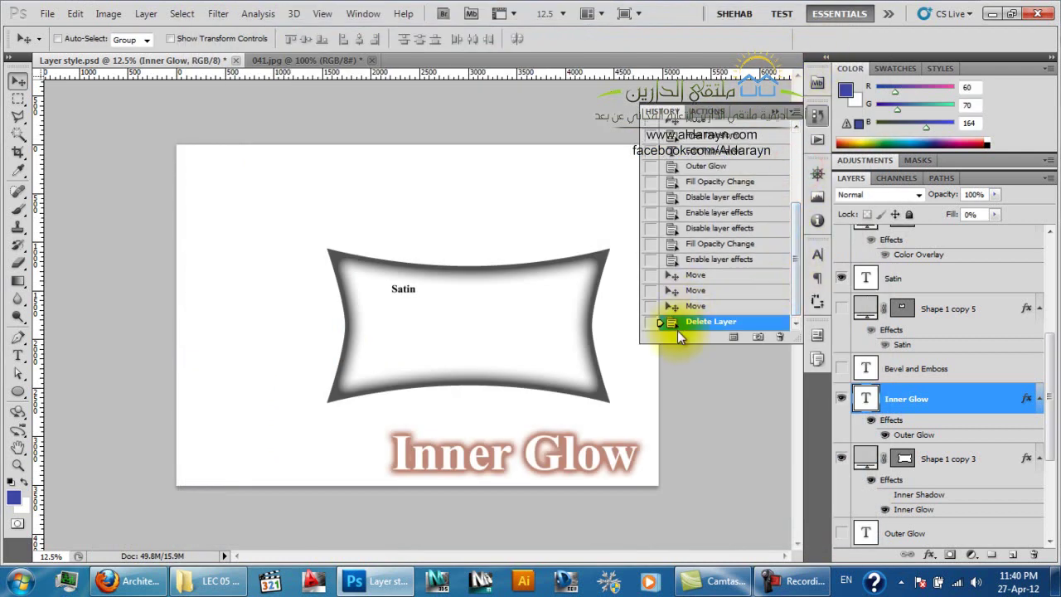
left_click_drag(516, 455, 360, 436)
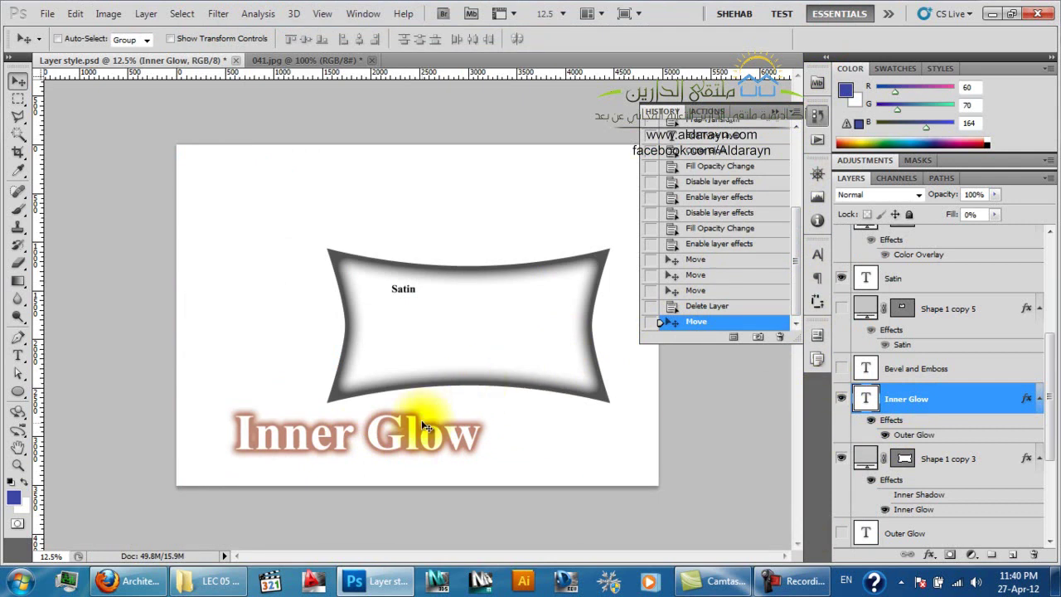
double_click(866, 400)
type("hnsafdsfsdfh gf")
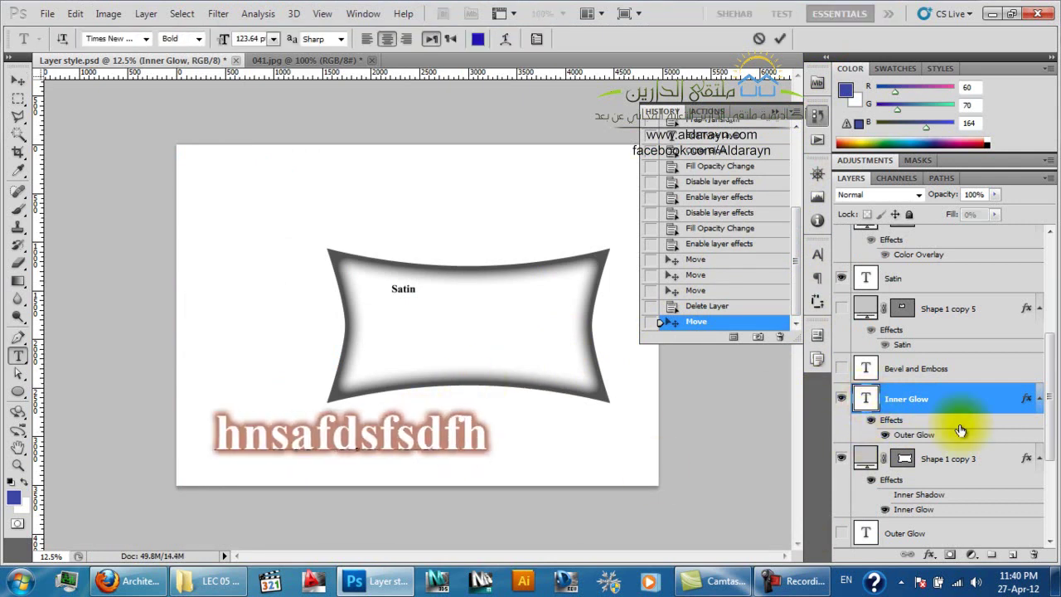
left_click(867, 401)
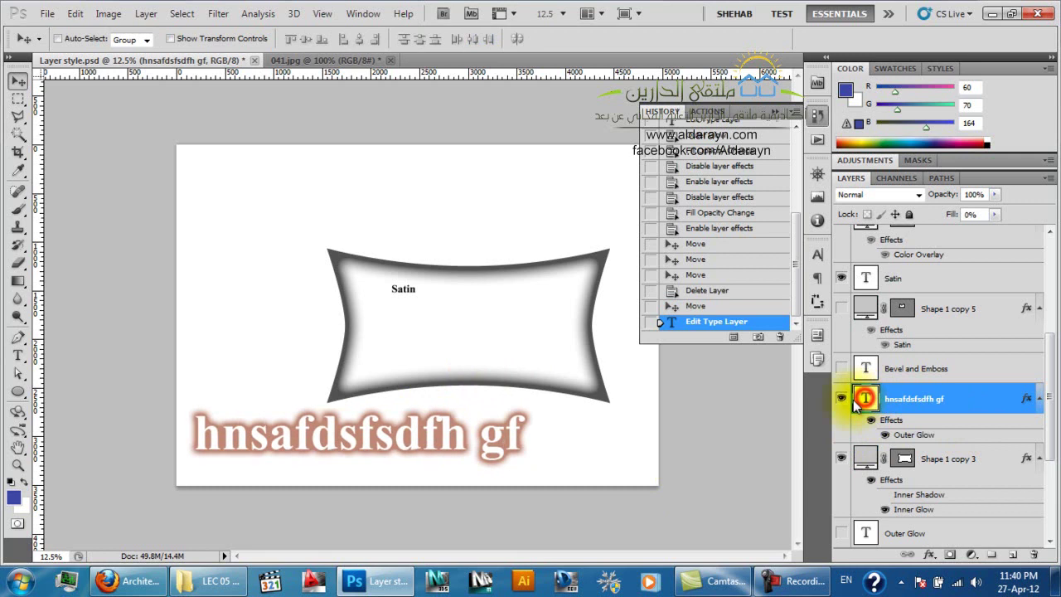
Move the Shape 1 copy 3 frame to the upper-left part of the canvas
right_click(515, 376)
left_click(535, 390)
left_click_drag(457, 344, 327, 252)
Move the Satin text just below the frame and enlarge it to about 512% with Free Transform
right_click(391, 295)
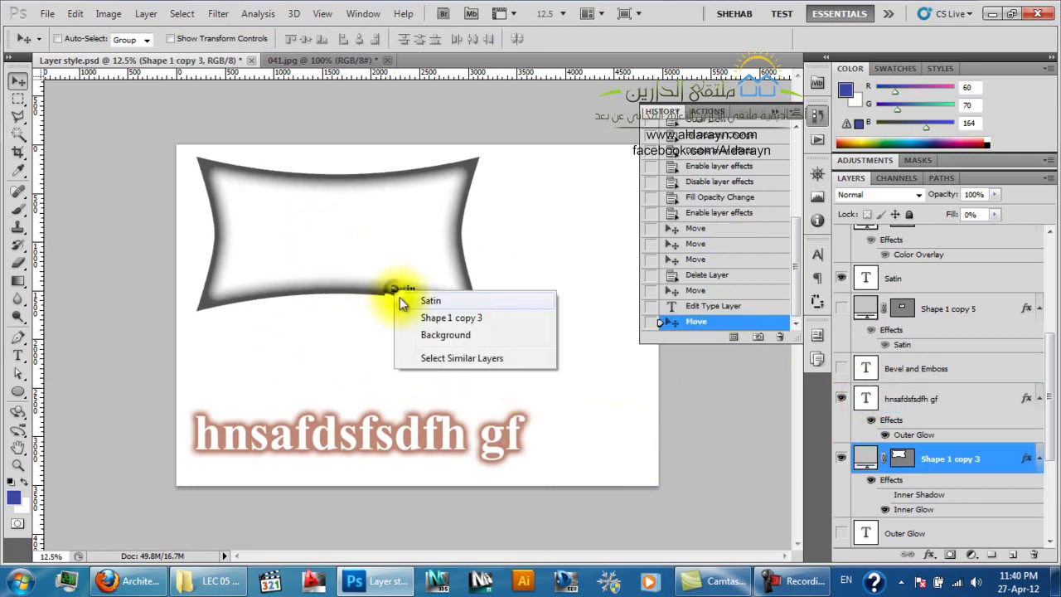
left_click(414, 298)
left_click_drag(399, 292, 374, 336)
left_click_drag(325, 364, 451, 322)
key("ctrl+t")
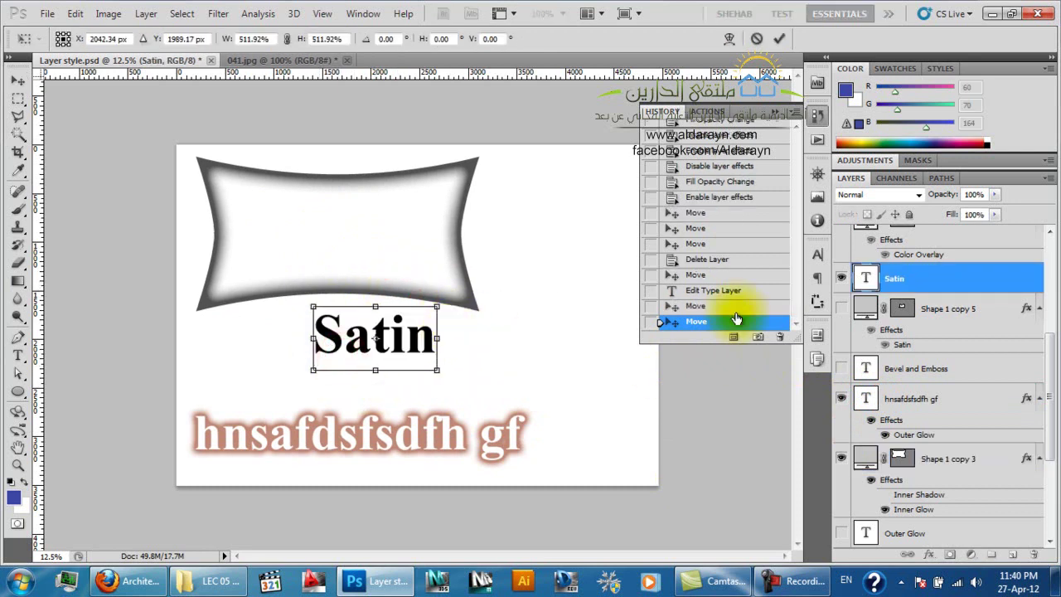
key("Return")
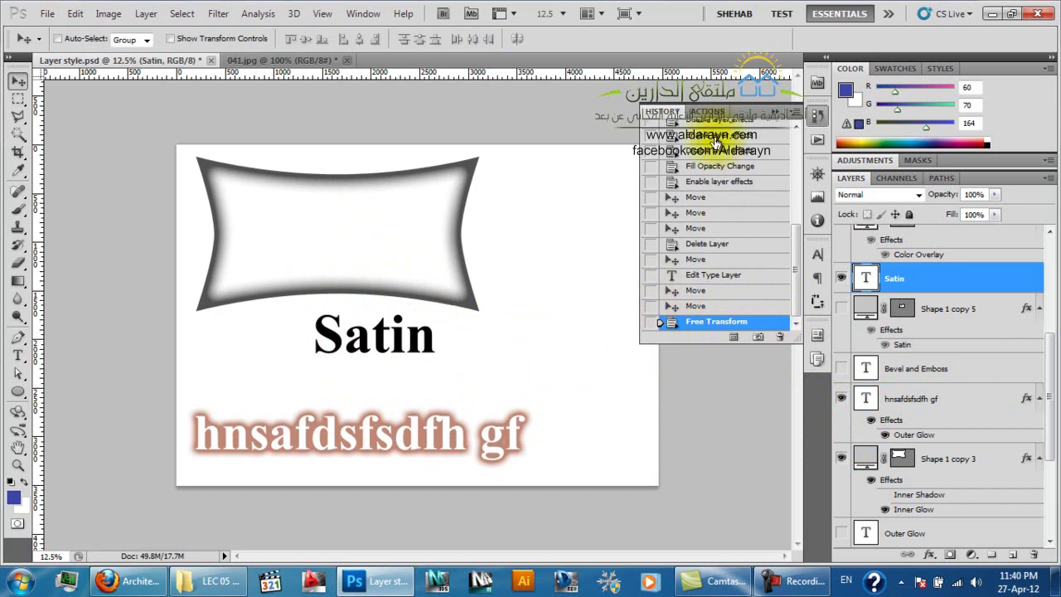
Look through the list of history states and create a new snapshot of the current document
left_click_drag(796, 292, 796, 322)
left_click_drag(794, 286, 798, 181)
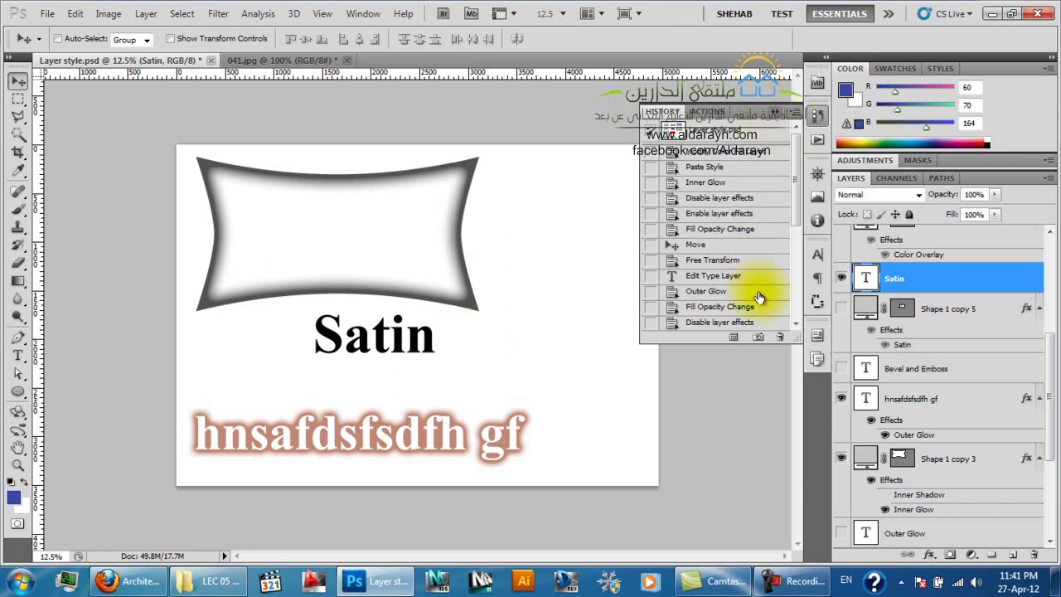
left_click(760, 338)
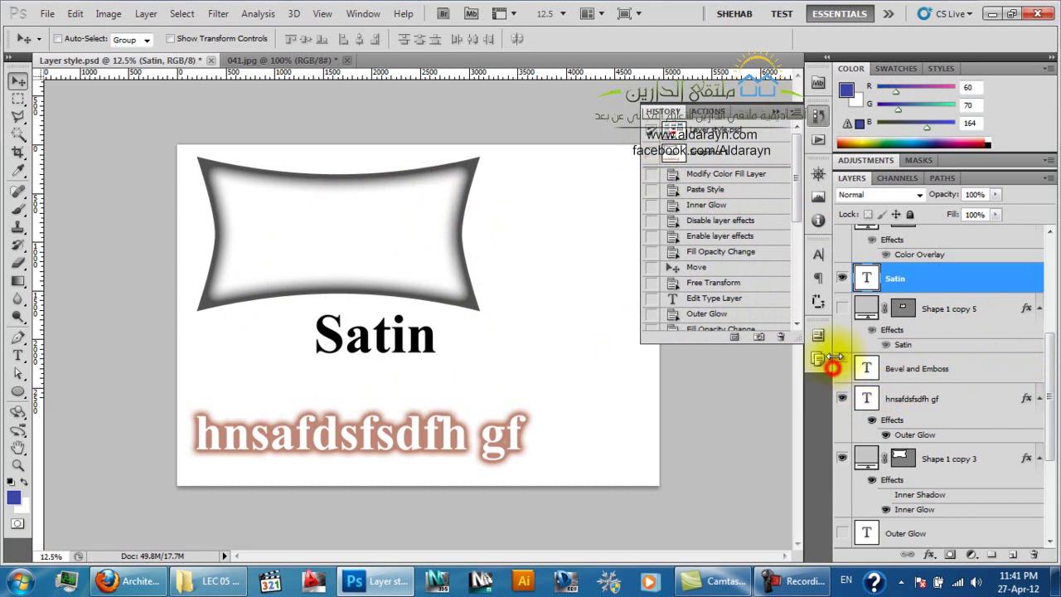
Turn on the visibility of all the hidden text and shape layers throughout the layer stack
left_click_drag(842, 368, 841, 309)
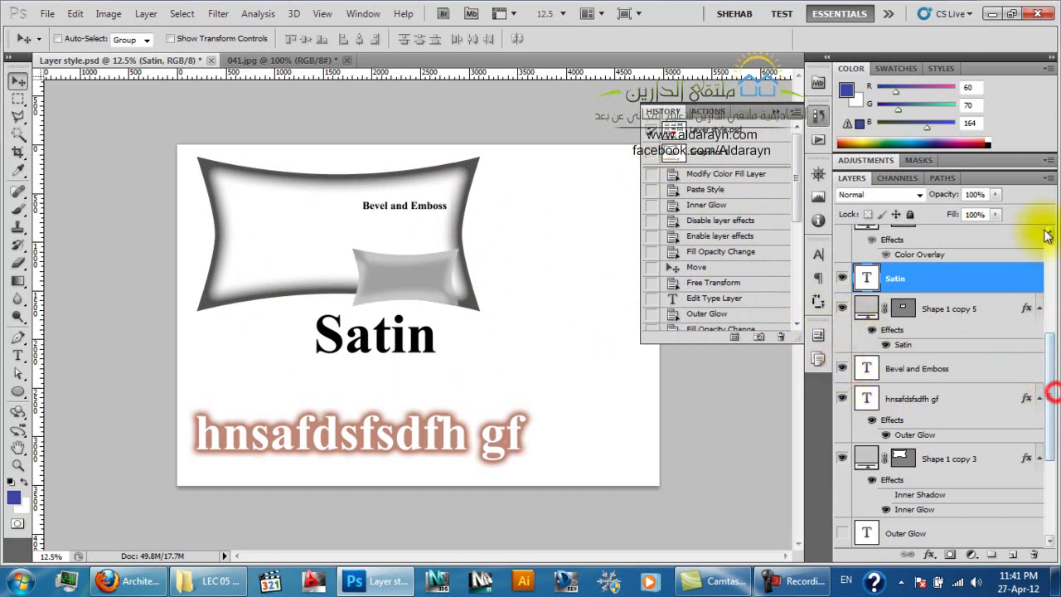
left_click(1048, 255)
left_click_drag(841, 241, 845, 427)
left_click_drag(1048, 325, 1049, 530)
left_click_drag(840, 352, 843, 502)
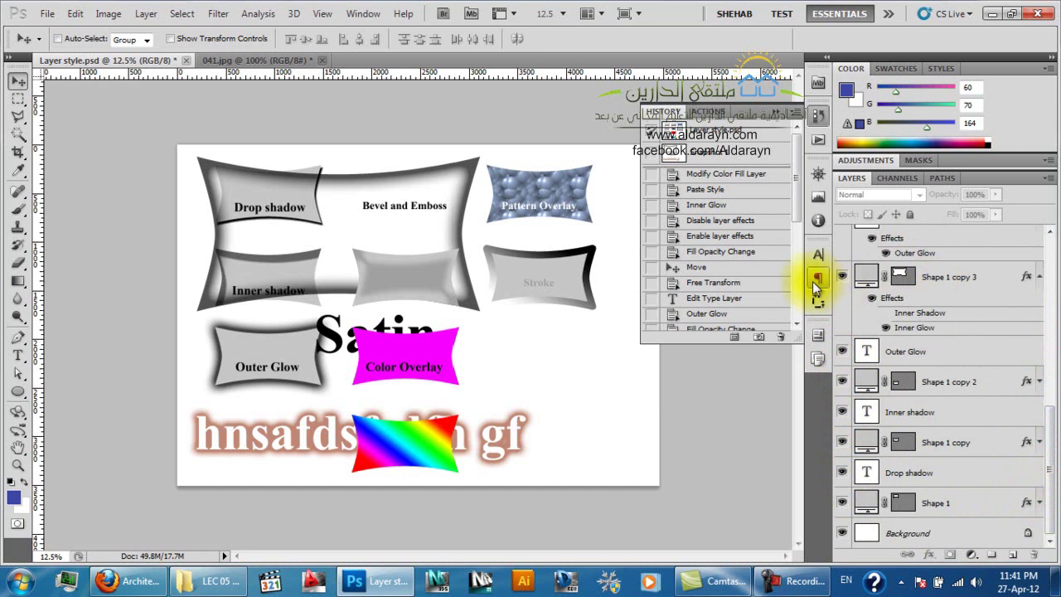
Restore the document to the new snapshot, then move the Satin text slightly down and right and undo that move
mouse_move(793, 207)
left_mouse_down()
mouse_move(782, 318)
mouse_move(788, 195)
left_mouse_up()
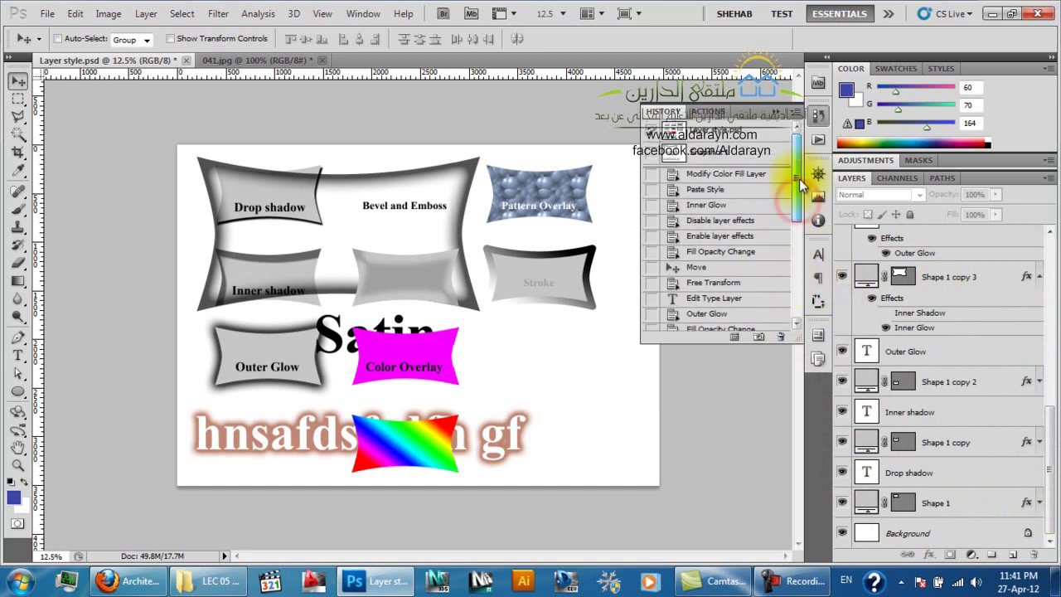
left_click(741, 158)
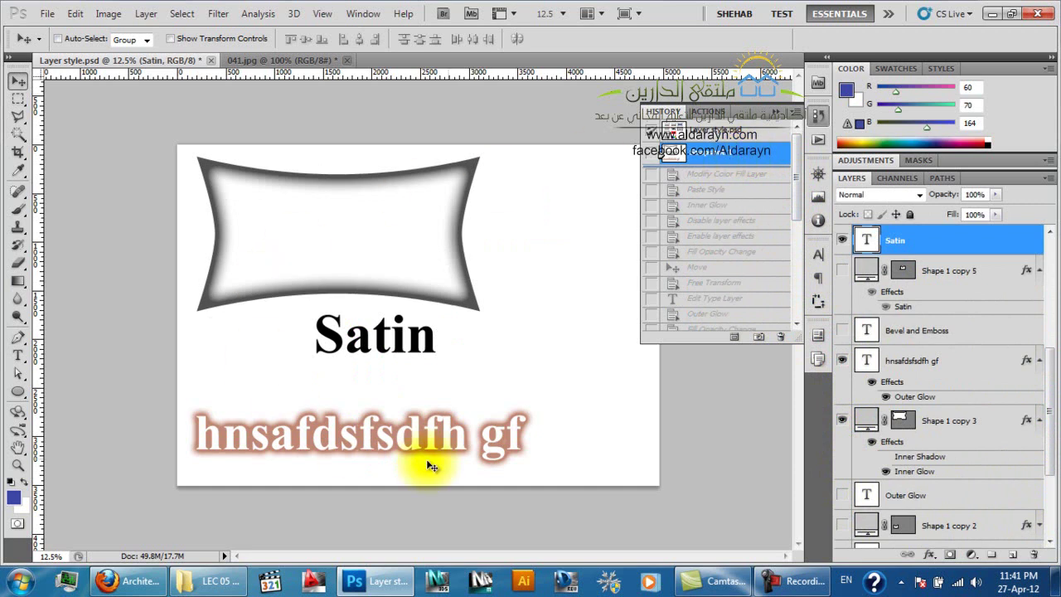
left_click_drag(270, 396, 295, 431)
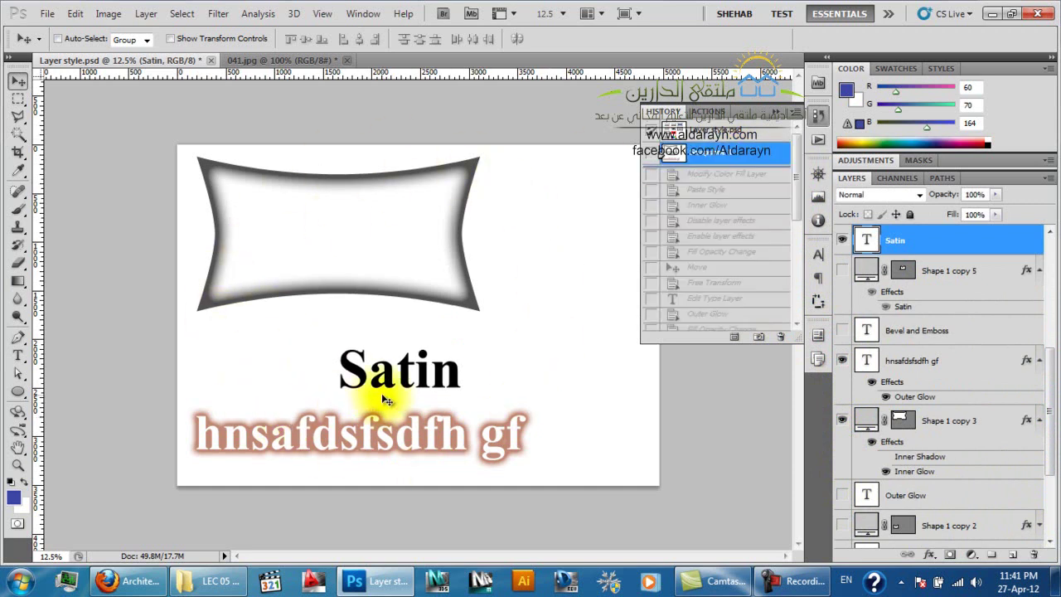
key("ctrl+z")
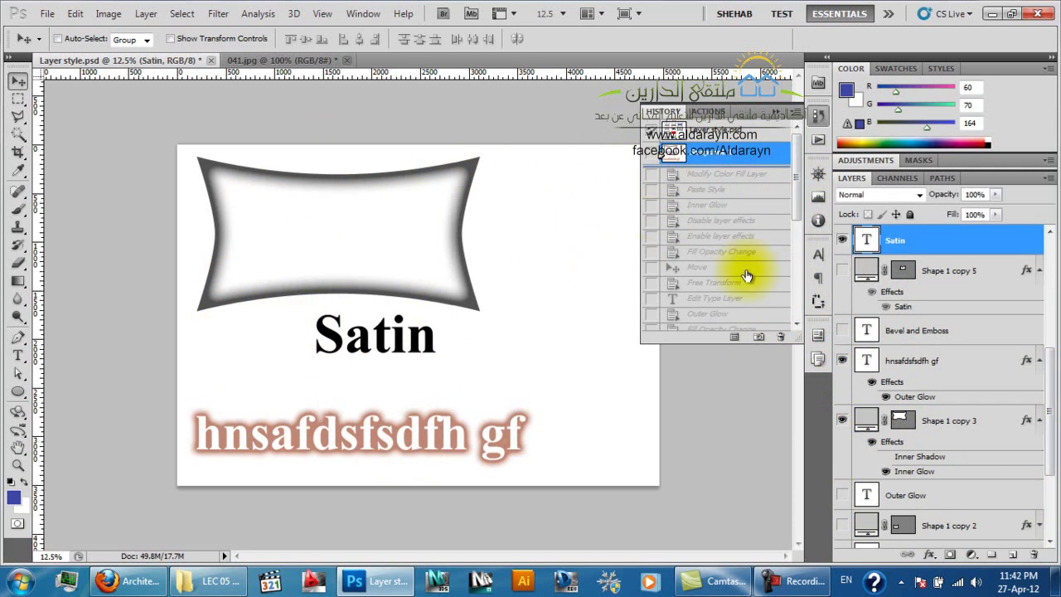
Close both open documents, Layer style.psd and 041.jpg, and collapse the History panel
left_click(212, 61)
left_click(520, 230)
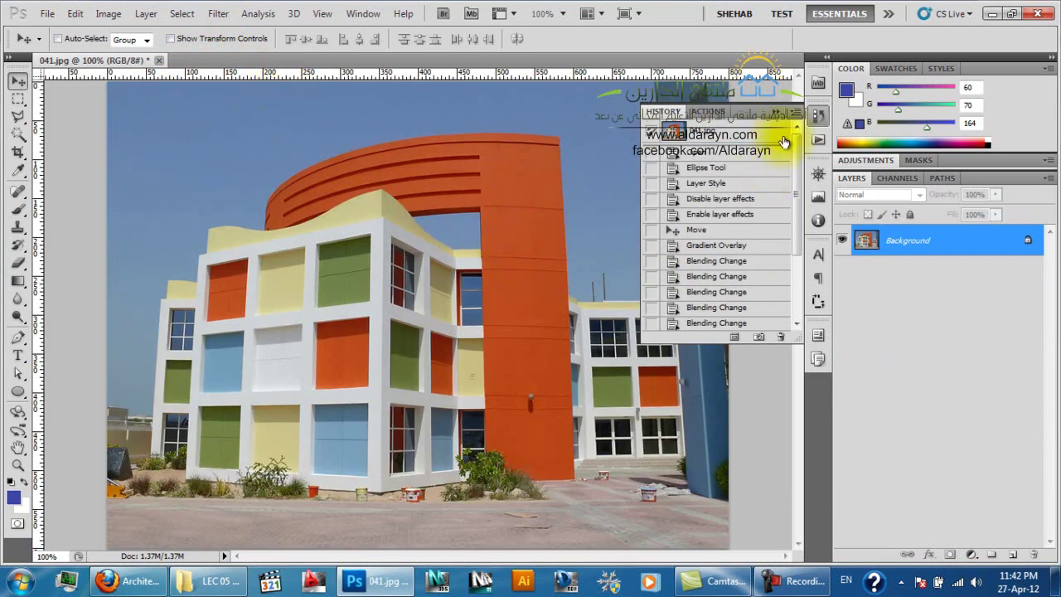
left_click(818, 115)
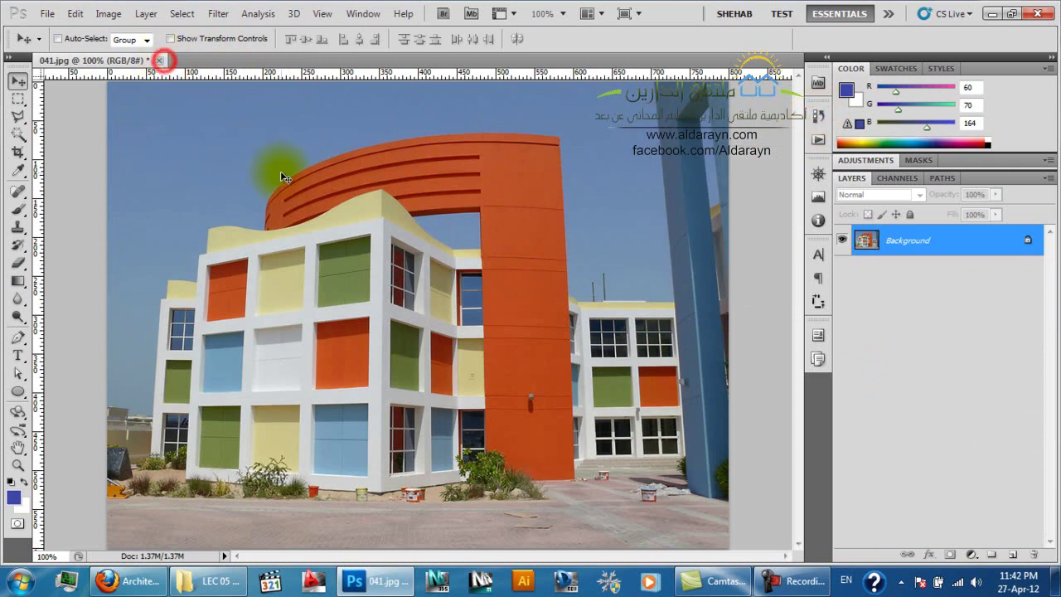
left_click(159, 59)
left_click(529, 234)
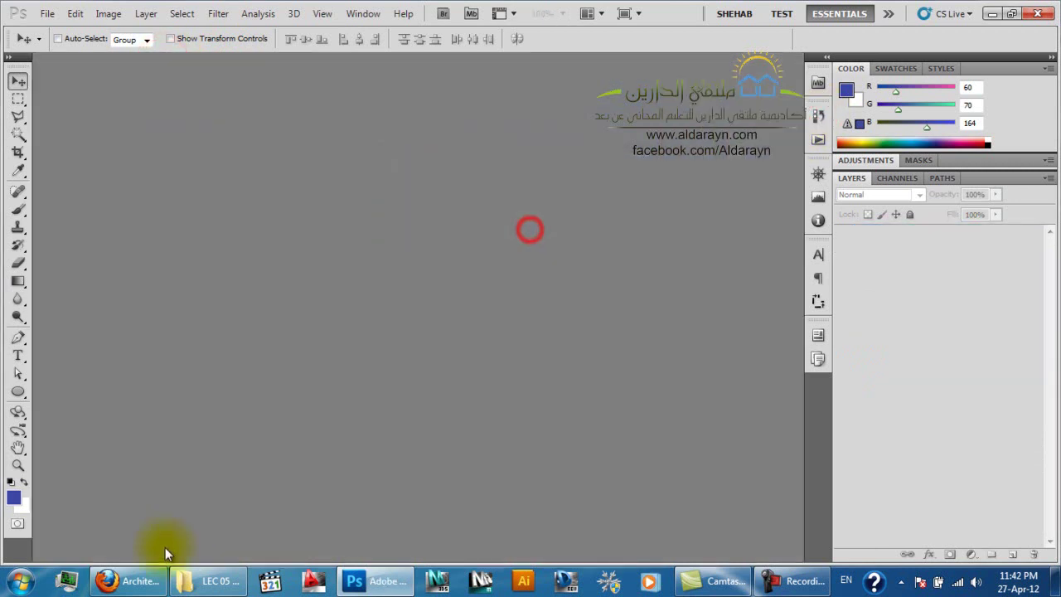
Switch to the LEC 05 - 27 April, 2012 folder and open Layer style.psd from it in Photoshop
left_click(208, 582)
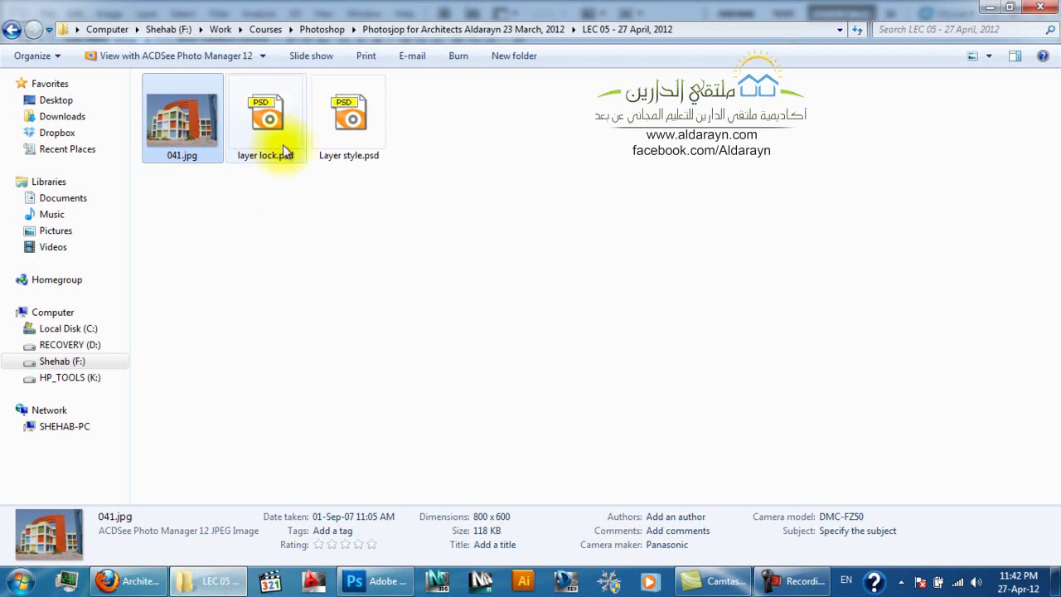
left_click(266, 120)
left_click_drag(330, 121, 439, 323)
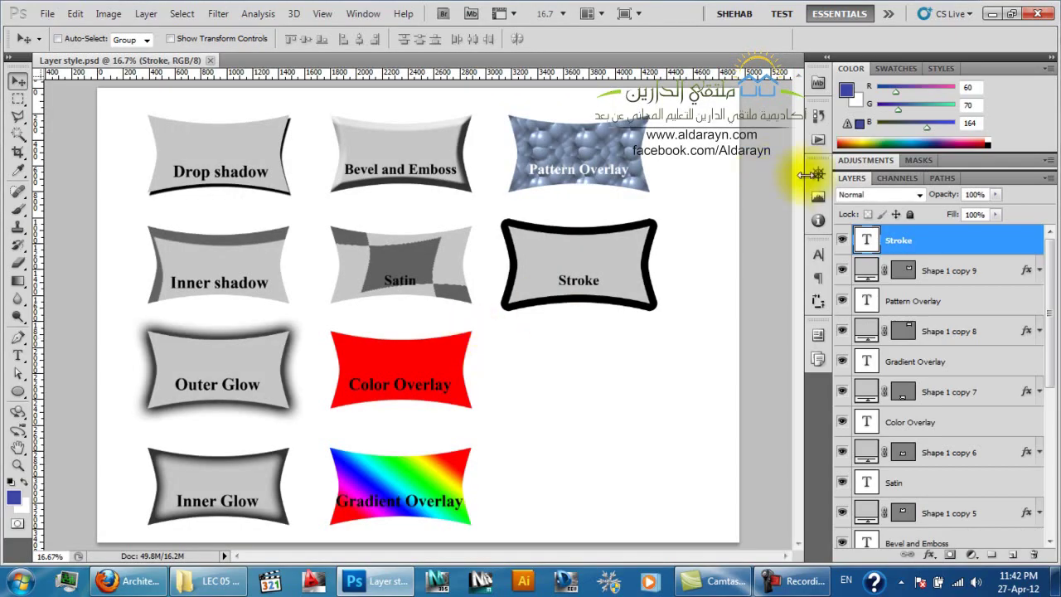
Check the reopened document's history by selecting its Open state, hide the history list, and switch to the Firefox window
left_click(819, 116)
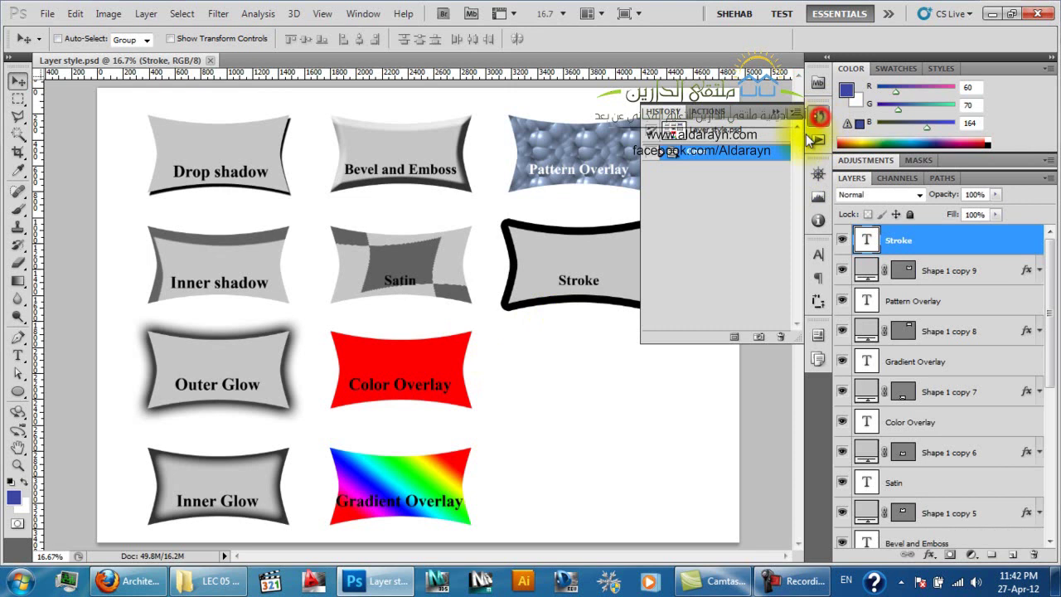
left_click(698, 152)
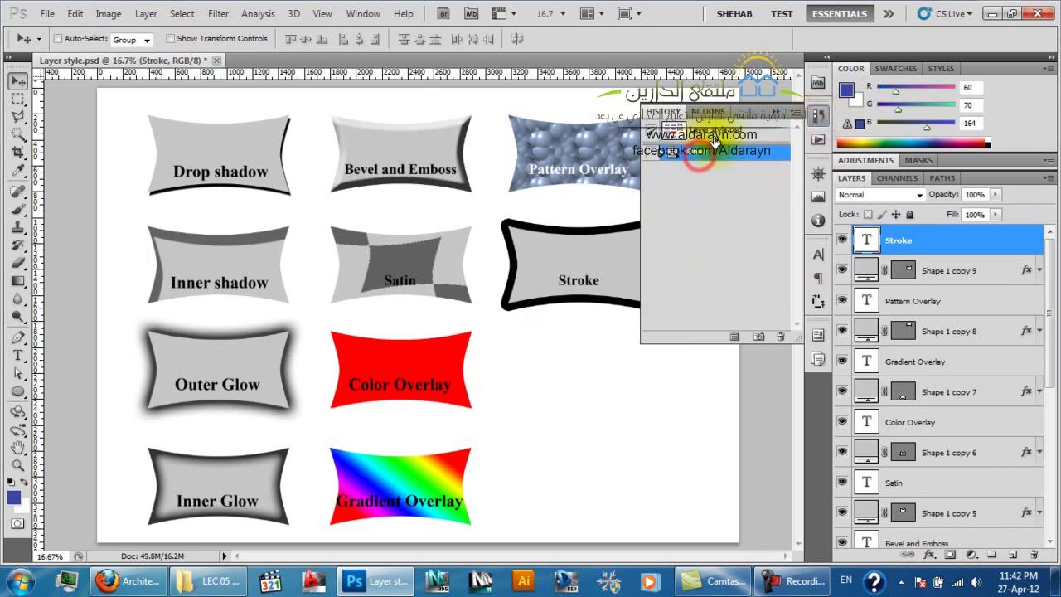
left_click(817, 118)
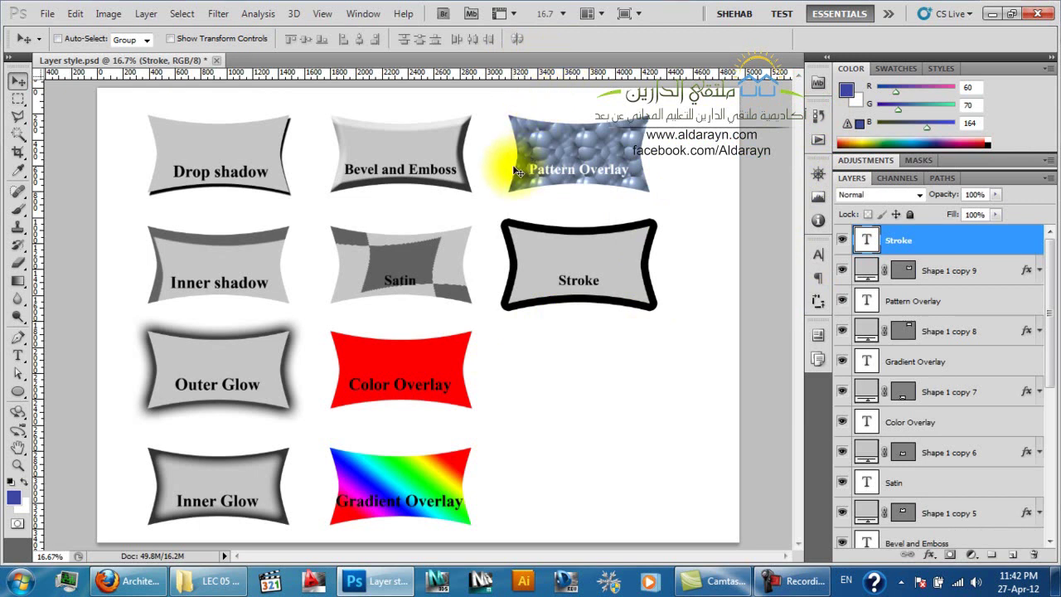
left_click(137, 586)
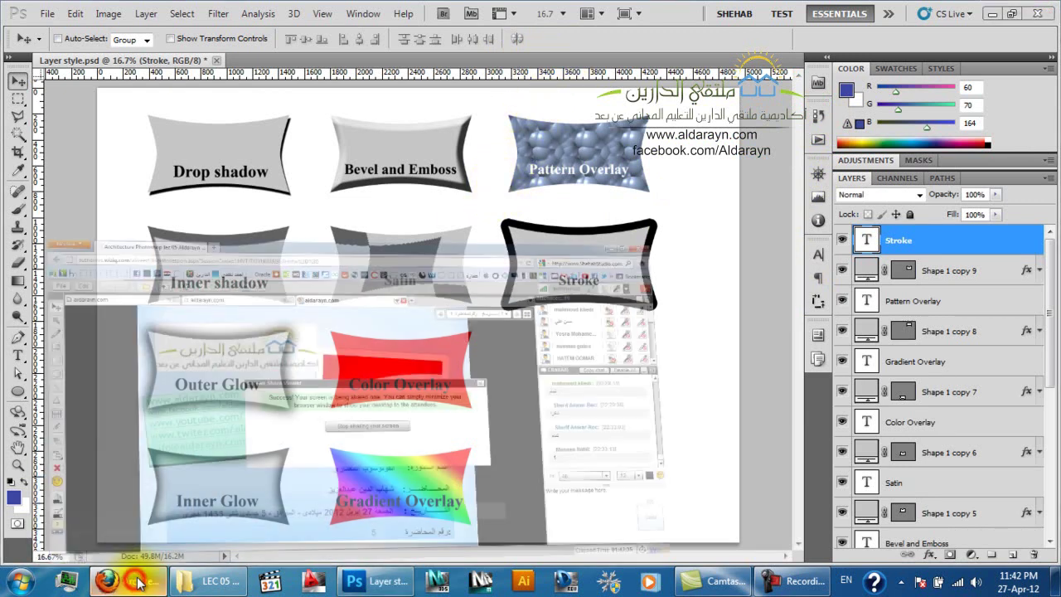